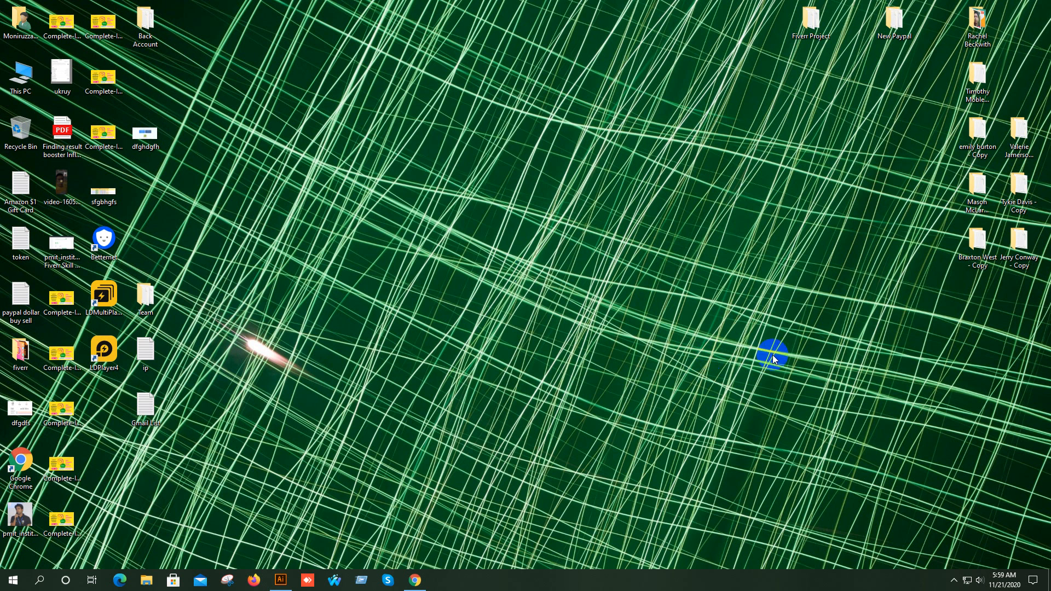
right_click(399, 114)
click(433, 144)
right_click(385, 113)
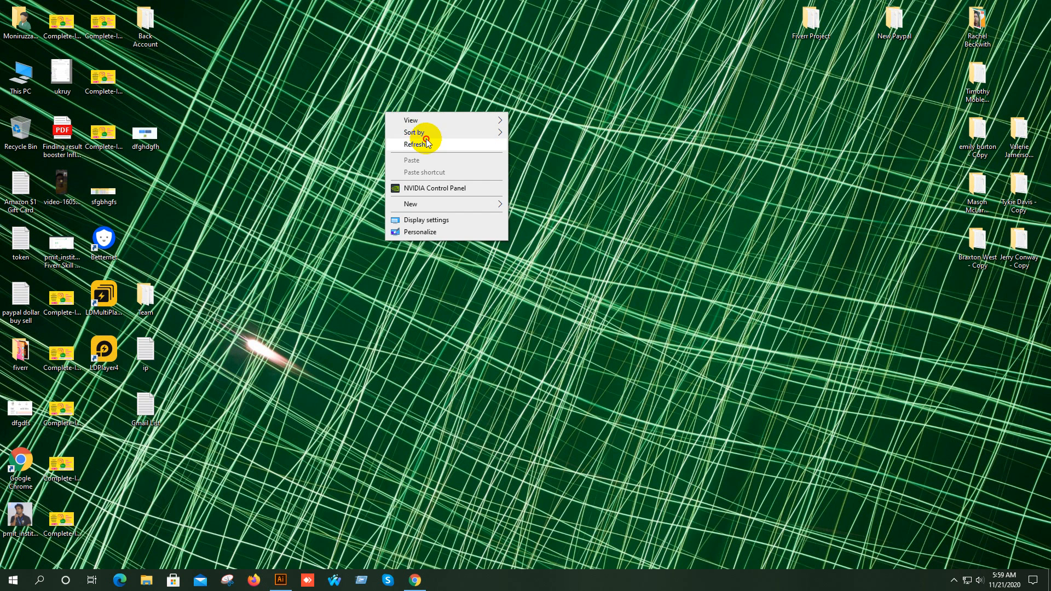
click(426, 141)
right_click(371, 109)
click(413, 142)
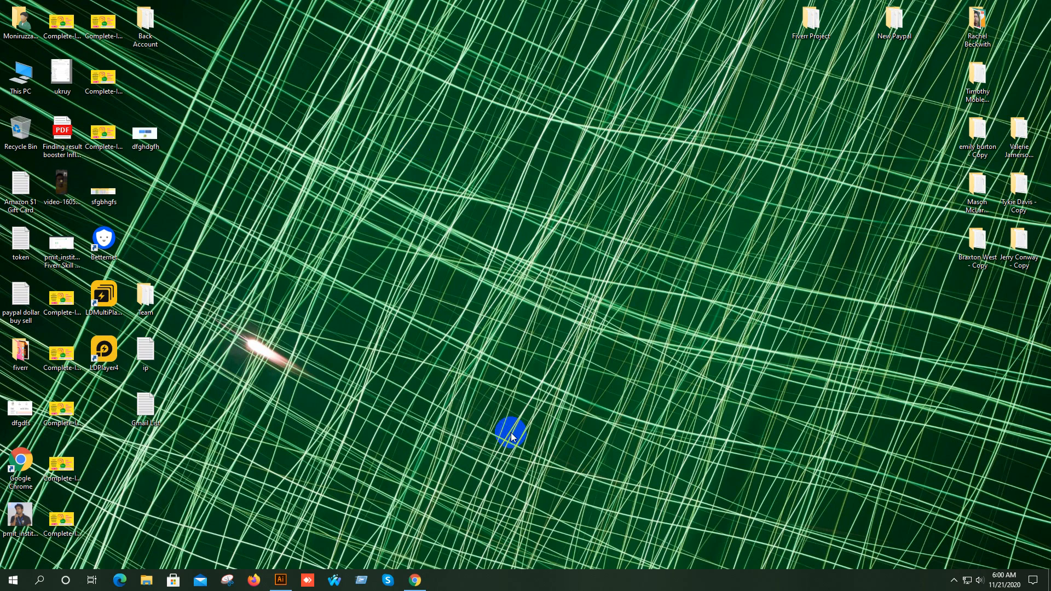
- Switch to Chrome and search Google for "gym quotes" in a new tab
click(415, 580)
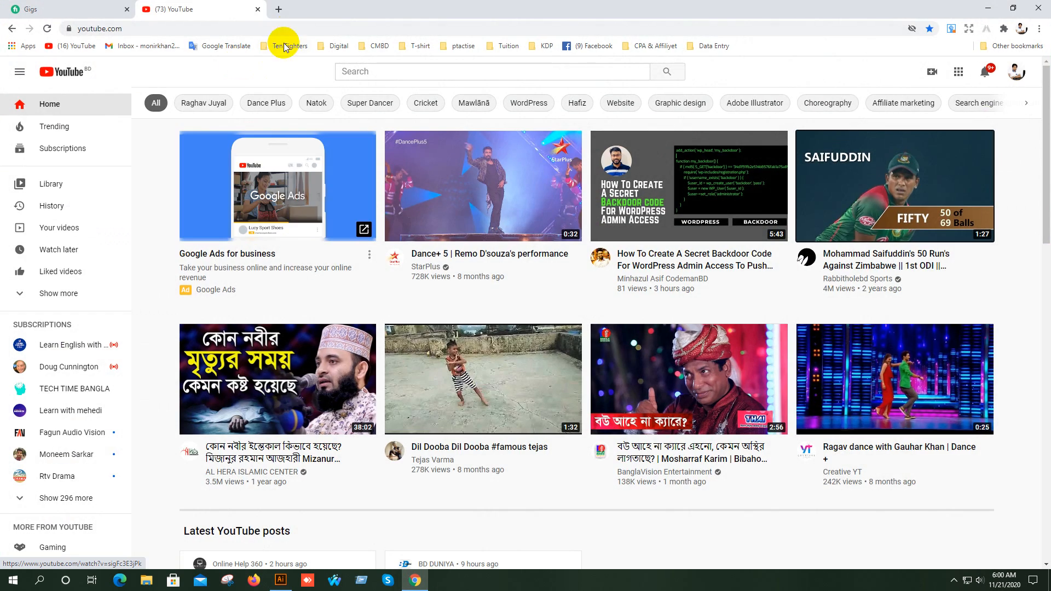
click(278, 9)
click(271, 26)
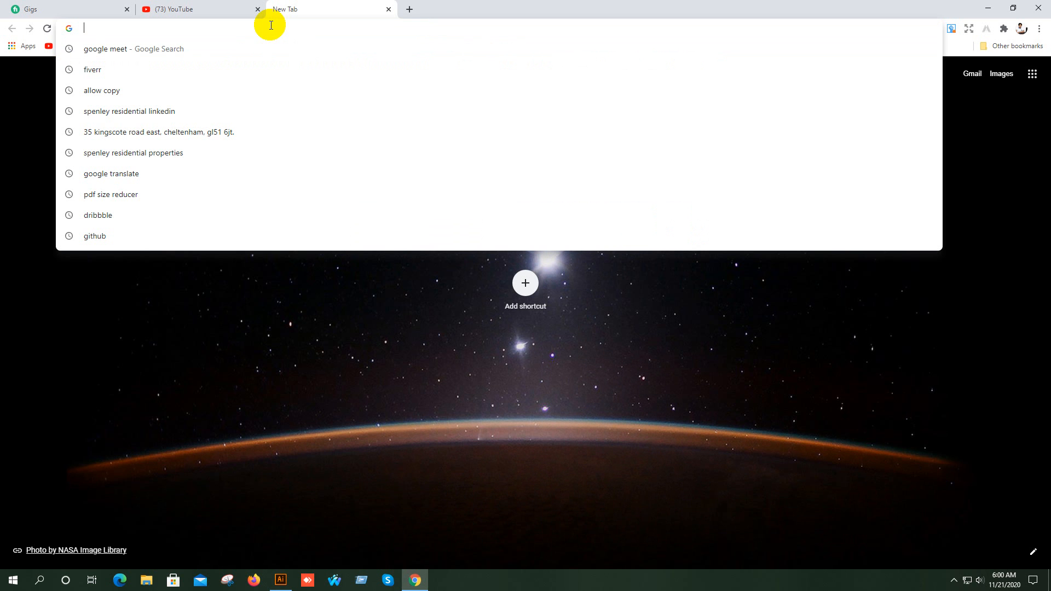
text(gym )
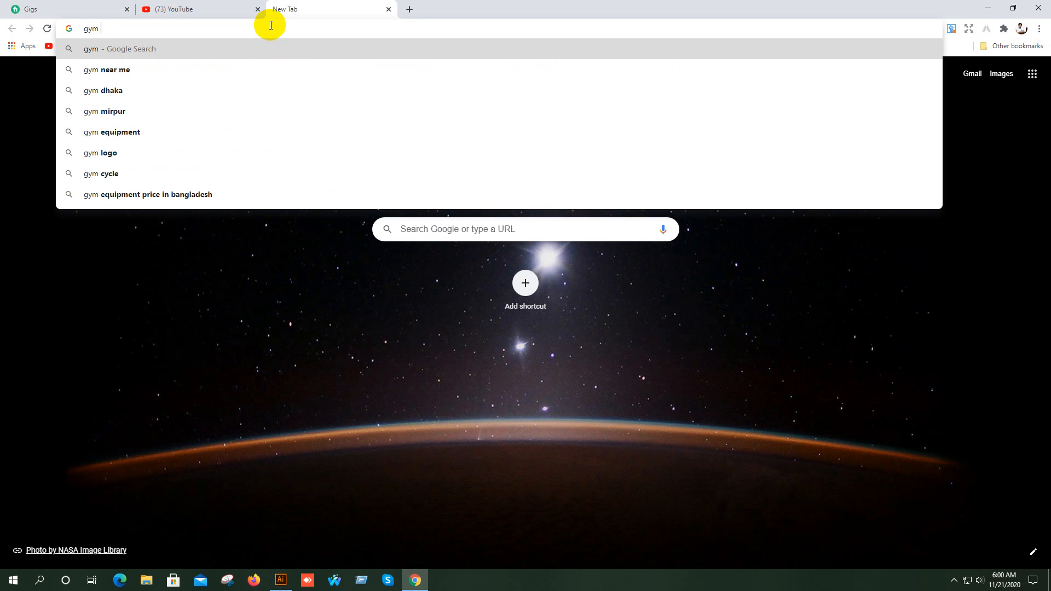
text(quo)
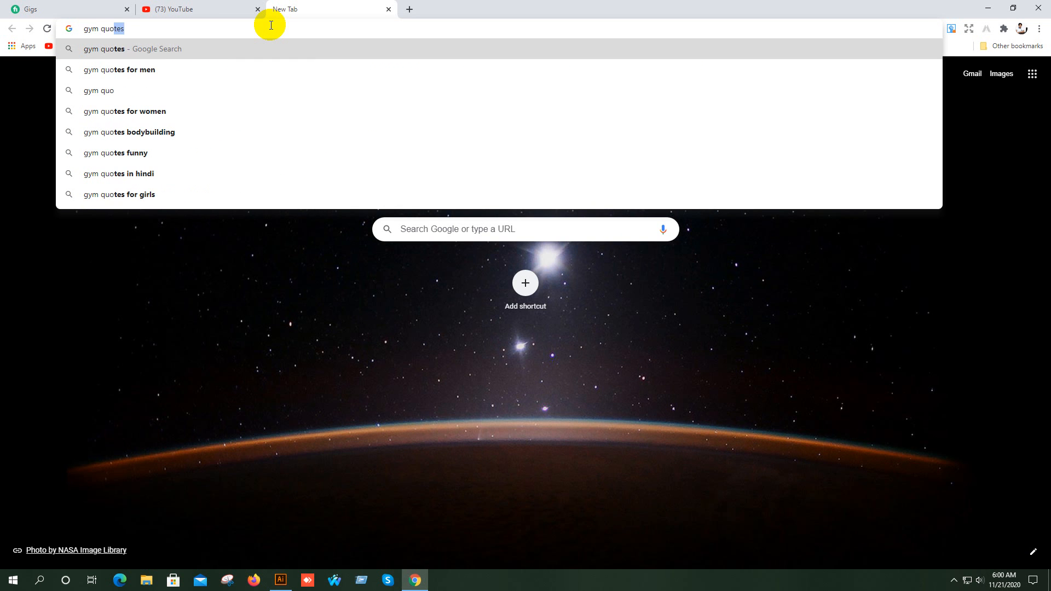
text(ats)
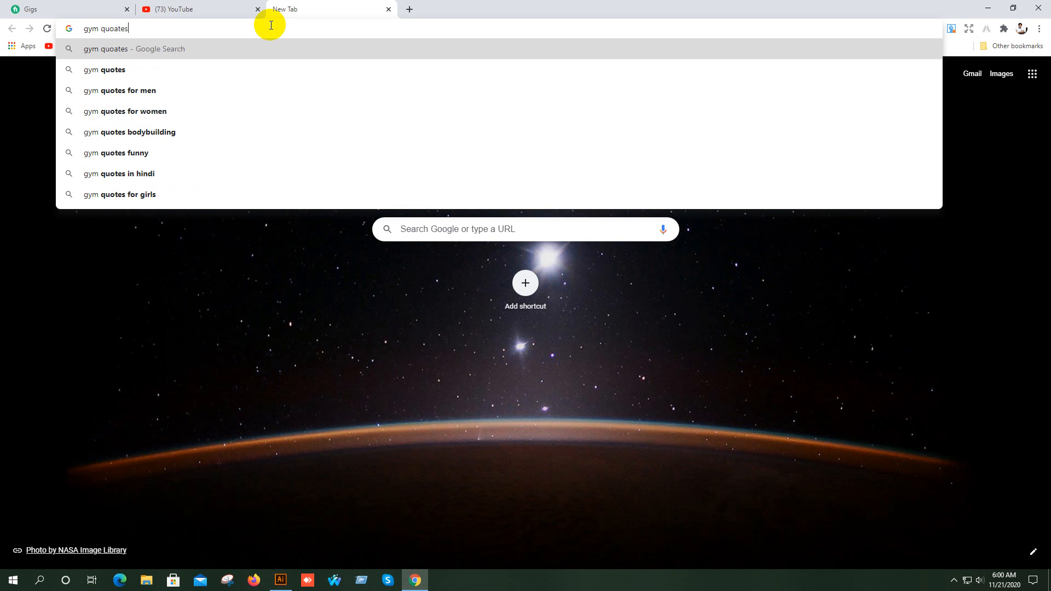
key(Return)
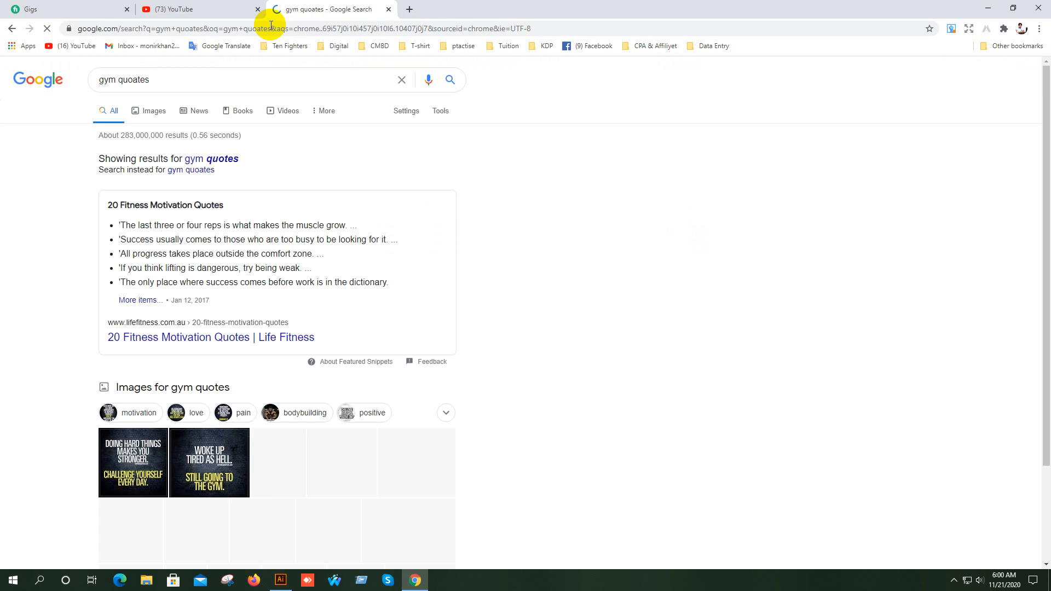
click(220, 162)
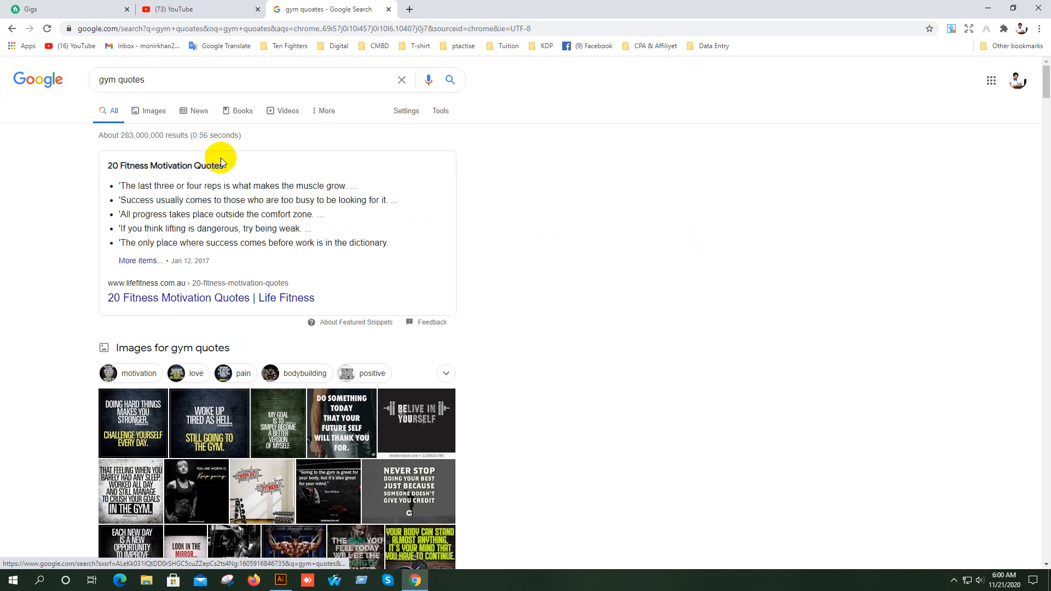
- Show the image results for gym quotes and preview the "Woke up tired as hell" and "Doing hard things makes you stronger" pictures
scroll(251, 183, down, 5)
scroll(246, 169, up, 5)
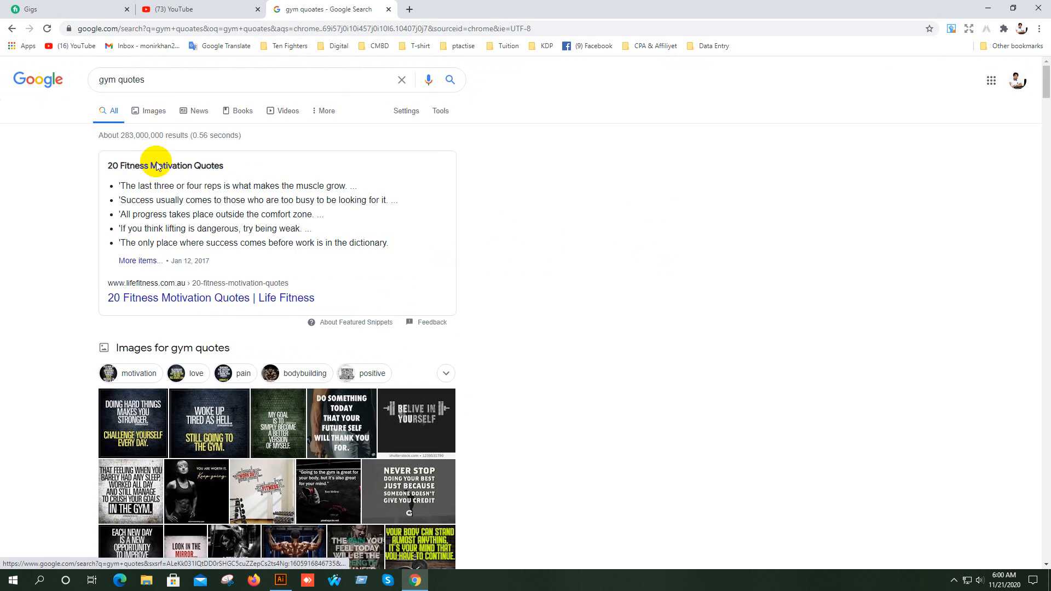
click(157, 109)
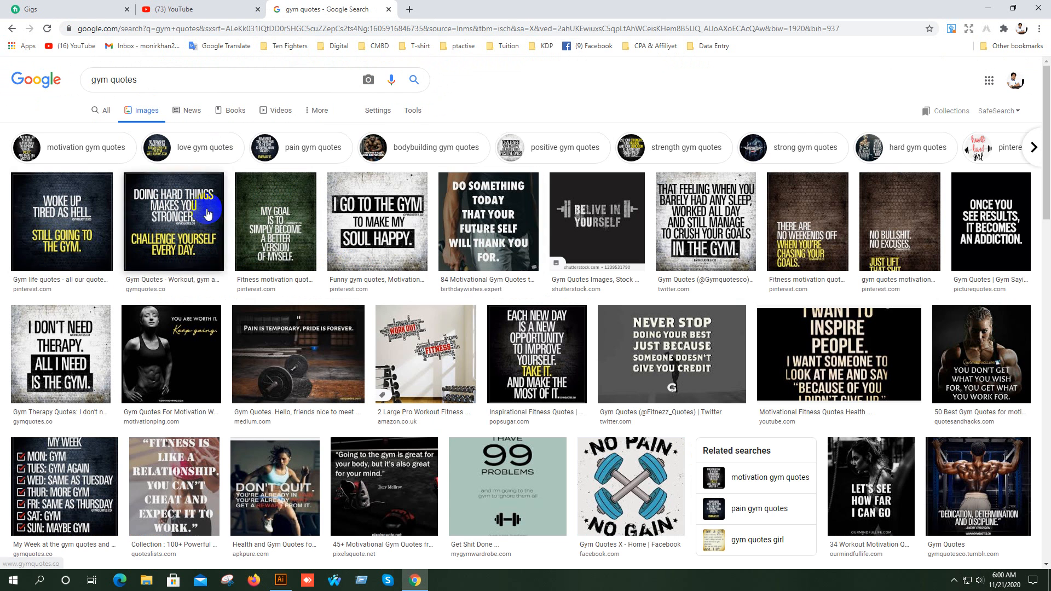
scroll(557, 251, down, 1)
scroll(553, 243, up, 1)
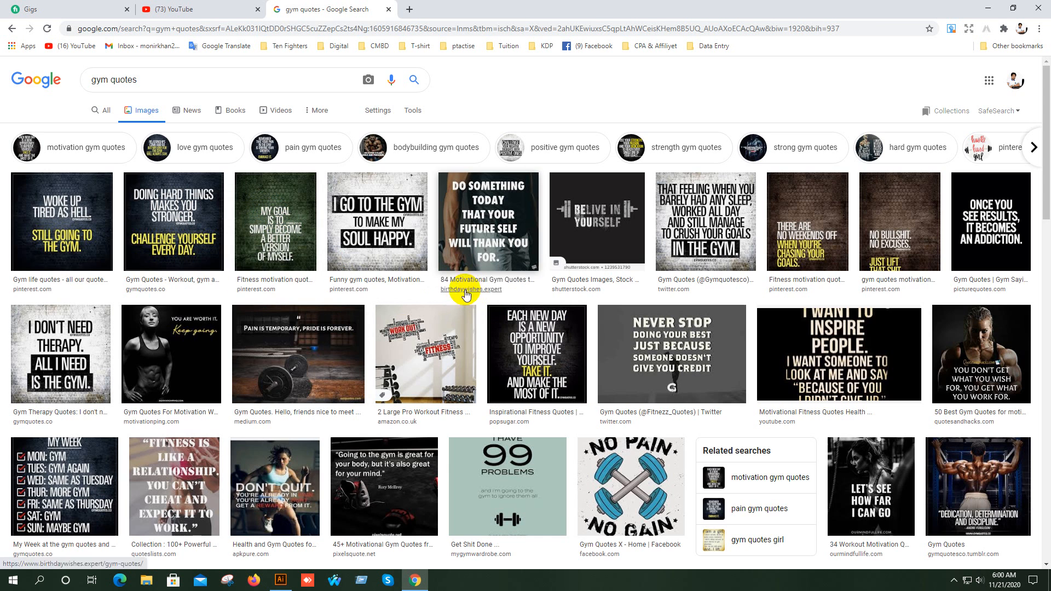
click(63, 212)
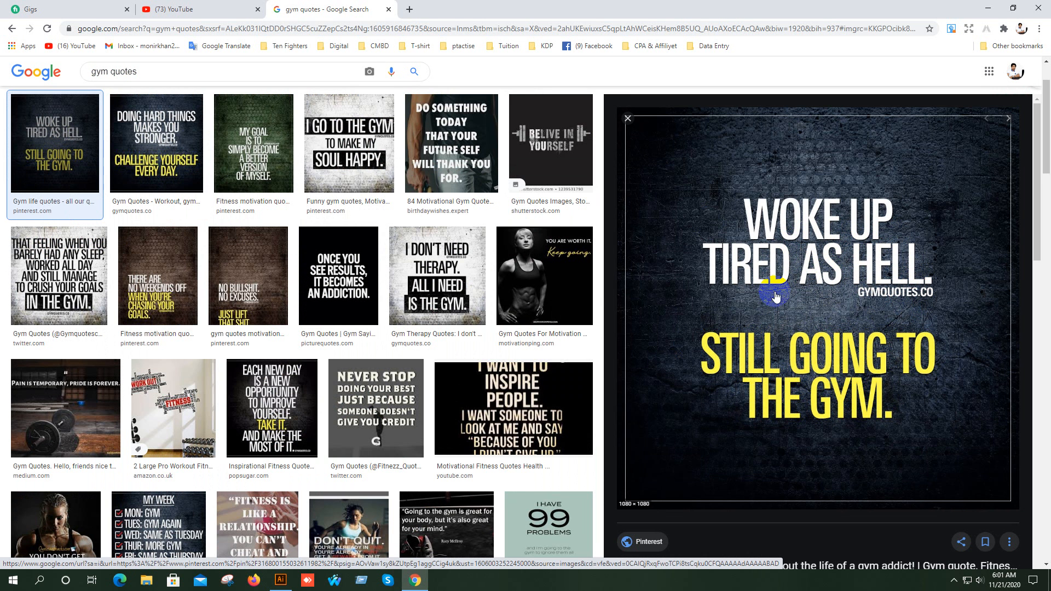
click(358, 172)
click(163, 148)
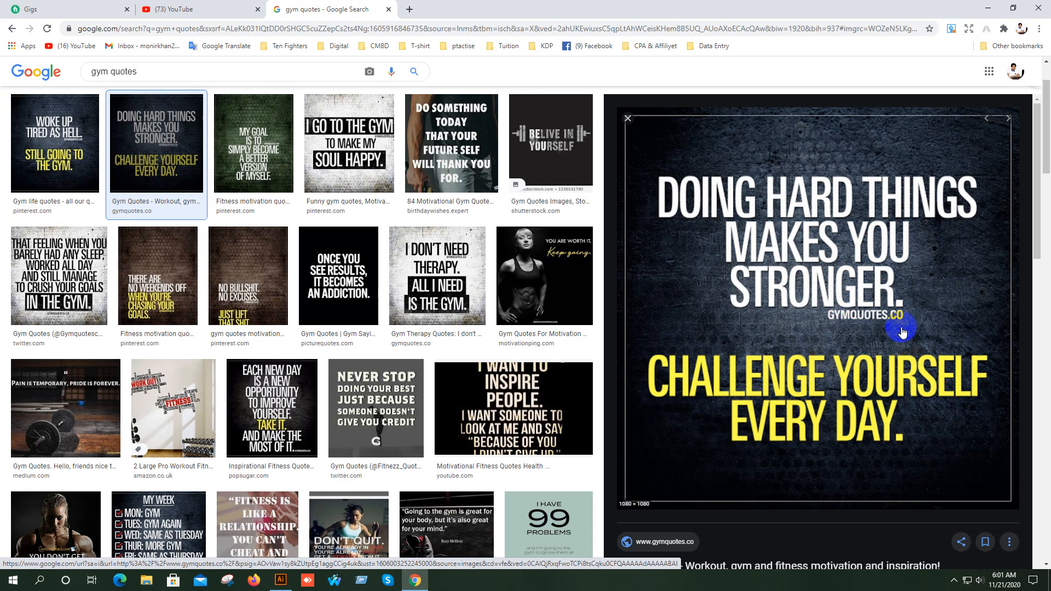
- Preview the "Don't look back" and "Look in the mirror" quote pictures further down the image results
scroll(306, 241, down, 10)
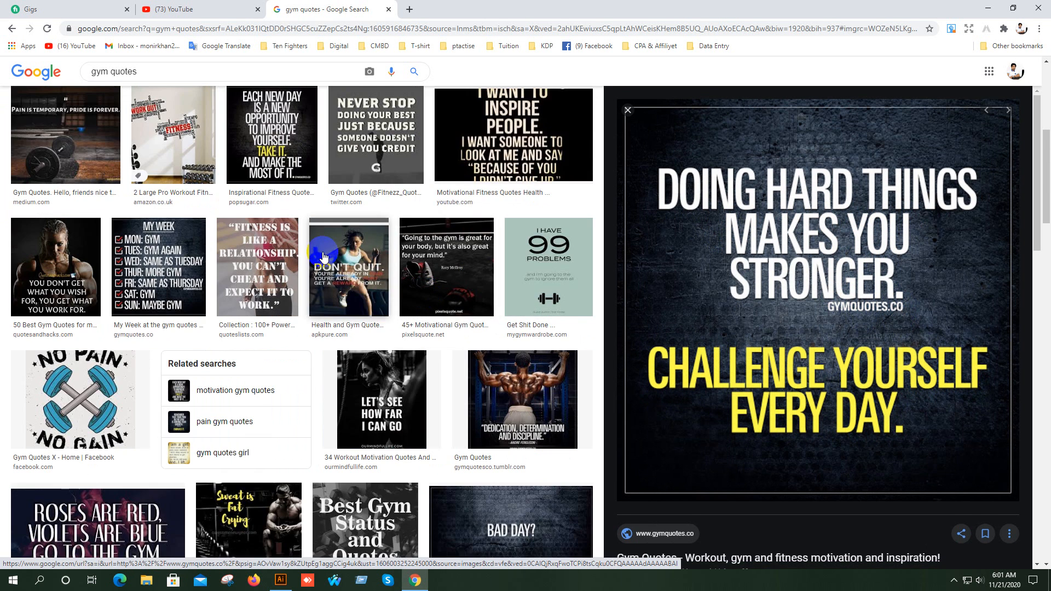
click(80, 323)
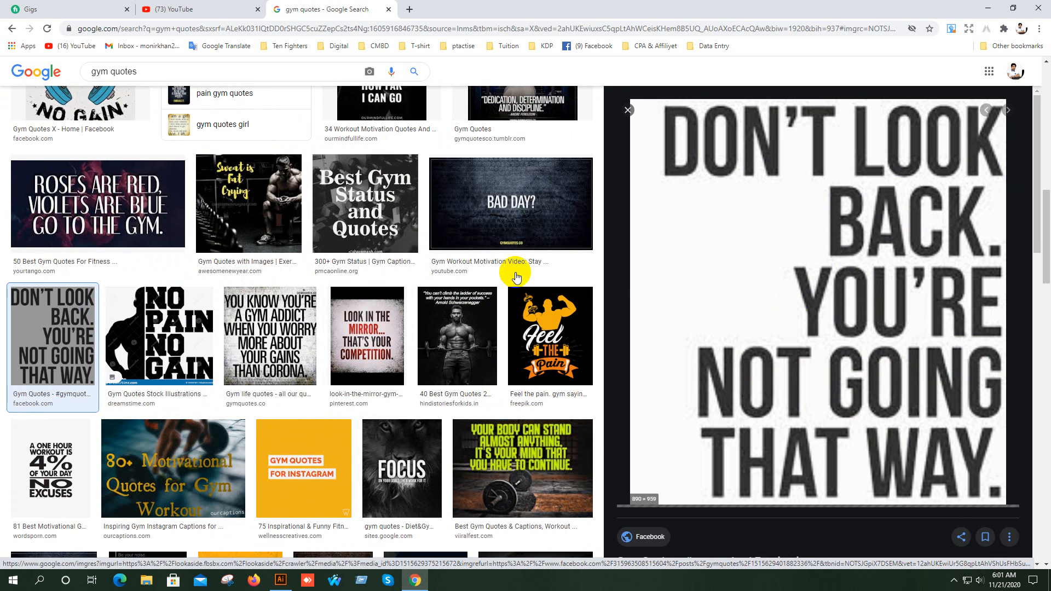
click(367, 334)
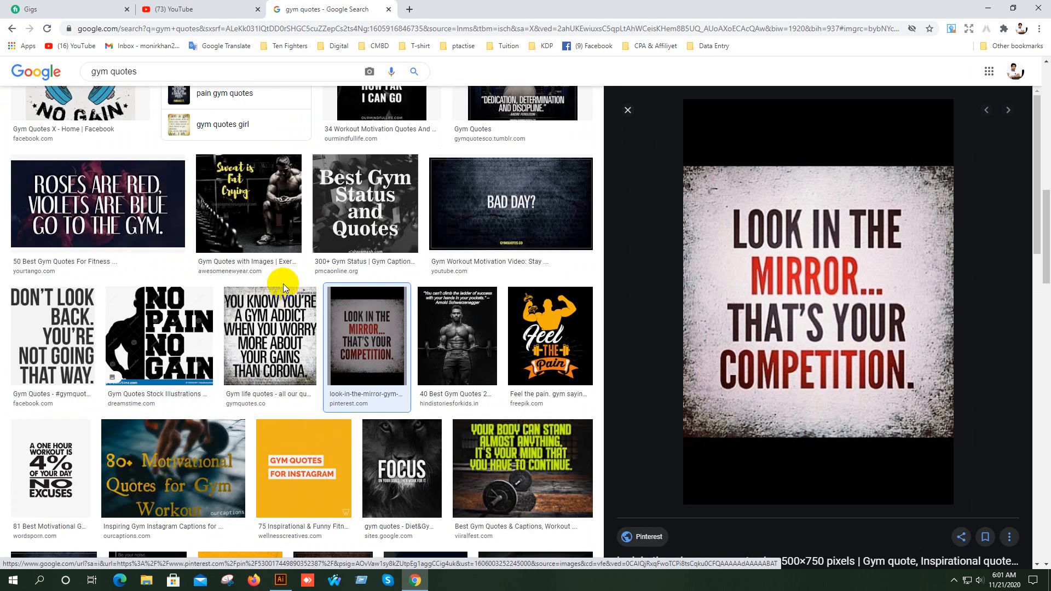
scroll(284, 284, up, 10)
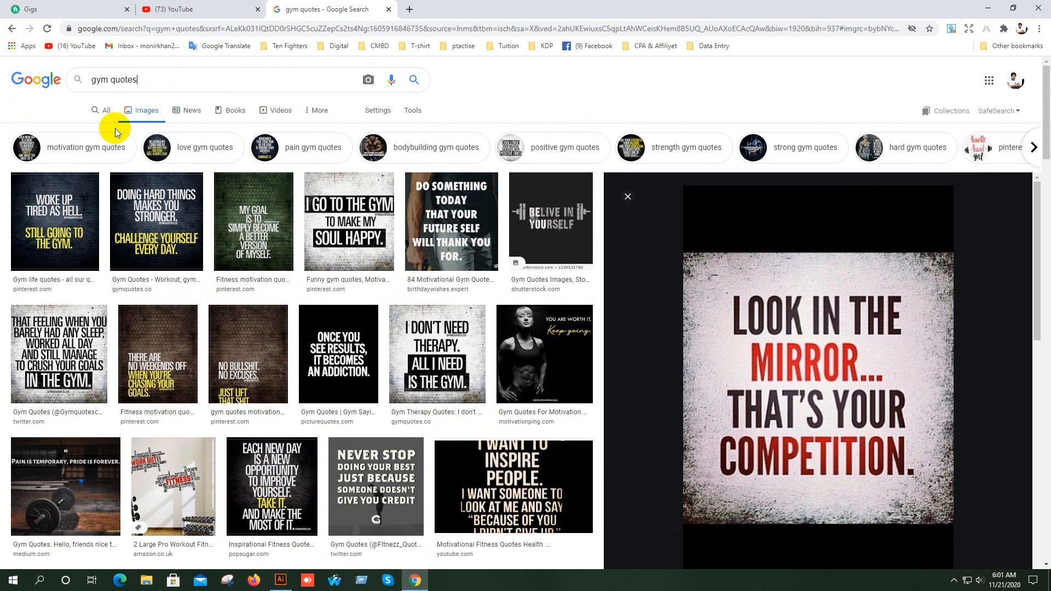
- Return to all search results and open Life Fitness's "20 Fitness Motivation Quotes" article in a new tab
click(104, 110)
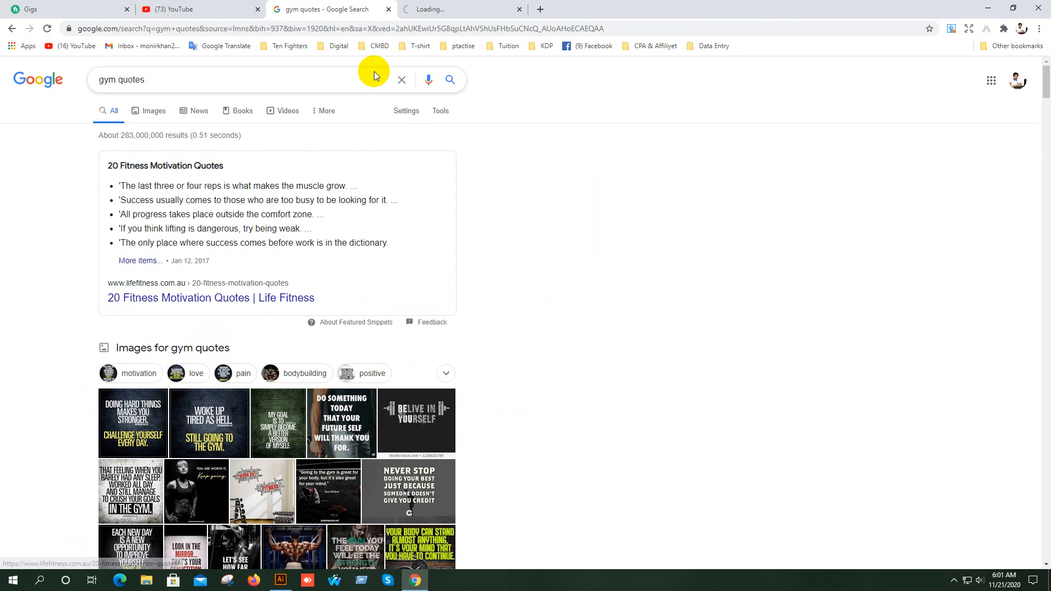
click(440, 7)
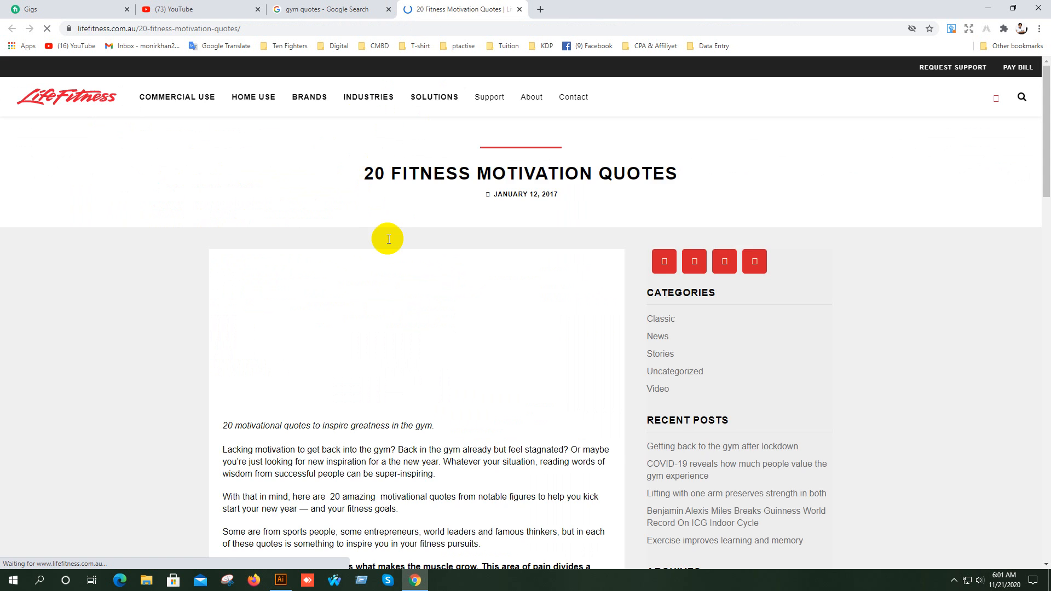
scroll(396, 218, down, 3)
scroll(371, 279, down, 5)
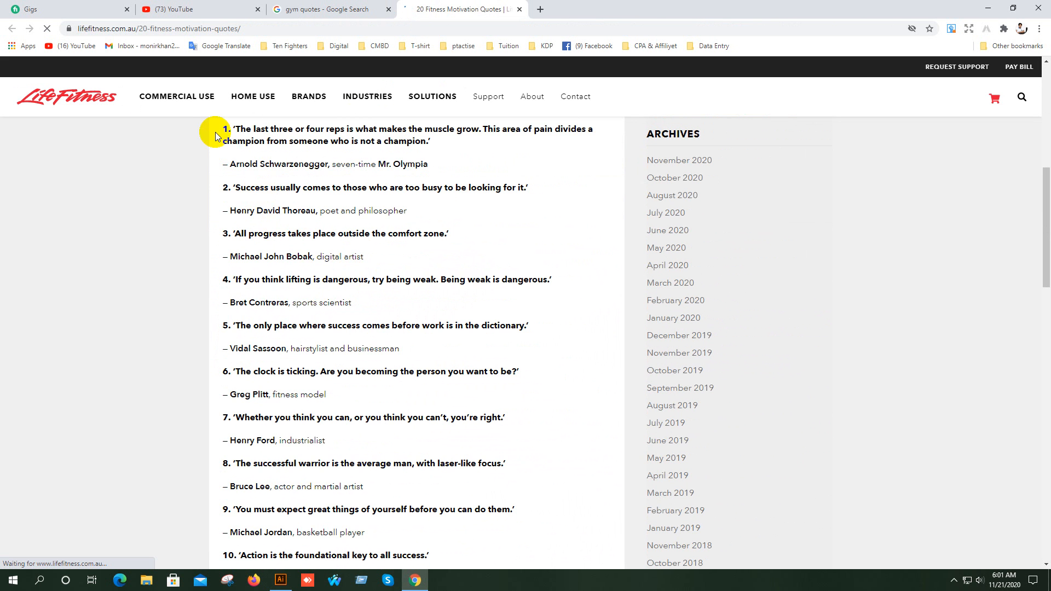
- Read through the article's numbered list of motivational quotes down to its end
drag(221, 130, 317, 375)
click(363, 326)
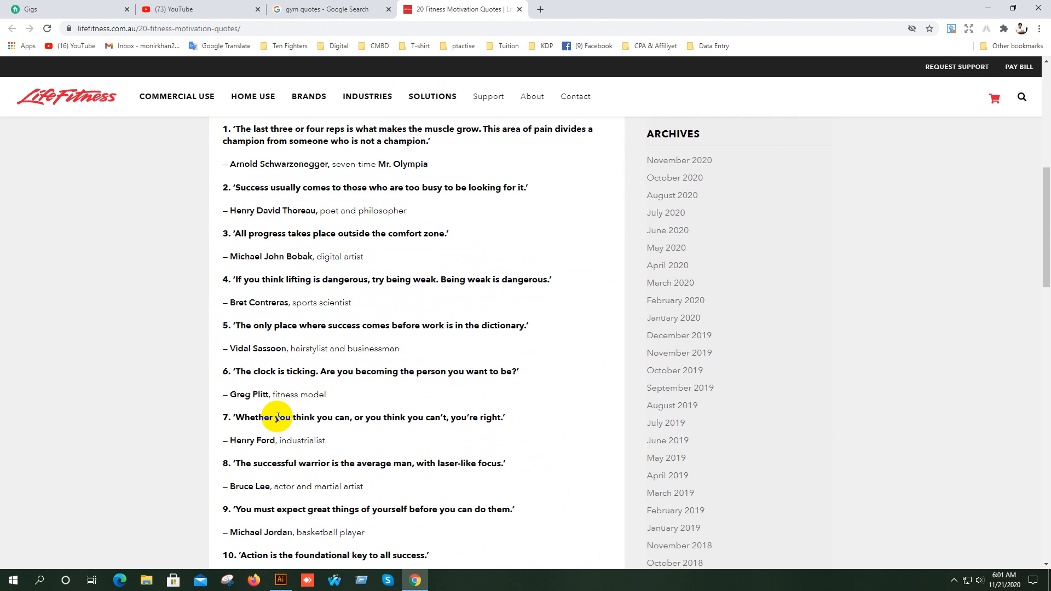
scroll(273, 417, down, 2)
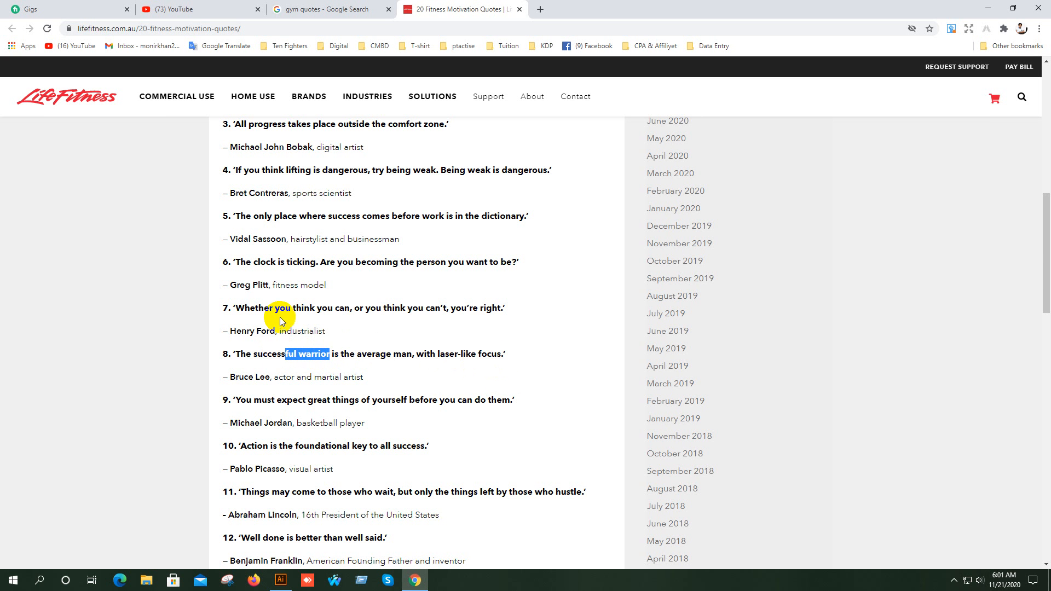
drag(275, 308, 369, 313)
scroll(370, 314, down, 7)
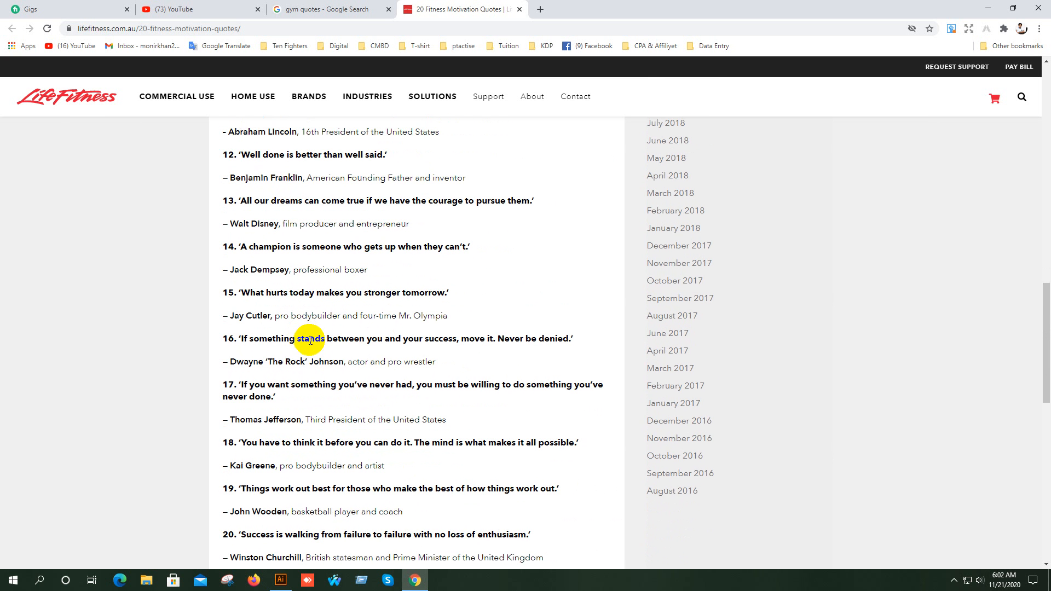
scroll(355, 335, down, 5)
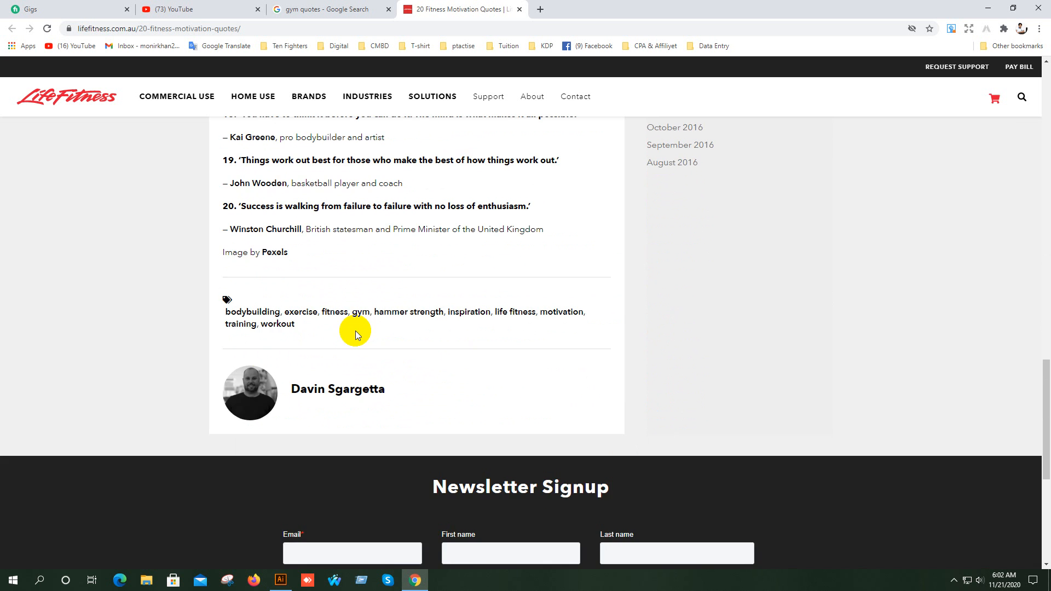
scroll(353, 333, up, 4)
scroll(295, 307, up, 1)
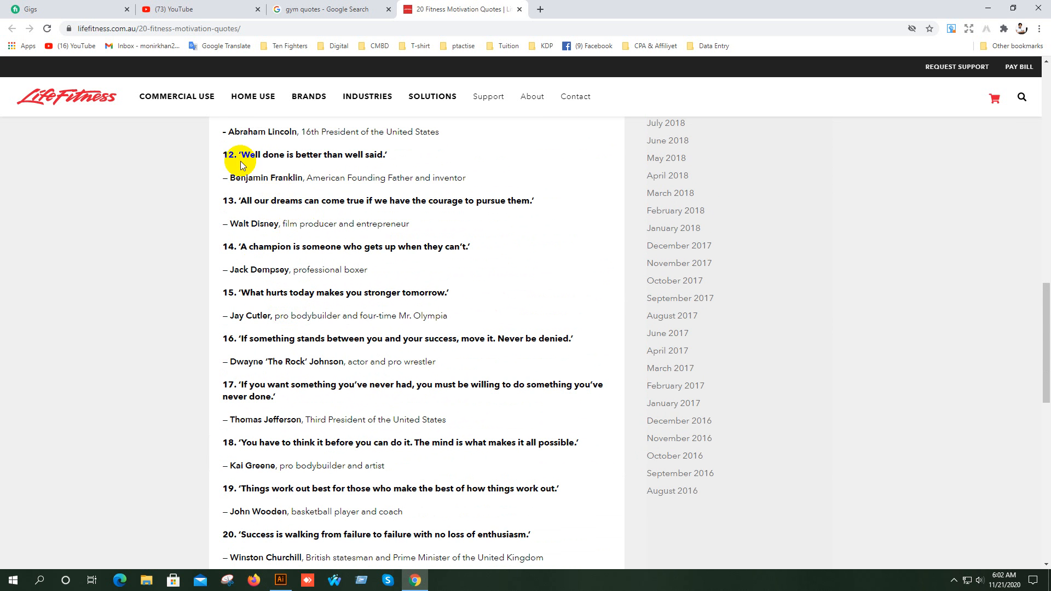
- Highlight quote 12, "Well done is better than well said", and look over the remaining quotes
double_click(273, 157)
double_click(305, 159)
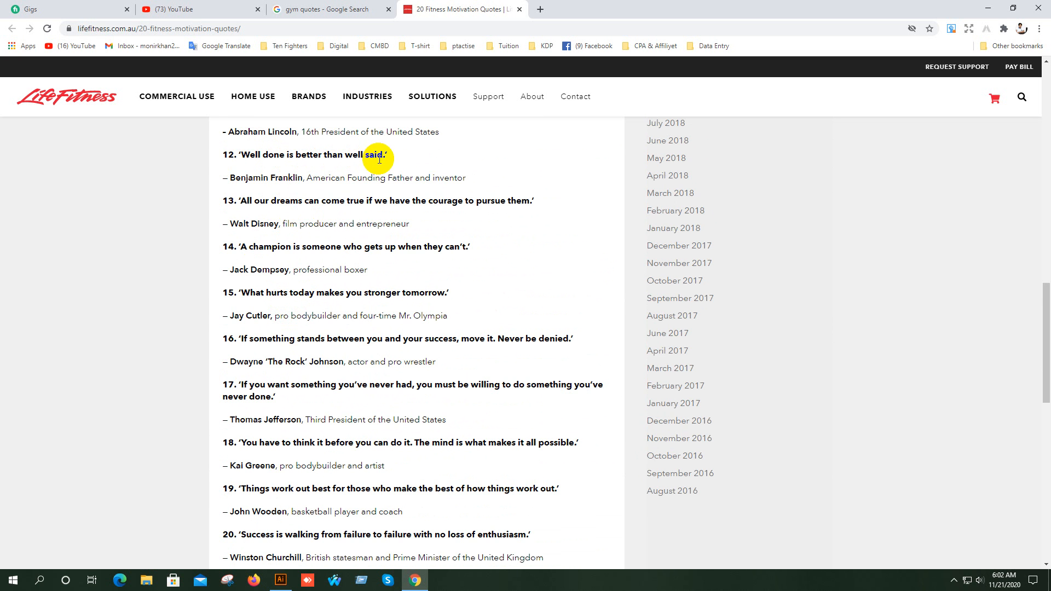
double_click(249, 154)
drag(249, 155, 383, 156)
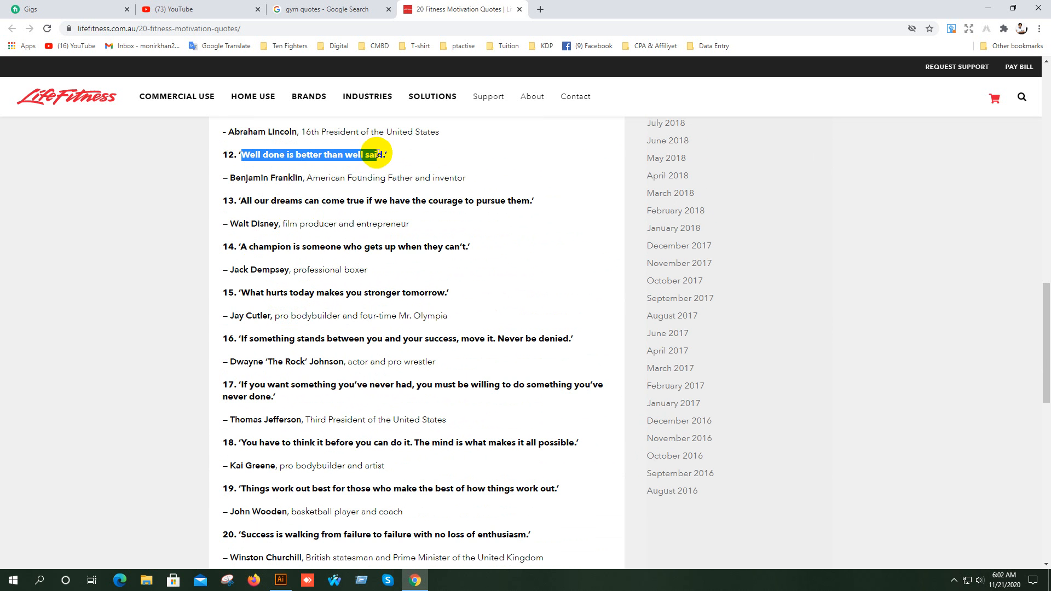
scroll(377, 219, down, 6)
scroll(274, 184, up, 1)
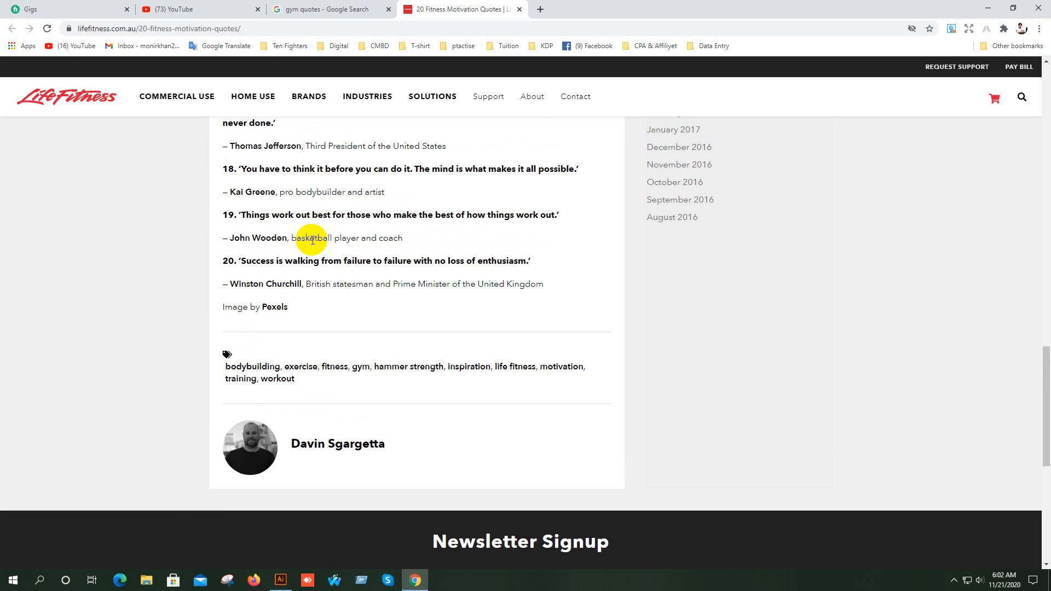
- Open the Pinterest result "100+ Gym Motivational Quotes ideas in 2020" from the Google results in a new tab and browse its pins
click(331, 5)
scroll(340, 274, down, 6)
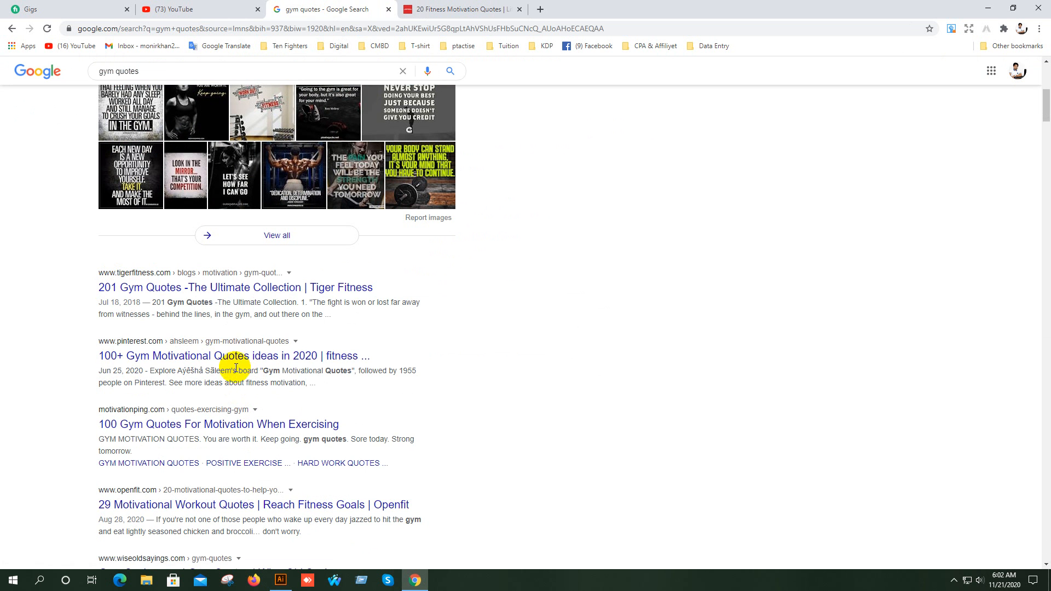
middle_click(196, 356)
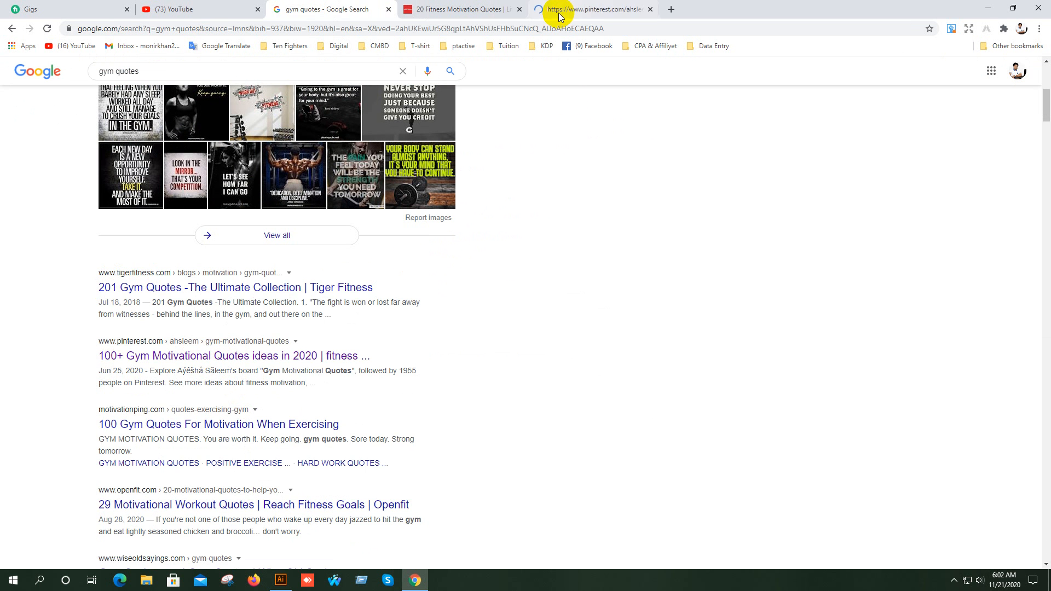
click(583, 9)
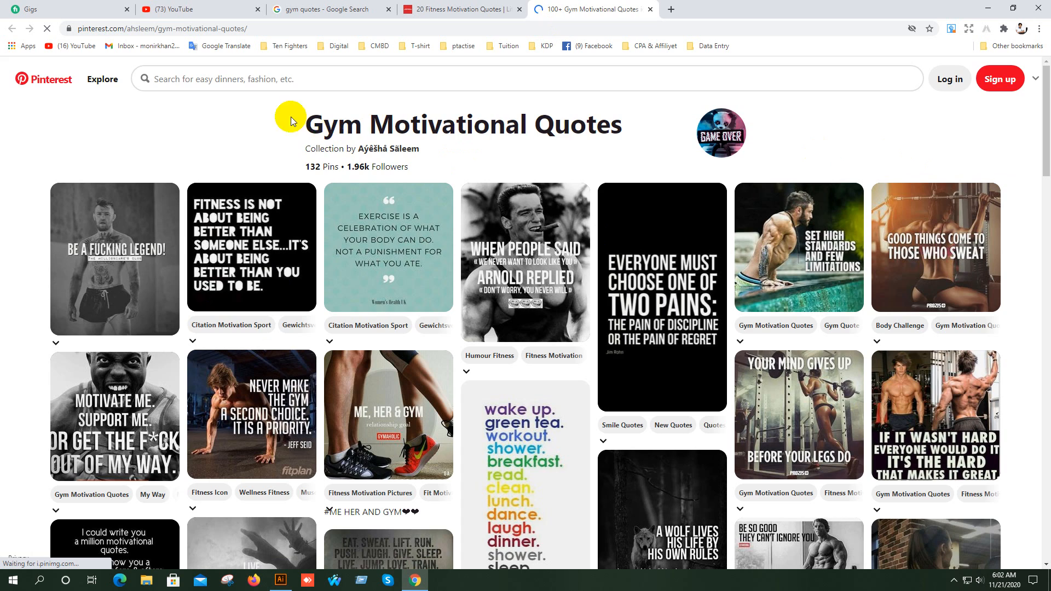
scroll(218, 136, down, 12)
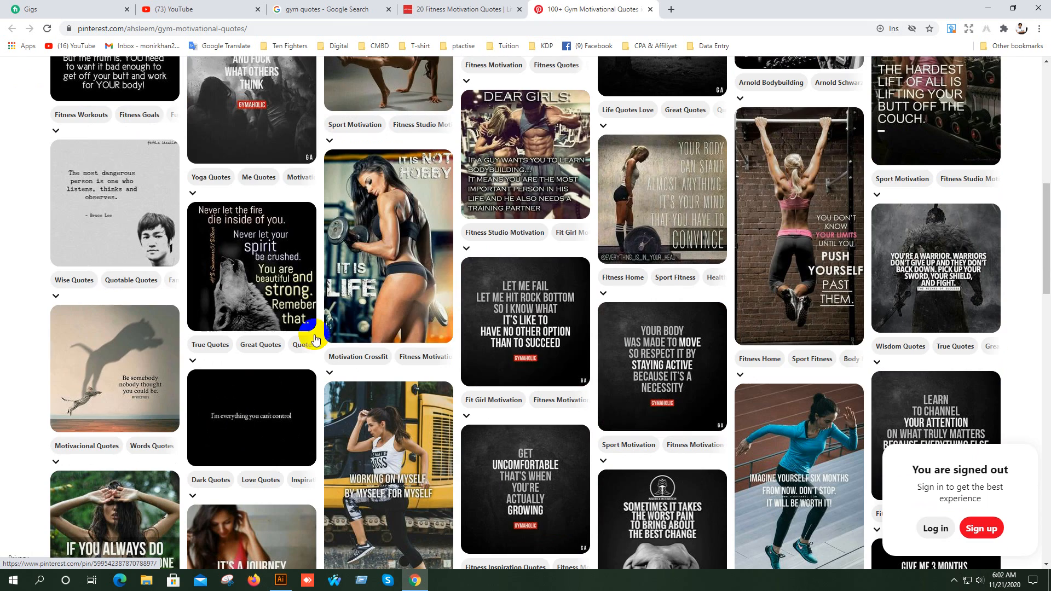
scroll(417, 285, down, 6)
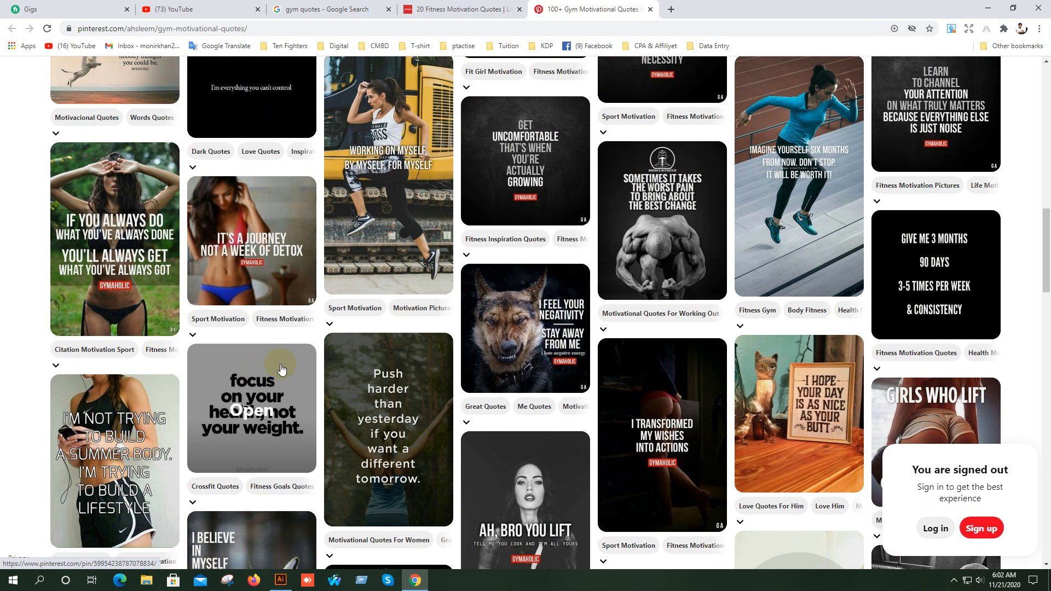
scroll(673, 342, down, 5)
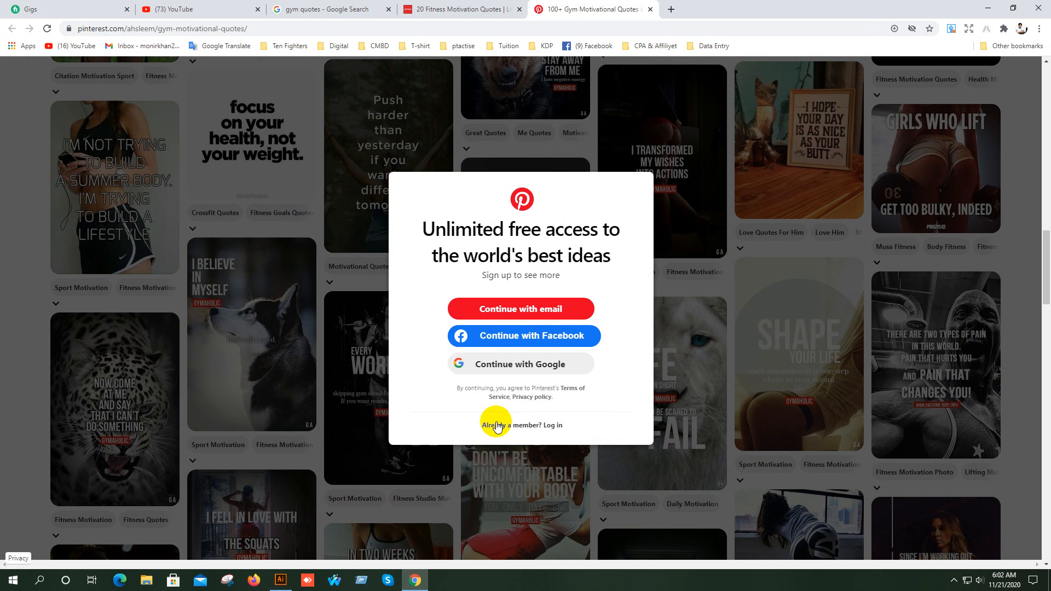
- Switch Pinterest's sign-up prompt to the log-in form and browse the board's gym quote pins back to its beginning
click(496, 426)
scroll(661, 295, up, 5)
scroll(662, 296, up, 15)
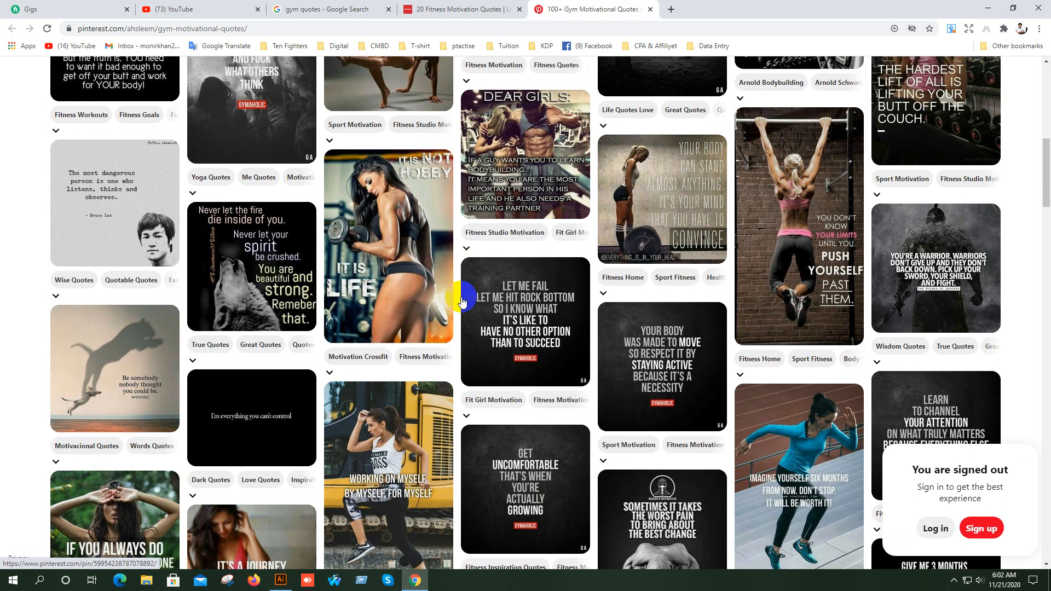
scroll(432, 284, down, 15)
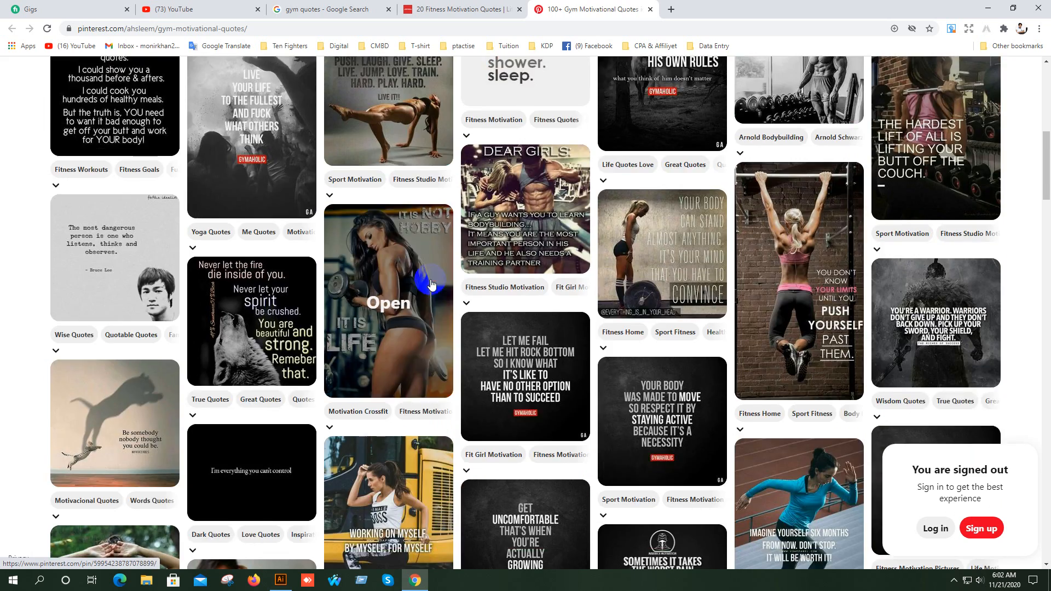
scroll(339, 279, down, 5)
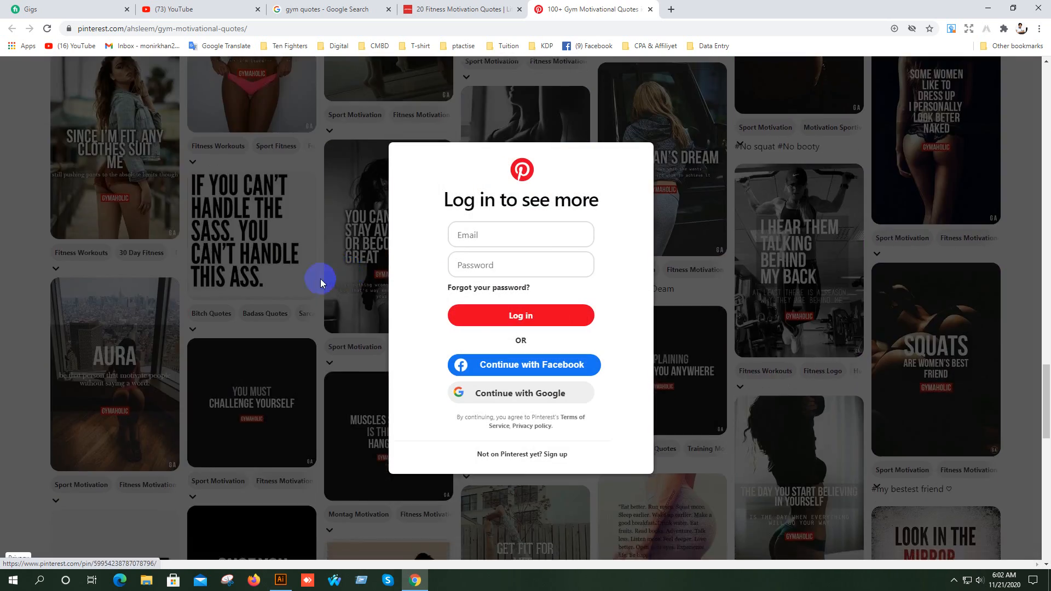
scroll(323, 277, up, 20)
scroll(326, 272, up, 15)
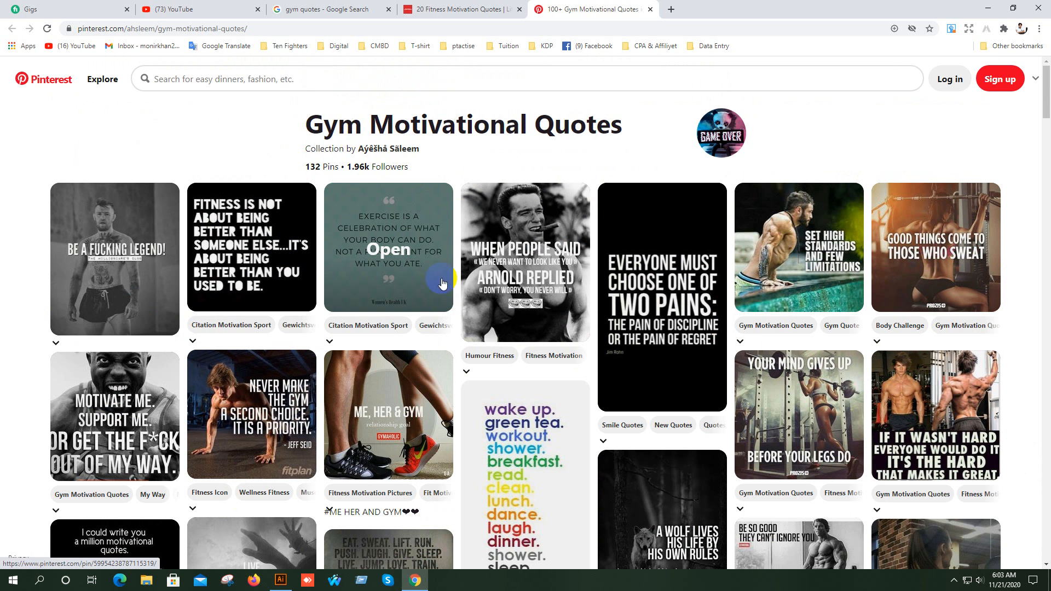
- Open Tiger Fitness's "201 Gym Quotes - The Ultimate Collection" from the Google results in a new tab and close the Pinterest tab
click(494, 8)
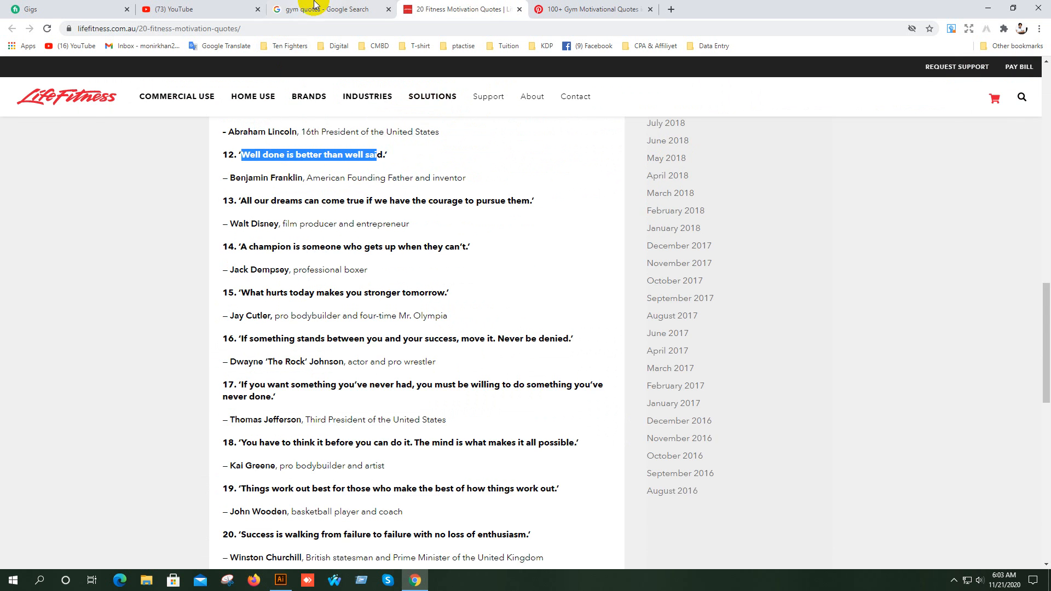
click(305, 8)
scroll(230, 257, down, 1)
middle_click(175, 240)
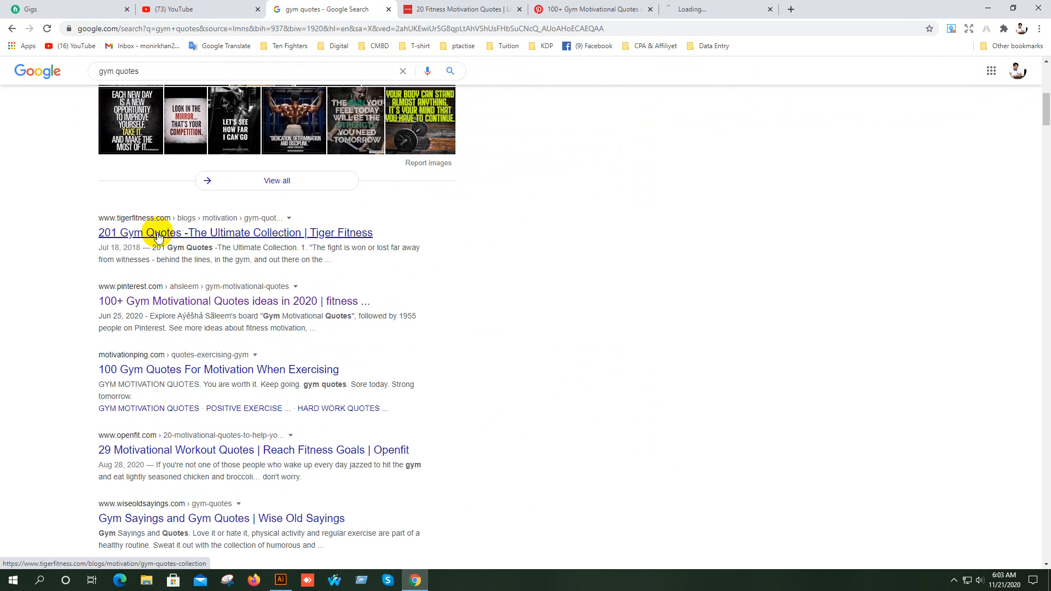
click(672, 15)
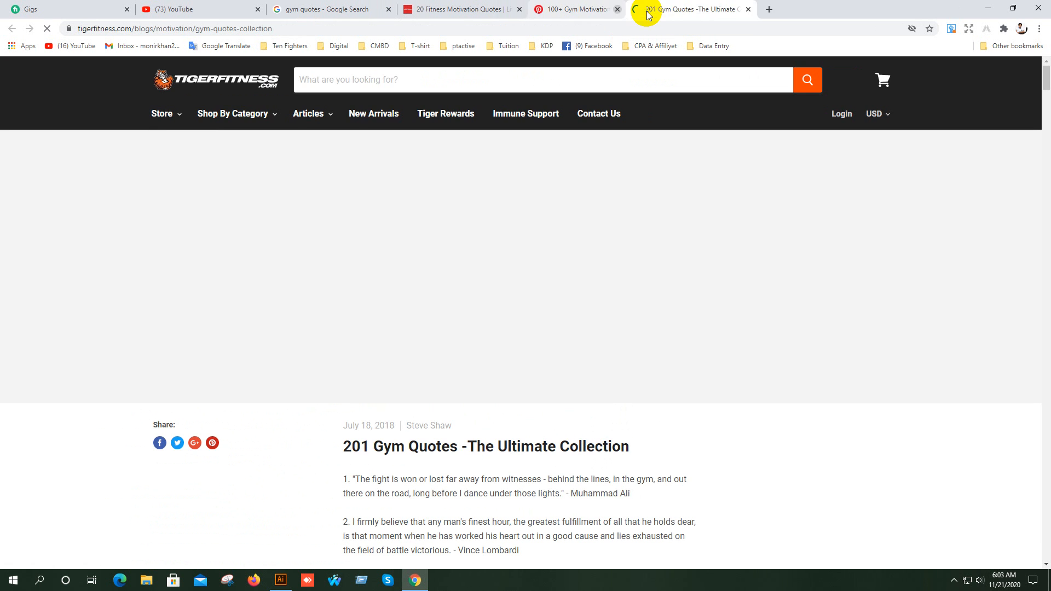
click(651, 9)
- Read the article's title and first quotes, highlighting passages down to quote 10
scroll(425, 327, down, 4)
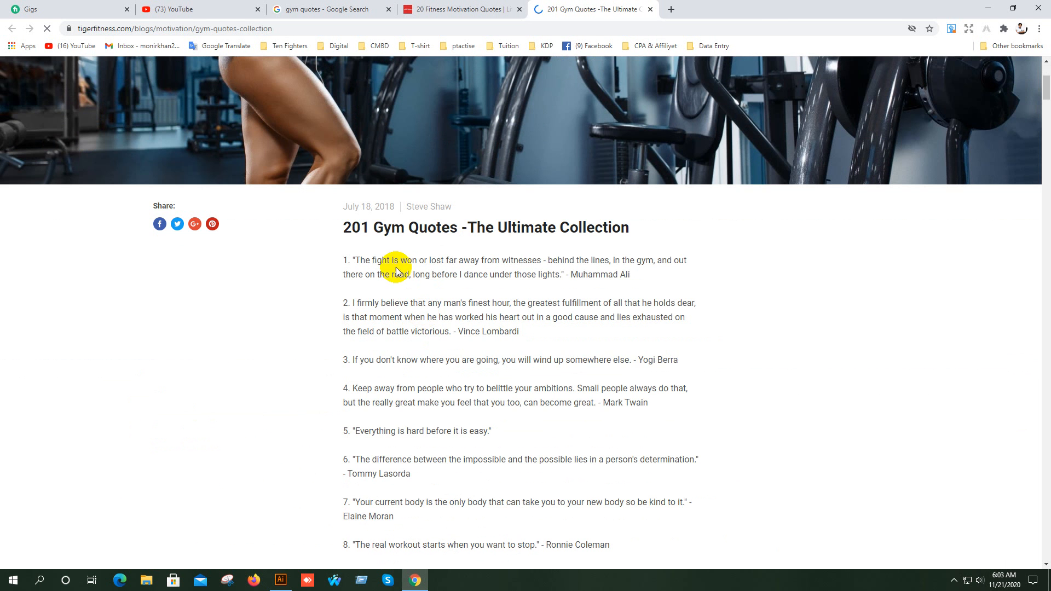
drag(341, 227, 518, 233)
scroll(537, 251, down, 2)
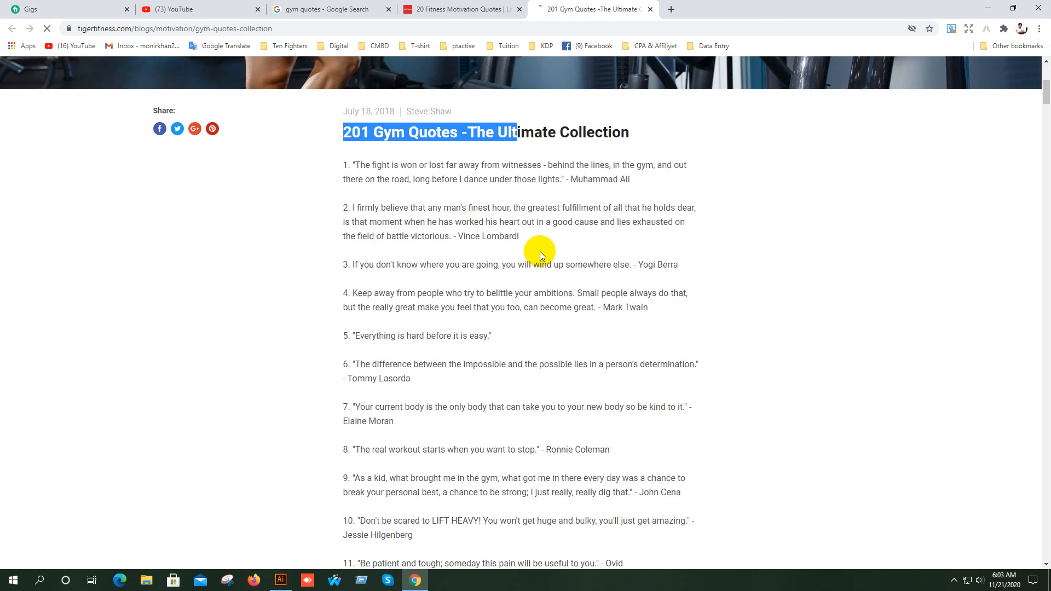
drag(308, 155, 446, 369)
scroll(472, 363, down, 2)
scroll(472, 363, down, 1)
drag(384, 243, 464, 354)
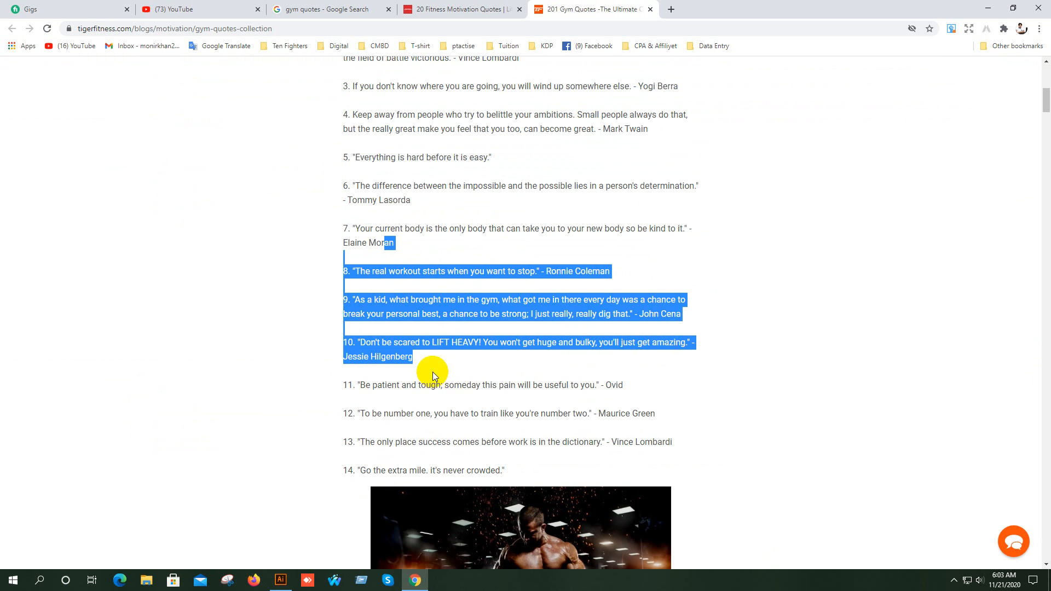
scroll(433, 372, up, 4)
scroll(433, 371, down, 7)
click(368, 232)
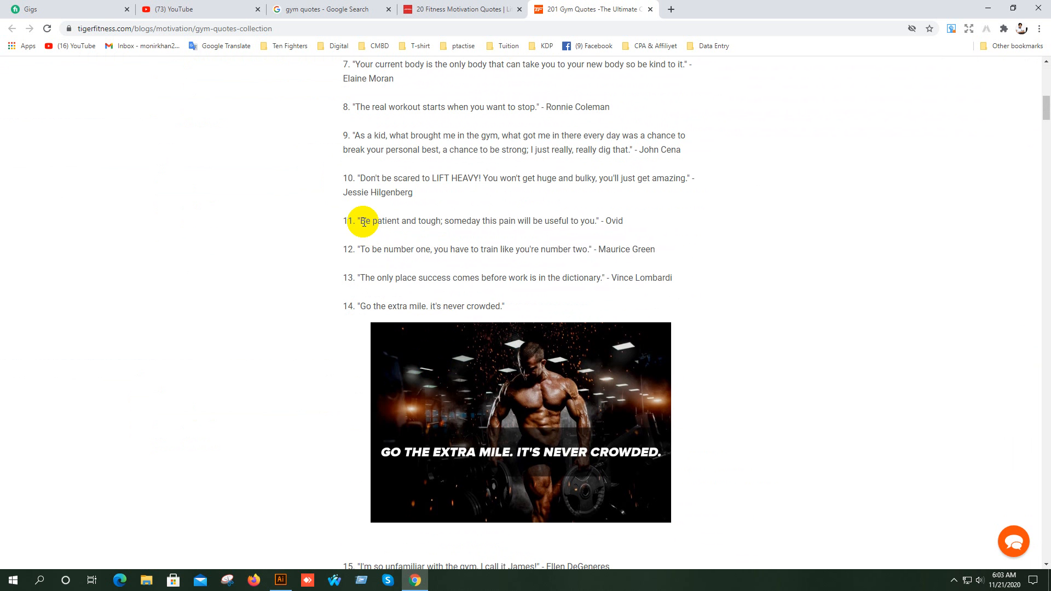
- Highlight quote 11, "Be patient and tough", and quote 15, "I'm so unfamiliar with the gym", while reading
drag(364, 221, 583, 220)
scroll(585, 219, down, 6)
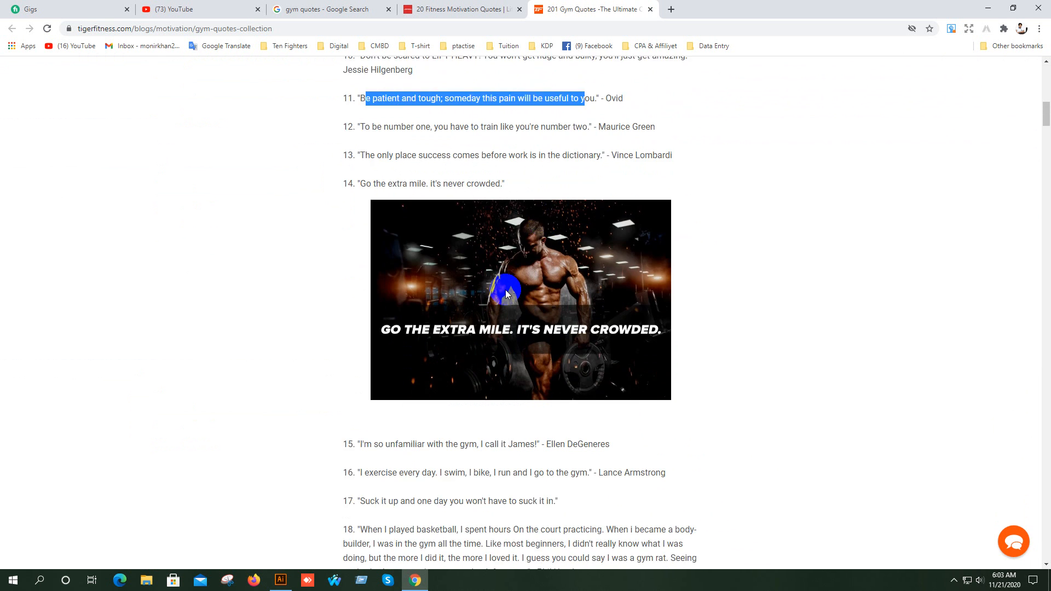
drag(359, 234, 530, 245)
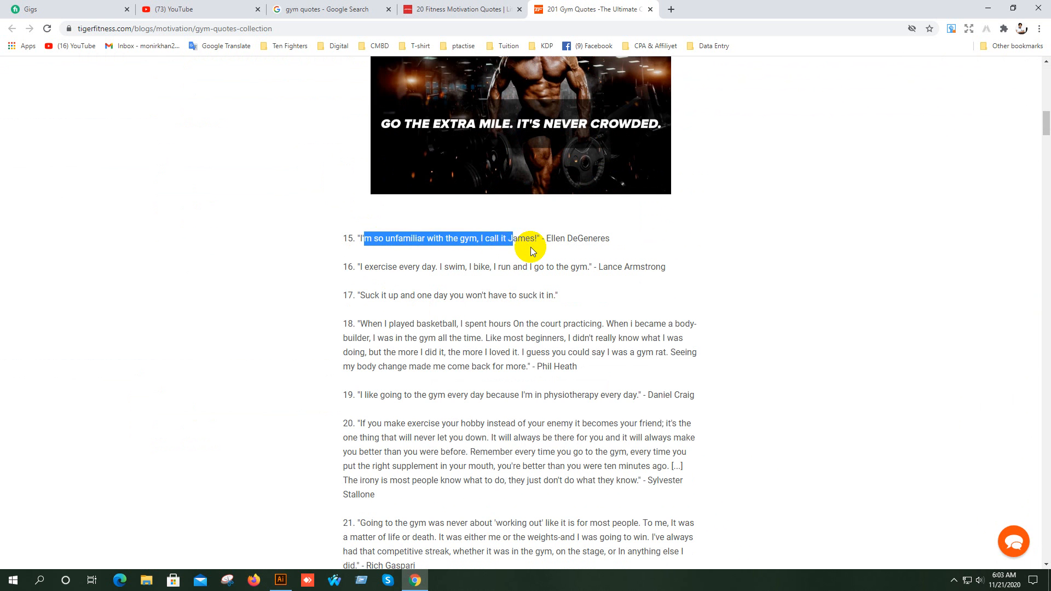
click(530, 247)
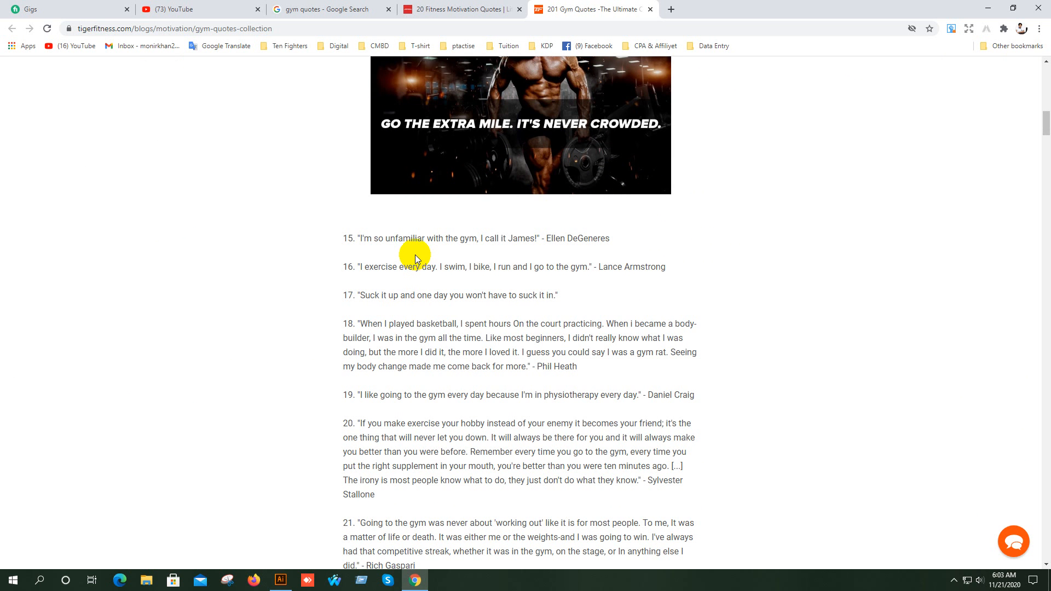
drag(360, 237, 509, 239)
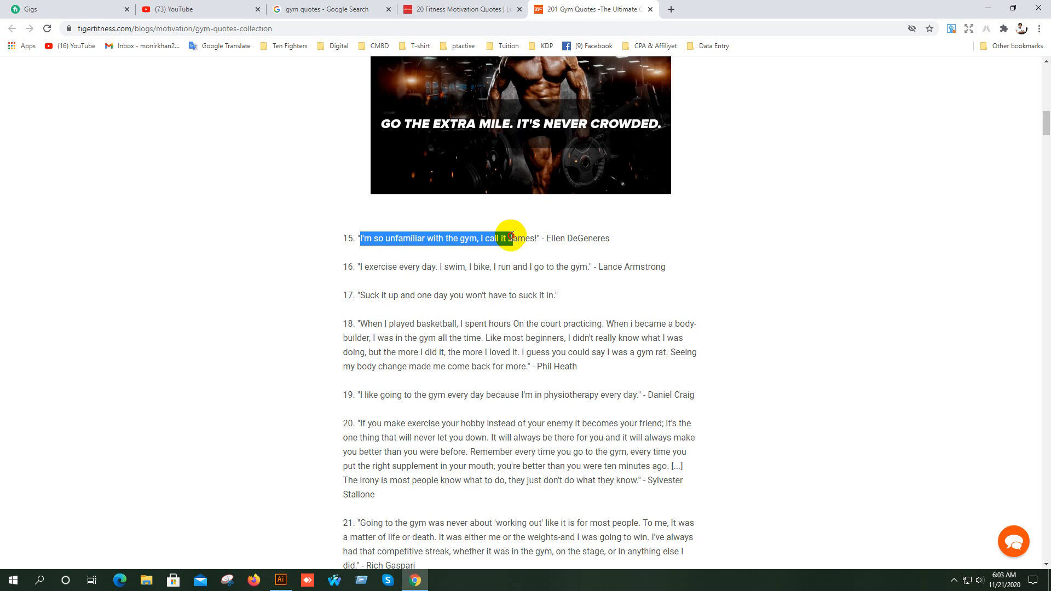
- Find quote 27 further down the article and copy its text "Eat clean. Train Mean. Get Lean"
scroll(520, 282, down, 11)
scroll(519, 280, down, 6)
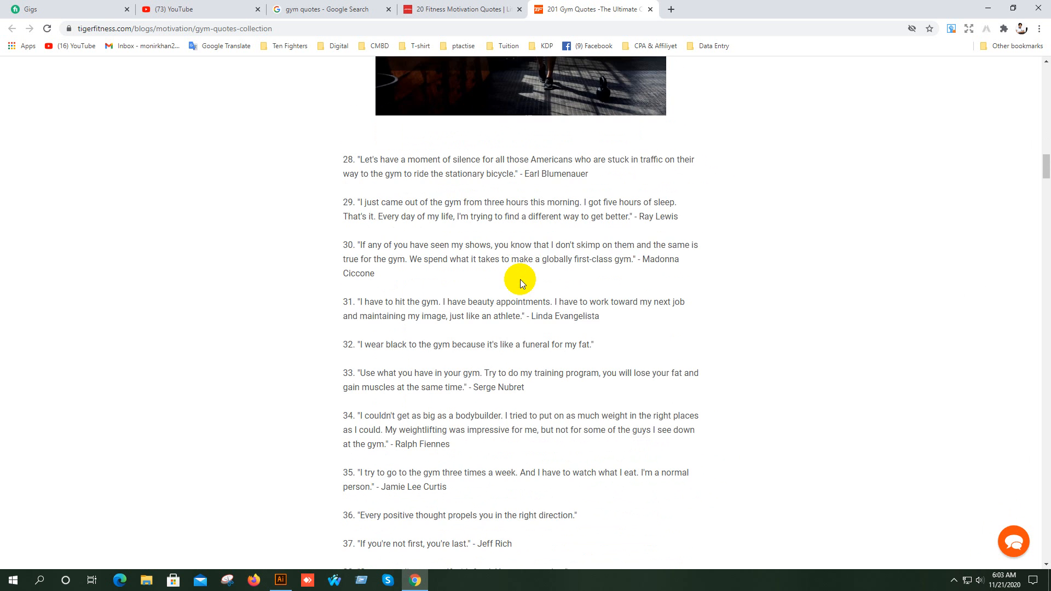
scroll(521, 279, up, 6)
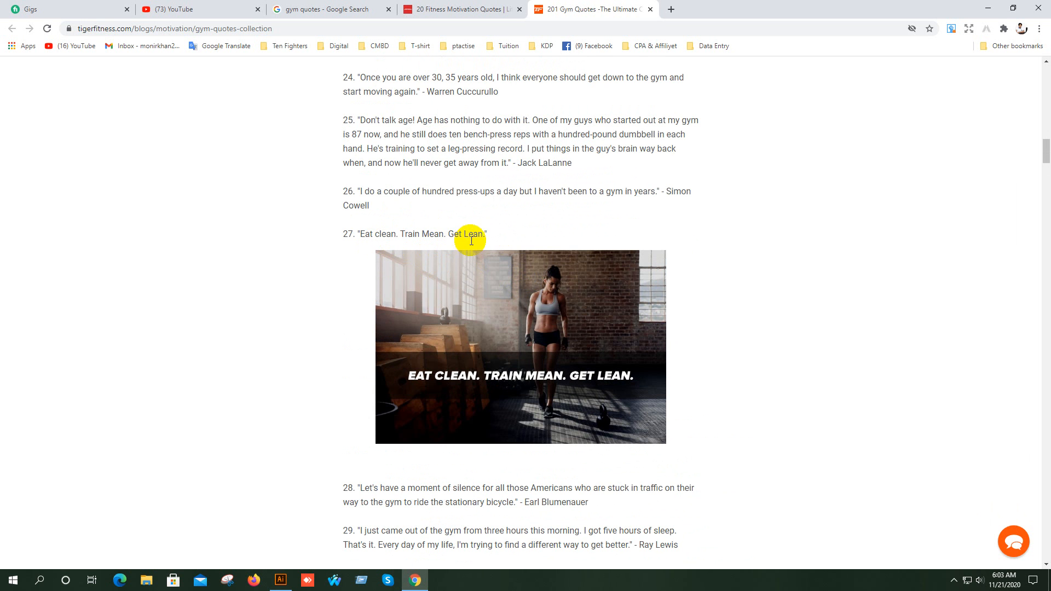
drag(484, 235, 366, 235)
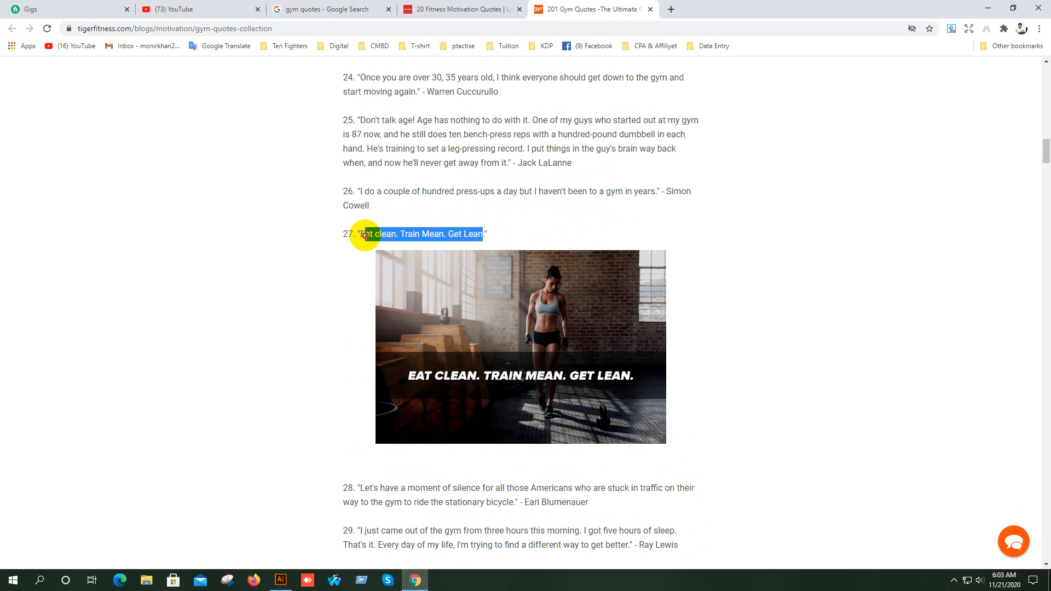
- Search Google in a new tab for "Eat clean. Train Mean. Get Lean t shirt design" and look over the image results
click(670, 9)
text(Eat clean. Train Mean. Get Lean)
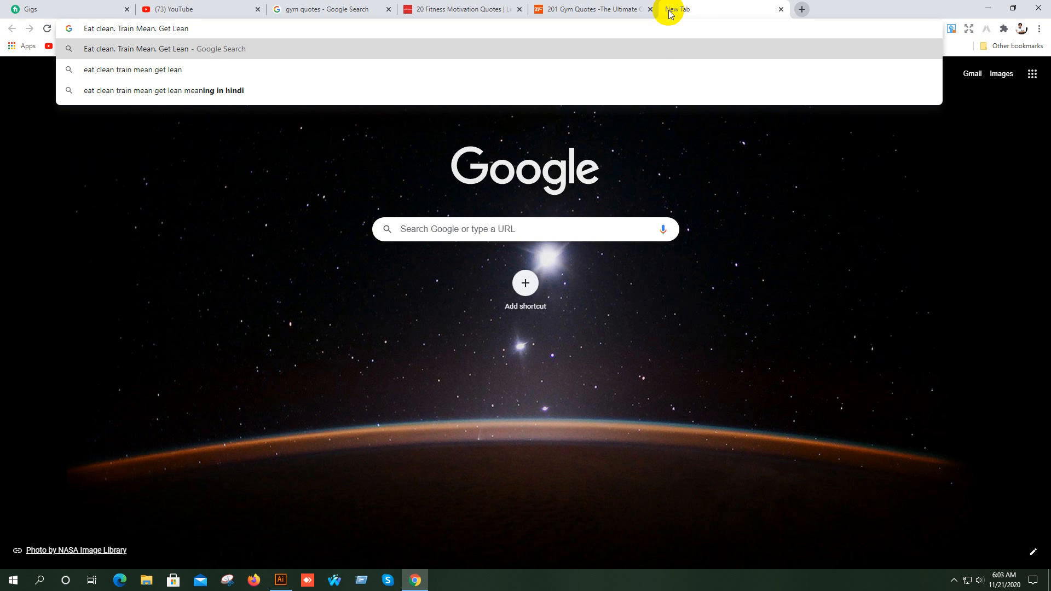
text(t shirt)
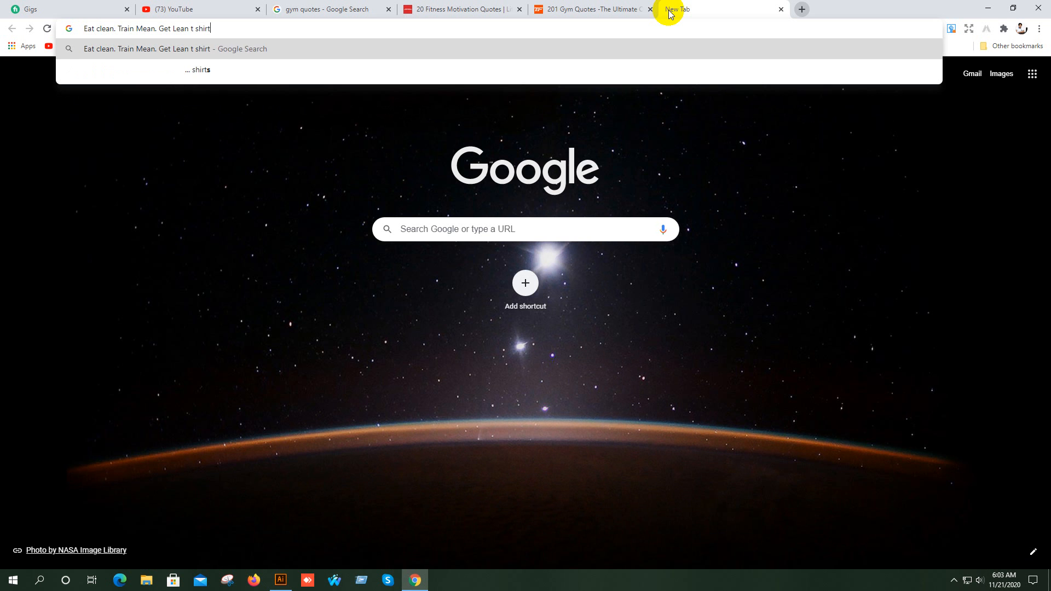
text( design)
key(Return)
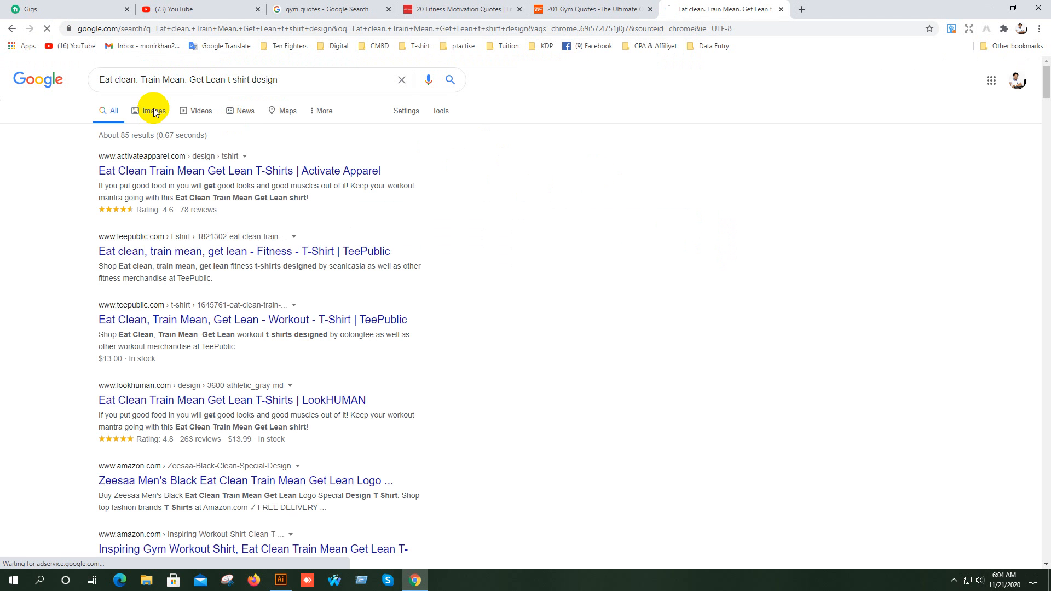
click(147, 111)
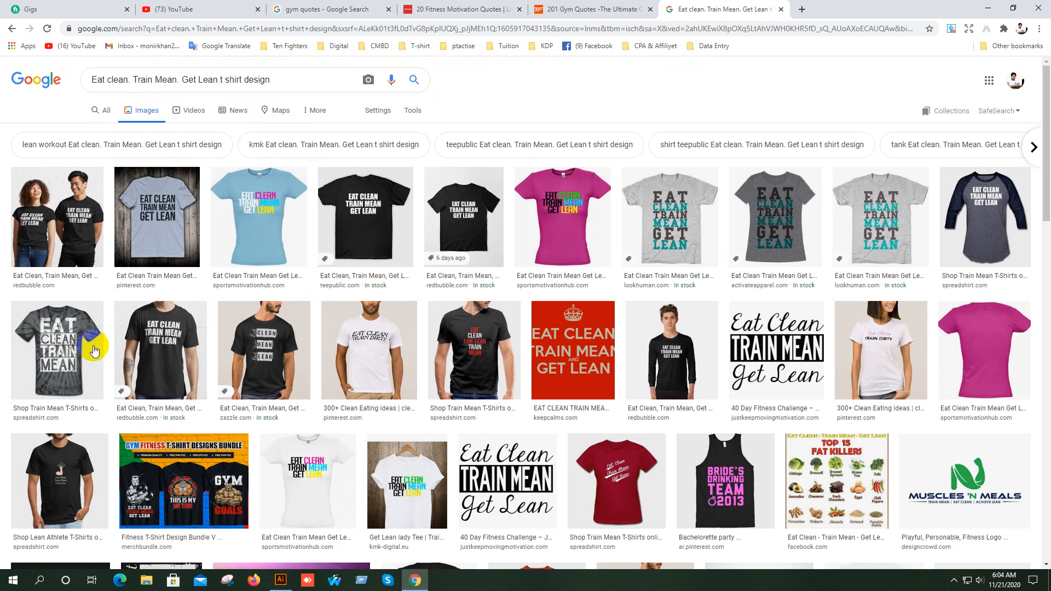
click(82, 390)
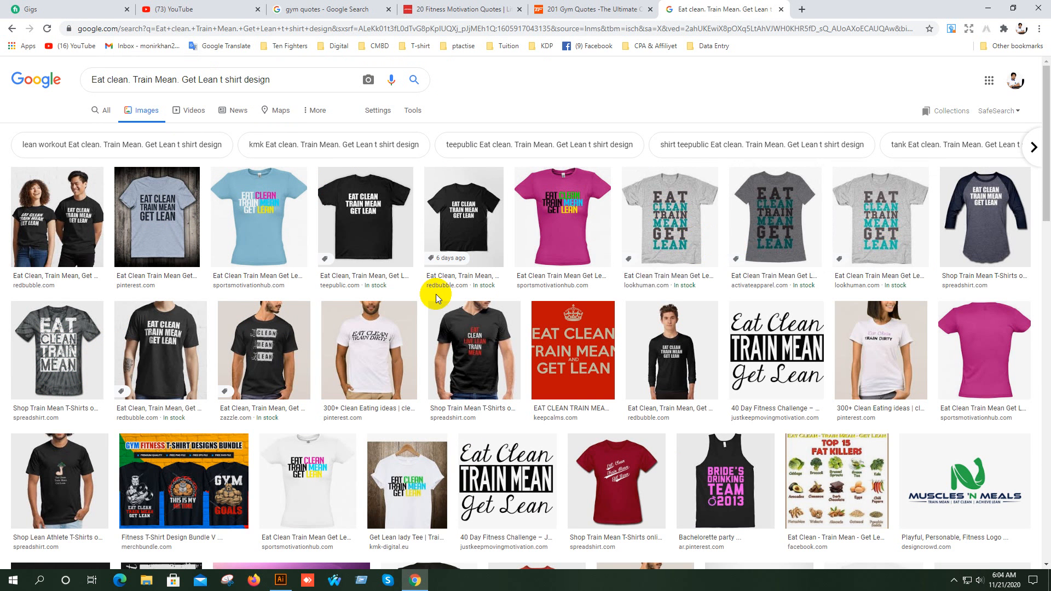
- Return to the Tiger Fitness article and read the quotes from 28 onward, highlighting quote 32
click(588, 6)
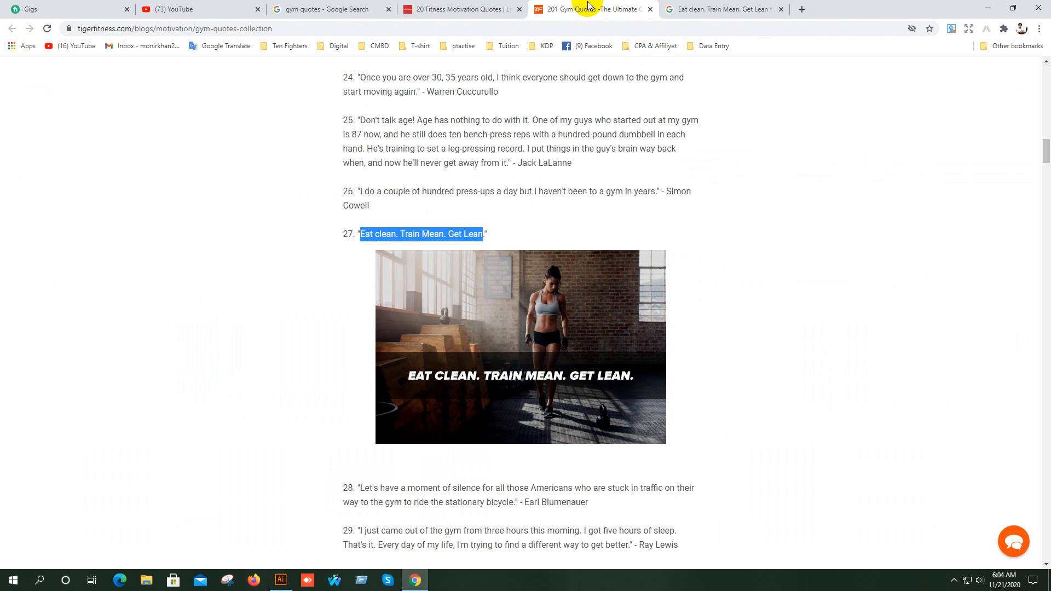
click(501, 241)
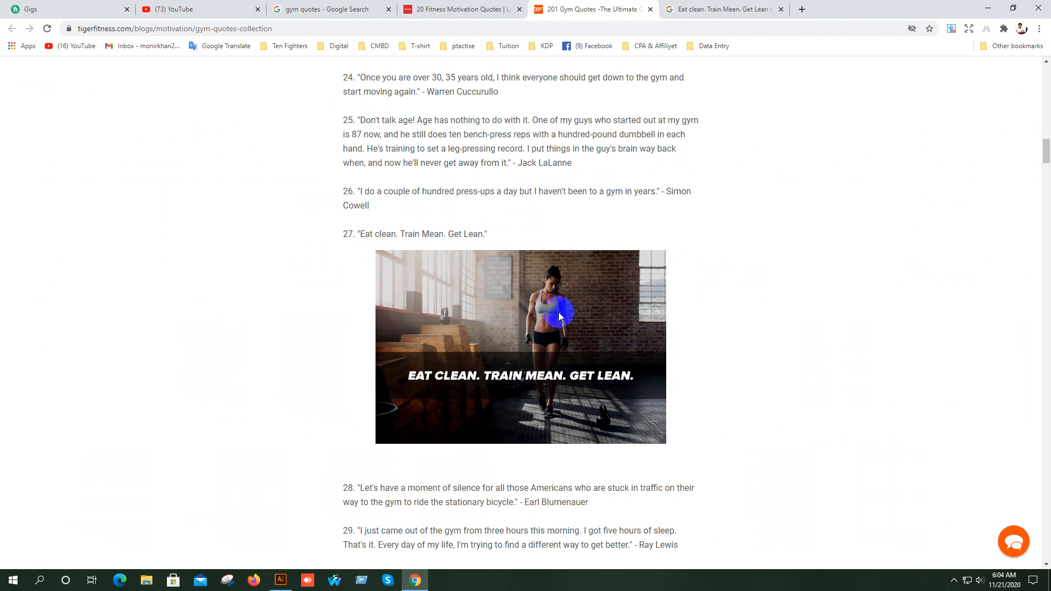
scroll(561, 317, down, 5)
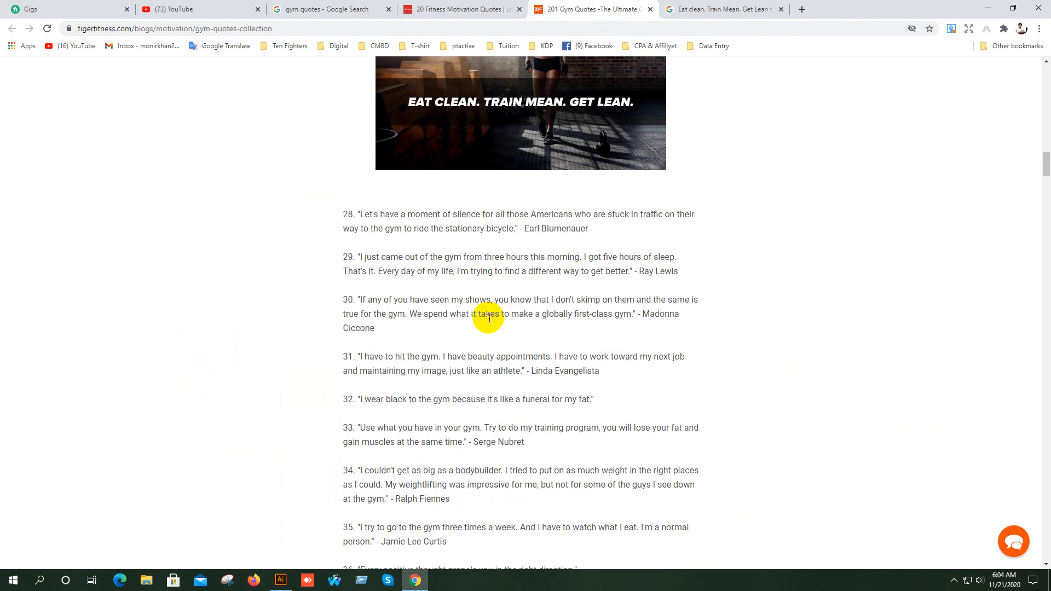
scroll(489, 318, down, 2)
scroll(484, 316, up, 2)
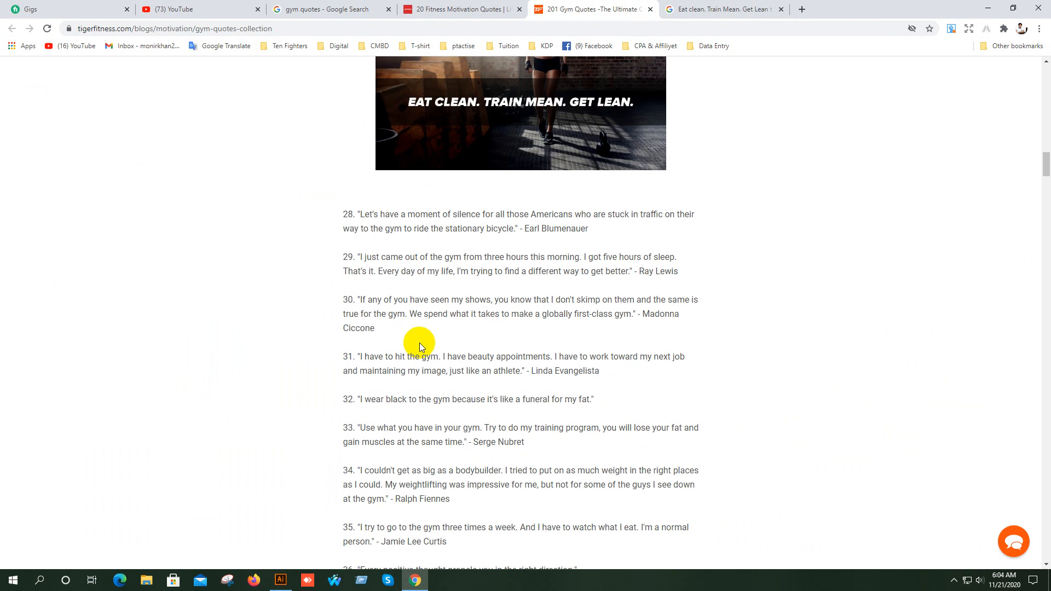
scroll(377, 349, down, 1)
drag(364, 343, 589, 345)
click(570, 345)
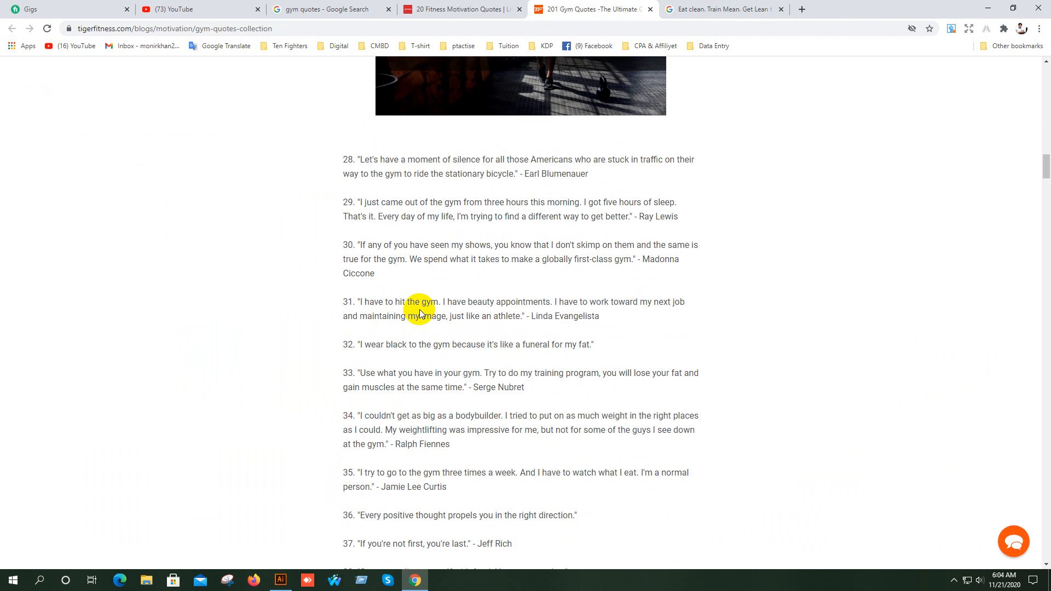
- Copy the phrase "I have to hit the gym" from quote 31
drag(438, 302, 366, 301)
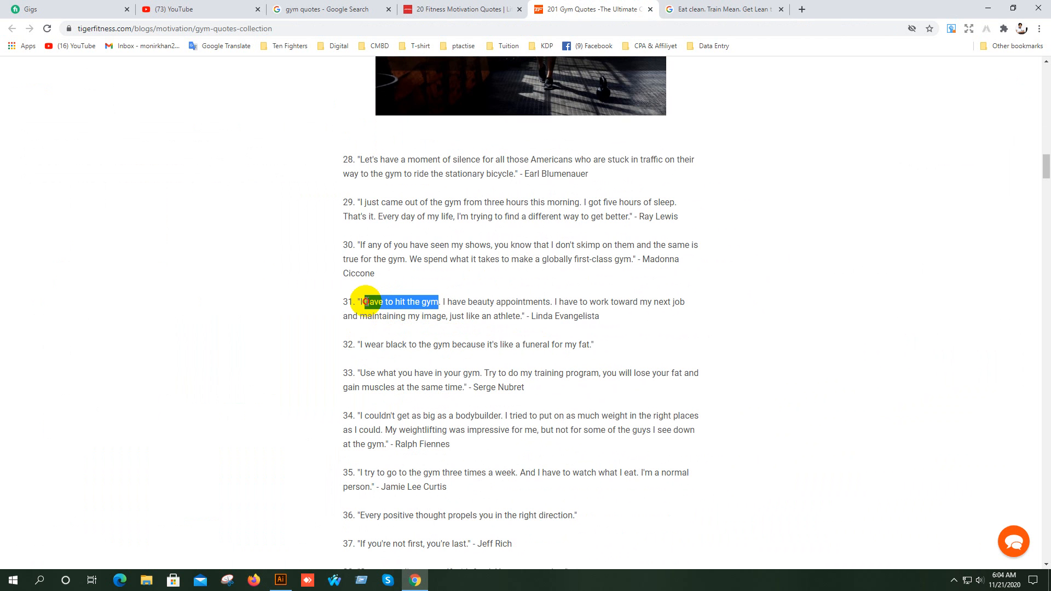
click(433, 305)
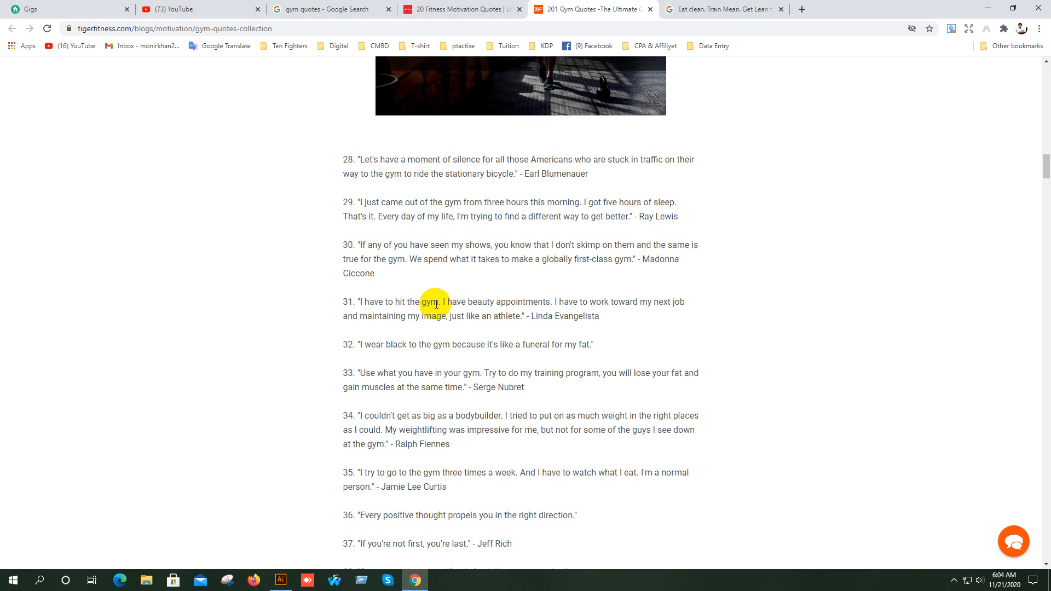
drag(439, 302, 364, 302)
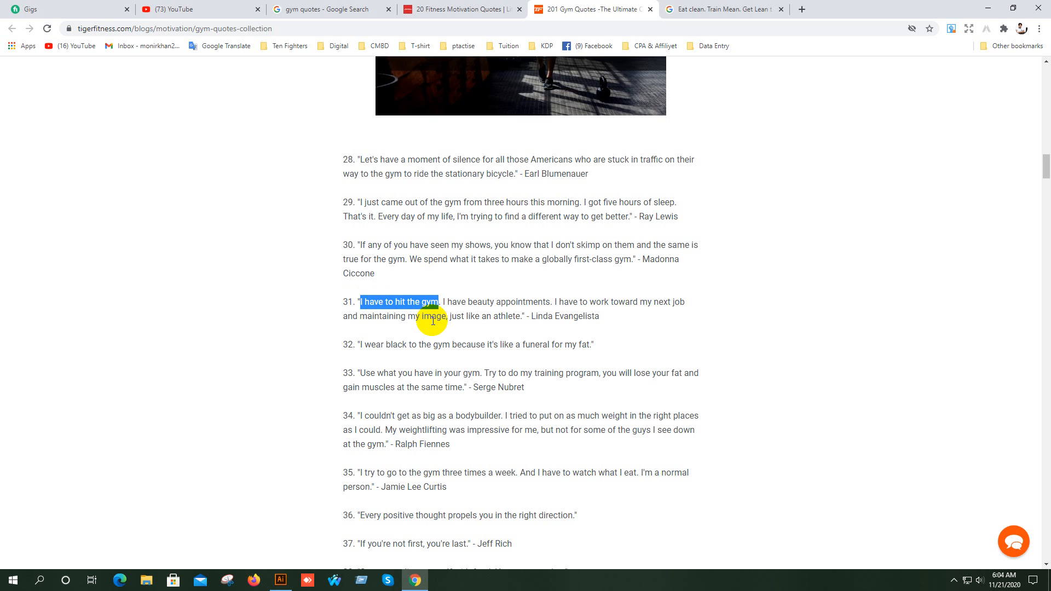
- Search Google in a new tab for "I have to hit the gym t shirt design" and browse the image results
click(800, 9)
text(I have to hit the gym)
text(t s)
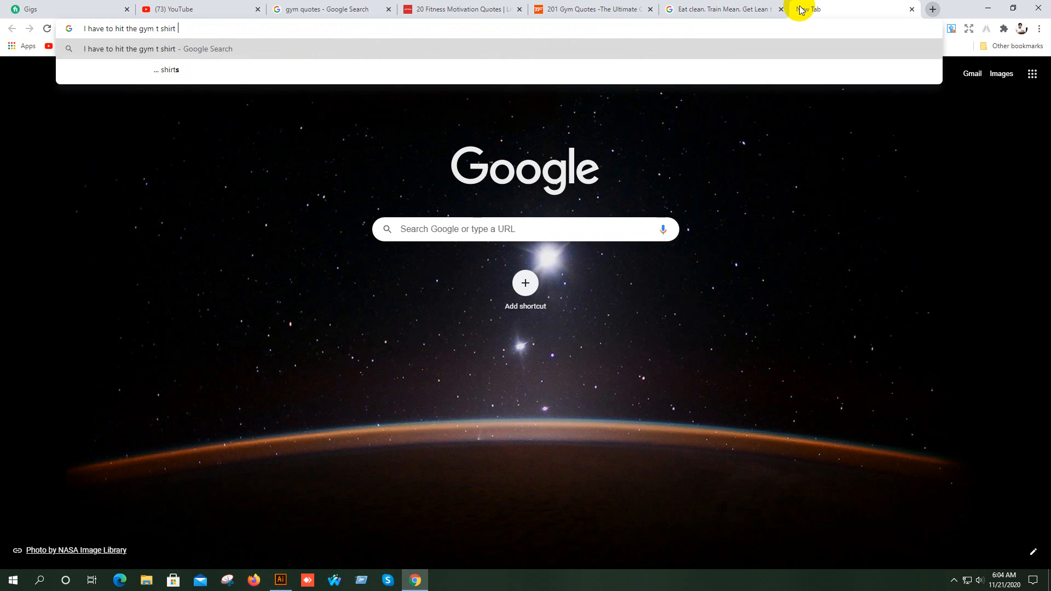
key(Return)
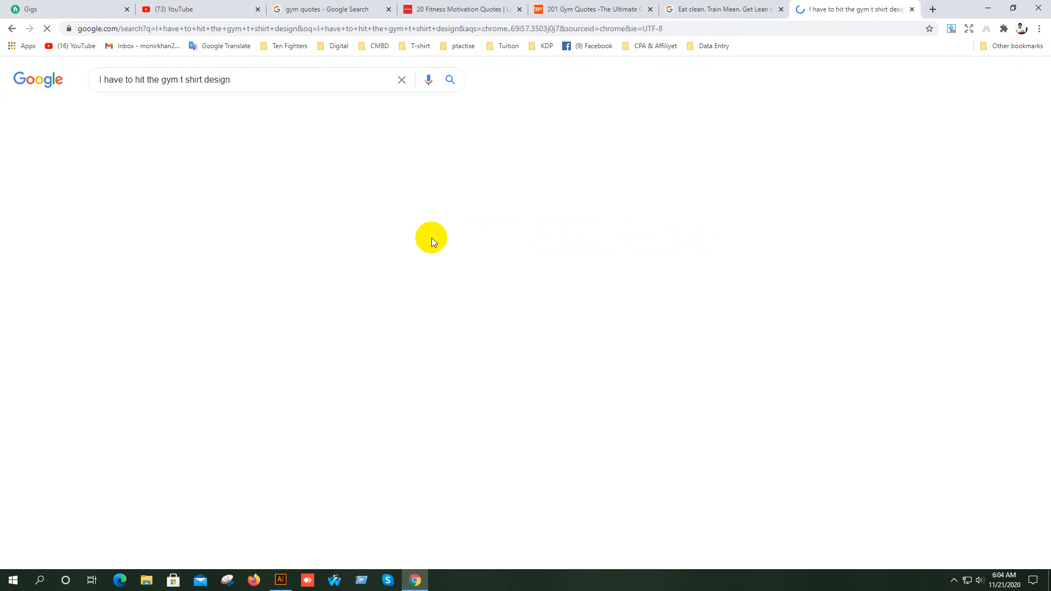
click(158, 113)
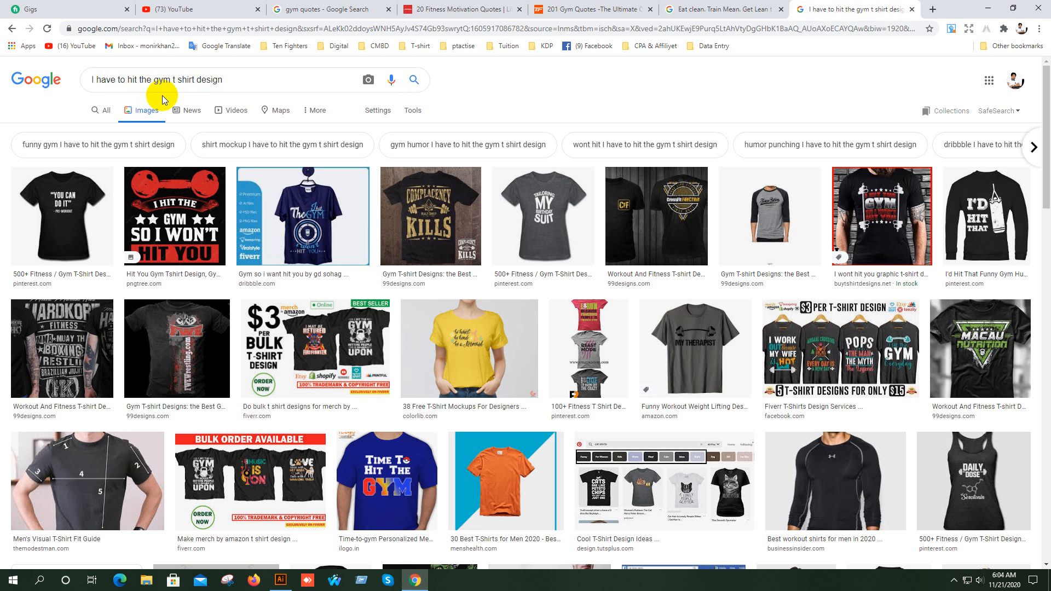
scroll(443, 283, down, 1)
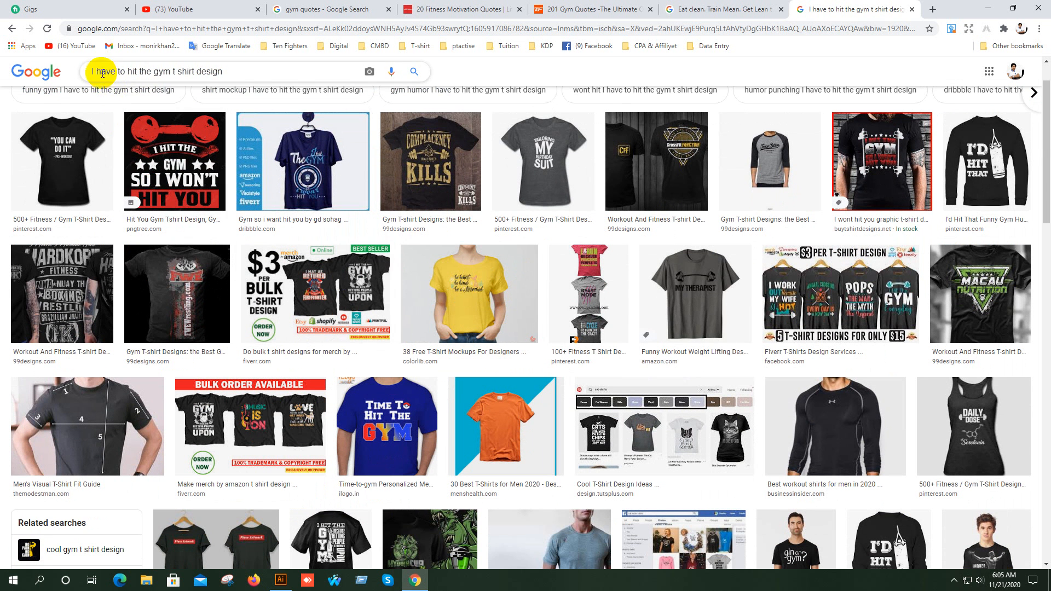
- Look over the gym t-shirt image results and close the "Eat clean. Train Mean. Get Lean" image search tab
click(385, 274)
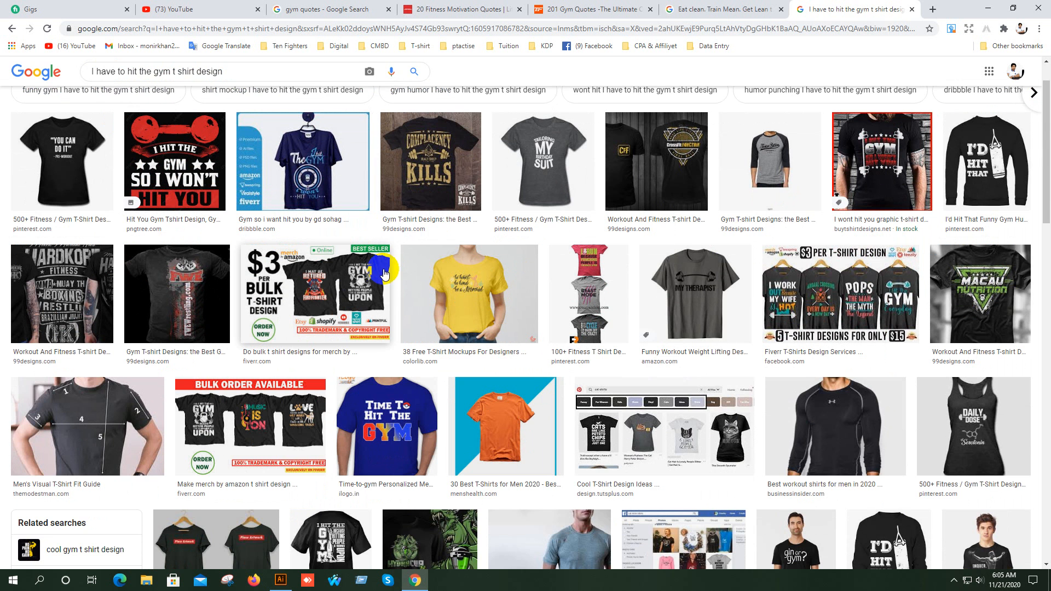
scroll(385, 274, up, 1)
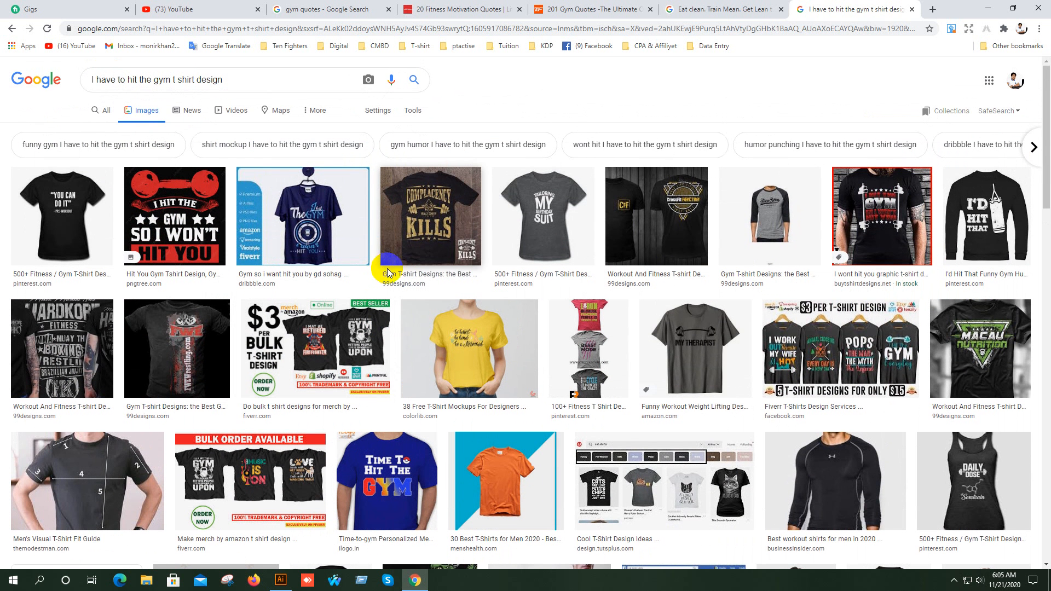
scroll(348, 296, down, 5)
scroll(472, 274, up, 5)
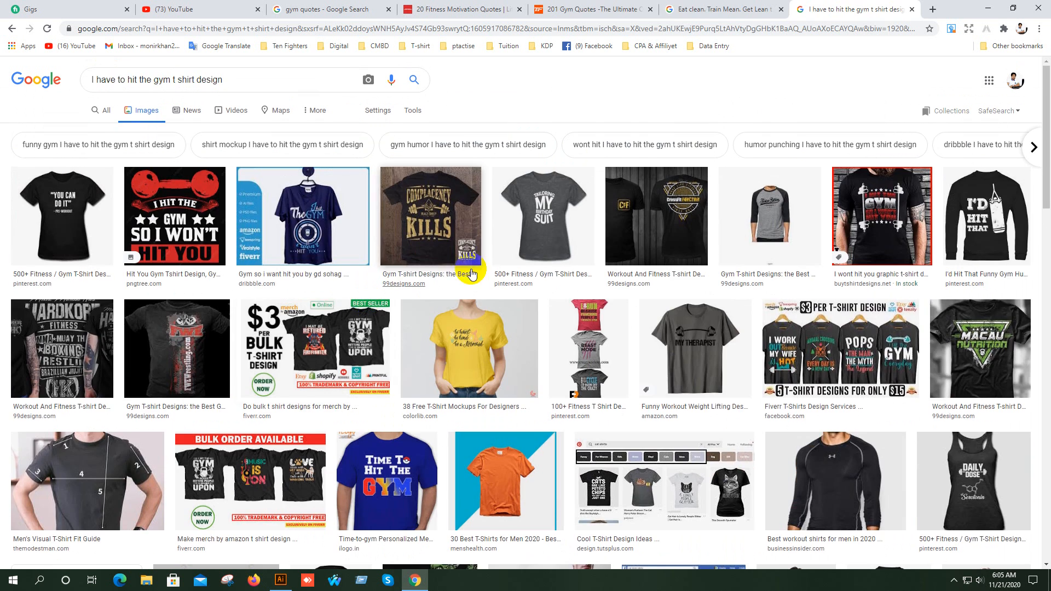
click(671, 10)
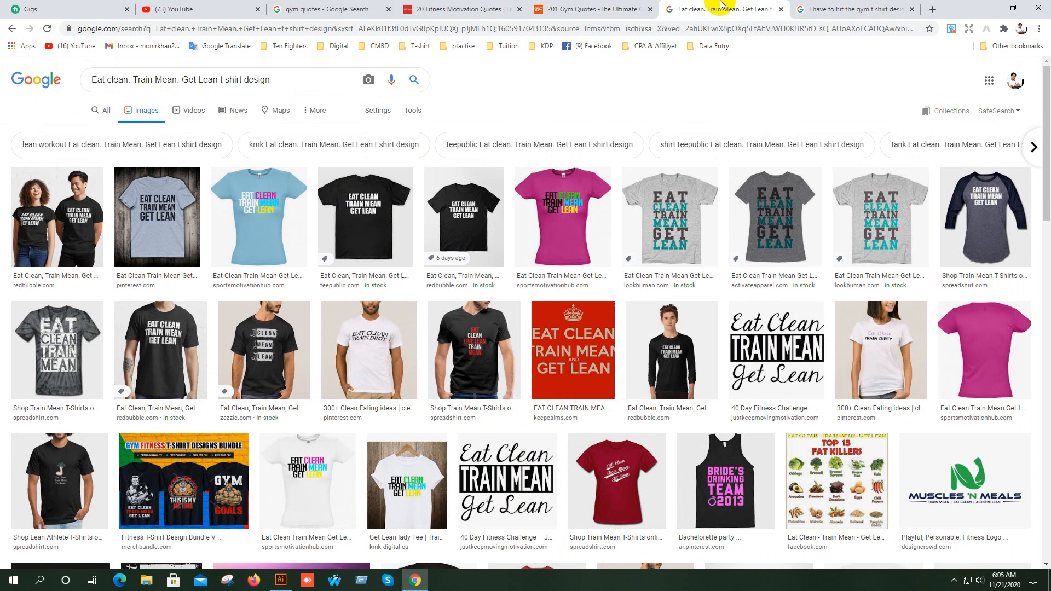
click(782, 9)
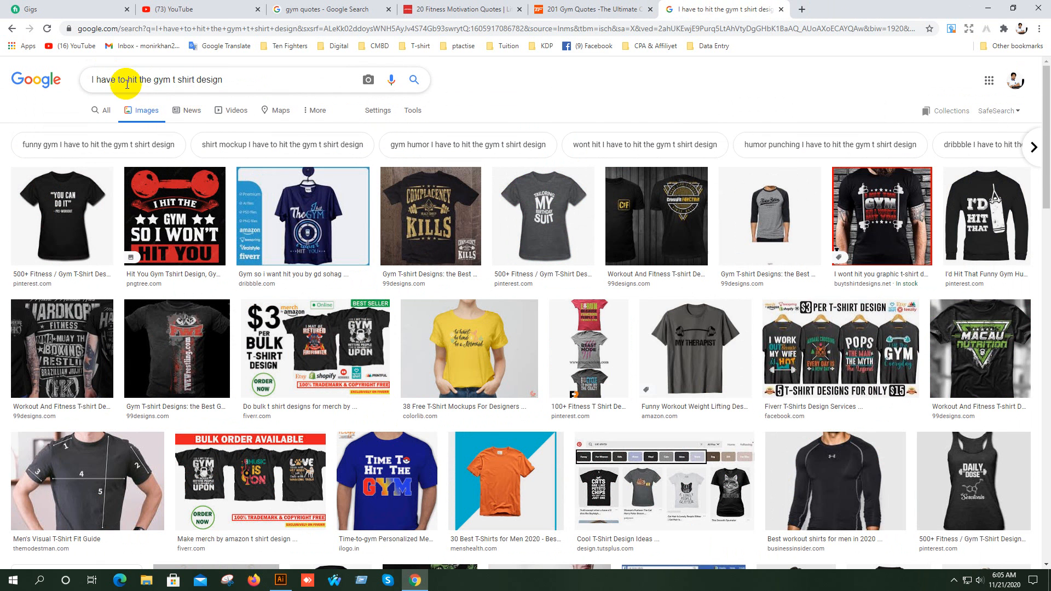
- Remove "t shirt design" from the search query and copy the remaining phrase "I have to hit the gym"
drag(172, 77, 330, 90)
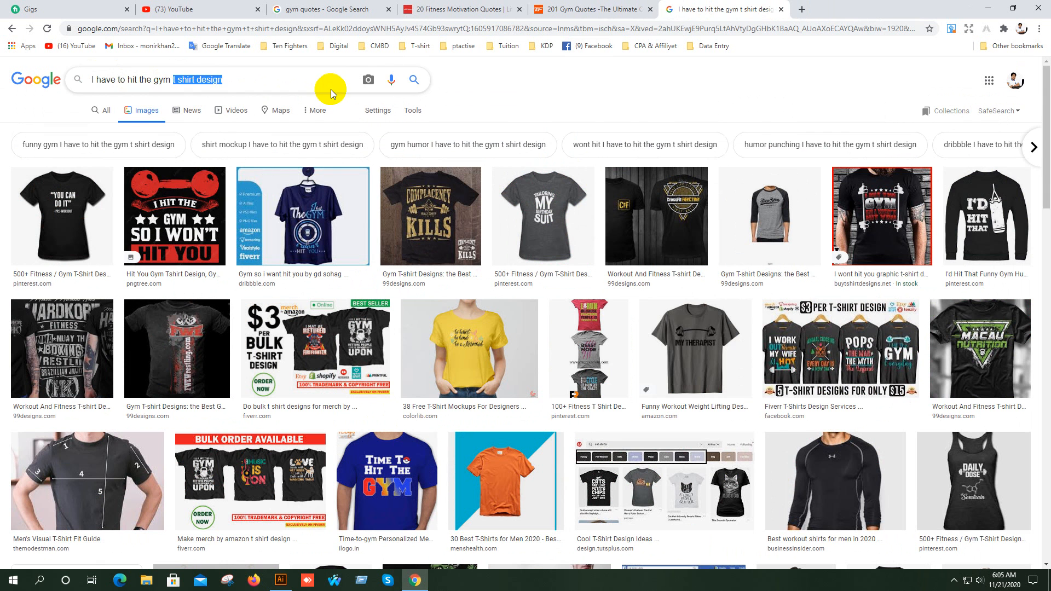
key(BackSpace)
click(115, 88)
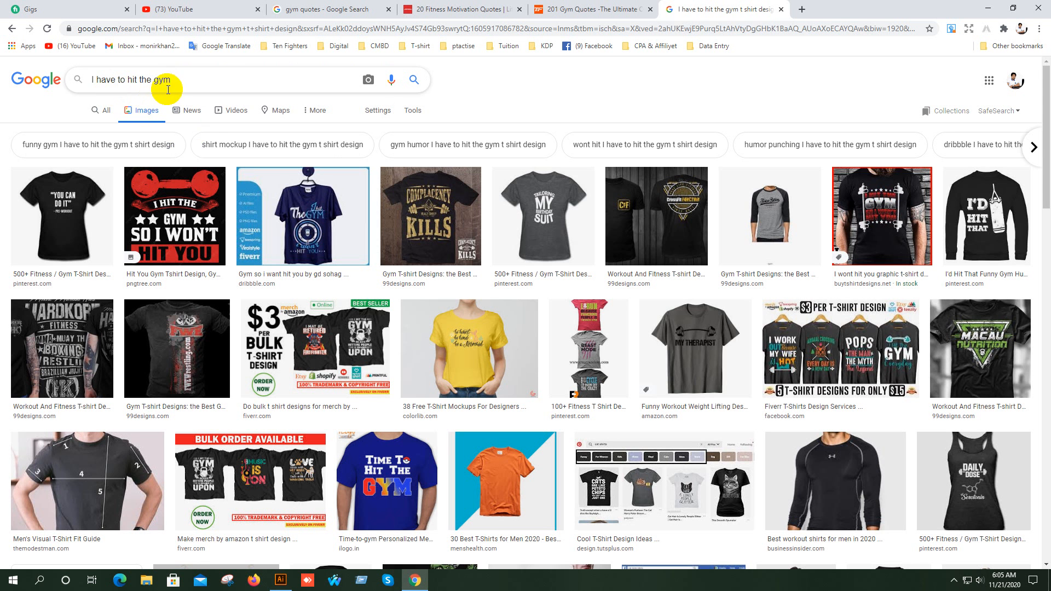
drag(171, 76, 88, 77)
key(ctrl+c)
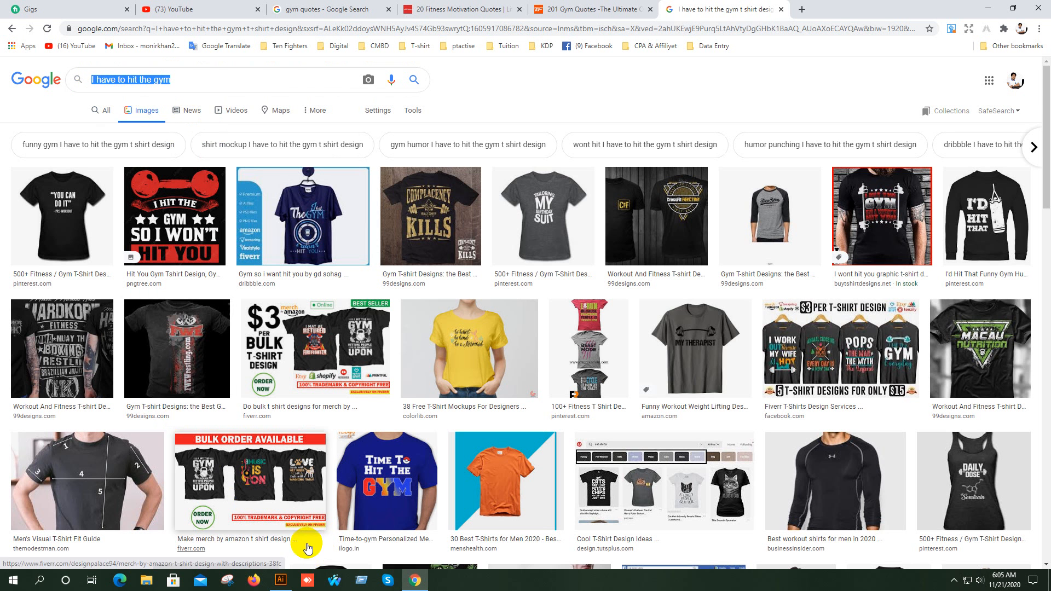
- Switch to Illustrator and create a new document 500 px wide and 600 px high
click(281, 580)
click(188, 118)
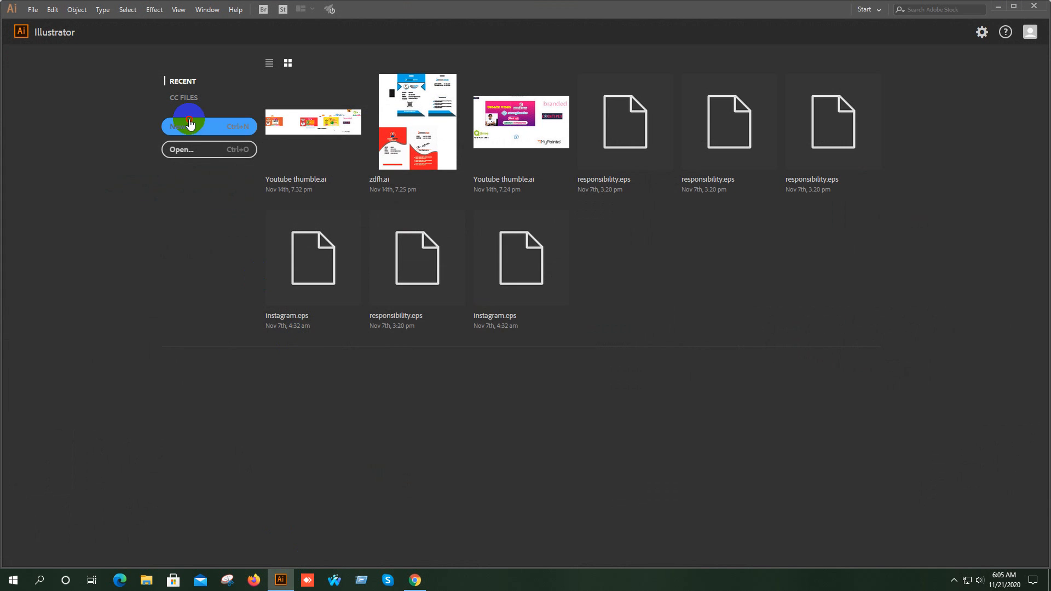
click(653, 269)
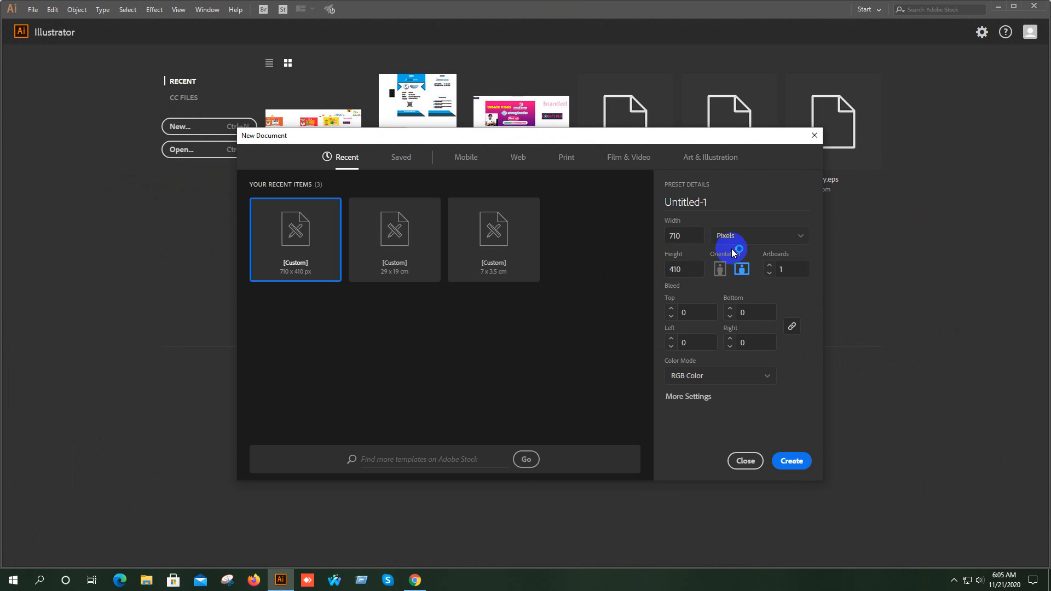
drag(682, 235, 656, 237)
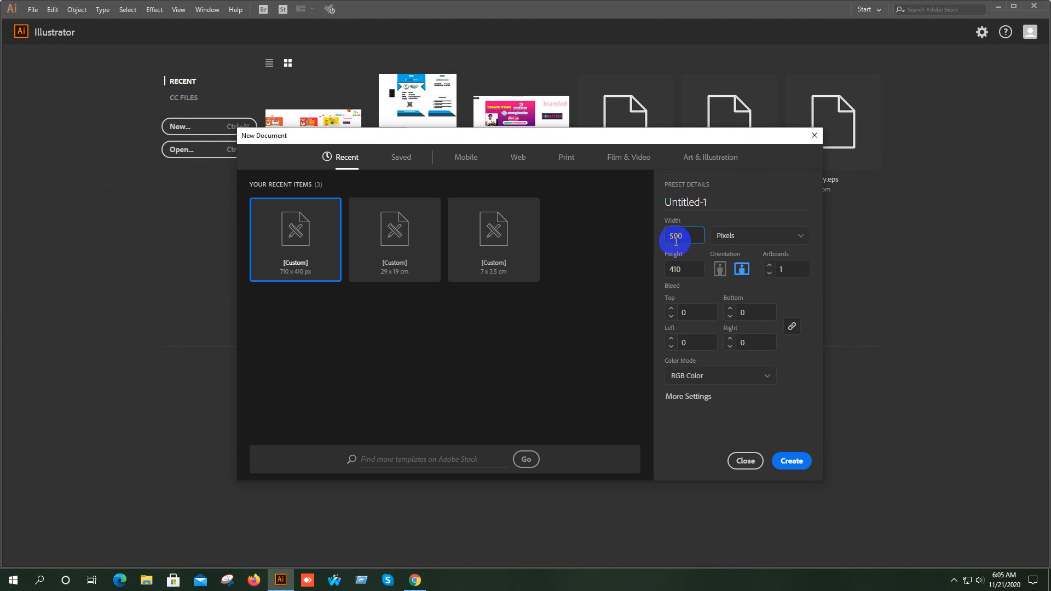
double_click(685, 271)
text(600)
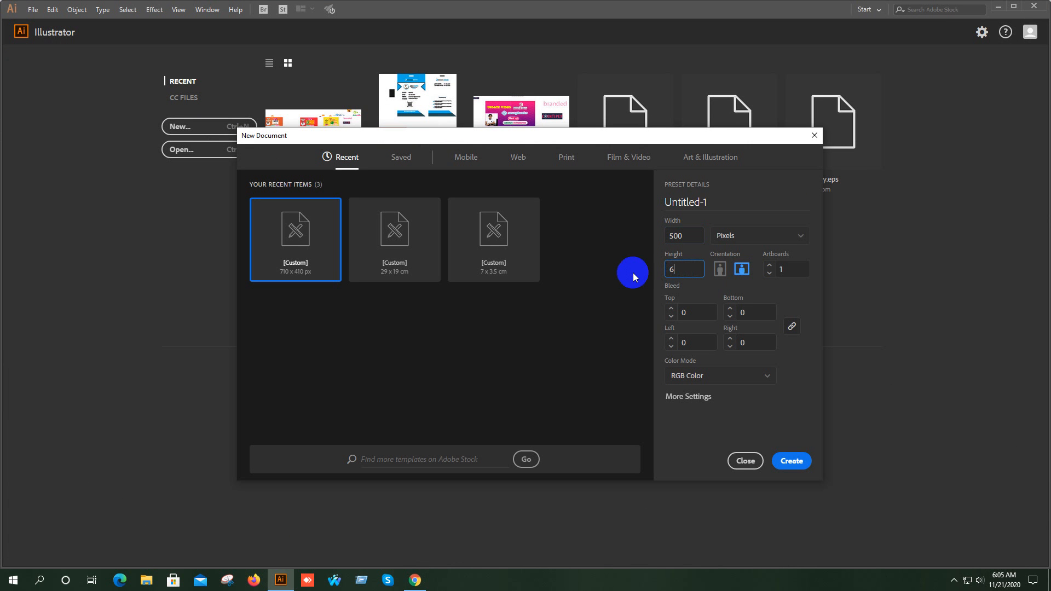
click(800, 465)
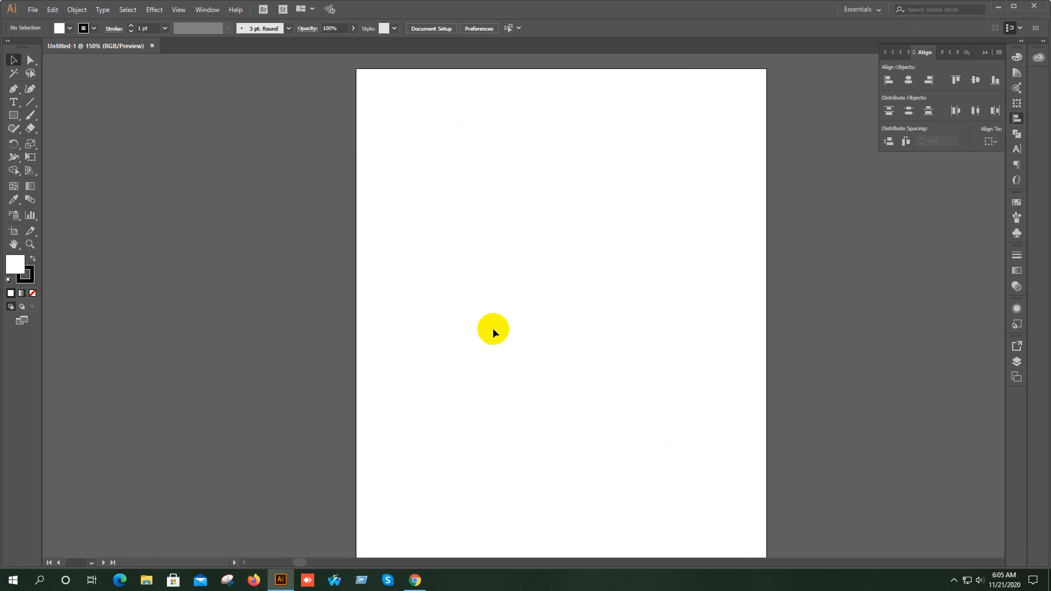
- Place the copied phrase "I have to hit the gym" as a text object beside the artboard
scroll(517, 315, down, 2)
drag(603, 320, 476, 286)
scroll(445, 283, up, 2)
key(ctrl+1)
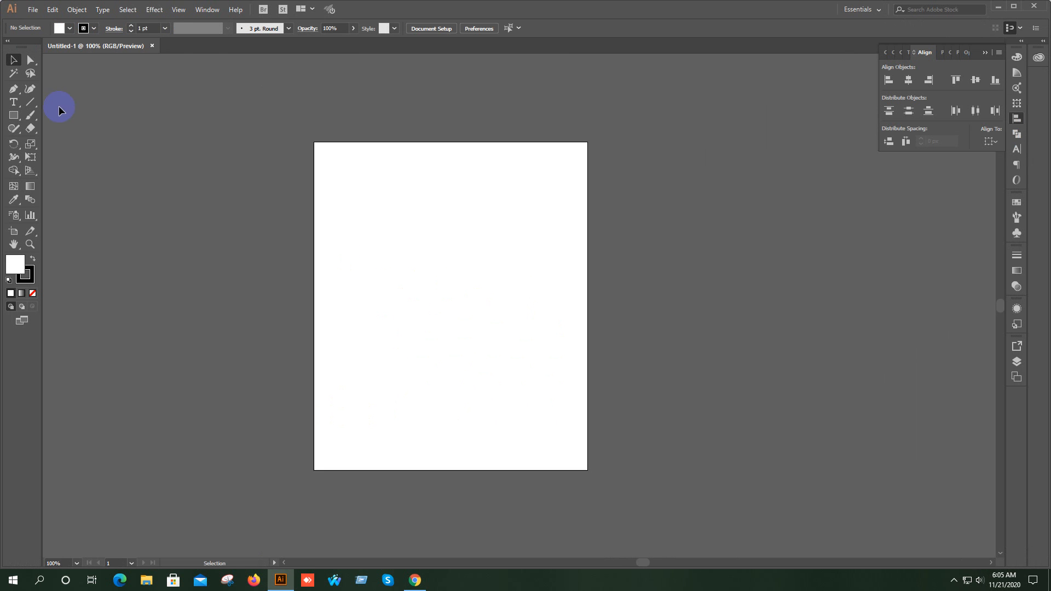
click(14, 103)
click(204, 272)
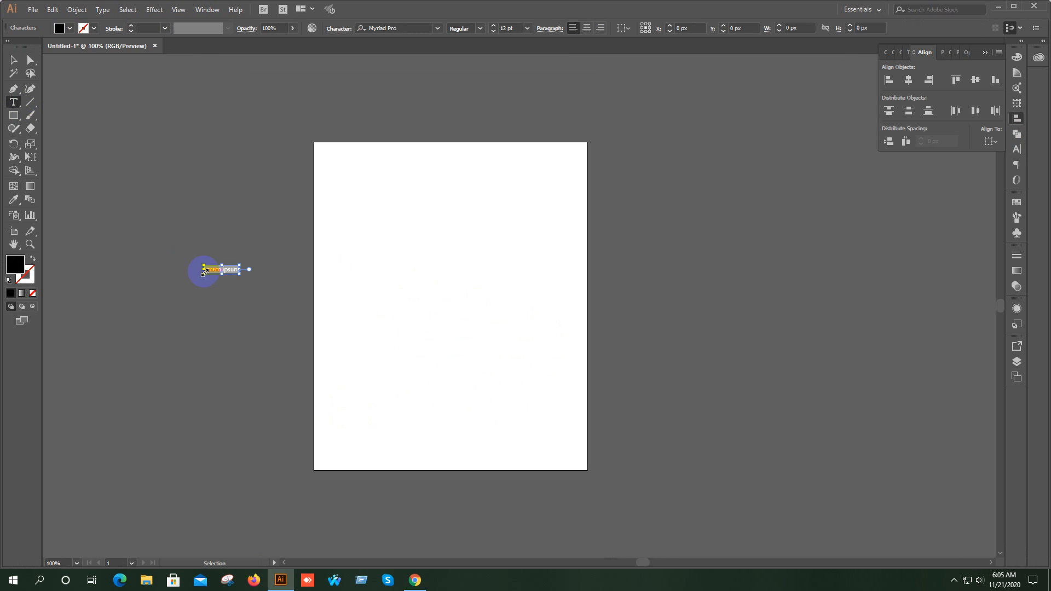
key(ctrl+v)
click(13, 60)
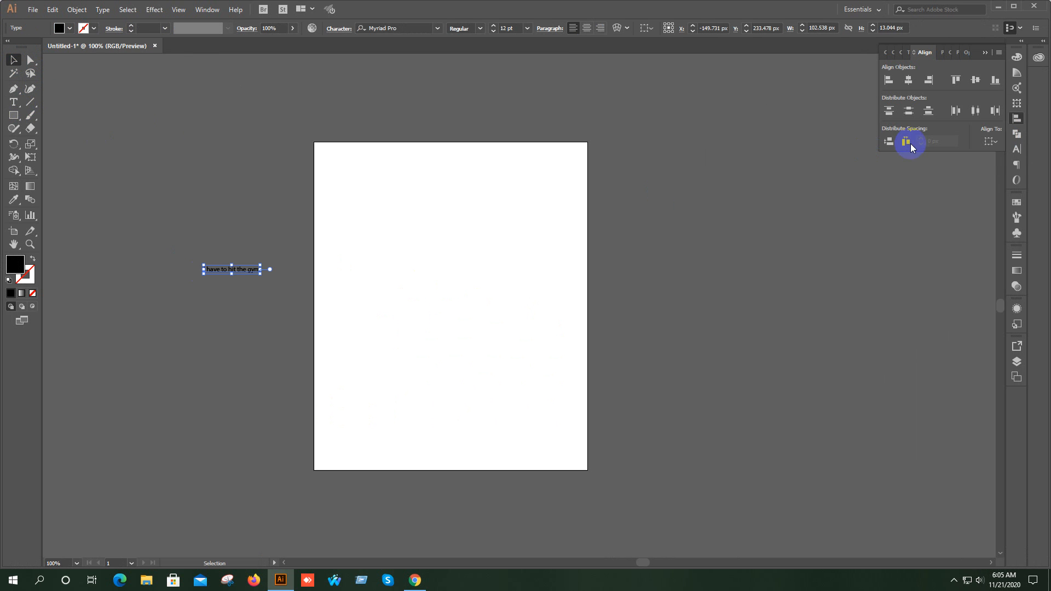
- Set the phrase in all caps, scale it to about 280 px wide and move it onto the artboard's lower half
click(1017, 149)
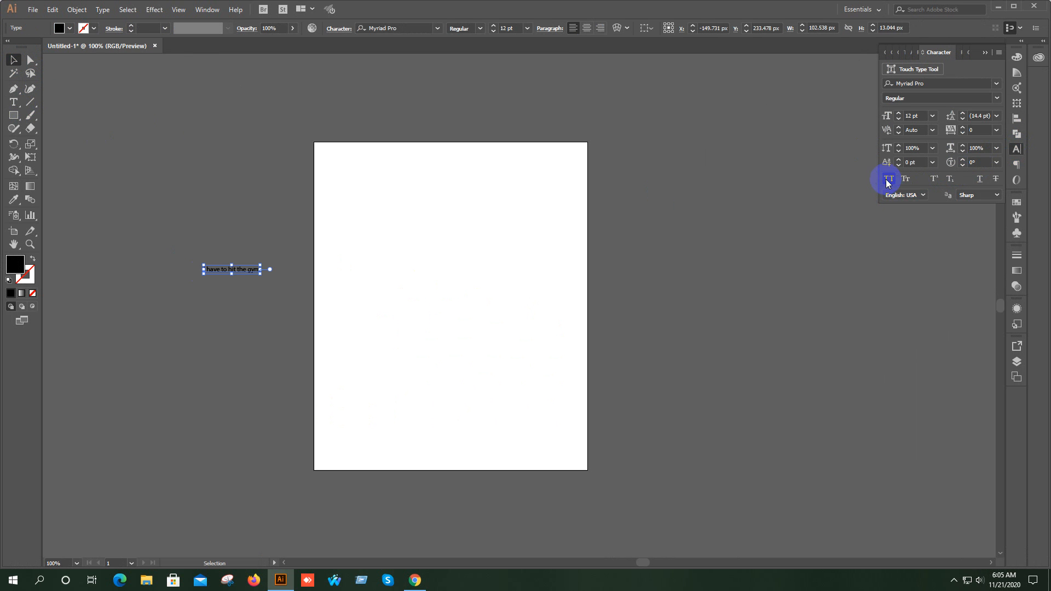
click(888, 179)
click(261, 271)
drag(266, 263, 352, 211)
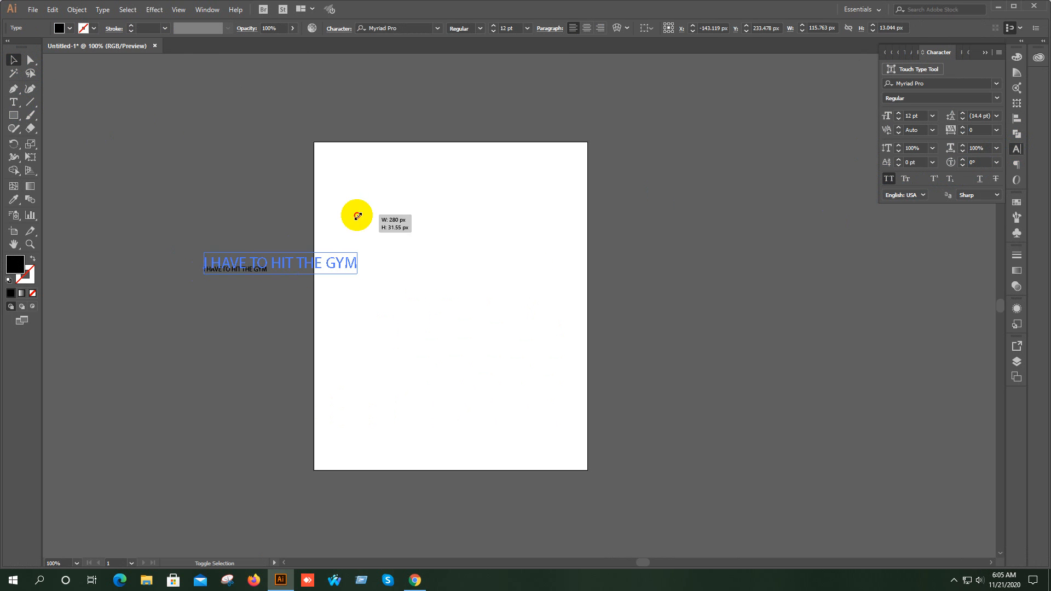
drag(329, 253, 500, 371)
click(655, 299)
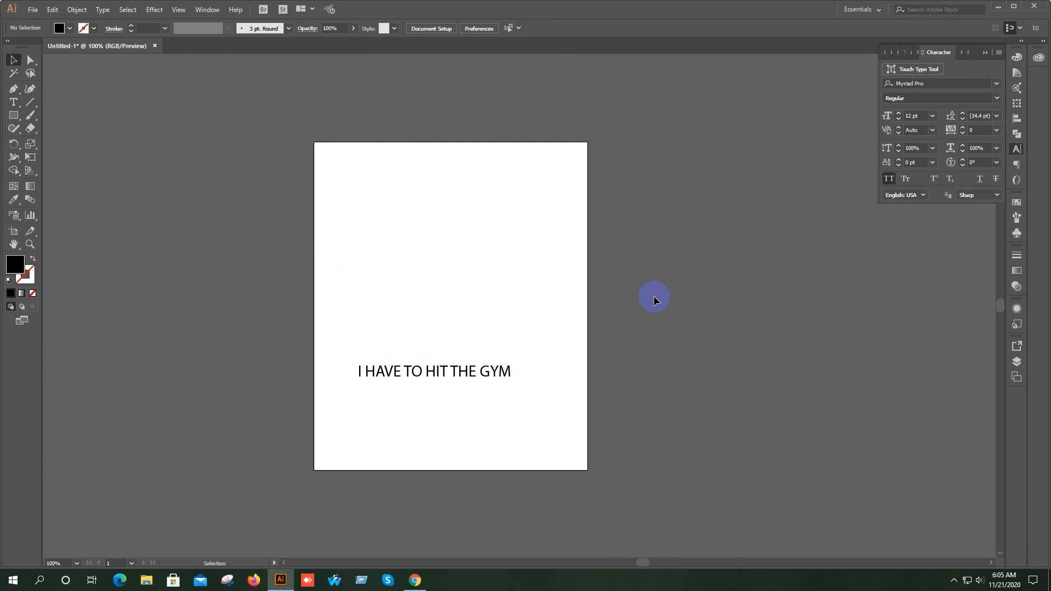
- Switch to Chrome and browse the gym t-shirt image results for design references
click(415, 581)
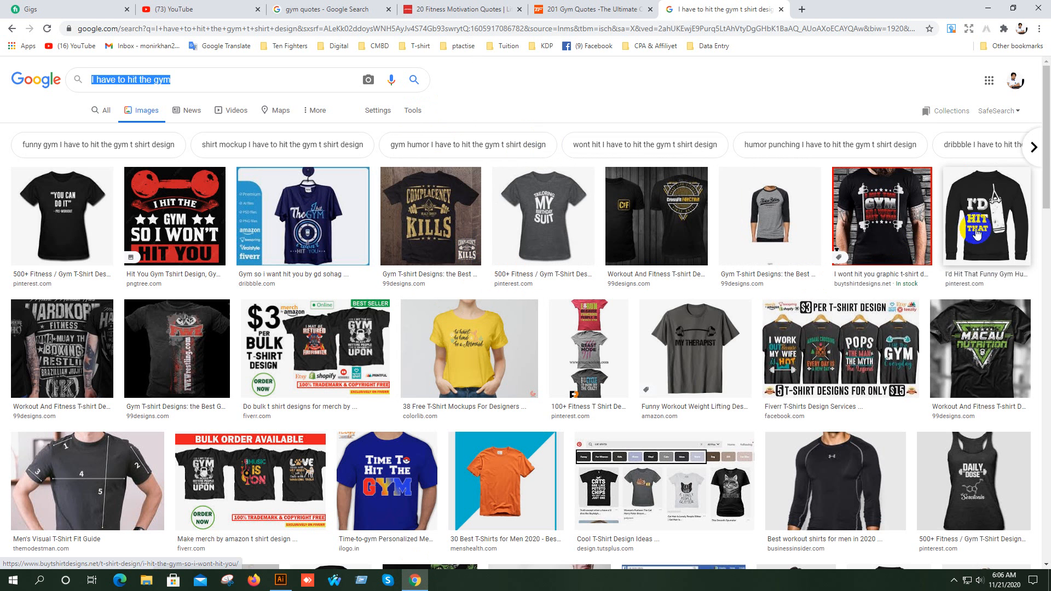
scroll(694, 218, down, 6)
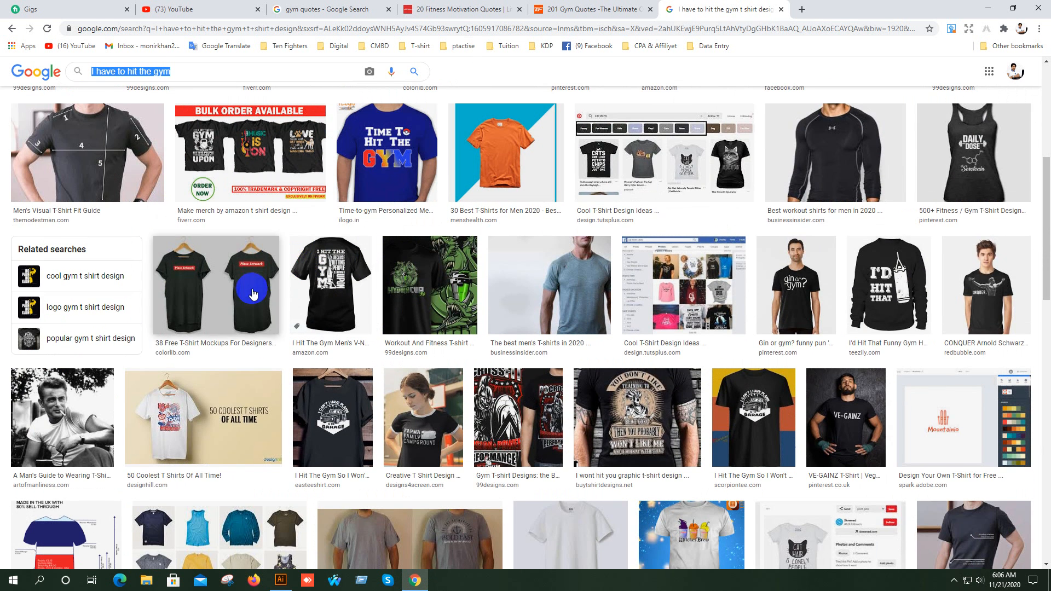
scroll(887, 271, down, 6)
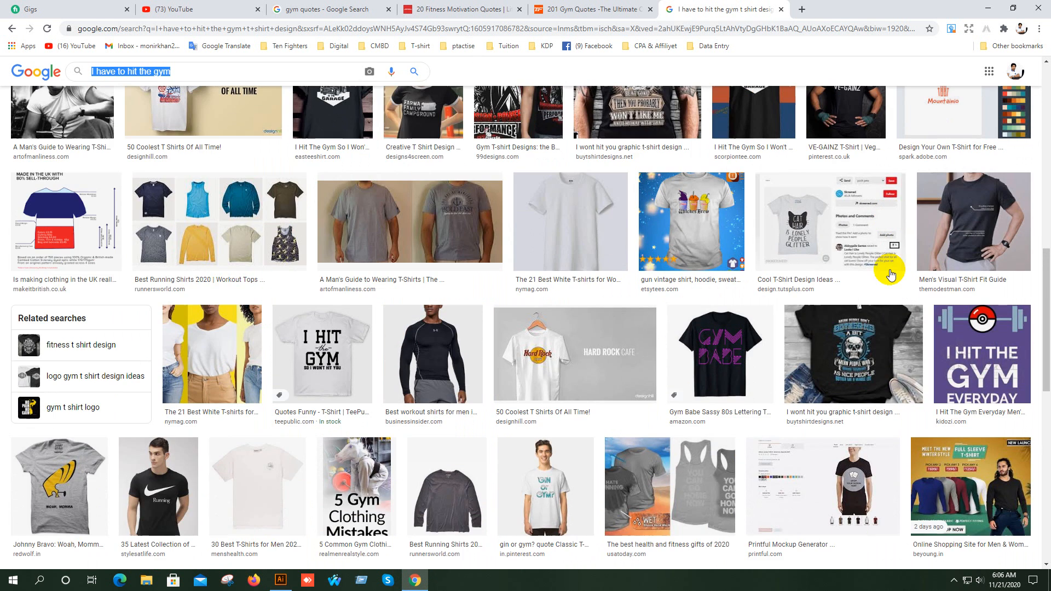
scroll(890, 275, down, 8)
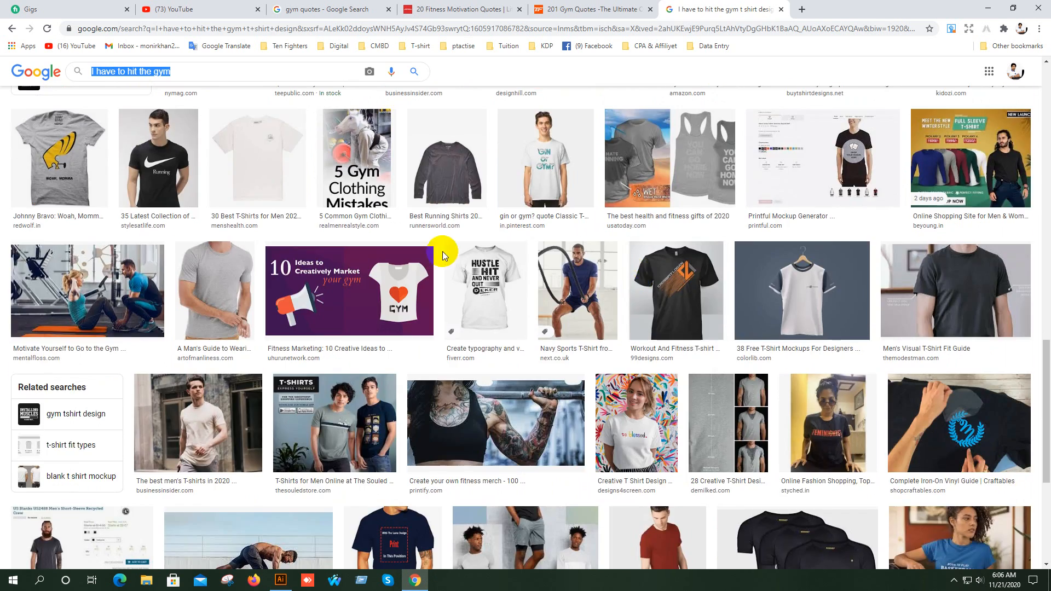
scroll(446, 258, up, 20)
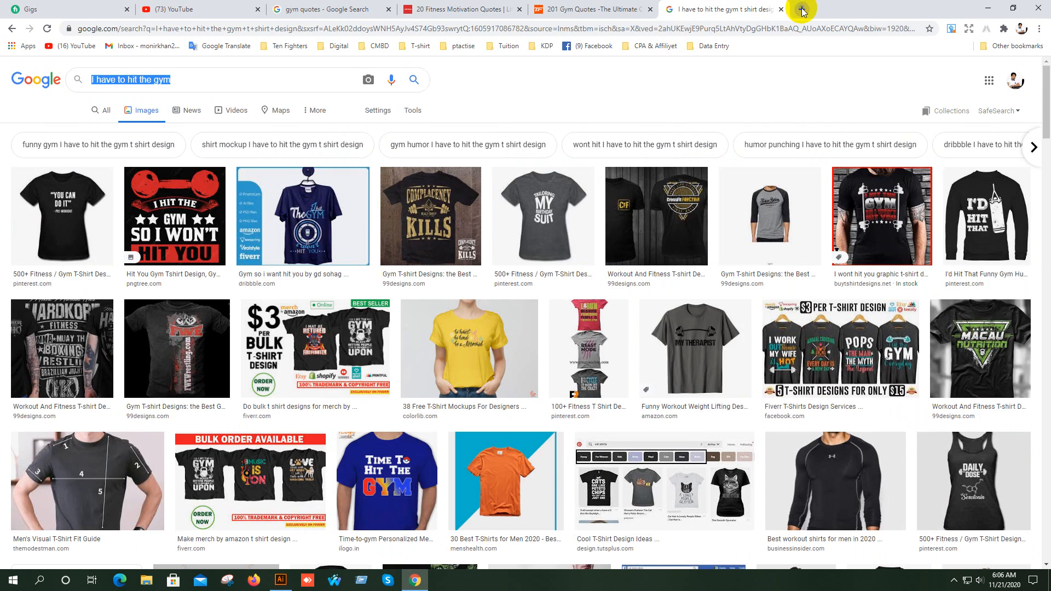
- Search Google in a new tab for "bold font" and browse the image results
click(802, 10)
text(bo)
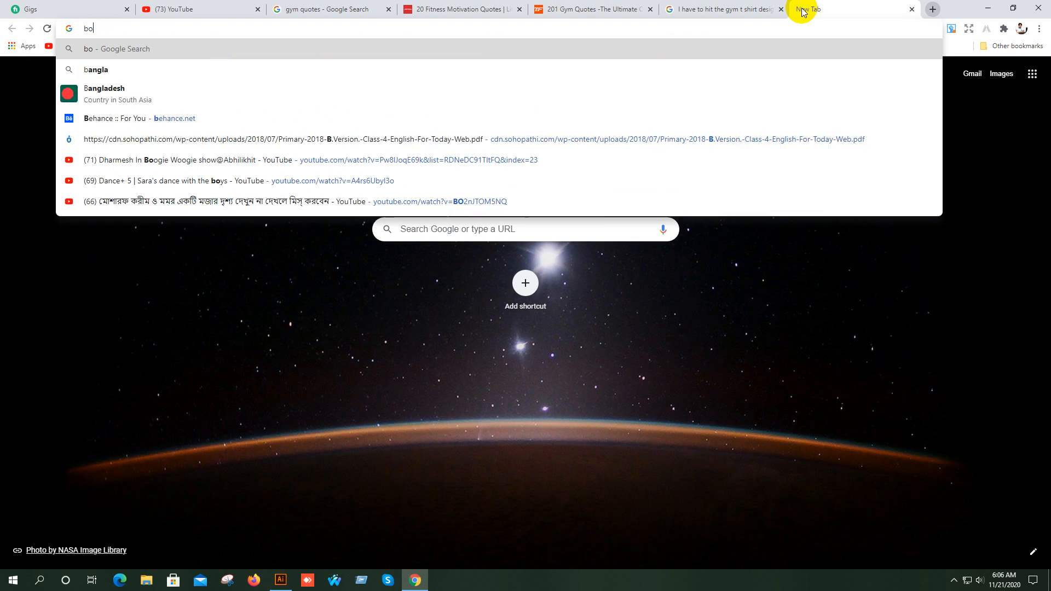
text(ld fol)
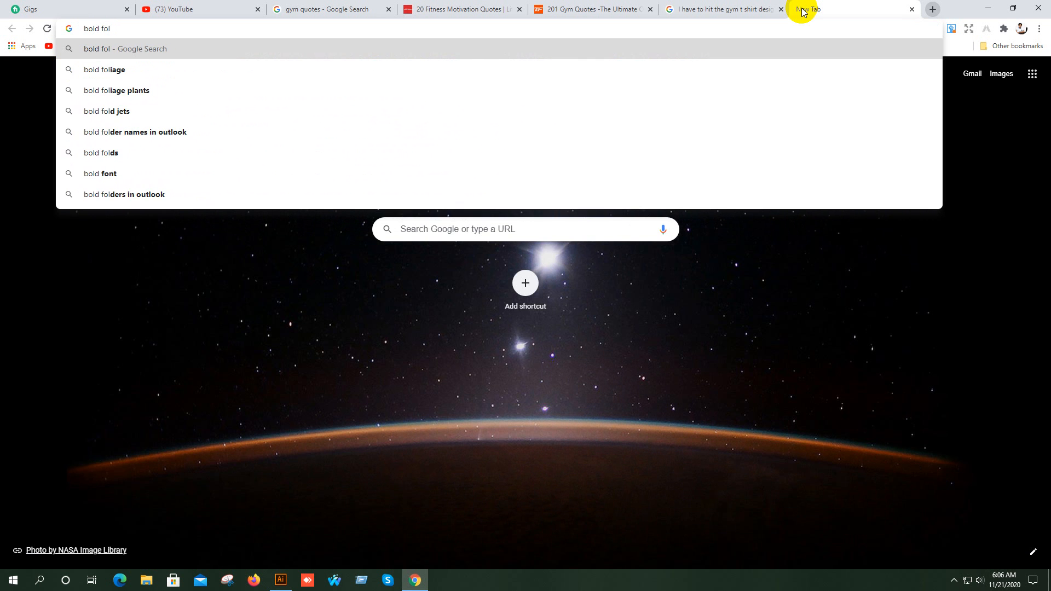
key(BackSpace)
text(nt)
key(Return)
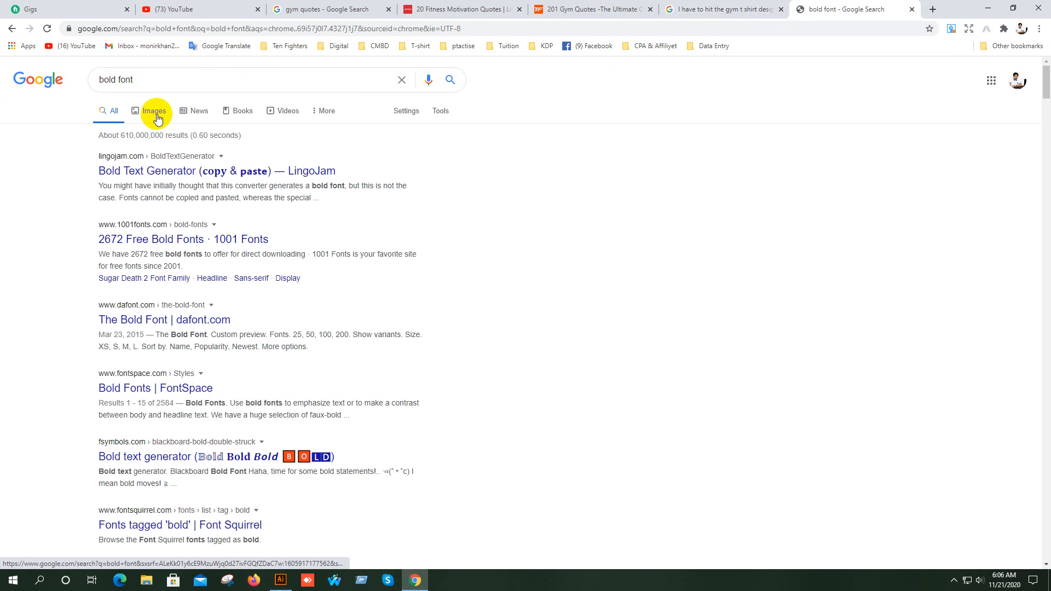
click(149, 110)
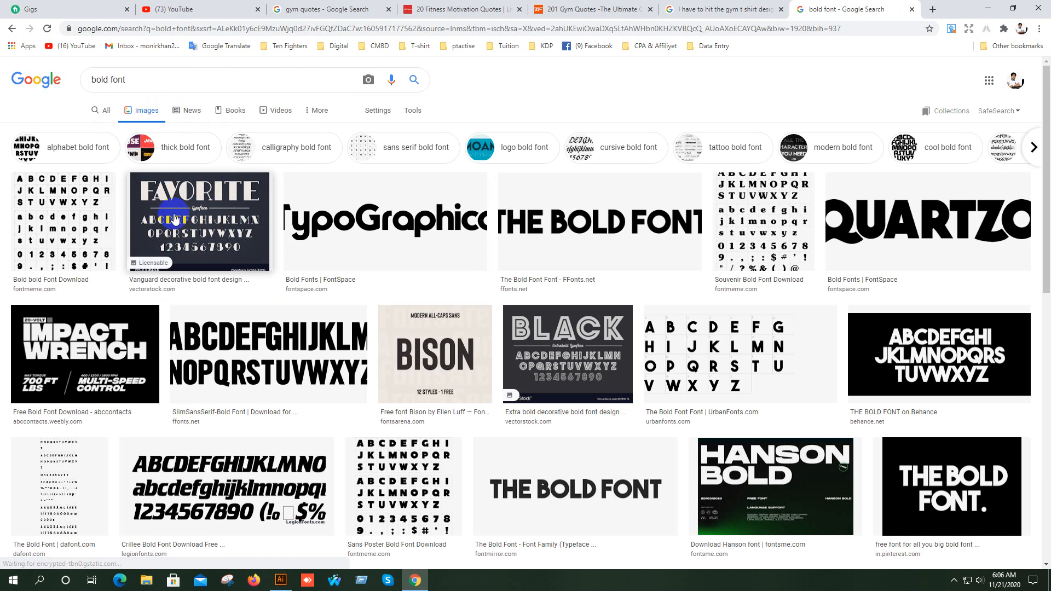
scroll(903, 228, down, 1)
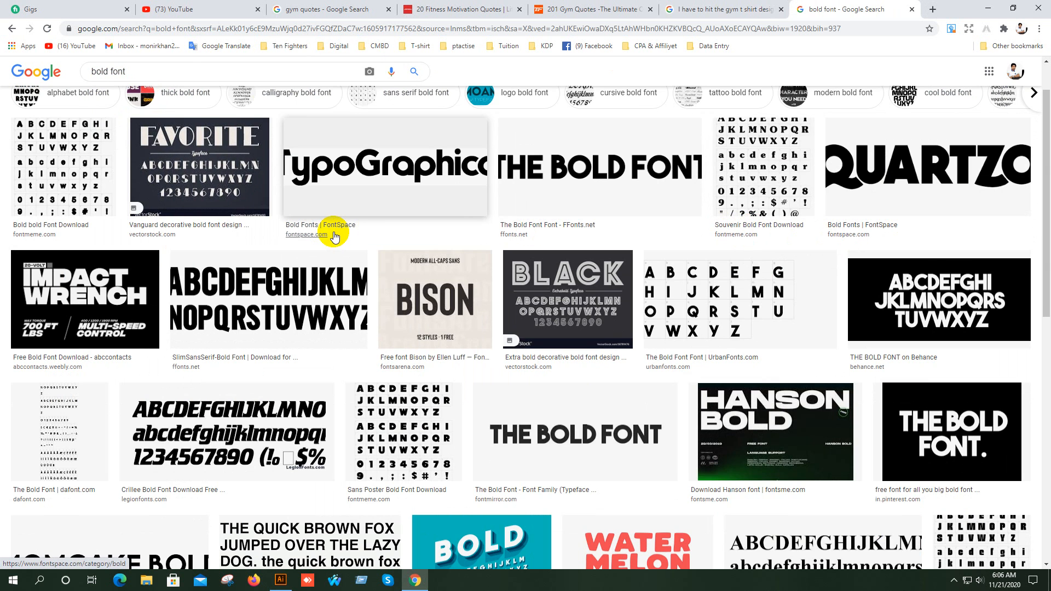
scroll(364, 225, down, 6)
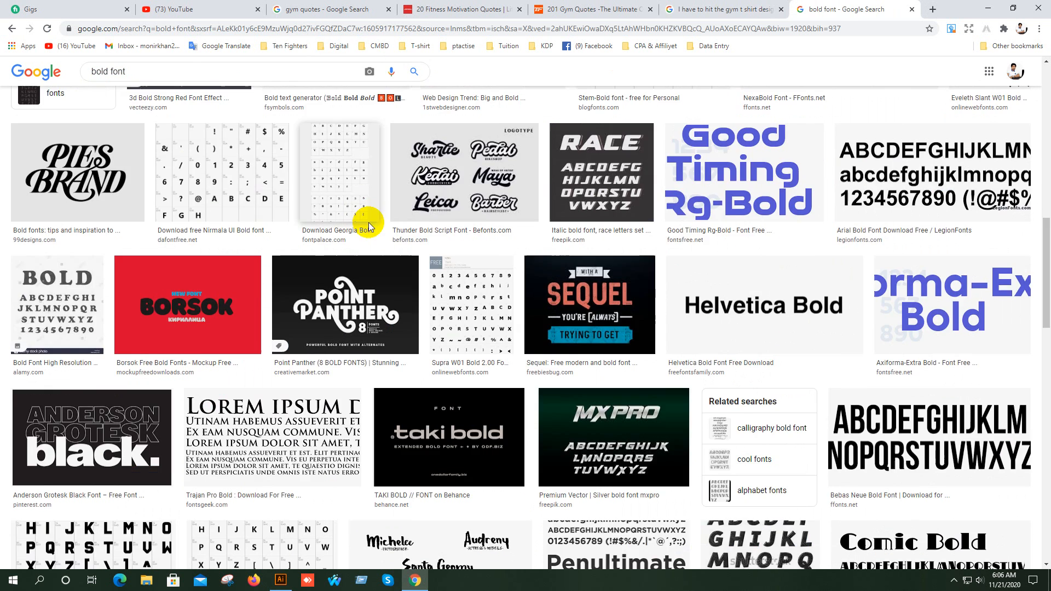
scroll(366, 223, down, 6)
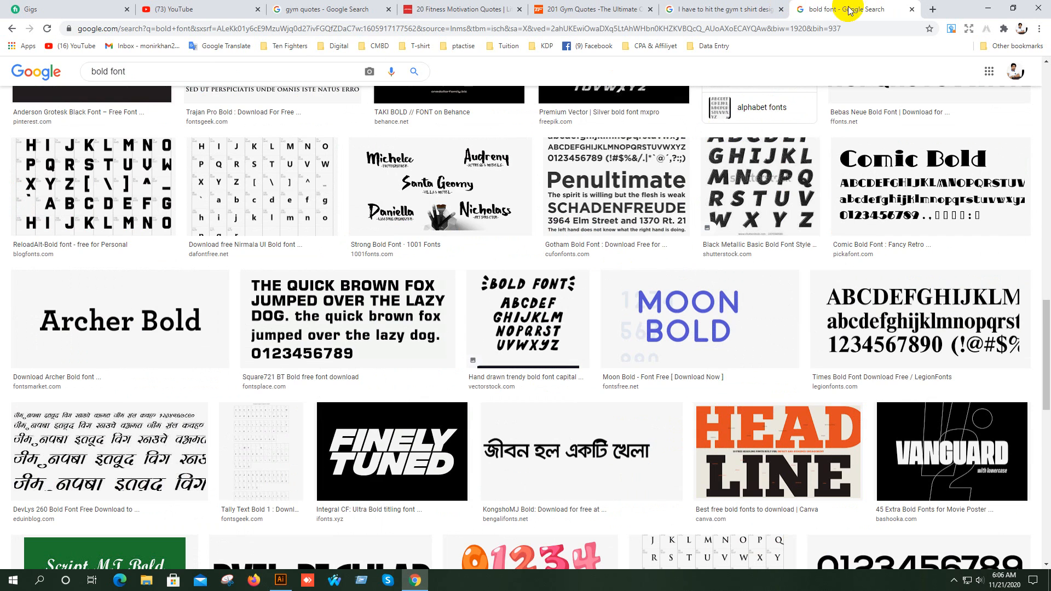
- Search for "dafont" in a new tab, open the DaFont website and look over its recently added fonts
click(931, 10)
text(dafont)
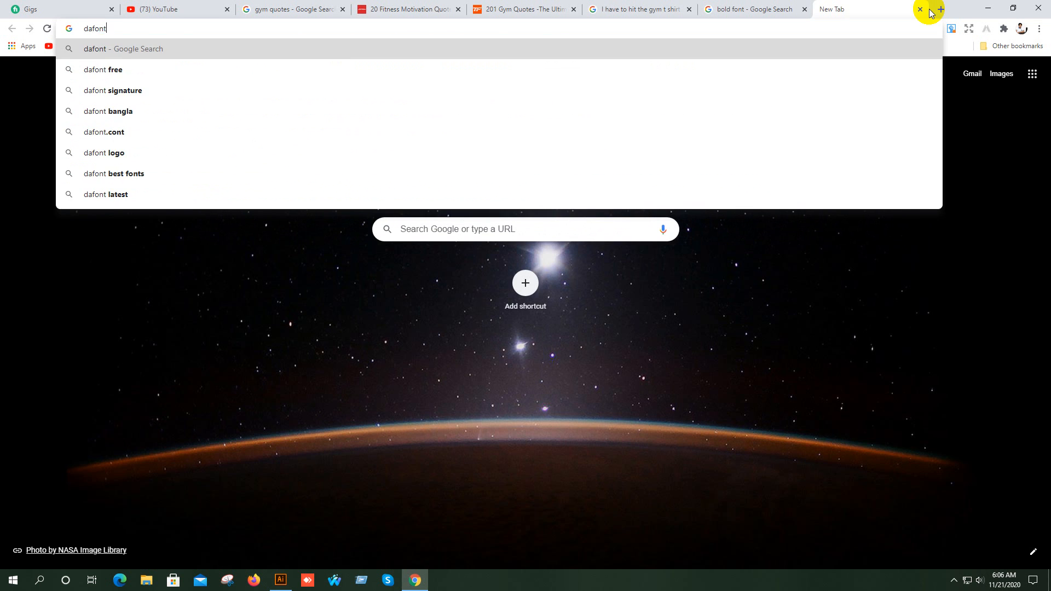
key(Return)
click(137, 170)
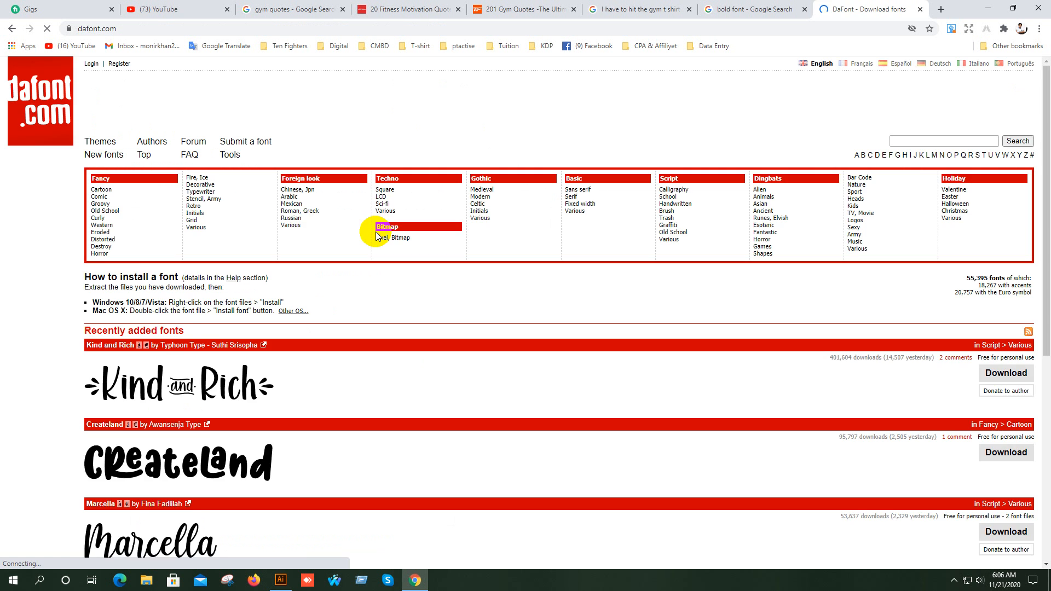
scroll(356, 287, down, 7)
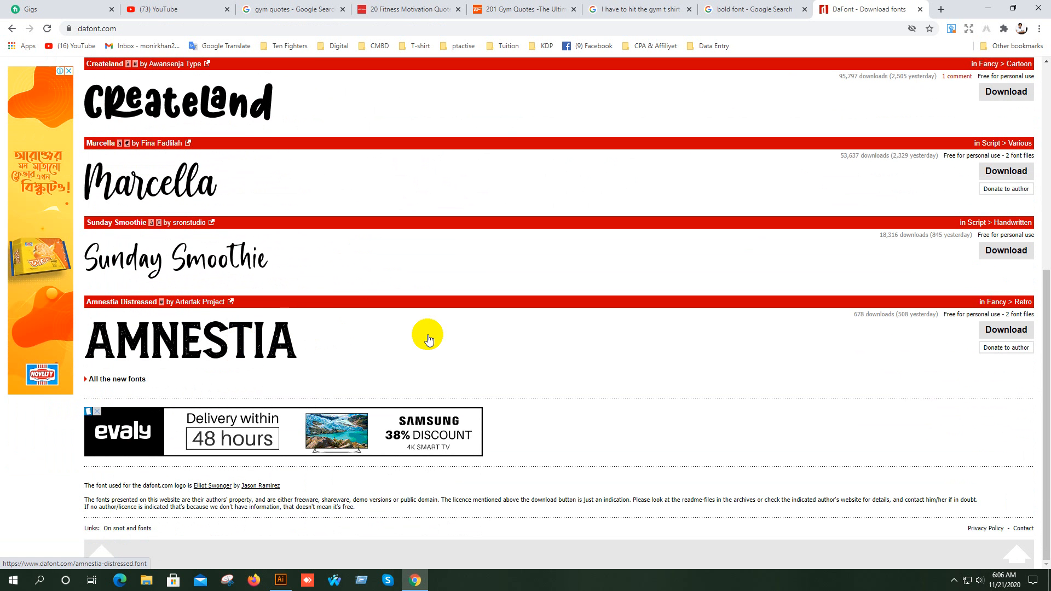
scroll(428, 340, up, 8)
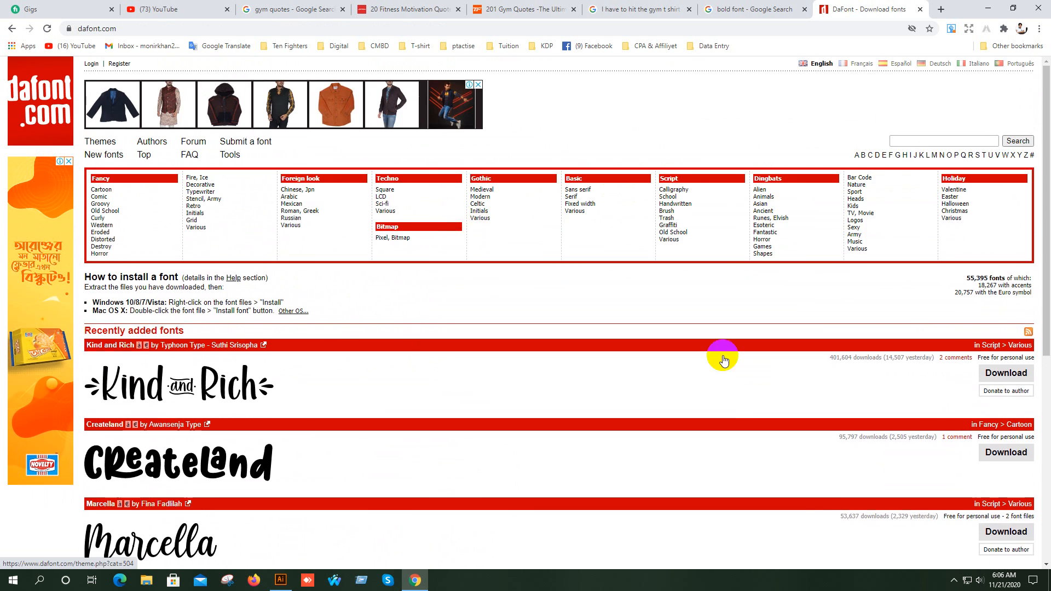
- Open DaFont's full list of new fonts and browse it for a bold font that suits the gym design
scroll(768, 376, down, 6)
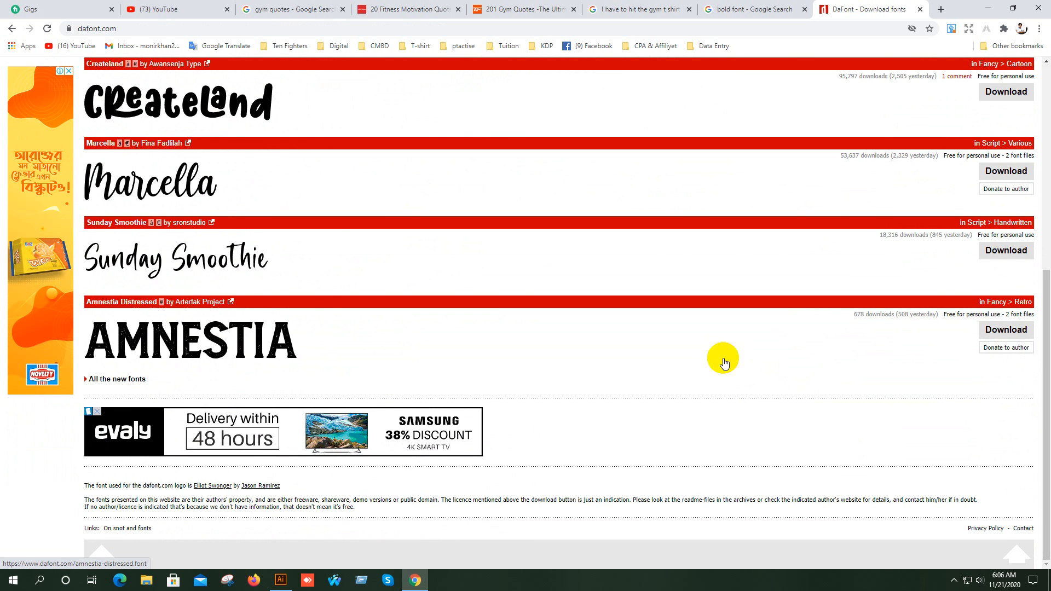
click(108, 382)
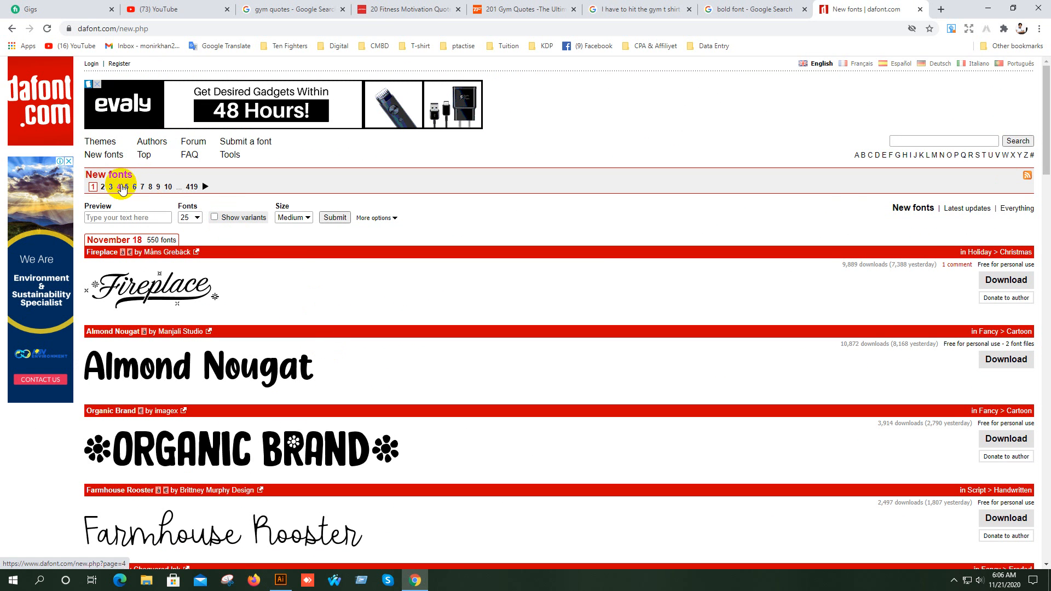
scroll(238, 301, down, 3)
scroll(238, 301, down, 3)
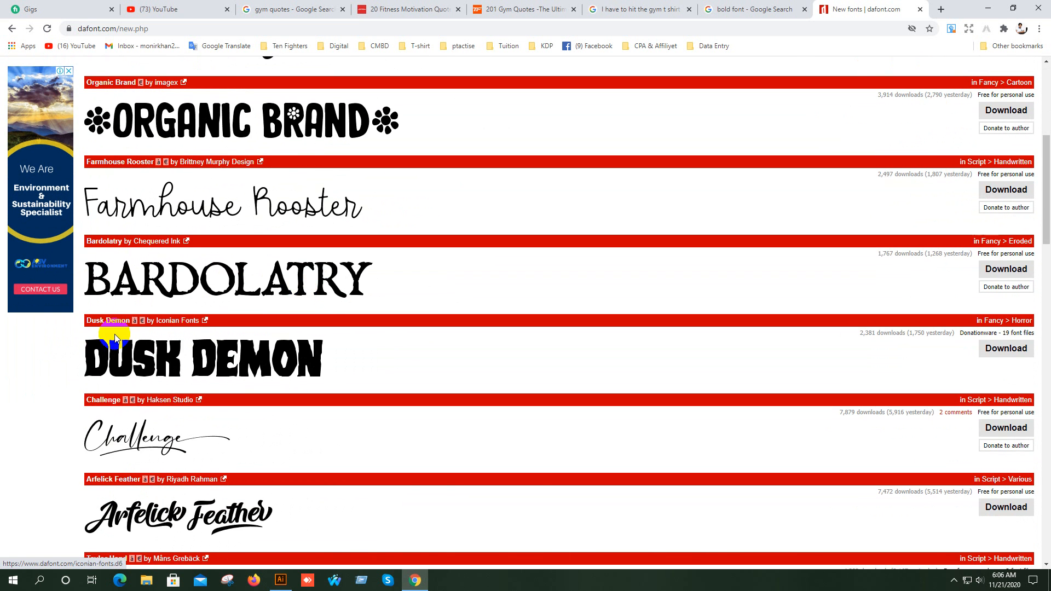
scroll(305, 352, down, 1)
scroll(305, 352, down, 16)
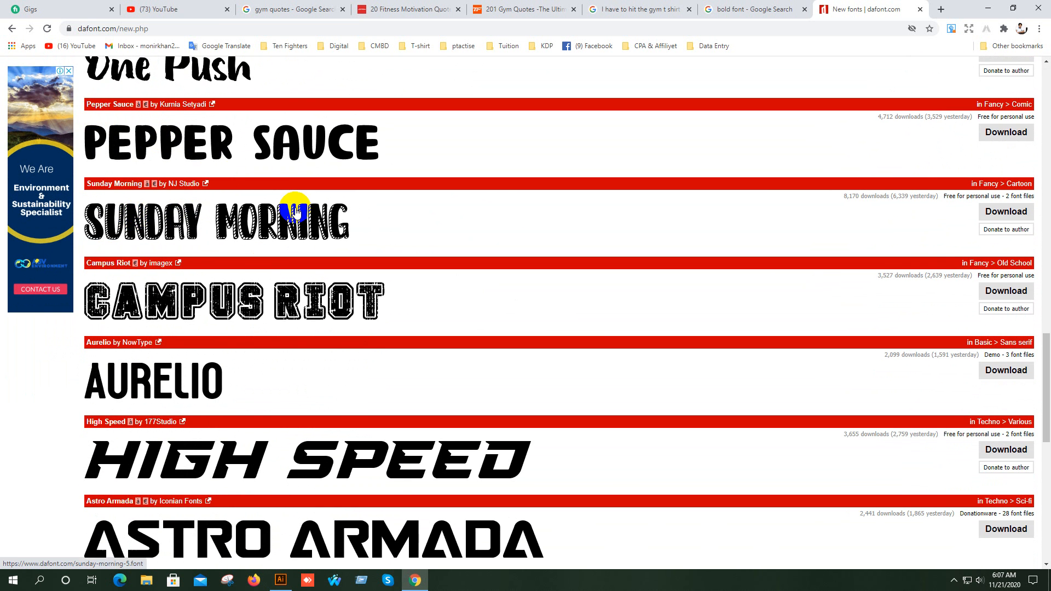
scroll(293, 216, down, 3)
scroll(286, 199, up, 1)
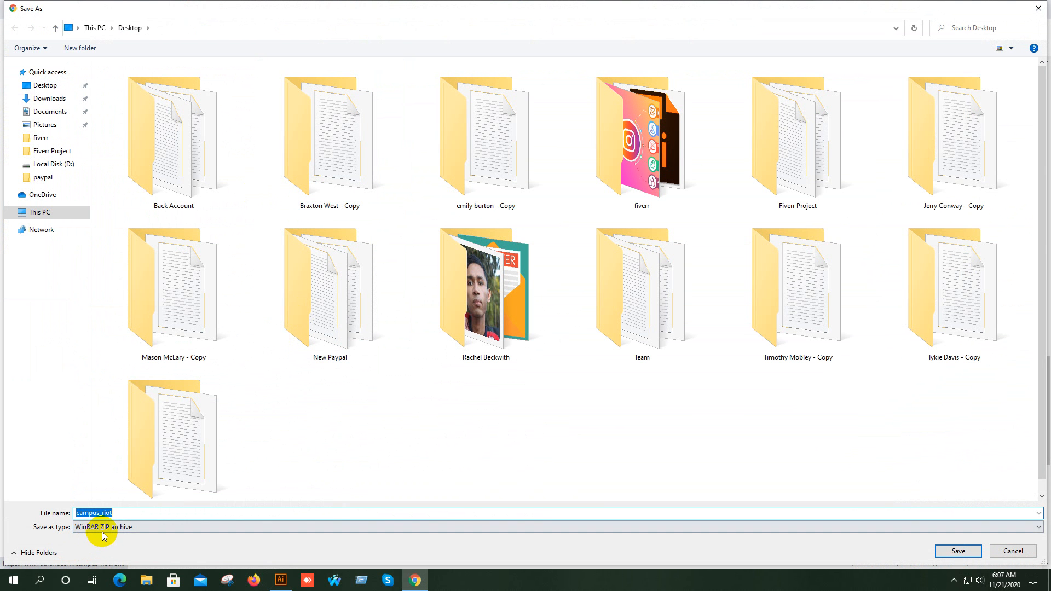
- Save the campus_riot font archive to the desktop and install Campus Riot from it, replacing the existing copy
click(955, 552)
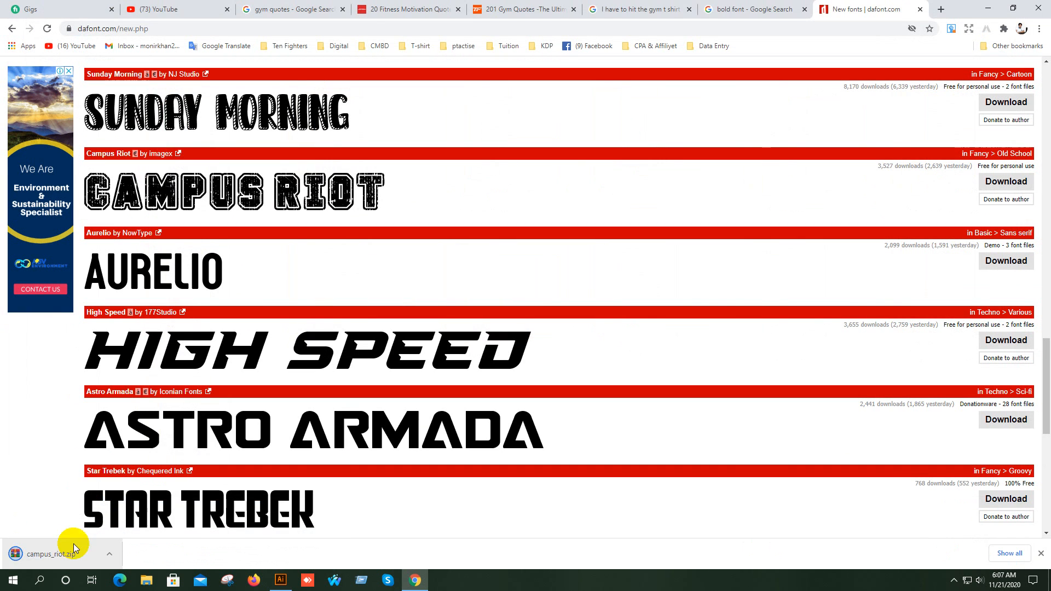
click(52, 554)
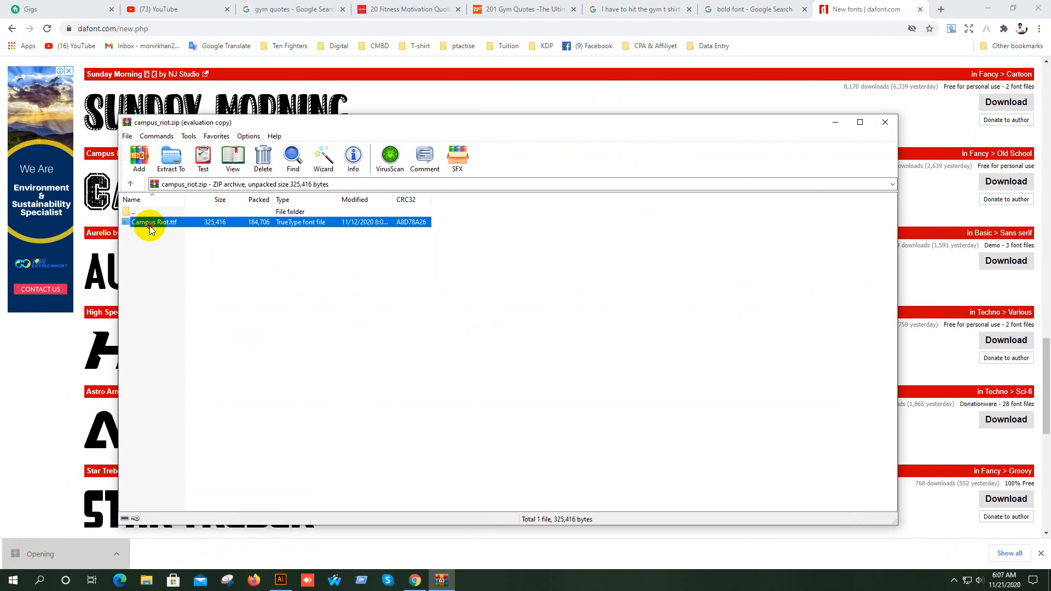
double_click(150, 224)
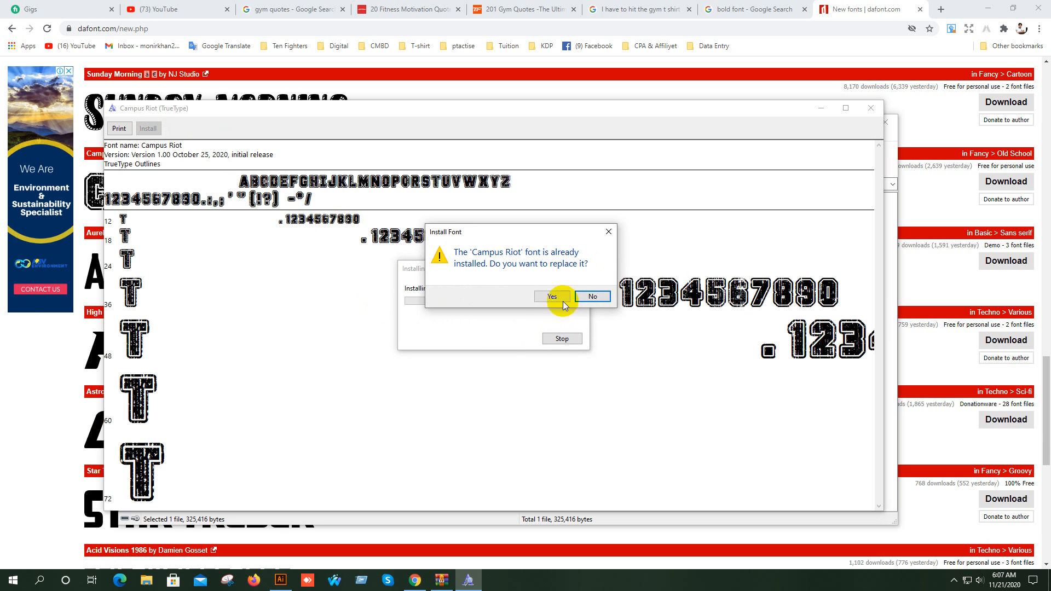
click(557, 297)
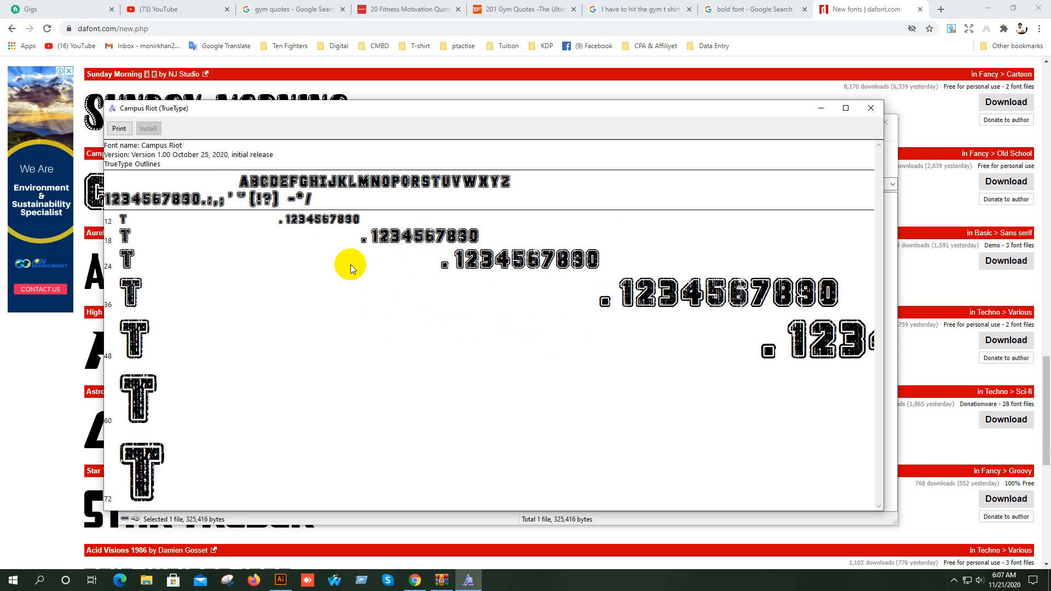
click(871, 109)
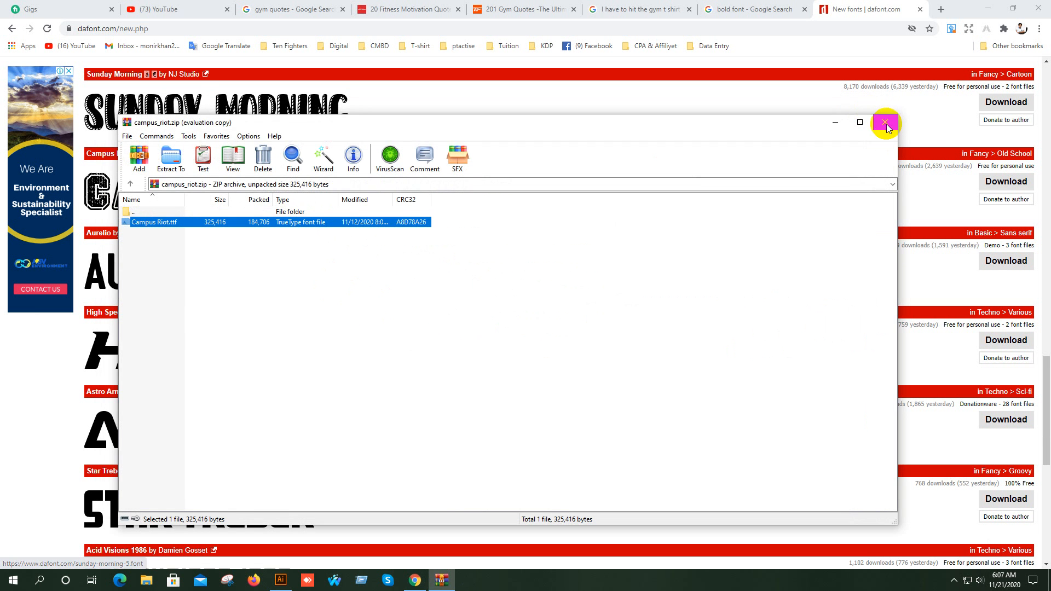
click(886, 122)
- Close the DaFont, bold font, t-shirt image and fitness quote pages, and return to Illustrator
click(920, 10)
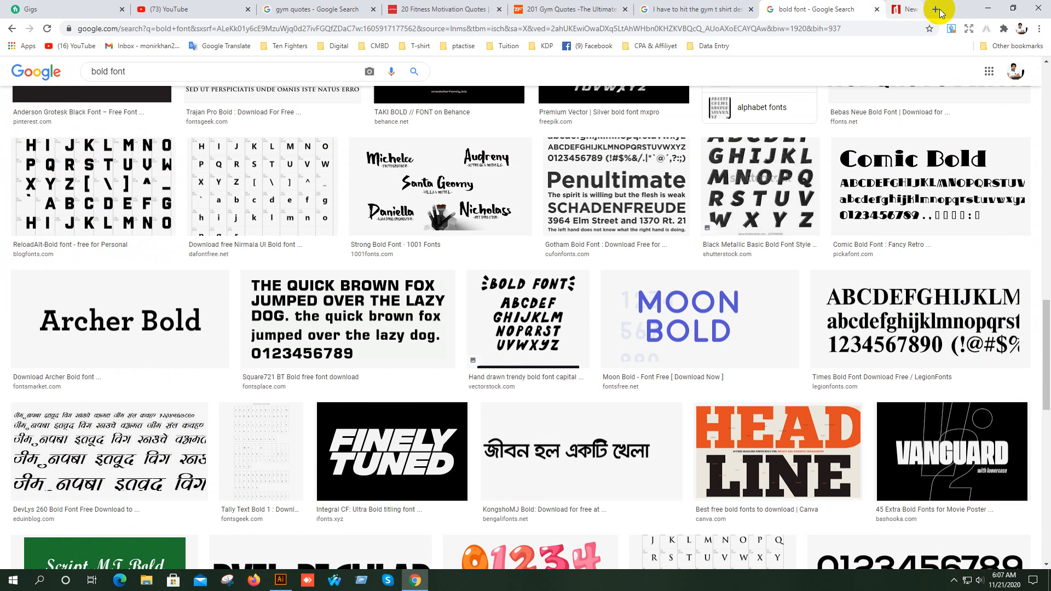
click(912, 9)
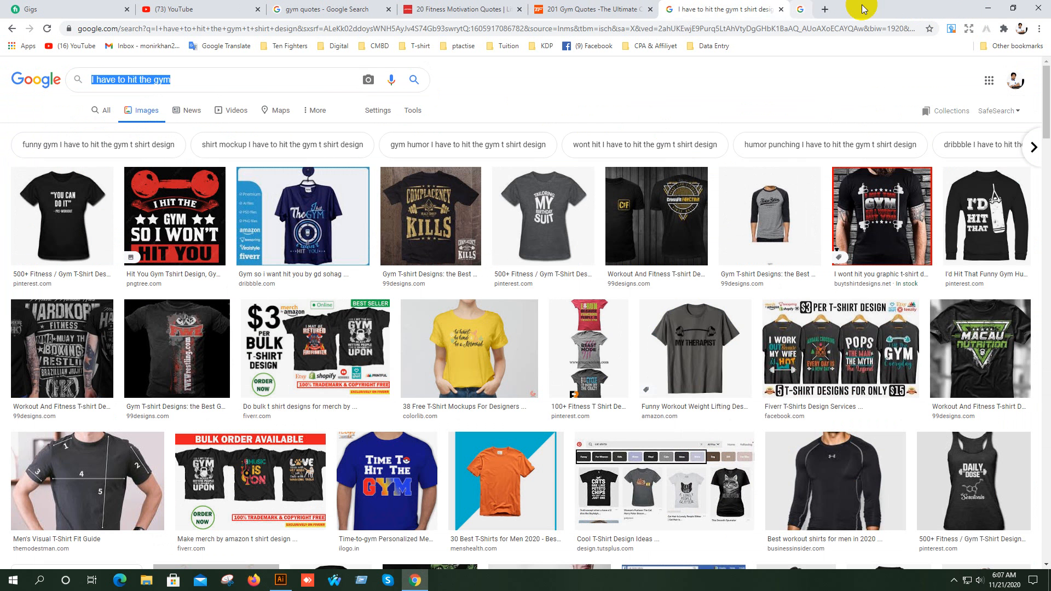
click(781, 9)
click(652, 10)
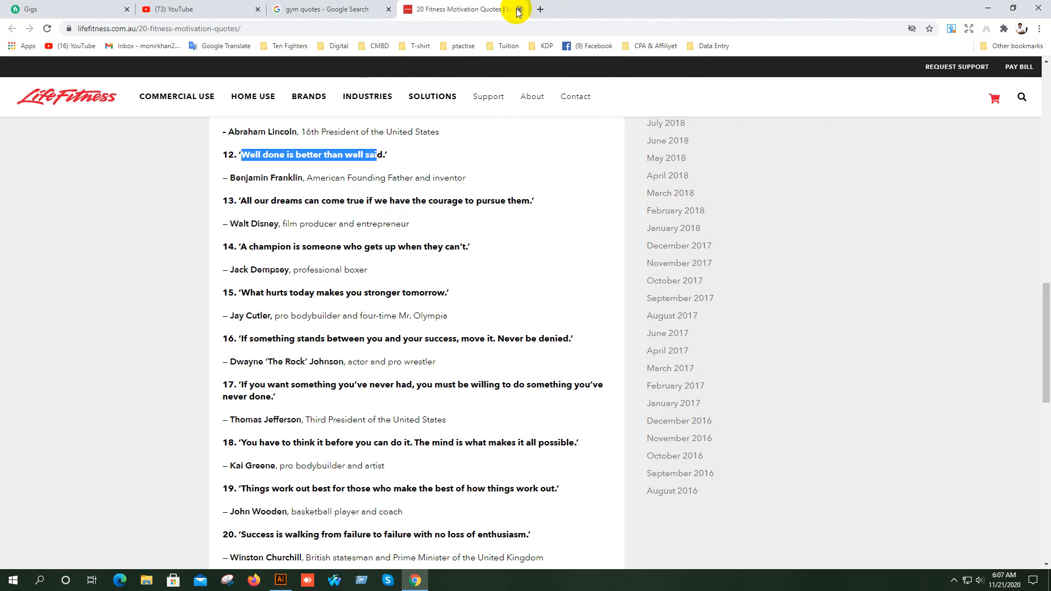
click(516, 9)
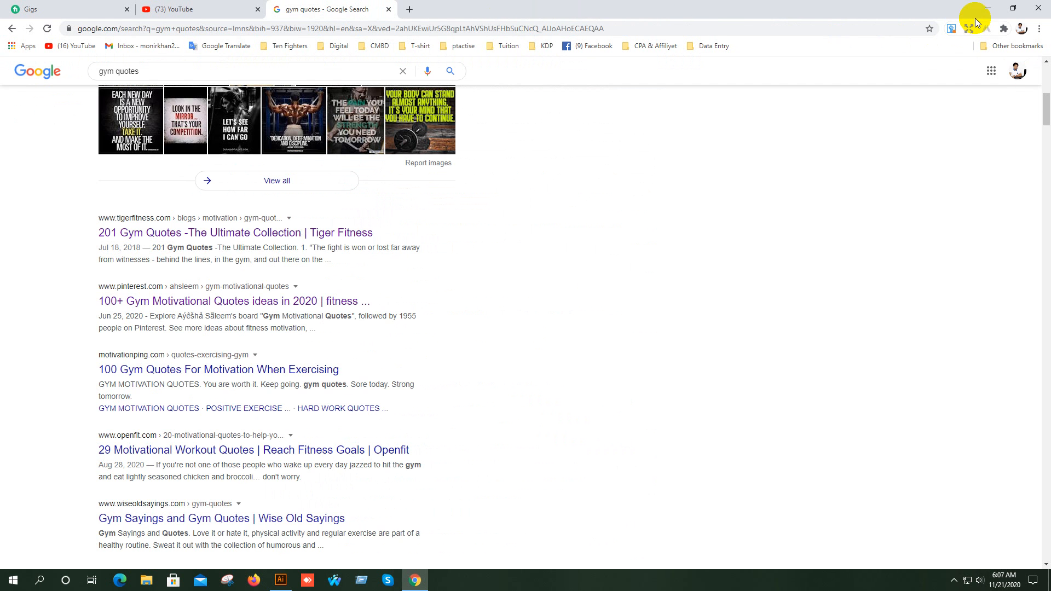
click(986, 11)
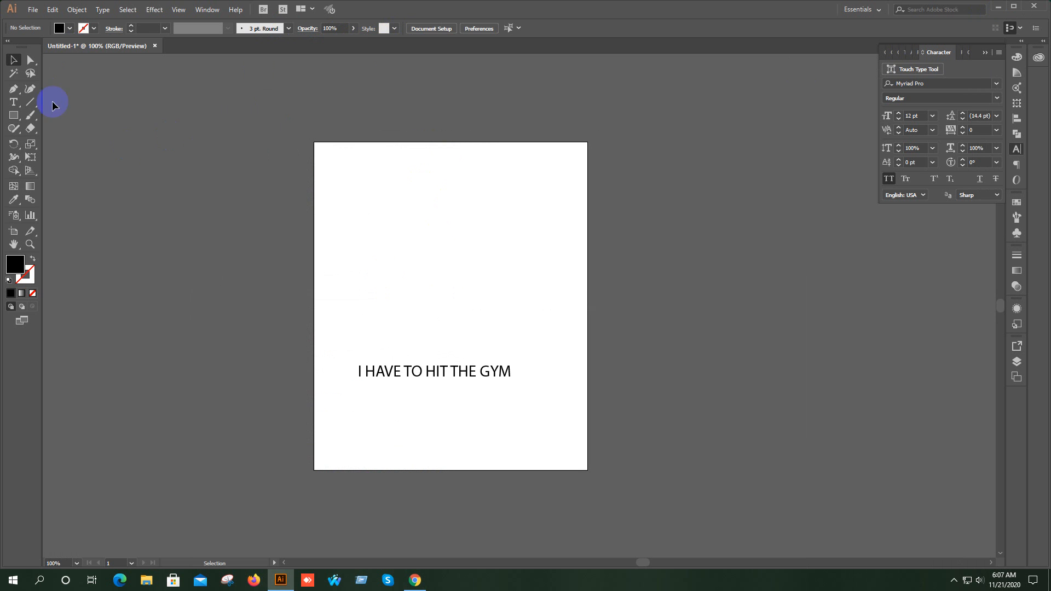
- Select the phrase, open its font list, and look up the downloaded font's name in Chrome's download history
click(418, 368)
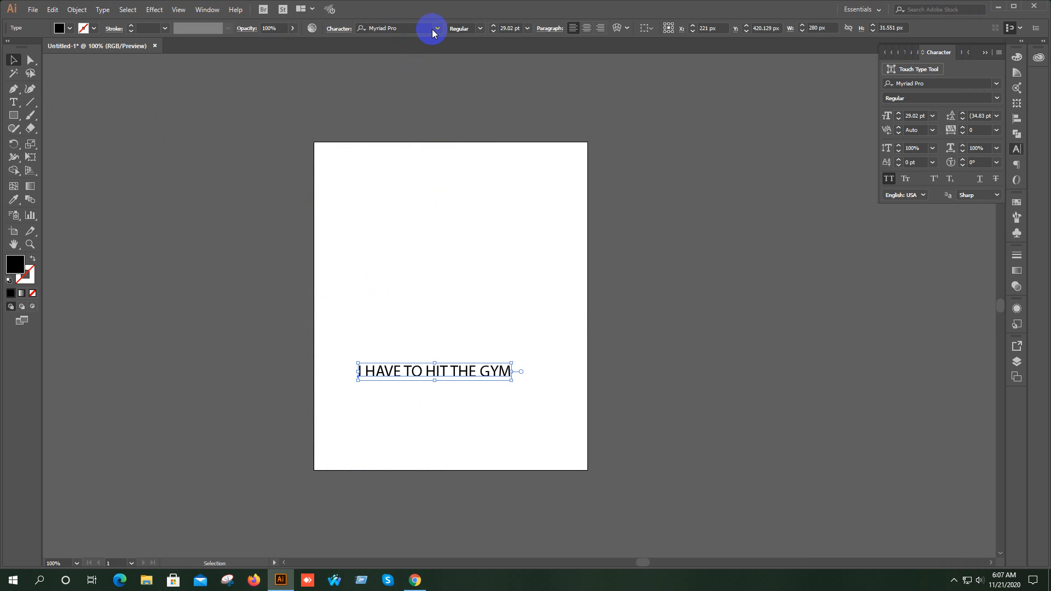
click(437, 28)
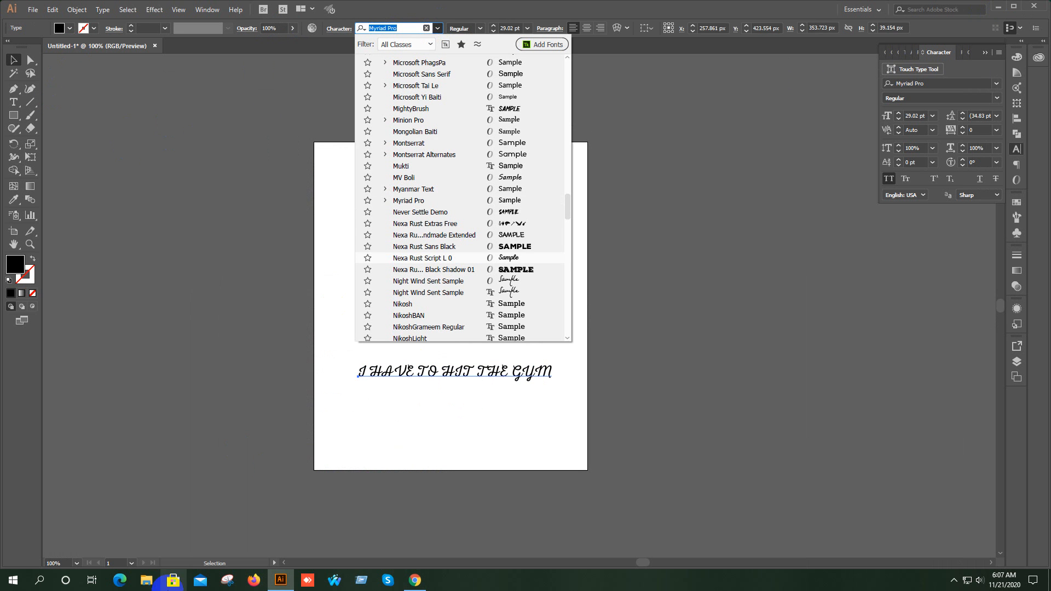
click(415, 579)
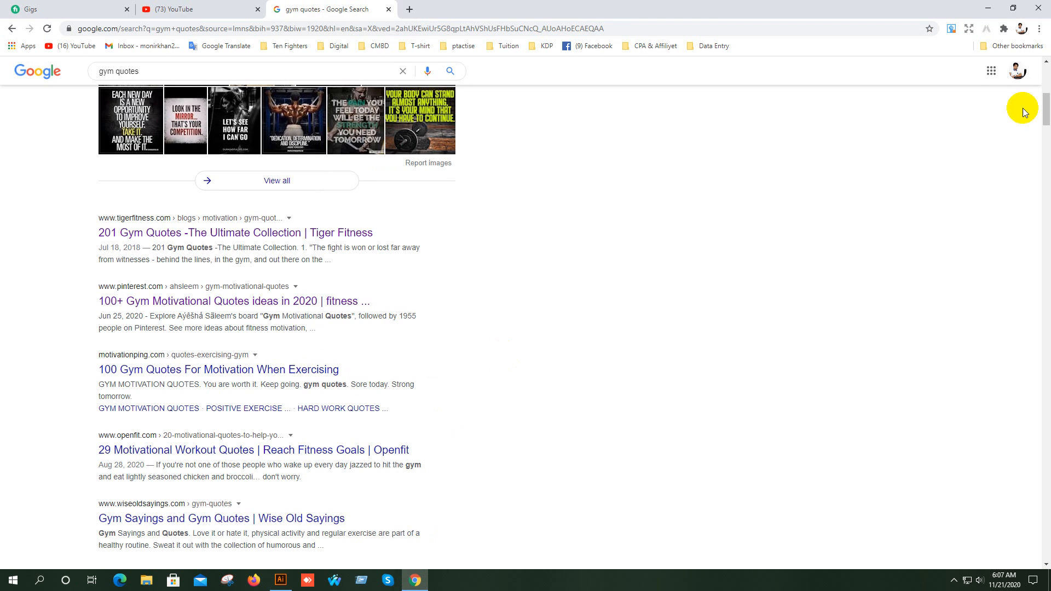
click(1038, 29)
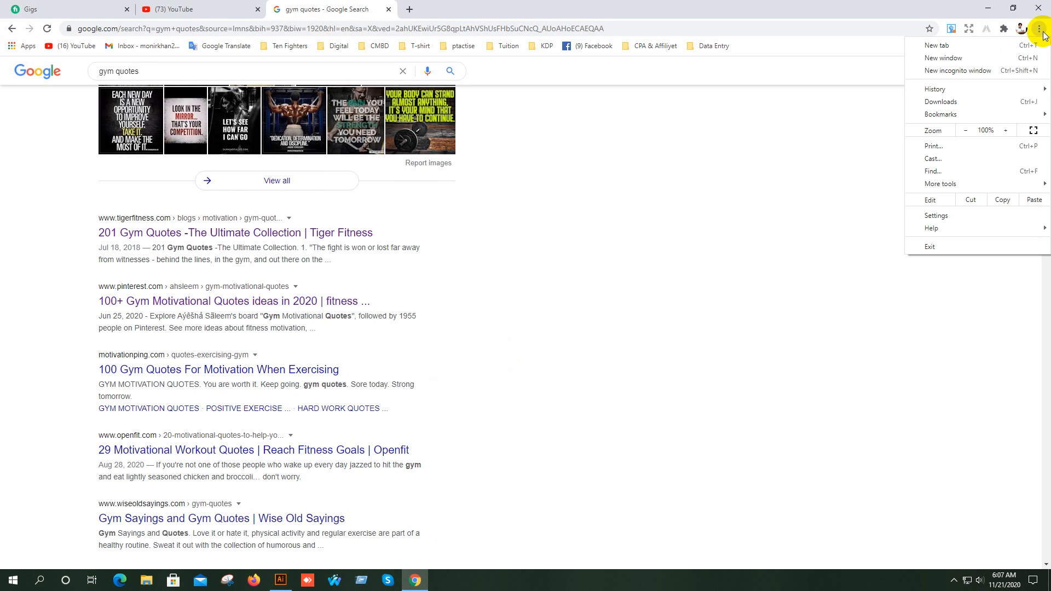
click(937, 102)
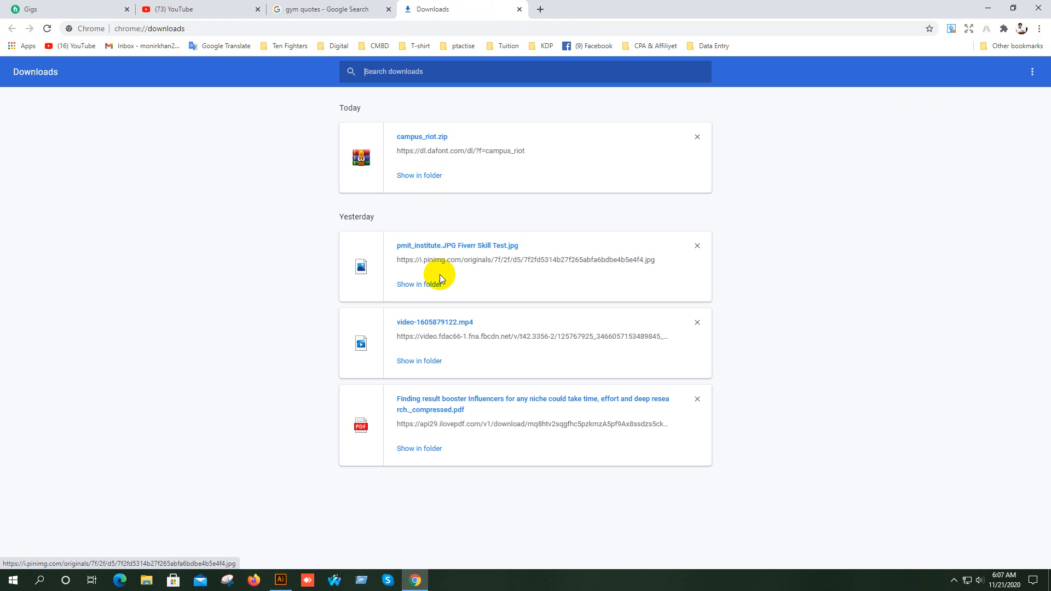
- Switch back to Illustrator, set the phrase's font to Campus Riot and move the text fully inside the artboard
click(280, 581)
text(C)
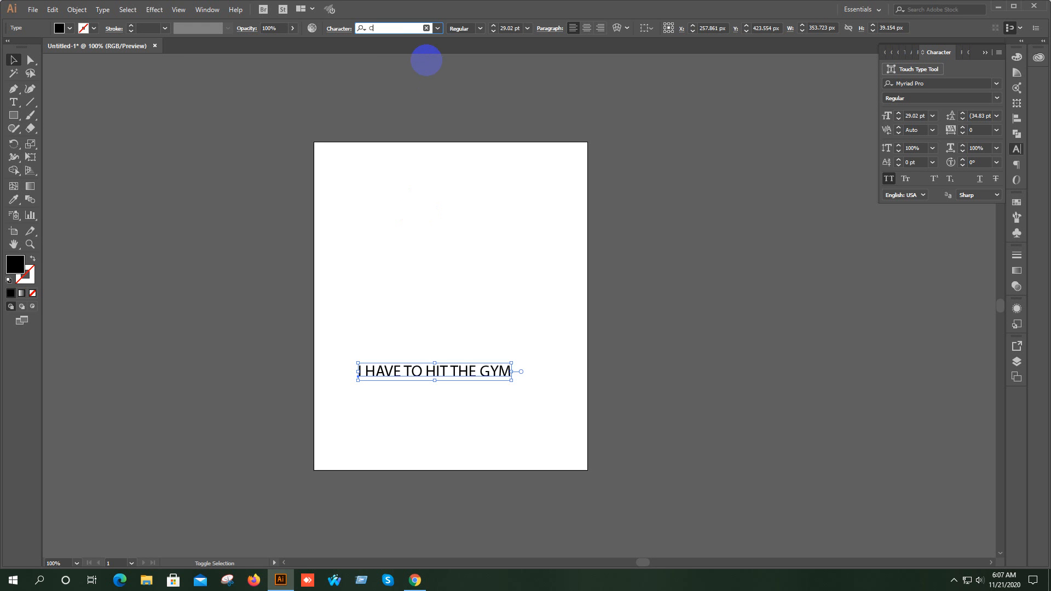
text(a)
key(BackSpace)
key(BackSpace)
text(cam)
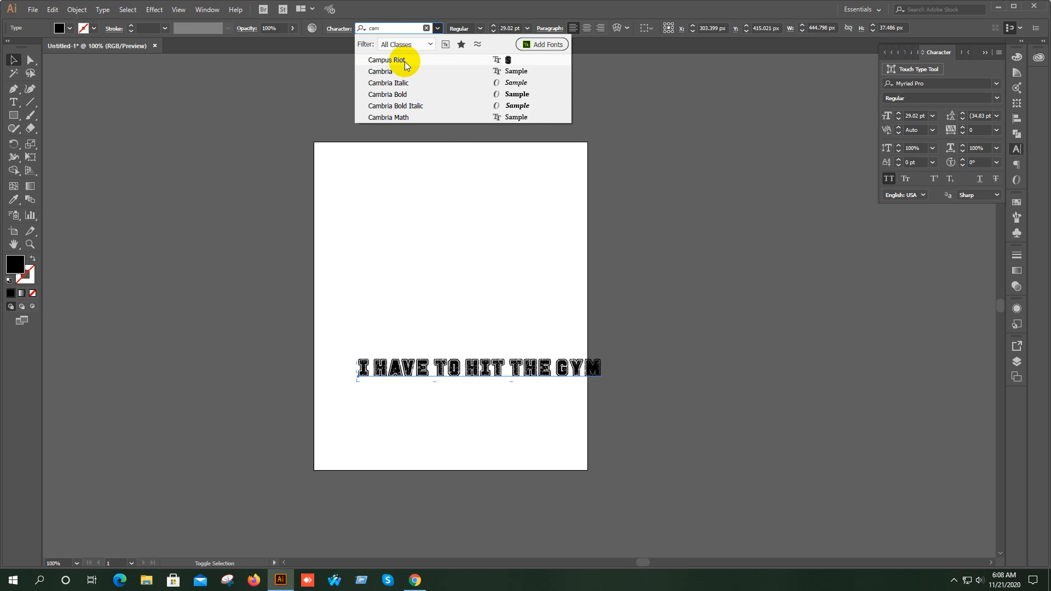
click(406, 61)
click(469, 312)
drag(475, 369, 444, 357)
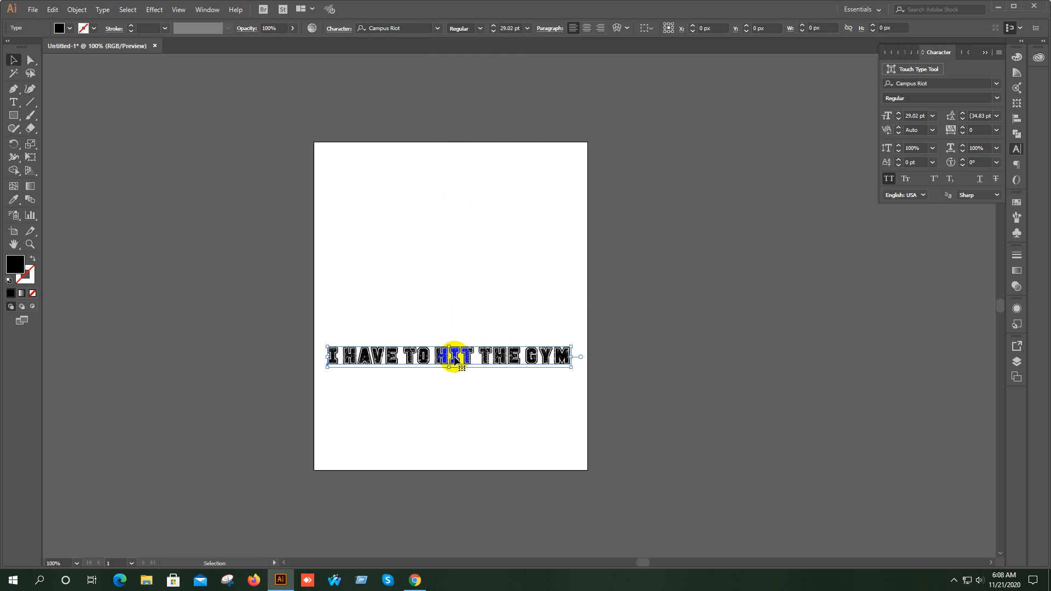
- Cut the words "I HAVE TO" out of the phrase and delete the leftover space before "HIT THE GYM"
scroll(457, 349, up, 1)
scroll(461, 355, down, 1)
drag(502, 341, 464, 349)
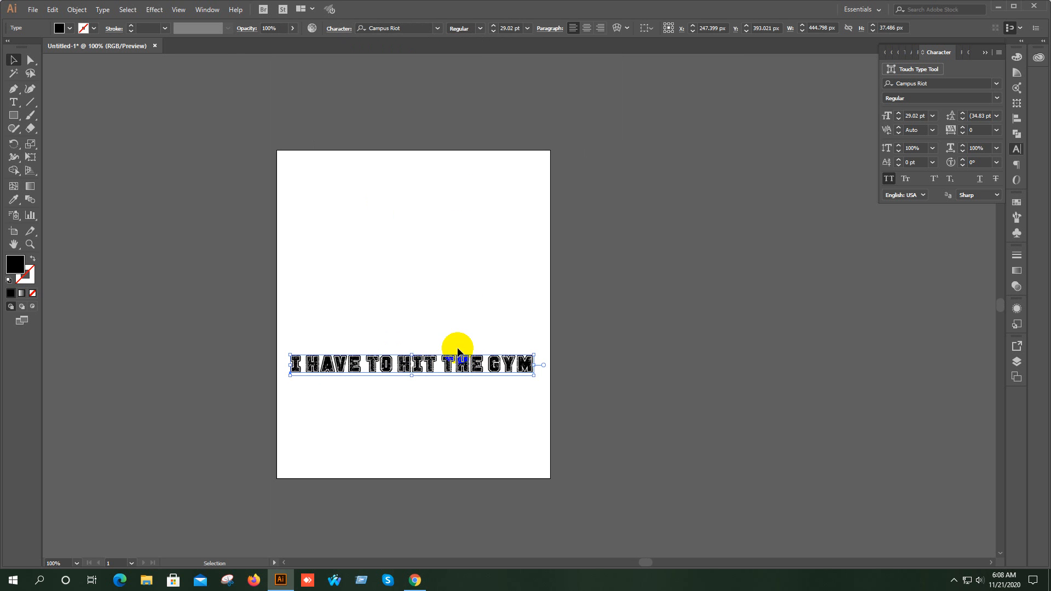
click(18, 101)
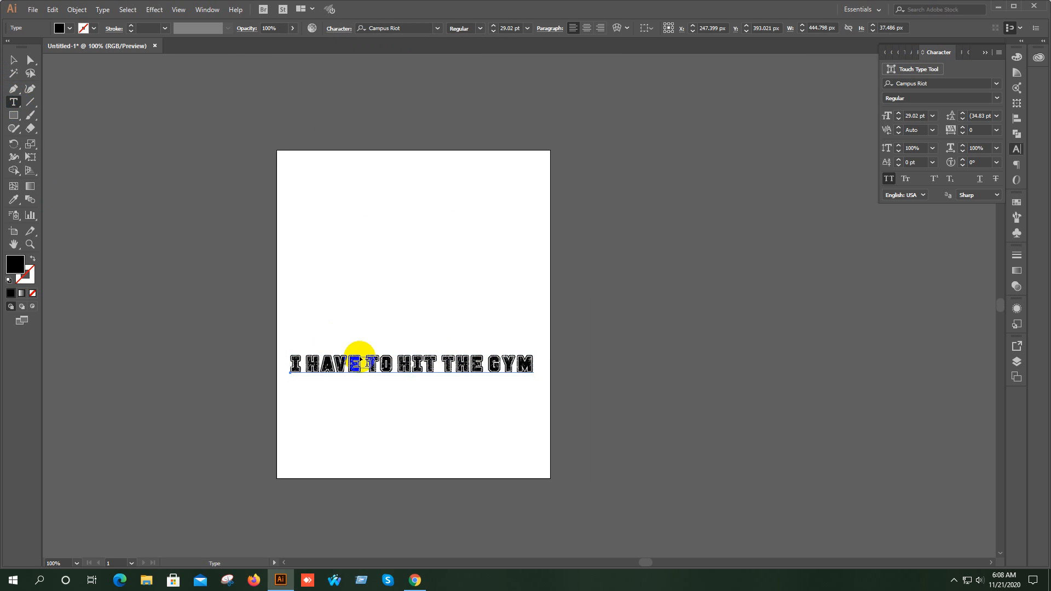
scroll(355, 353, up, 3)
drag(363, 328, 342, 242)
scroll(343, 243, down, 2)
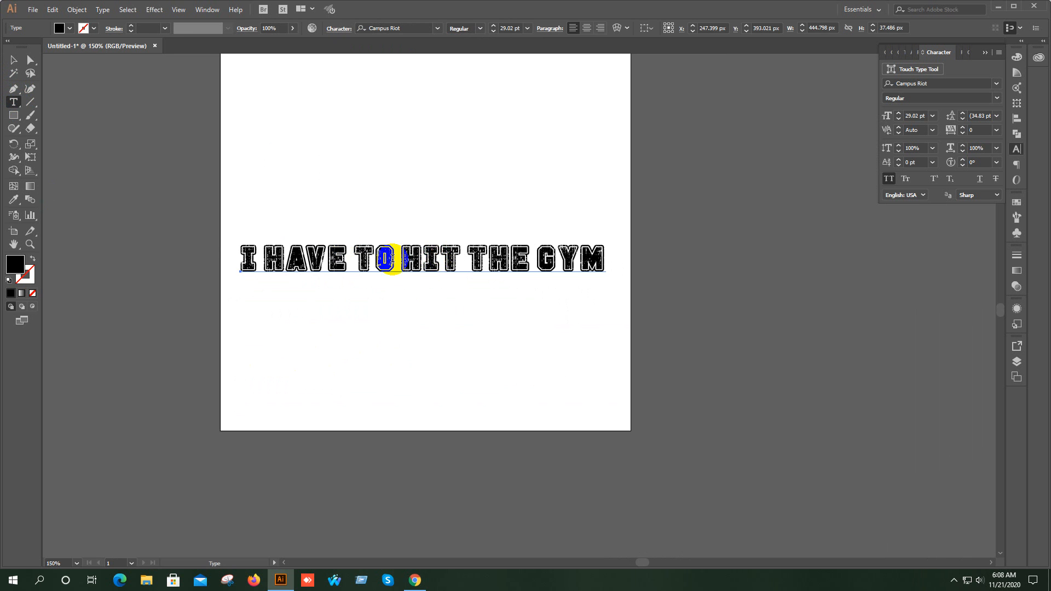
drag(436, 257, 410, 301)
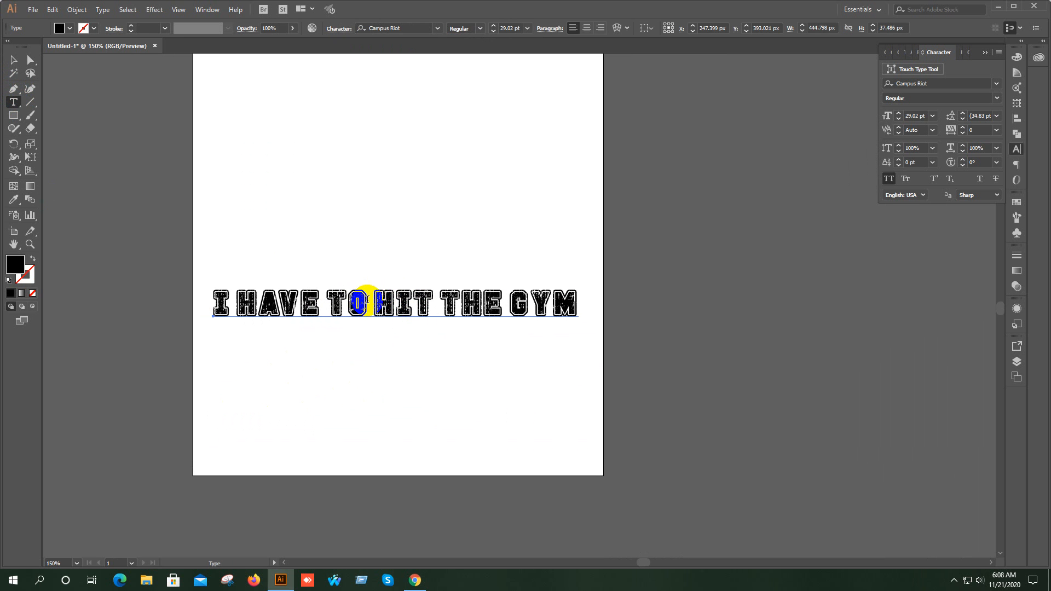
drag(368, 299, 225, 299)
key(ctrl)
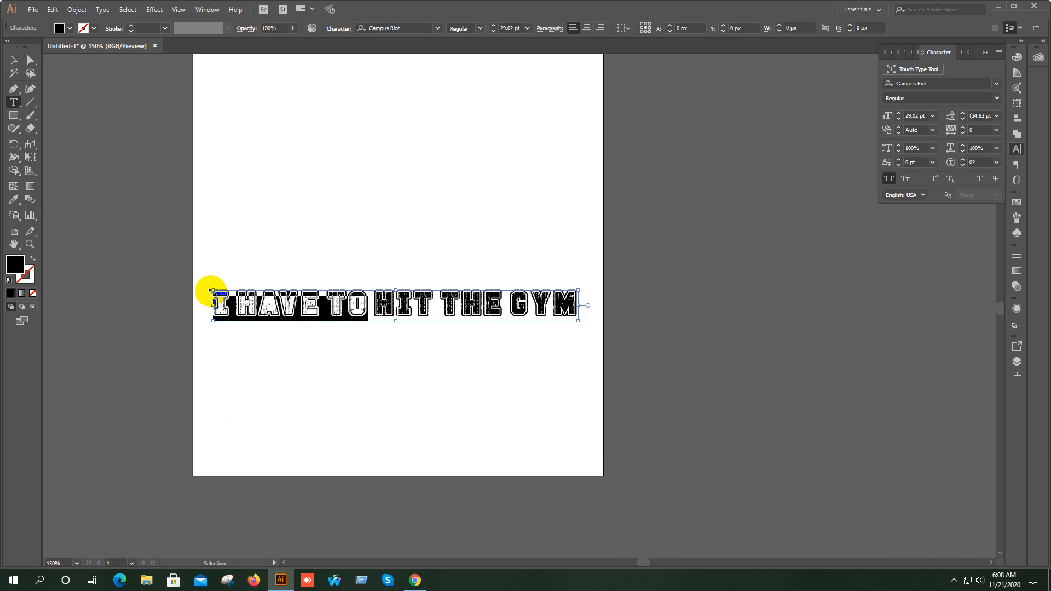
key(ctrl+x)
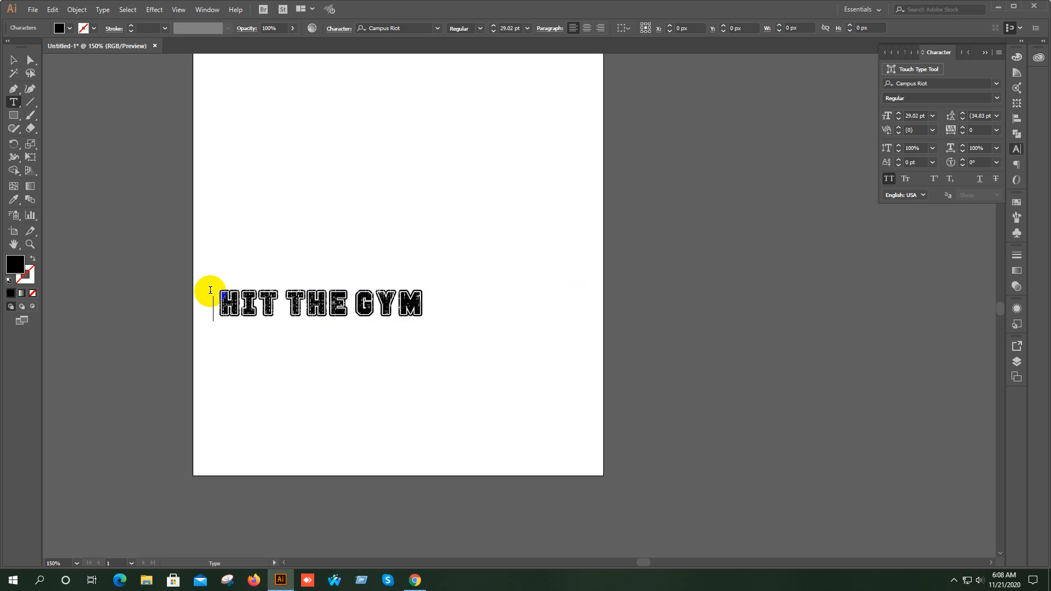
key(Delete)
- Paste "I HAVE TO" as a separate text object above "HIT THE GYM"
click(13, 59)
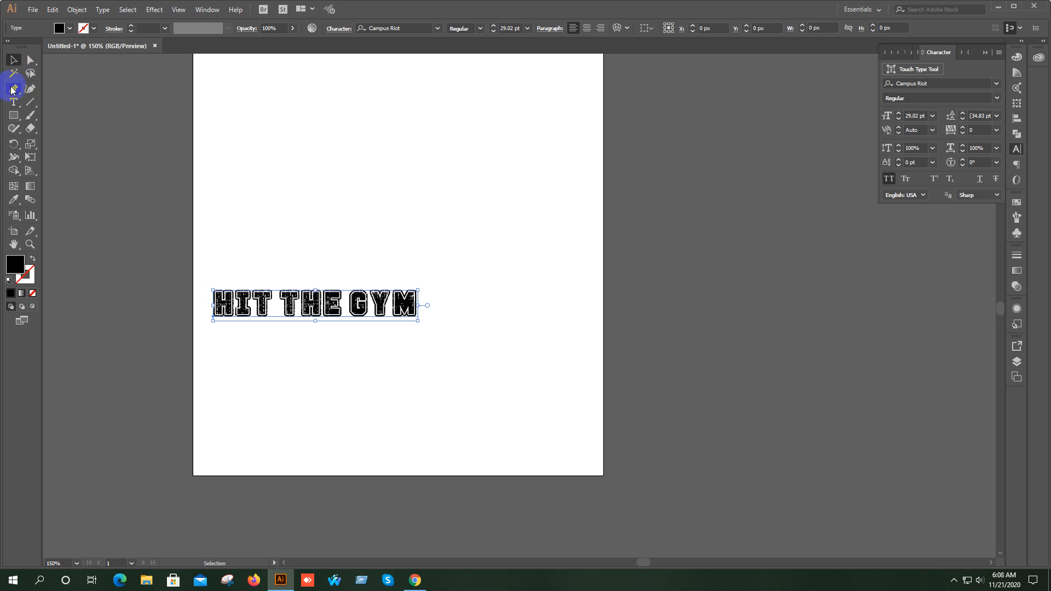
click(13, 102)
click(351, 182)
key(ctrl+v)
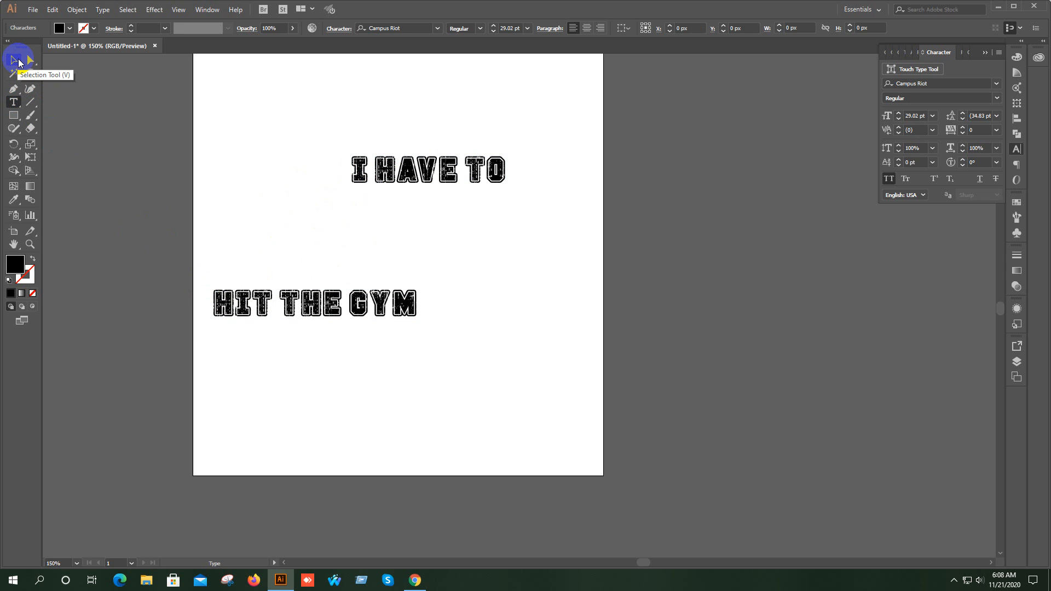
- Remove "HIT" from the lower line and add it as its own text object between "I HAVE TO" and "THE GYM"
drag(253, 303, 222, 301)
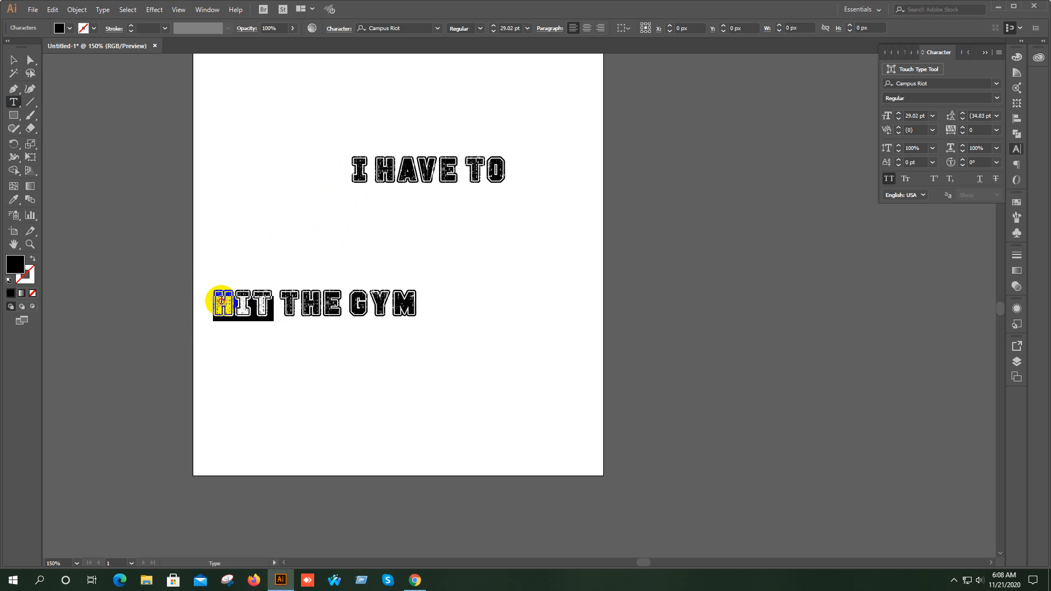
key(BackSpace)
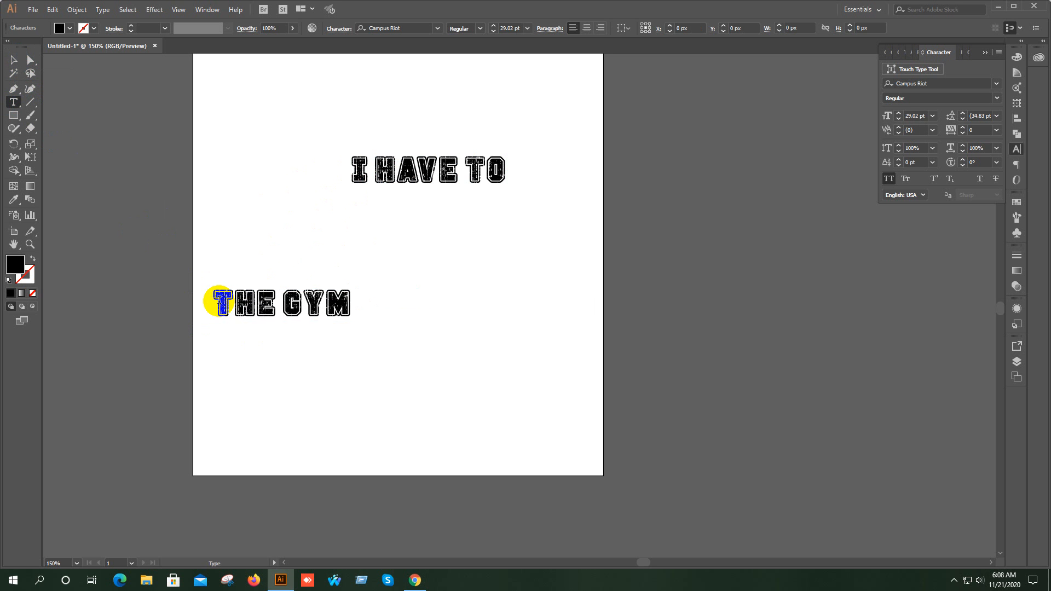
key(Escape)
click(13, 101)
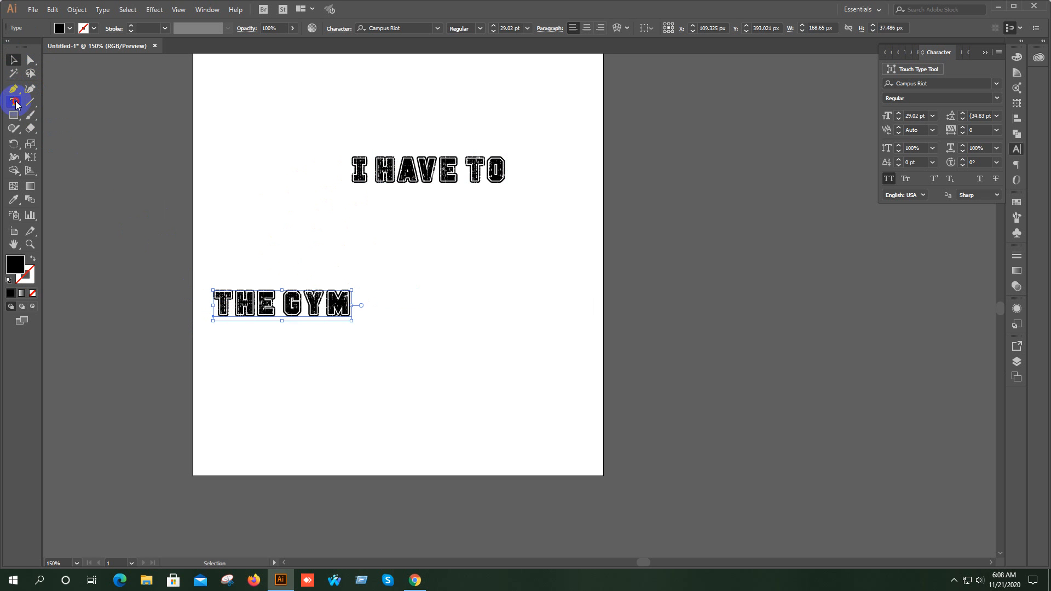
click(344, 257)
text(HIT)
click(14, 60)
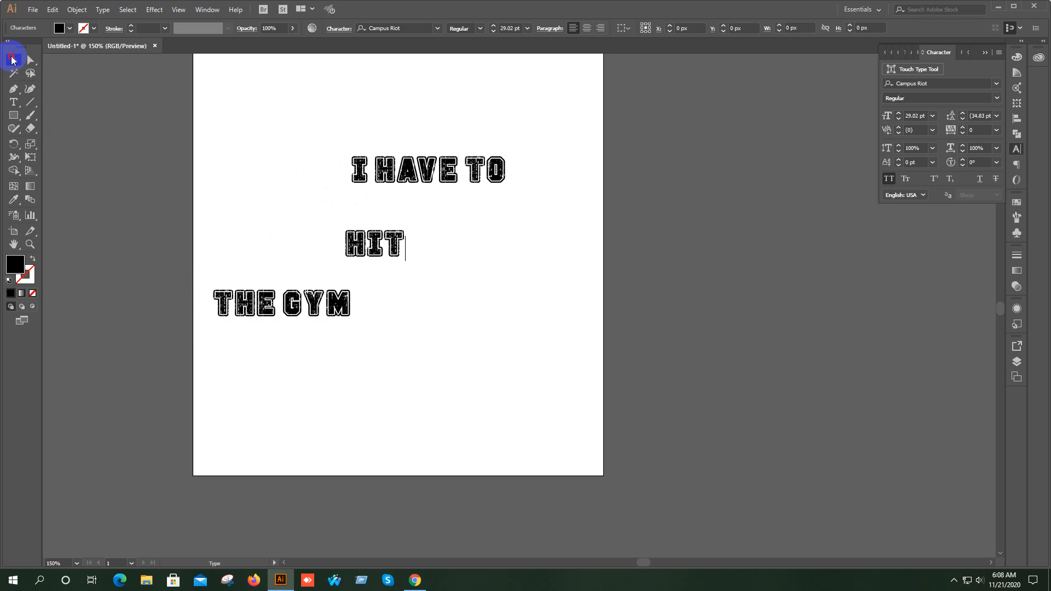
- Move "HIT" and "THE GYM" beneath "I HAVE TO" so the three text objects form a stack inside the artboard
key(ctrl+minus)
key(ctrl+minus)
key(ctrl+minus)
scroll(395, 286, up, 3)
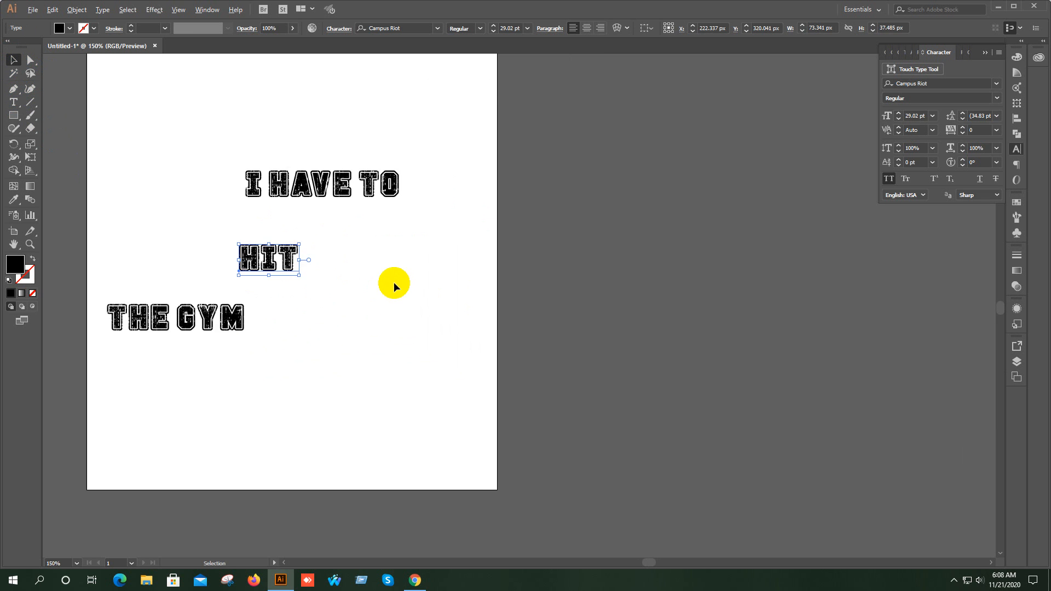
drag(330, 296, 431, 365)
drag(365, 322, 421, 334)
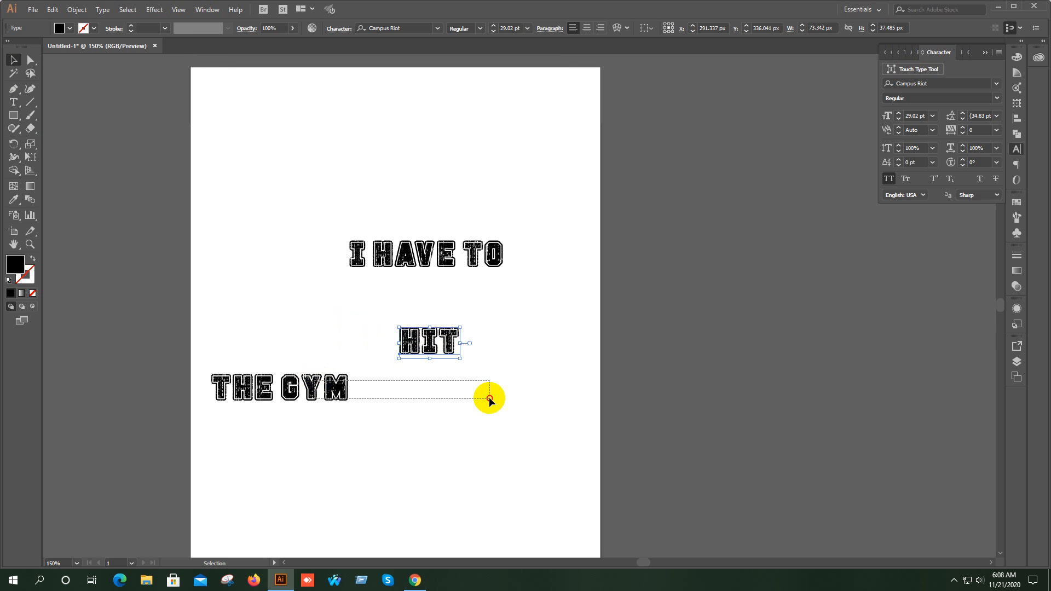
drag(327, 390, 464, 398)
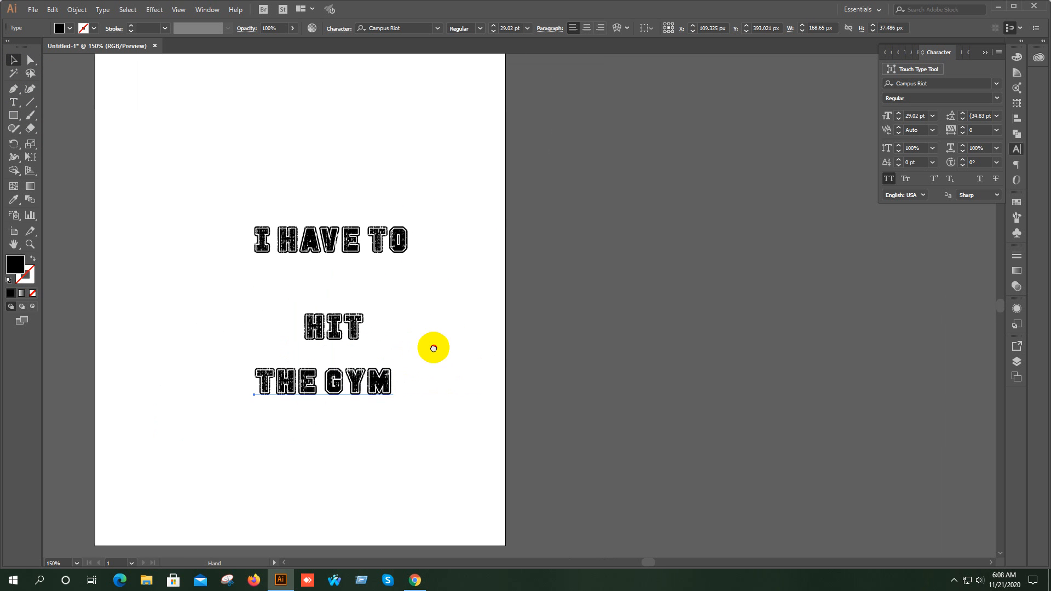
scroll(394, 340, up, 4)
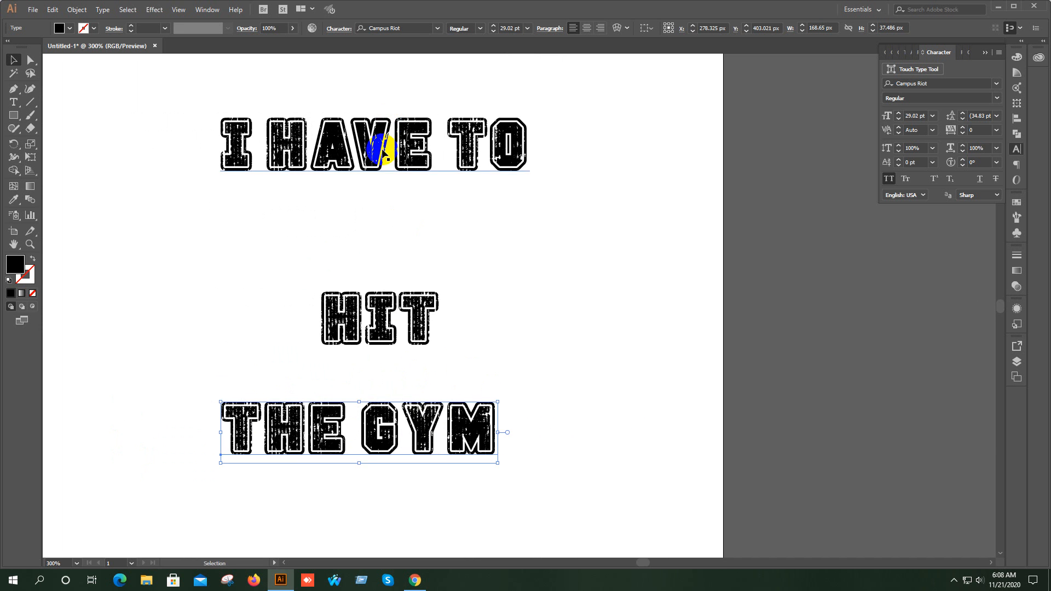
- Reposition "I HAVE TO" and "HIT" to even out the vertical gaps between the three text lines
drag(383, 150, 357, 168)
scroll(366, 178, down, 1)
scroll(427, 252, left, 2)
drag(470, 270, 425, 252)
scroll(470, 275, down, 1)
drag(493, 290, 470, 303)
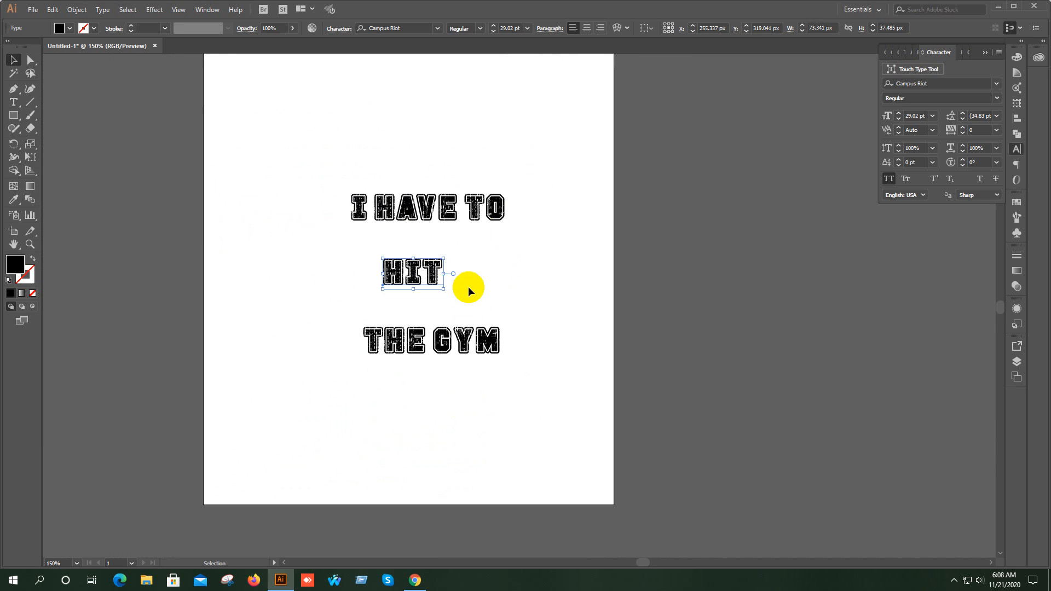
- Align the three text lines to one another by their horizontal centers
drag(332, 148, 500, 384)
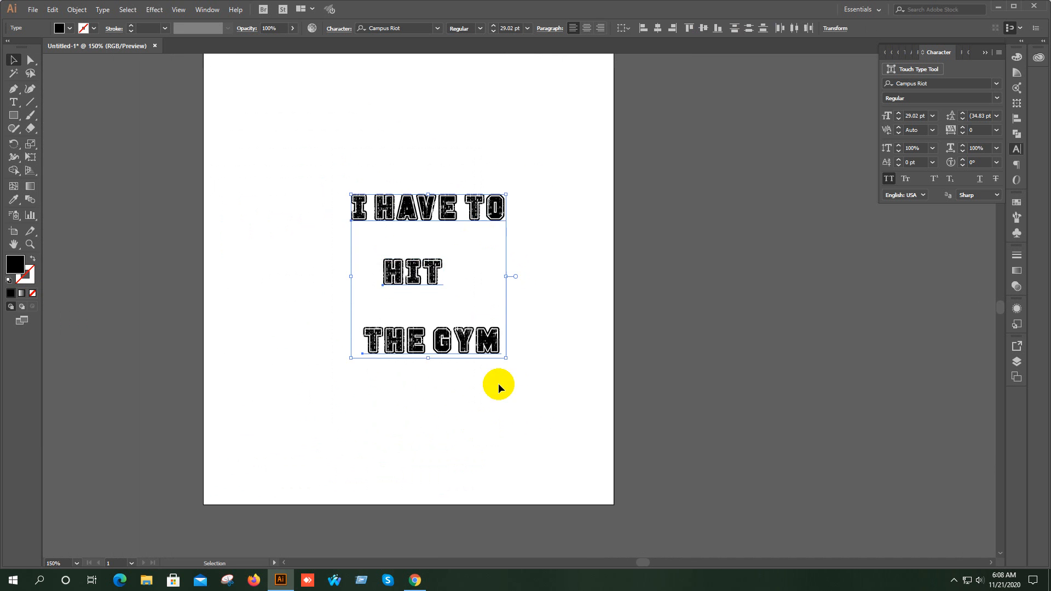
click(659, 28)
click(543, 202)
- Scale all three text lines up together to about 50 pt and center them on the artboard
scroll(509, 197, down, 2)
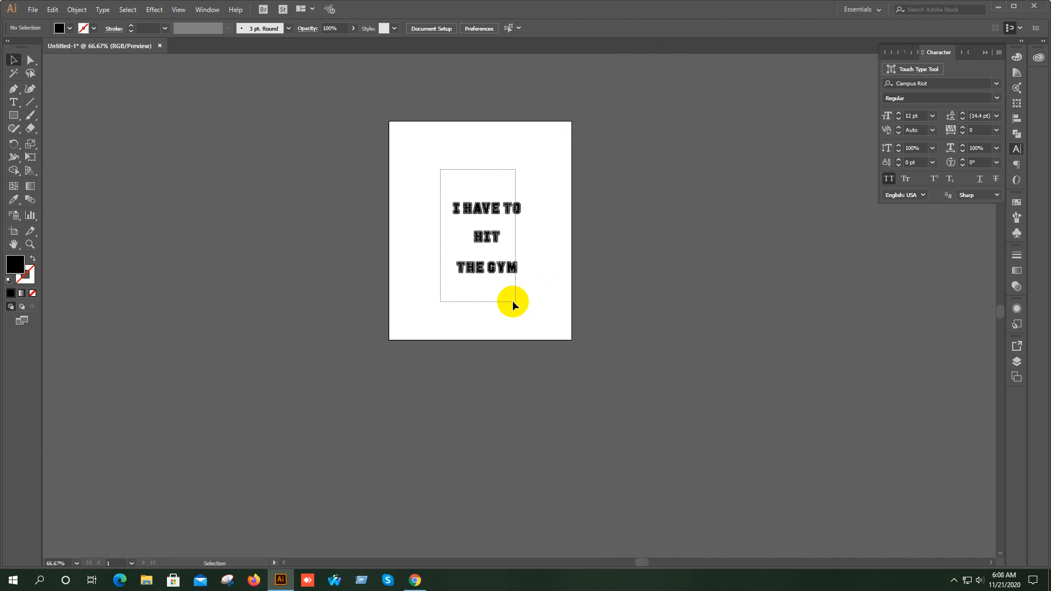
drag(514, 305, 513, 305)
scroll(523, 257, up, 3)
drag(507, 149, 598, 71)
scroll(536, 239, down, 2)
drag(540, 242, 517, 250)
drag(490, 249, 478, 248)
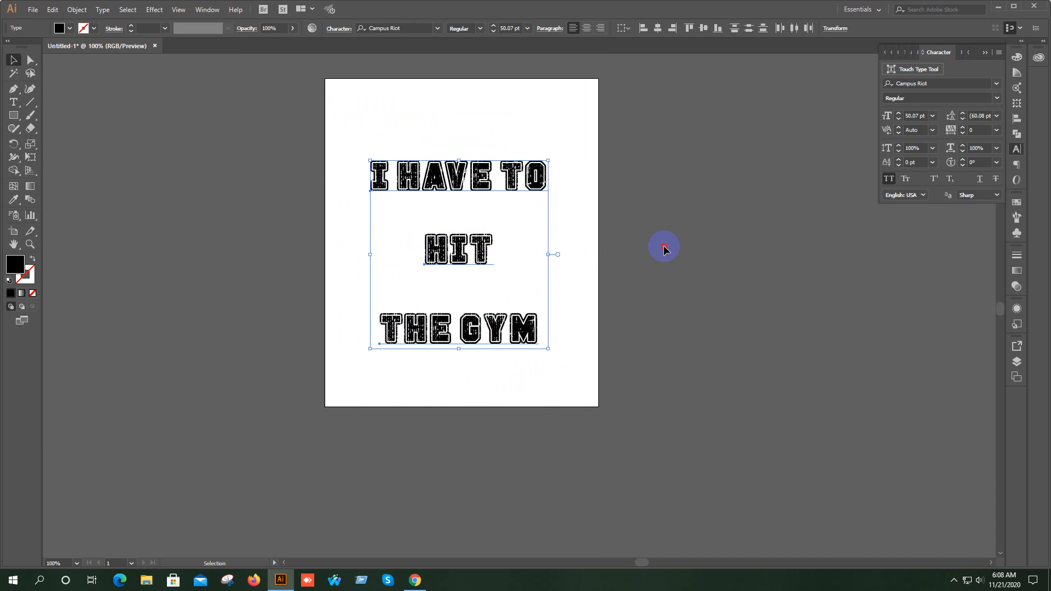
click(664, 250)
scroll(482, 262, up, 1)
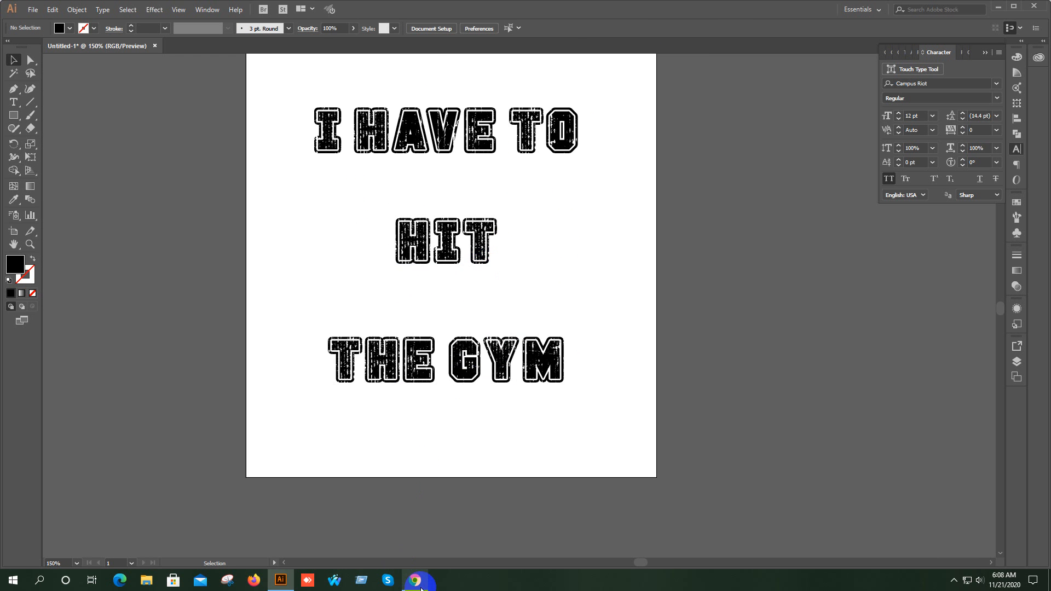
- Switch to Chrome, search Google Images for "gym vector" and open the preview of the Shutterstock dumbbell icon
click(421, 585)
click(540, 8)
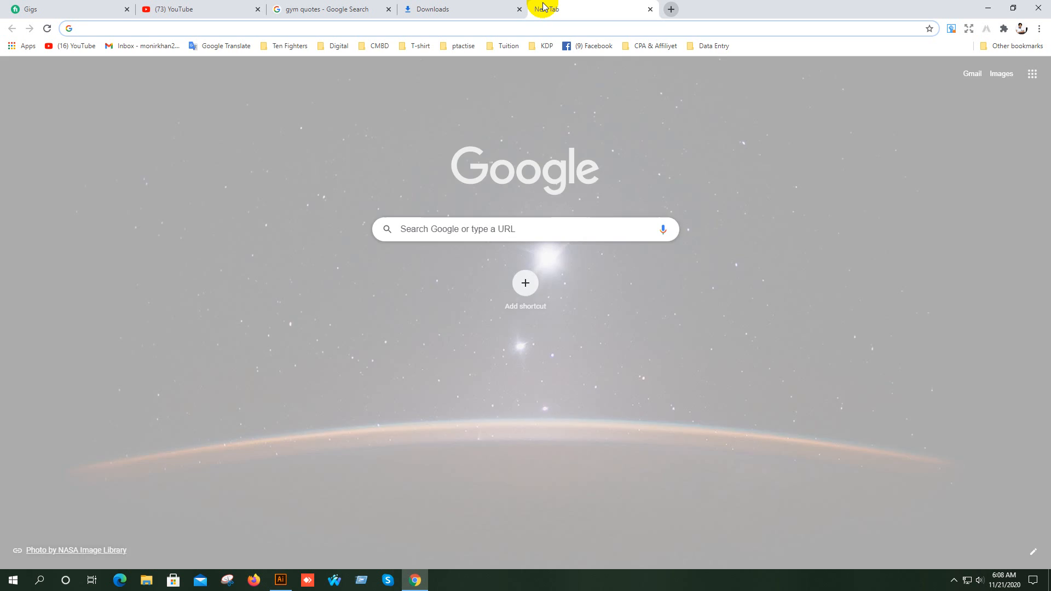
text(gym )
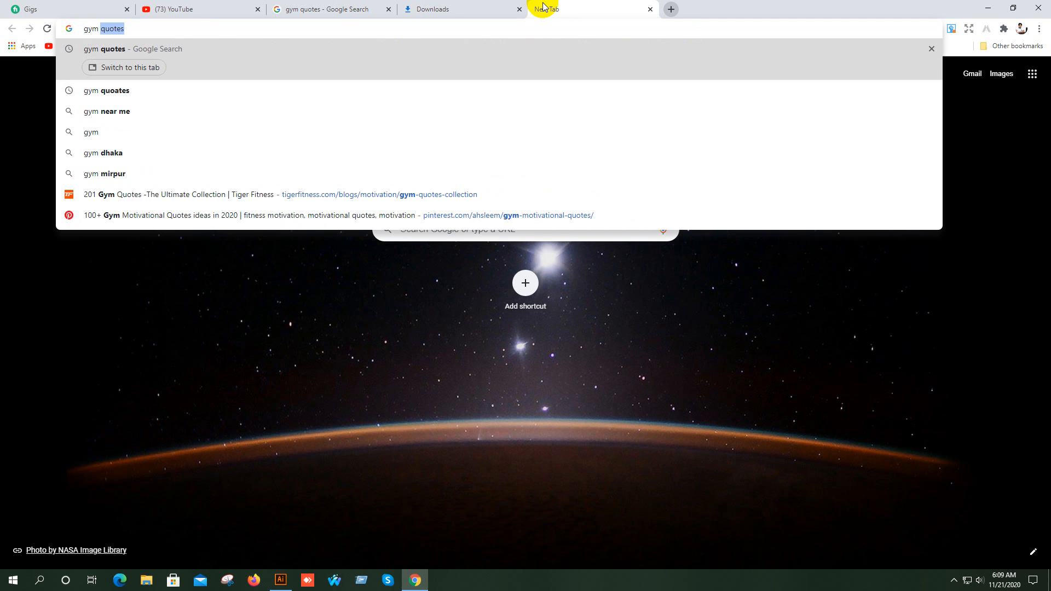
text(vector)
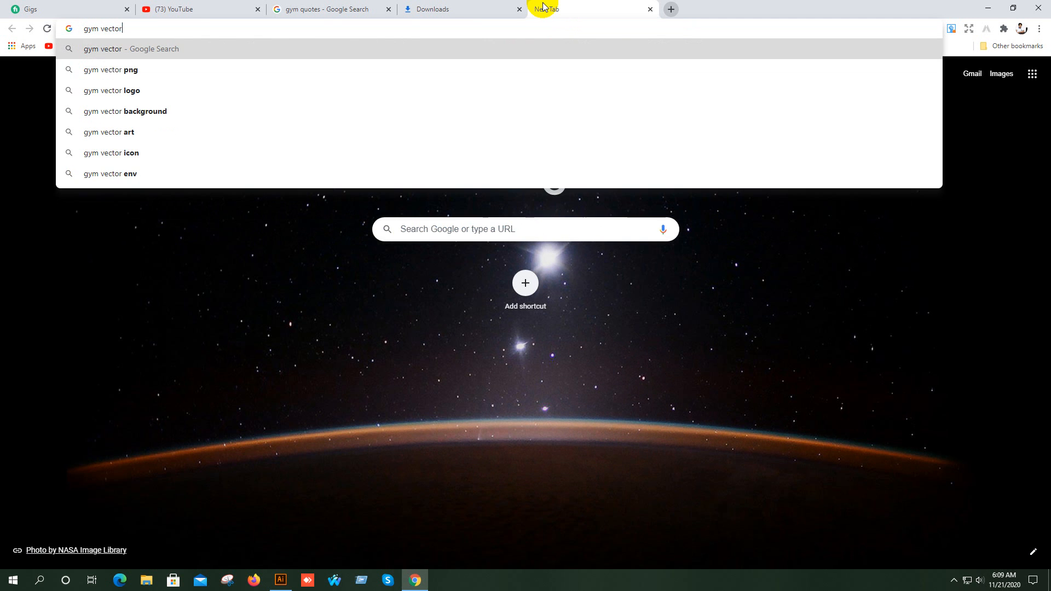
key(Return)
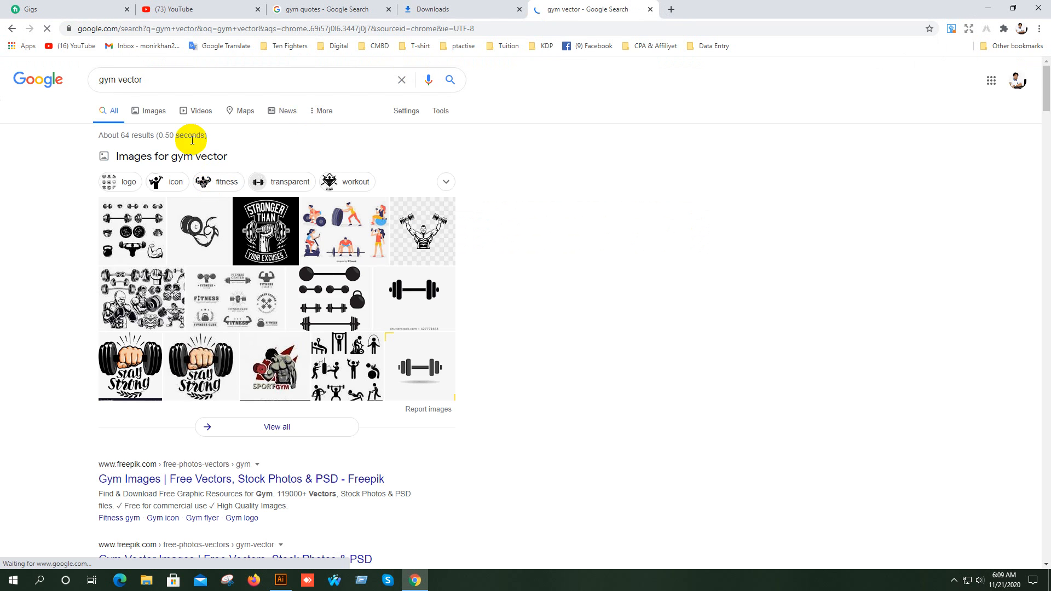
click(155, 109)
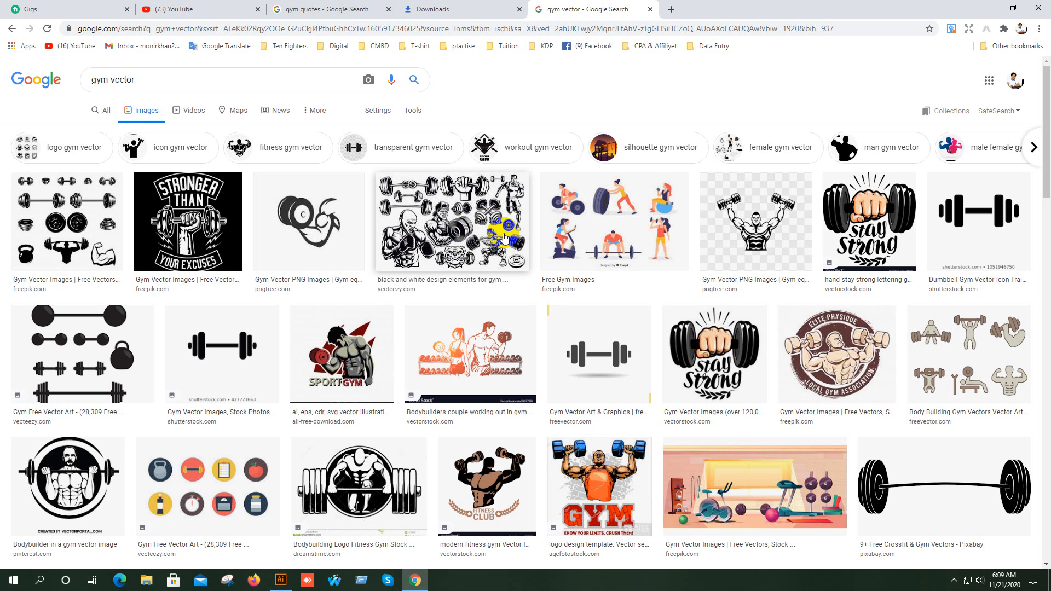
click(980, 219)
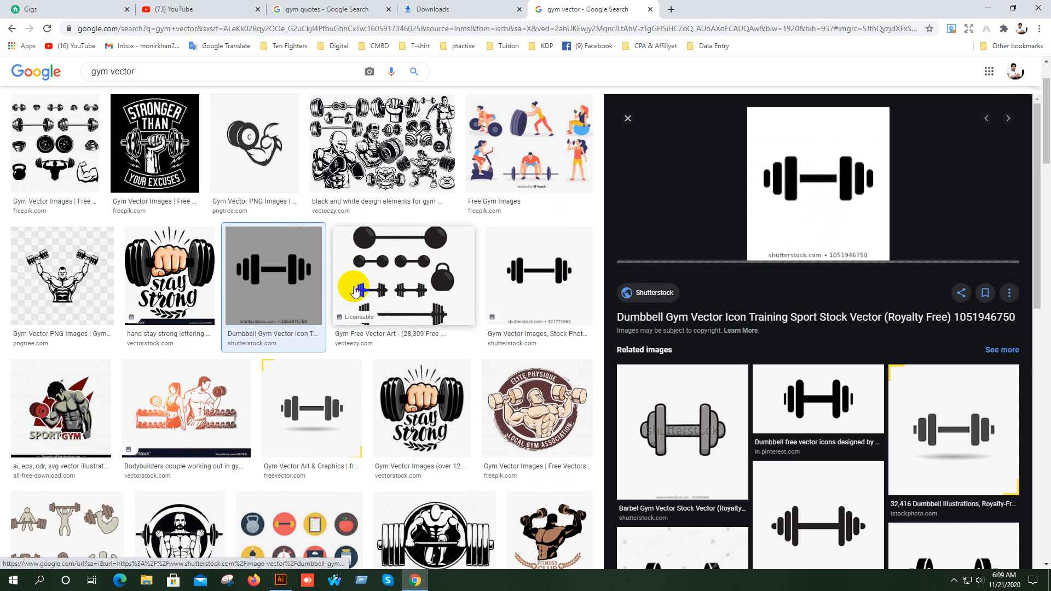
- View the dumbbell icon's Shutterstock source page in a new tab and return to the image results
right_click(794, 171)
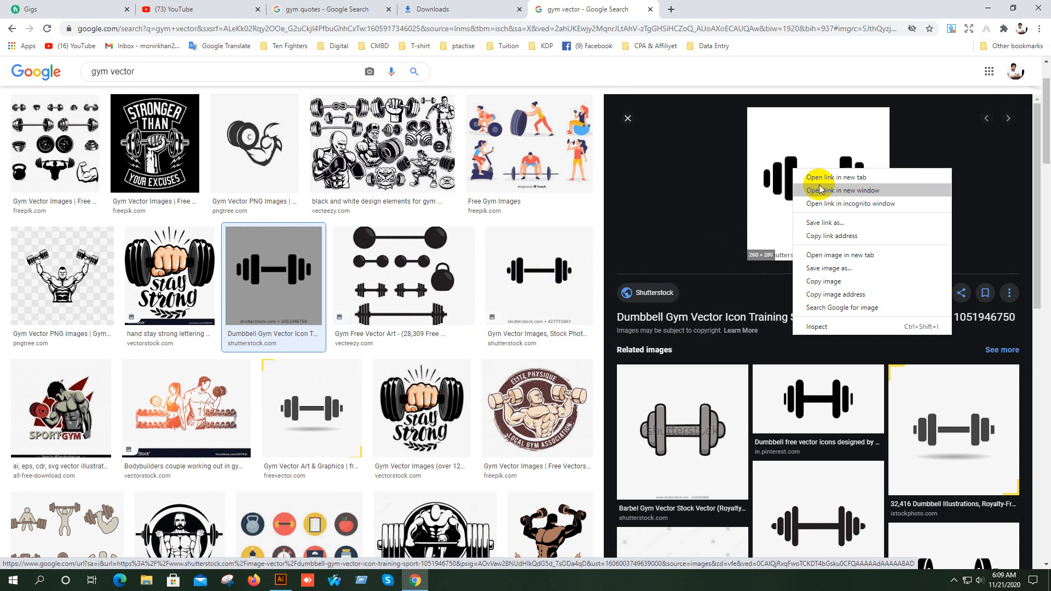
click(800, 177)
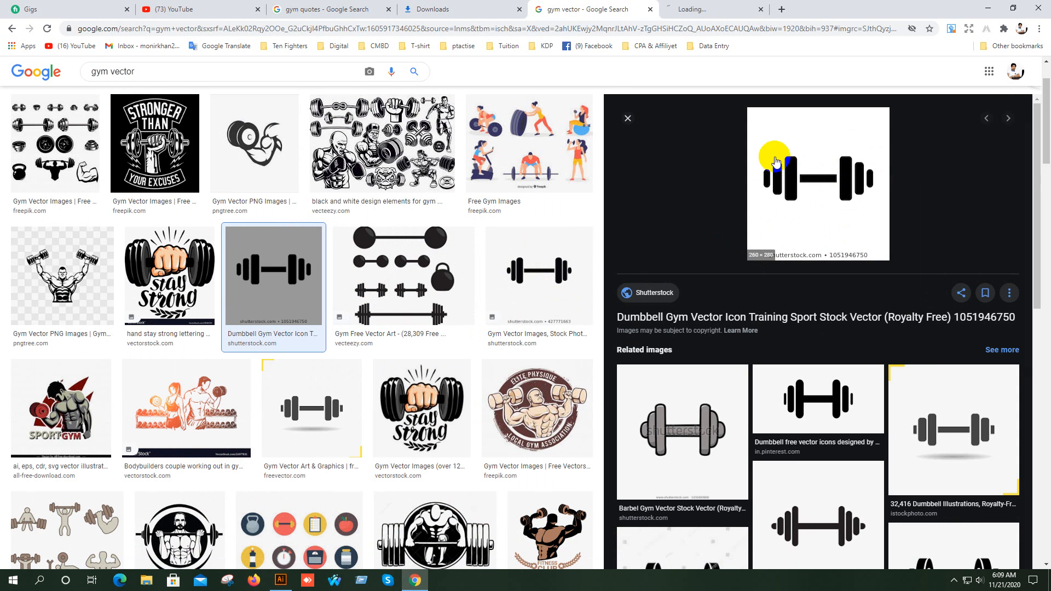
click(708, 11)
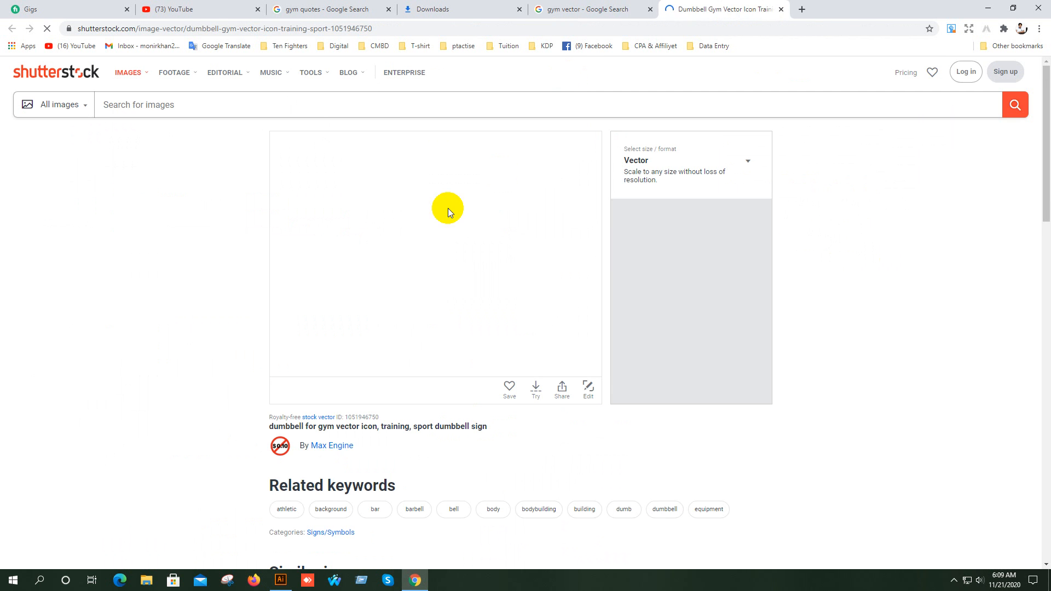
click(588, 9)
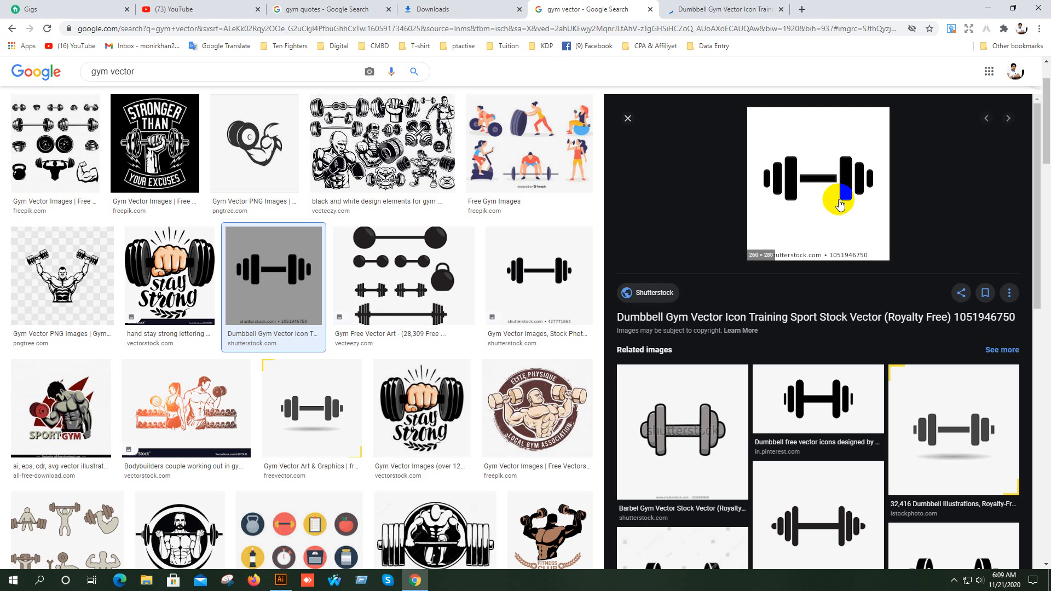
- Copy the dumbbell image from the preview and paste it into the Illustrator document
right_click(804, 168)
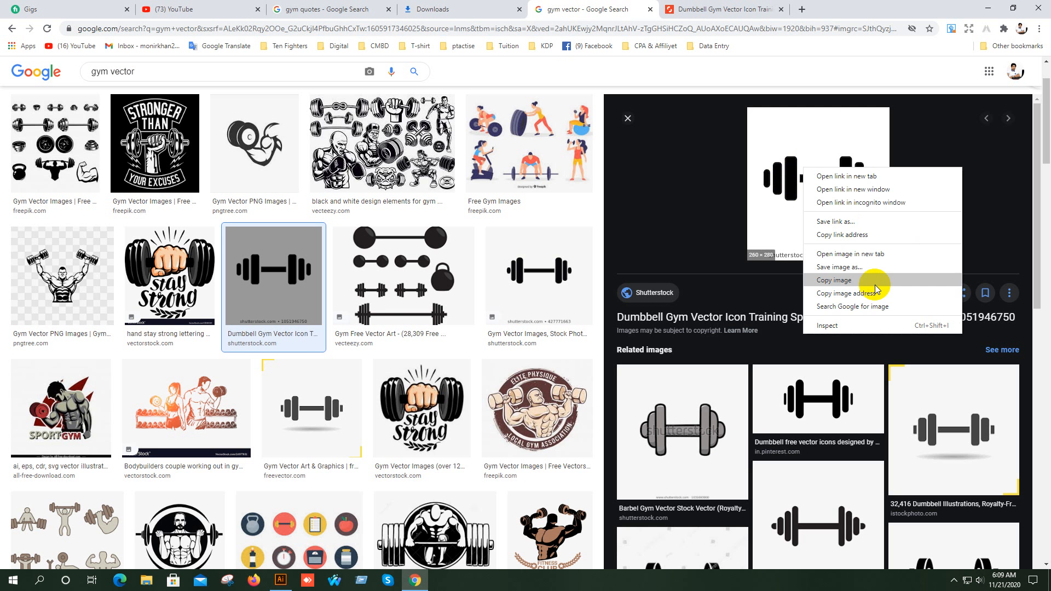
click(865, 283)
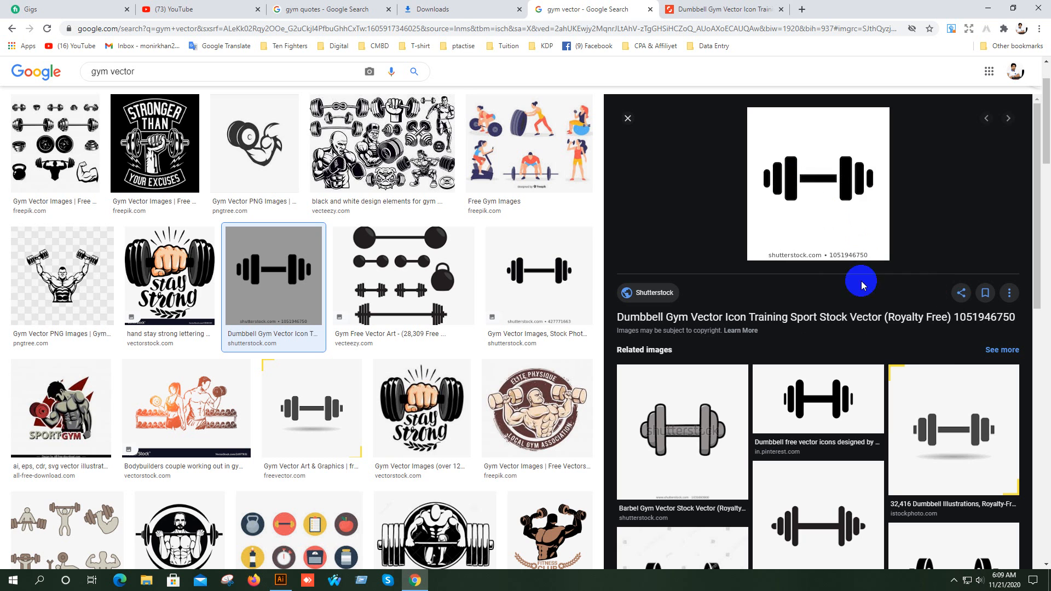
click(280, 580)
key(ctrl+v)
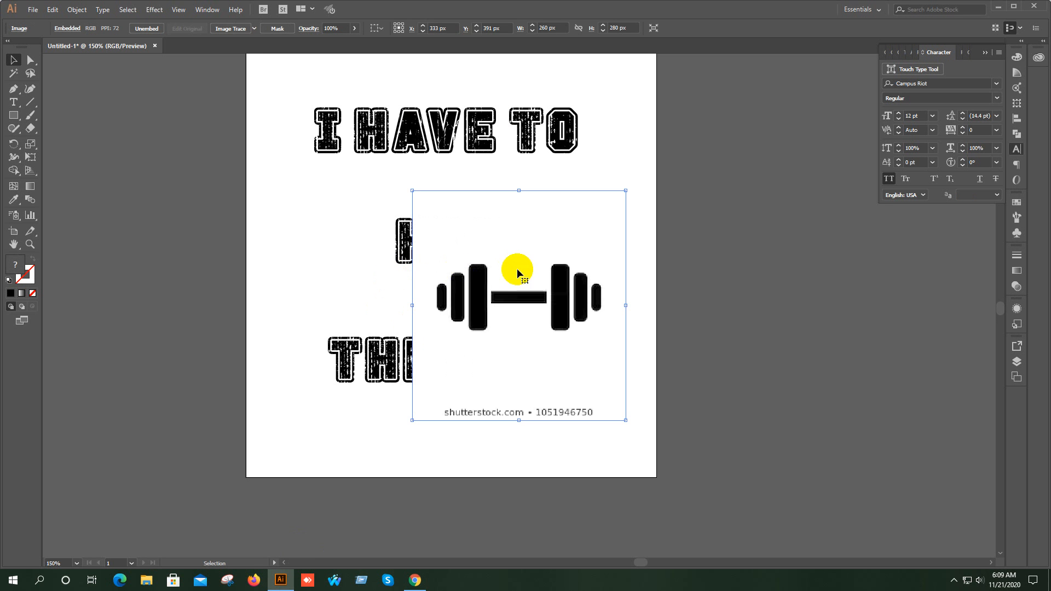
- Move the pasted dumbbell image off the text onto the empty canvas to the right of the artboard
drag(516, 274, 622, 333)
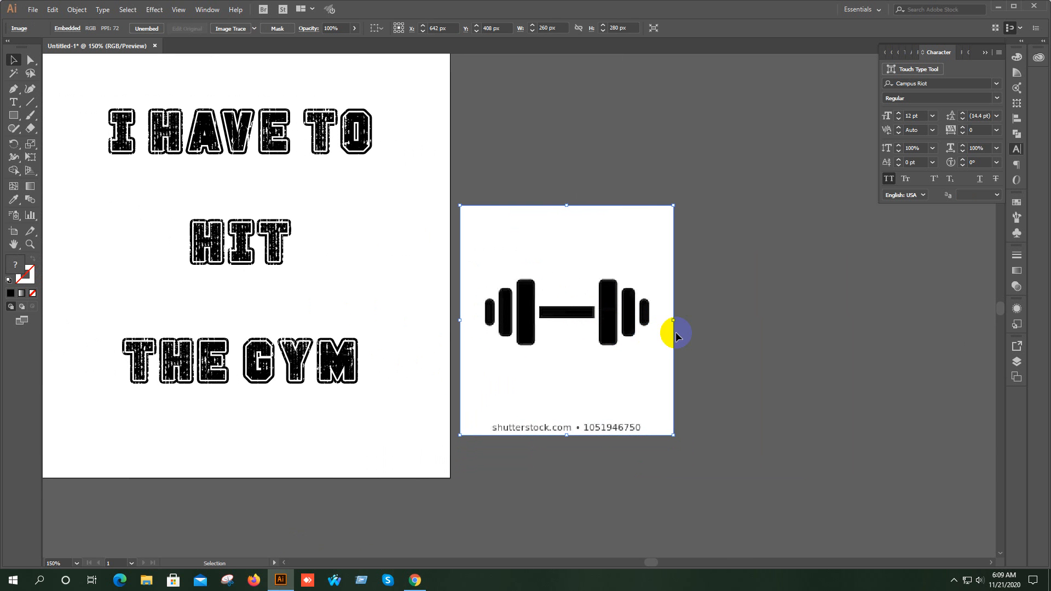
drag(640, 338, 590, 335)
drag(619, 317, 618, 317)
key(space)
drag(677, 325, 618, 319)
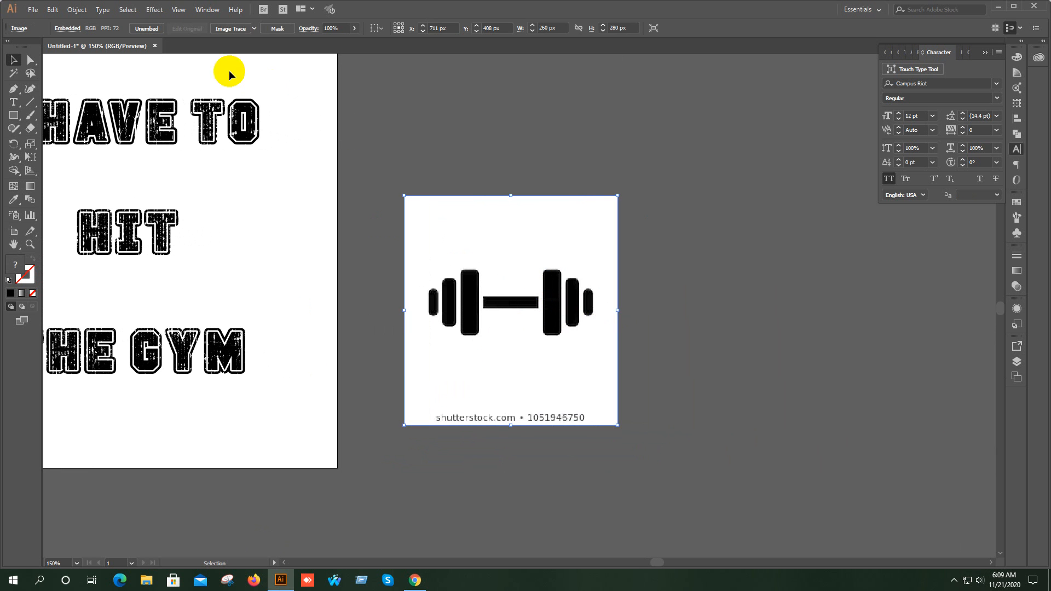
- Image-trace the dumbbell in black and white with threshold 174, noise 38 px and white ignored
click(207, 11)
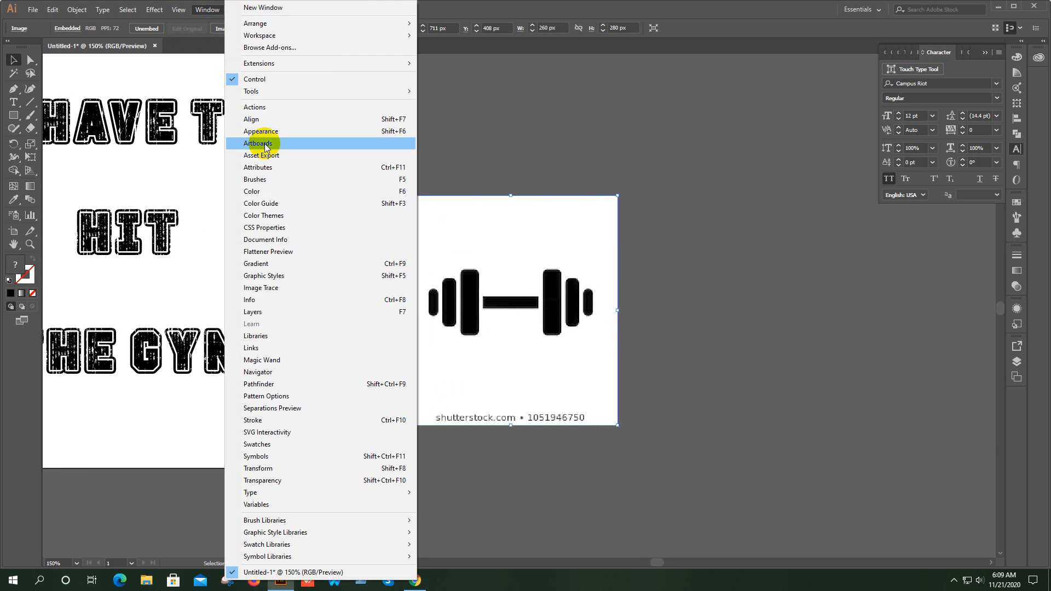
click(294, 287)
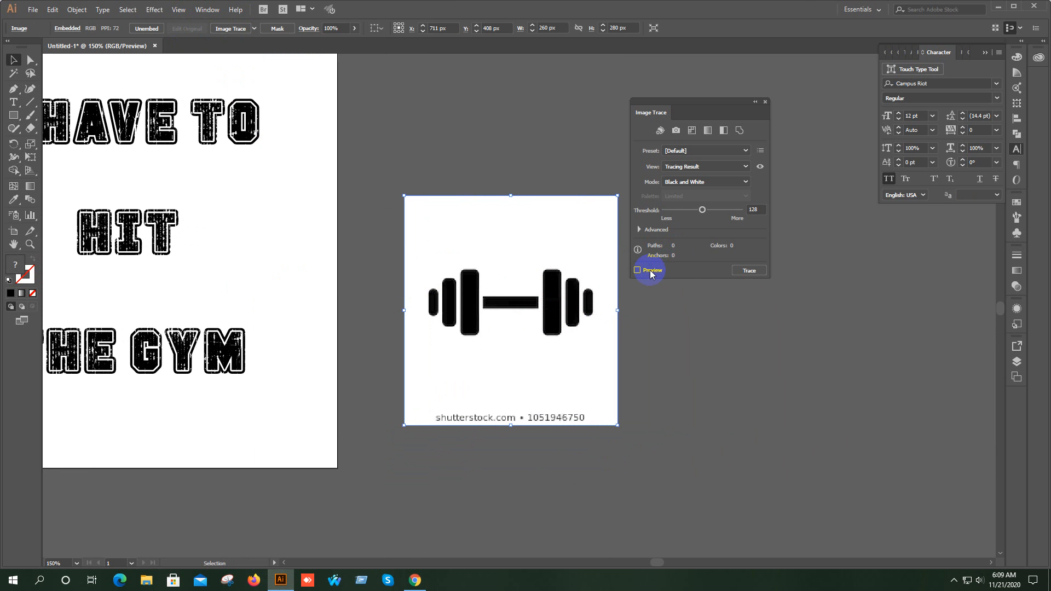
click(641, 230)
click(638, 391)
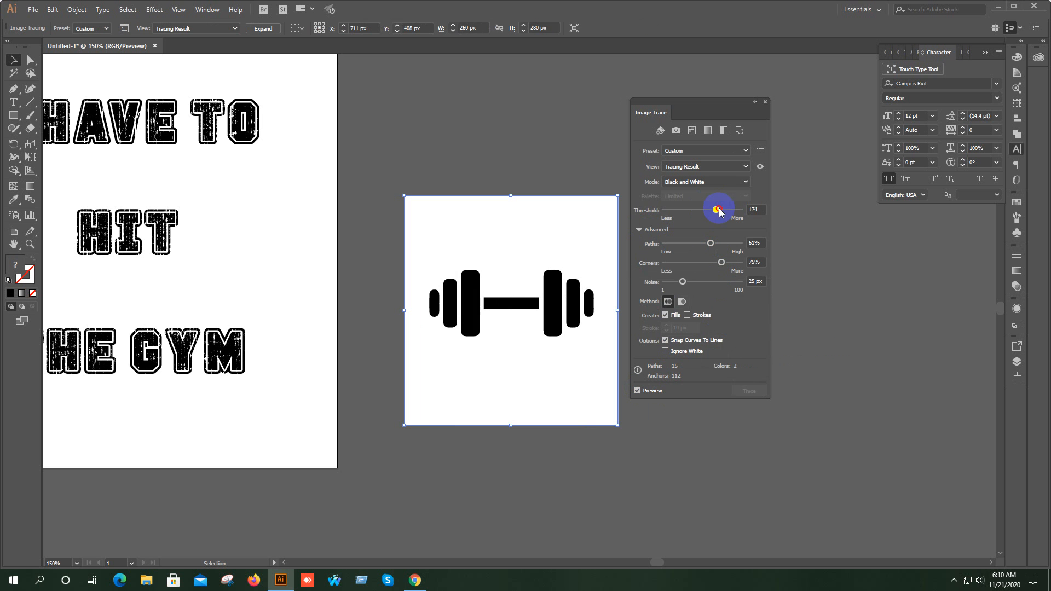
click(684, 301)
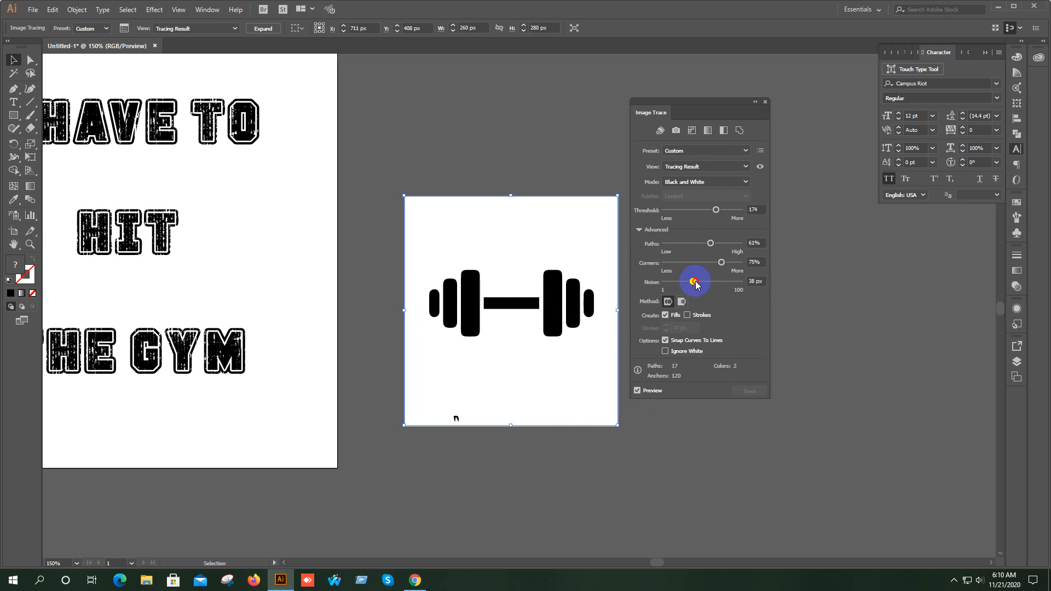
click(666, 352)
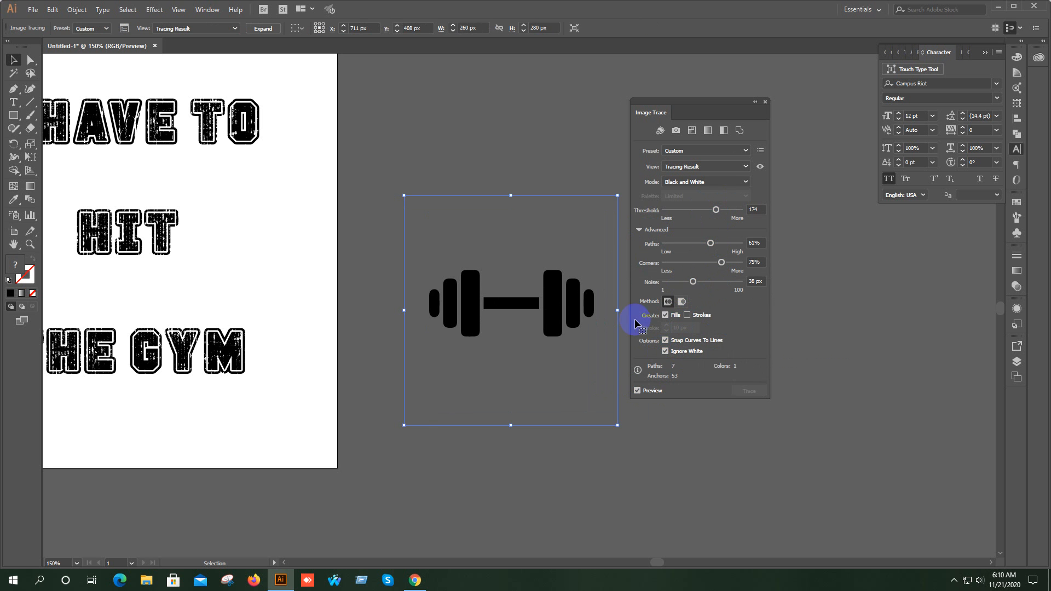
click(765, 102)
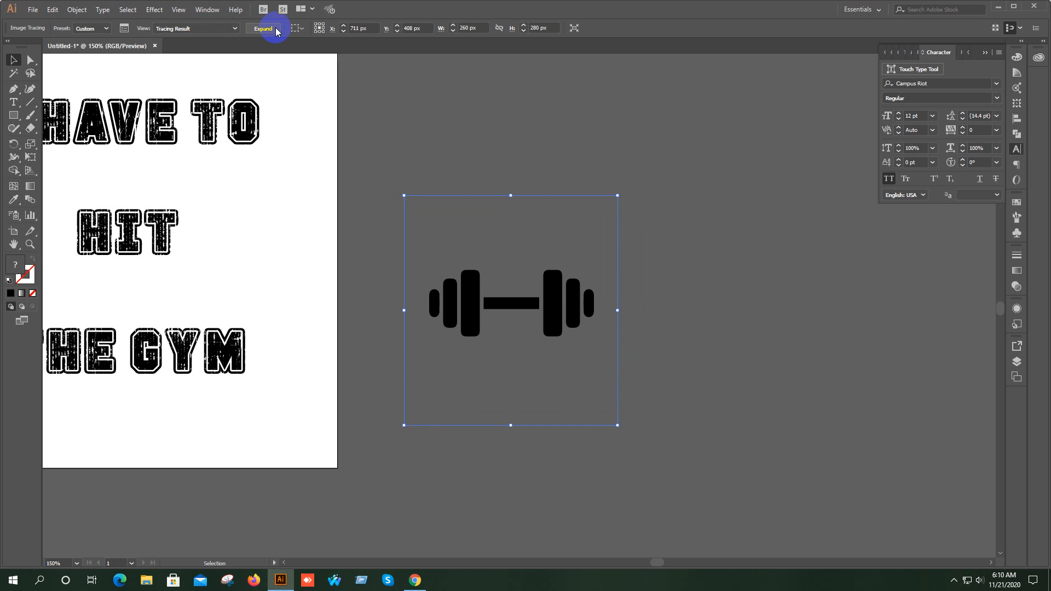
- Expand the traced dumbbell into paths and ungroup it
click(274, 29)
click(466, 252)
key(space)
drag(514, 251, 635, 224)
drag(564, 225, 648, 316)
right_click(662, 289)
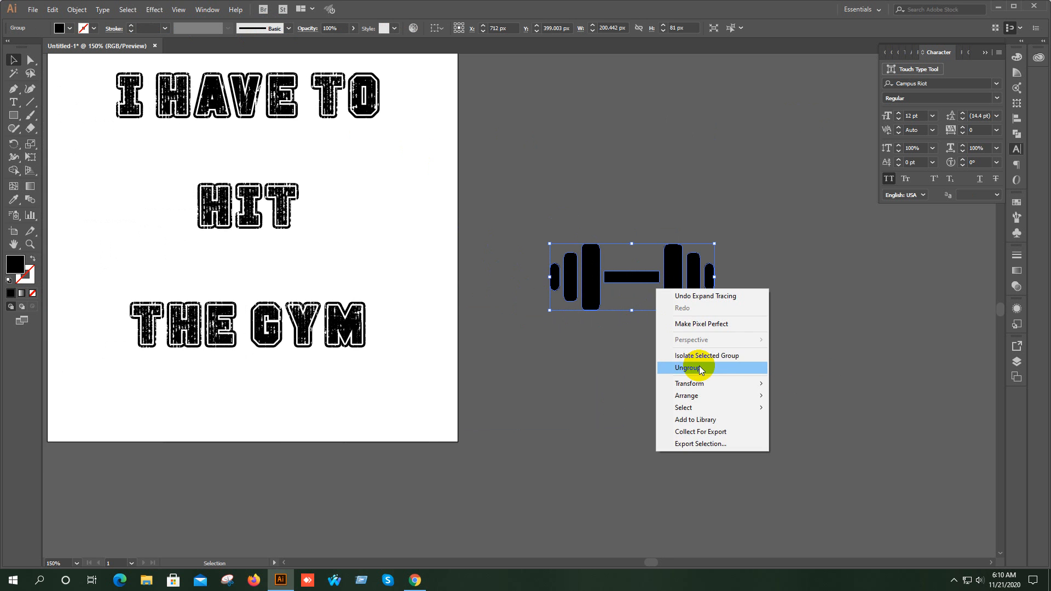
click(698, 364)
- Delete the dumbbell's central bar, keeping the weight plates at both ends
click(728, 305)
click(637, 296)
key(Delete)
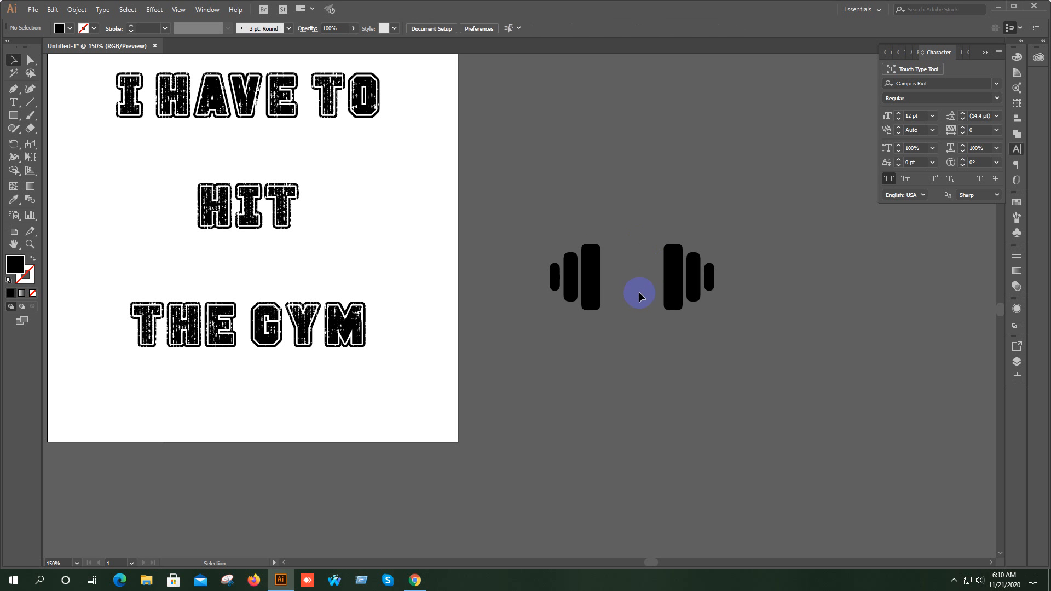
- Place the dumbbell plates on either side of "HIT" and enlarge them together to about 310 by 125 px
drag(736, 333, 734, 331)
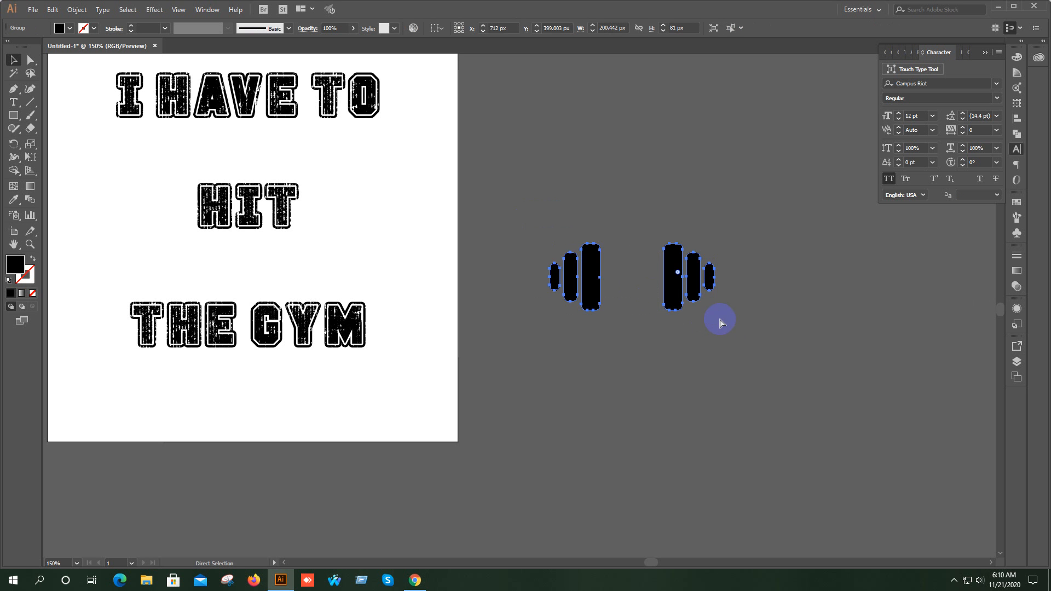
drag(678, 274, 283, 203)
drag(311, 222, 451, 251)
drag(459, 200, 490, 174)
drag(452, 254, 464, 280)
drag(501, 212, 512, 198)
drag(510, 285, 498, 266)
mouse_move(436, 245)
mouse_down()
mouse_move(462, 240)
mouse_move(450, 238)
mouse_up()
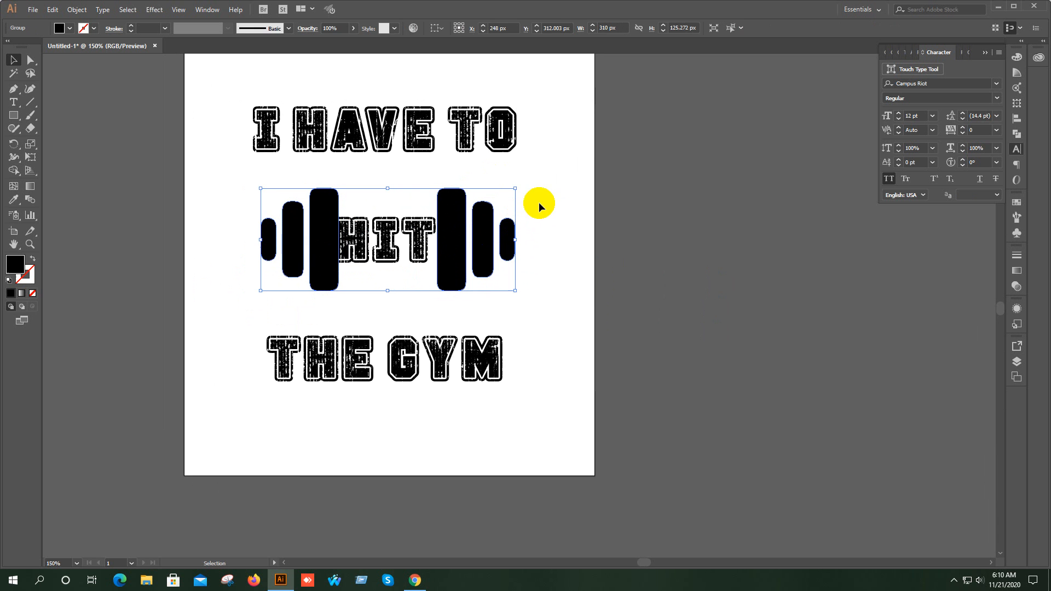
- Select "HIT" together with the dumbbell plates and align them to their horizontal centre
shift+click(356, 270)
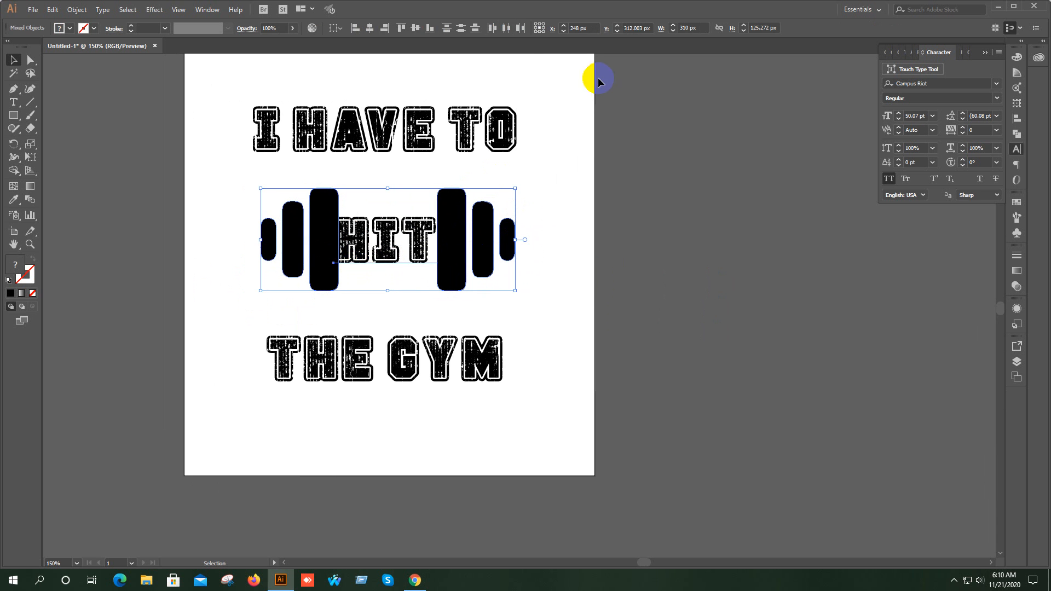
click(371, 28)
click(707, 284)
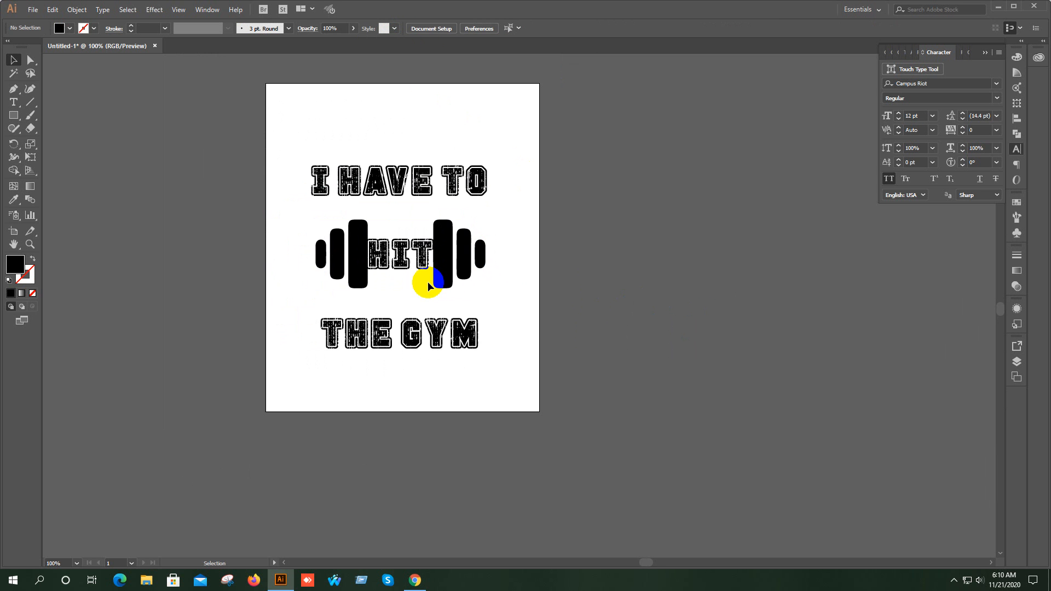
- Delete the dumbbell plates on both sides of "HIT"
key(ctrl+plus)
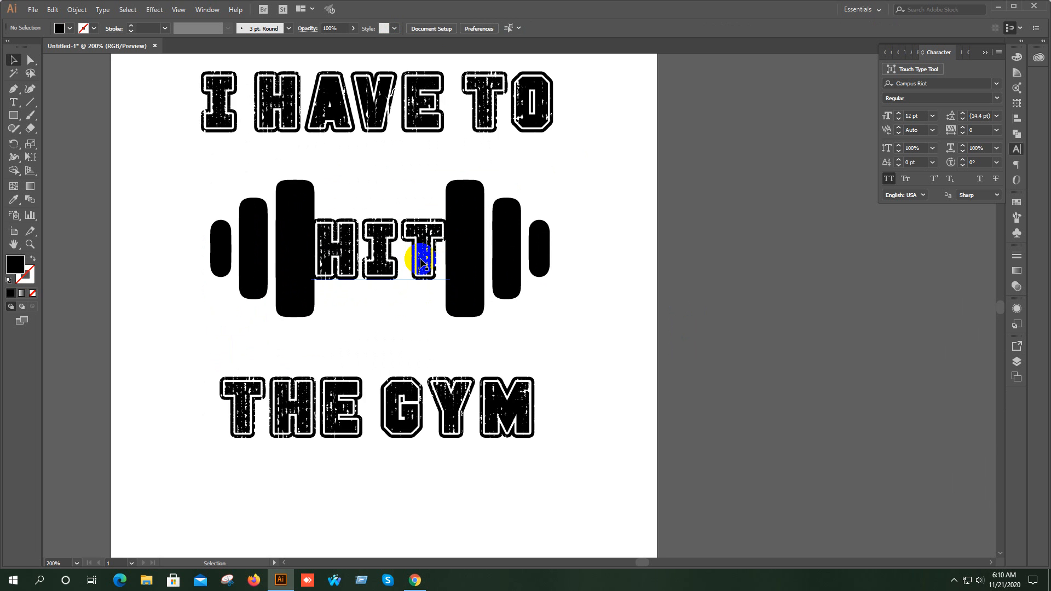
scroll(422, 264, down, 2)
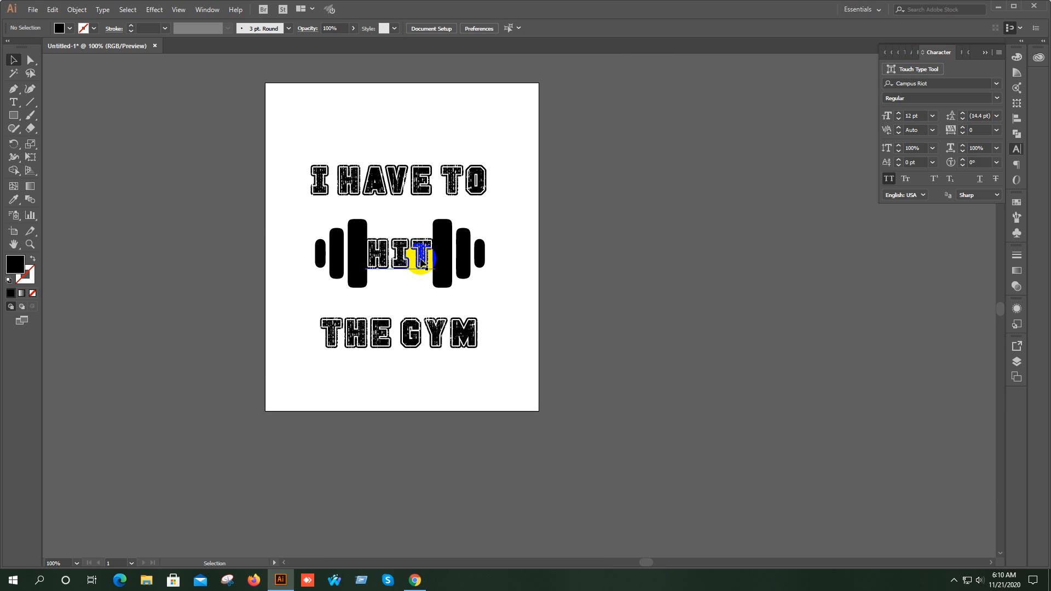
scroll(422, 264, up, 1)
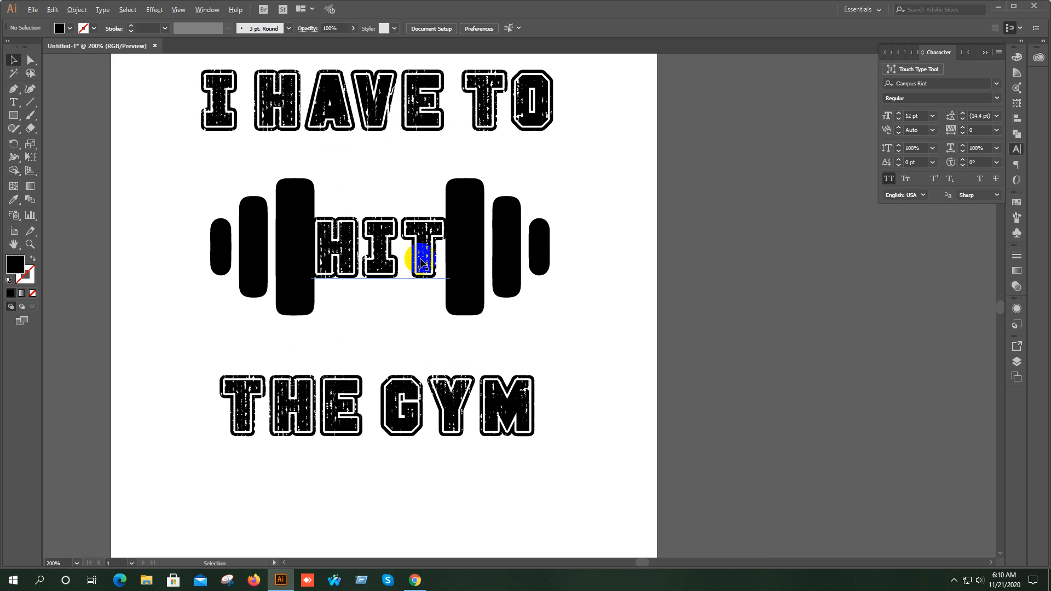
click(469, 237)
key(Delete)
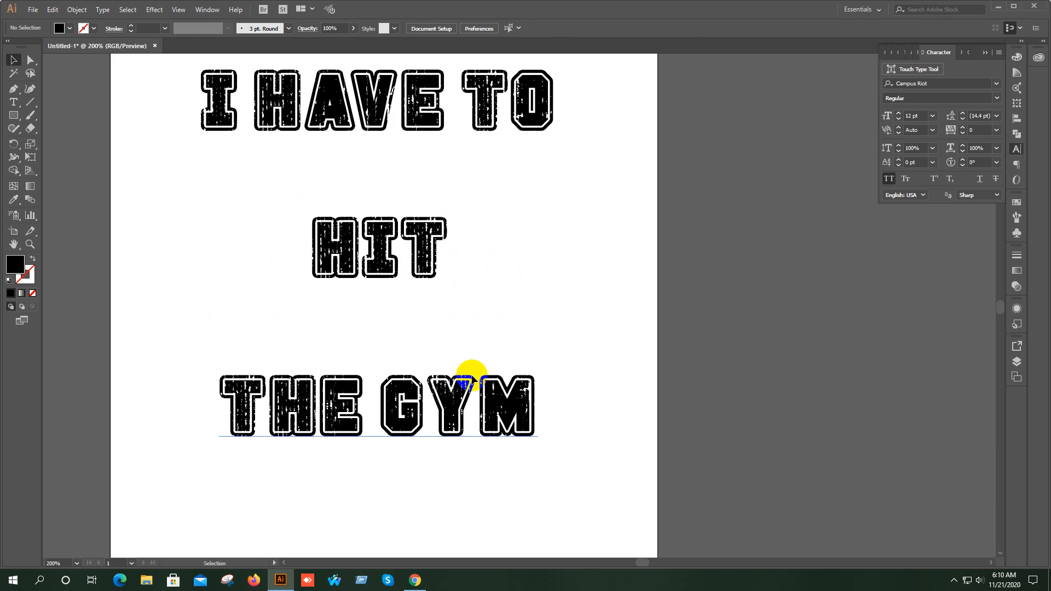
- Switch to Chrome and preview the Depositphotos gym graphics image with barbells and weight plates from the "gym vector" image results
click(437, 585)
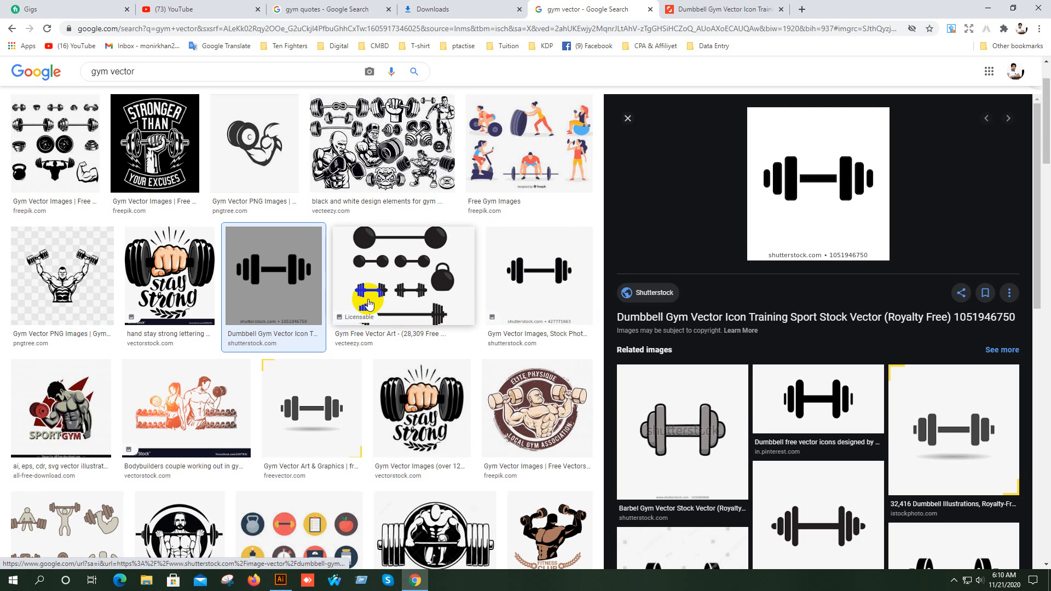
scroll(421, 301, down, 7)
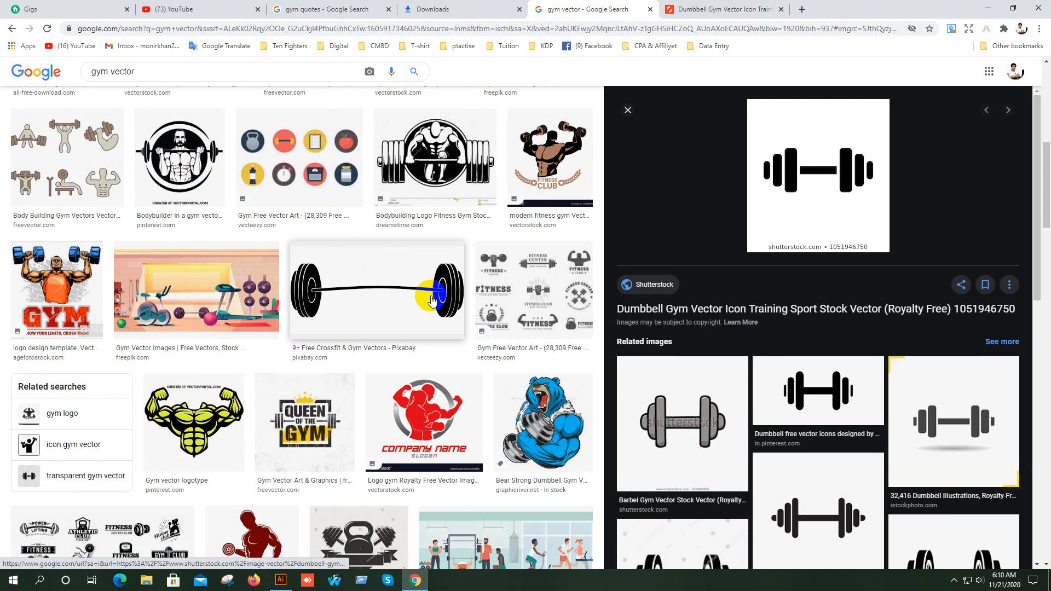
scroll(433, 301, down, 6)
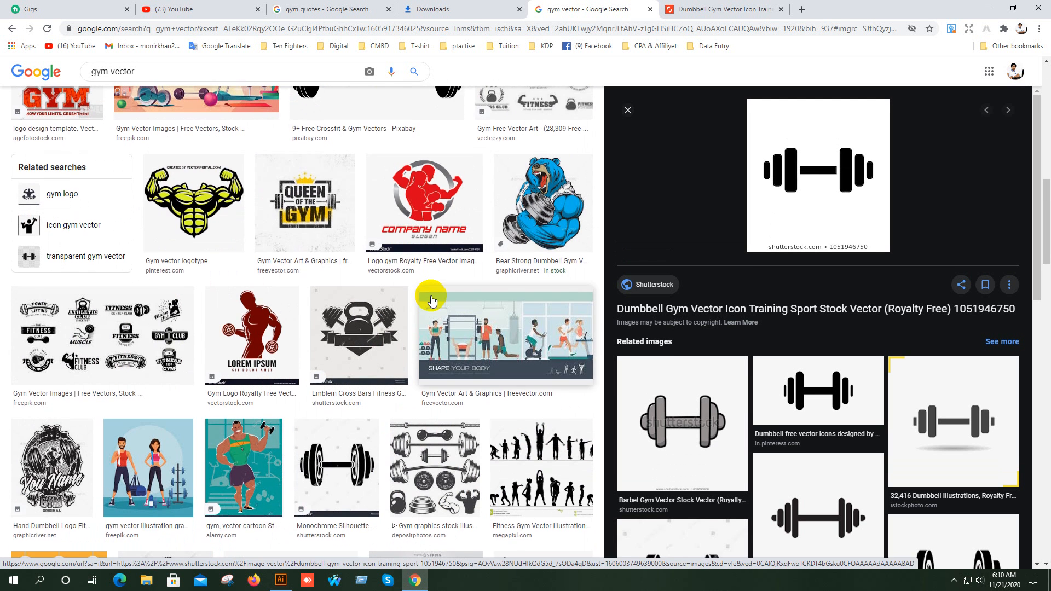
scroll(459, 368, up, 2)
scroll(460, 371, down, 5)
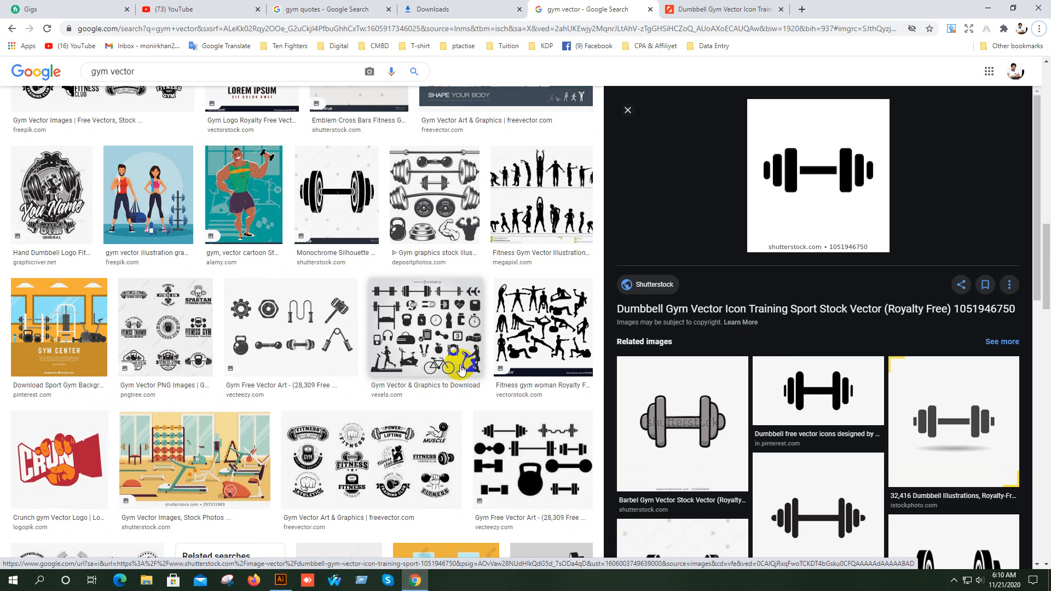
click(433, 200)
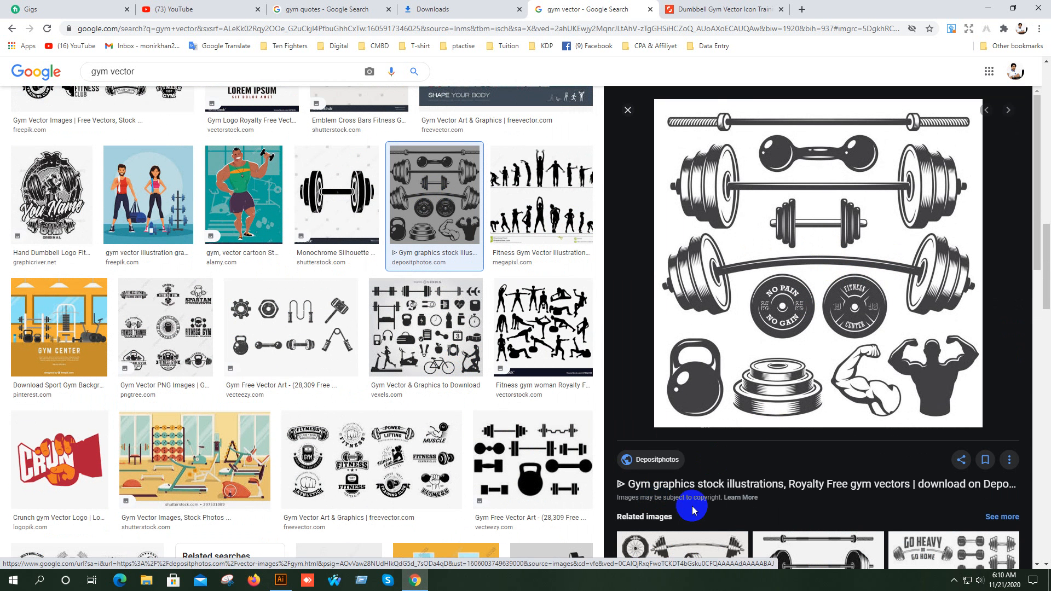
- Open the previewed image's Depositphotos source page in a new tab and view it
right_click(790, 243)
click(827, 247)
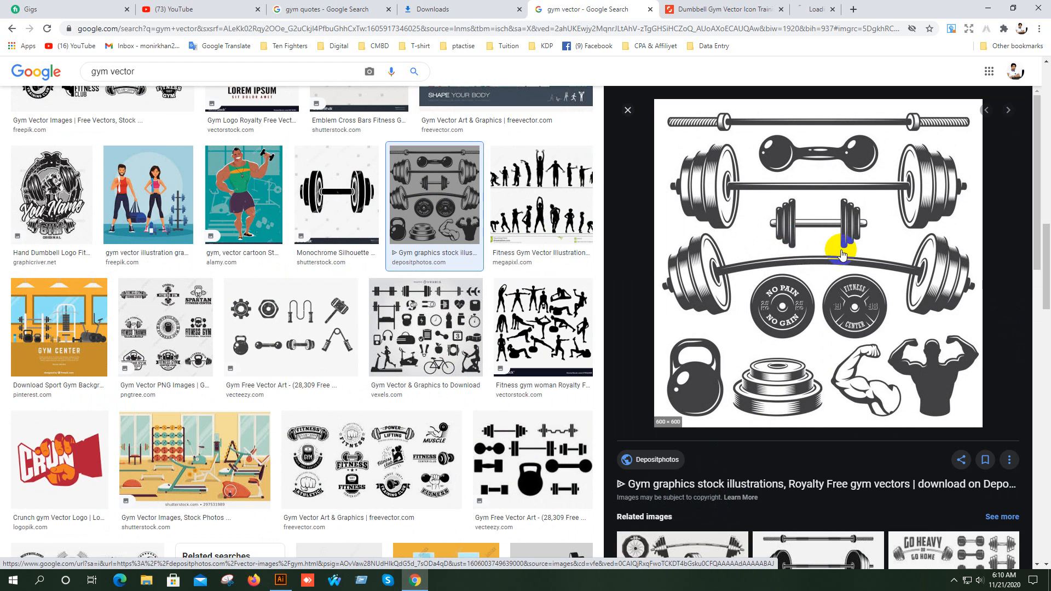
click(841, 5)
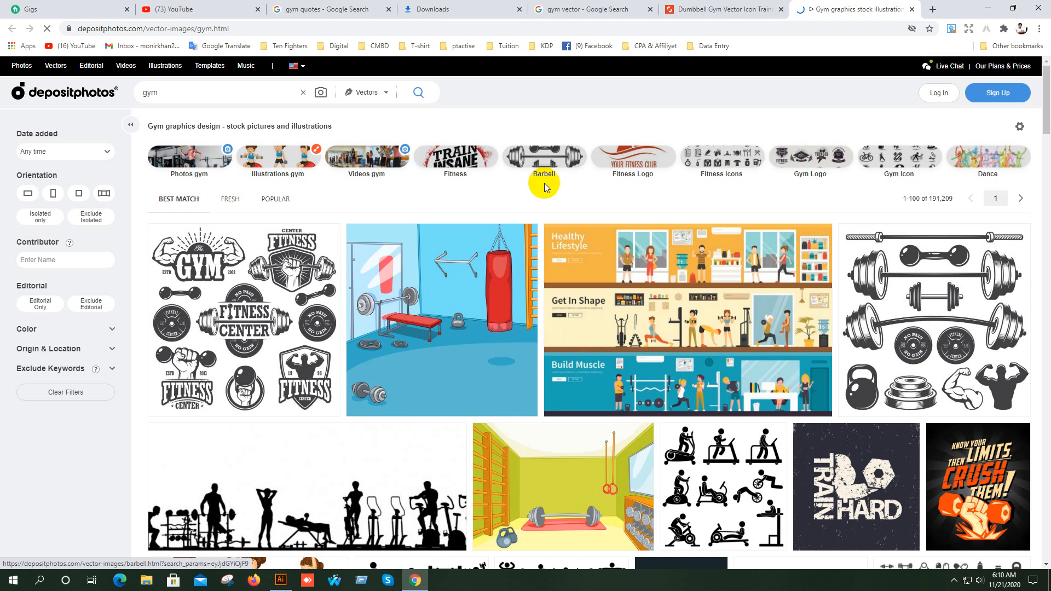
- Open the monochrome fitness emblems and vintage fitness elements illustrations in separate tabs and view the emblems page
right_click(232, 297)
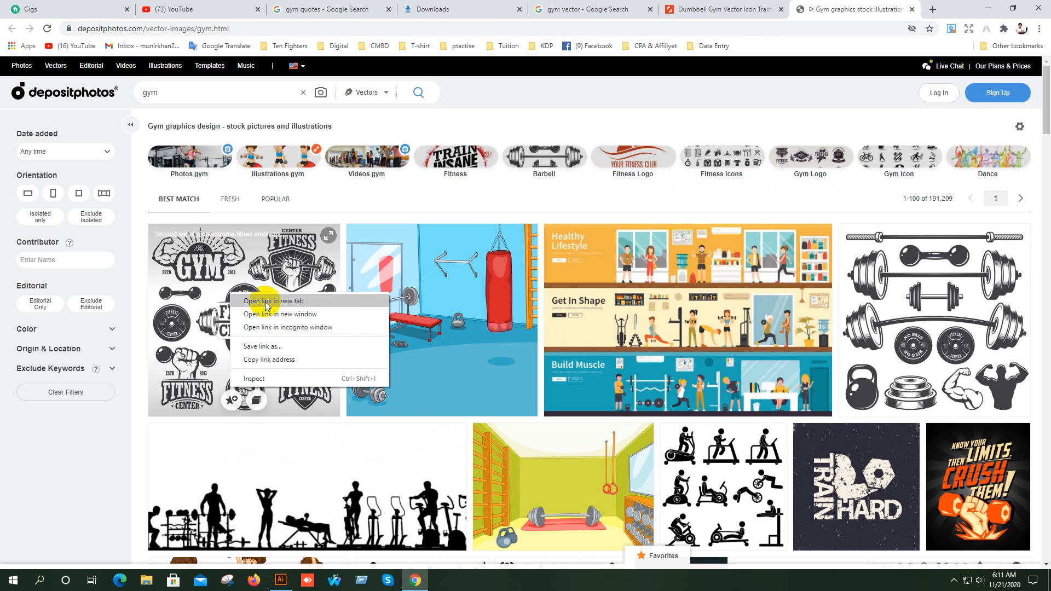
click(257, 302)
click(850, 5)
click(763, 8)
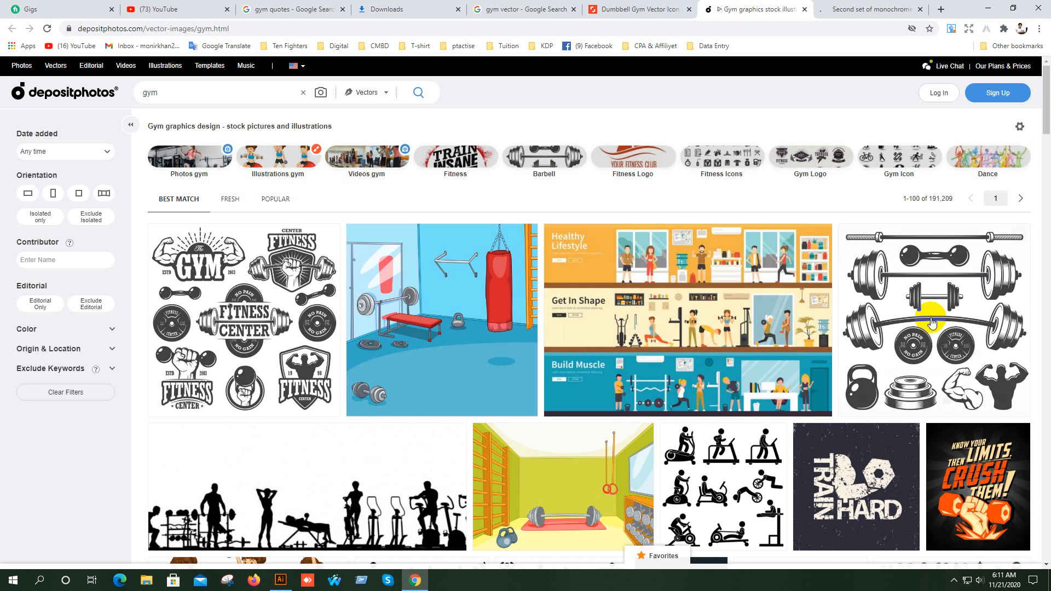
right_click(933, 313)
click(950, 324)
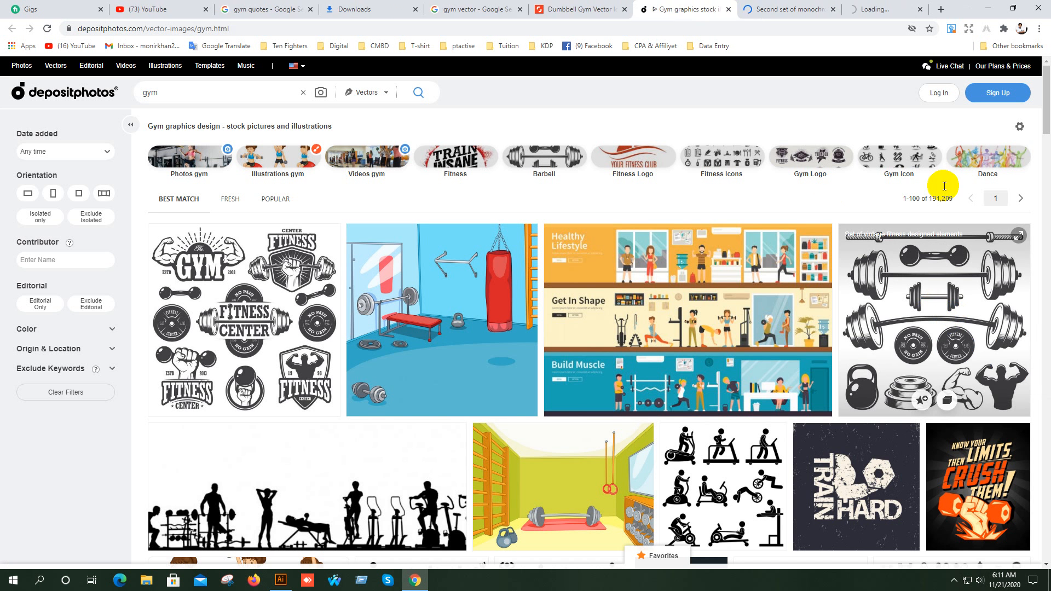
click(765, 5)
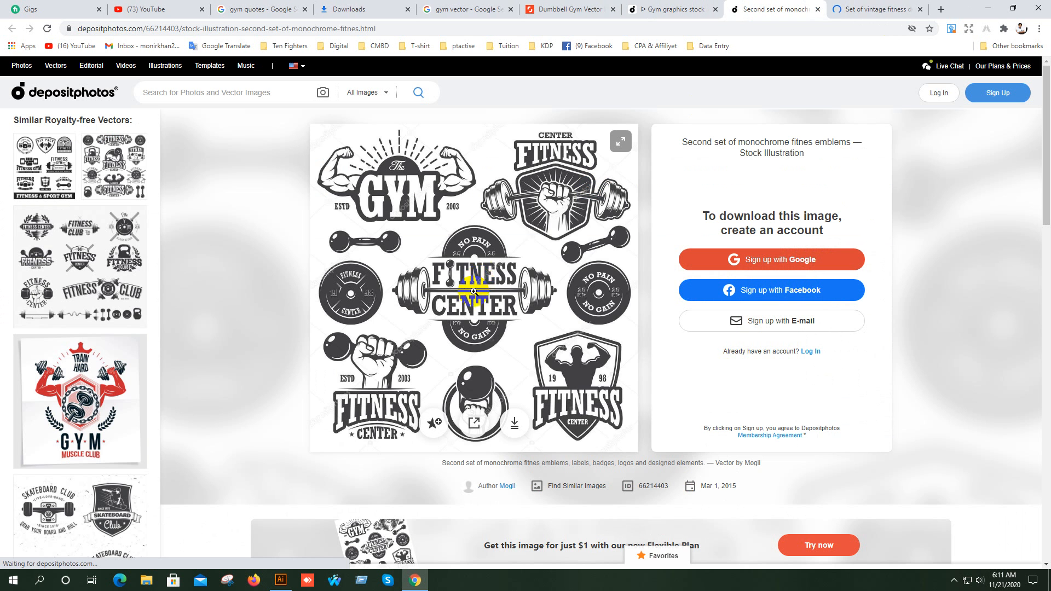
- Open the monochrome fitness emblems image by itself in a new tab and view it full size
right_click(486, 225)
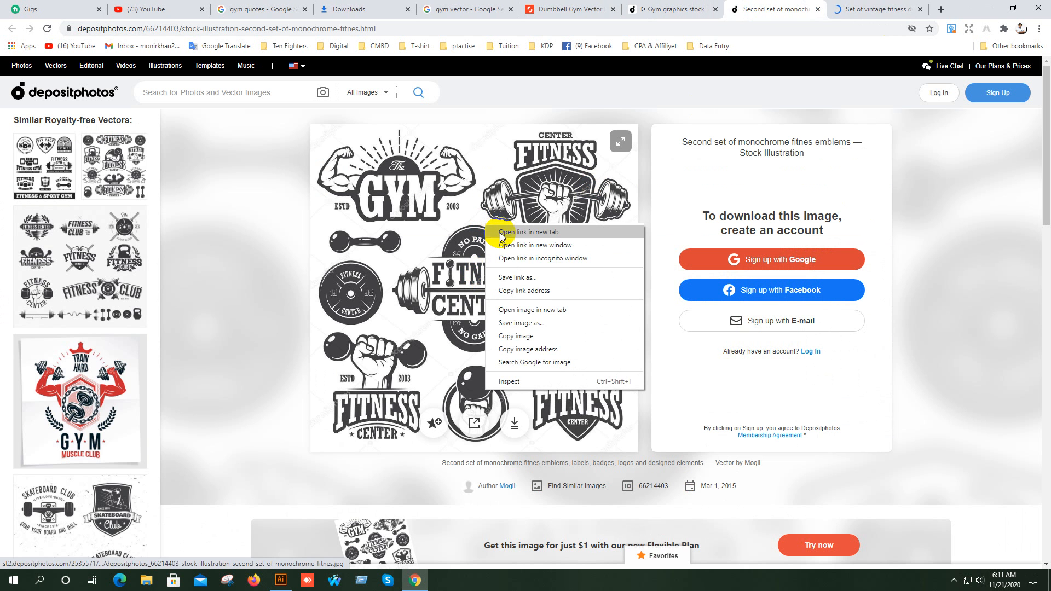
click(526, 310)
click(791, 9)
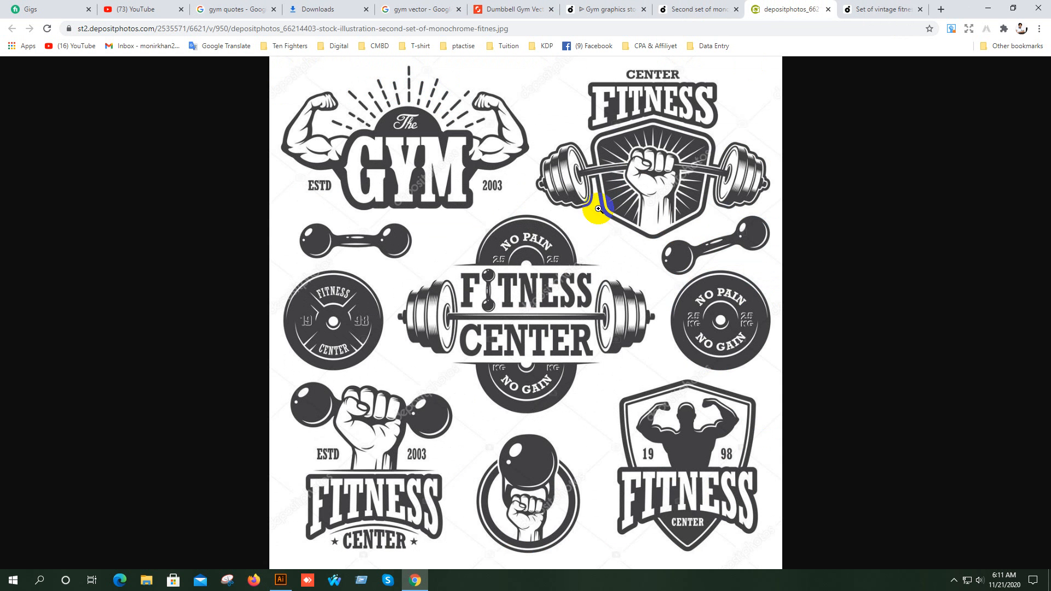
right_click(538, 218)
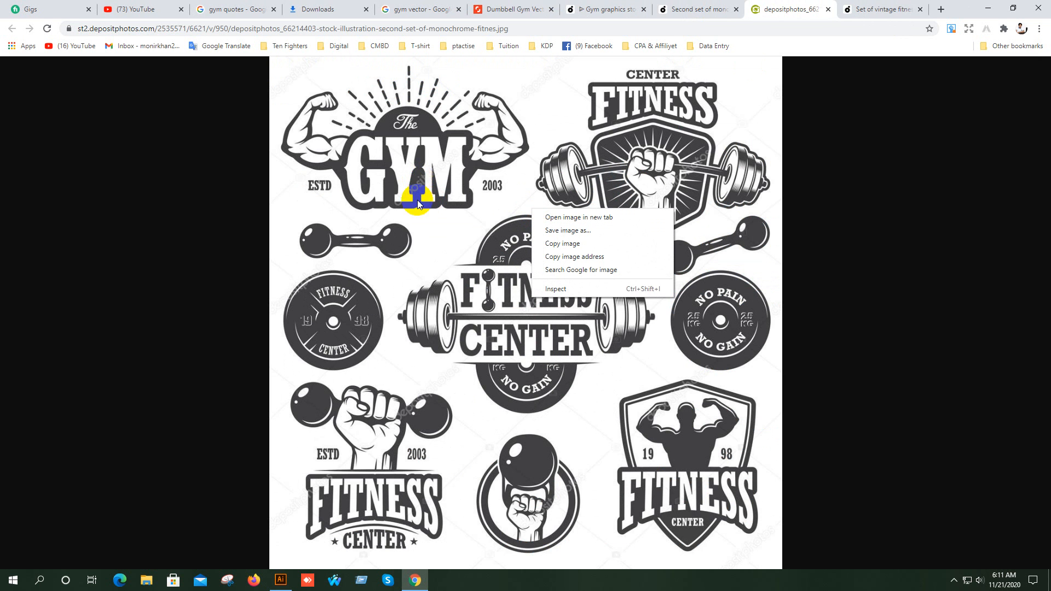
- Review the emblems page and the vintage fitness elements page, and return to the Depositphotos gym results
click(713, 6)
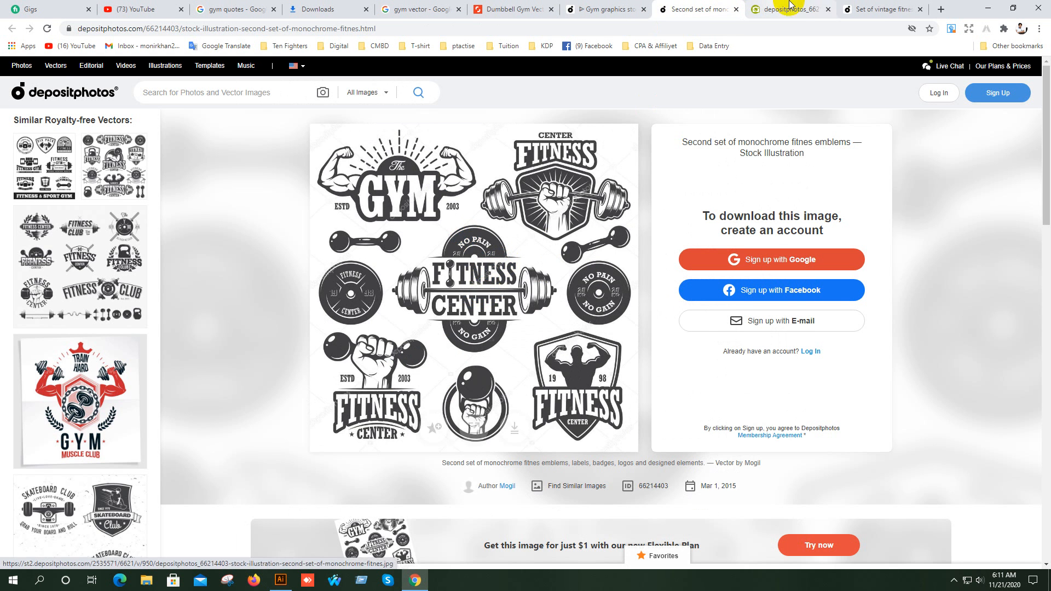
click(857, 9)
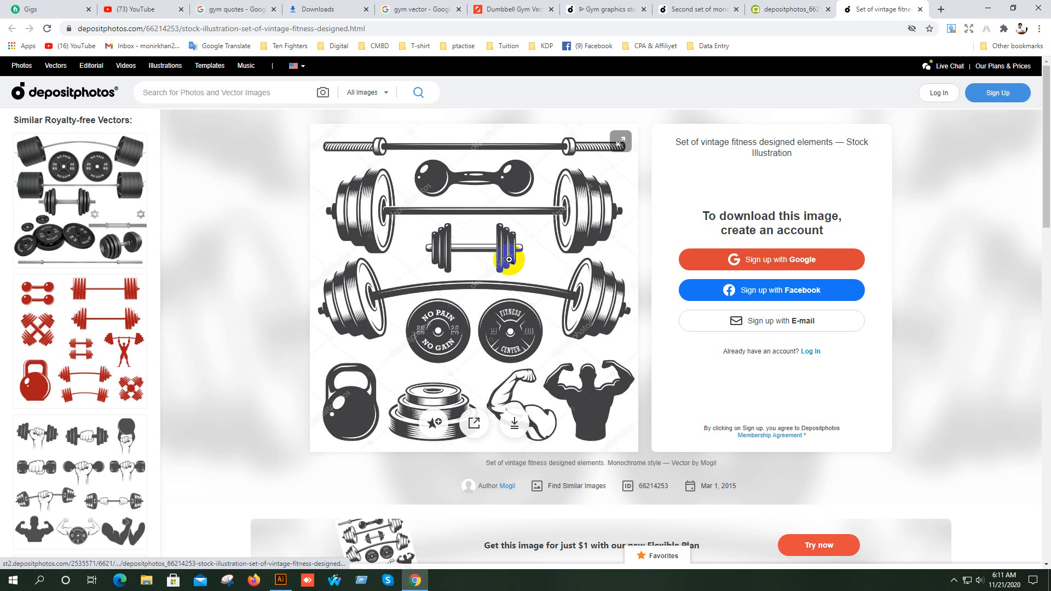
click(606, 9)
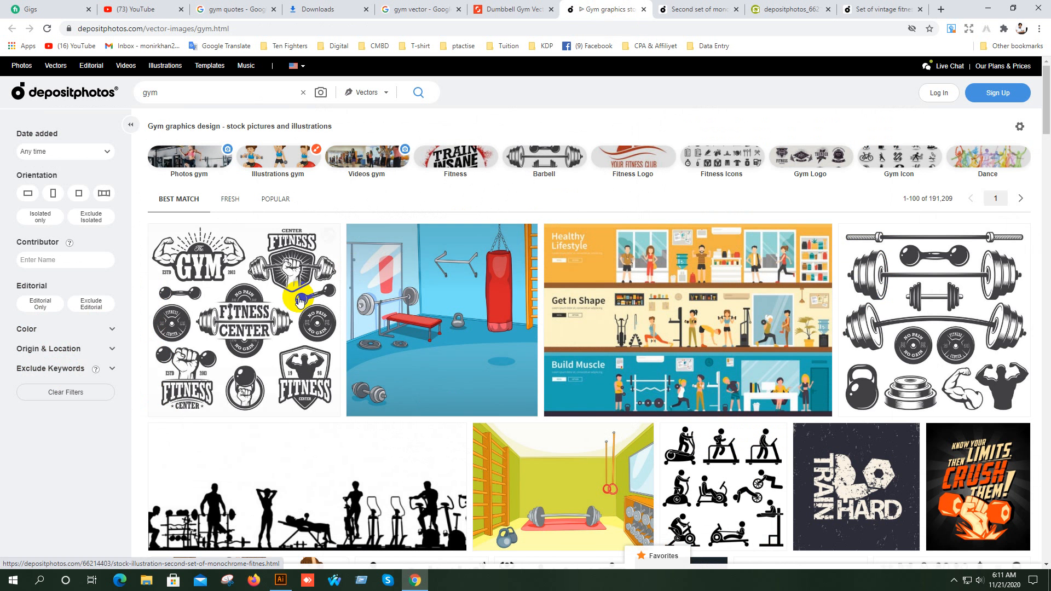
- Try to save the vintage fitness elements illustration directly from the Depositphotos gym results
right_click(236, 290)
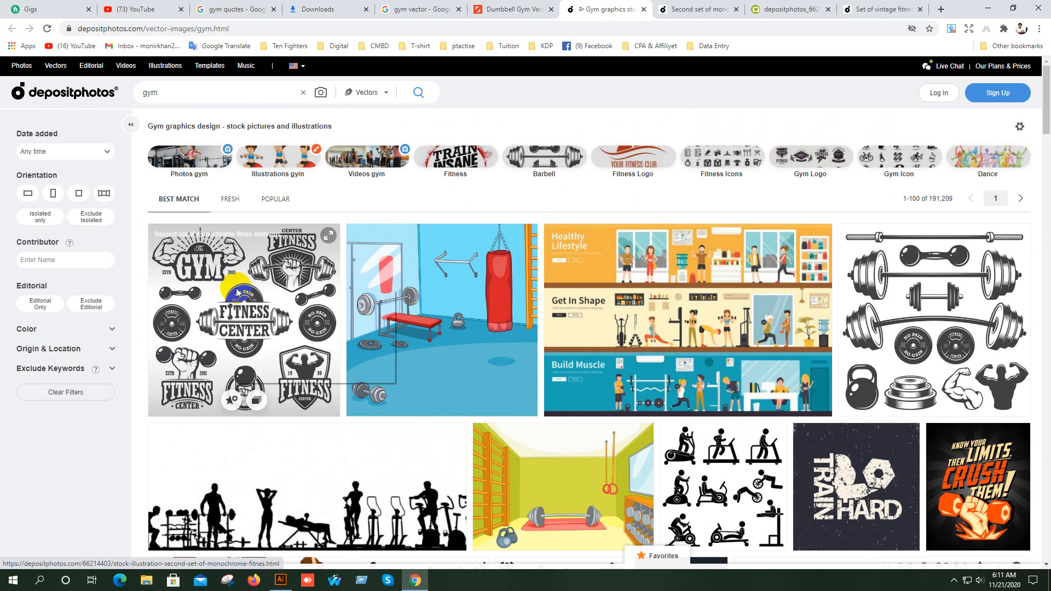
right_click(925, 278)
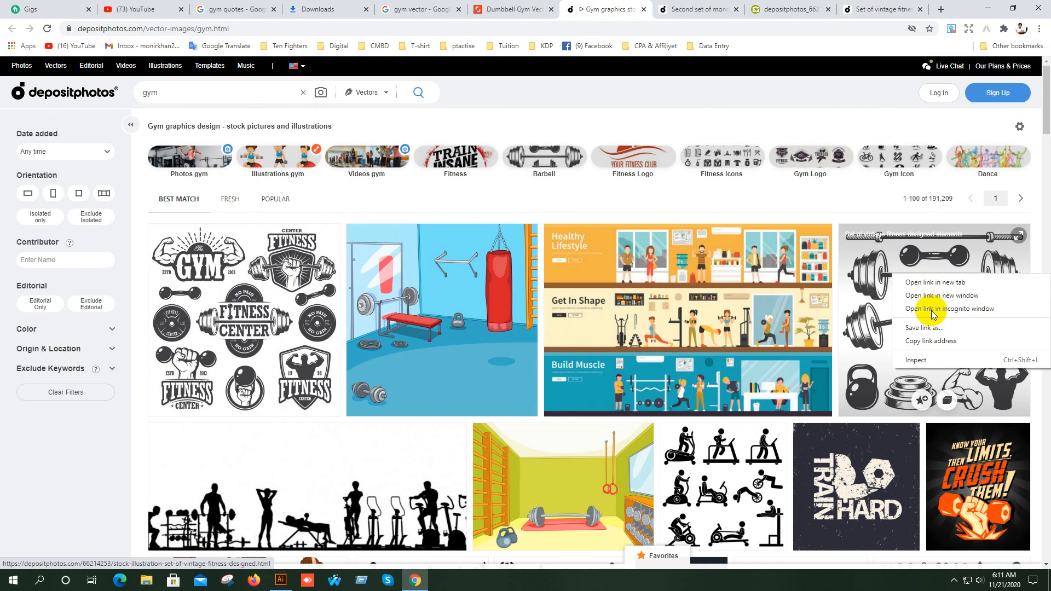
click(879, 268)
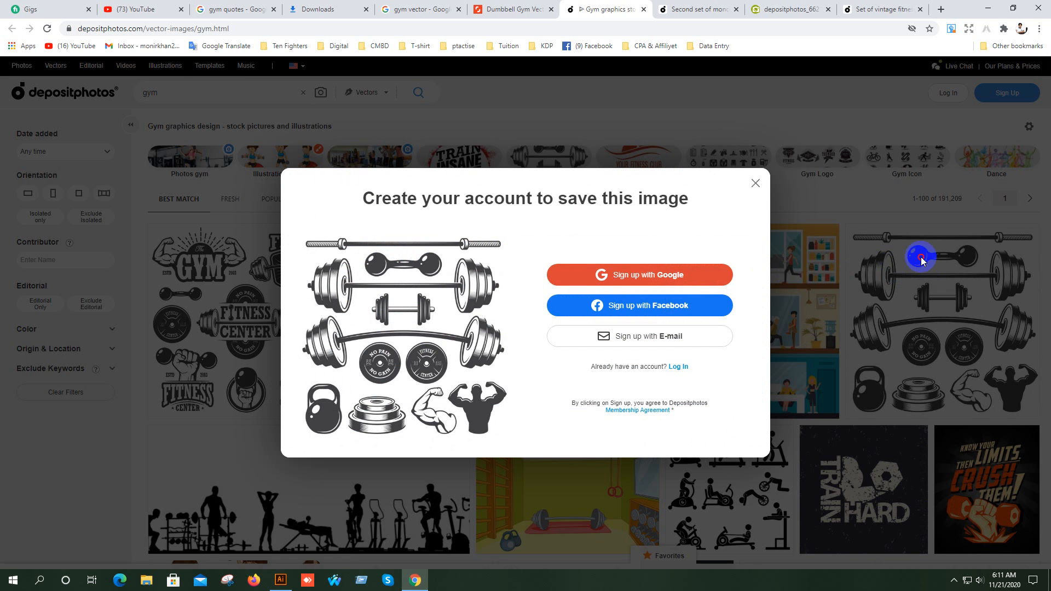
click(920, 258)
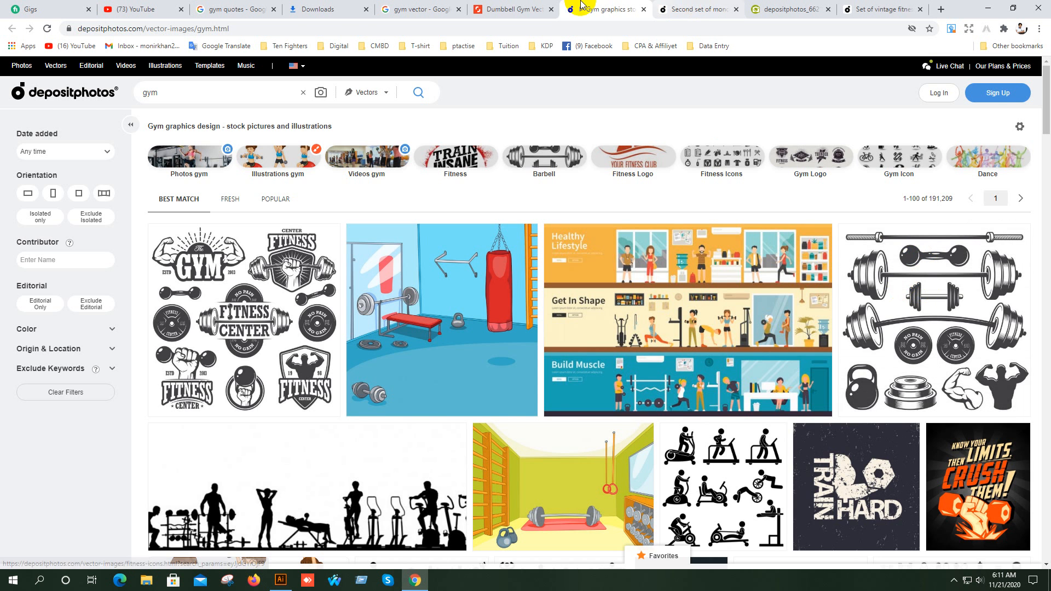
click(509, 9)
click(595, 9)
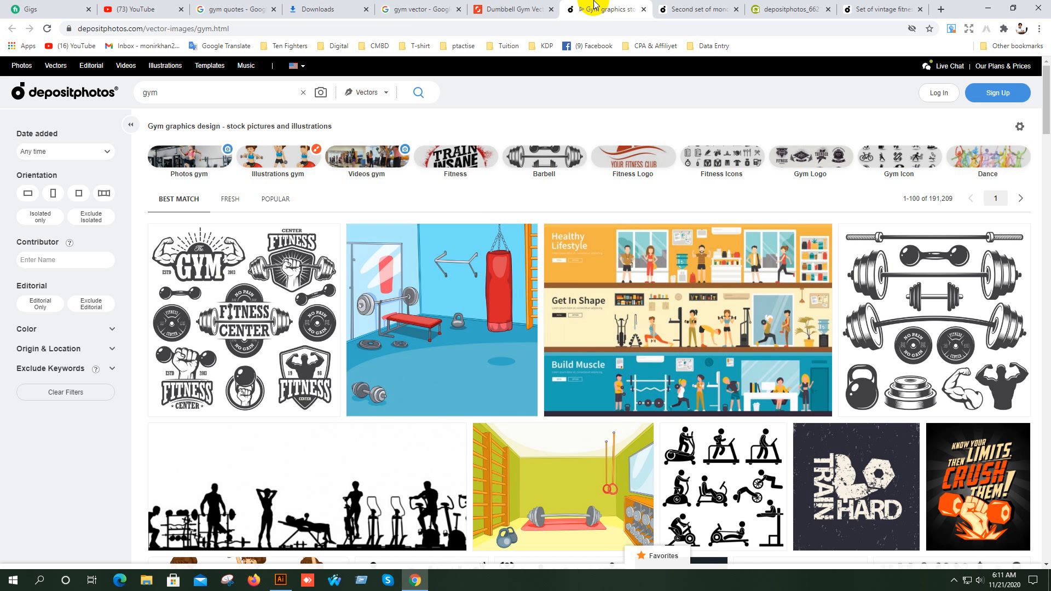
- Save the barbell and weight plates image from the Google Images preview to the Desktop as a JPEG named "hngh"
click(501, 9)
click(430, 10)
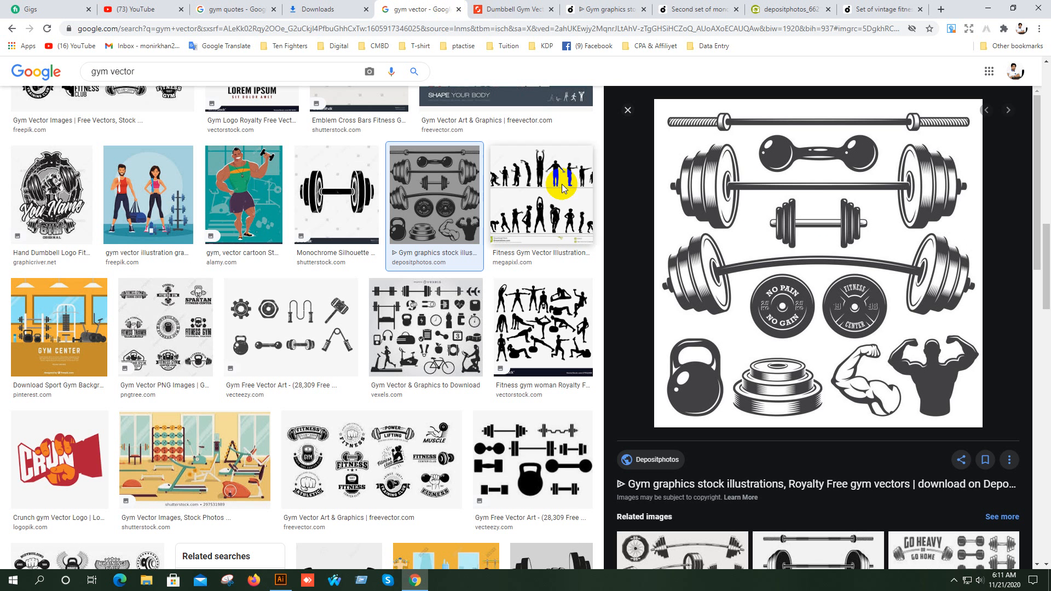
right_click(813, 194)
click(845, 297)
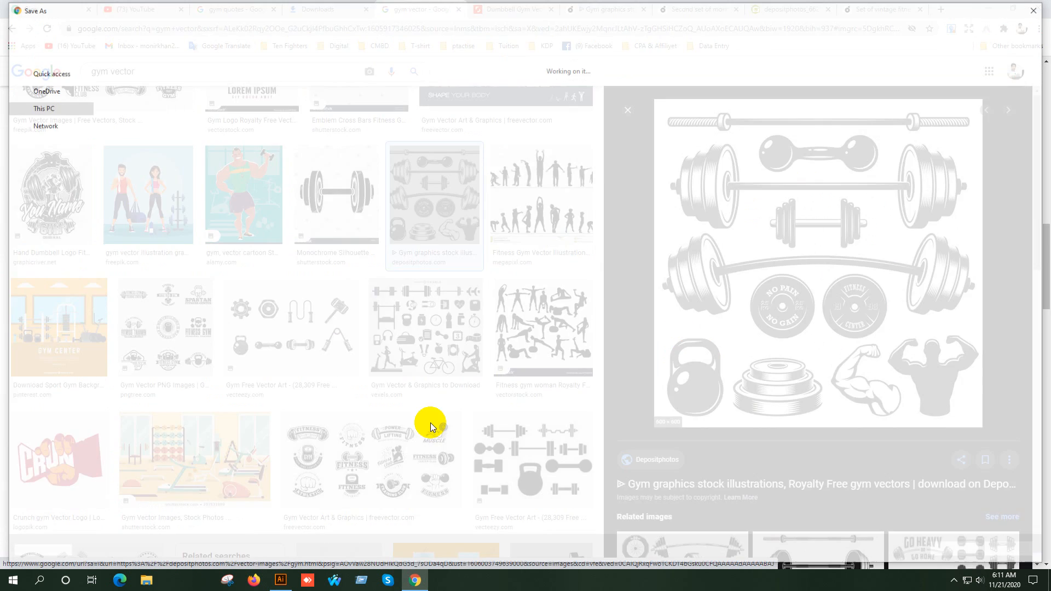
text(hngh)
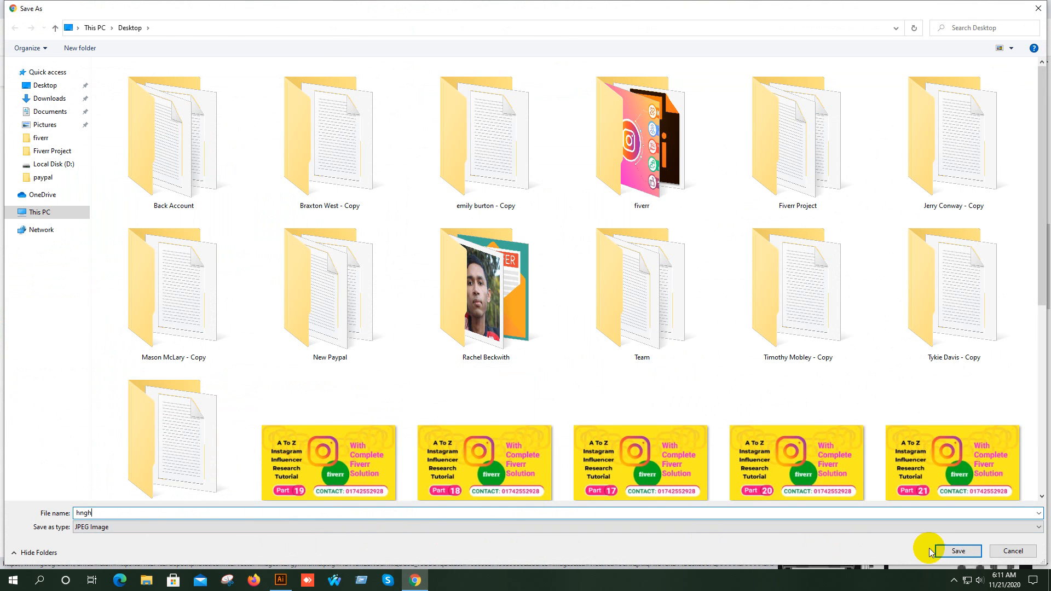
click(947, 551)
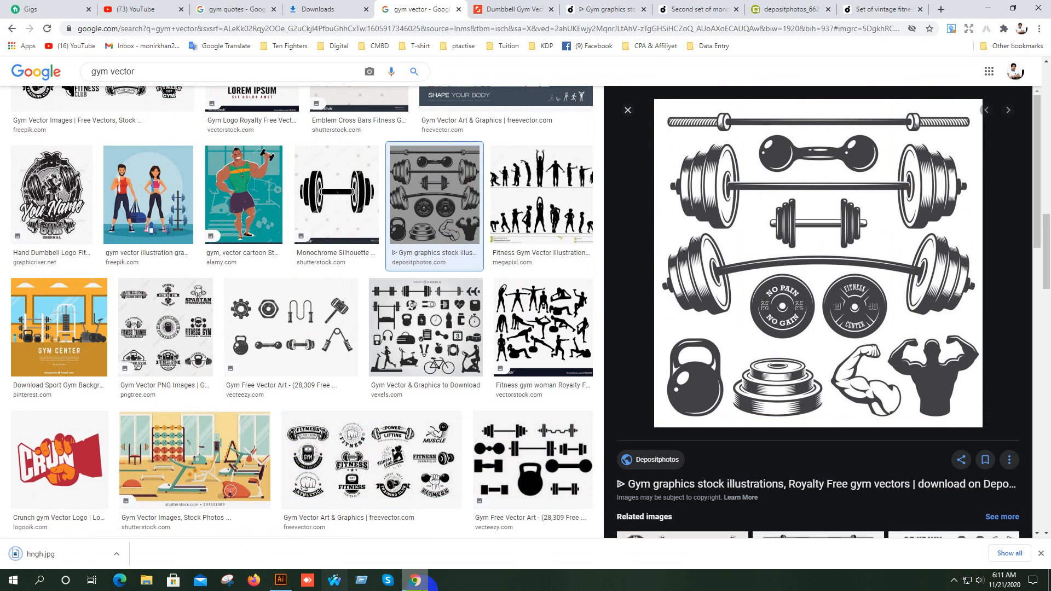
- Switch to Illustrator and start opening a file, browsing the Desktop folder for the saved gym image
click(280, 580)
click(33, 10)
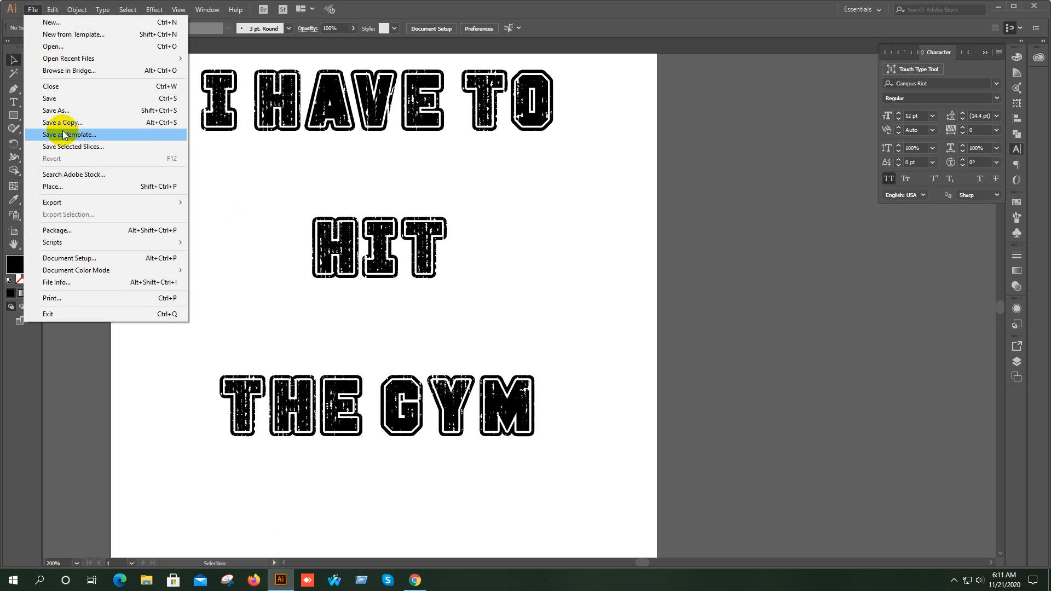
click(52, 48)
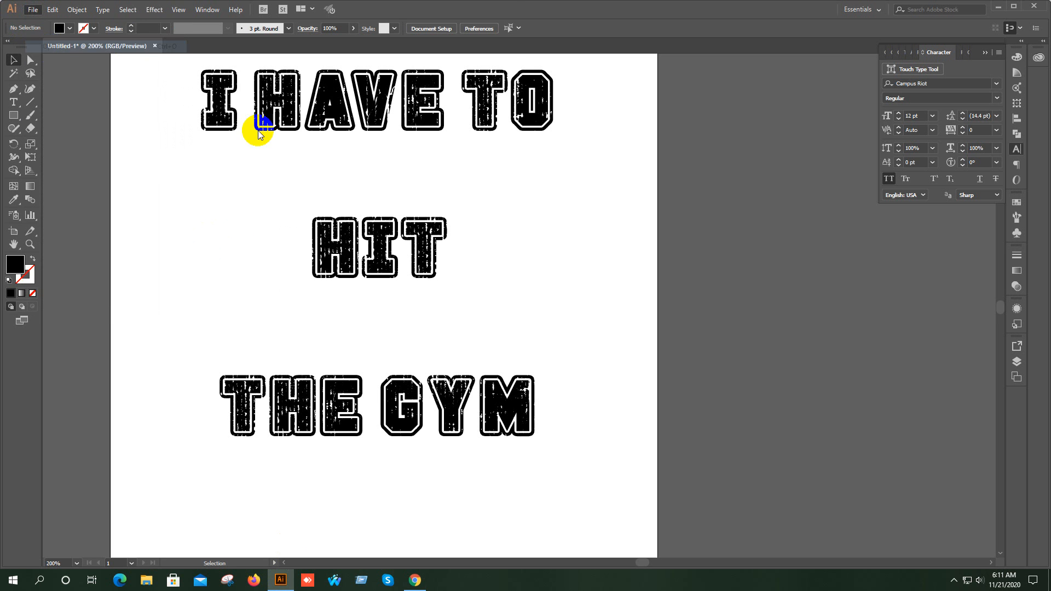
scroll(261, 150, down, 5)
scroll(261, 150, down, 5)
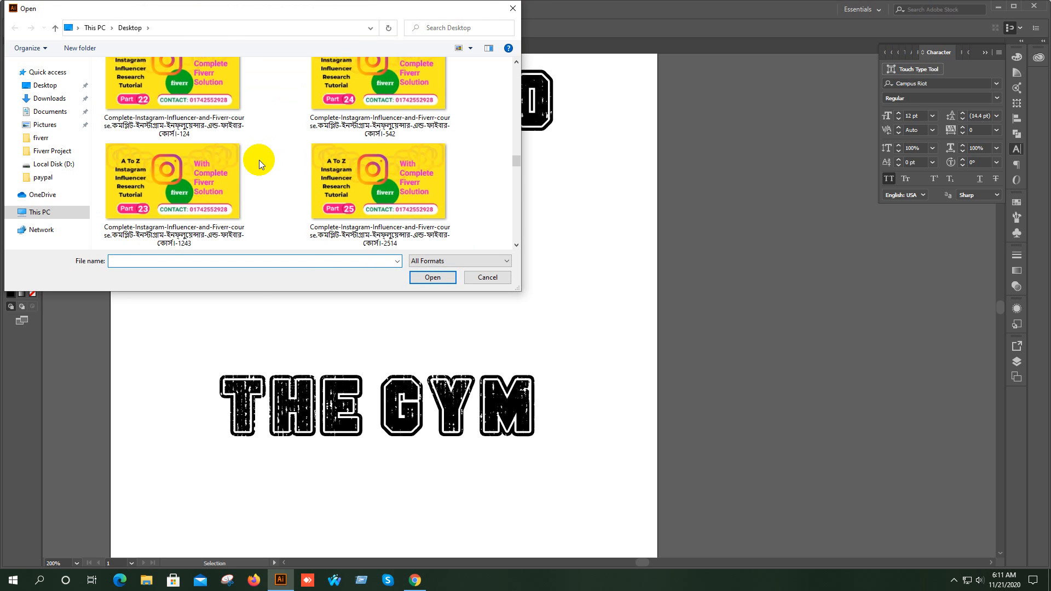
- Look through the Downloads and Documents folders for the saved gym image, enlarging the file dialog
click(47, 99)
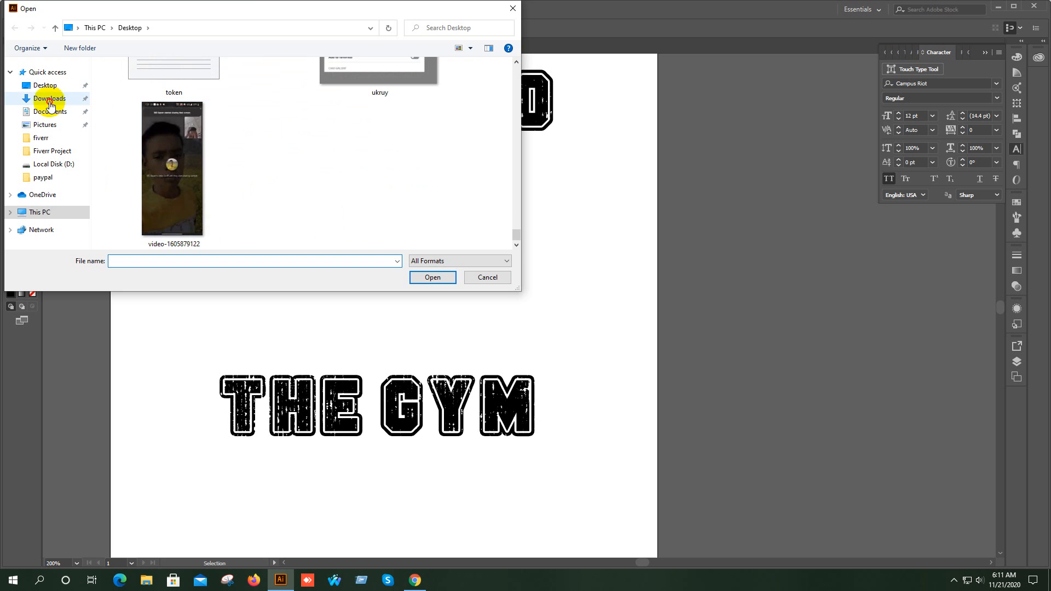
scroll(199, 140, down, 5)
scroll(277, 159, down, 5)
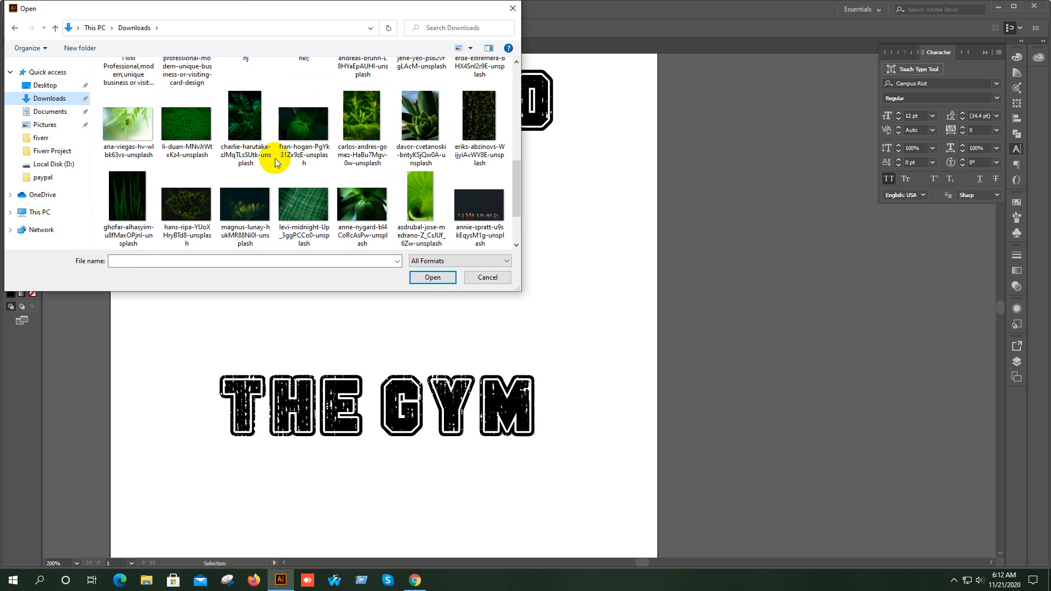
scroll(282, 160, up, 8)
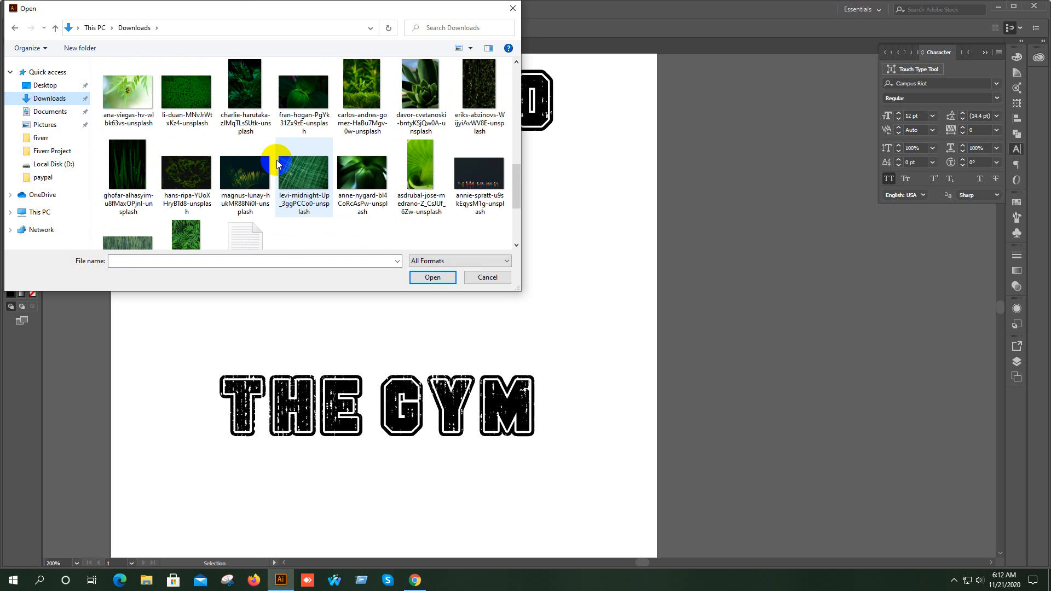
drag(518, 289, 659, 430)
scroll(432, 295, up, 5)
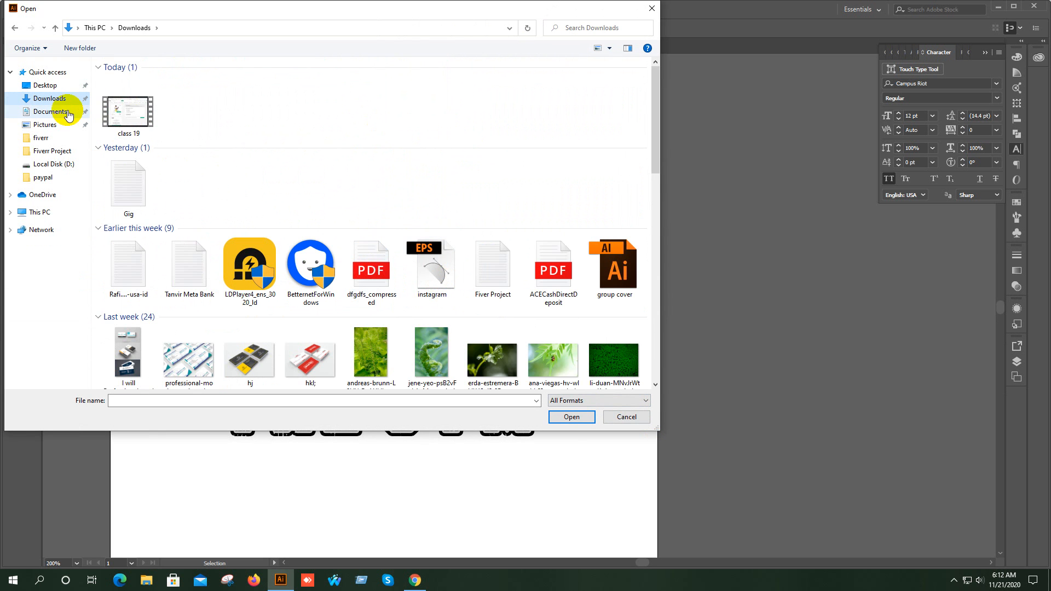
click(50, 112)
- Find the barbell and weight plates image hngh in the Desktop folder and open it
click(46, 88)
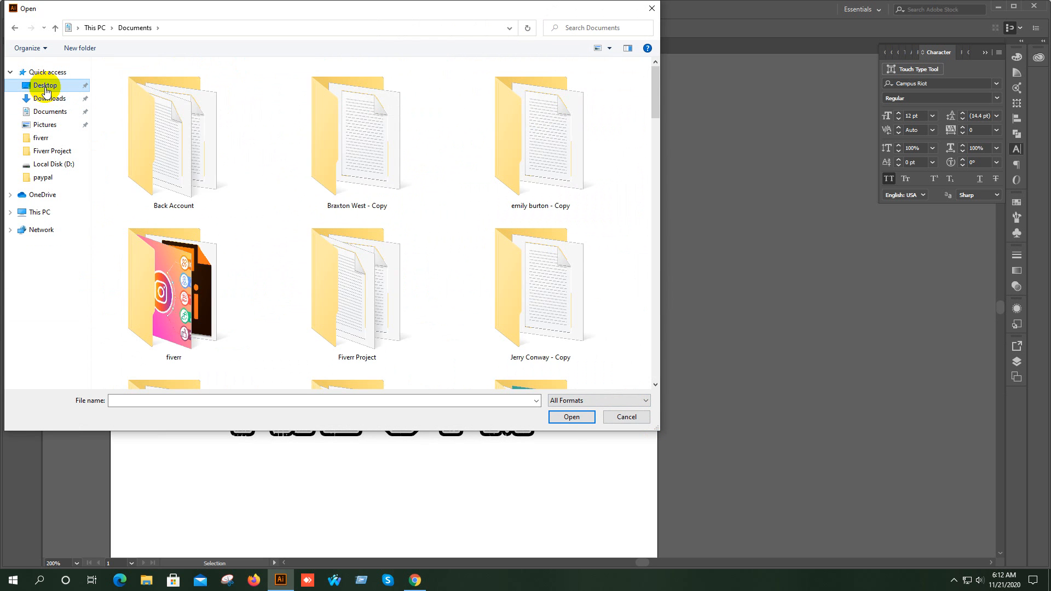
scroll(312, 162, down, 3)
scroll(314, 165, up, 1)
scroll(316, 168, down, 3)
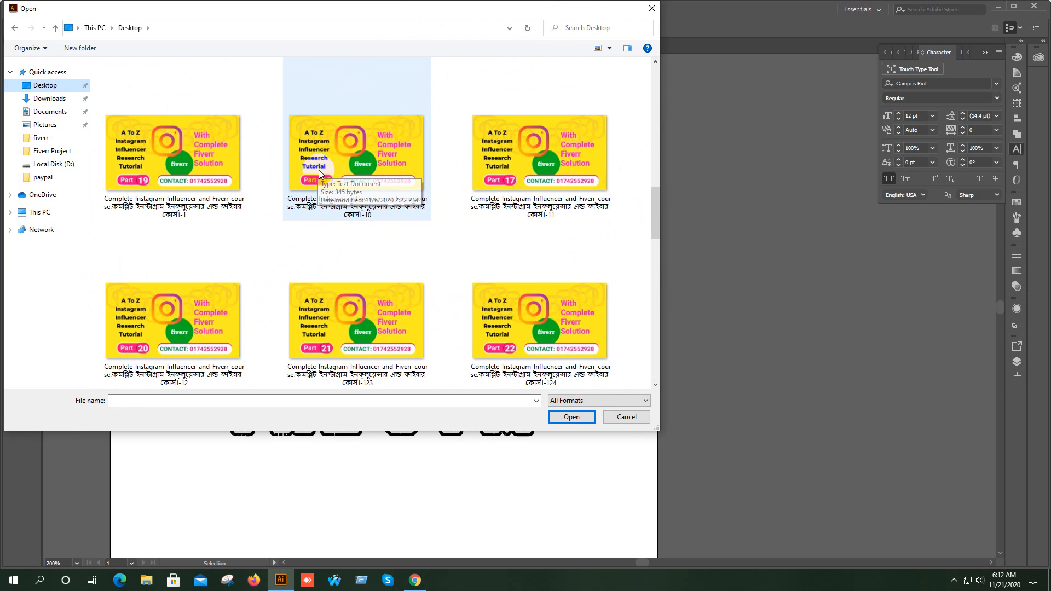
scroll(319, 170, up, 2)
scroll(329, 167, down, 3)
scroll(328, 167, down, 4)
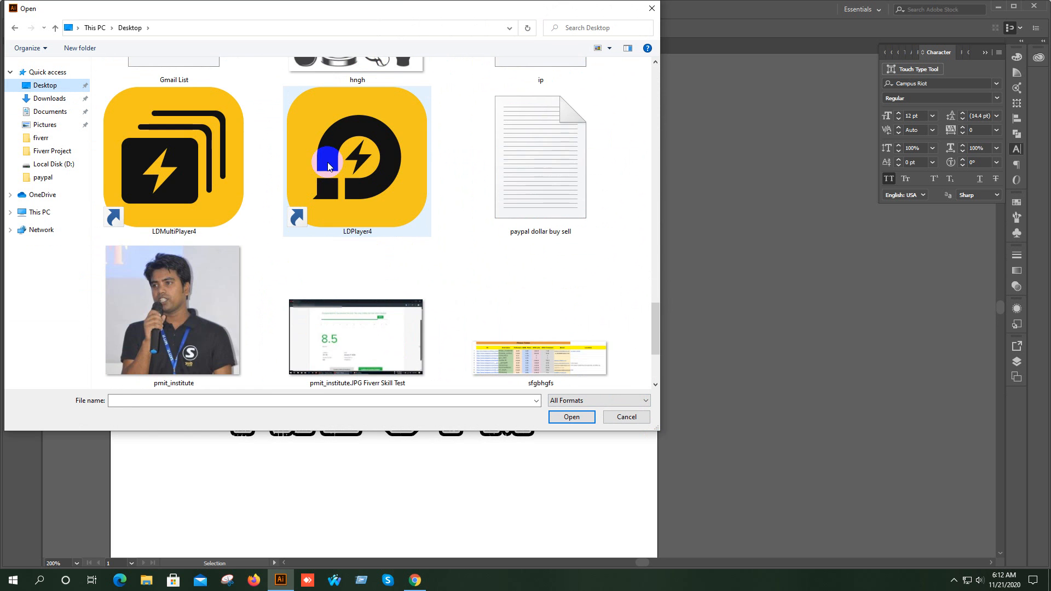
scroll(328, 158, up, 4)
click(343, 133)
click(371, 255)
double_click(370, 254)
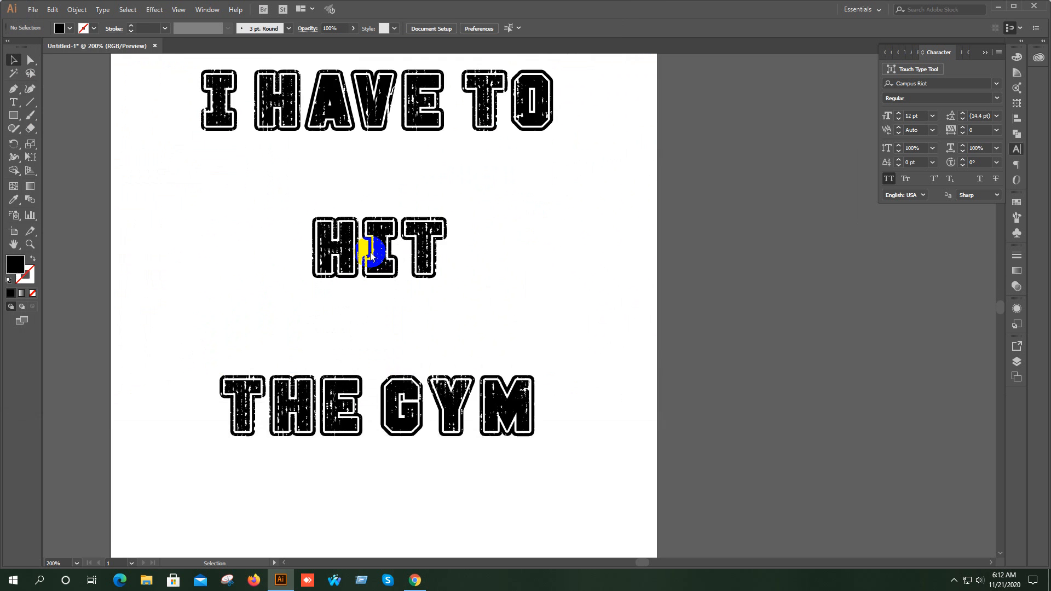
- Move the gym equipment image off the artboard onto the empty canvas to its left
drag(414, 277, 535, 276)
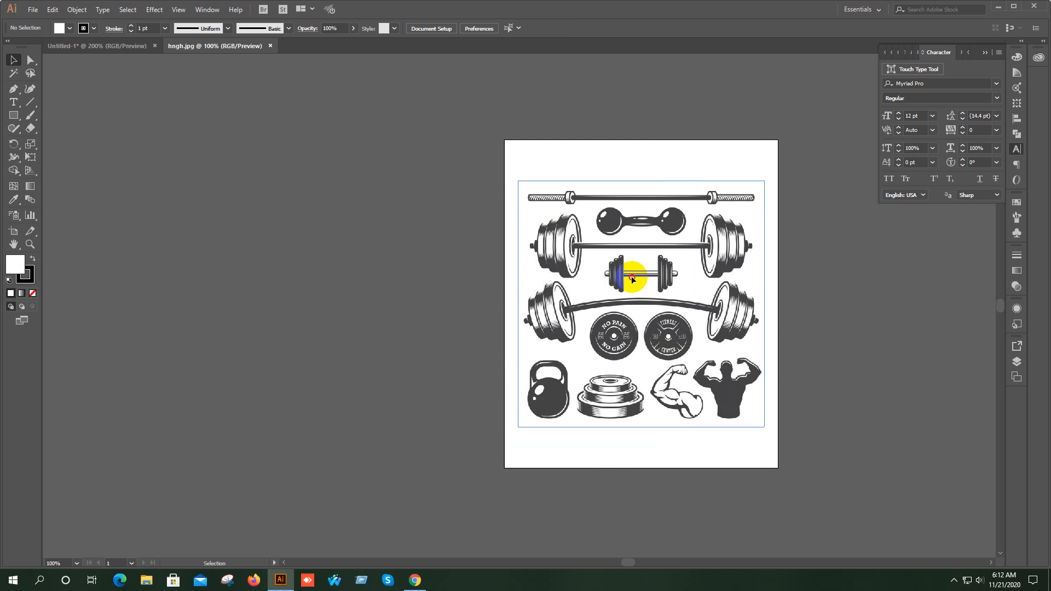
drag(632, 278, 478, 231)
scroll(478, 244, up, 1)
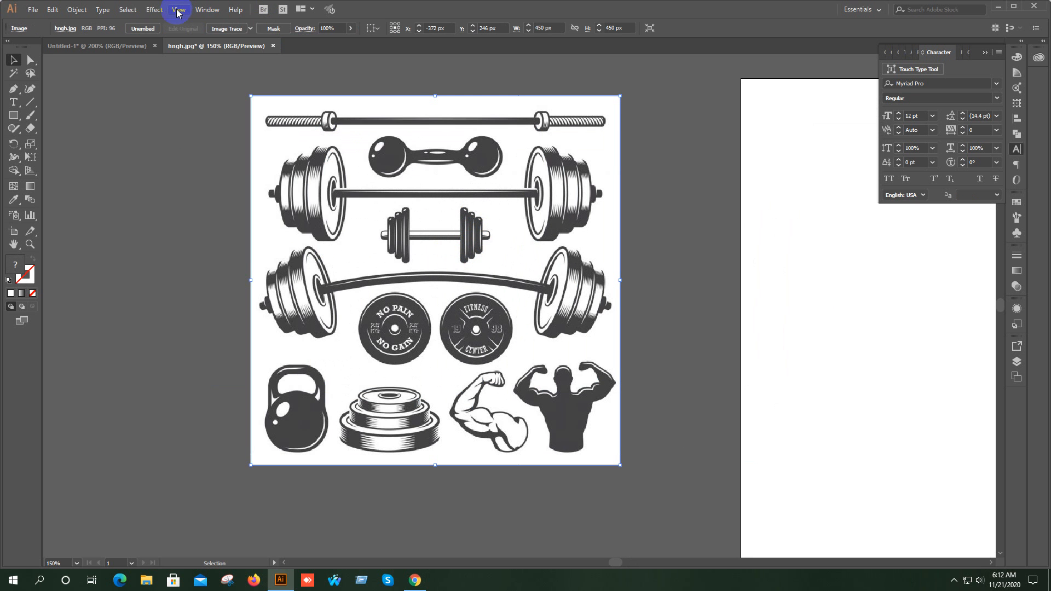
- Image-trace the gym picture in black and white with threshold 132, paths 60% and corners 67%
click(202, 9)
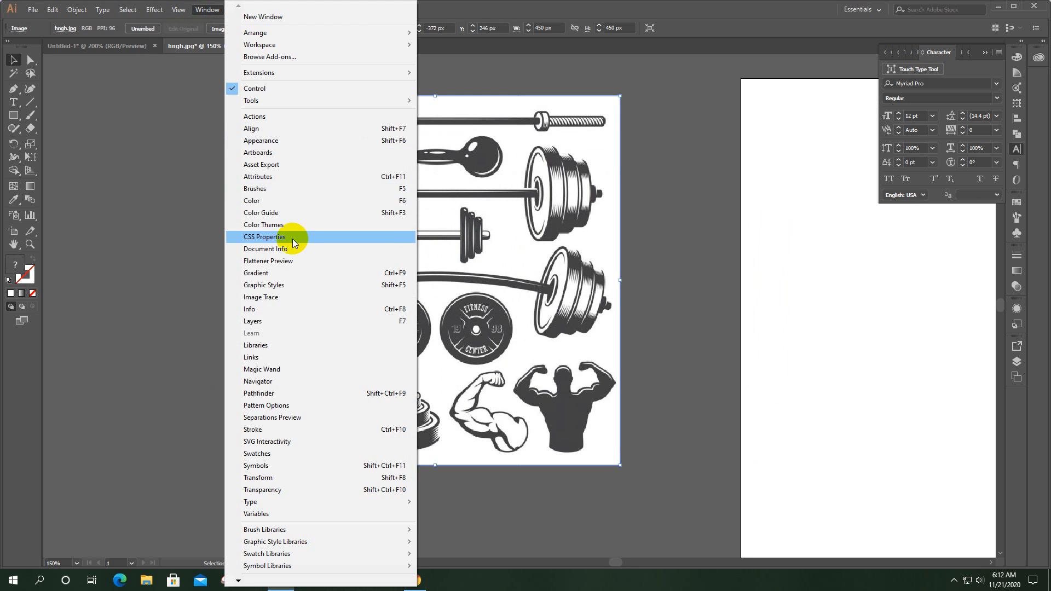
click(286, 297)
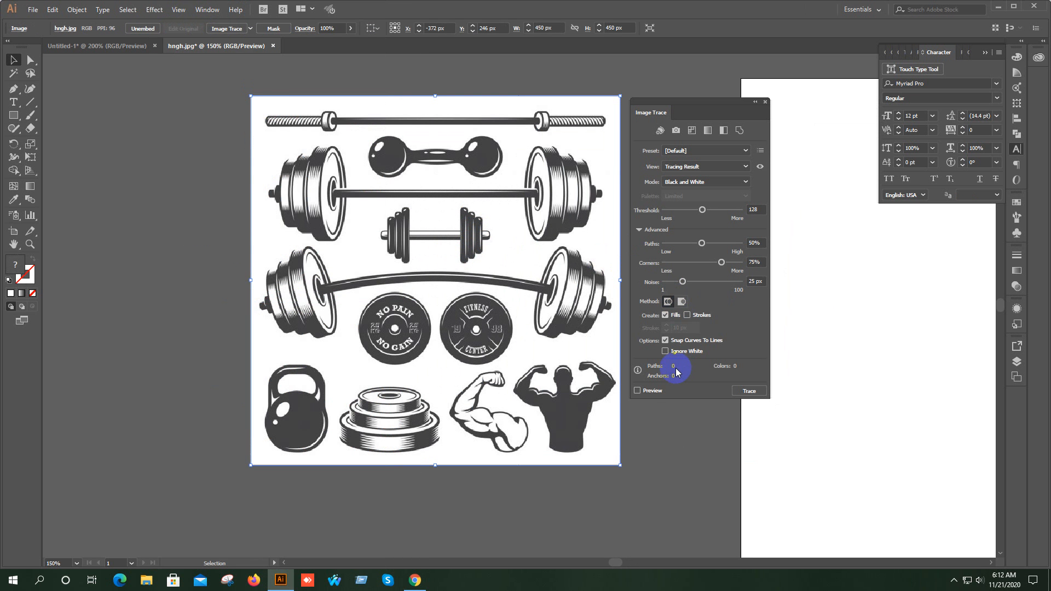
click(693, 284)
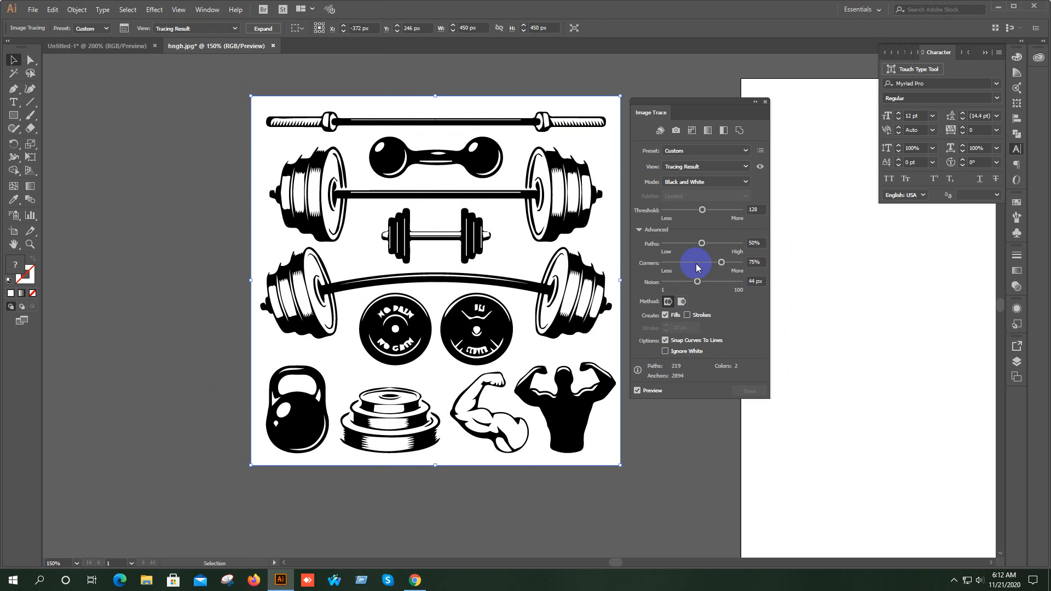
drag(703, 210, 709, 210)
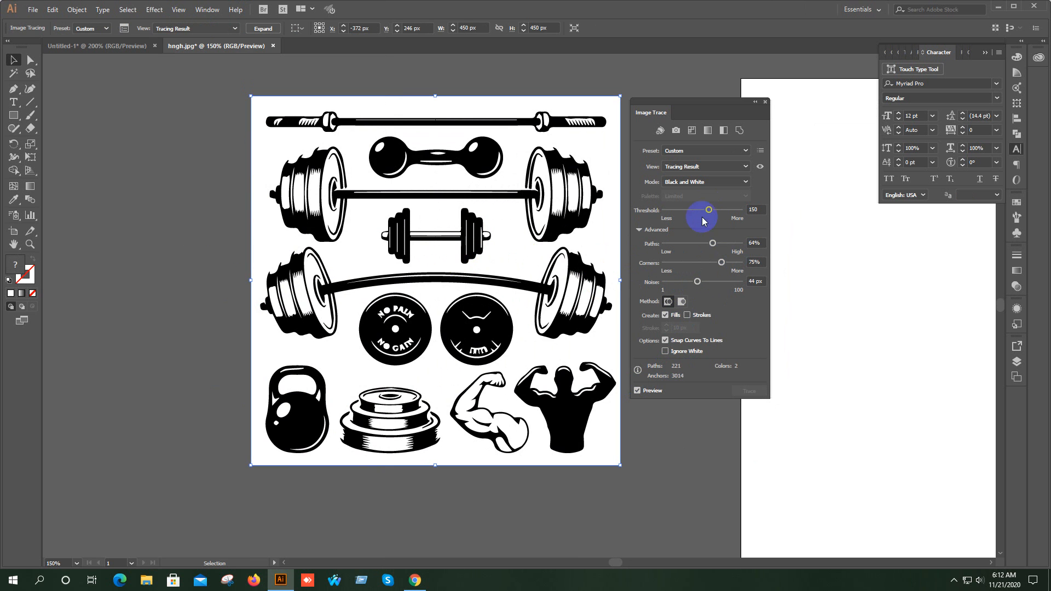
drag(703, 210, 703, 210)
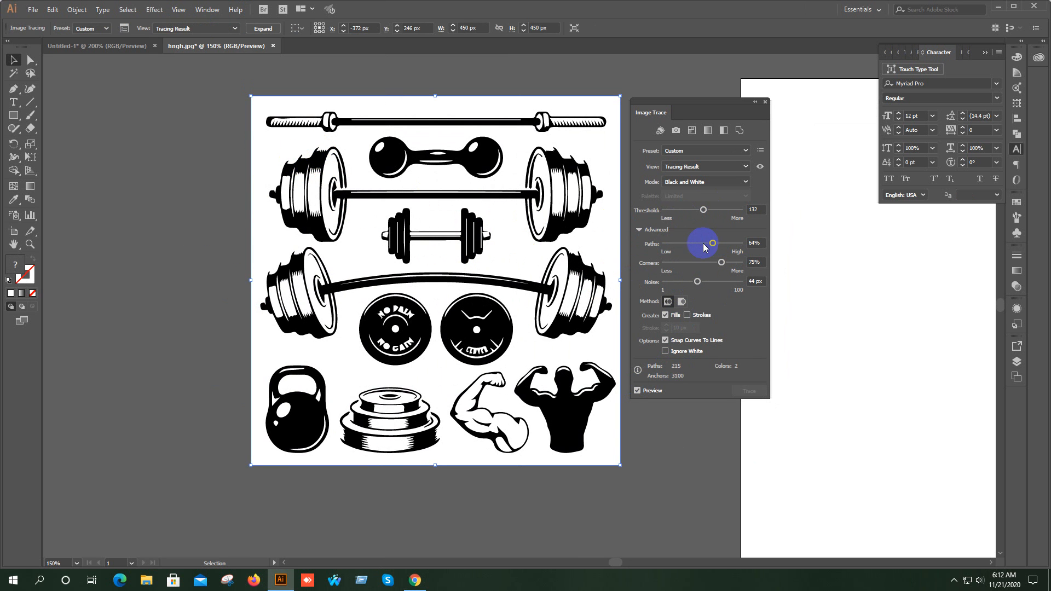
drag(709, 245, 714, 263)
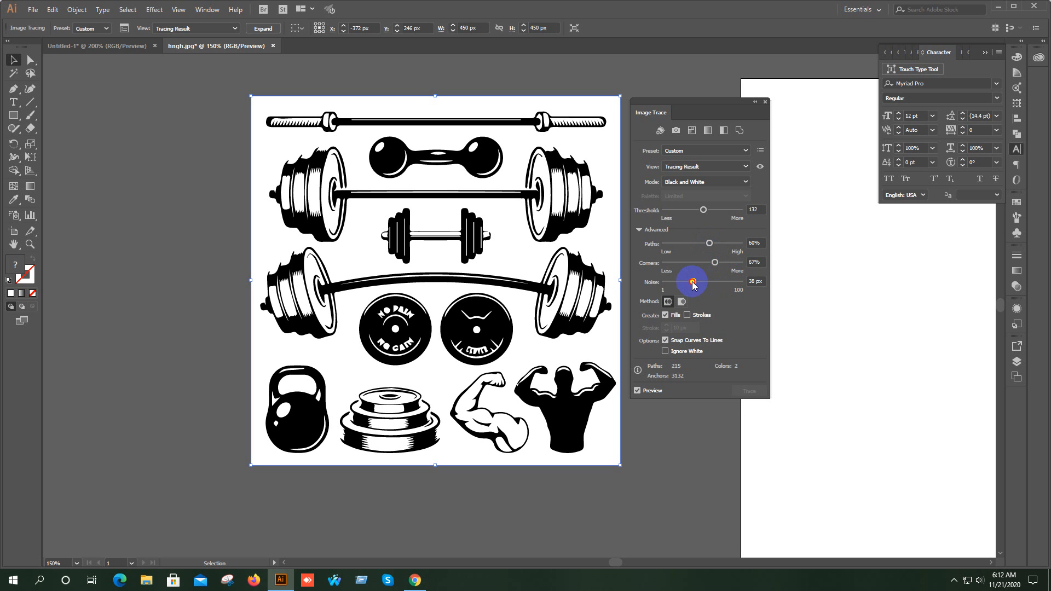
- Refine the trace to threshold 117, paths 54% and noise 32 px, and make it ignore white
drag(687, 287, 686, 286)
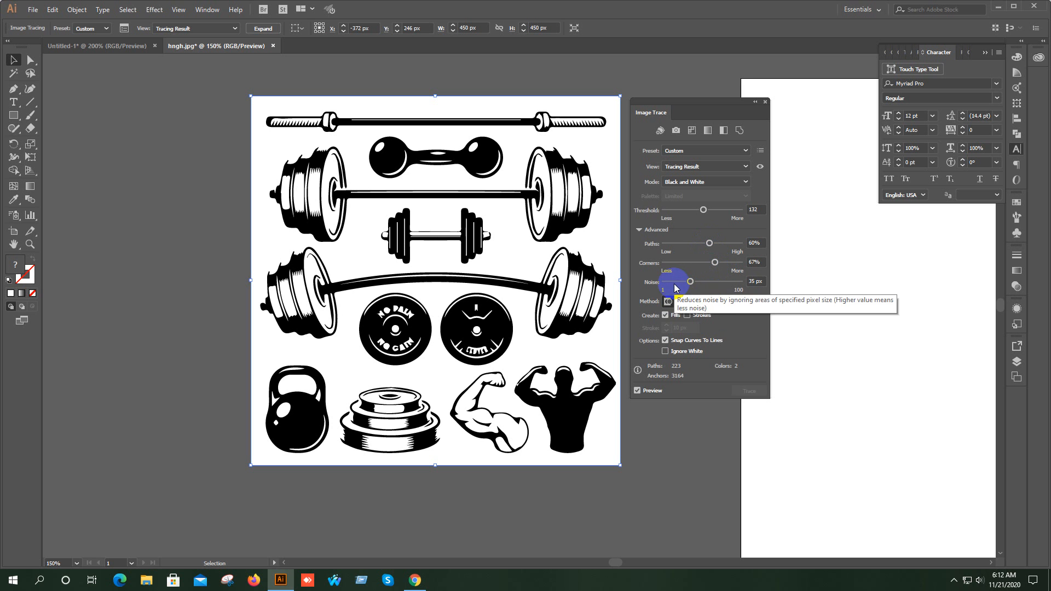
click(691, 283)
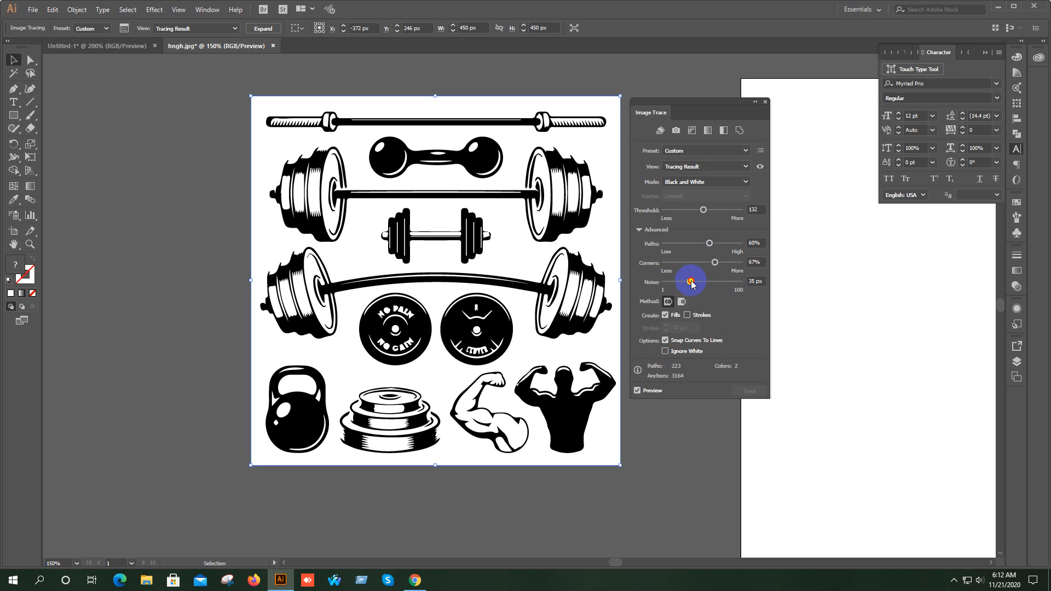
drag(690, 283, 689, 283)
click(704, 212)
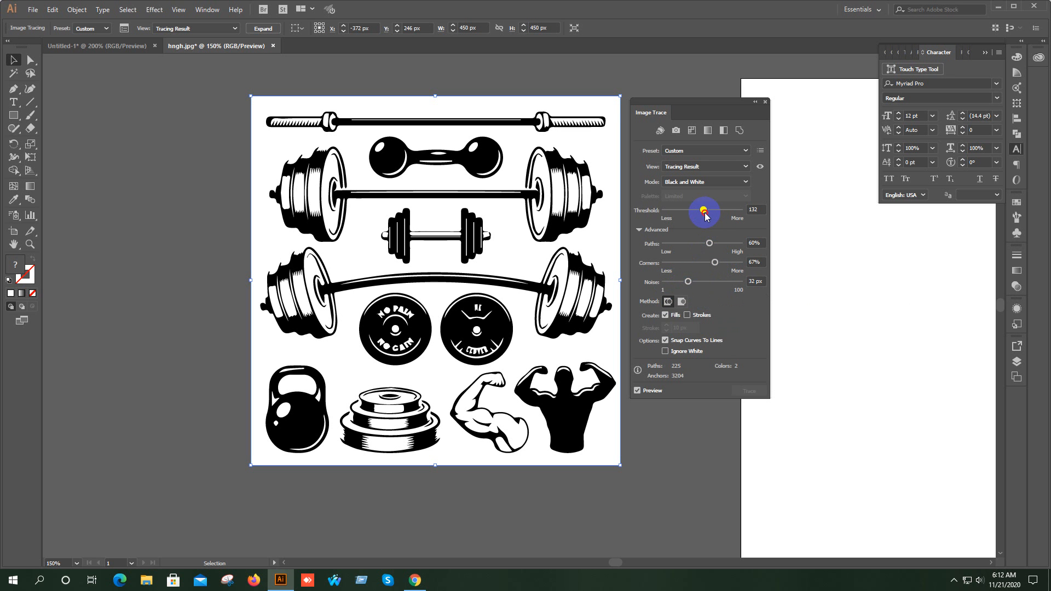
drag(712, 244, 707, 247)
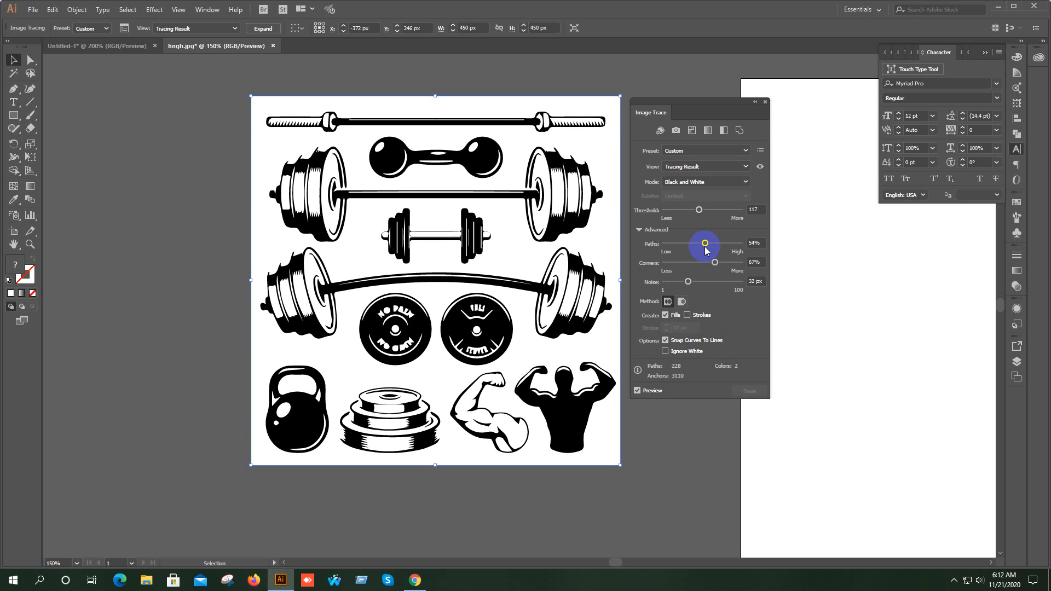
click(665, 351)
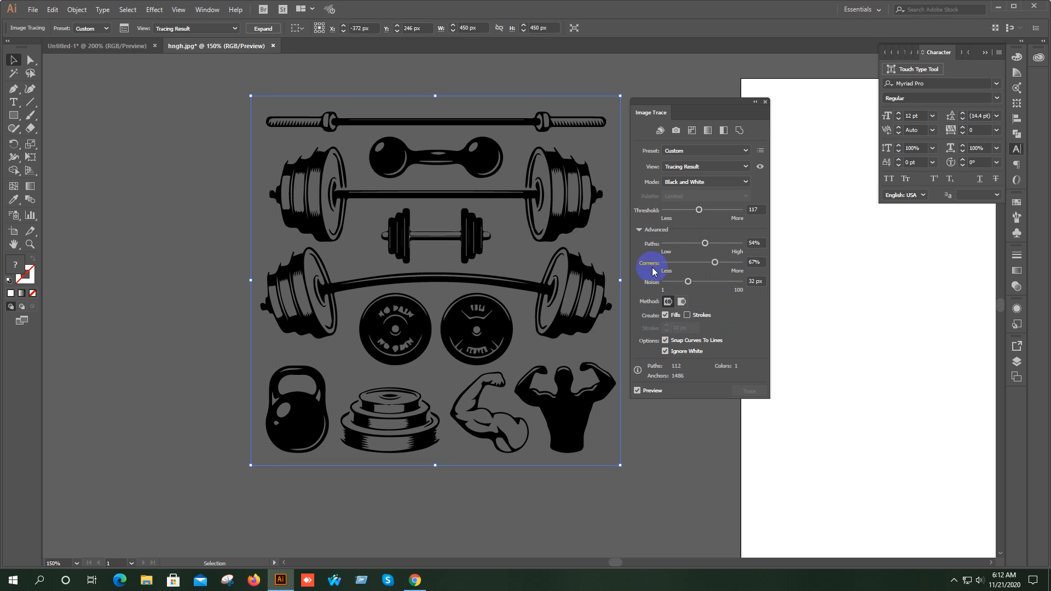
- Expand the traced gym artwork into vector paths and ungroup it into separate pieces
click(765, 102)
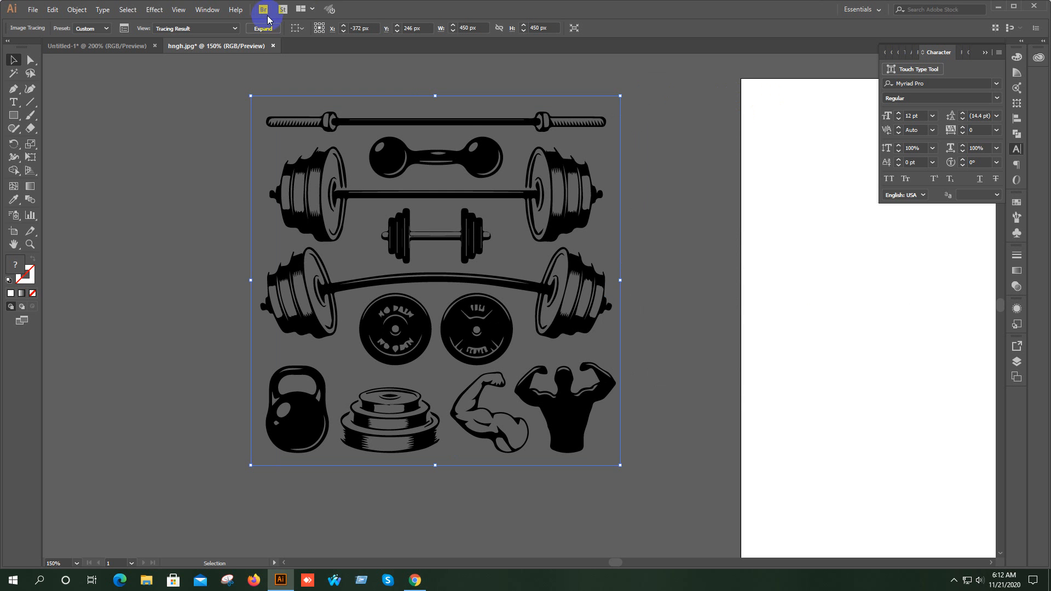
click(262, 28)
right_click(368, 207)
click(412, 297)
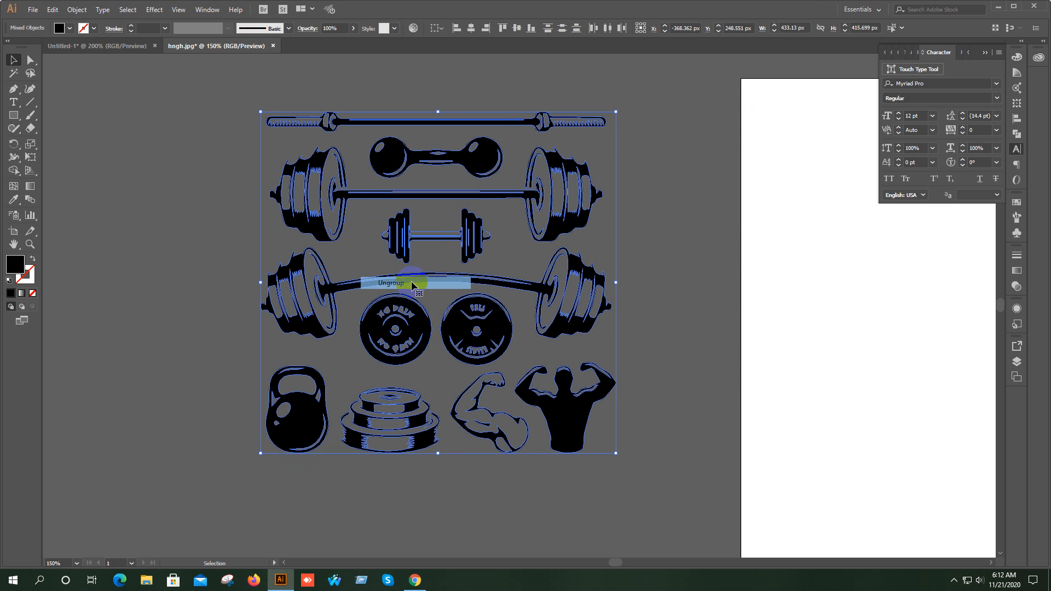
click(643, 212)
- Move the small straight dumbbell out of the traced artwork onto empty canvas to the left
drag(570, 258, 629, 235)
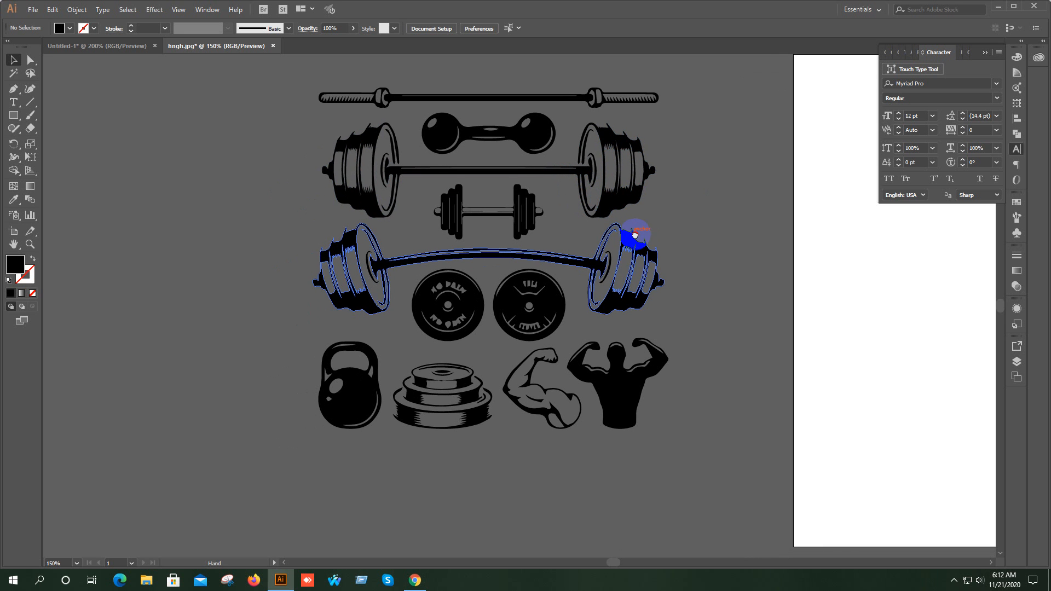
scroll(636, 236, down, 1)
drag(671, 271, 641, 274)
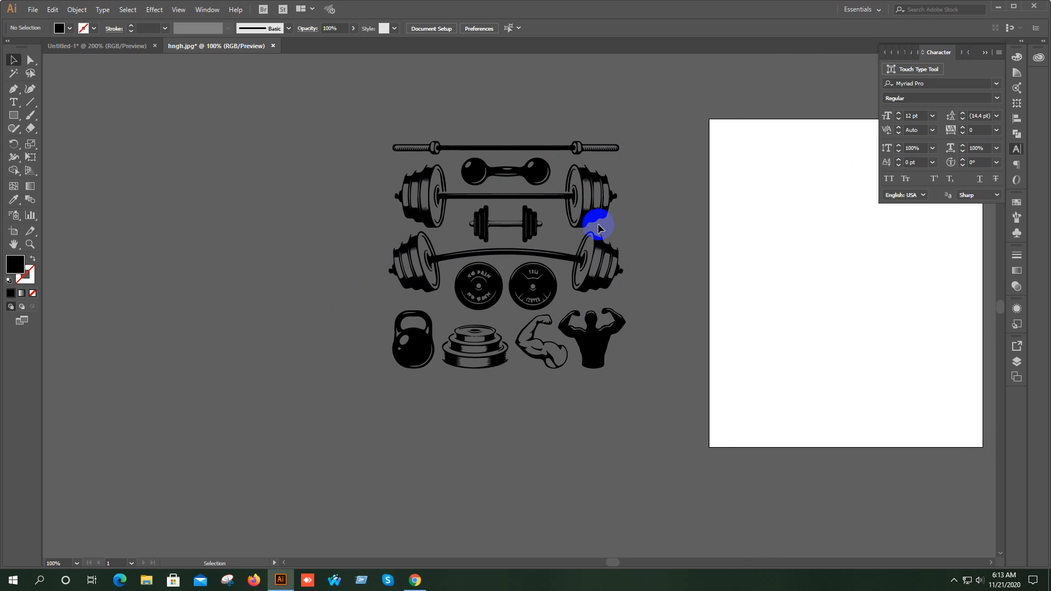
drag(605, 234, 682, 267)
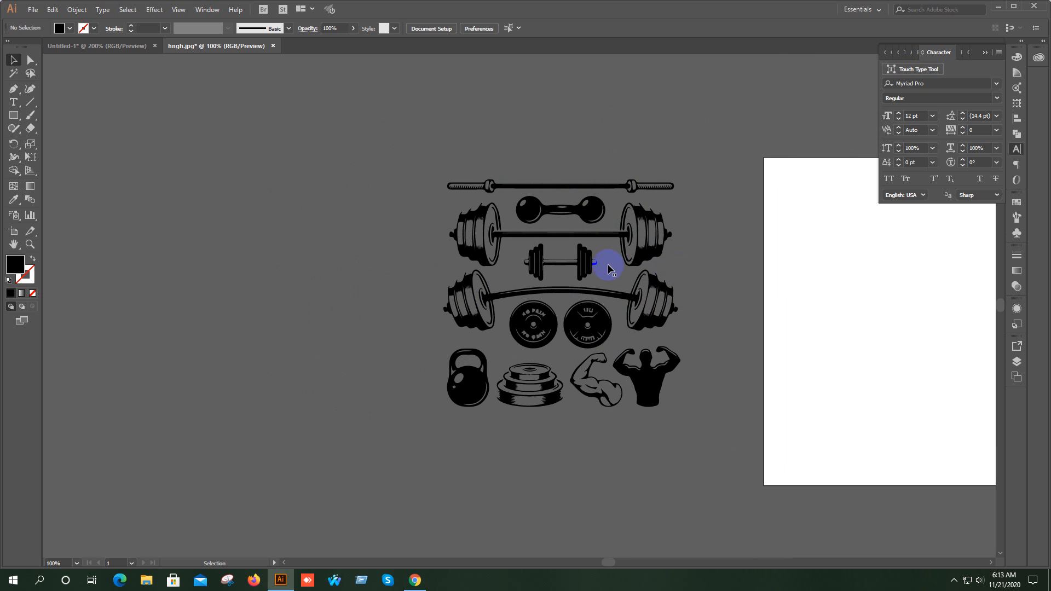
drag(602, 265, 439, 255)
scroll(294, 249, up, 3)
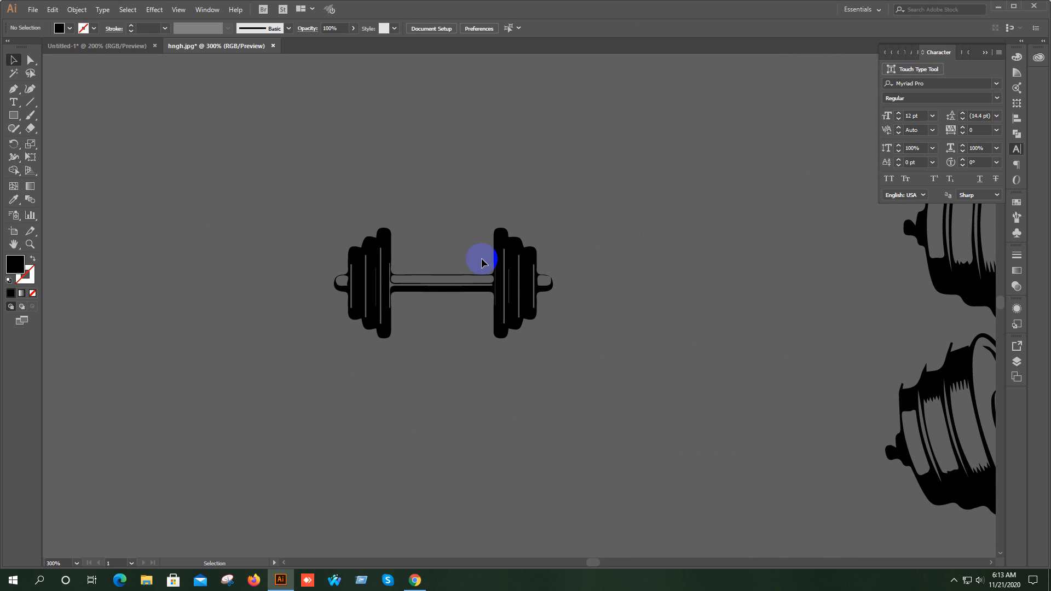
- Bring the dumbbell into the Untitled-1 t-shirt document and enlarge it so its bar runs across the word HIT
drag(512, 253, 120, 25)
drag(114, 51, 111, 47)
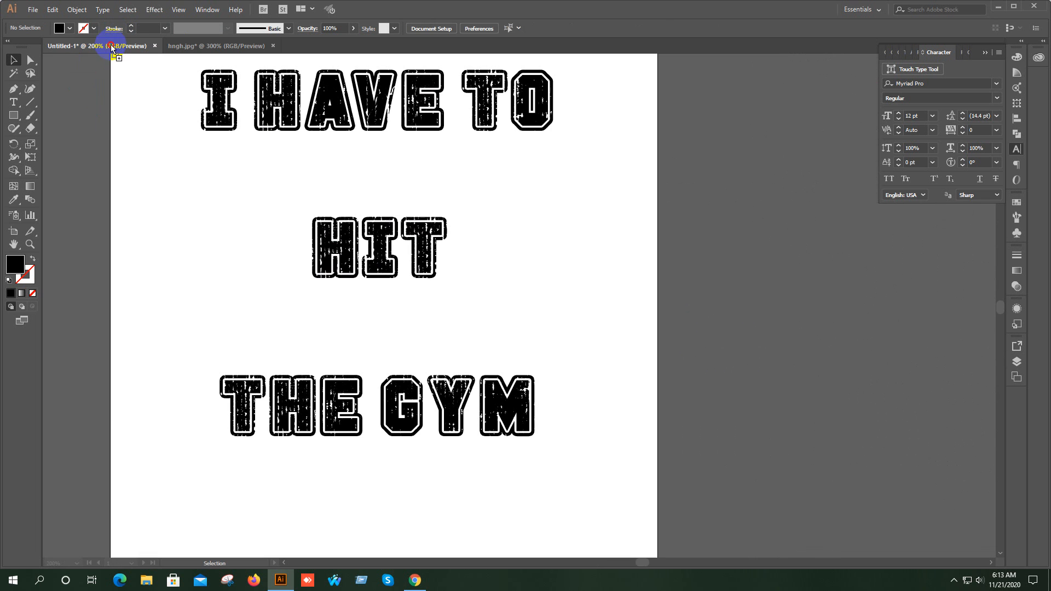
drag(405, 257, 561, 148)
drag(507, 228, 423, 252)
drag(475, 199, 575, 150)
click(618, 233)
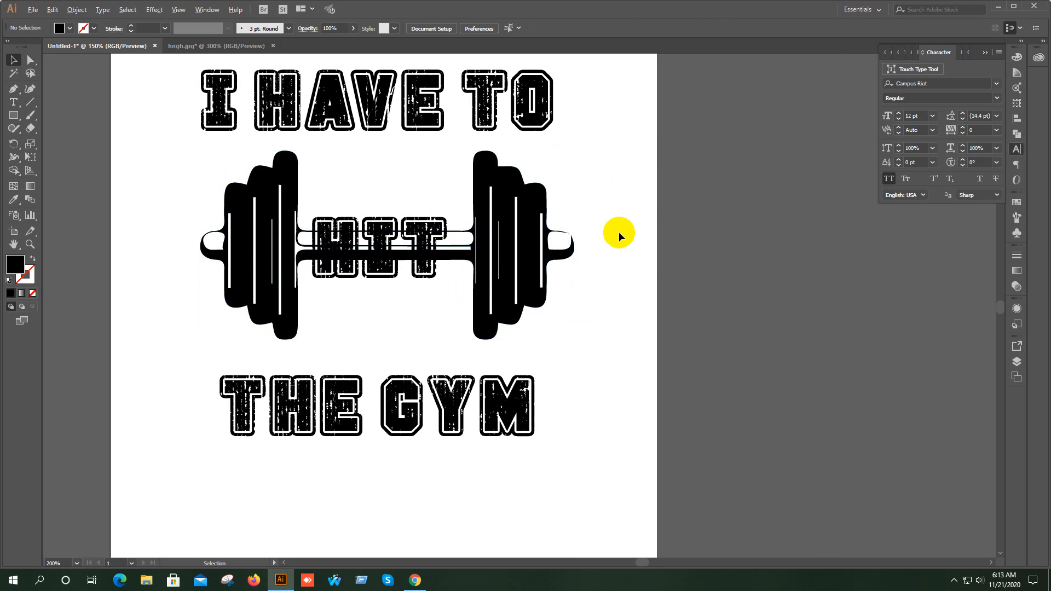
- Show the rulers and place vertical guides at the left and right ends of the dumbbell
scroll(619, 233, down, 1)
drag(648, 242, 619, 273)
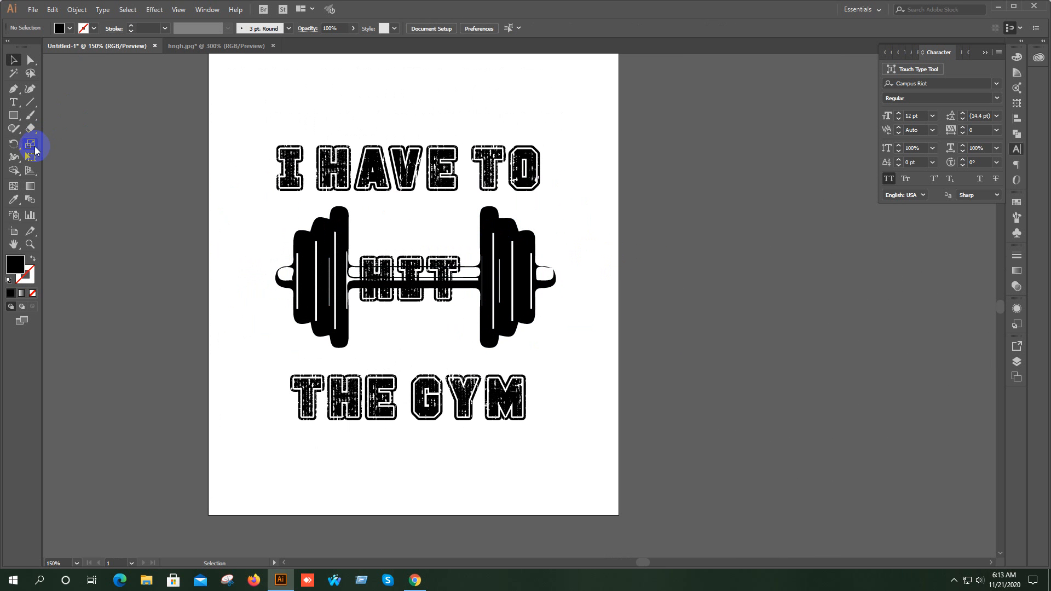
key(ctrl+r)
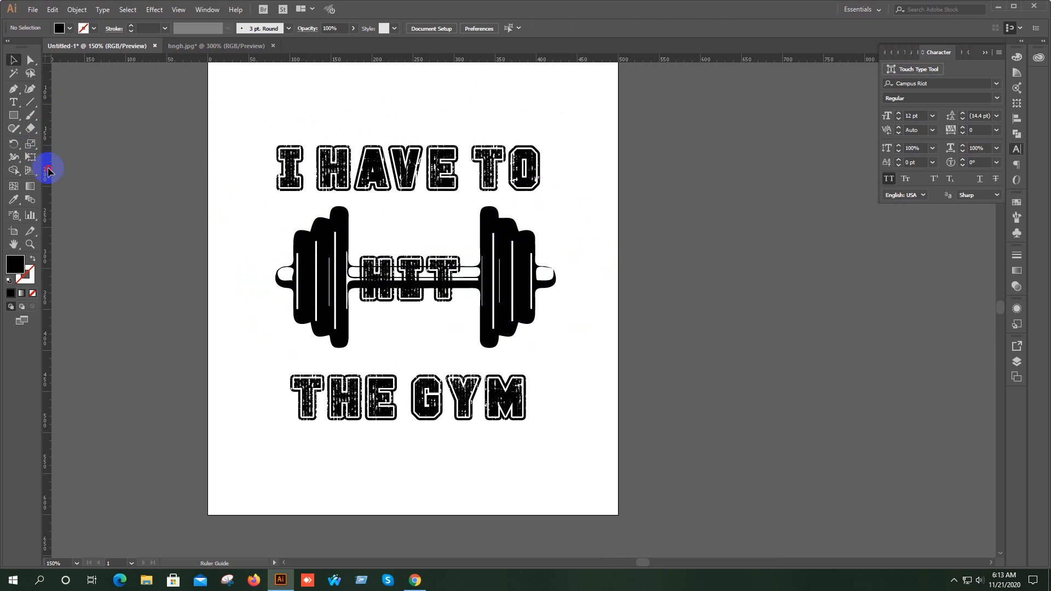
drag(48, 171, 275, 195)
drag(406, 219, 555, 233)
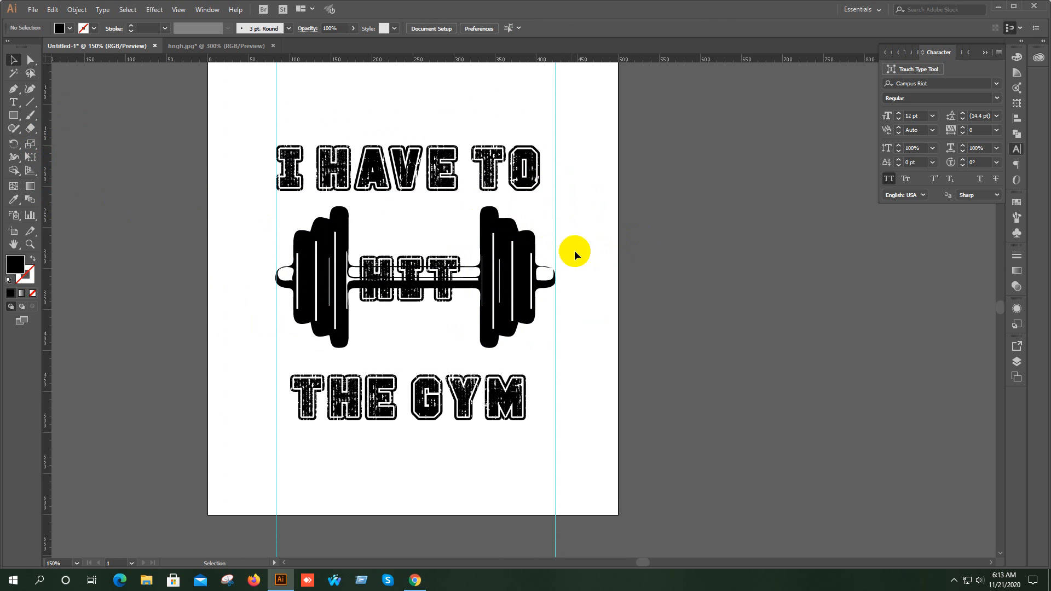
- Shift the dumbbell horizontally so the end of its bar touches the left vertical guide
scroll(482, 265, up, 2)
drag(199, 275, 394, 242)
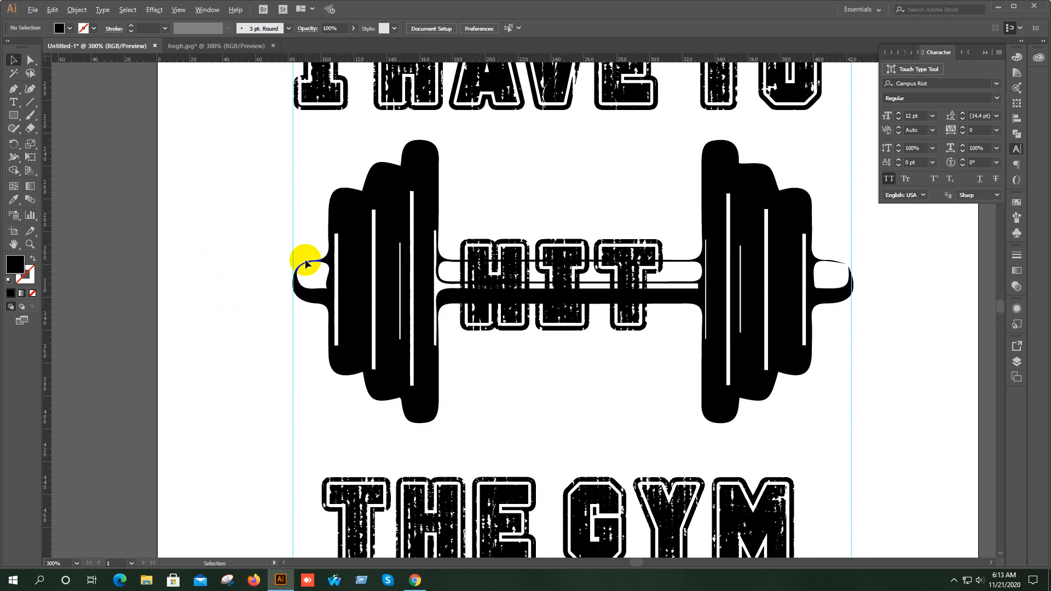
scroll(305, 260, up, 3)
click(358, 307)
scroll(275, 304, up, 3)
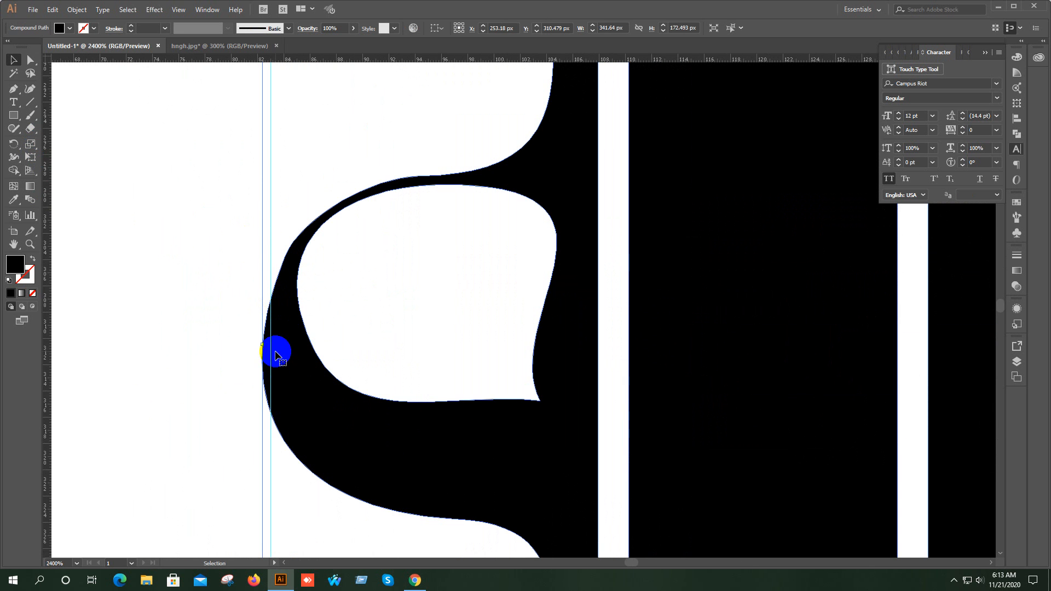
drag(294, 361, 306, 362)
scroll(265, 343, up, 3)
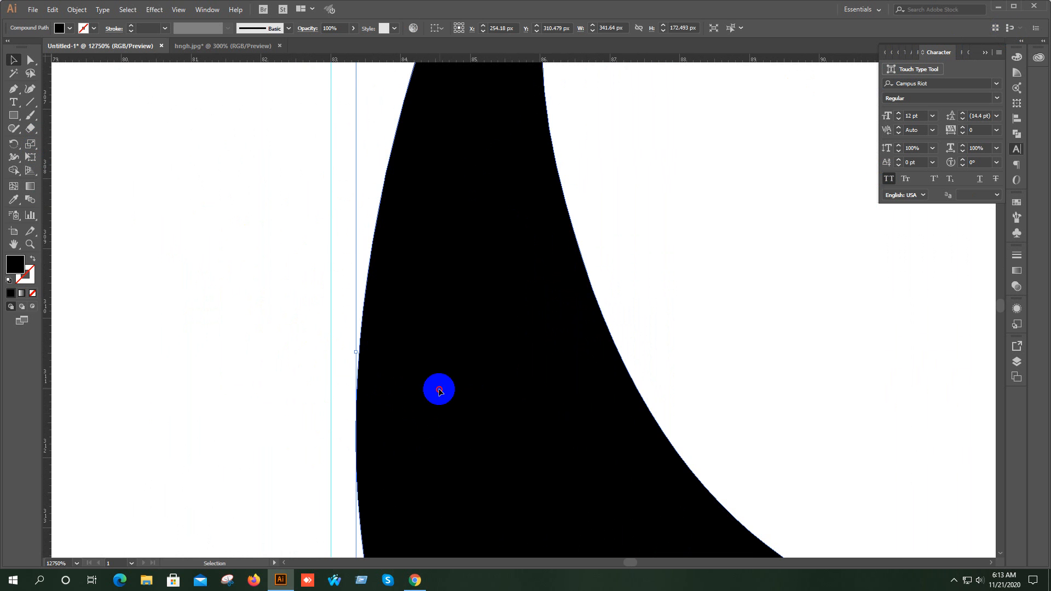
drag(436, 389, 413, 391)
scroll(410, 391, down, 4)
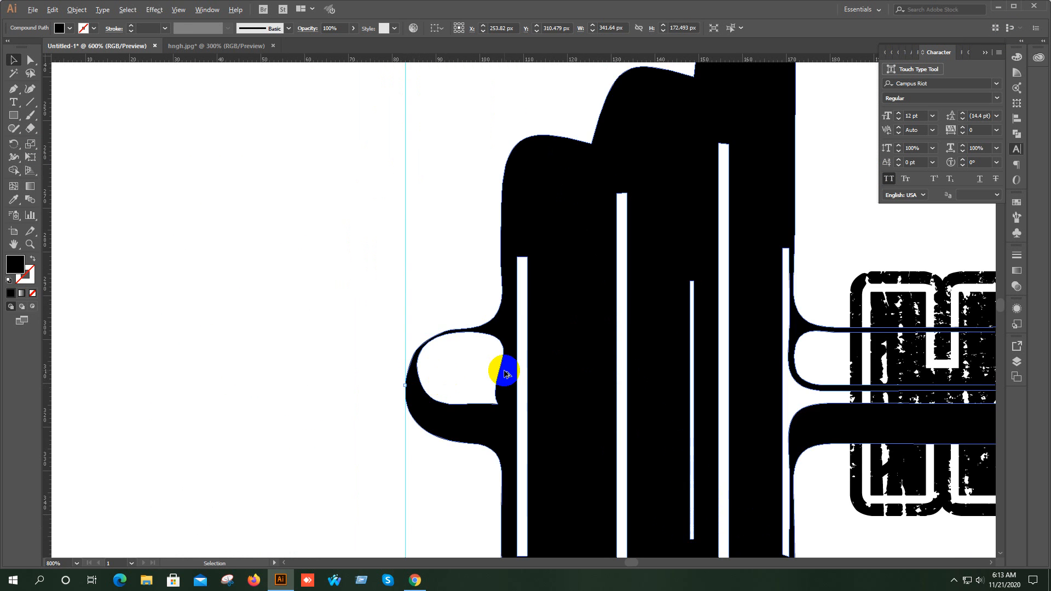
- Scale the dumbbell down proportionally to about 340 px wide so its other bar end meets the right guide
scroll(505, 373, down, 3)
drag(555, 347, 418, 345)
scroll(489, 377, up, 5)
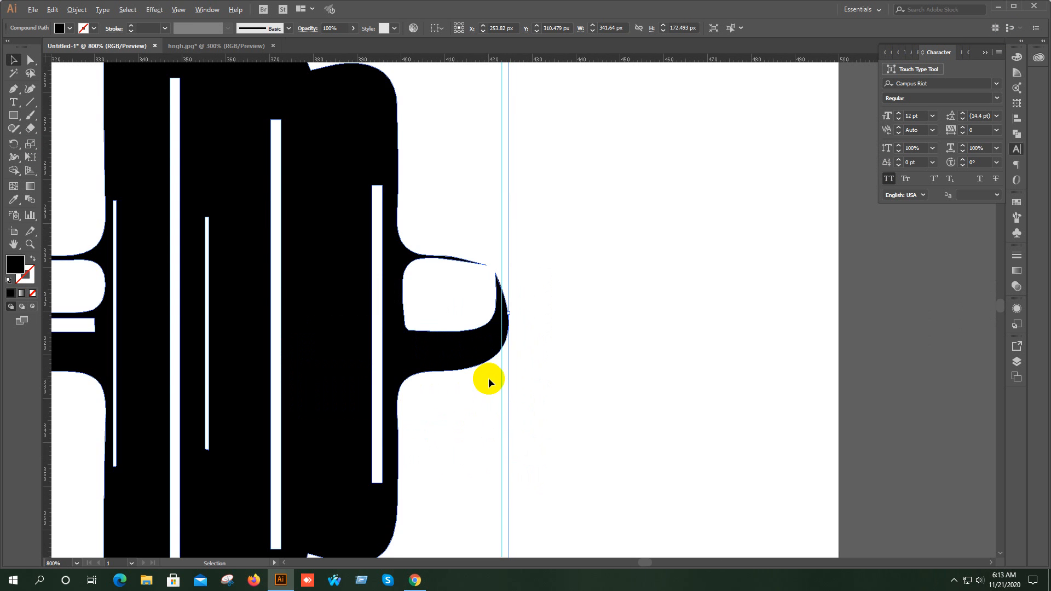
scroll(511, 376, down, 3)
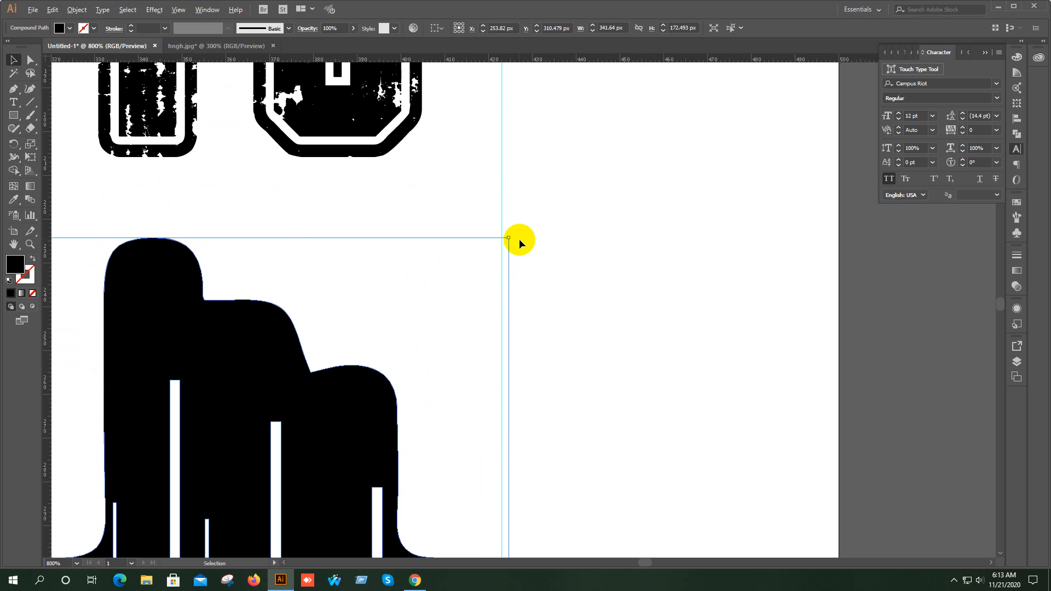
scroll(519, 239, up, 6)
drag(476, 219, 463, 230)
scroll(489, 283, down, 8)
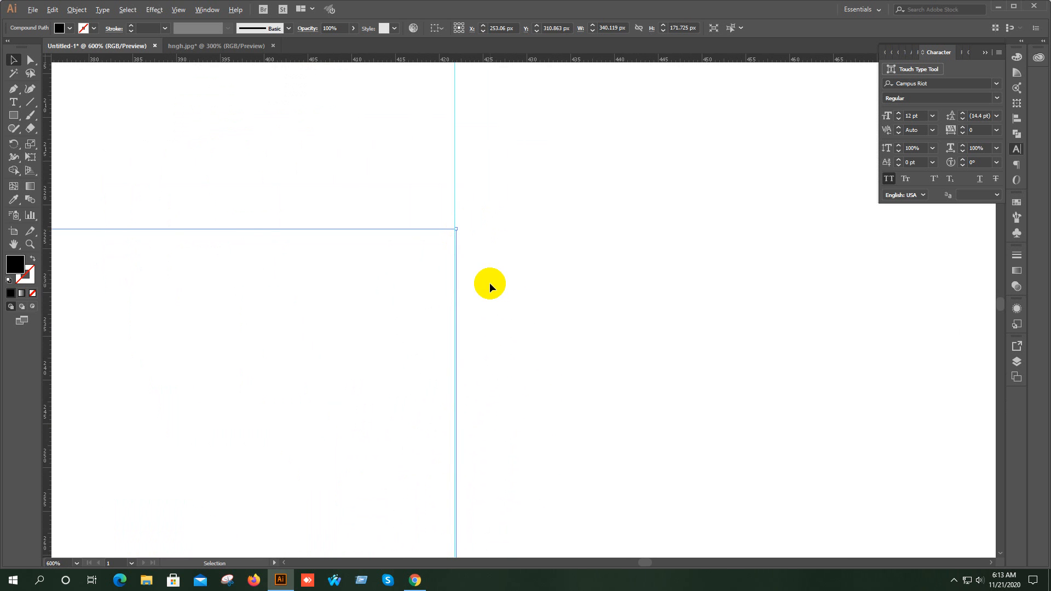
scroll(388, 365, up, 2)
key(space)
drag(393, 352, 450, 301)
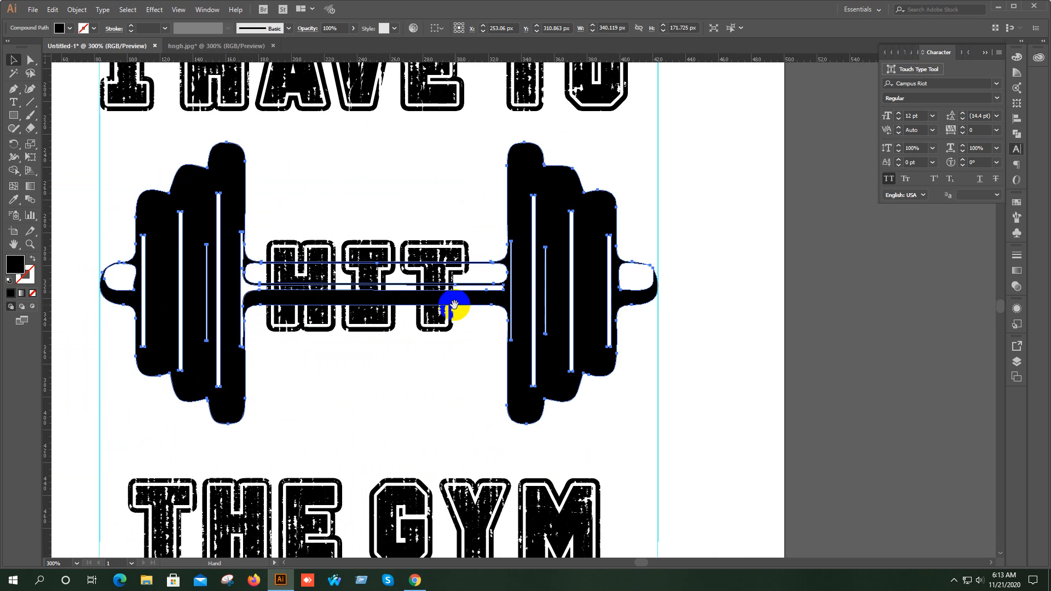
click(706, 347)
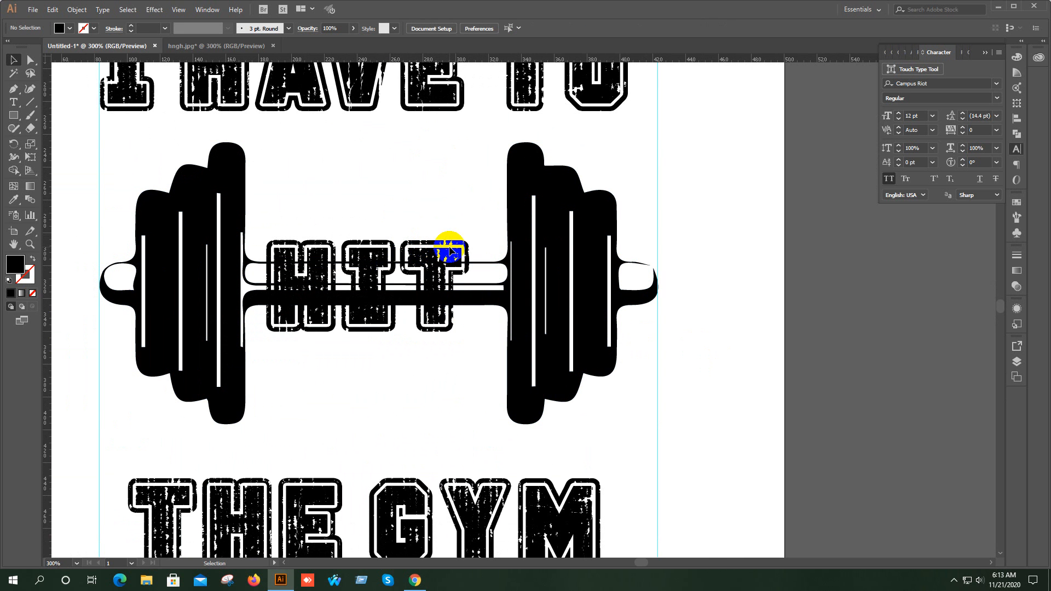
- Move the dumbbell straight down 30 px so its bar sits lower across the word HIT
click(395, 307)
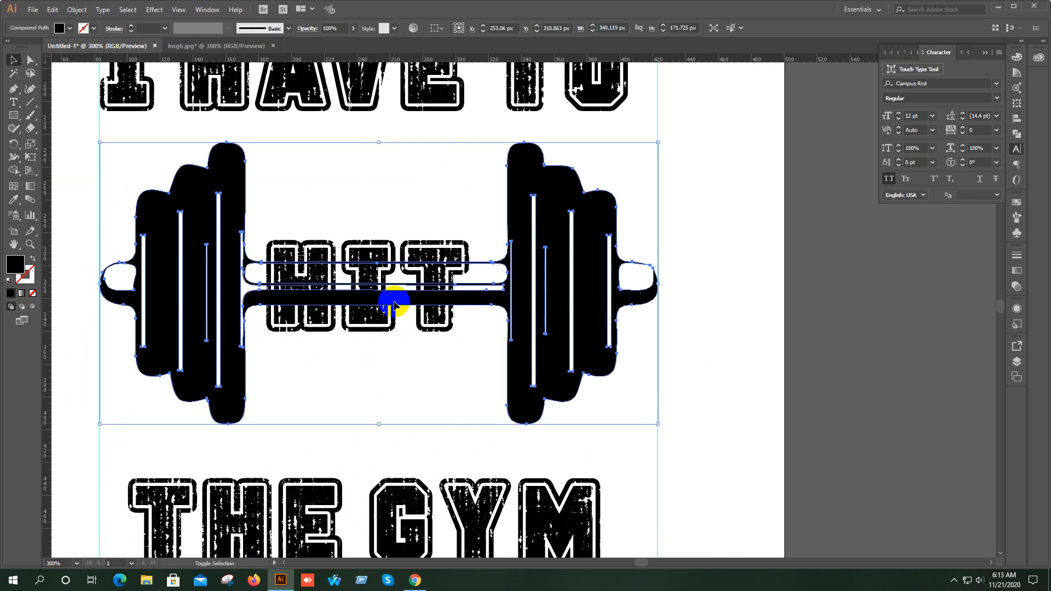
key(shift+Down)
key(shift+Down)
key(shift+Down)
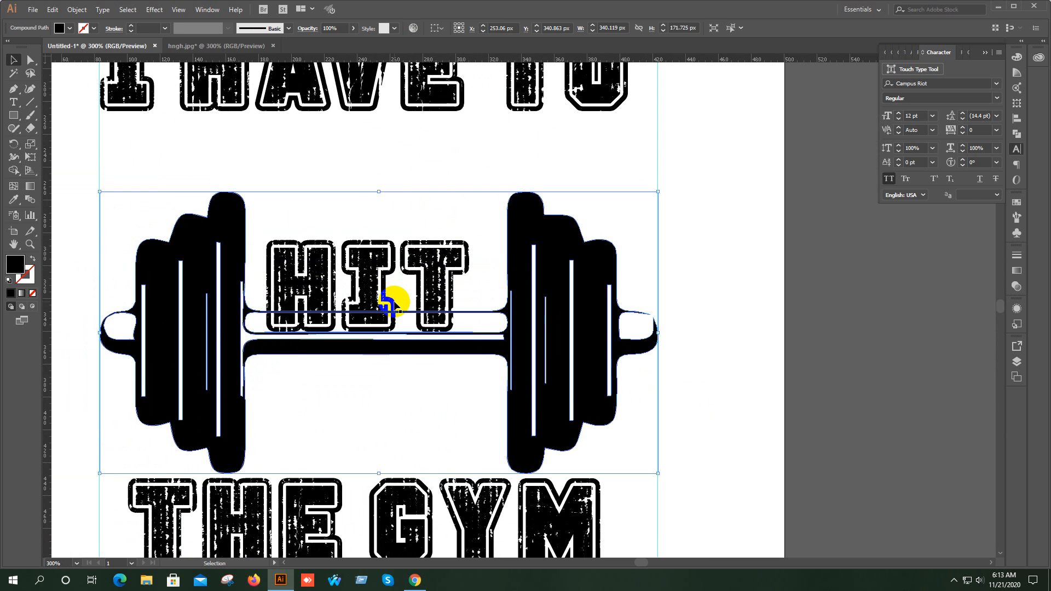
- Nudge the word HIT 6 px right and about 13 px up so it rests centred just above the bar
drag(356, 204, 390, 271)
key(shift+Up)
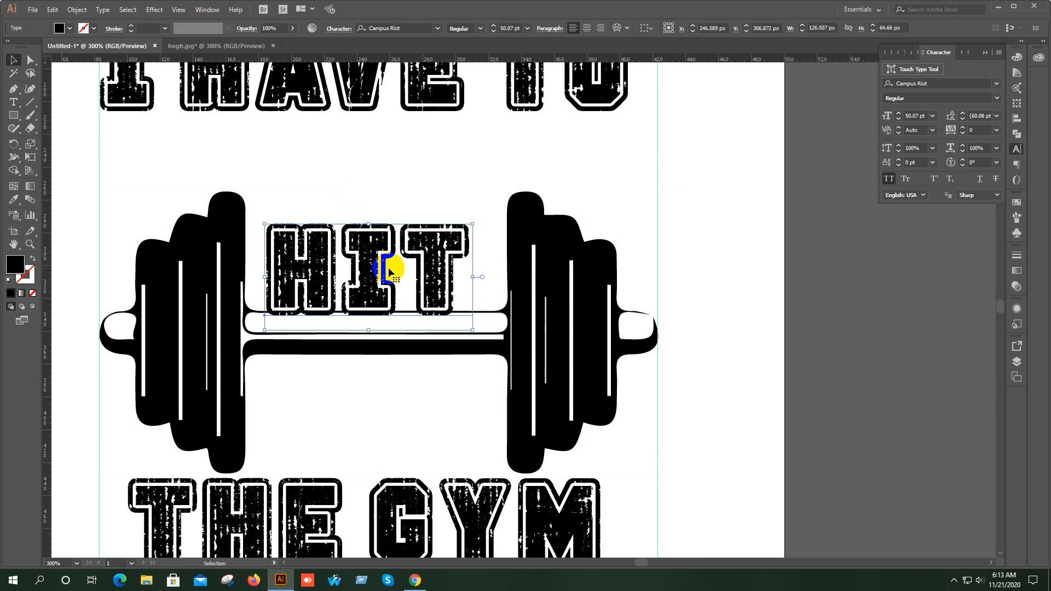
key(Right)
key(Right)
key(Right)
key(Right)
key(Right)
key(Right)
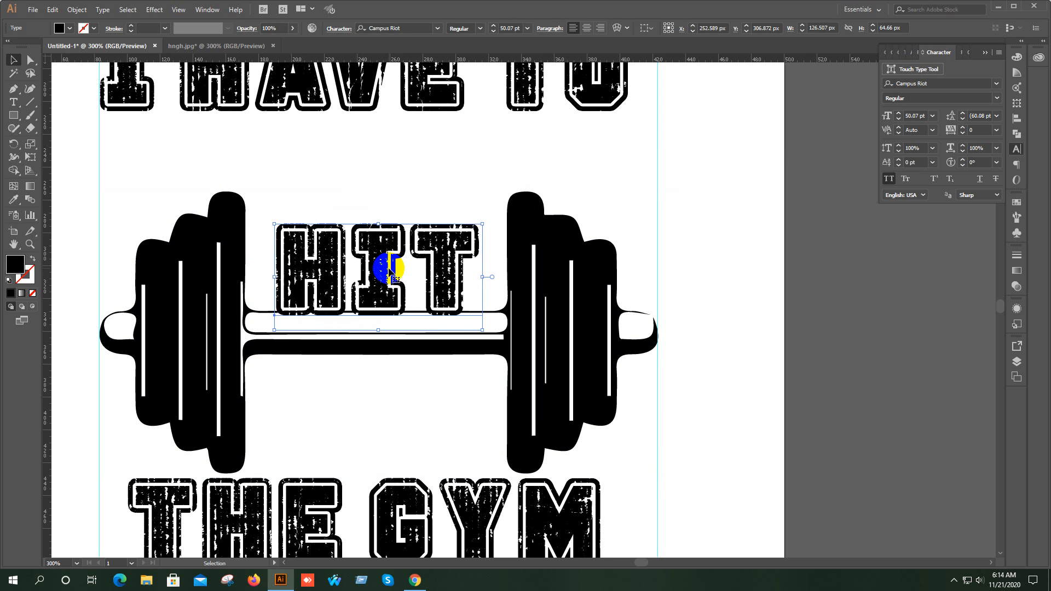
key(Up)
key(Up)
key(Up)
key(Up)
key(Up)
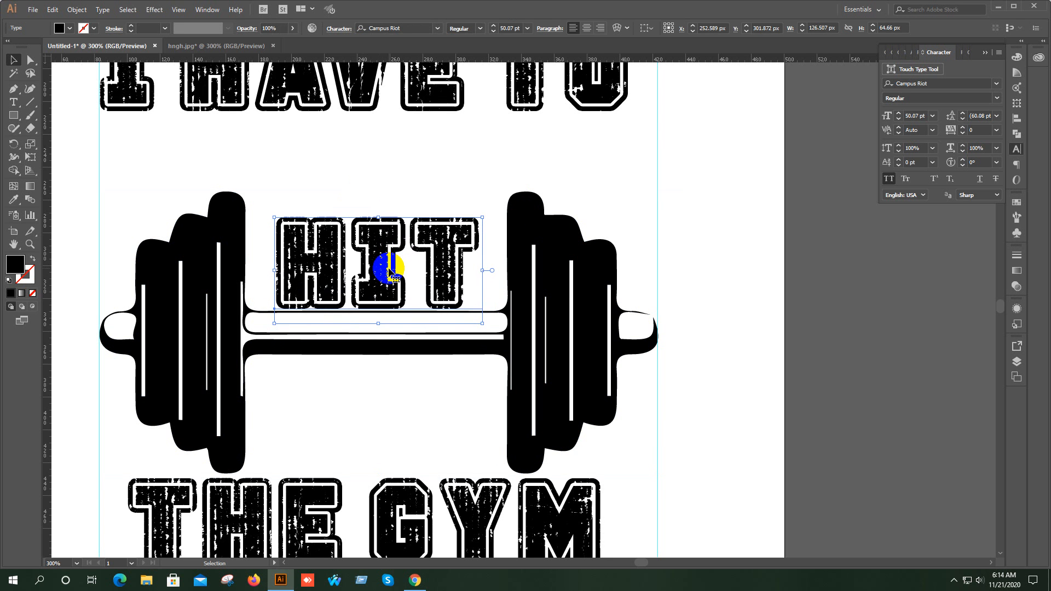
key(Down)
key(Down)
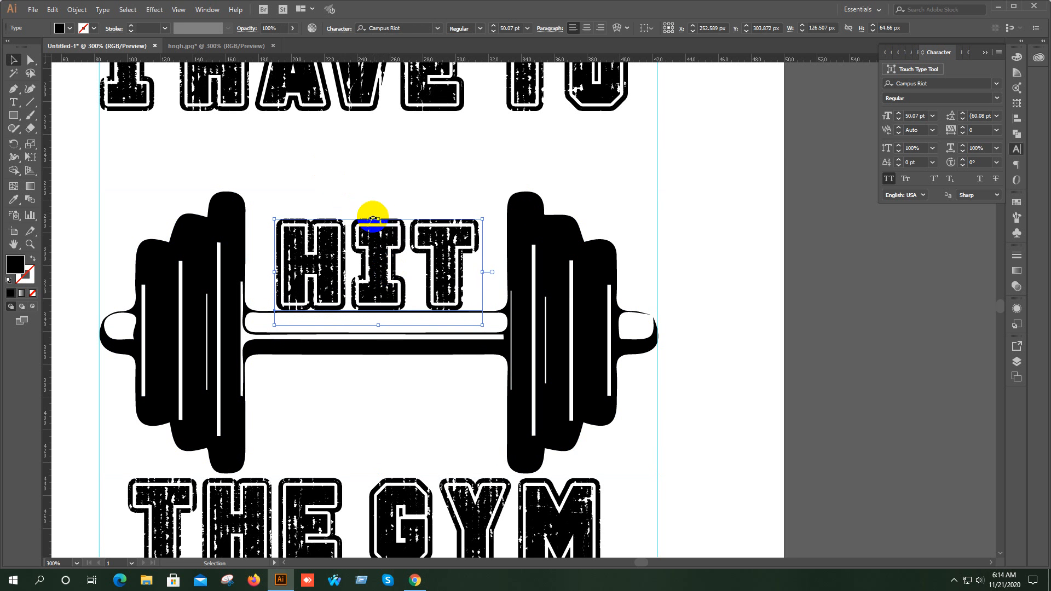
- Stretch HIT upward to about 81 px high, level with the tops of the inner weight plates
drag(380, 218, 375, 191)
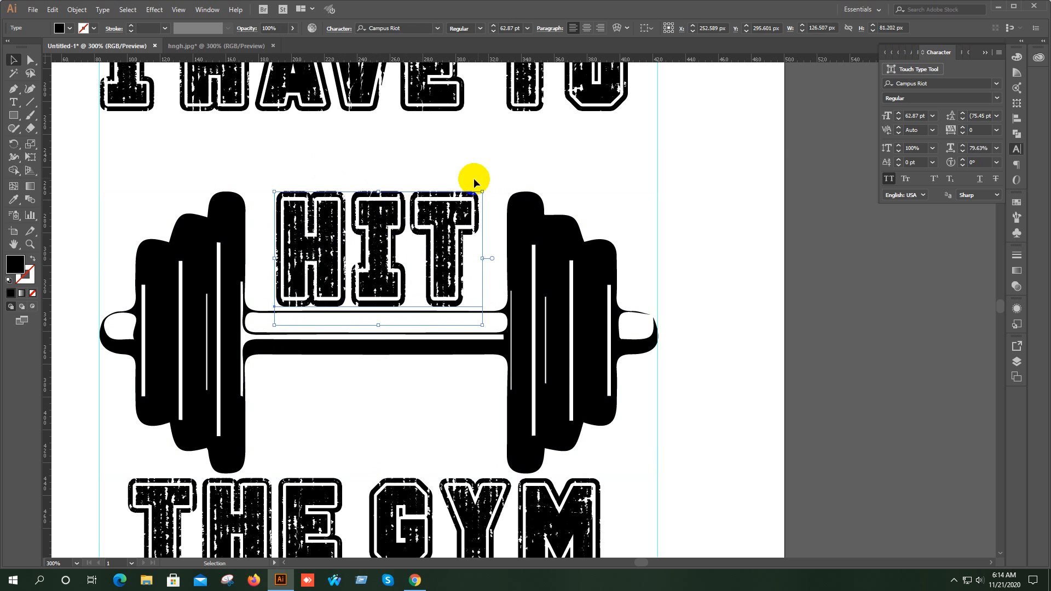
click(519, 161)
scroll(393, 289, down, 3)
drag(493, 386, 479, 330)
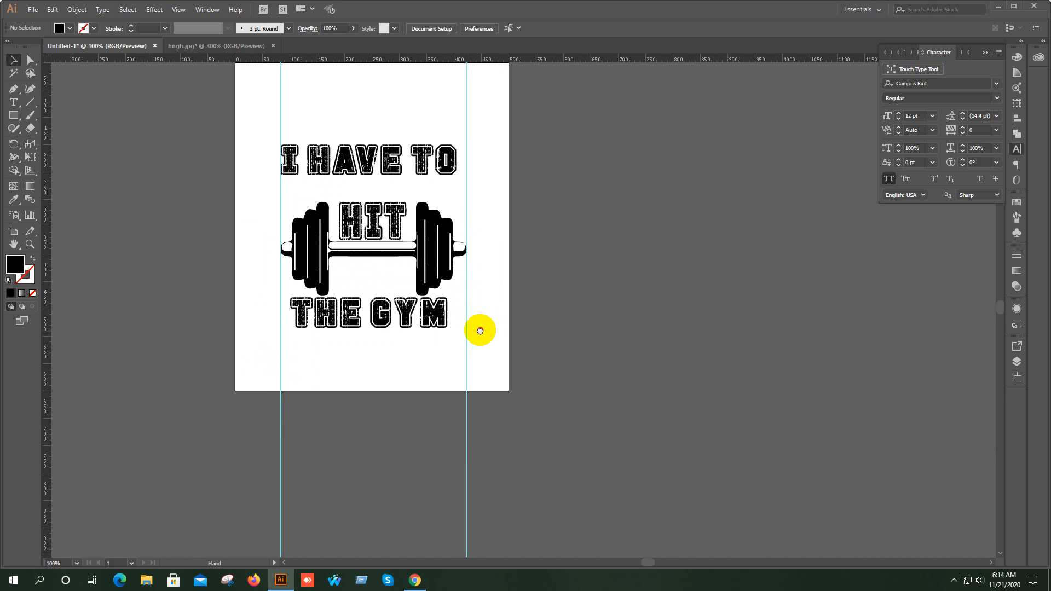
scroll(441, 306, up, 1)
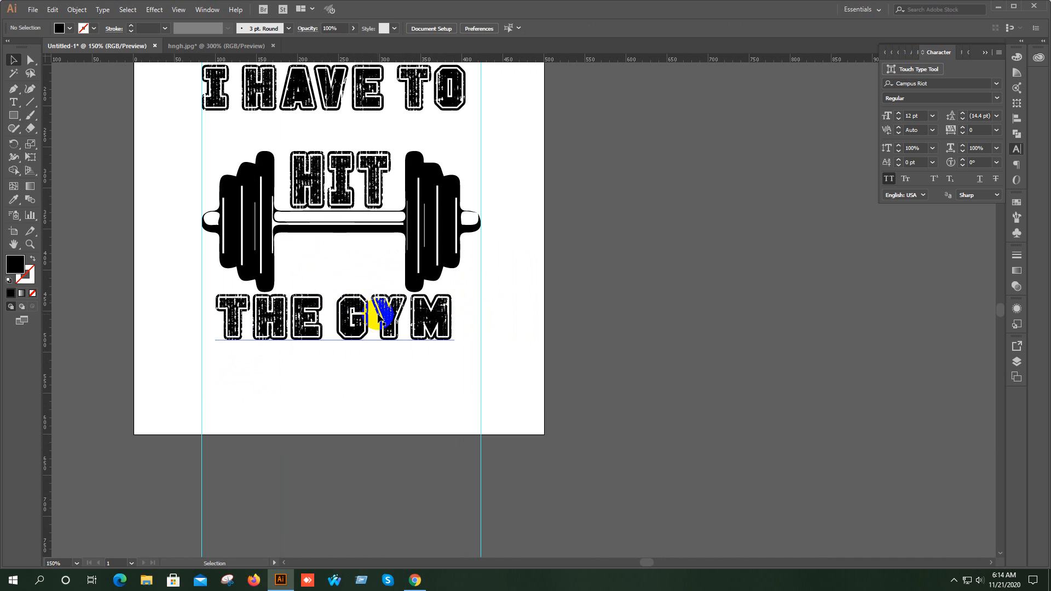
scroll(382, 318, up, 2)
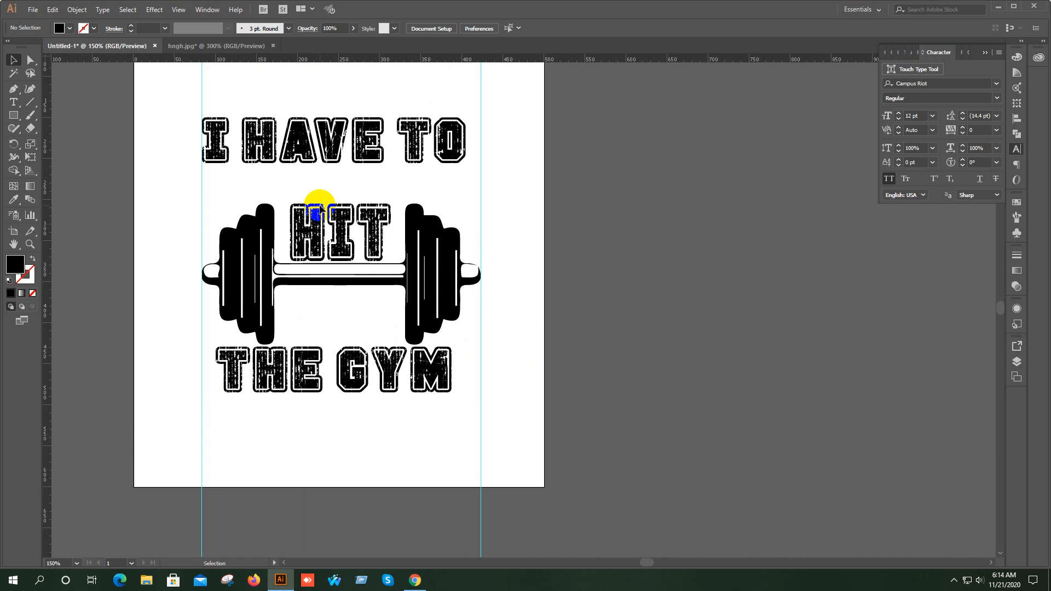
- Delete THE from the THE GYM line and move the remaining word GYM further below the dumbbell
click(18, 103)
drag(318, 360, 225, 357)
key(BackSpace)
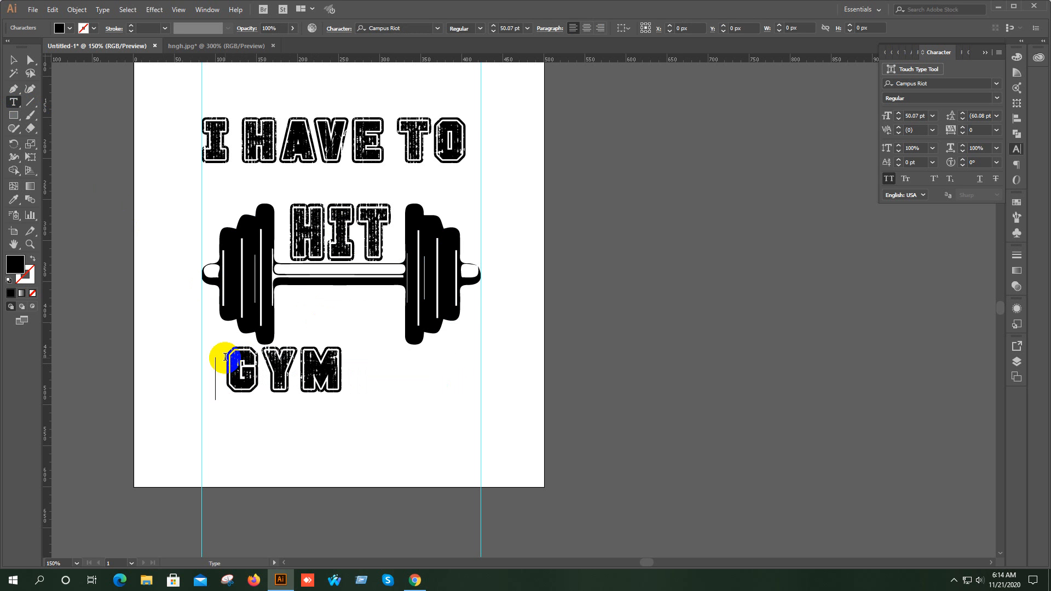
key(Delete)
click(18, 65)
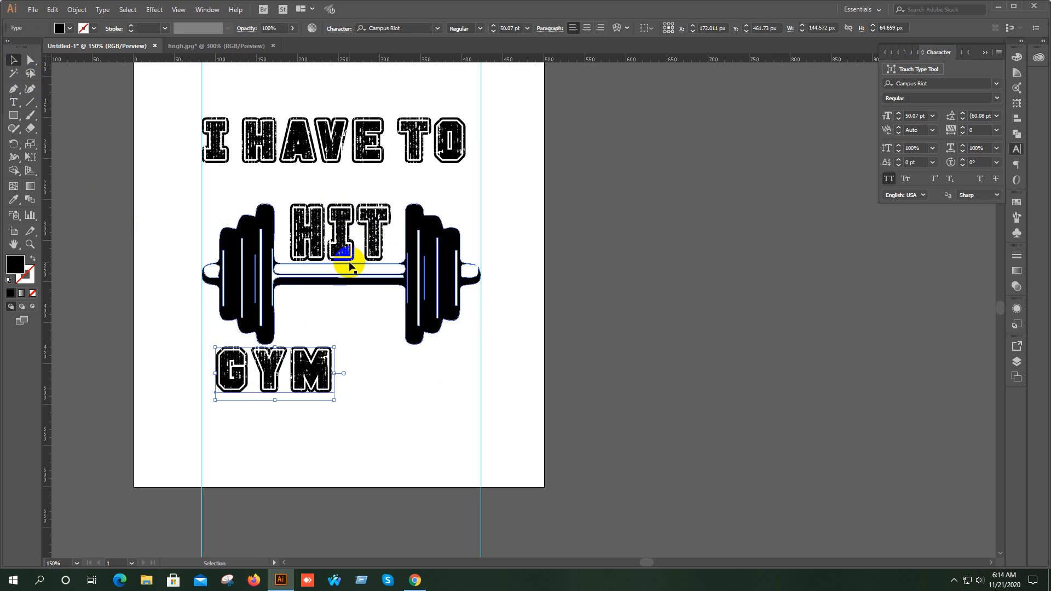
drag(320, 356, 331, 429)
drag(344, 231, 349, 317)
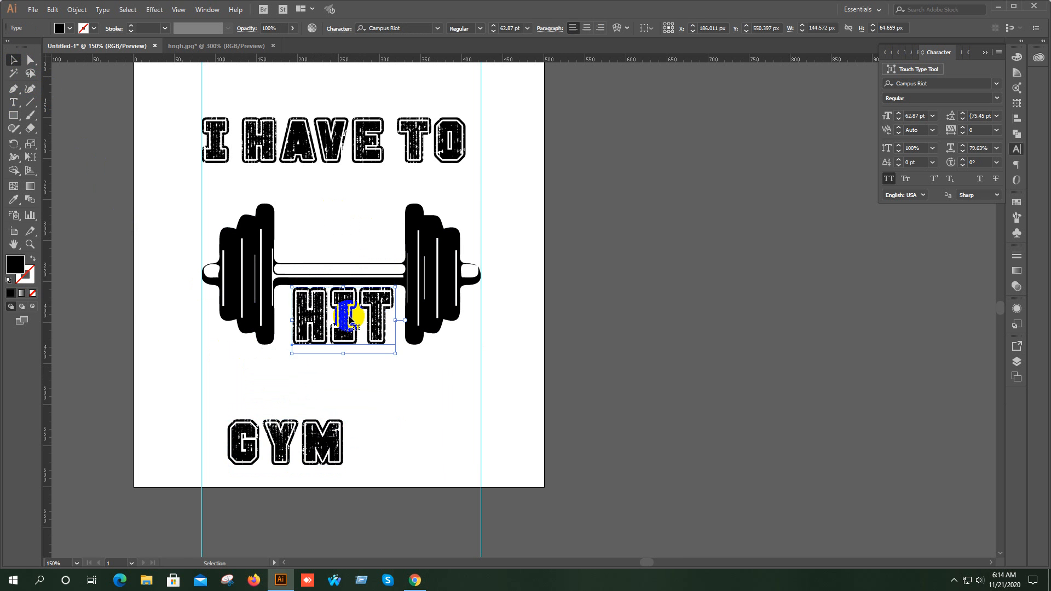
scroll(349, 316, up, 2)
key(ctrl+z)
- Duplicate HIT straight down below the dumbbell bar and change the copy's text to THE
drag(334, 136, 338, 304)
click(17, 105)
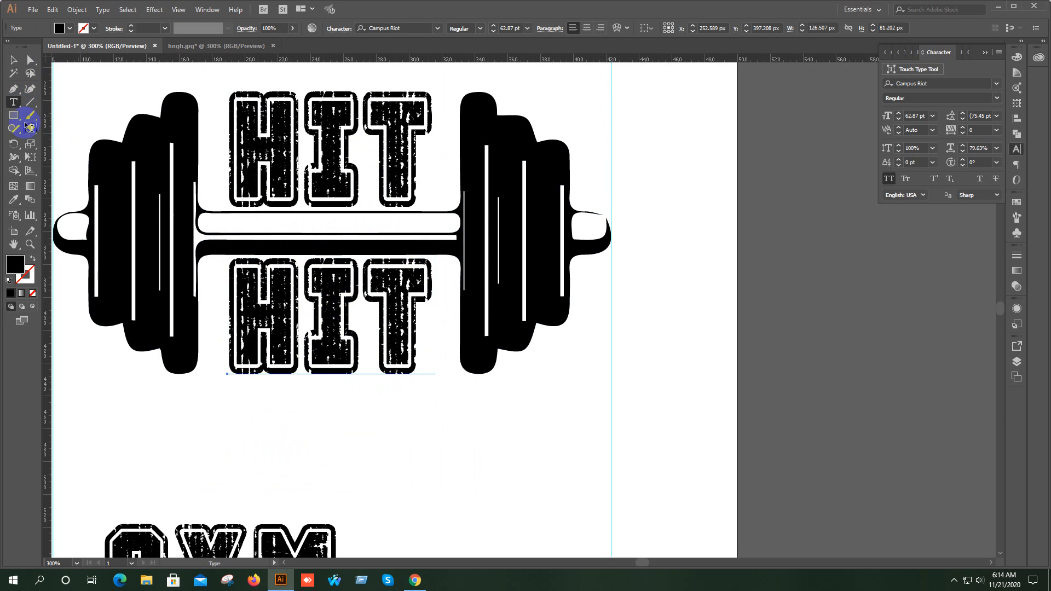
click(327, 301)
double_click(327, 301)
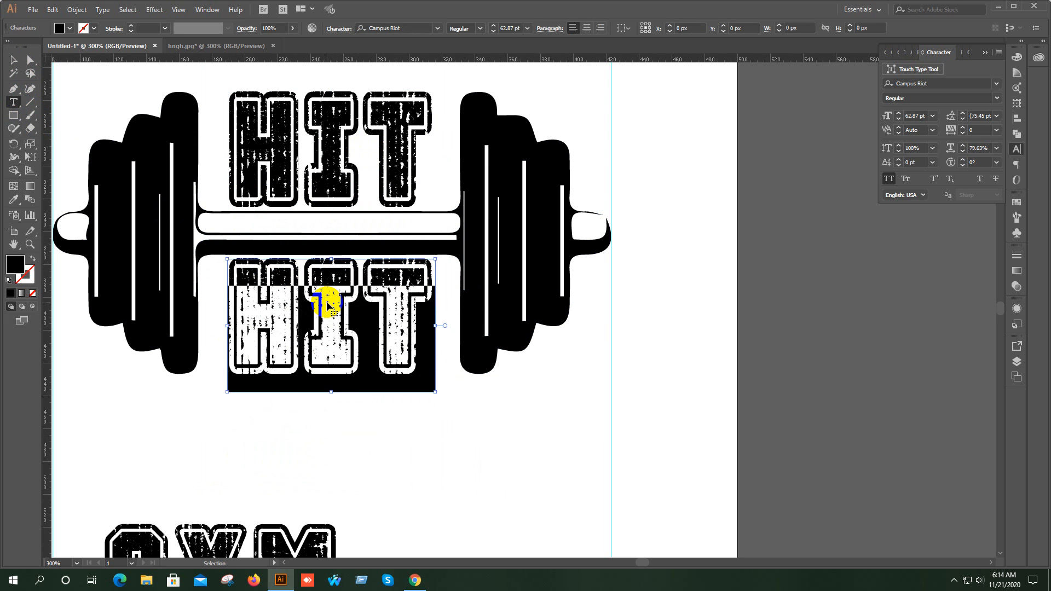
text(THE)
click(14, 59)
click(321, 329)
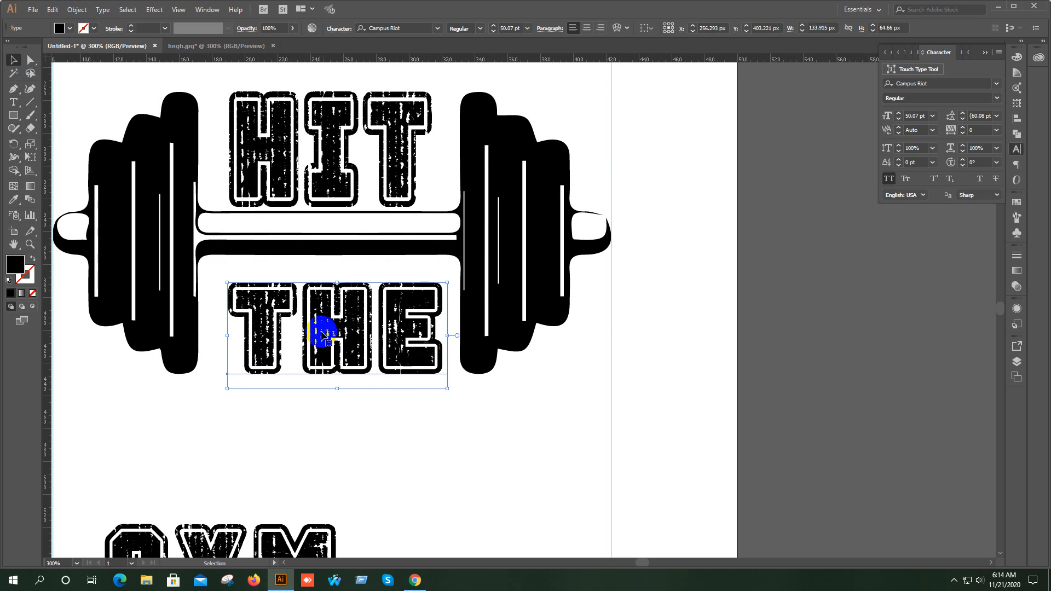
- Move the word THE up and slightly left so it sits just beneath the bar between the plates
scroll(399, 392, down, 1)
drag(399, 403, 412, 378)
scroll(450, 392, up, 1)
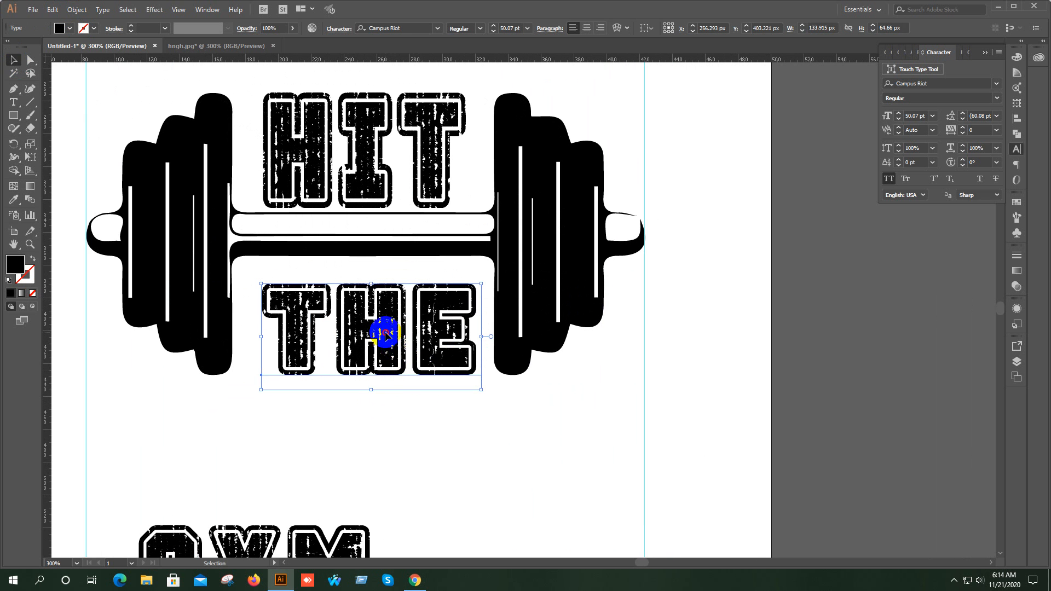
drag(386, 335, 373, 310)
- Place a horizontal guide along the tops of the dumbbell's tallest plates
scroll(411, 246, up, 3)
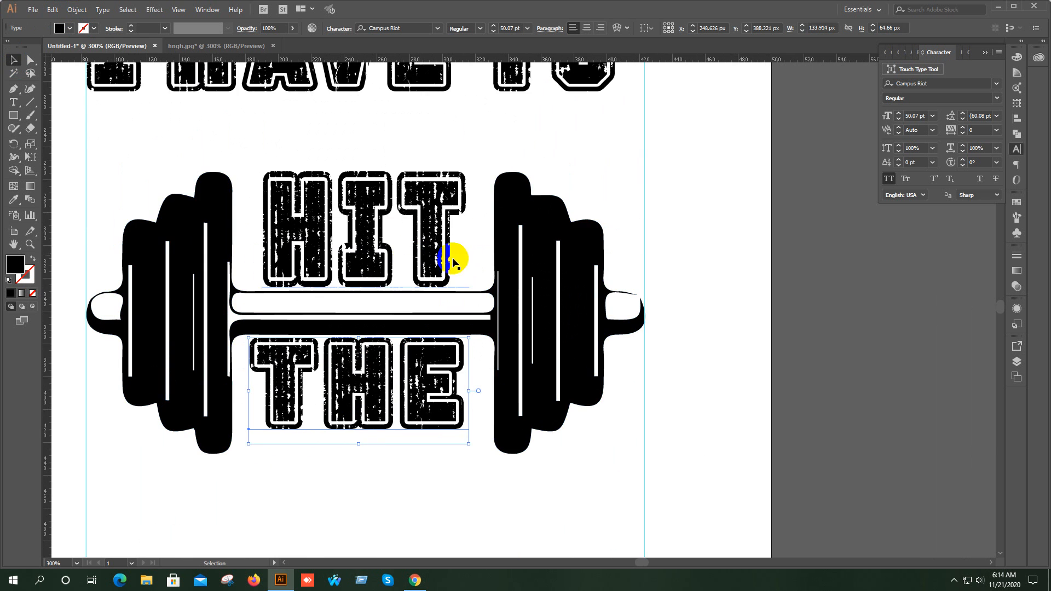
alt+scroll(469, 130, up, 3)
scroll(548, 257, left, 3)
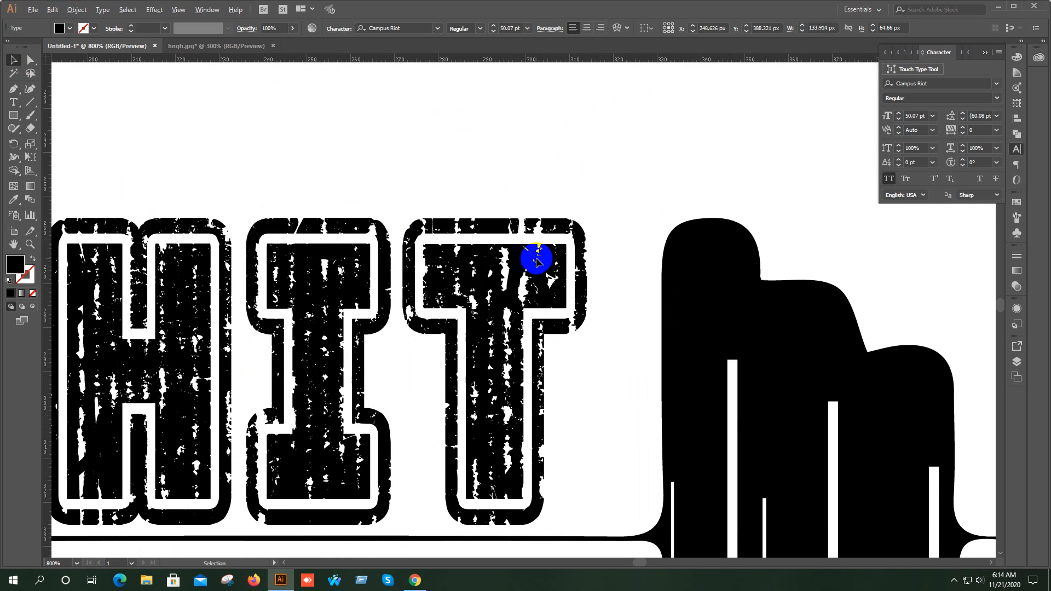
scroll(643, 241, down, 1)
drag(576, 58, 634, 229)
scroll(465, 263, down, 1)
scroll(462, 260, down, 2)
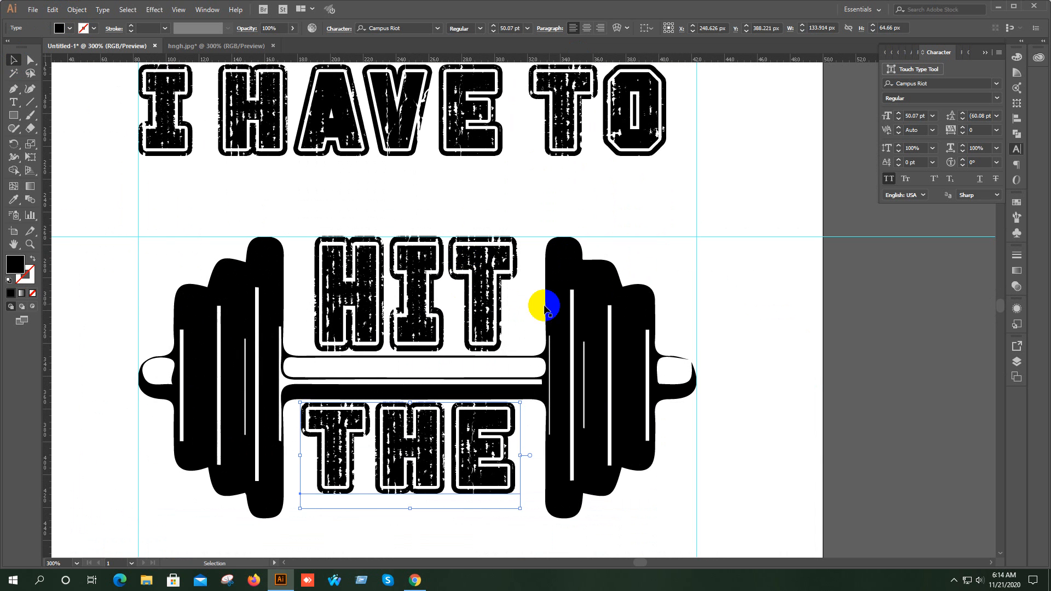
- Adjust the height of HIT so its upper edge lines up with the horizontal guide
scroll(417, 273, up, 3)
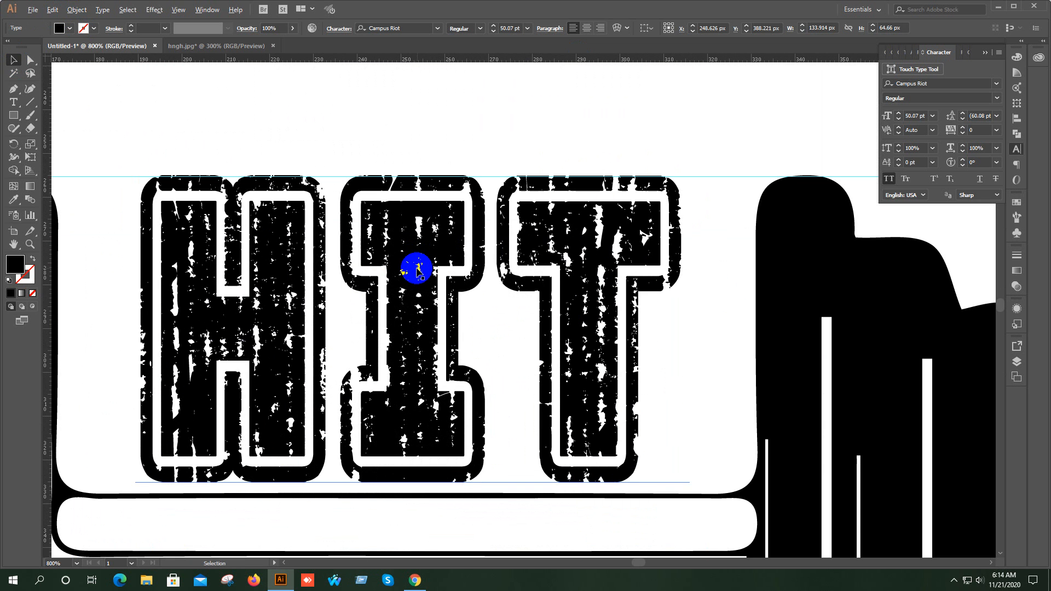
click(424, 227)
drag(428, 115, 481, 235)
scroll(418, 186, down, 4)
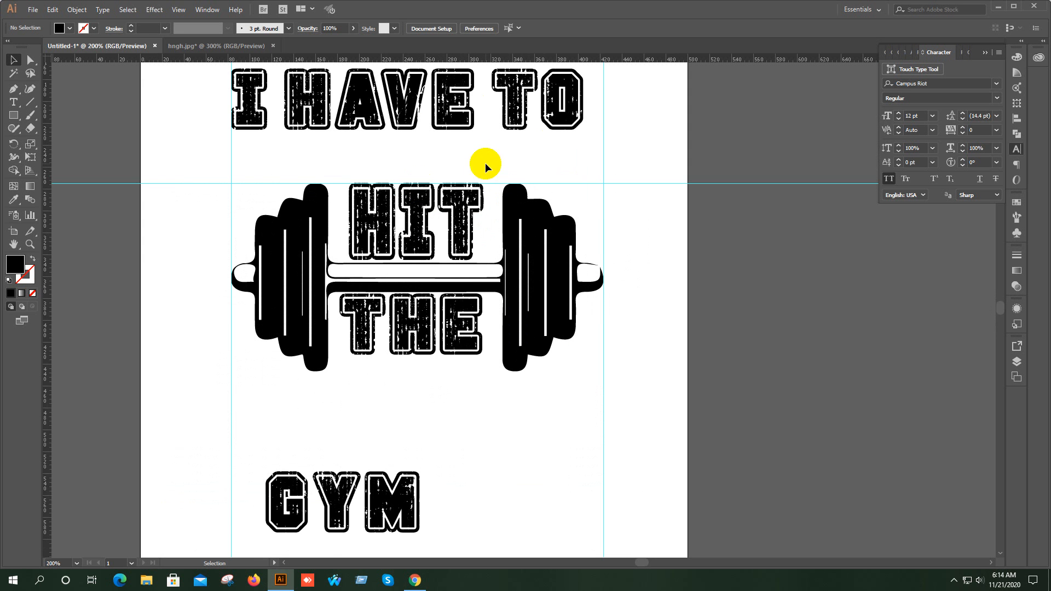
drag(370, 156, 386, 240)
scroll(426, 164, up, 4)
scroll(386, 243, down, 1)
scroll(386, 242, down, 2)
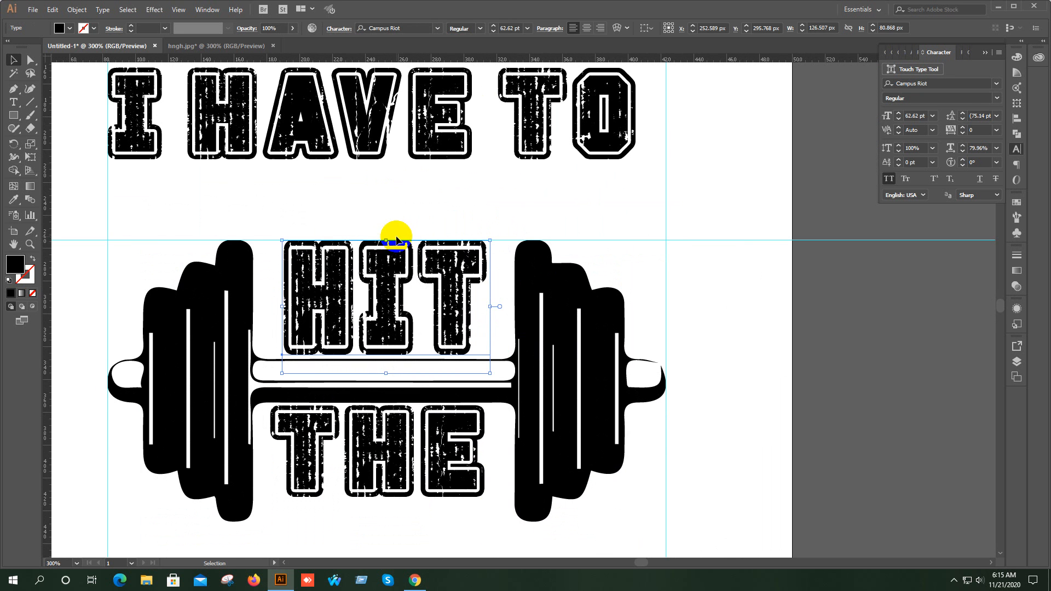
- Set the leading of HIT to 89 pt, and undo a trial move of the word to the right
click(909, 97)
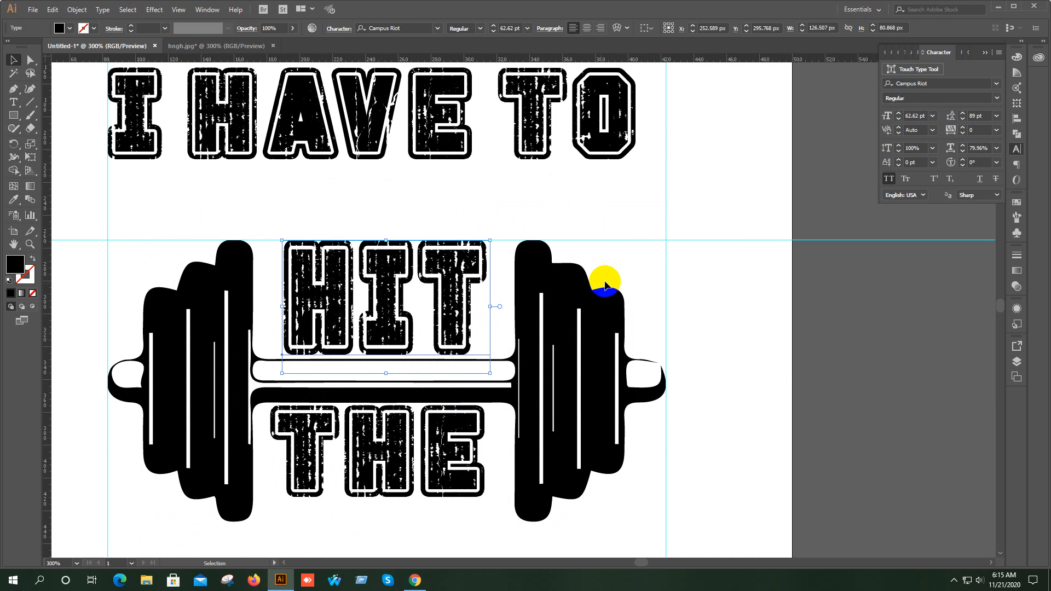
click(535, 223)
drag(448, 277, 475, 277)
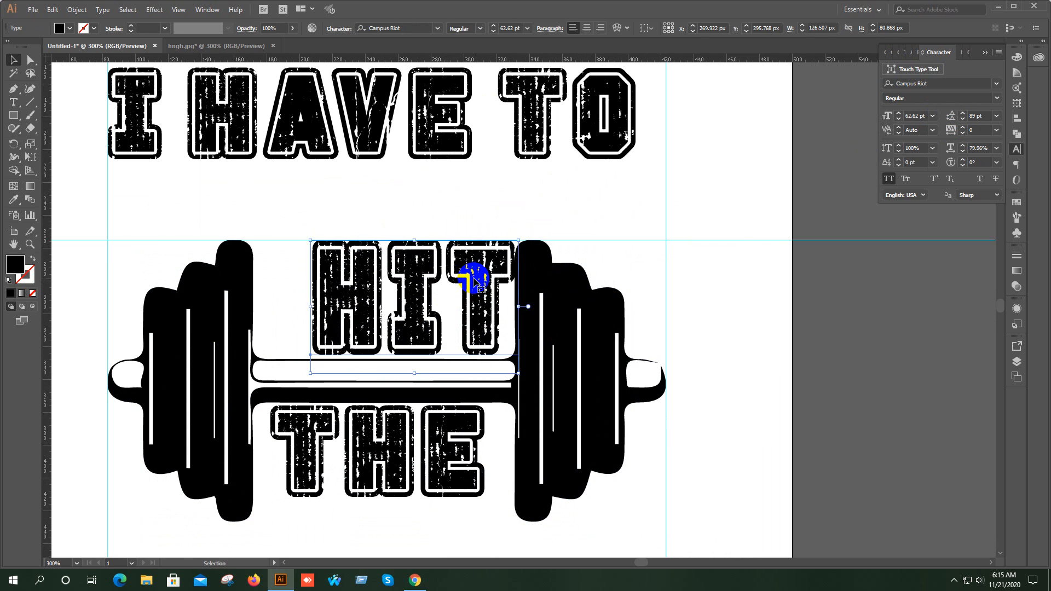
key(ctrl+z)
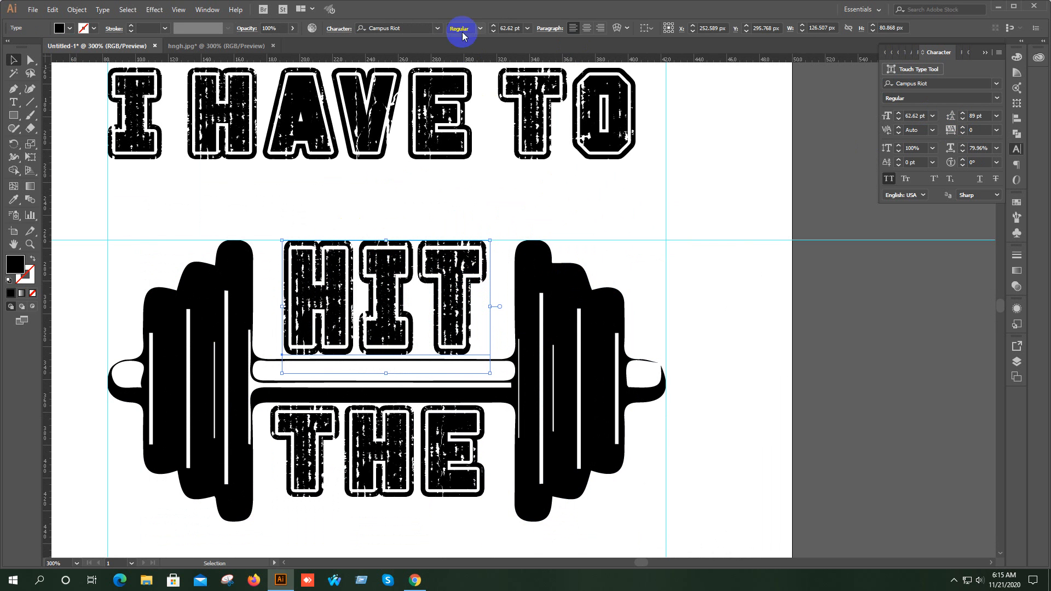
- Increase the tracking of the word HIT to 80
click(963, 127)
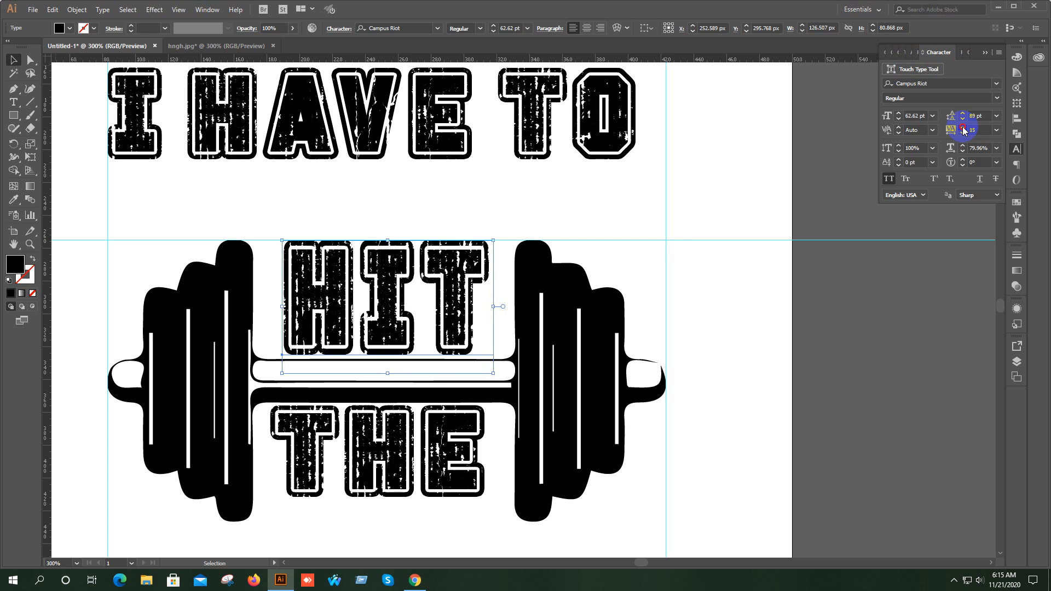
click(964, 127)
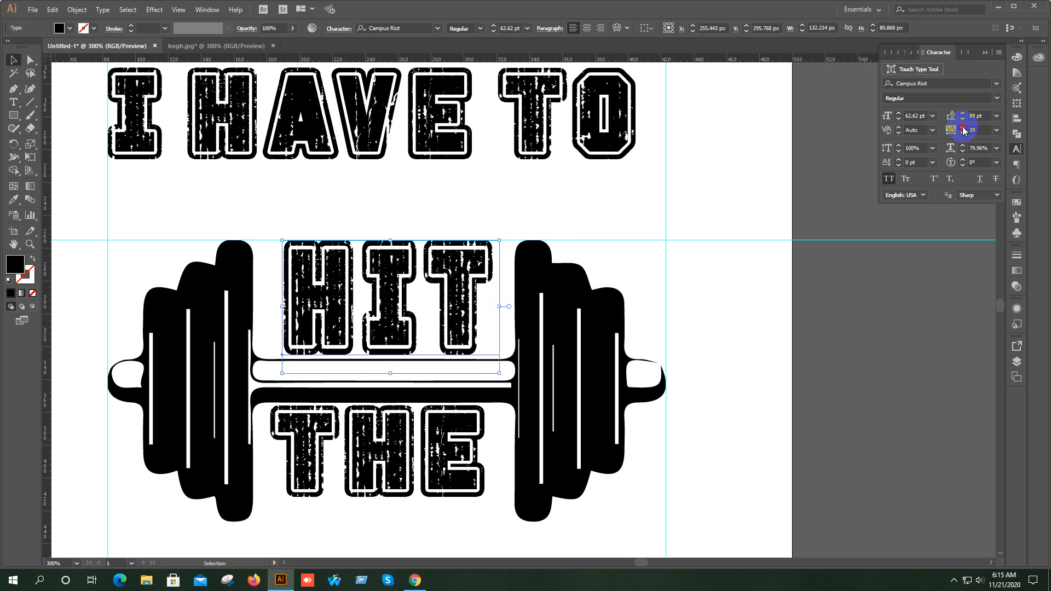
click(963, 127)
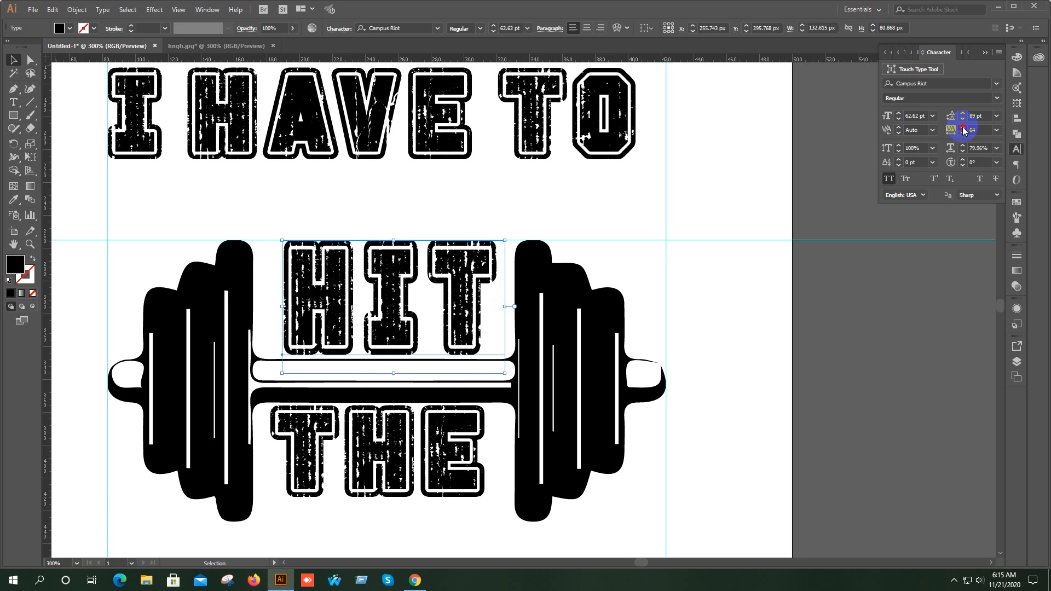
click(964, 128)
click(964, 128)
click(963, 127)
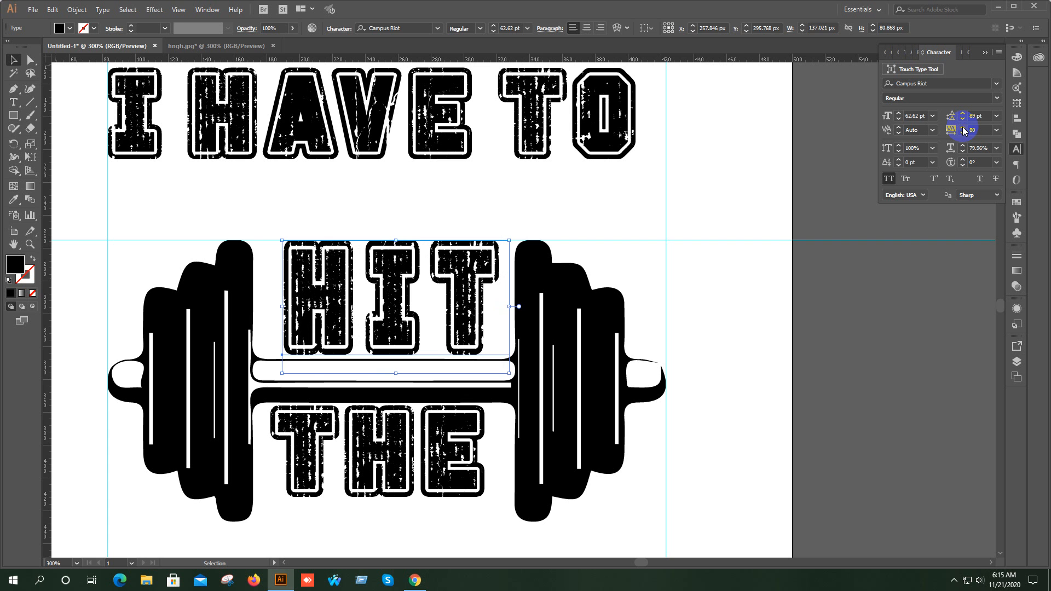
click(963, 127)
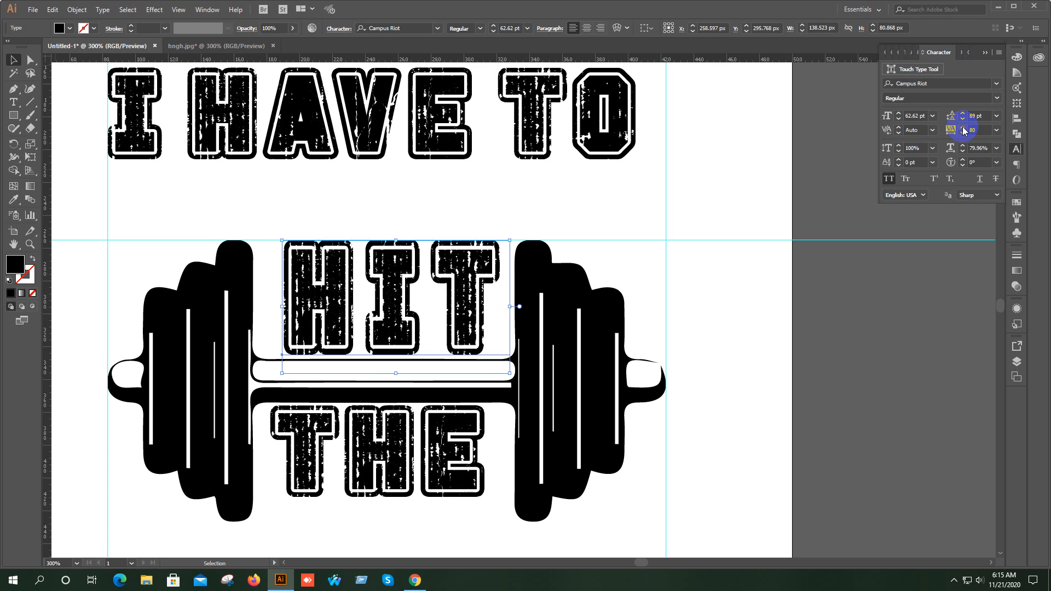
- Set the tracking of the word THE to 80
click(466, 423)
click(398, 429)
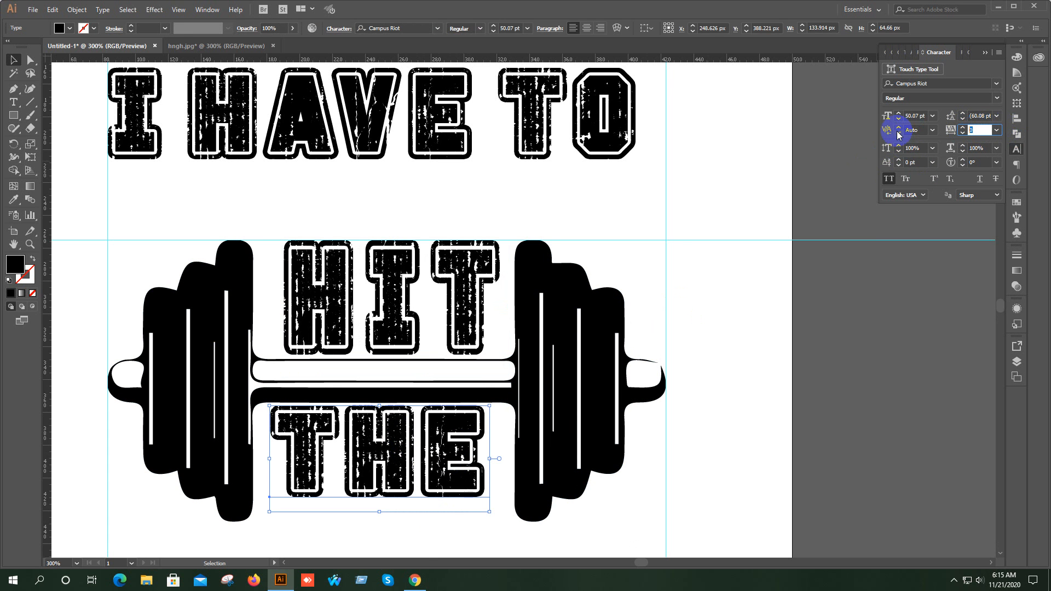
text(8)
key(Return)
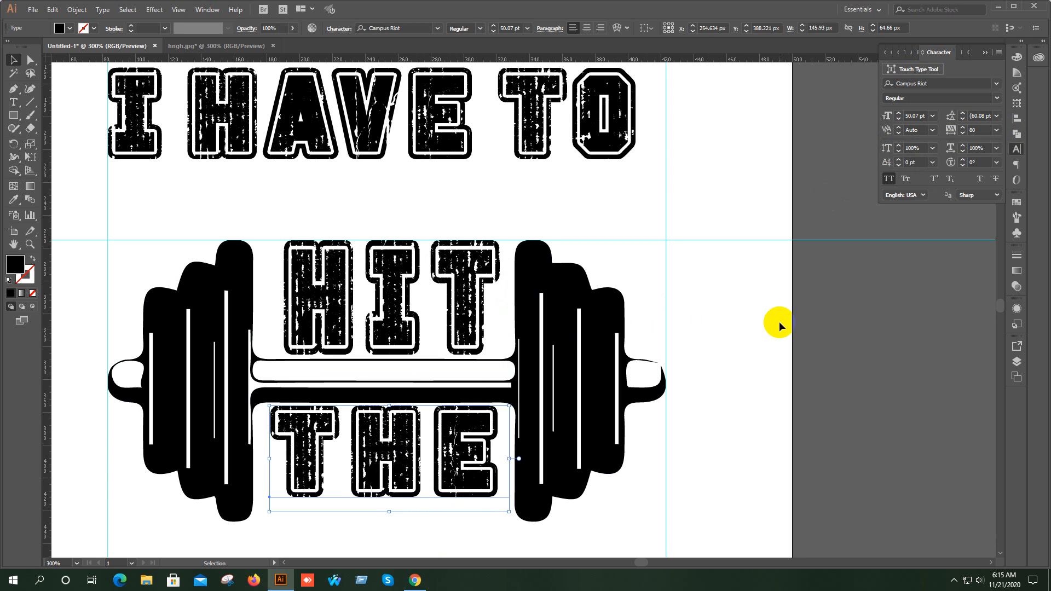
- Expand the words HIT and THE with Object and Fill enabled, and align their left edges
drag(444, 284, 455, 256)
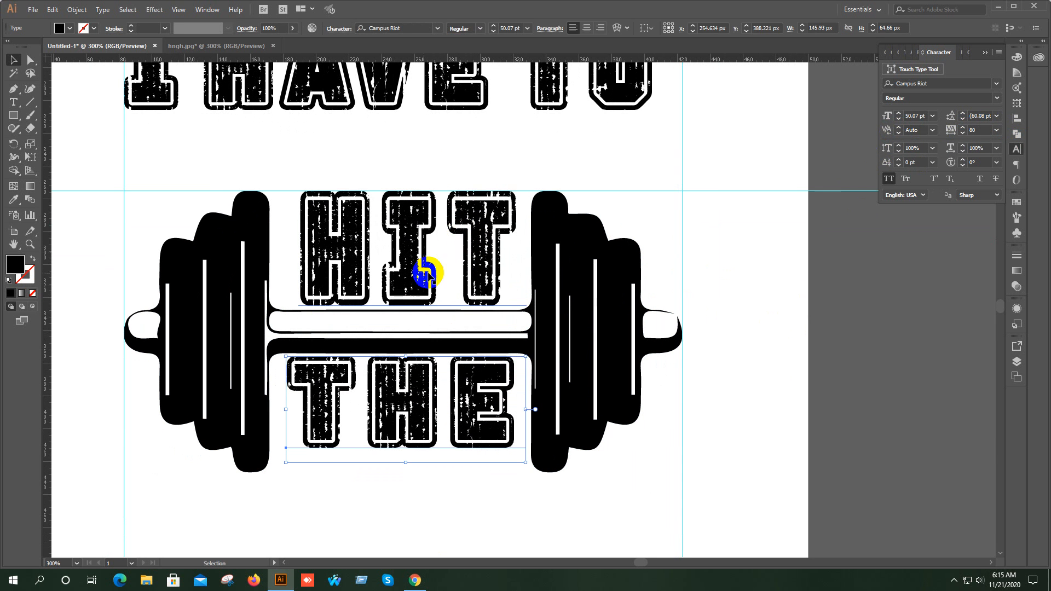
shift+click(412, 254)
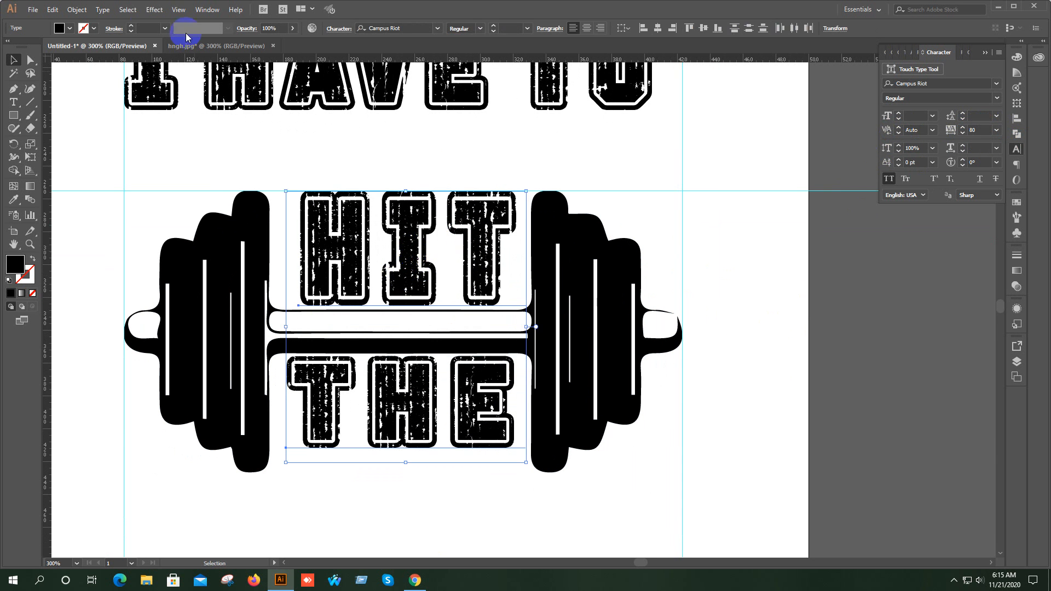
click(77, 11)
click(112, 125)
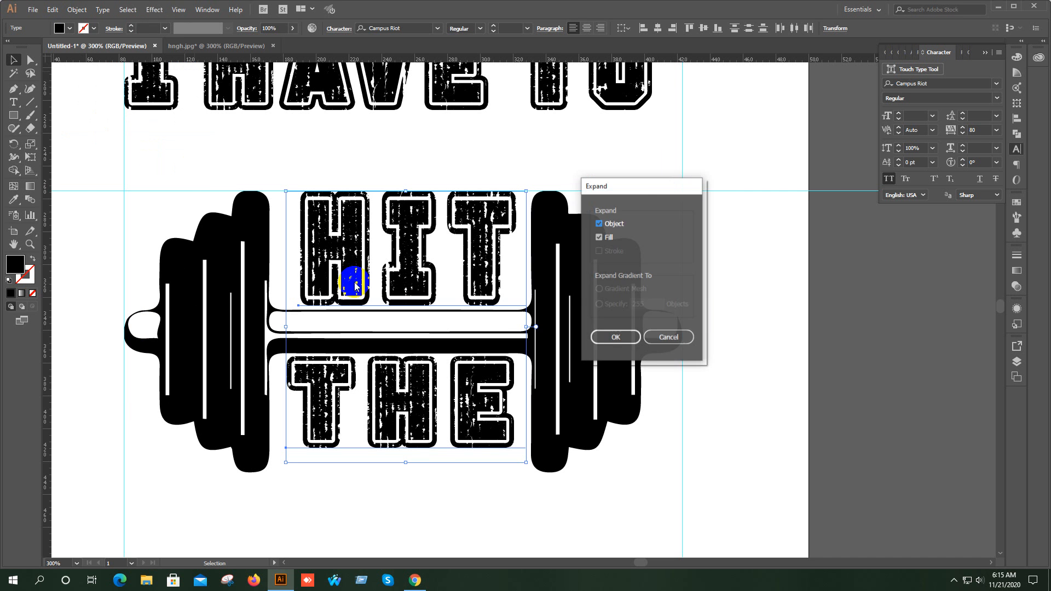
click(606, 338)
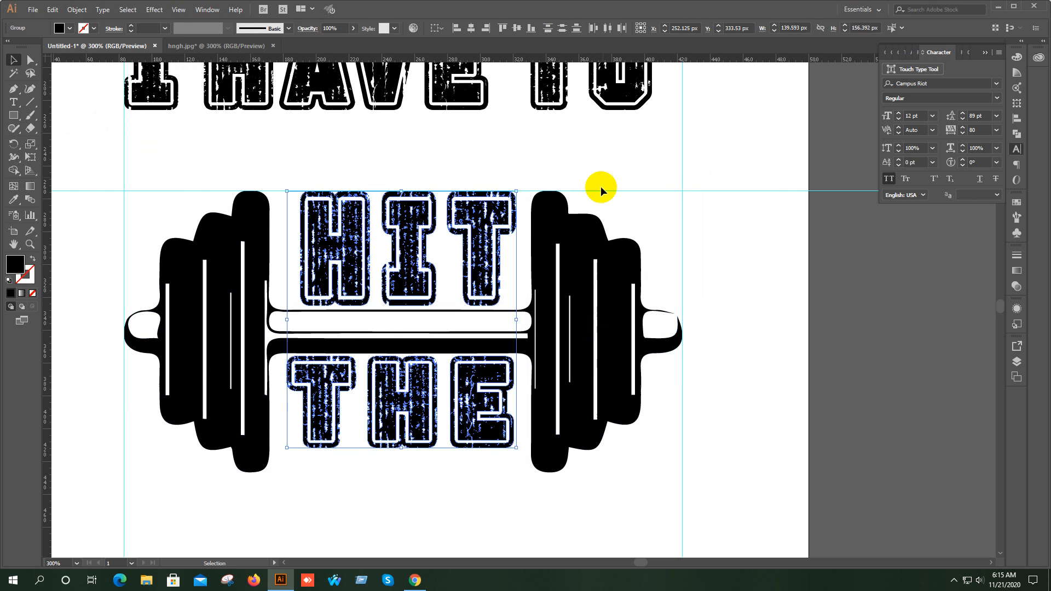
click(457, 29)
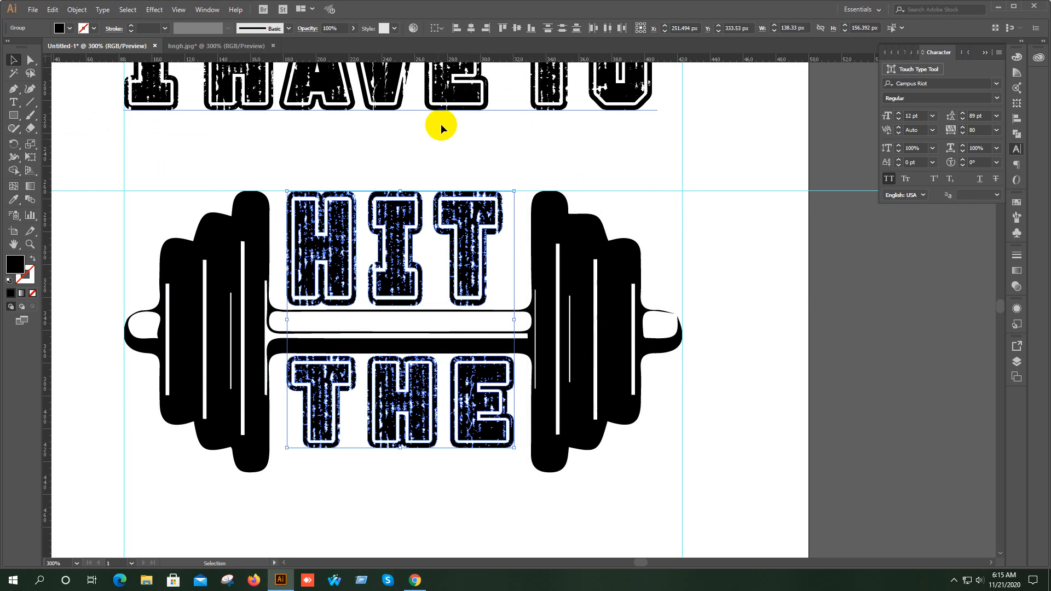
click(482, 144)
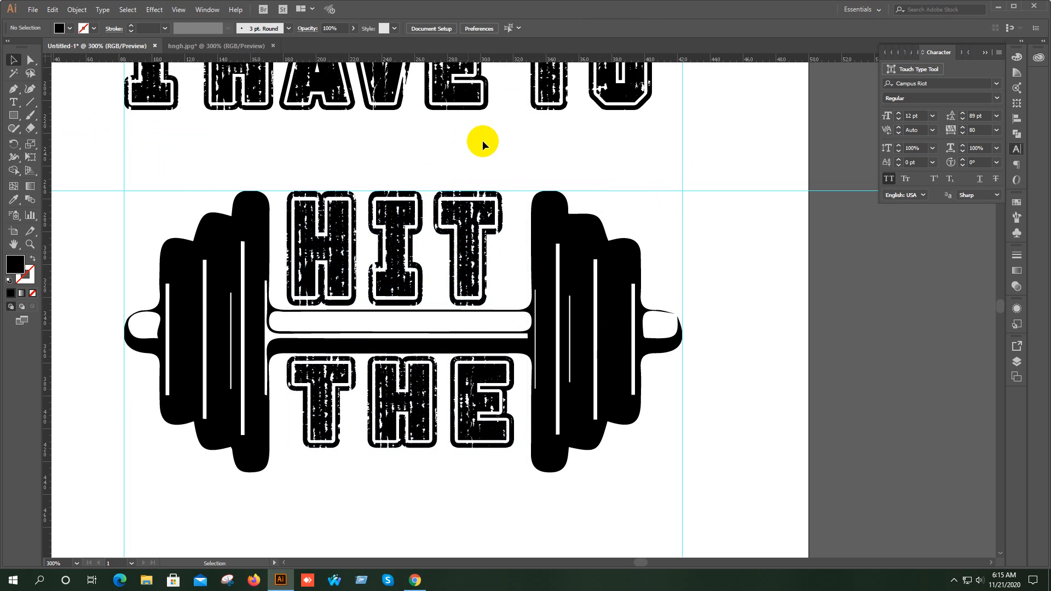
- Ungroup the expanded words HIT and THE into separate letters
click(320, 229)
right_click(360, 229)
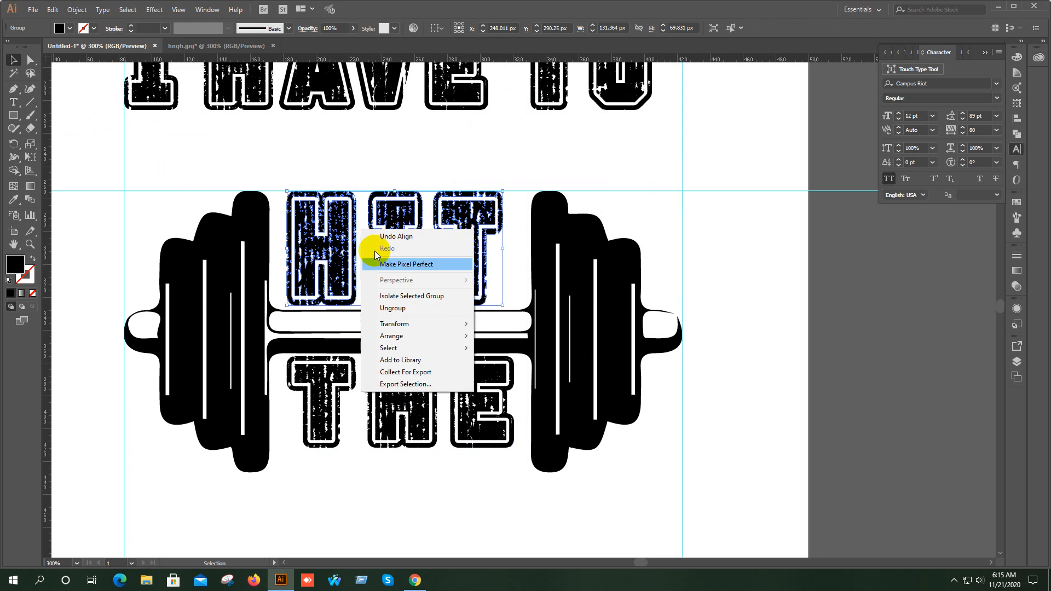
click(411, 309)
click(722, 233)
click(421, 390)
right_click(409, 382)
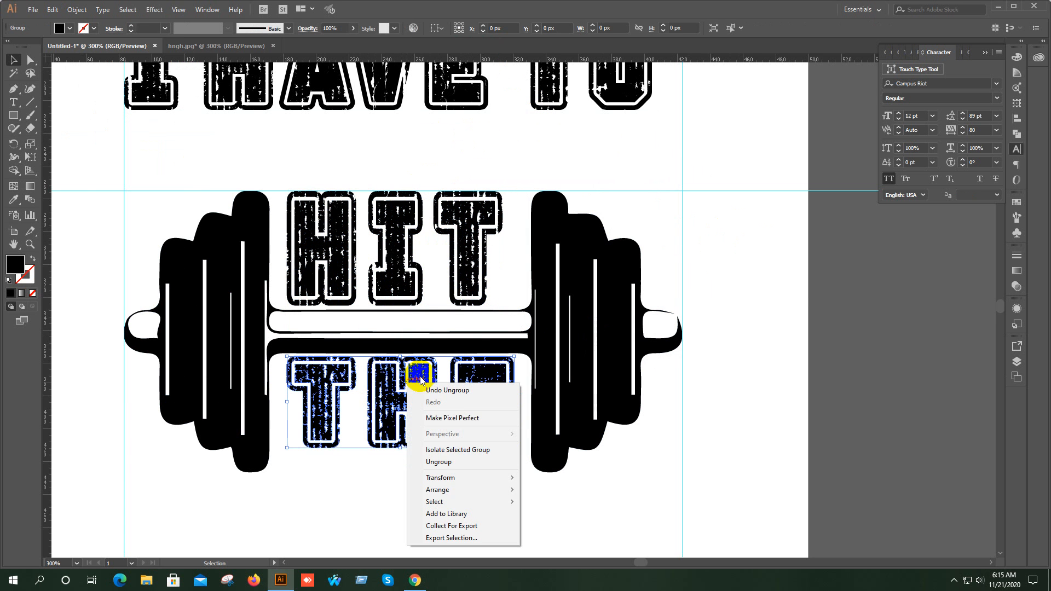
click(452, 465)
click(666, 433)
- Center the H of HIT and the T of THE horizontally on each other
click(340, 400)
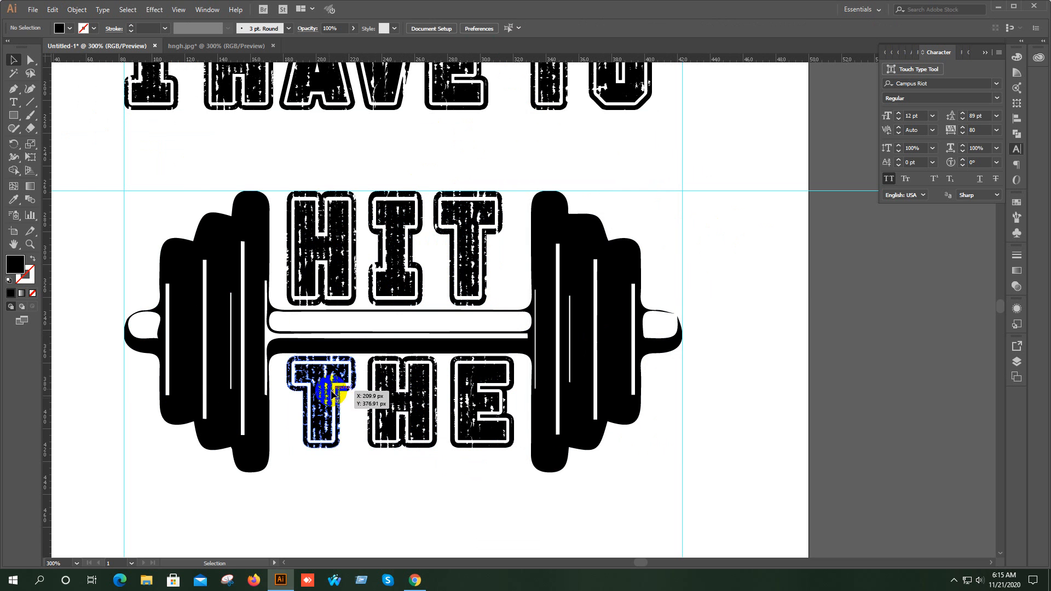
shift+click(327, 258)
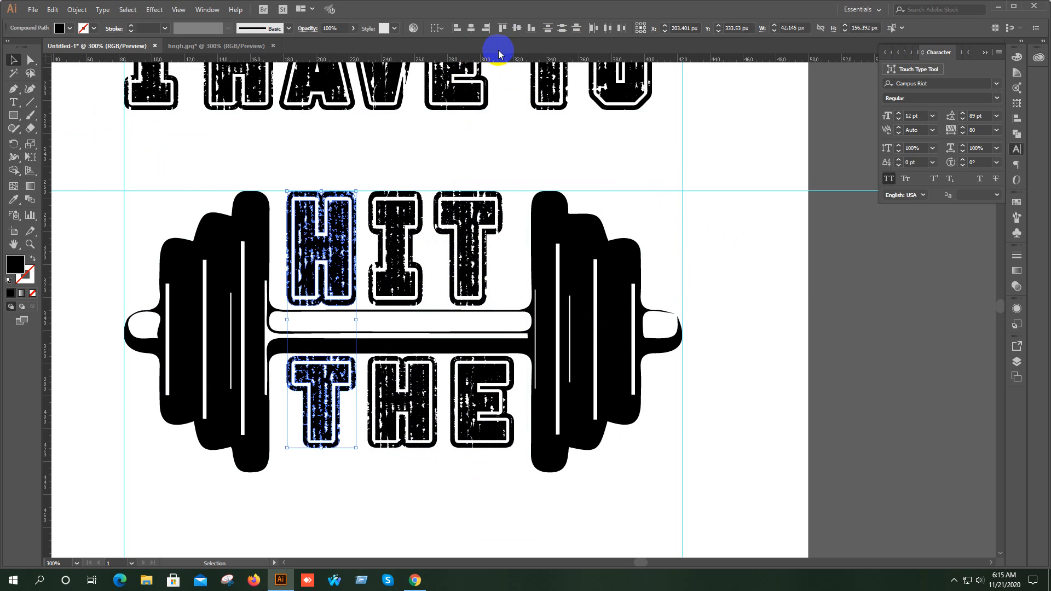
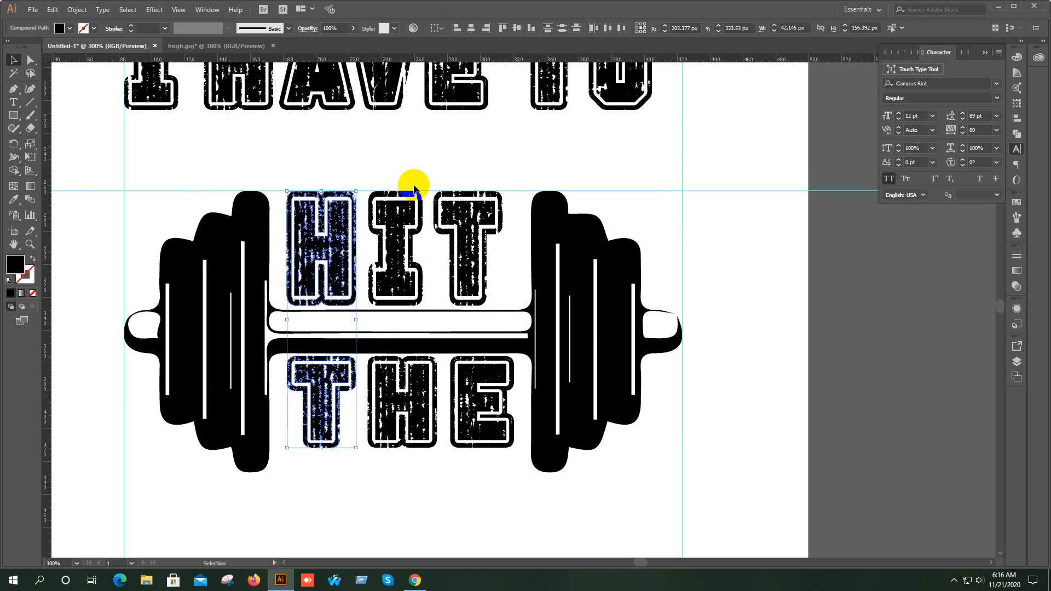
click(442, 156)
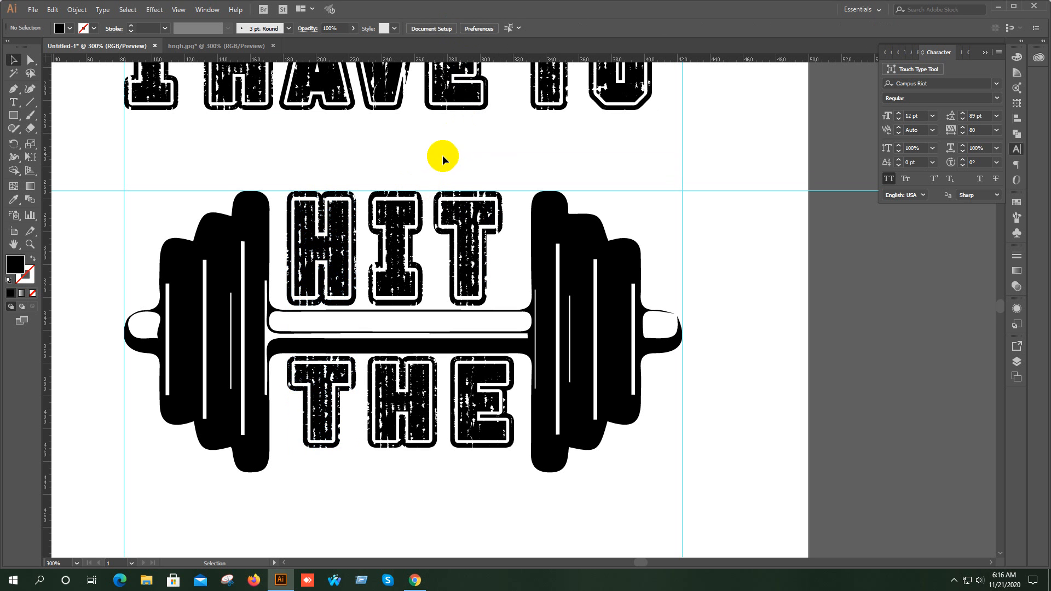
- Center the I of HIT and the H of THE horizontally on each other
scroll(361, 385, up, 1)
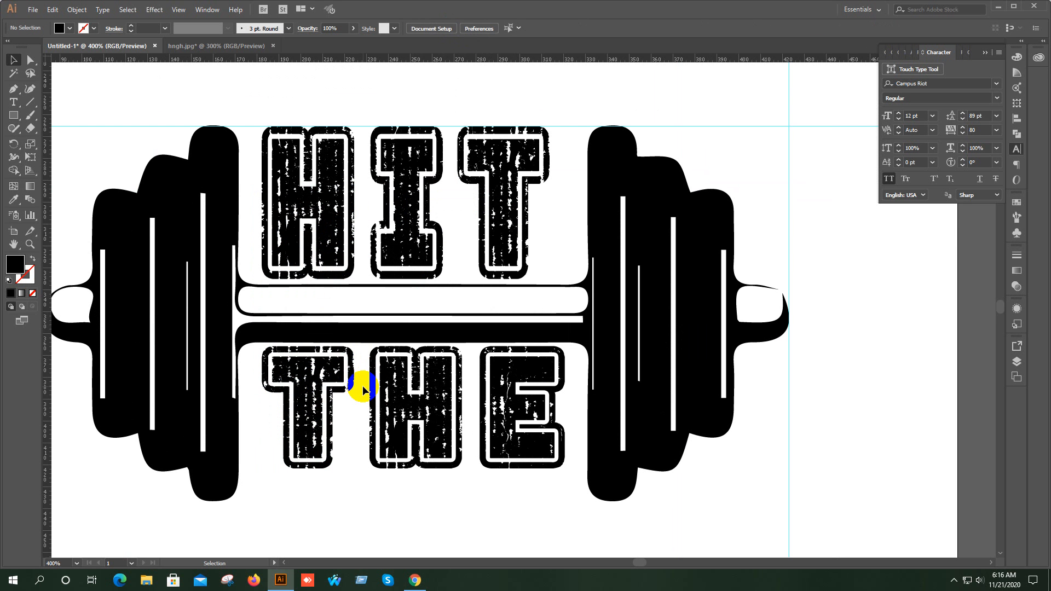
click(413, 215)
shift+click(438, 355)
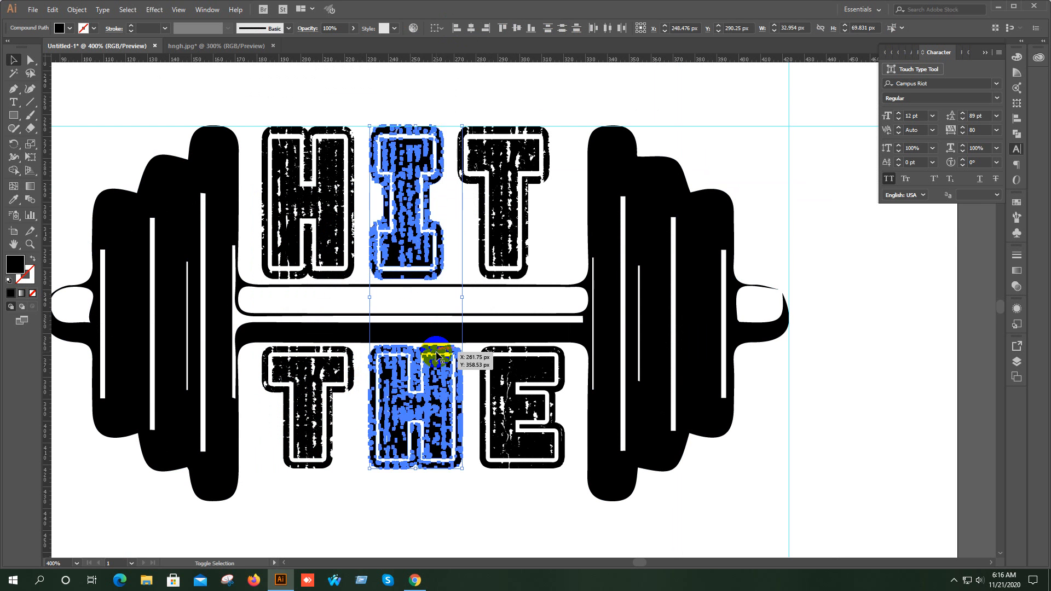
click(471, 28)
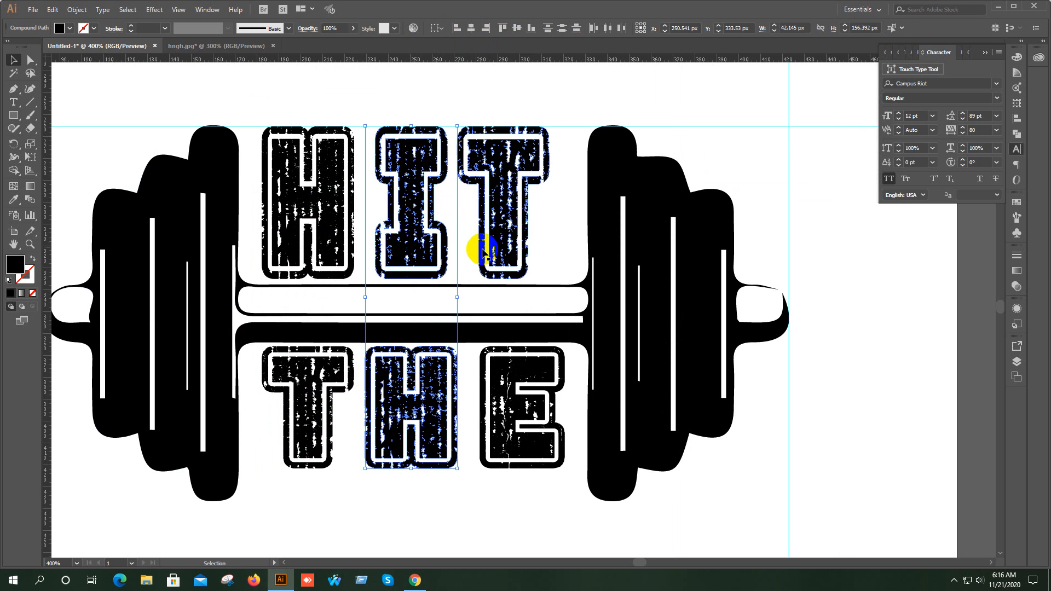
- Center the T of HIT and the E of THE horizontally on each other, and nudge the pair 1 px to the right
click(493, 219)
shift+click(531, 372)
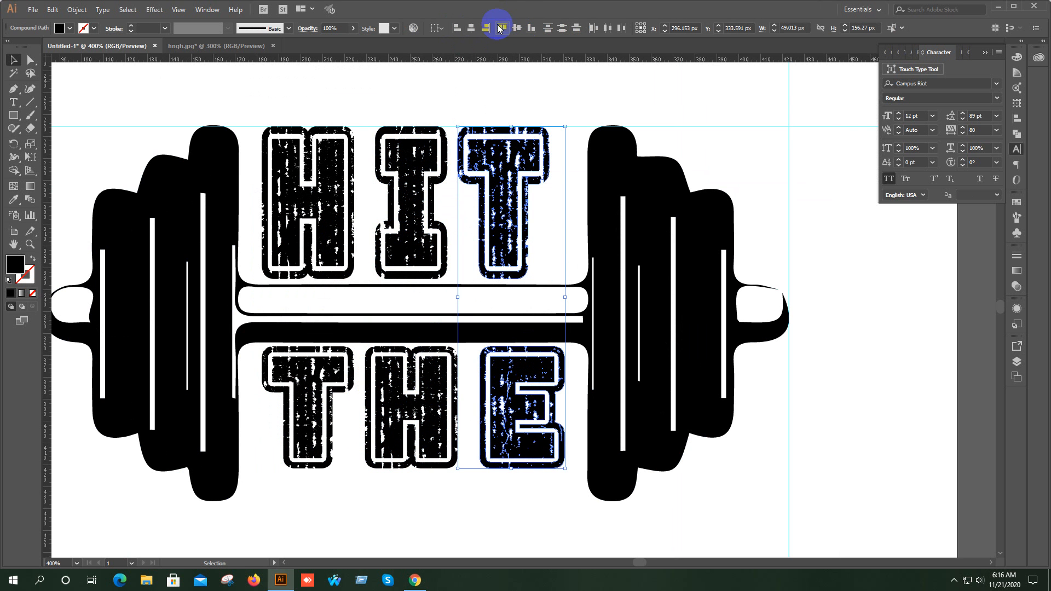
click(474, 32)
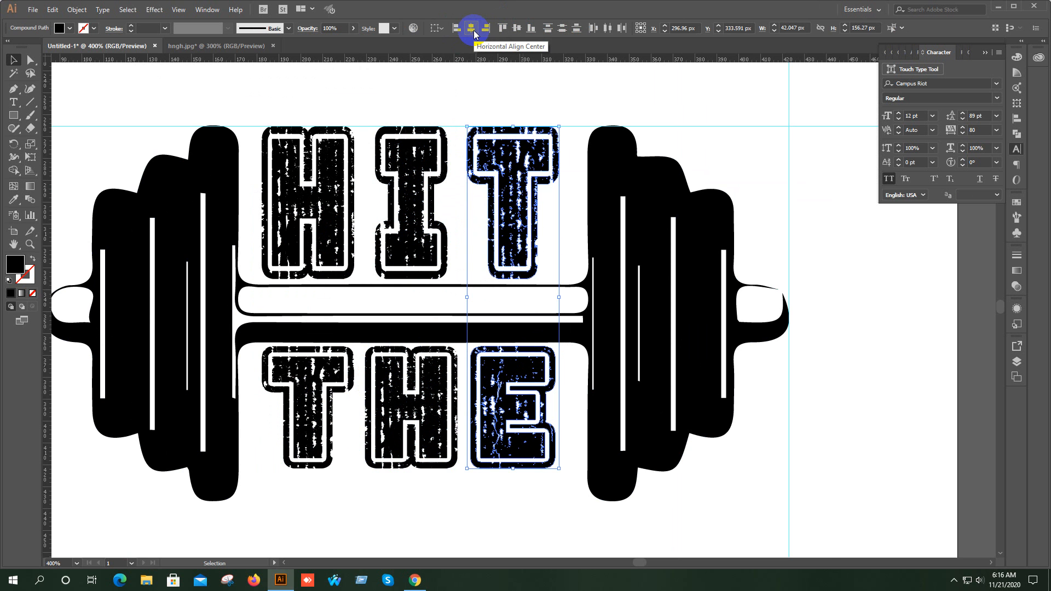
key(Right)
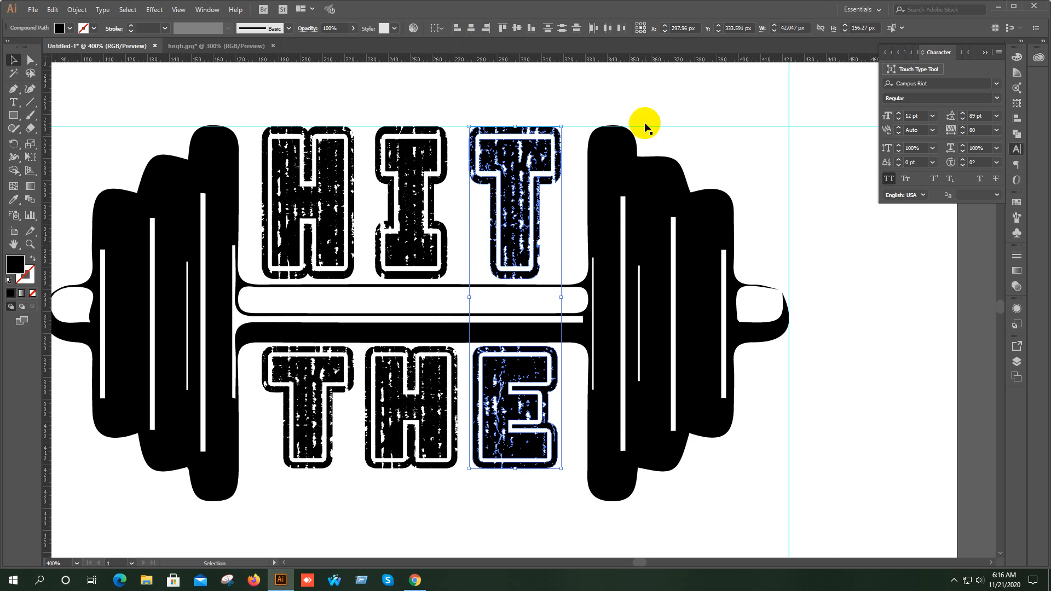
click(815, 203)
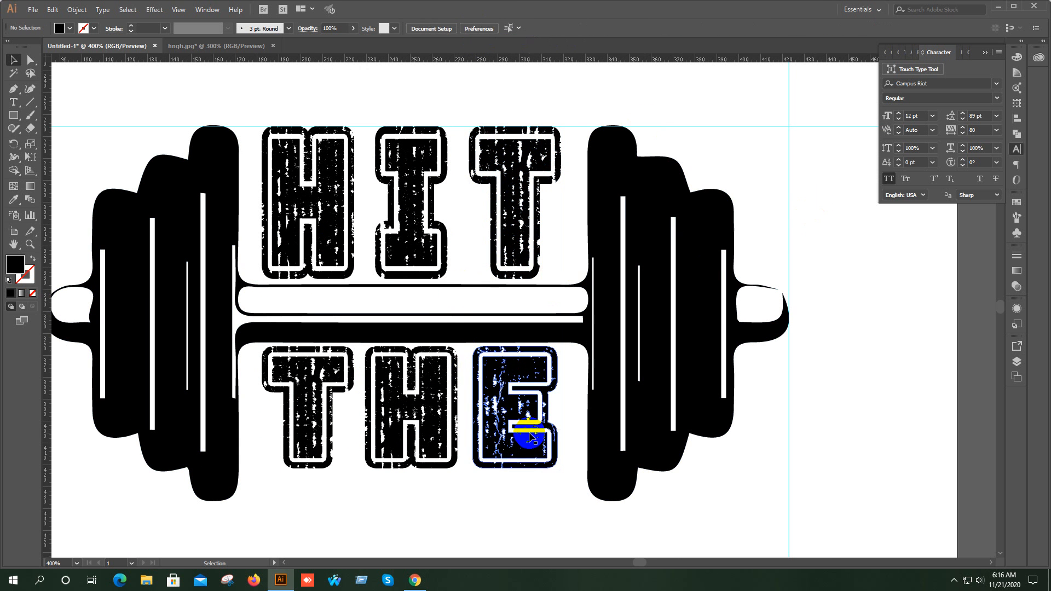
- Distribute the HIT letters evenly by their horizontal centers, and do the same for the THE letters
drag(276, 111, 537, 221)
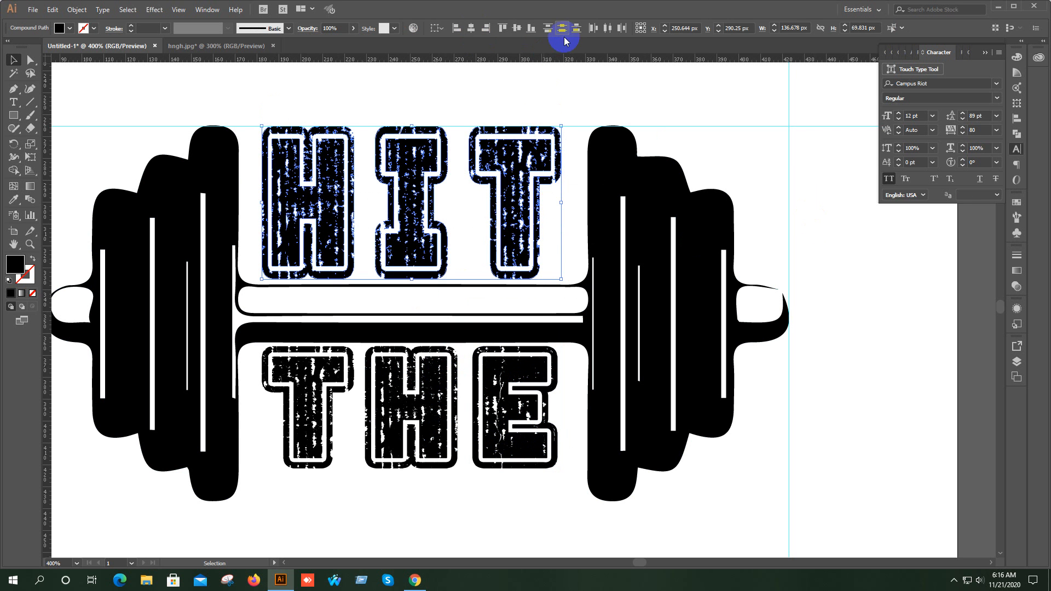
click(608, 28)
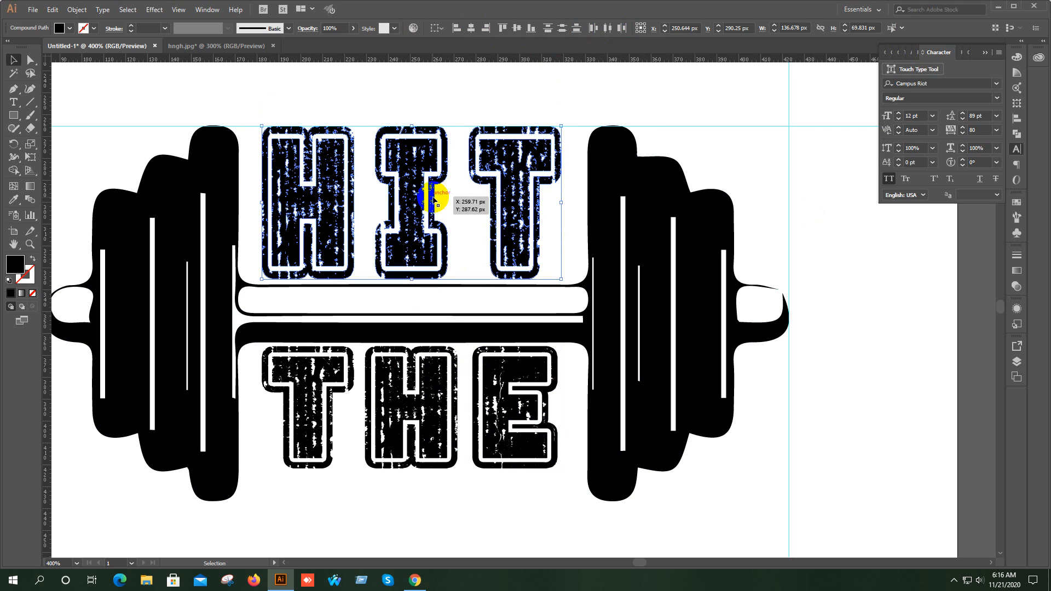
drag(527, 484, 307, 364)
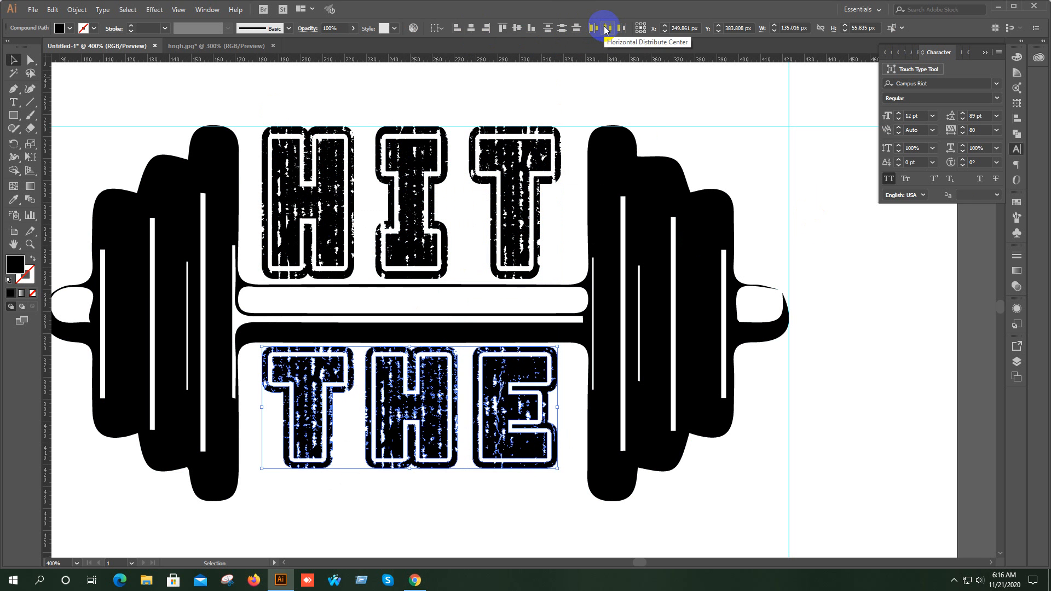
click(844, 427)
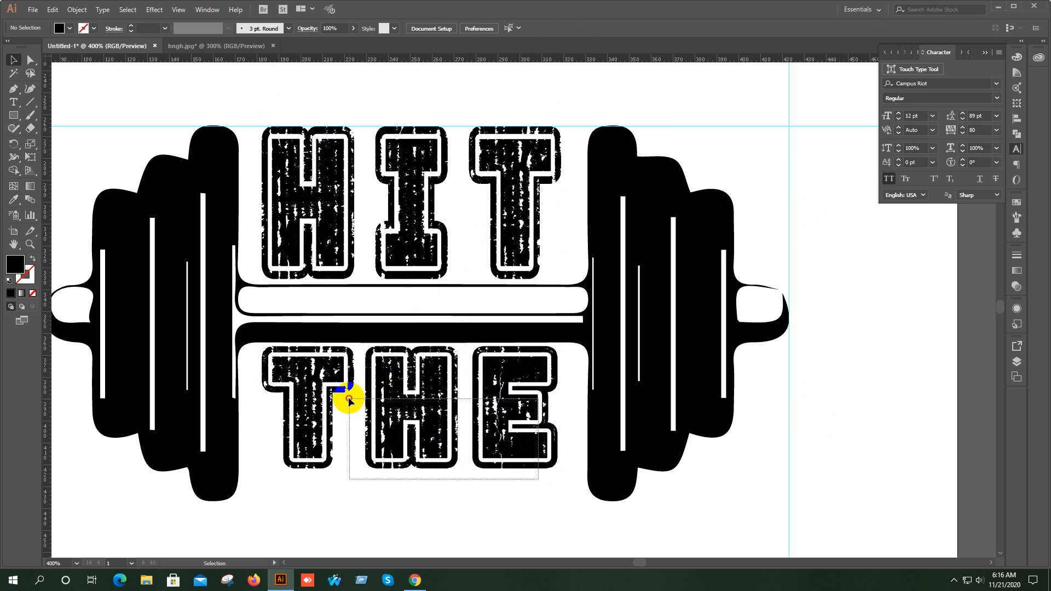
- Group the three THE letters together, and group the three HIT letters as a separate object
click(312, 368)
click(350, 250)
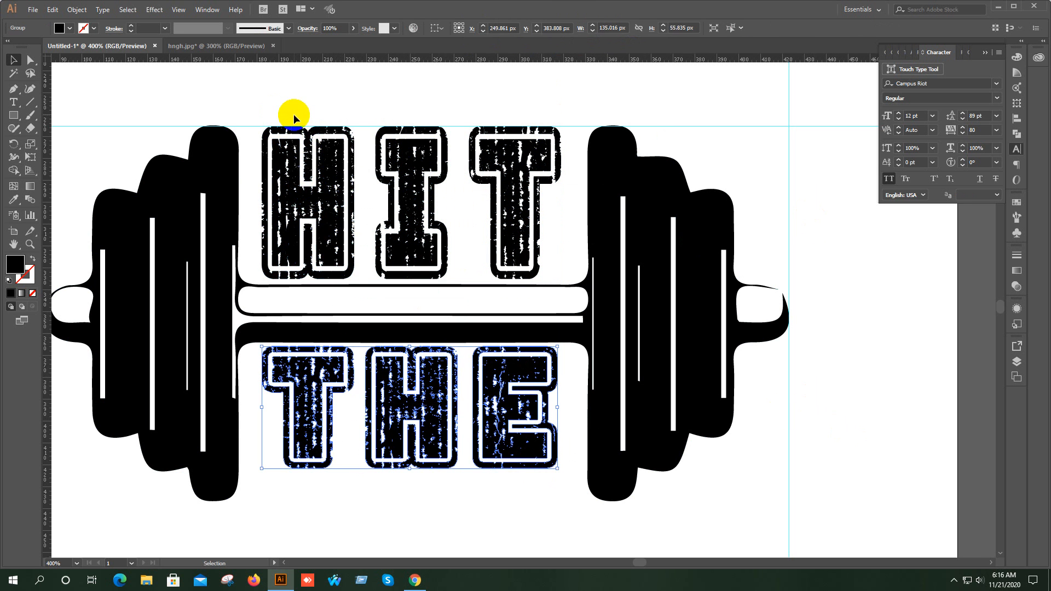
click(512, 230)
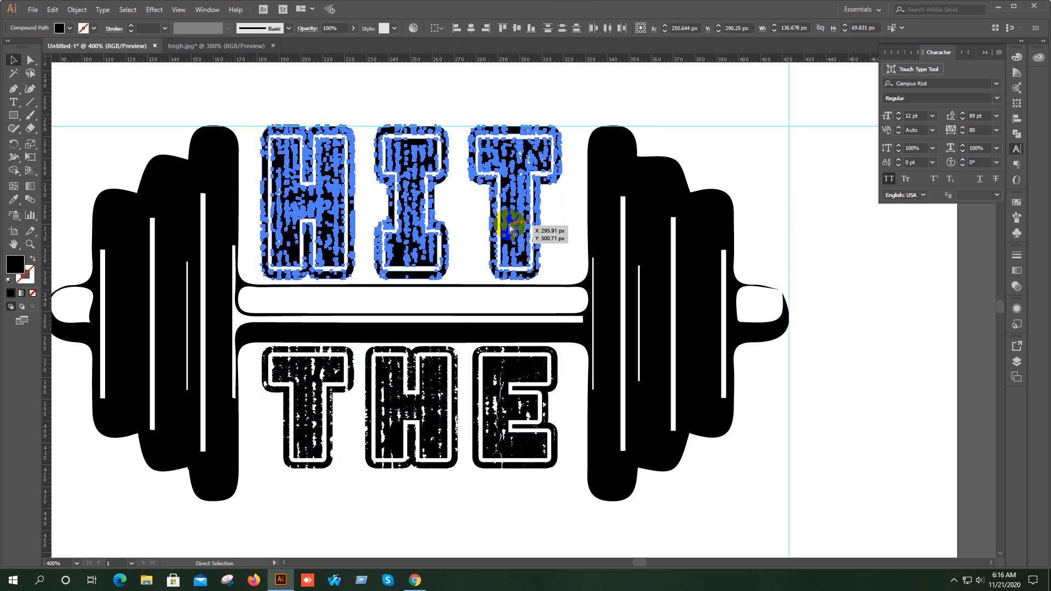
- Nudge the THE group slightly down and over so it sits centered beneath the dumbbell's bar
scroll(393, 324, up, 2)
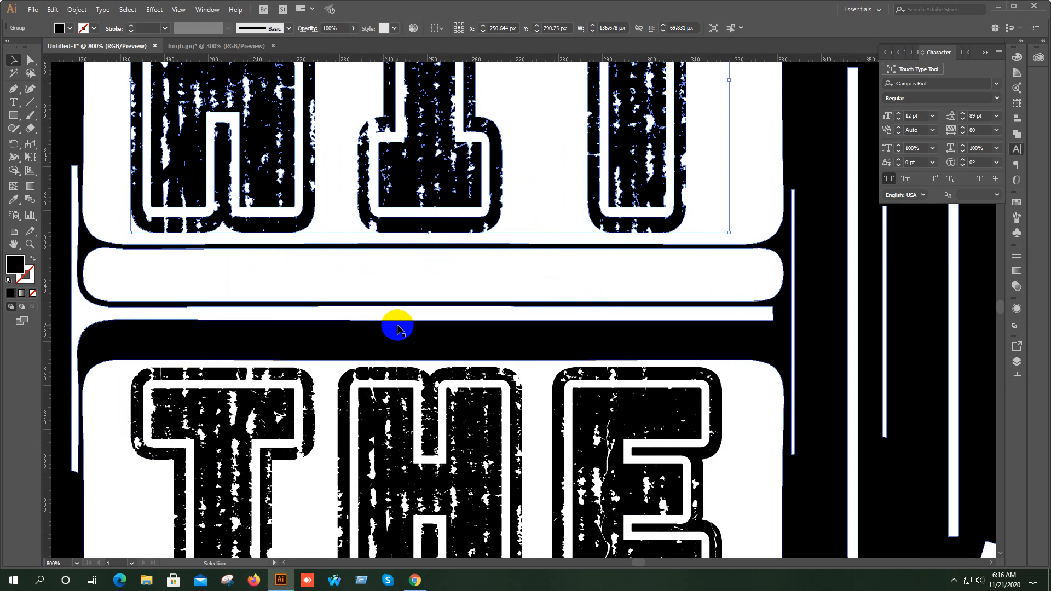
drag(391, 297, 451, 323)
click(255, 263)
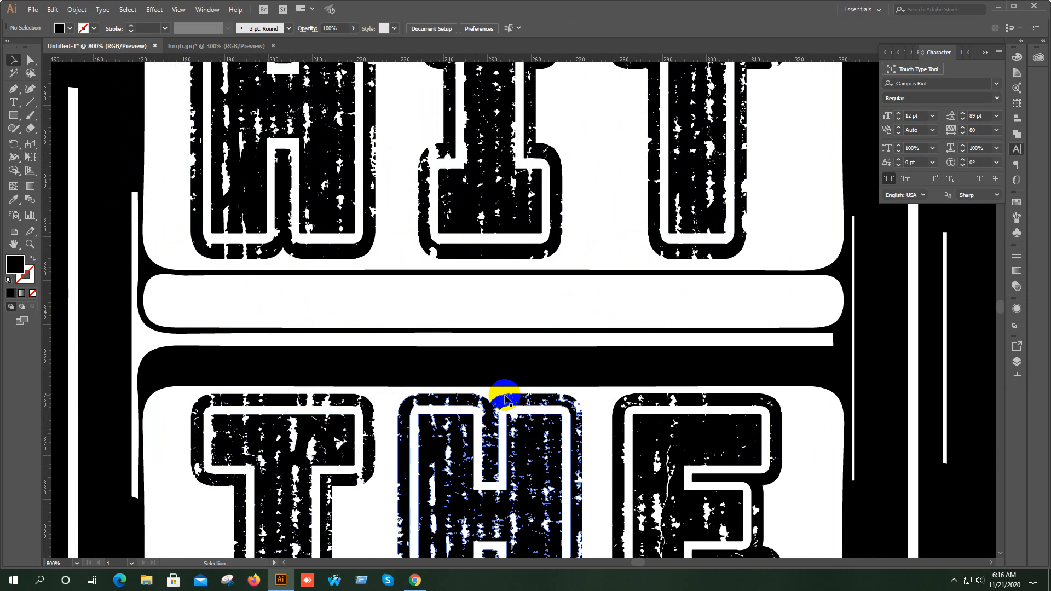
scroll(505, 399, up, 1)
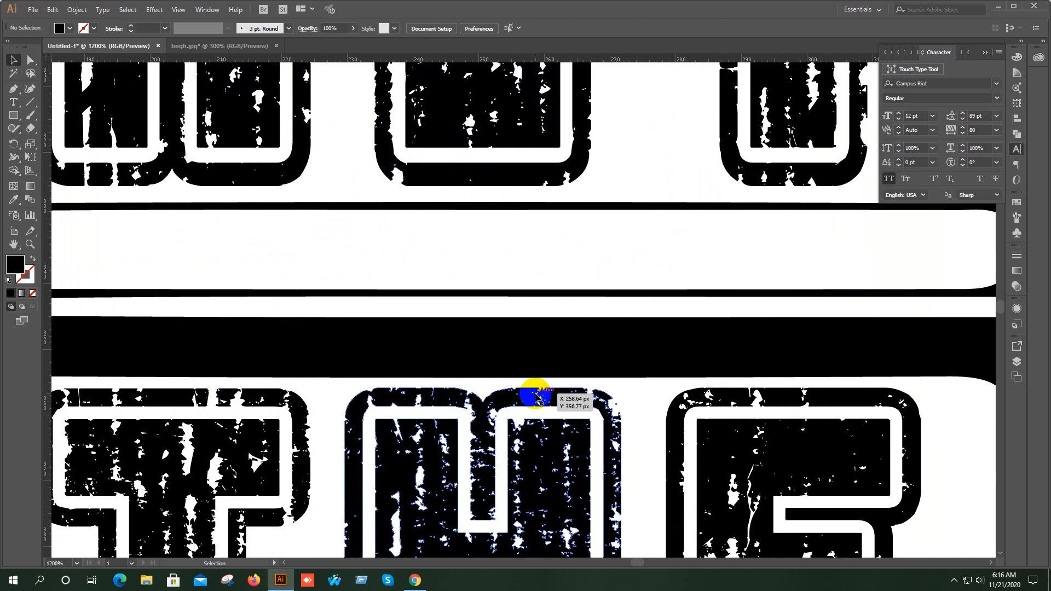
scroll(535, 396, up, 2)
drag(522, 392, 523, 395)
scroll(523, 396, down, 6)
drag(629, 396, 598, 374)
scroll(559, 340, down, 4)
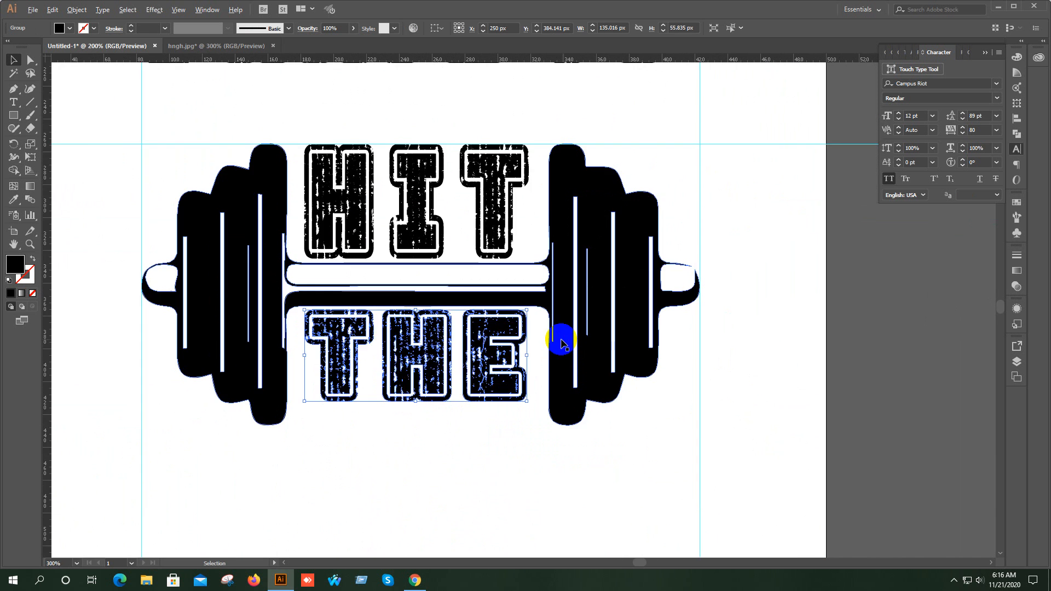
click(662, 401)
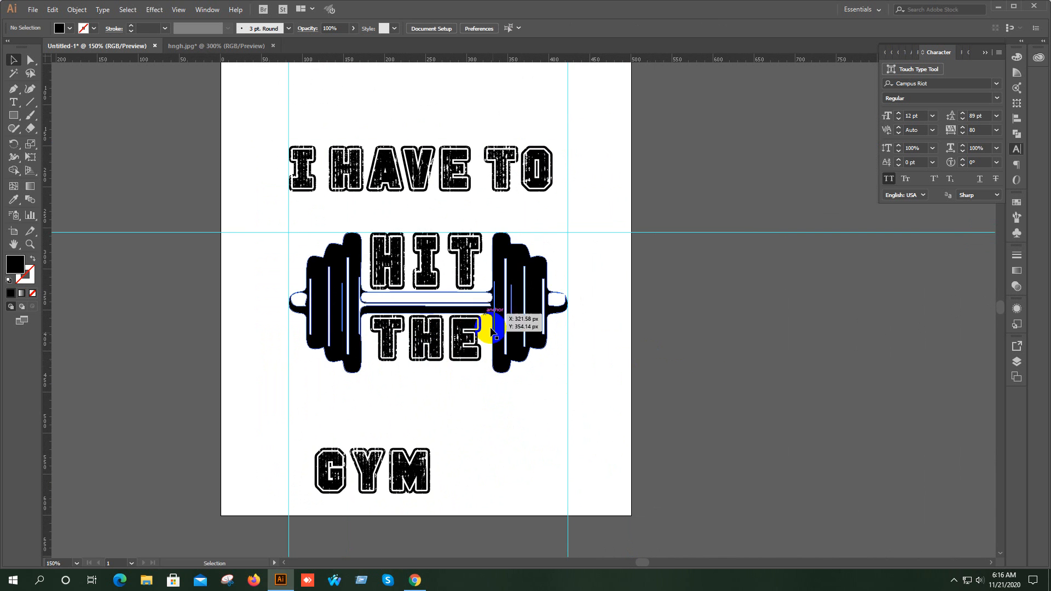
- Place a horizontal guide at the dumbbell's bottom edge and stretch the THE group down to it
drag(524, 63, 501, 372)
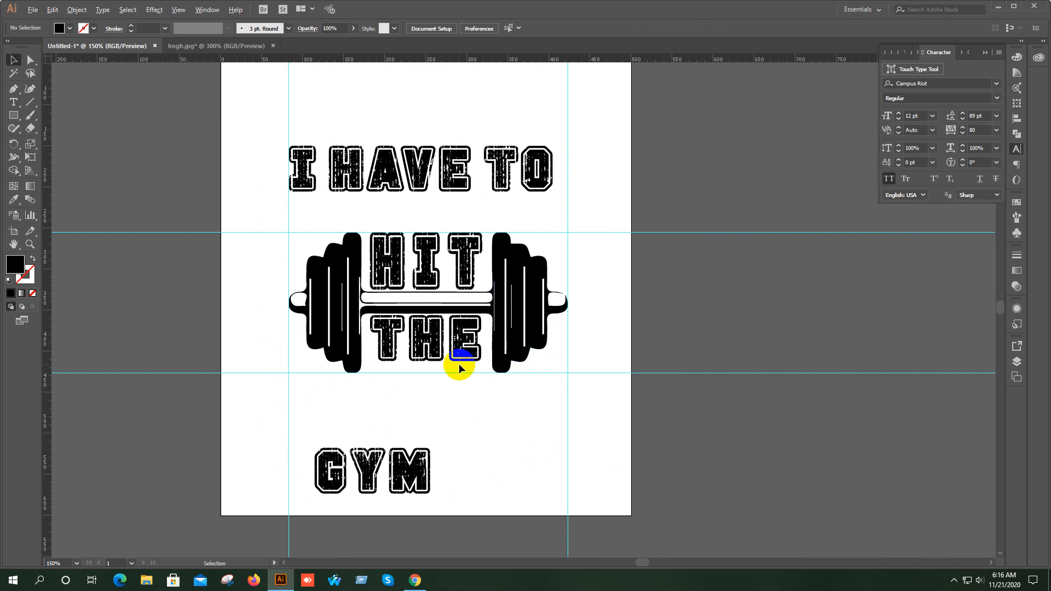
scroll(459, 363, up, 3)
click(400, 282)
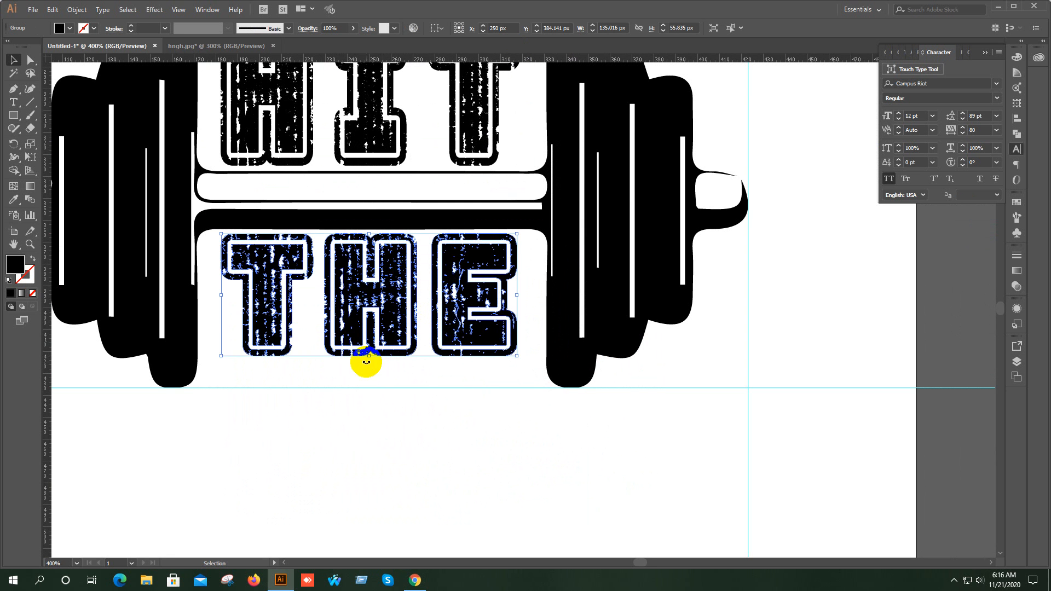
drag(372, 356, 369, 388)
click(370, 439)
scroll(406, 219, down, 3)
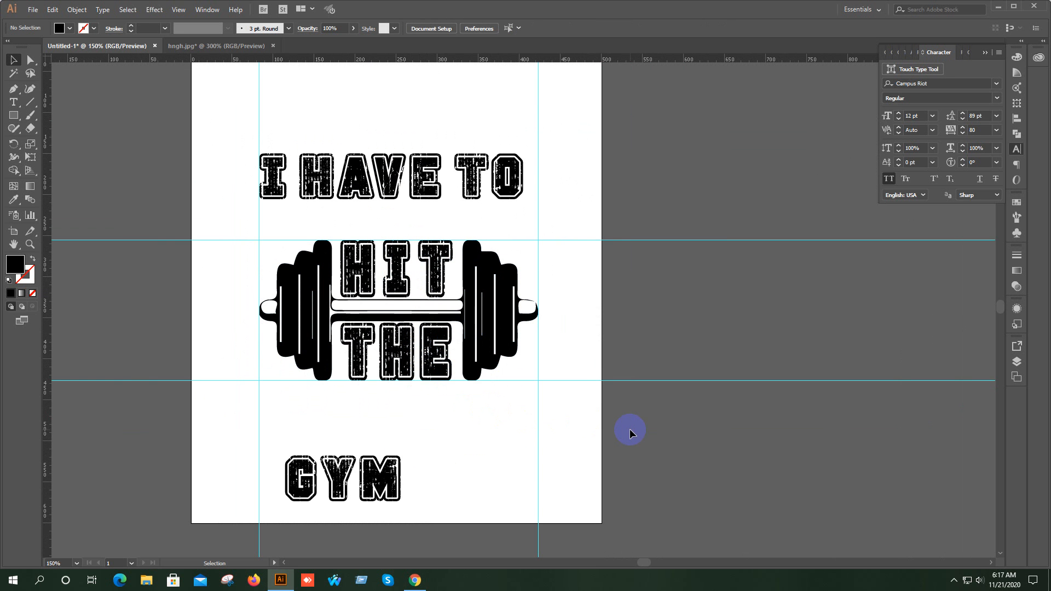
- Lower the top edge of the THE group away from the bar, making the group about 65 px high
scroll(450, 353, up, 4)
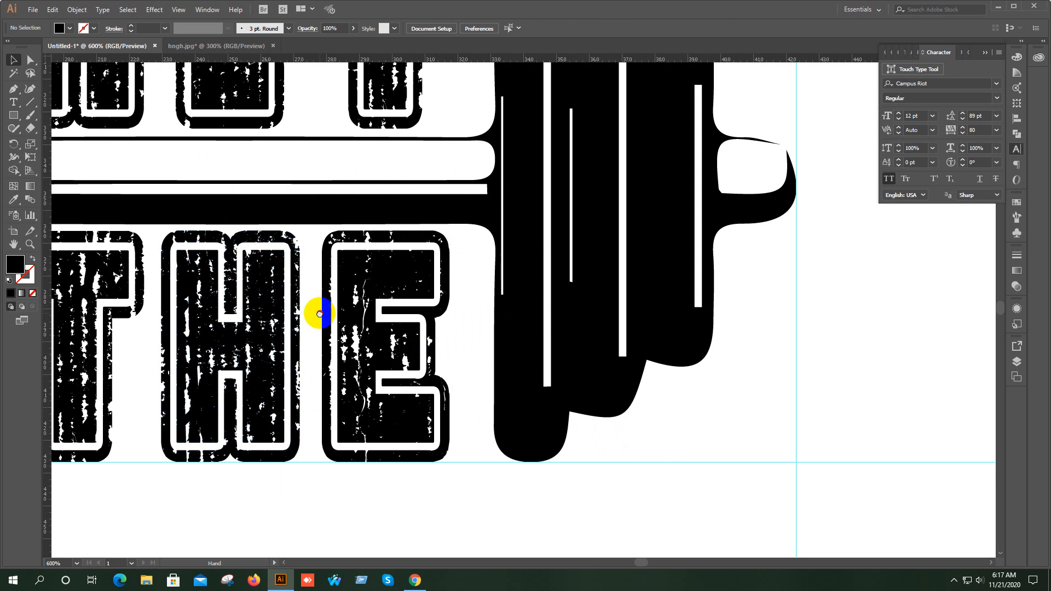
drag(312, 312, 540, 323)
click(500, 317)
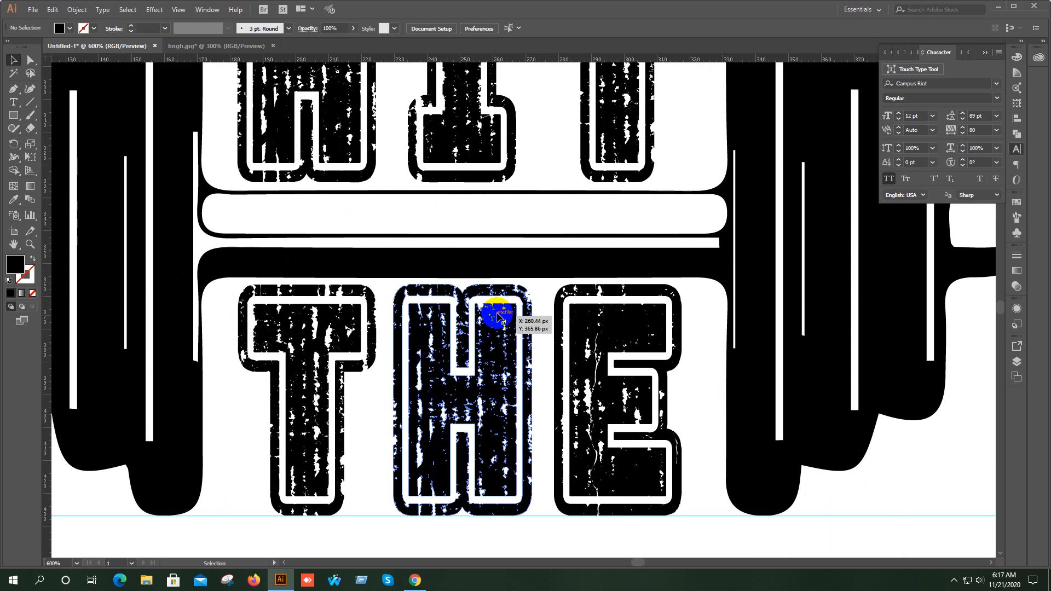
click(493, 308)
drag(460, 284, 460, 306)
- Raise the bottom edge of the HIT group away from the bar, making the group about 65 px high
scroll(460, 288, up, 1)
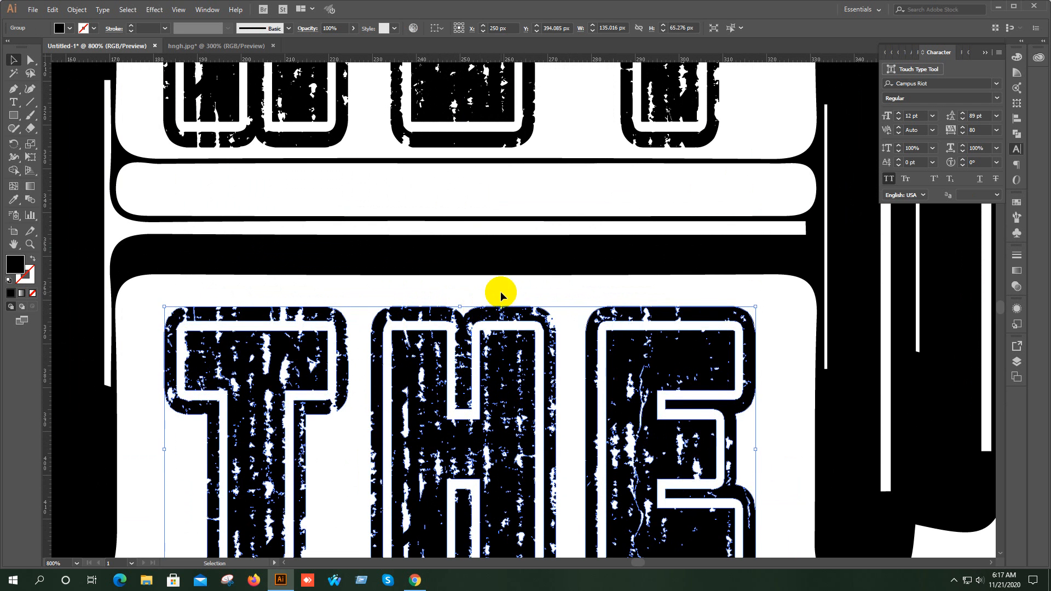
drag(523, 298, 512, 383)
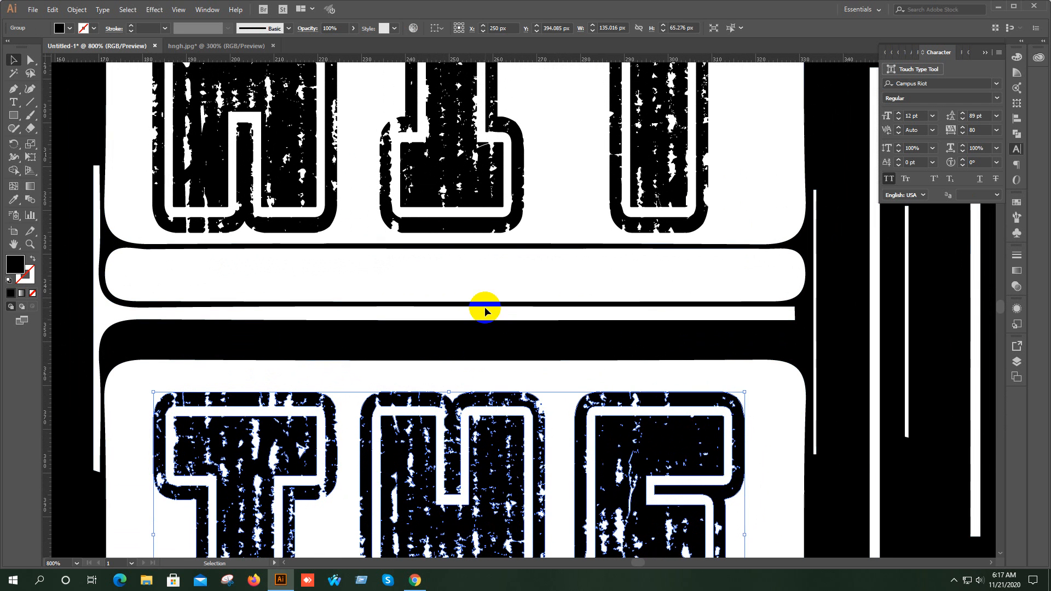
drag(489, 298, 490, 338)
click(446, 231)
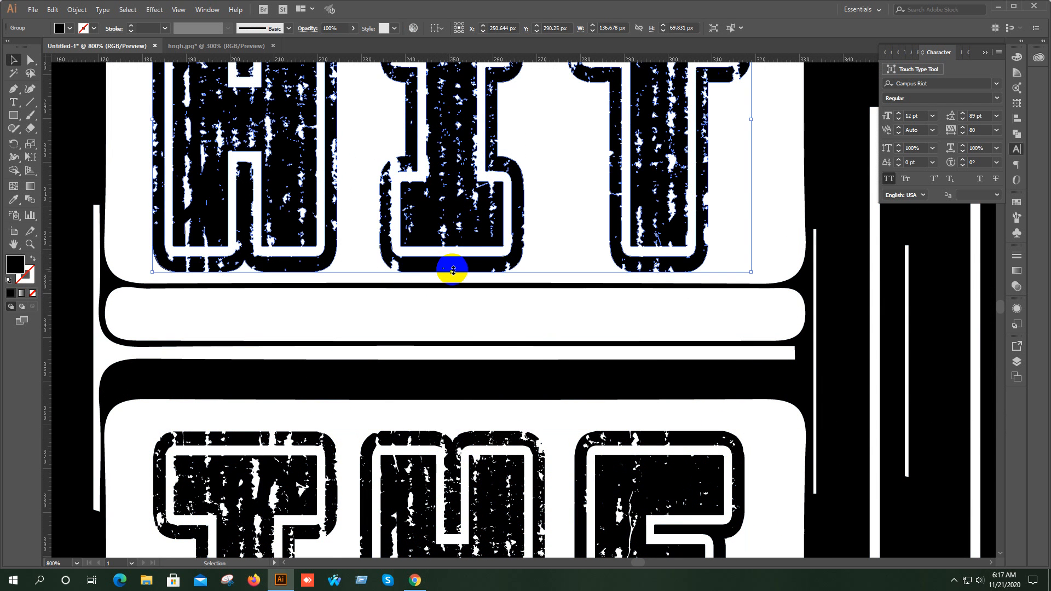
drag(452, 269, 452, 252)
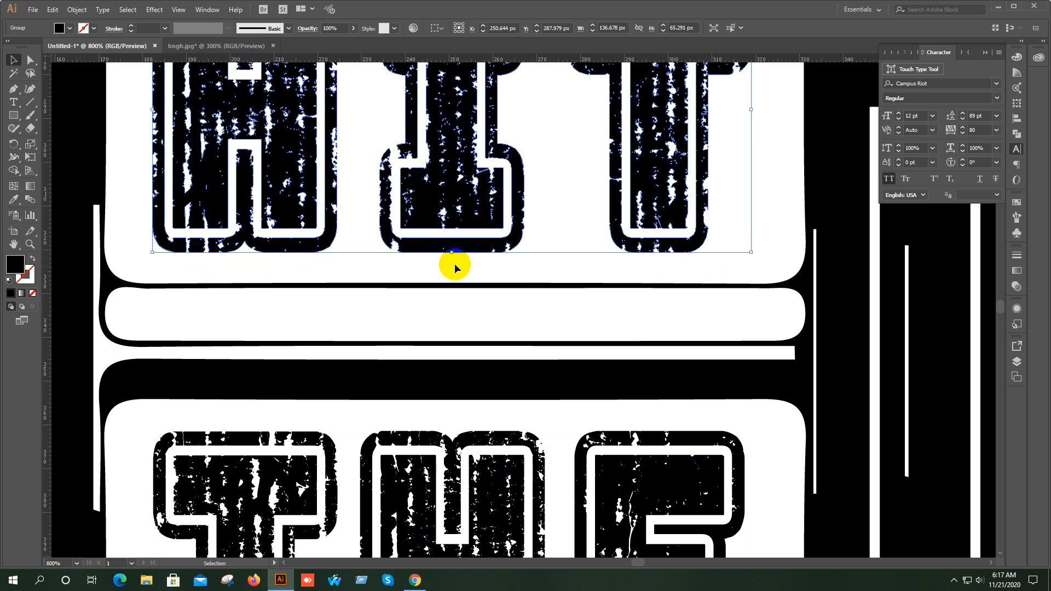
click(495, 313)
scroll(440, 299, down, 3)
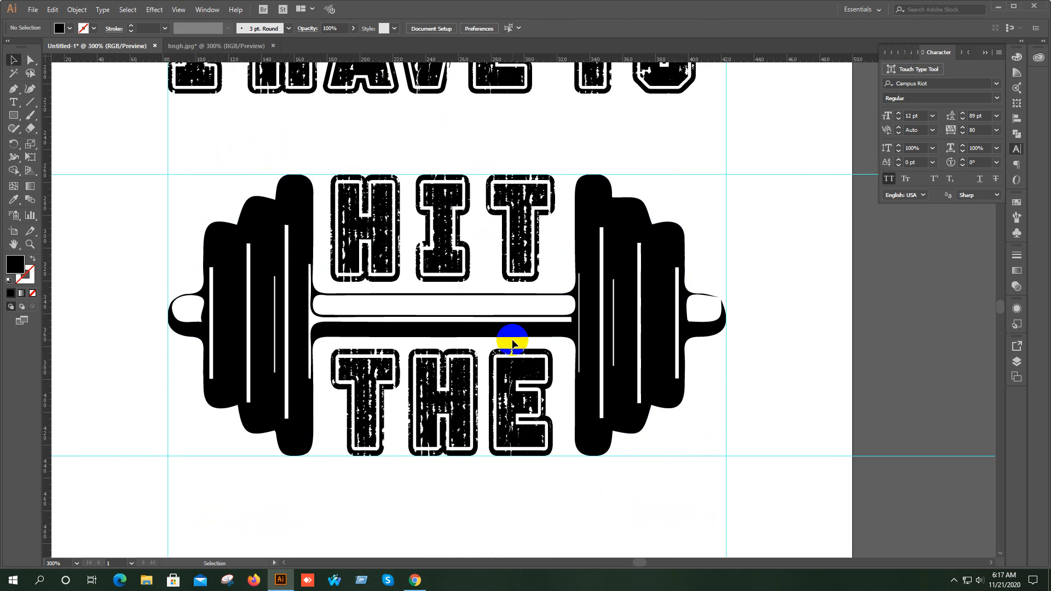
- Move the GYM text just below the dumbbell and enlarge it proportionally to about 72 pt
scroll(432, 351, down, 1)
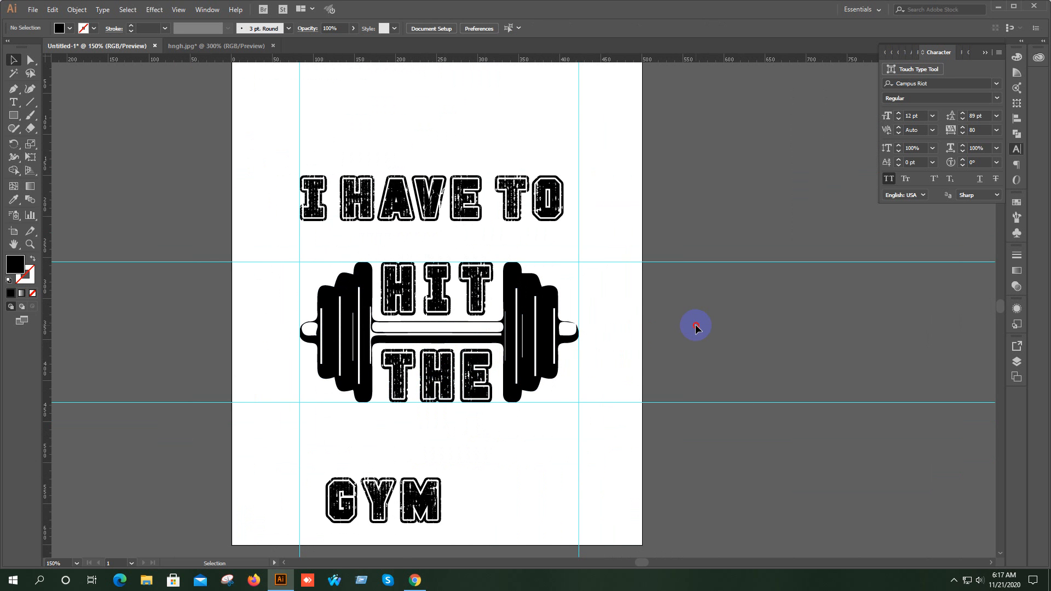
scroll(604, 325, down, 2)
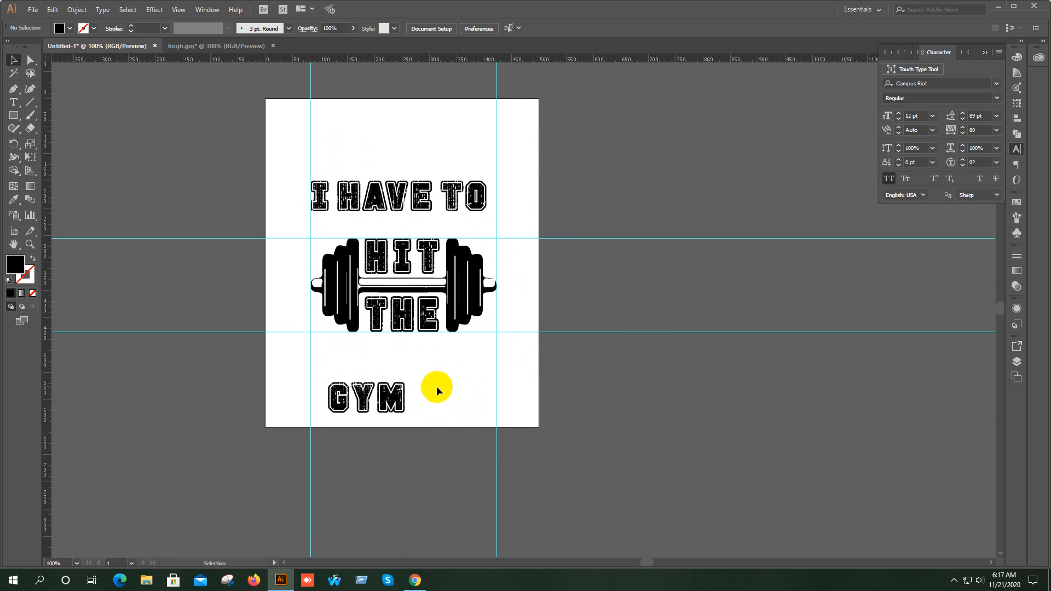
drag(394, 392, 428, 356)
scroll(429, 364, up, 2)
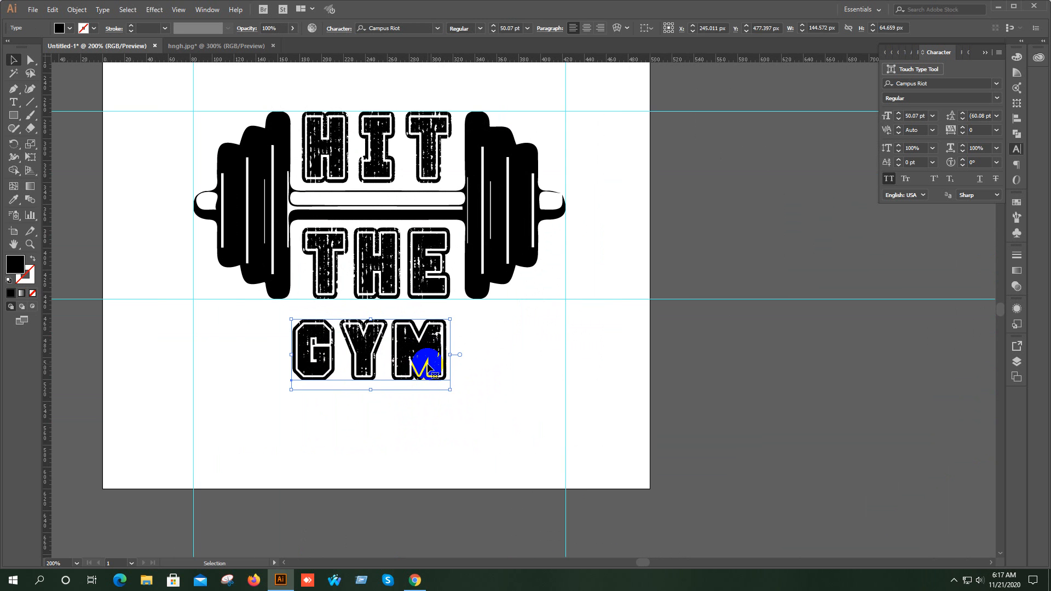
drag(450, 389, 553, 406)
click(311, 330)
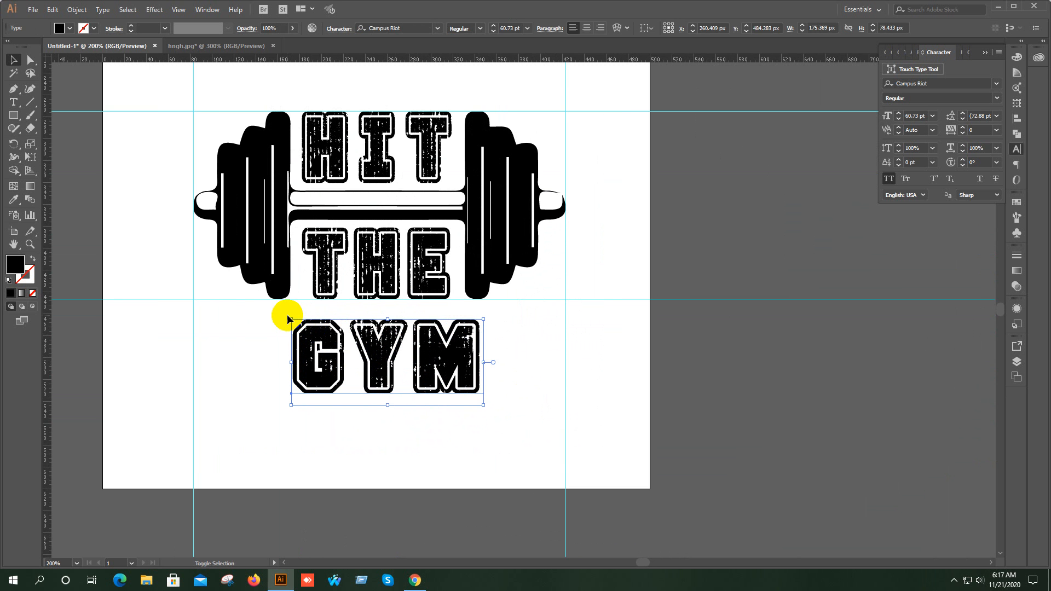
shift+click(245, 279)
click(278, 339)
click(313, 363)
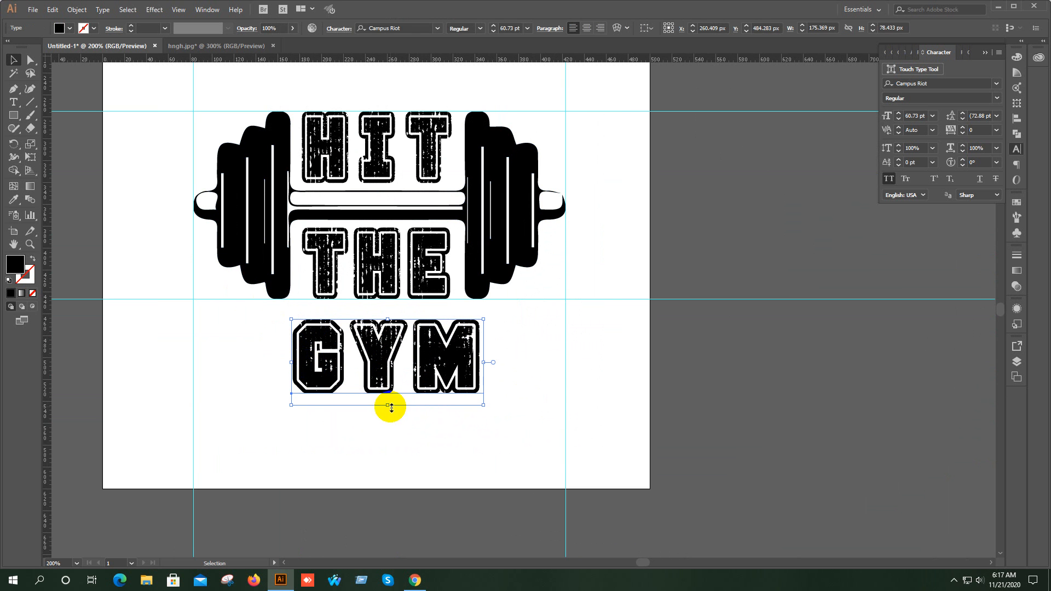
drag(291, 319, 256, 302)
drag(439, 352, 445, 364)
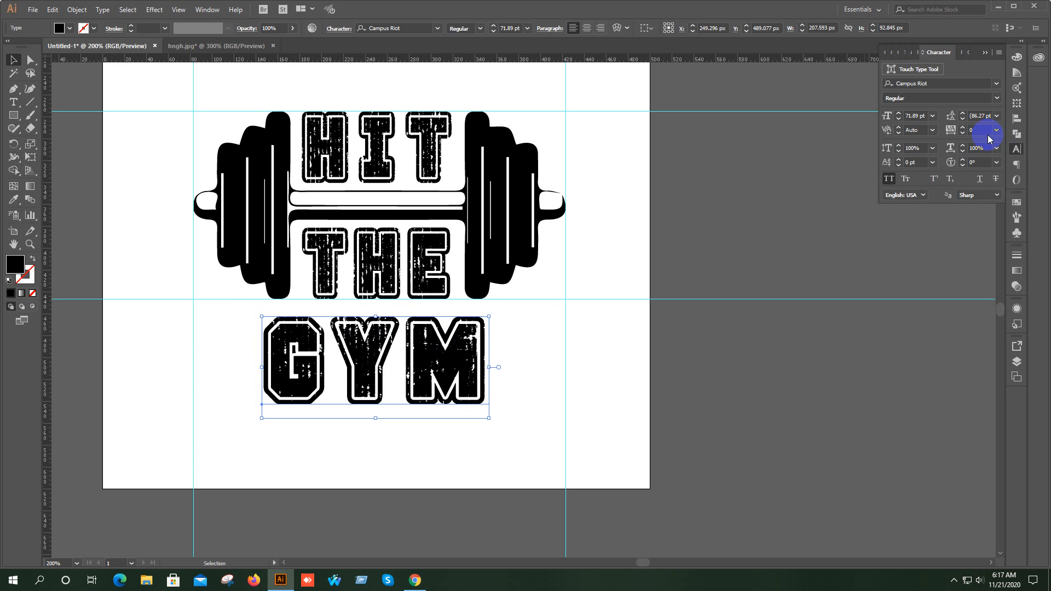
- Widen the GYM text's tracking to 200 and on to 300, and shift the text left beneath the dumbbell
text(200)
key(Return)
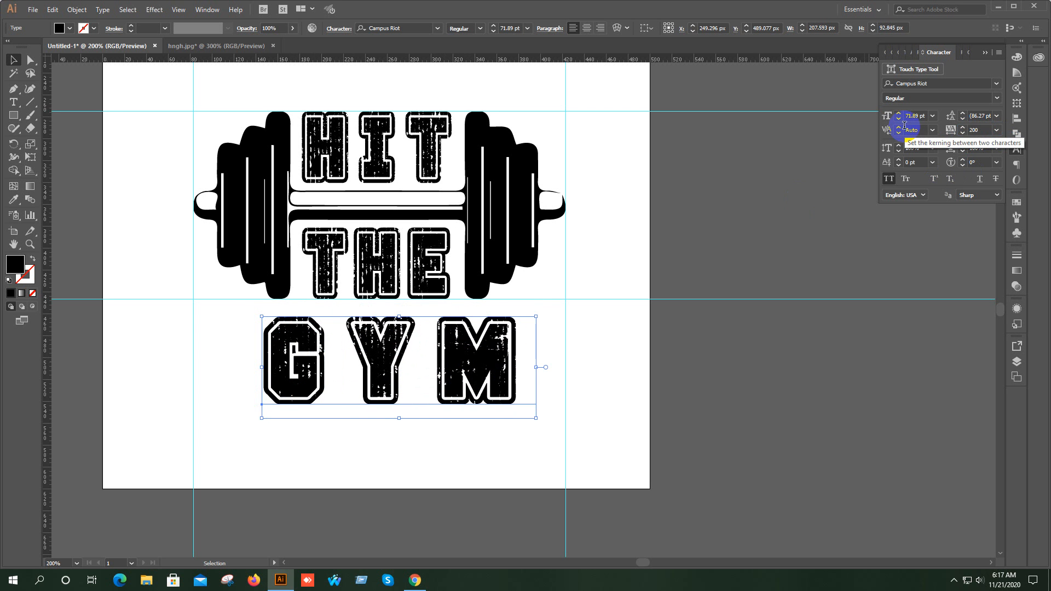
drag(985, 130, 919, 138)
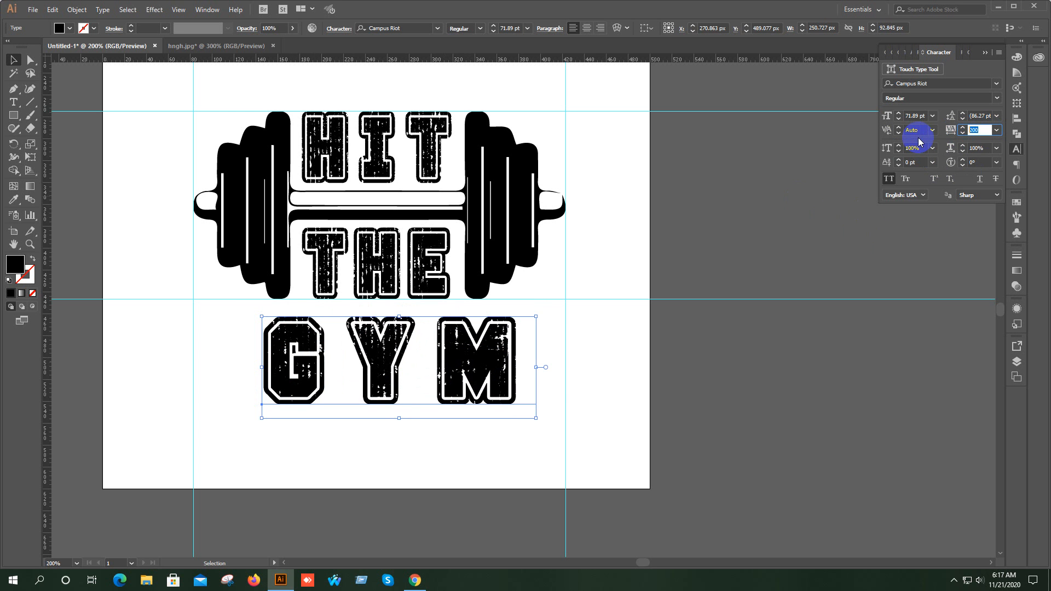
key(Return)
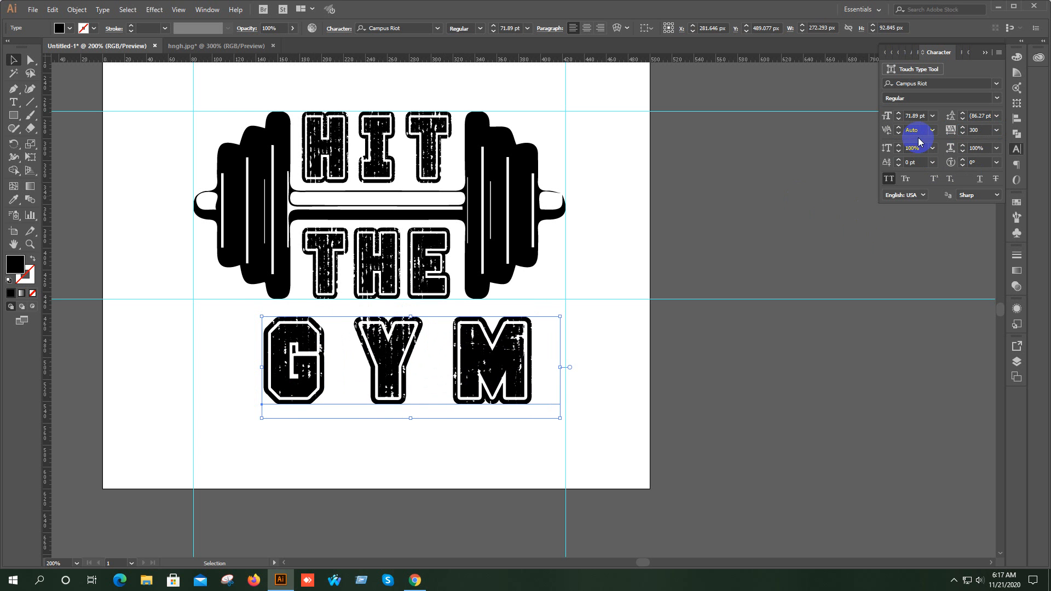
drag(493, 345, 446, 345)
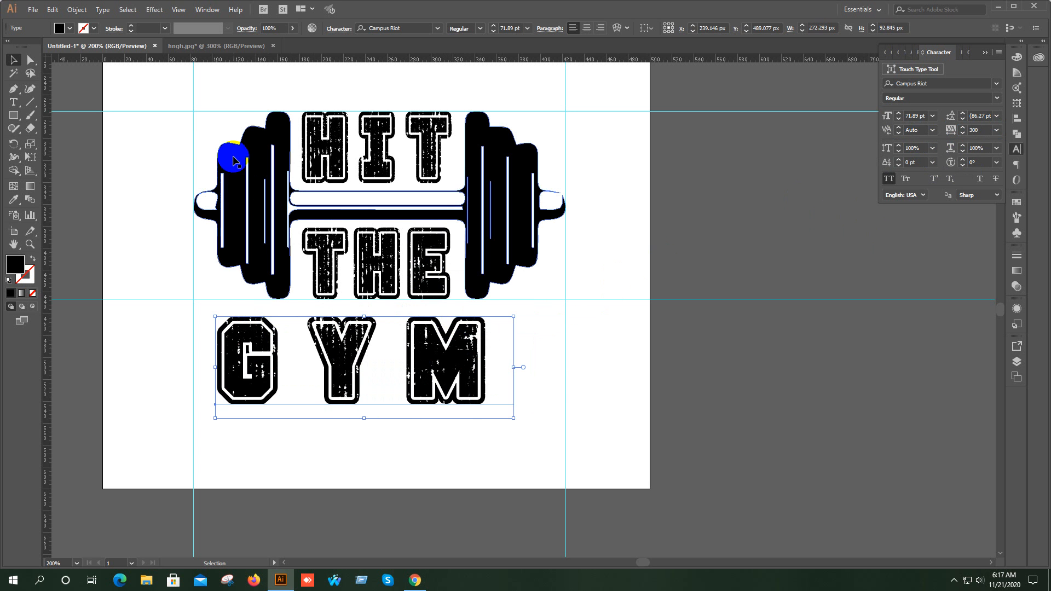
- Group the dumbbell with the HIT and THE lettering
key(a)
drag(210, 123, 499, 271)
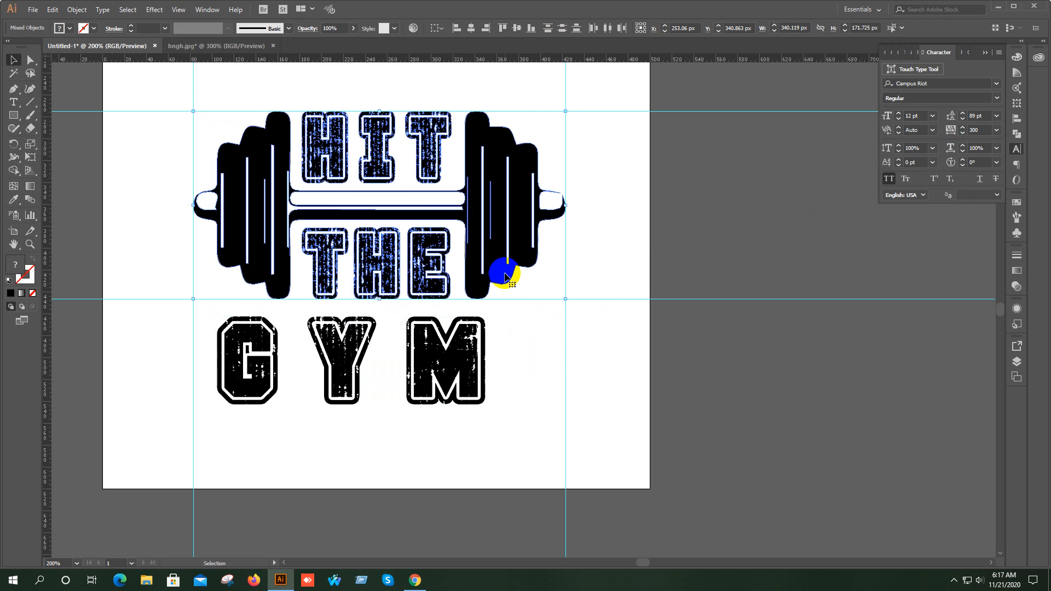
key(ctrl+g)
click(575, 237)
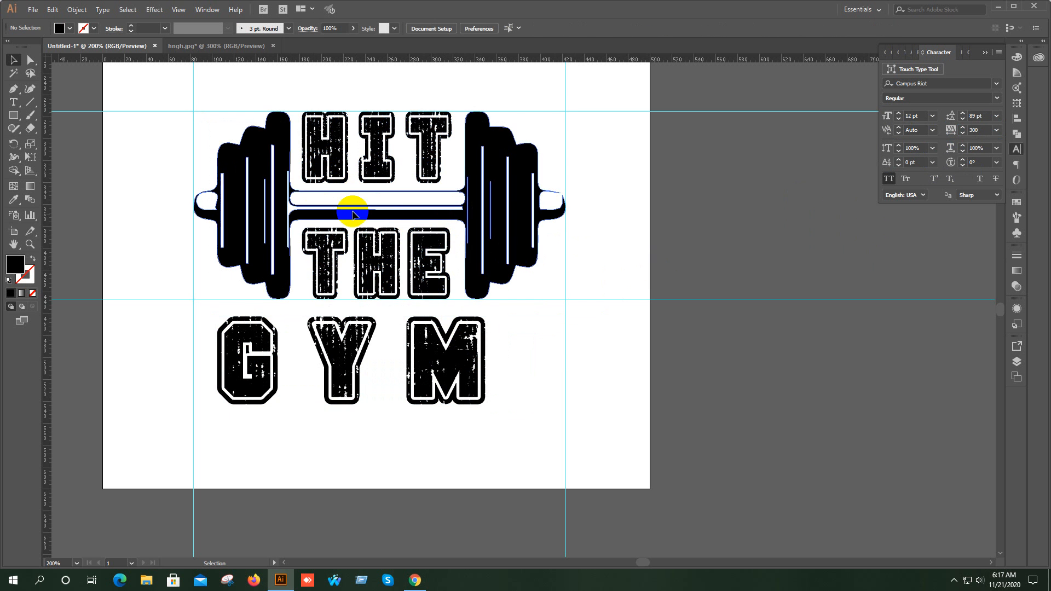
- Move the I HAVE TO text down so its lower edge rests on the guide just above the dumbbell
scroll(377, 228, down, 1)
drag(447, 220, 482, 357)
drag(534, 390, 521, 332)
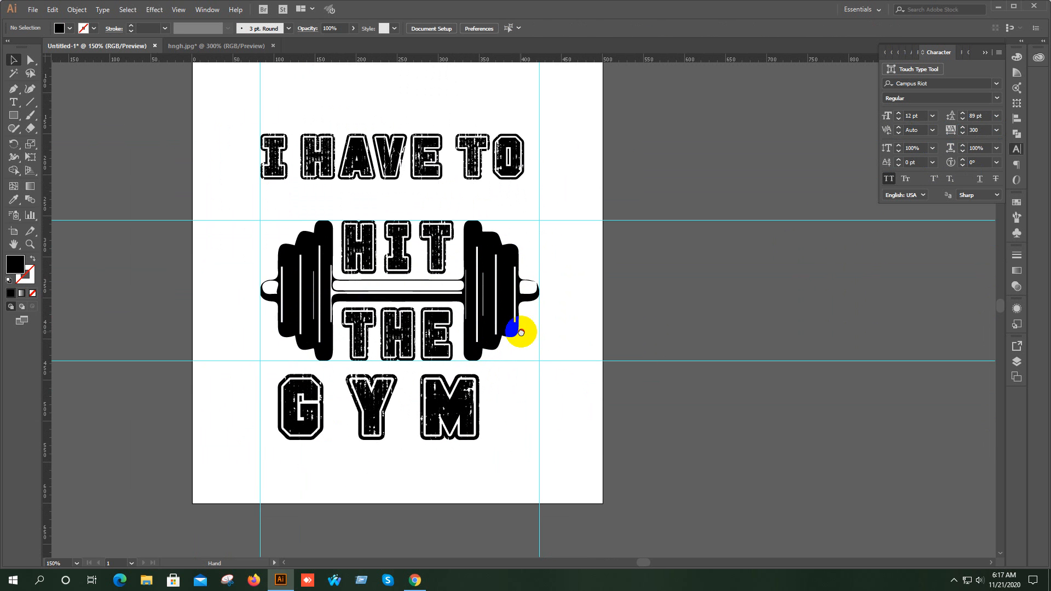
click(424, 162)
scroll(422, 164, up, 1)
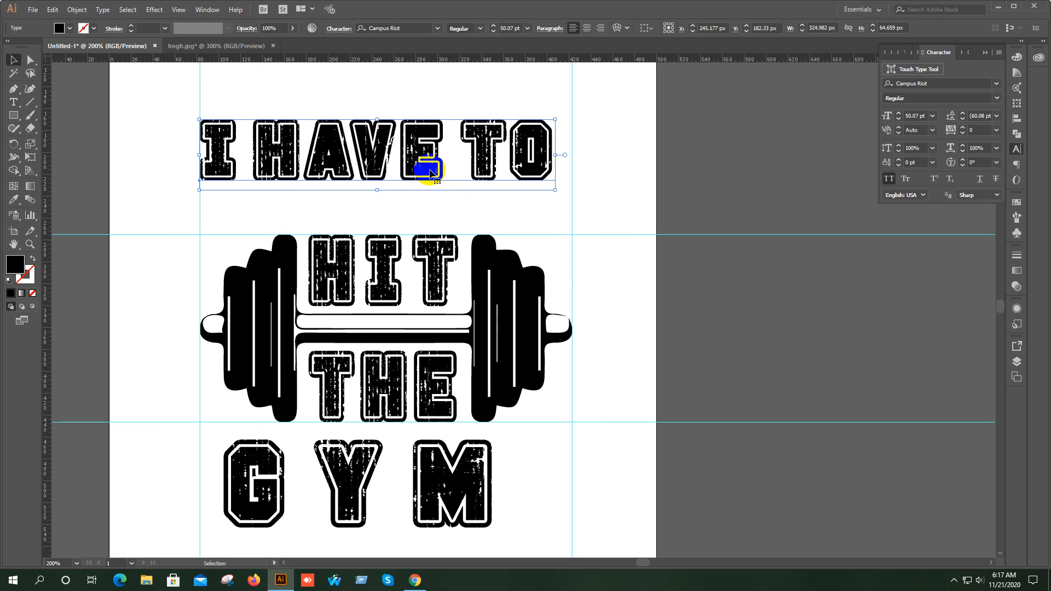
drag(423, 164, 377, 252)
scroll(190, 209, up, 2)
scroll(189, 209, down, 2)
- Widen the I HAVE TO text's tracking to 42 so the line spans the two vertical guides
click(476, 246)
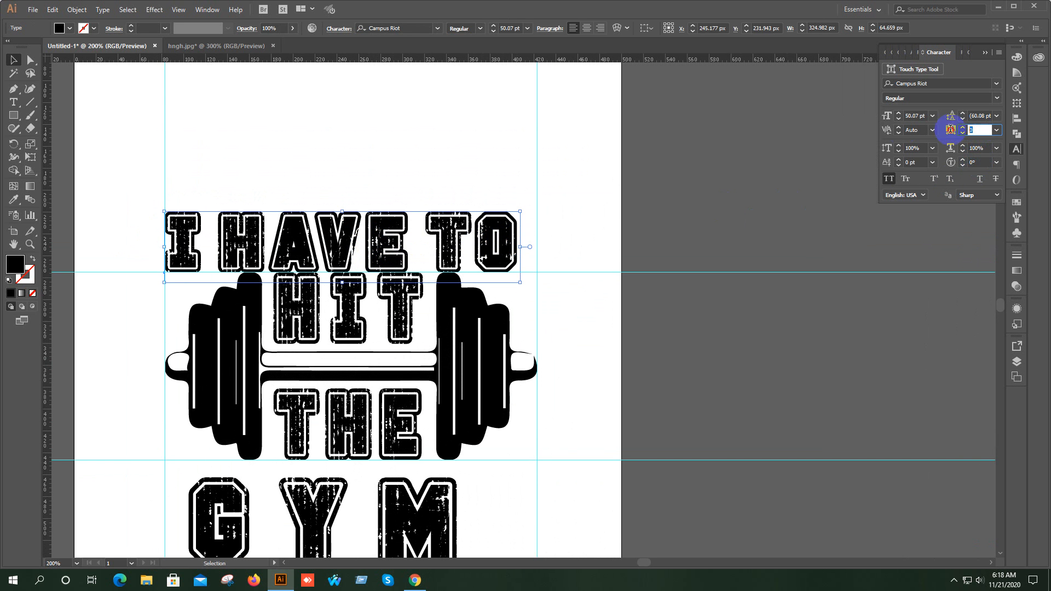
scroll(978, 129, up, 20)
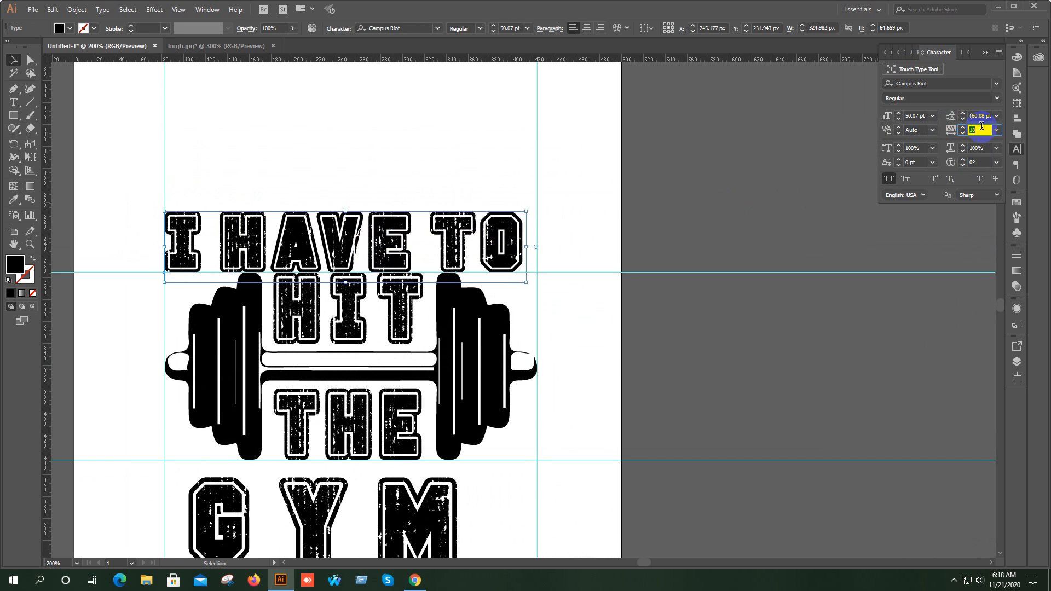
scroll(982, 126, up, 8)
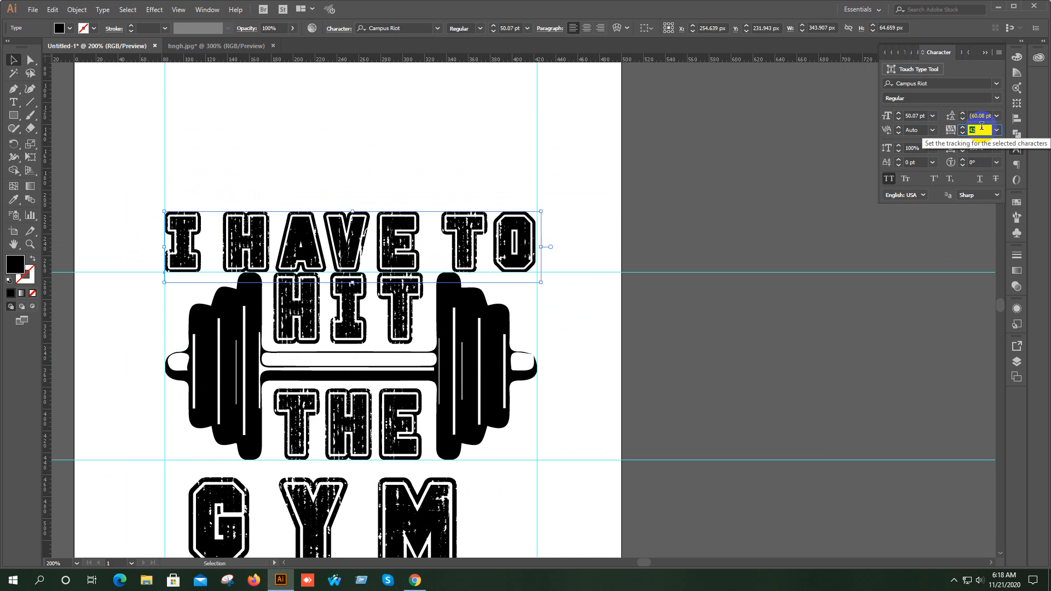
click(577, 258)
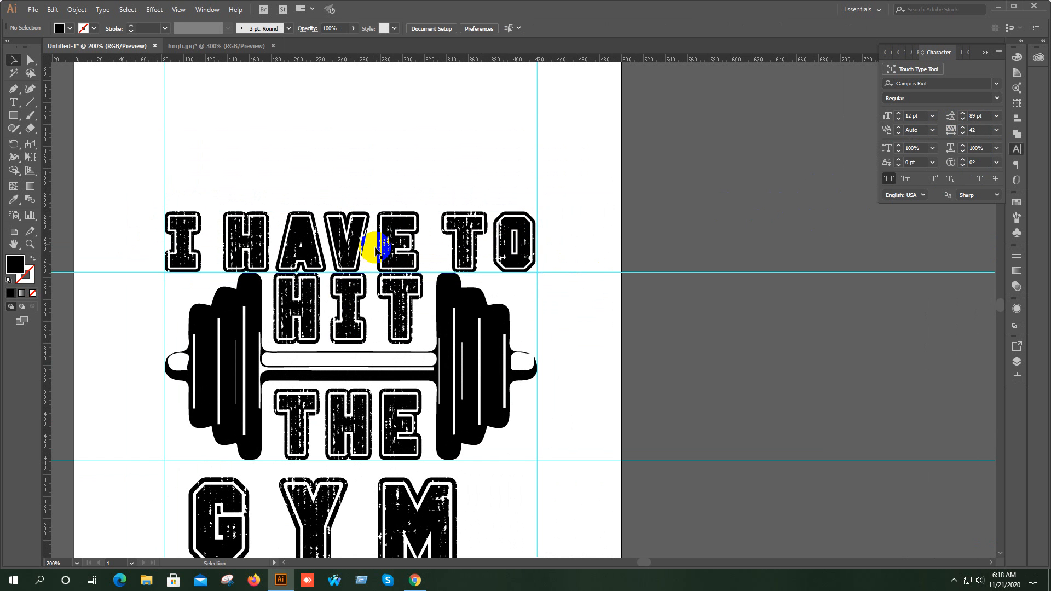
- Warp the I HAVE TO text with a horizontal Arc at 40% bend and no distortion
drag(352, 199, 374, 229)
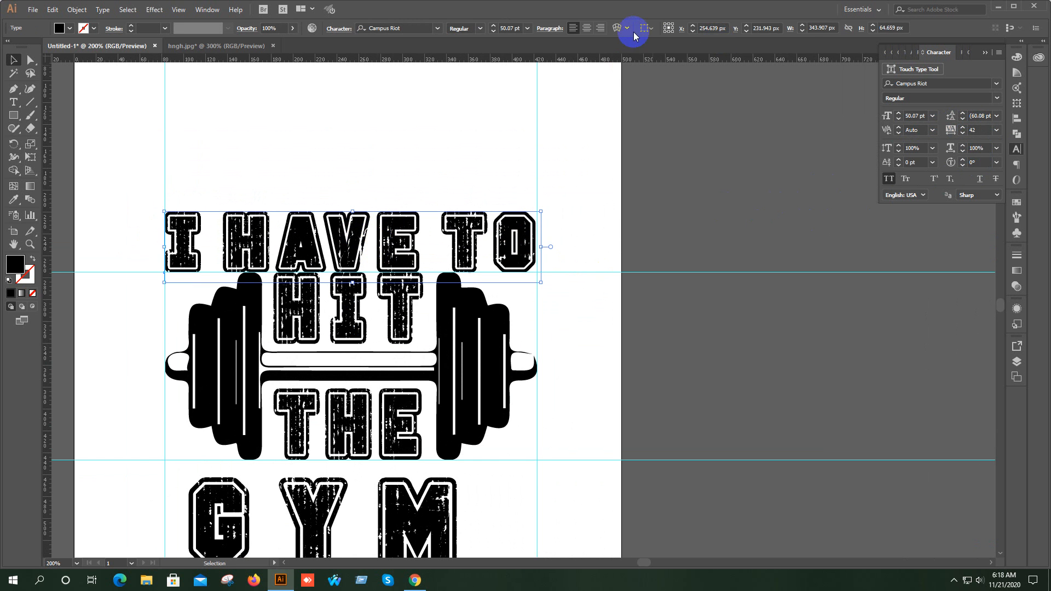
click(617, 28)
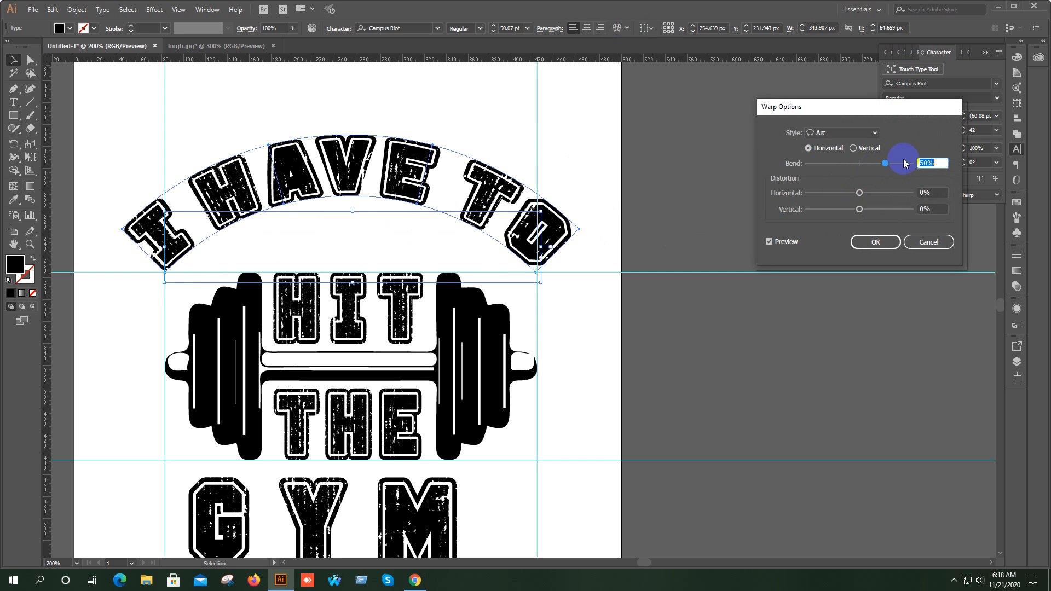
scroll(935, 161, down, 18)
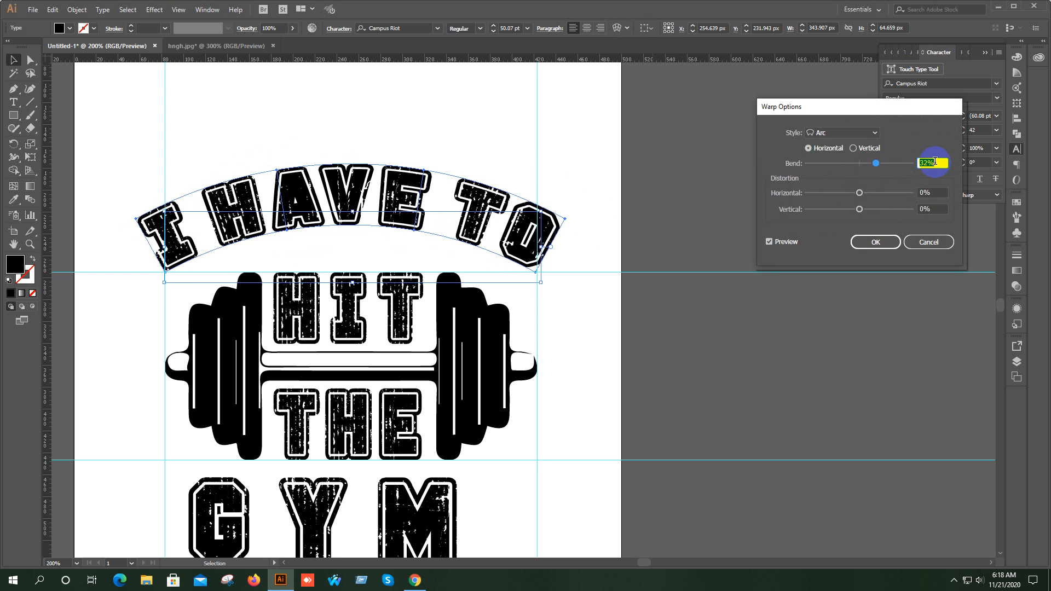
scroll(935, 161, down, 1)
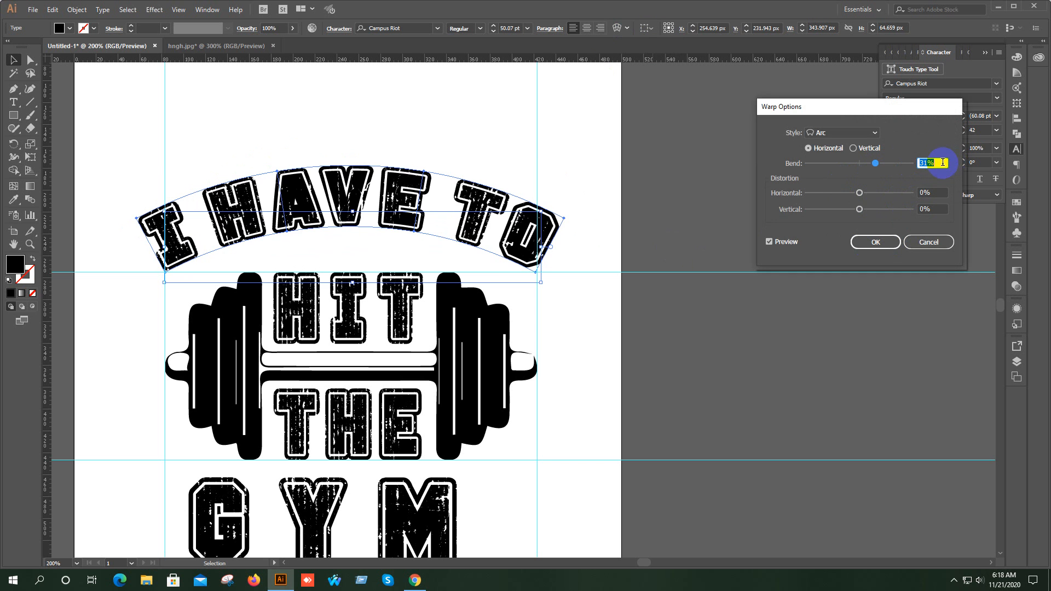
scroll(943, 162, up, 5)
scroll(943, 163, up, 4)
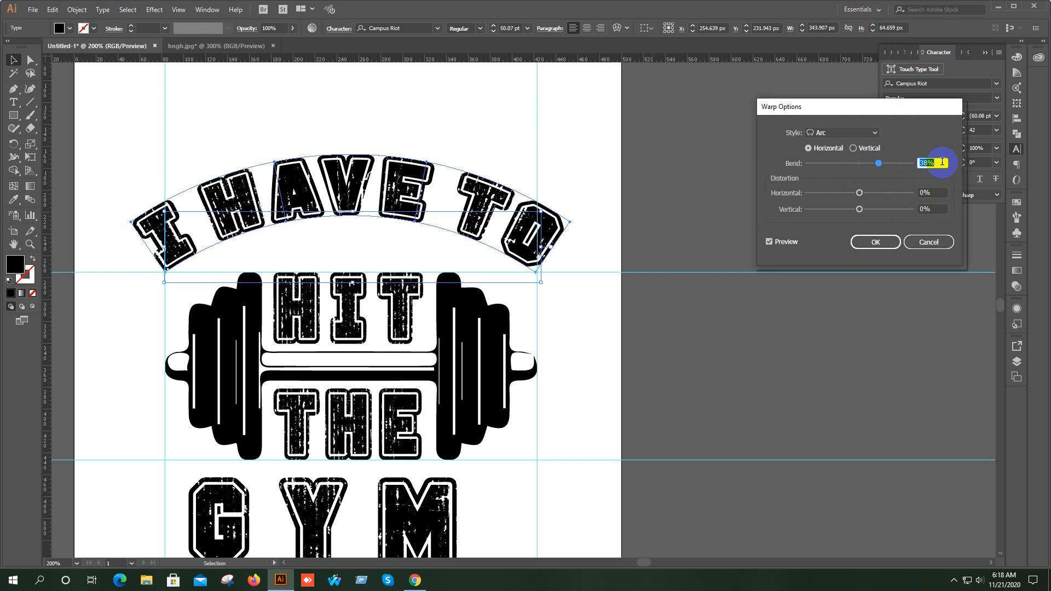
click(876, 242)
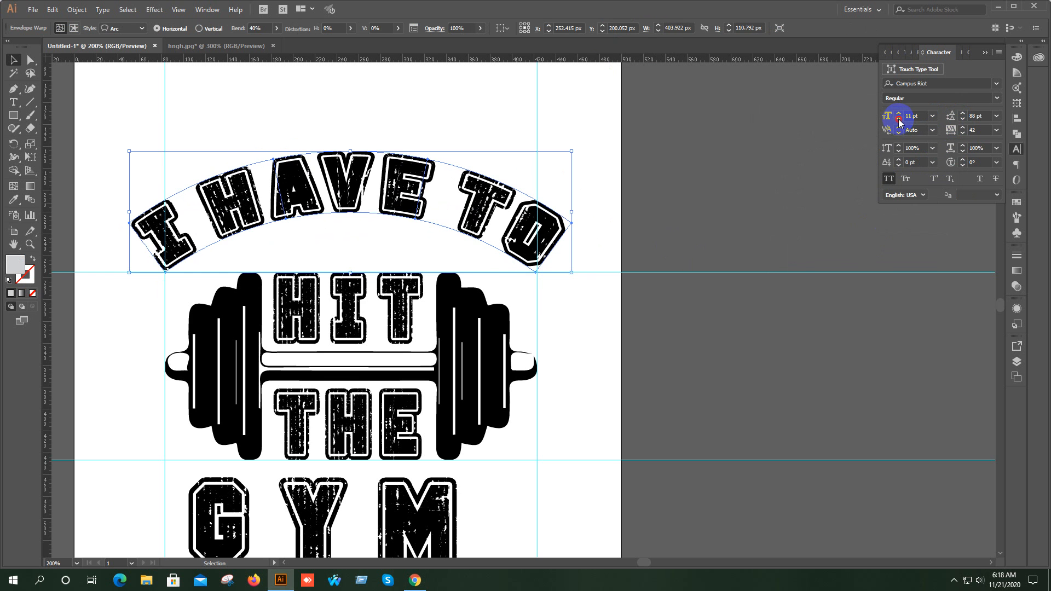
- Scale the arched I HAVE TO text proportionally about its center to about 342 px wide, fitting between the vertical guides
scroll(551, 154, up, 1)
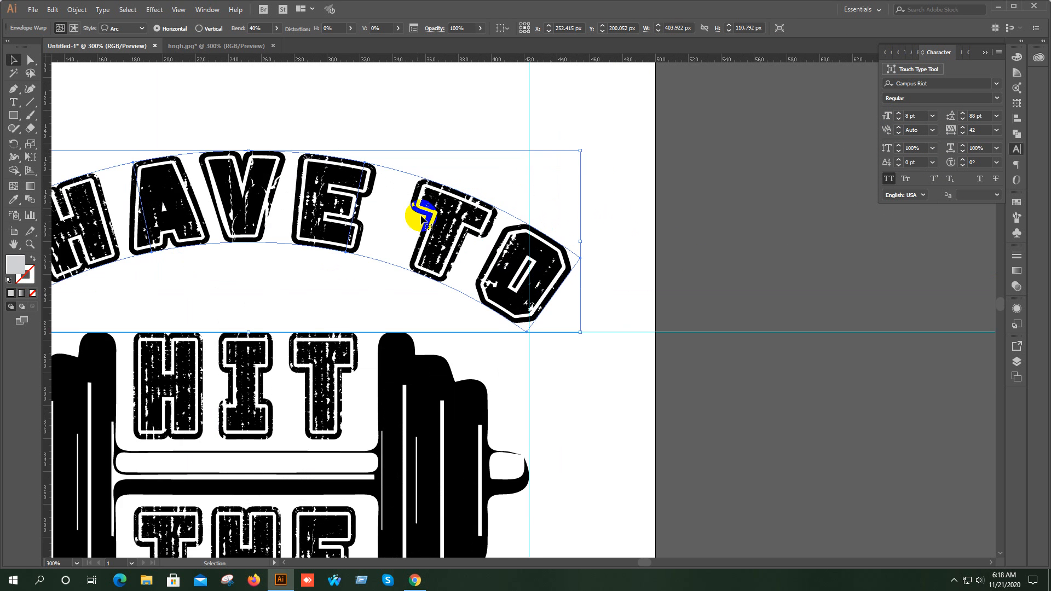
drag(416, 215, 555, 267)
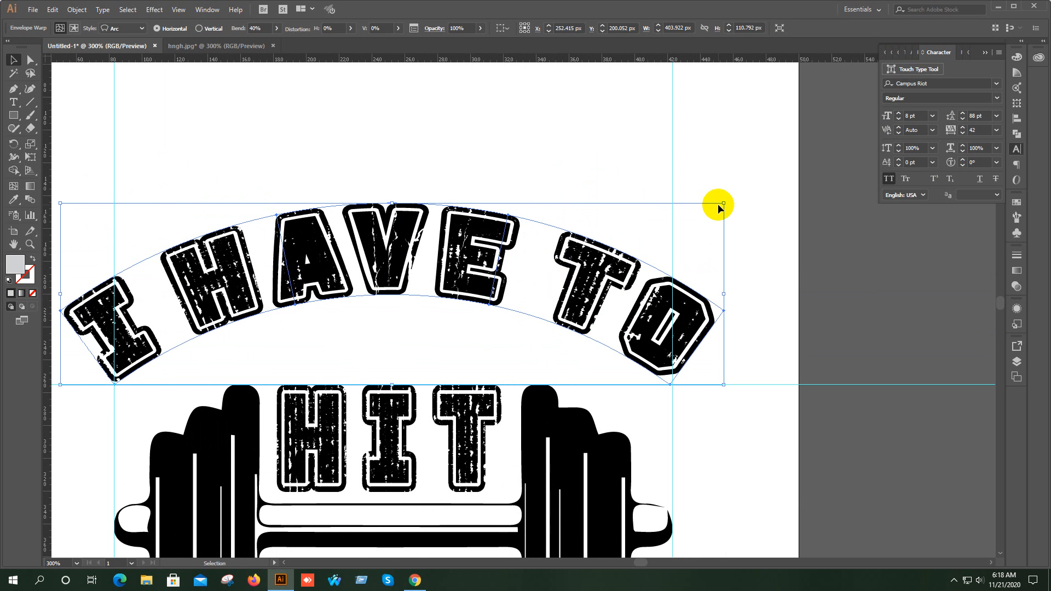
drag(724, 204, 705, 215)
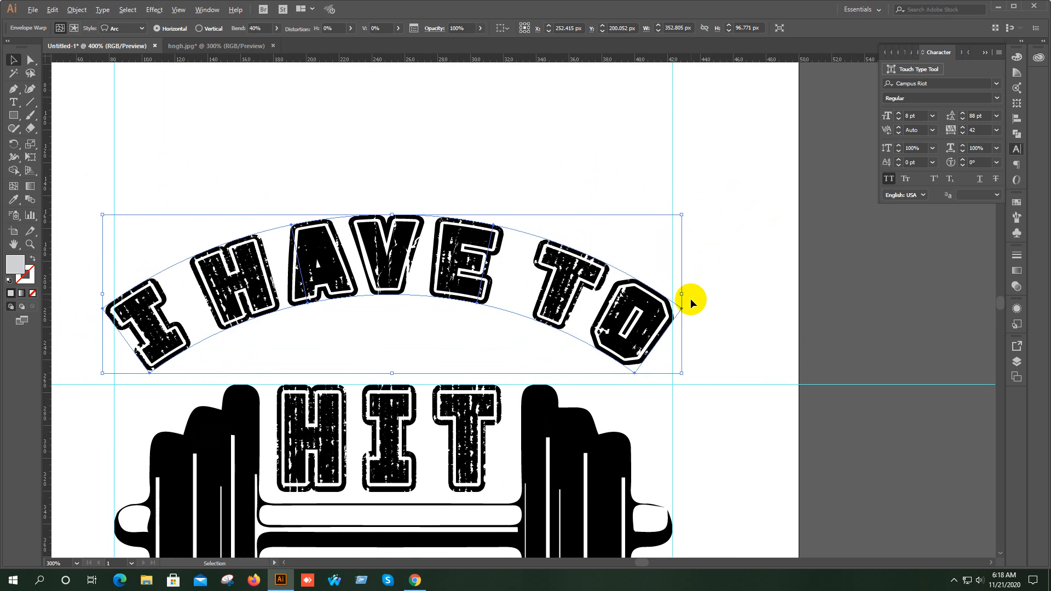
scroll(691, 298, up, 2)
drag(675, 132, 674, 136)
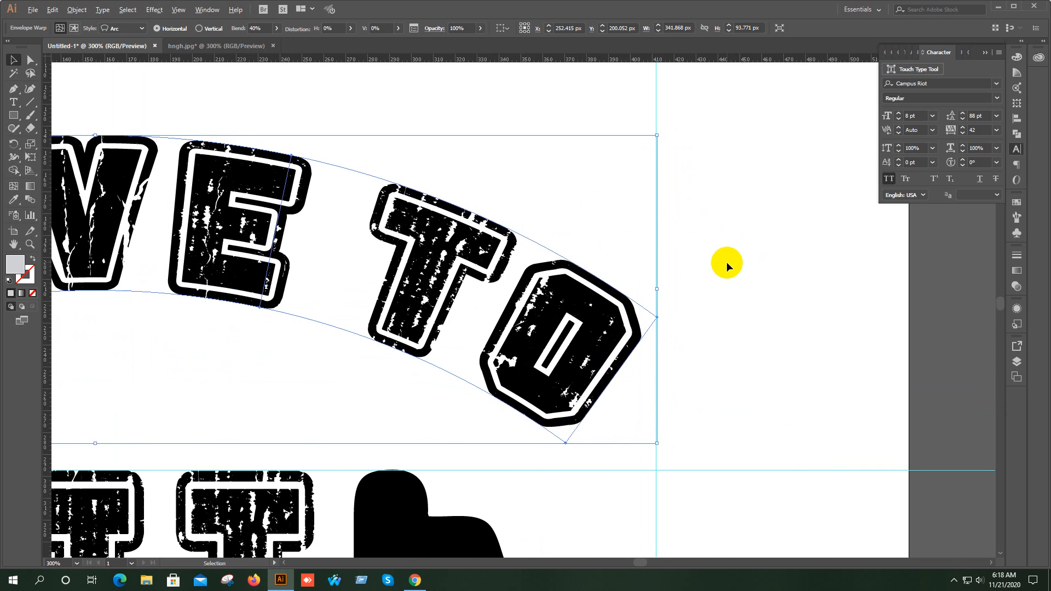
scroll(727, 264, down, 2)
drag(670, 285, 694, 268)
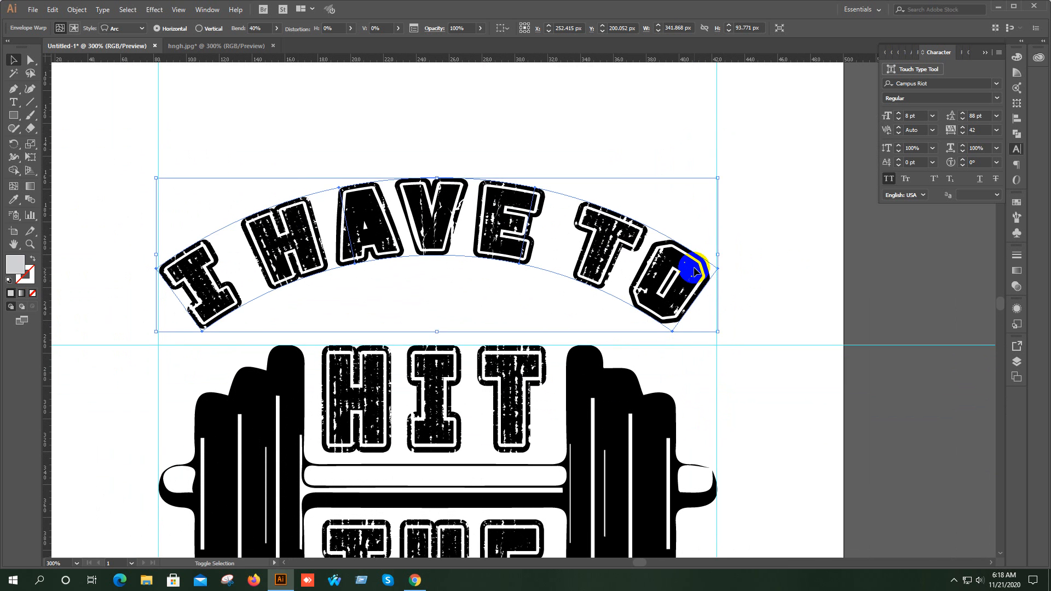
- Nudge the arched I HAVE TO text down 20 px so it curves closely over the dumbbell plates and HIT lettering
key(shift+Down)
key(shift+Down)
key(shift+Down)
key(shift+Down)
key(shift+Down)
key(shift+Up)
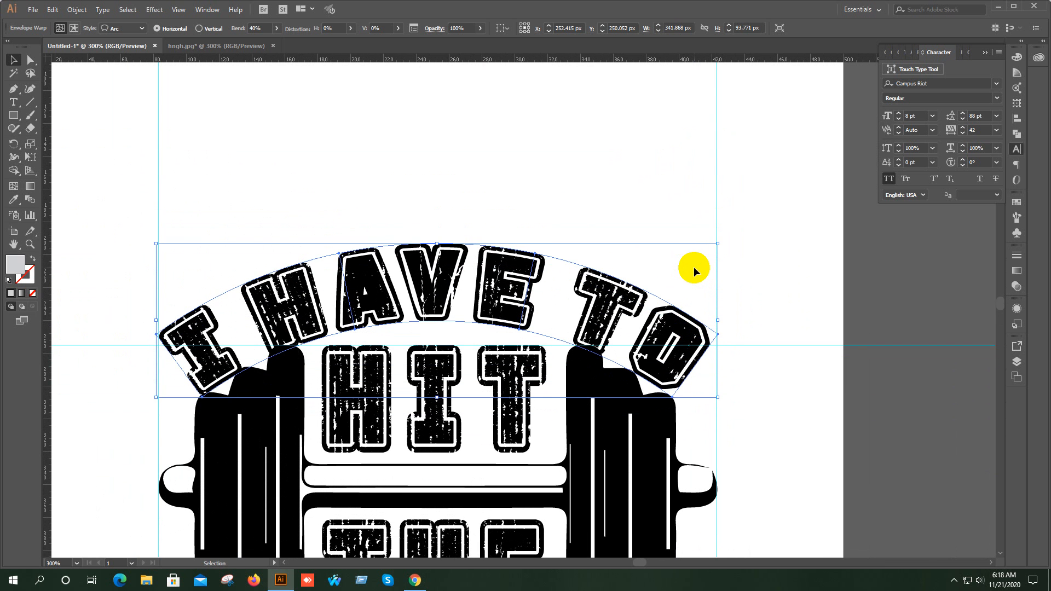
key(Up)
key(Up)
key(Up)
key(shift+Up)
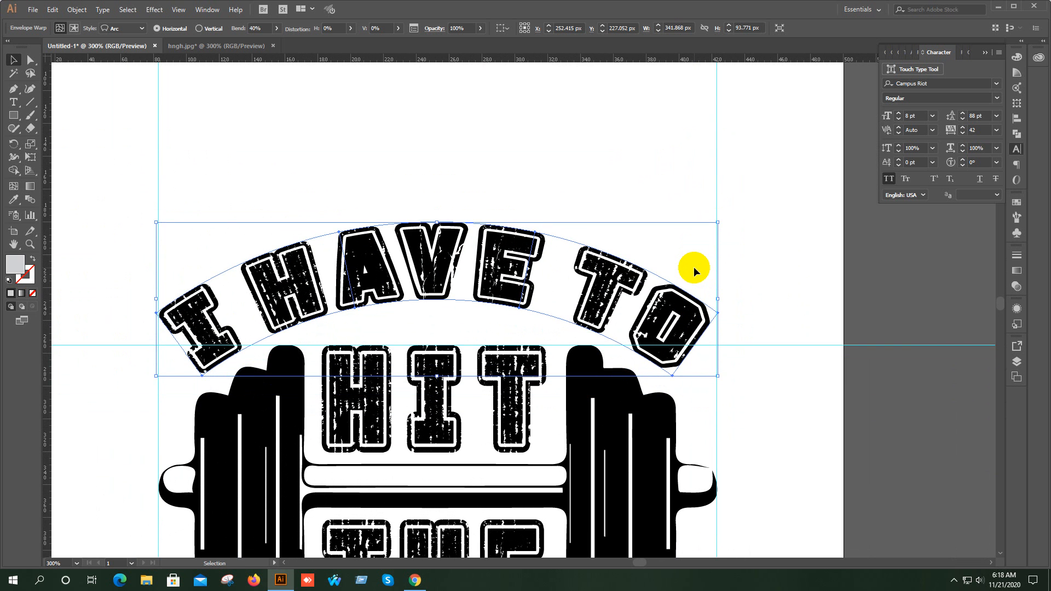
key(Up)
key(Up)
key(Up)
key(Up)
key(Up)
key(Up)
key(Up)
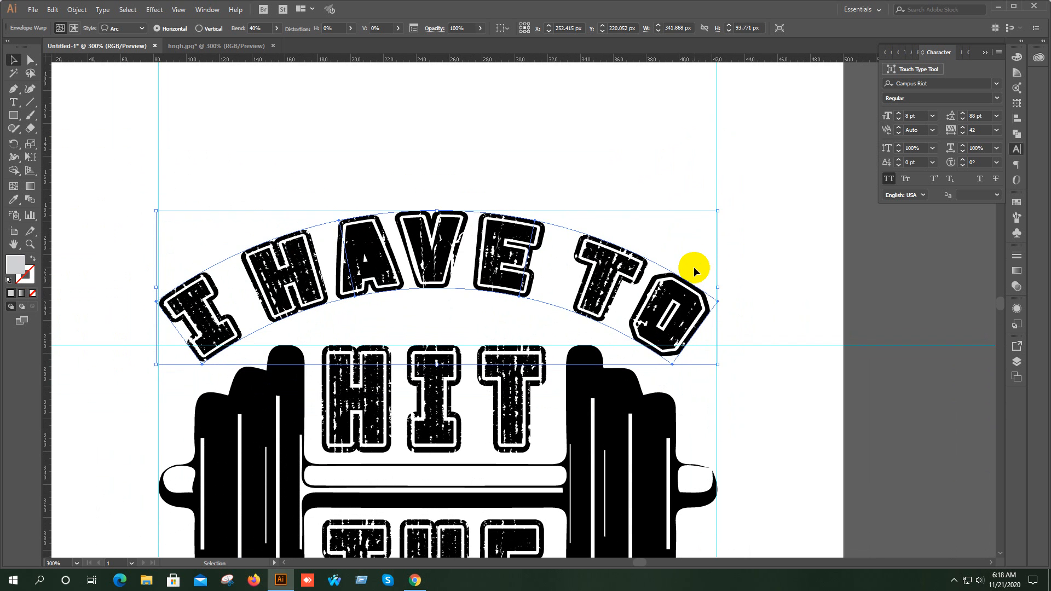
click(760, 262)
- Shift the GYM text right so its letters sit centered beneath the dumbbell
scroll(743, 265, down, 2)
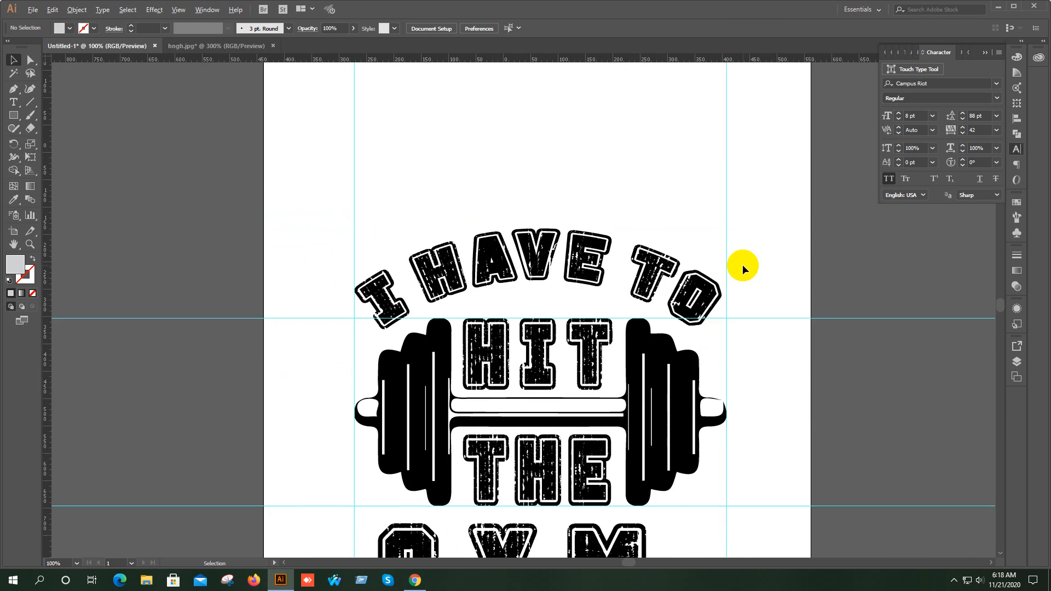
drag(803, 371, 662, 291)
scroll(542, 331, up, 1)
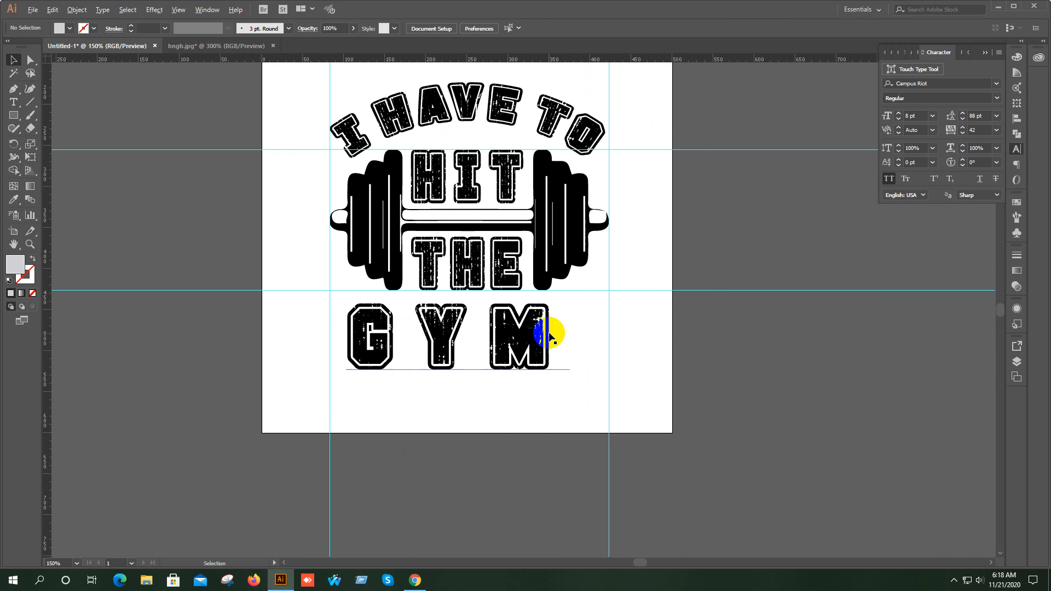
drag(507, 345, 531, 344)
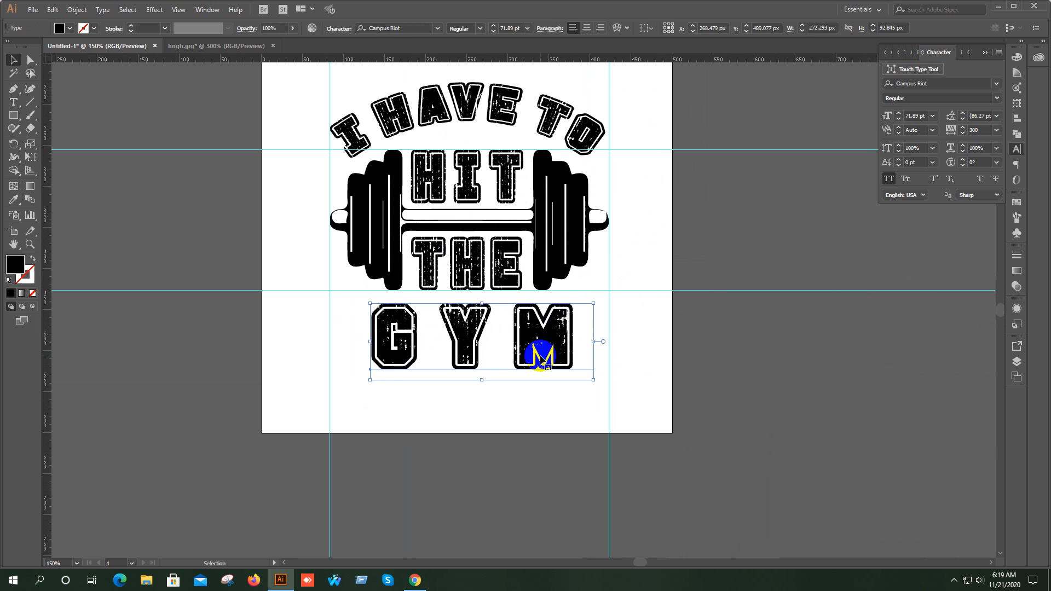
click(14, 102)
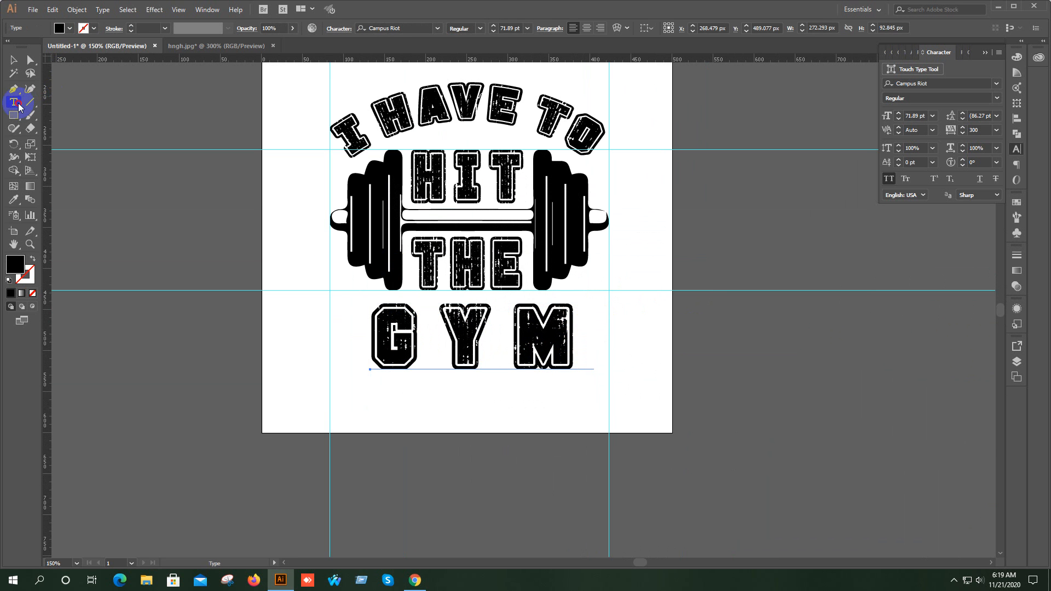
click(574, 321)
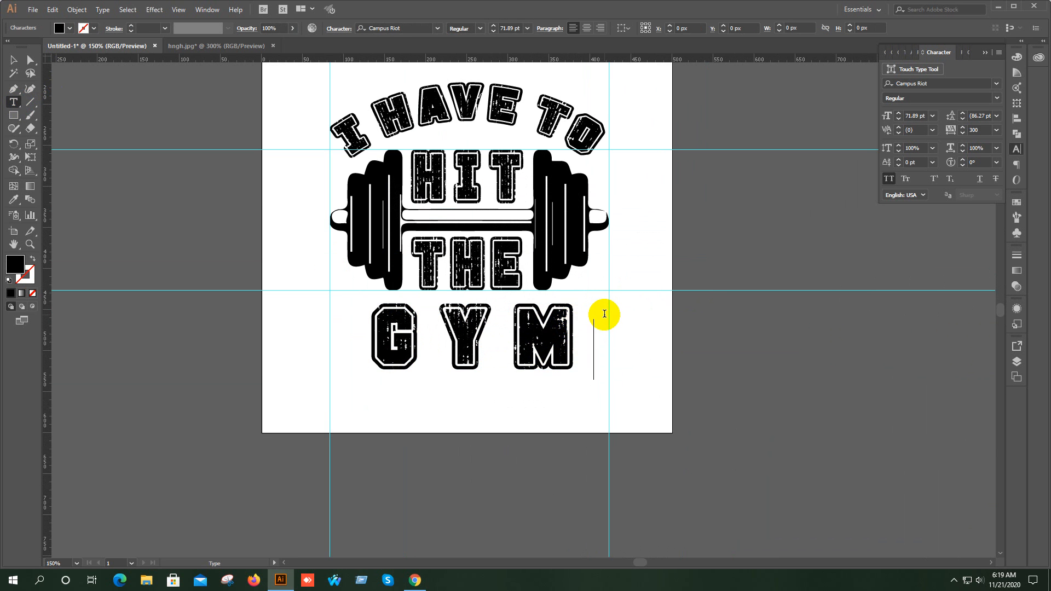
key(BackSpace)
key(ctrl+z)
click(9, 30)
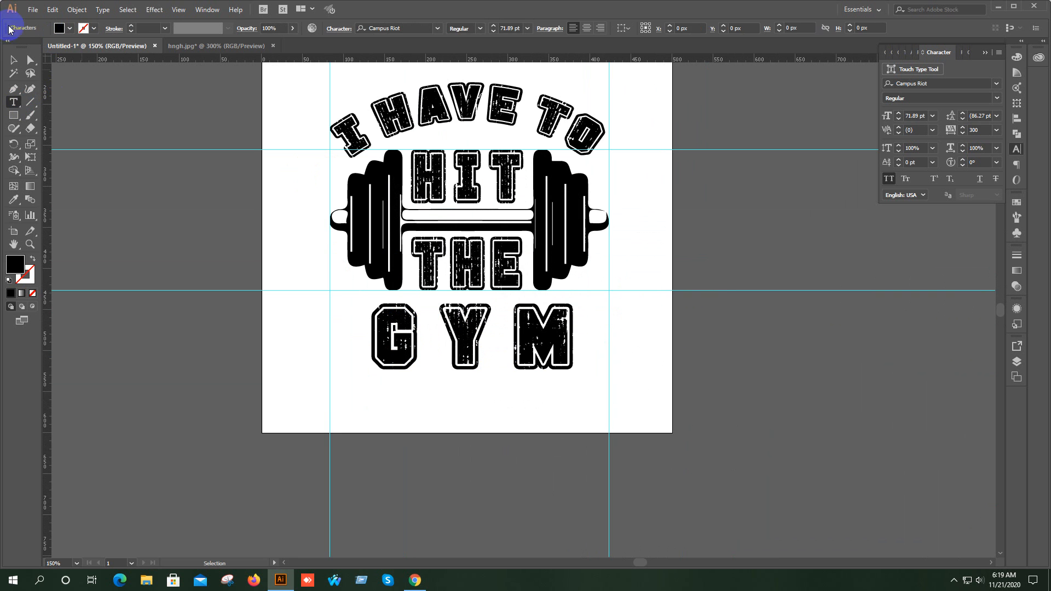
click(11, 60)
click(237, 327)
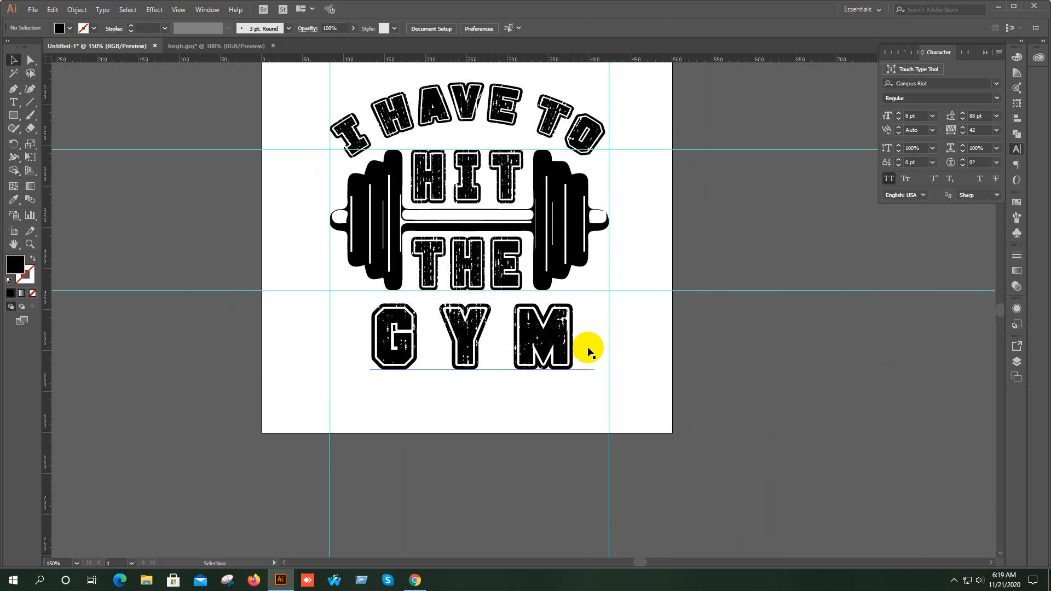
- Expand the GYM text into outlines with Object and Fill included
scroll(591, 361, up, 1)
click(510, 393)
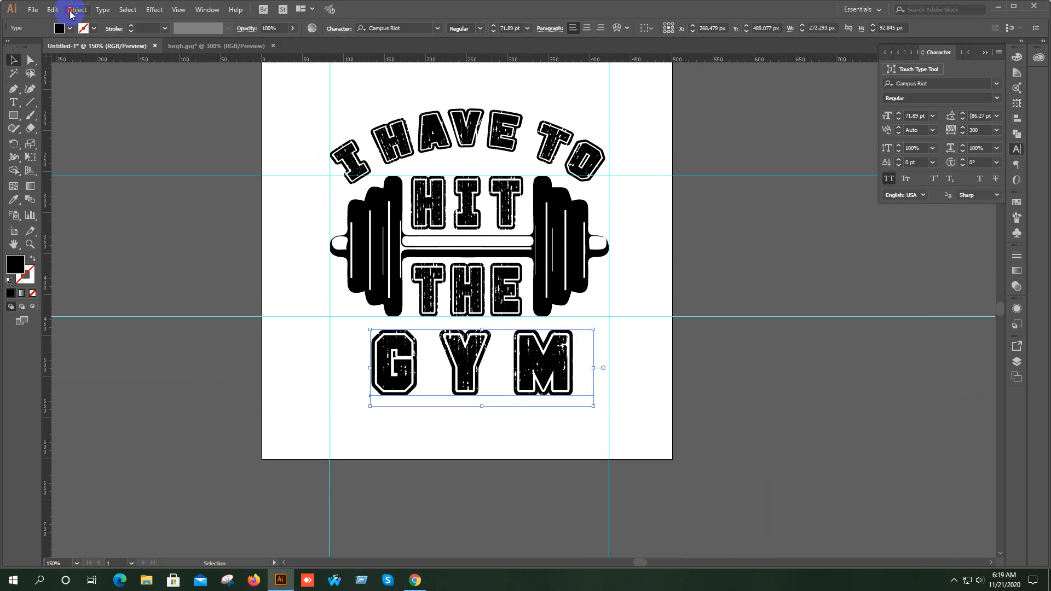
click(71, 10)
click(113, 125)
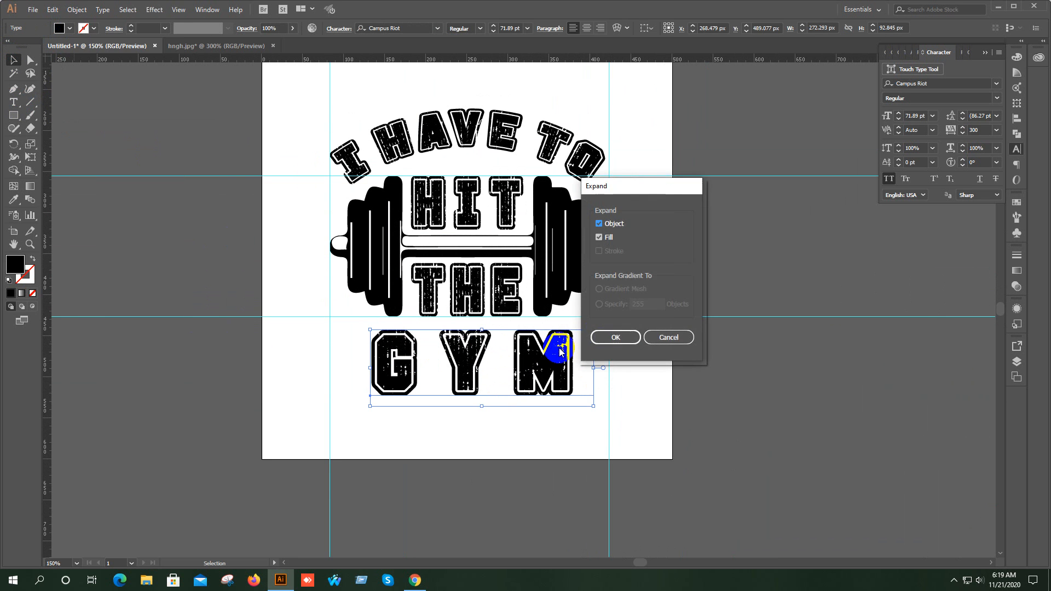
click(616, 337)
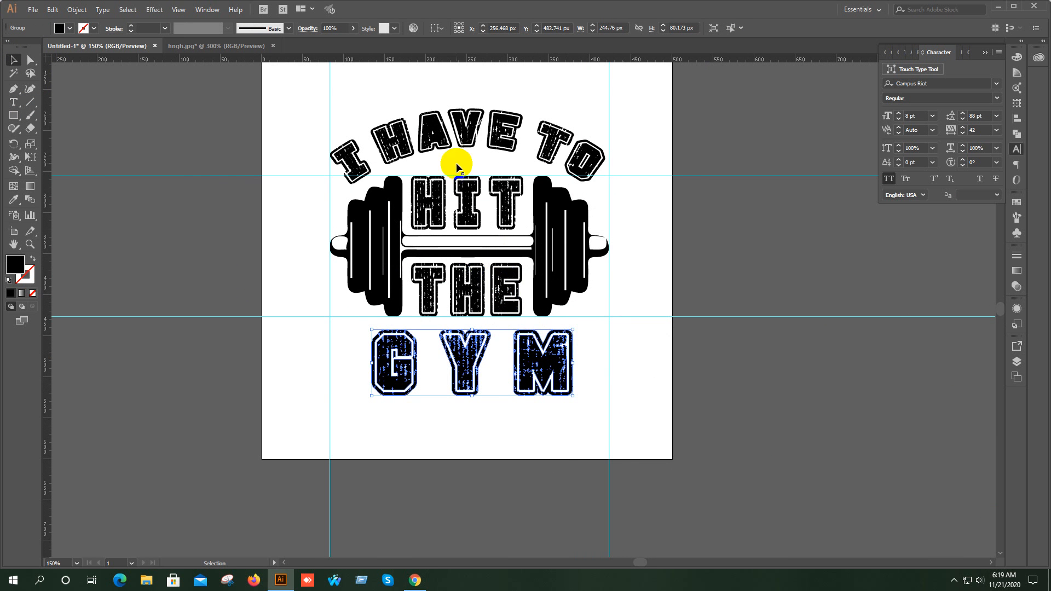
- Examine how the arched I HAVE TO lettering sits against HIT, the dumbbell plates and the guides
scroll(474, 172, up, 2)
scroll(487, 173, down, 2)
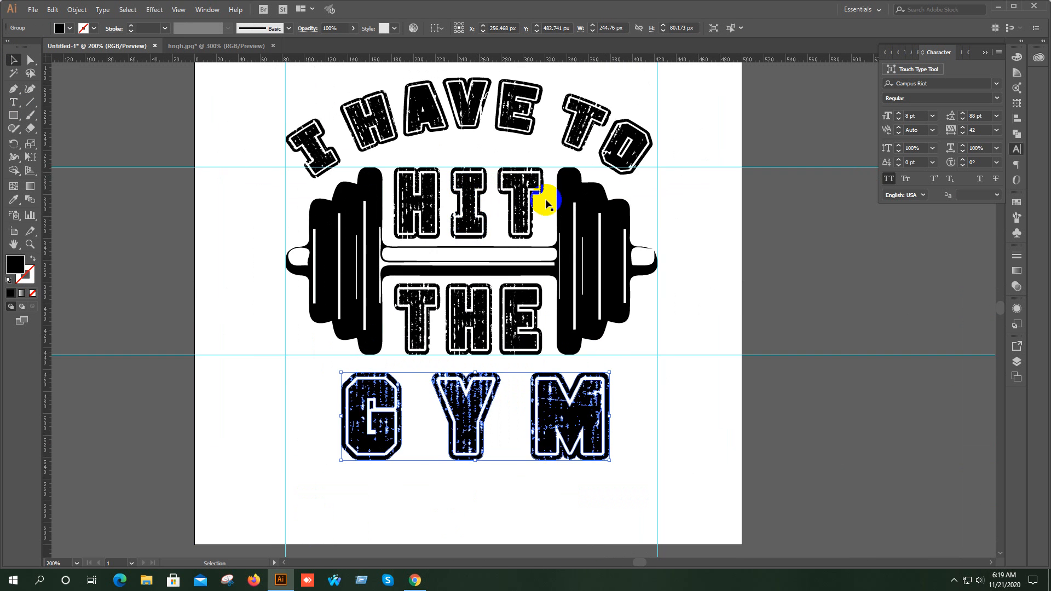
click(559, 206)
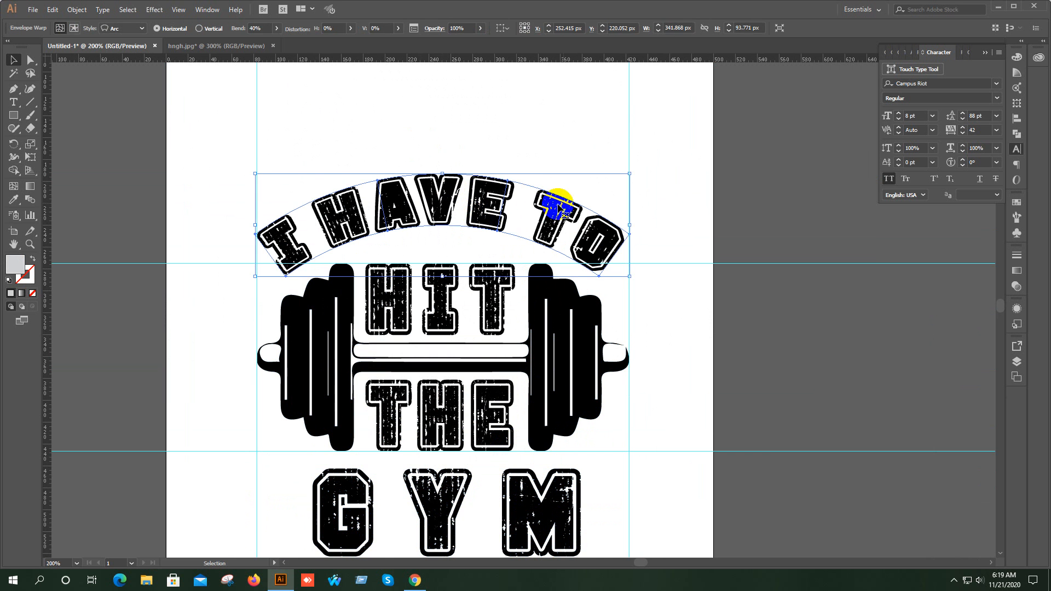
click(672, 197)
drag(466, 197, 481, 215)
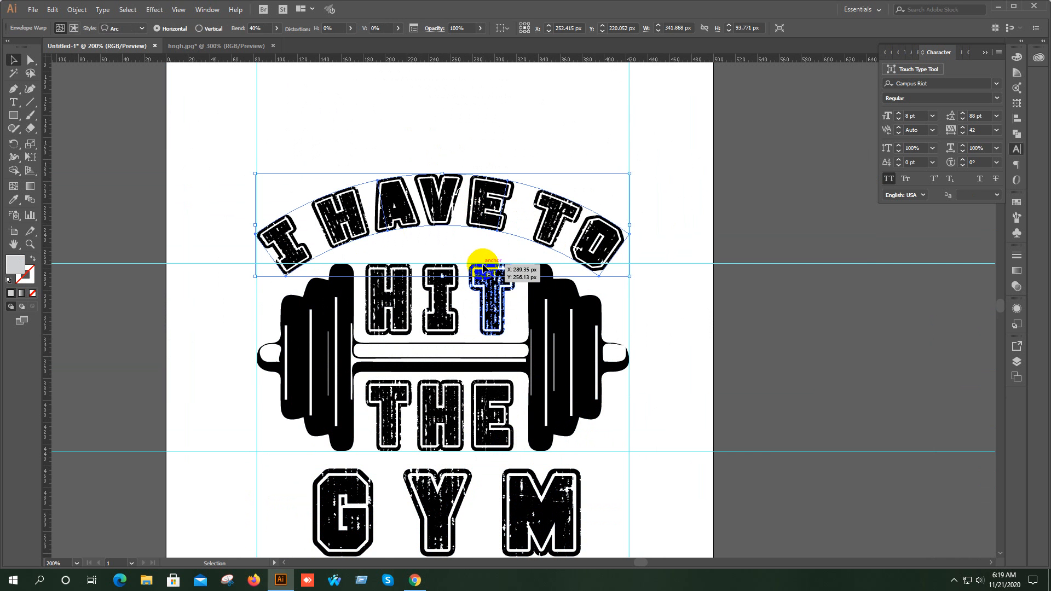
scroll(483, 265, down, 2)
drag(547, 318, 515, 255)
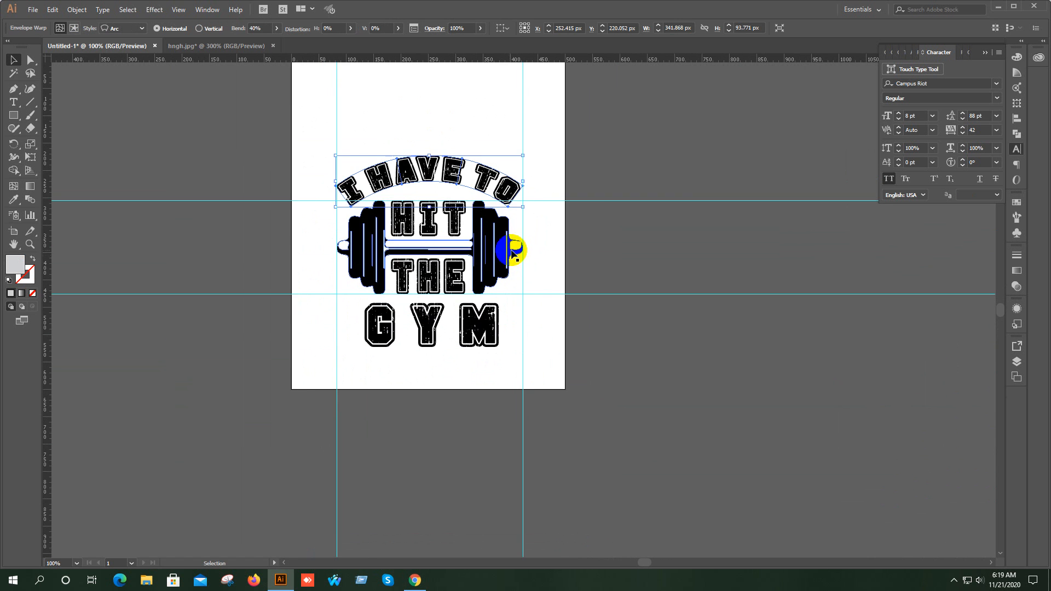
scroll(517, 252, up, 1)
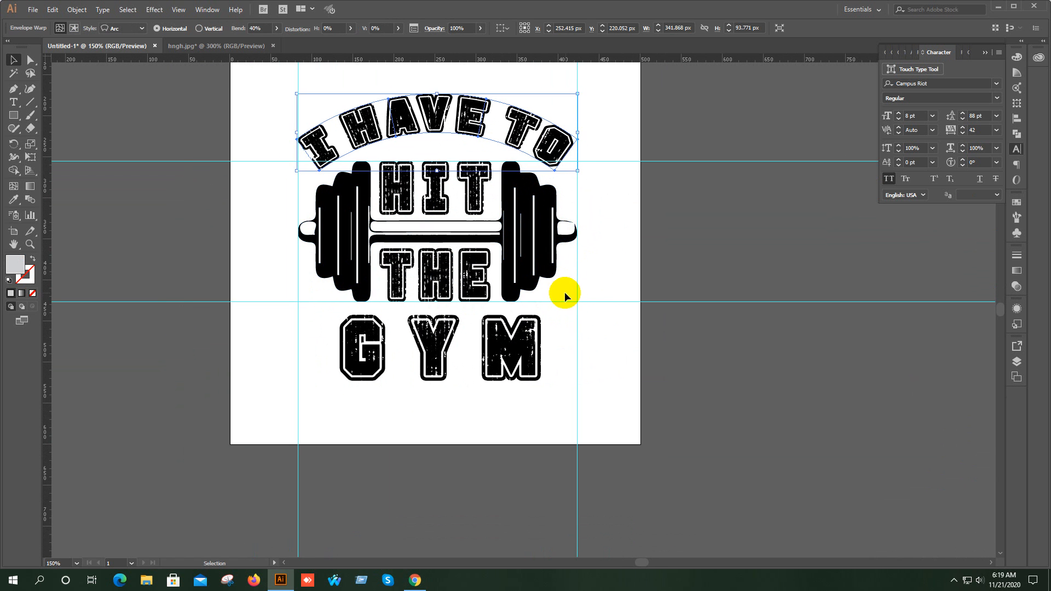
- Scale the GYM lettering proportionally about its center to about 257 px wide beneath the dumbbell
click(501, 347)
scroll(512, 347, up, 2)
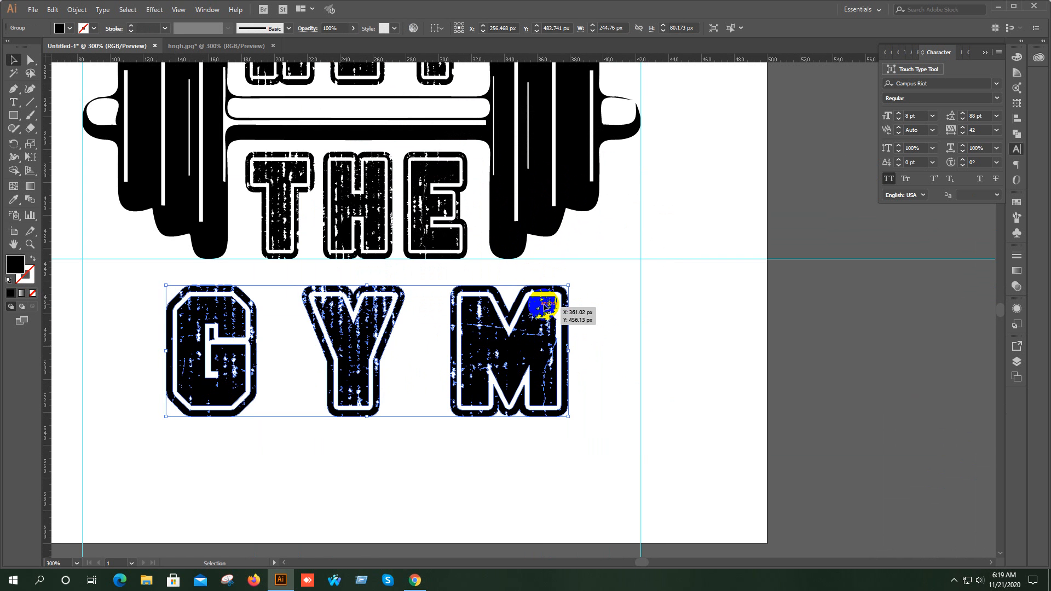
drag(568, 285, 579, 280)
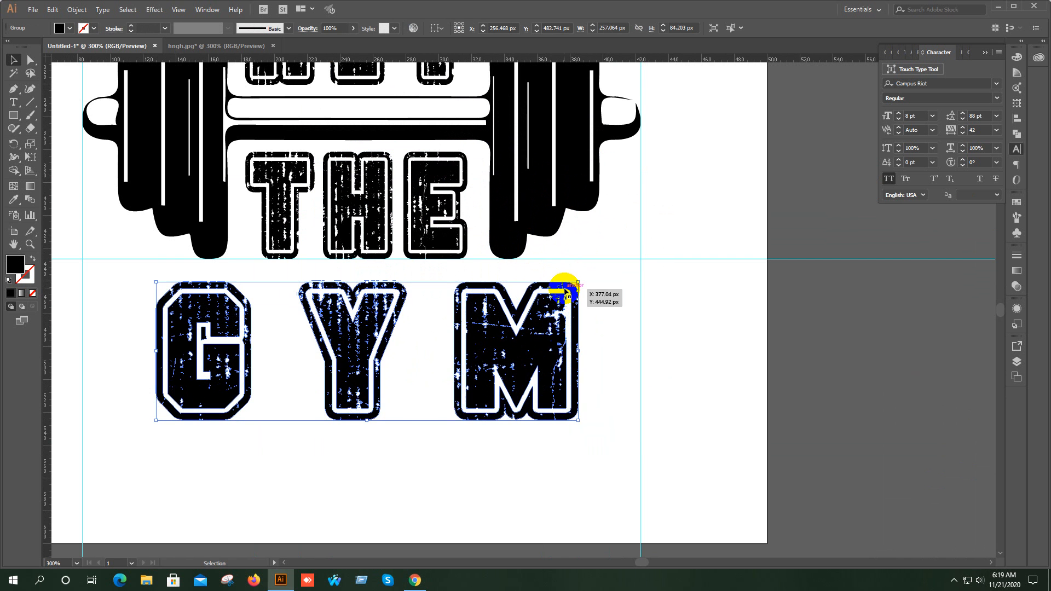
key(Up)
key(Up)
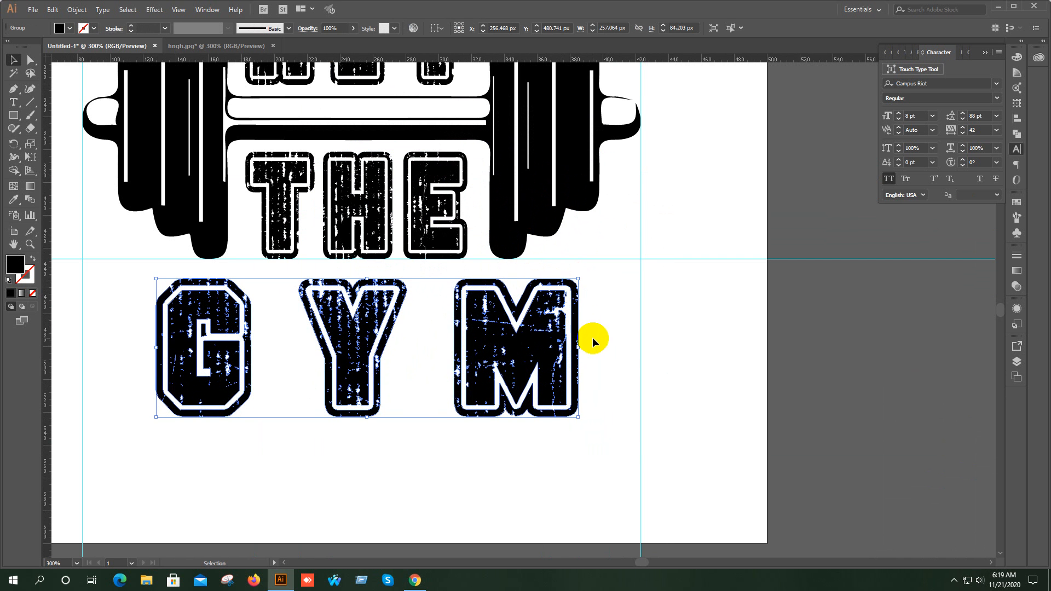
key(Down)
key(Down)
click(638, 299)
scroll(581, 354, down, 2)
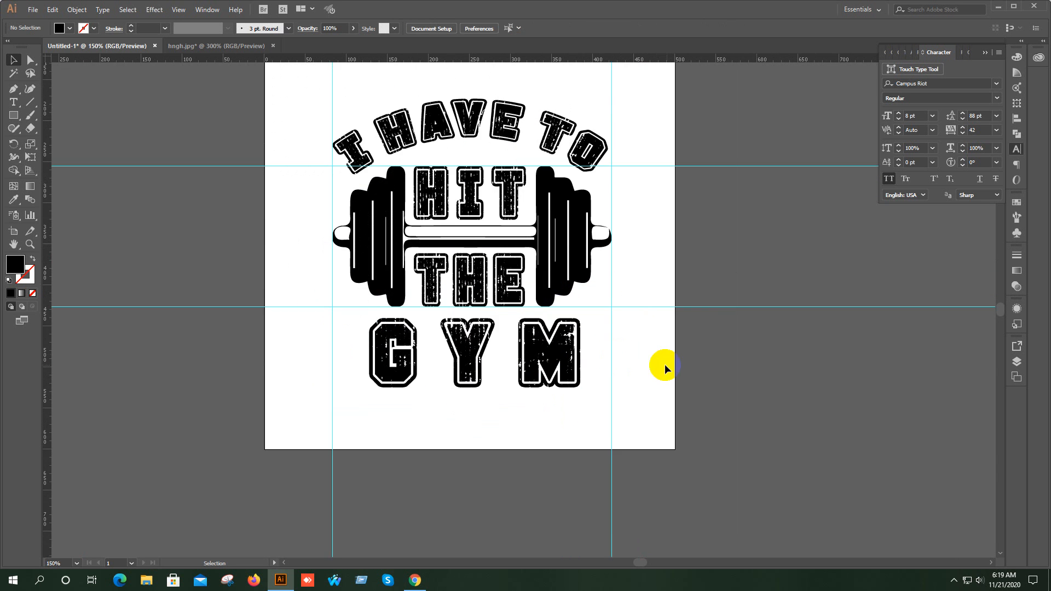
- Add a new 8 pt Campus Riot I HAVE TO text above the design and move the old arched version off the artboard's right side
drag(683, 355, 623, 415)
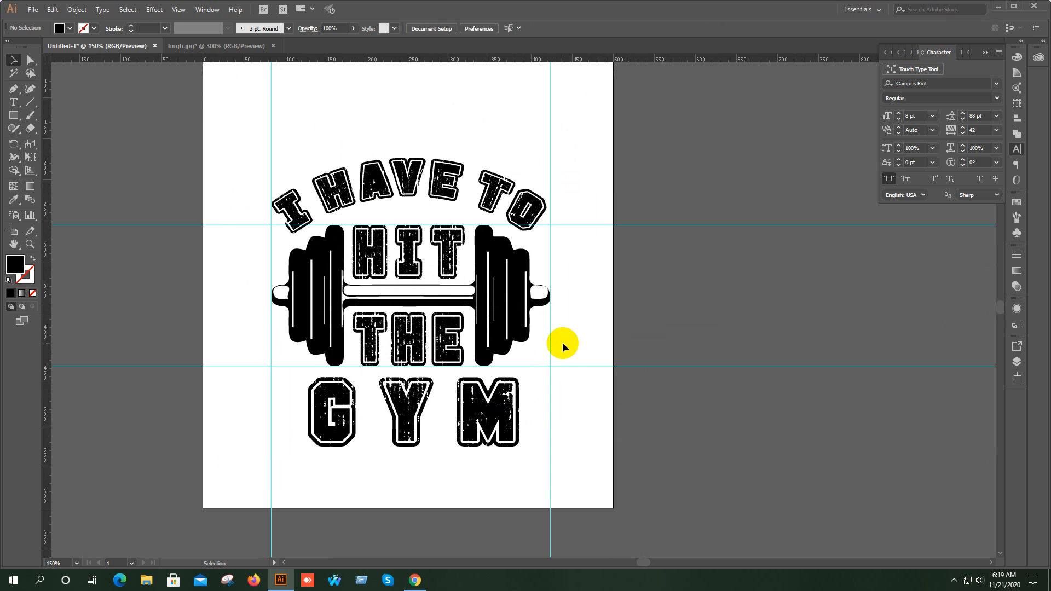
drag(615, 347, 617, 365)
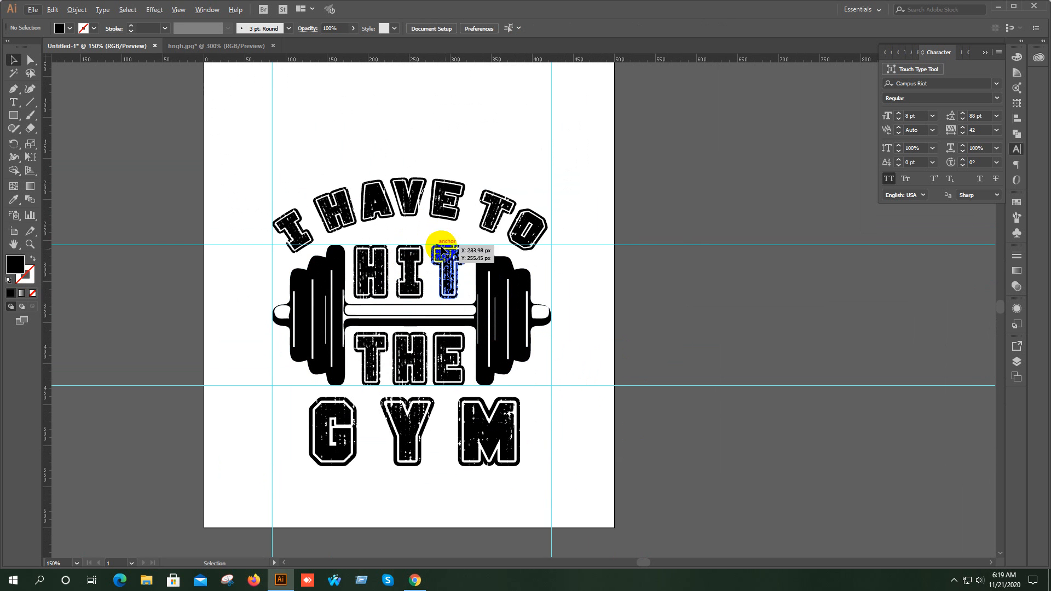
drag(454, 229, 471, 333)
drag(371, 247, 445, 317)
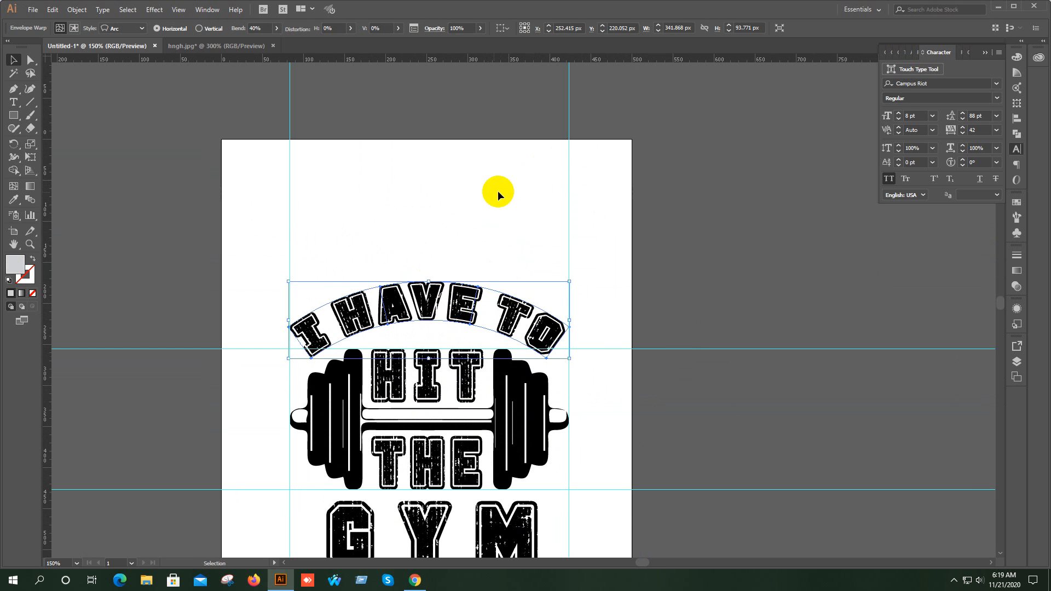
click(18, 102)
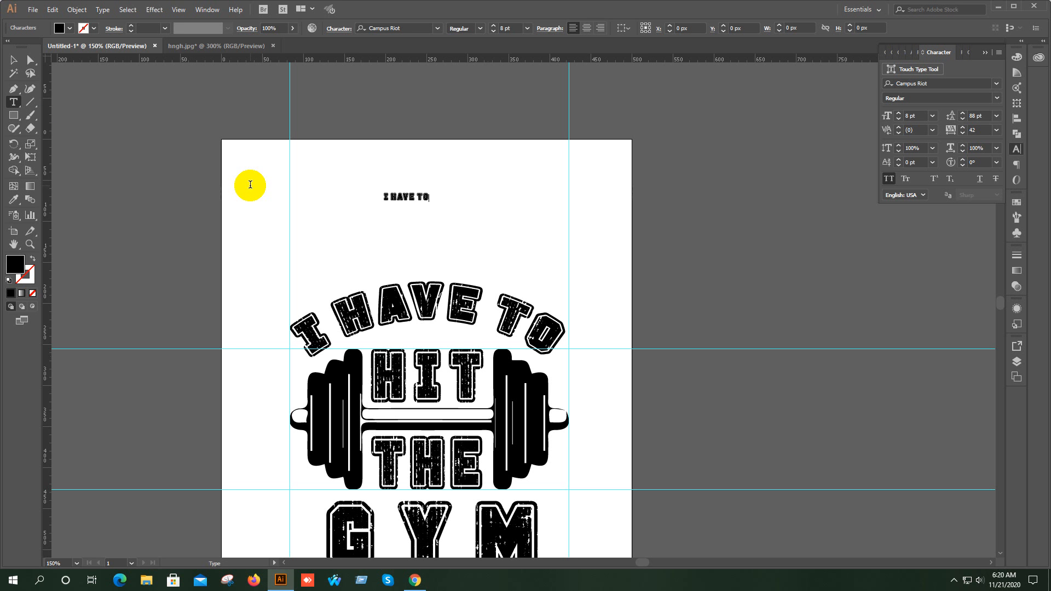
click(14, 60)
drag(453, 311, 827, 238)
- Enlarge the new I HAVE TO text to about 28.3 pt just above the dumbbell and set its tracking to 300
click(427, 197)
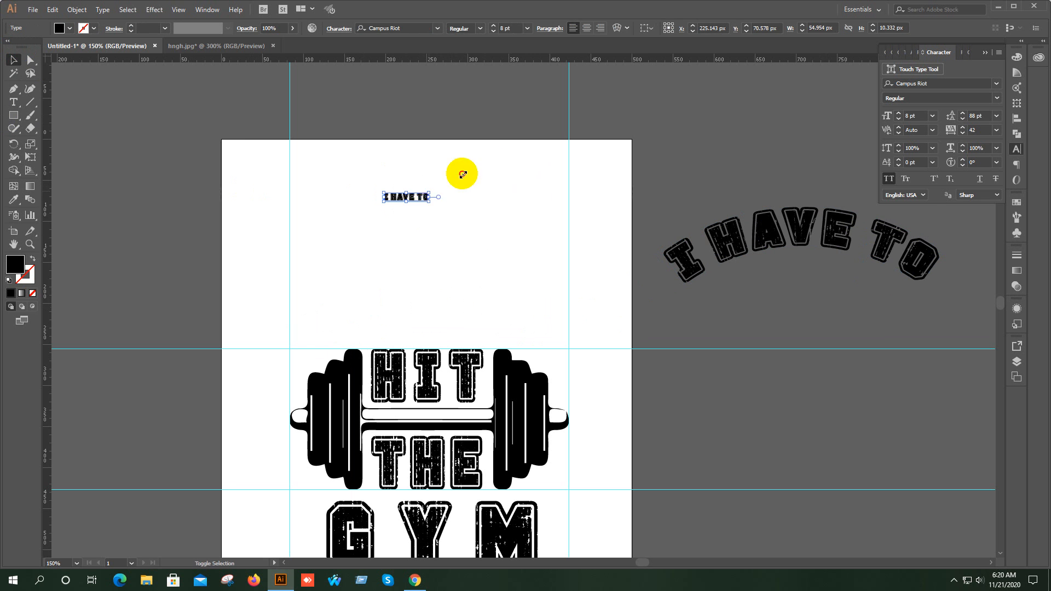
drag(463, 174, 450, 303)
click(949, 132)
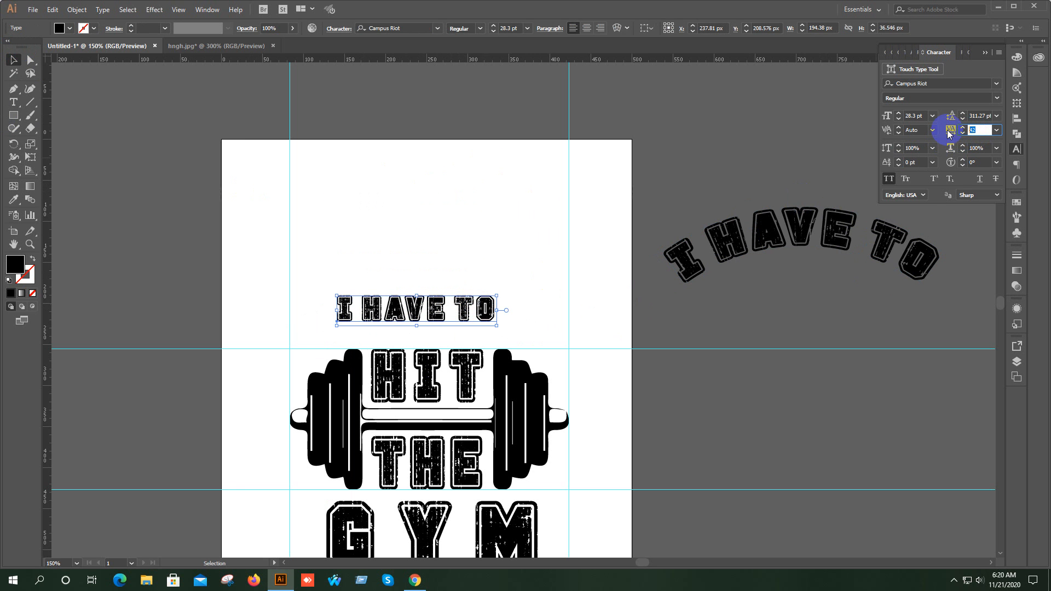
text(300)
key(Return)
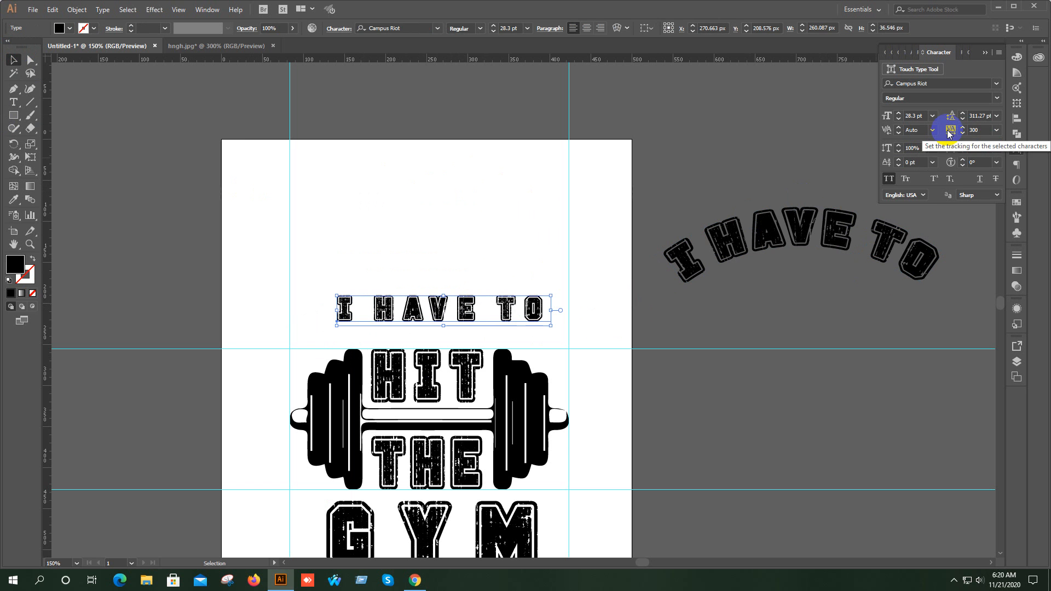
click(549, 235)
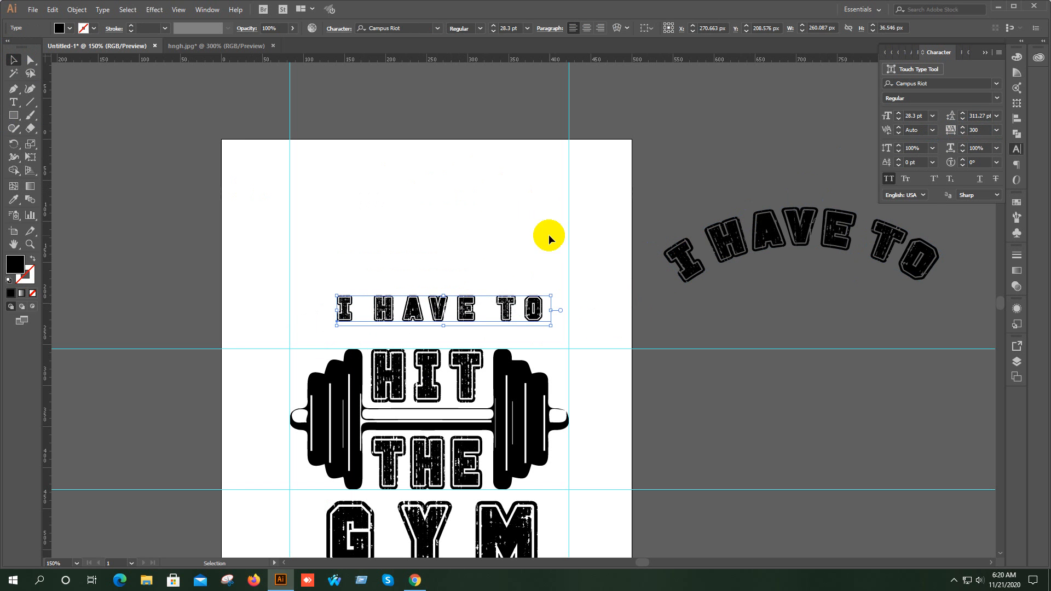
- Enlarge the straight I HAVE TO text to about 35 pt and shift it to sit between the vertical guides
drag(333, 295, 285, 287)
key(shift+Right)
key(shift+Right)
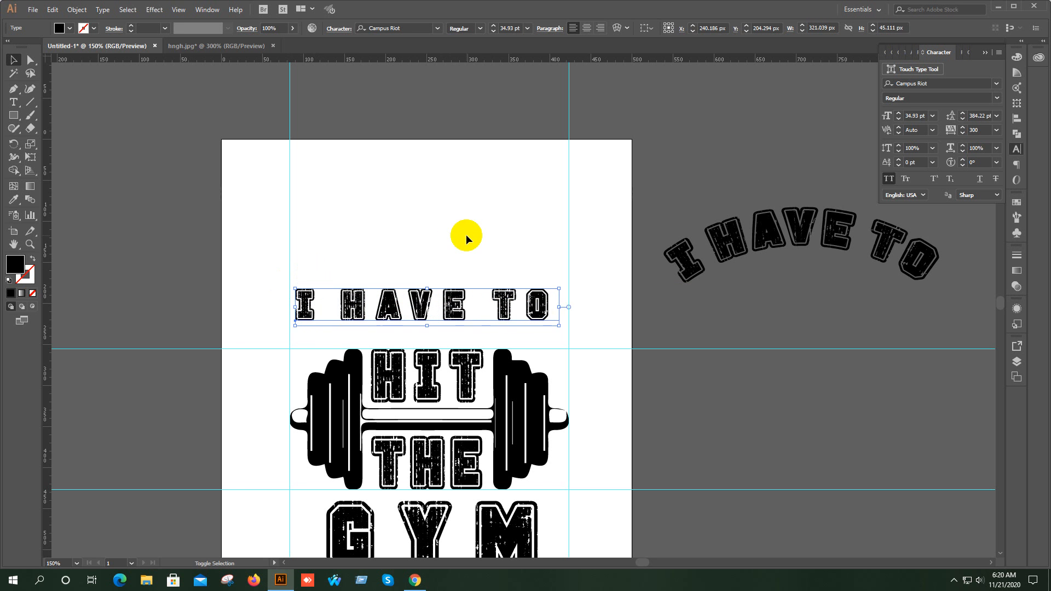
key(Left)
key(Left)
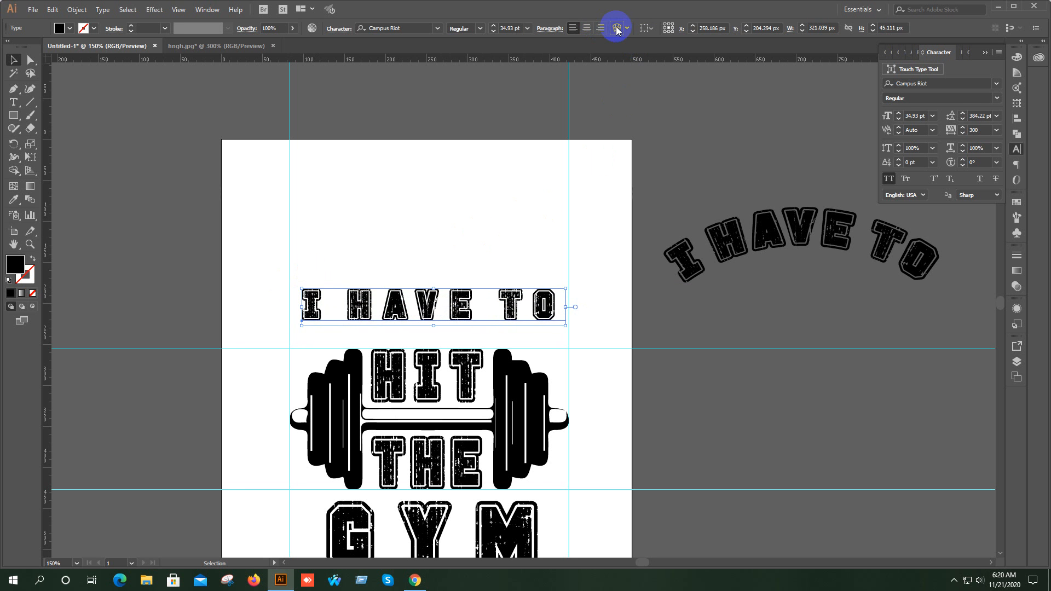
- Try a horizontal Arc warp with 50% bend on the I HAVE TO text, and undo it
click(617, 28)
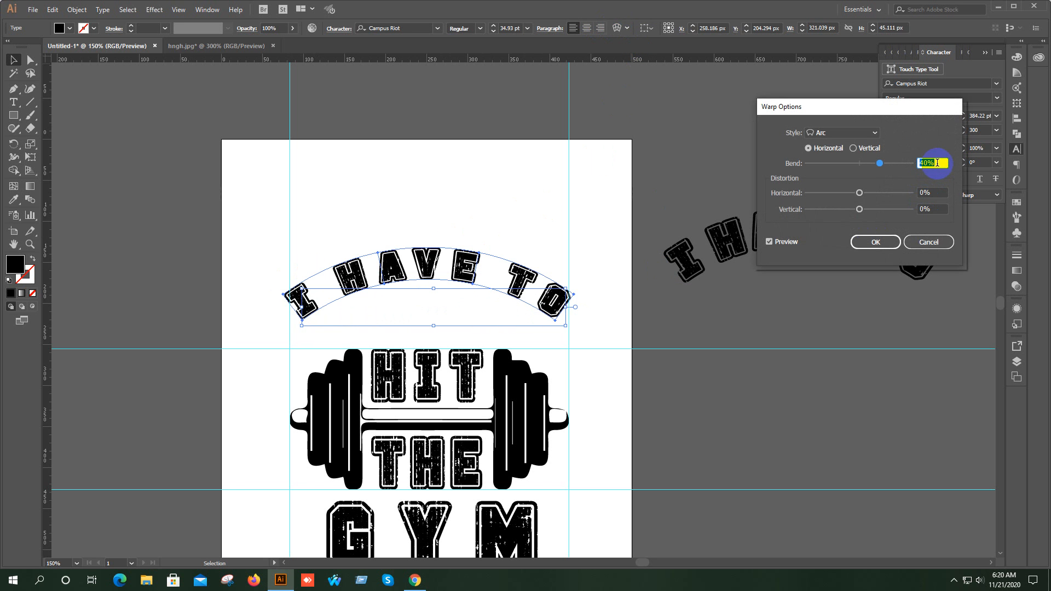
scroll(935, 162, up, 13)
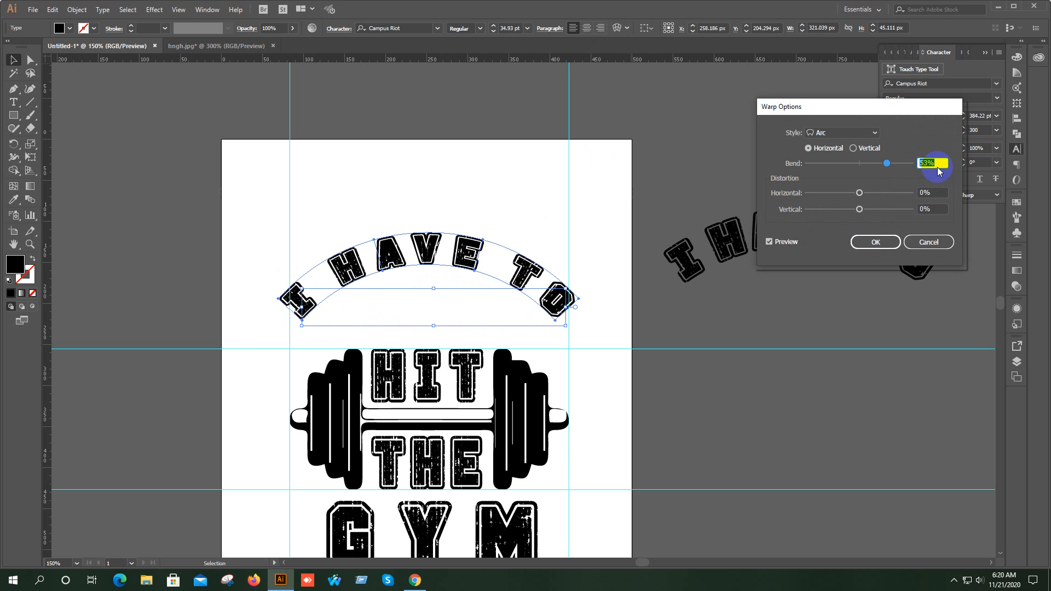
scroll(938, 166, down, 3)
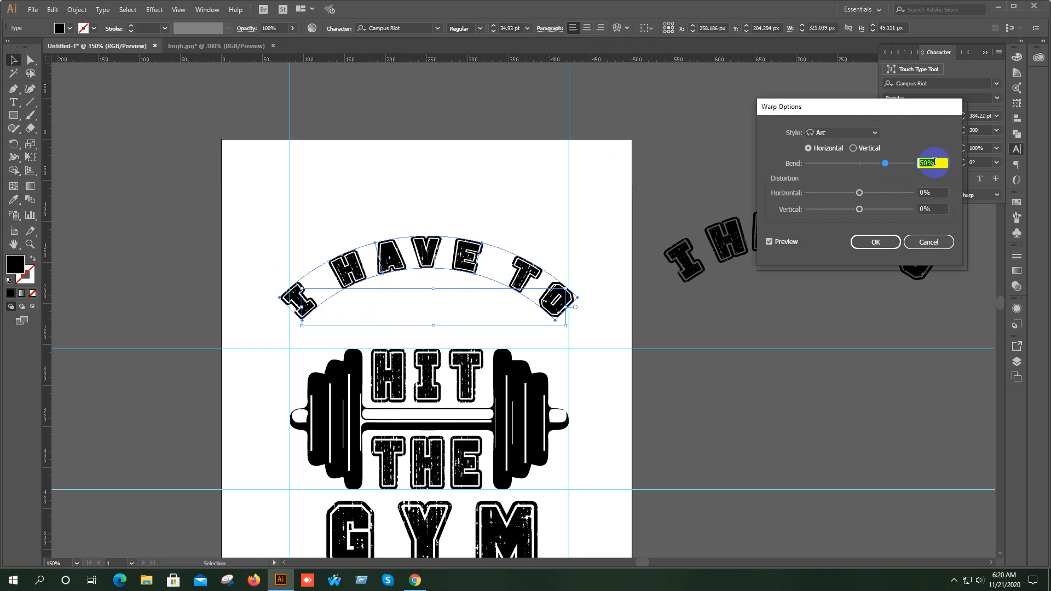
click(875, 242)
click(421, 315)
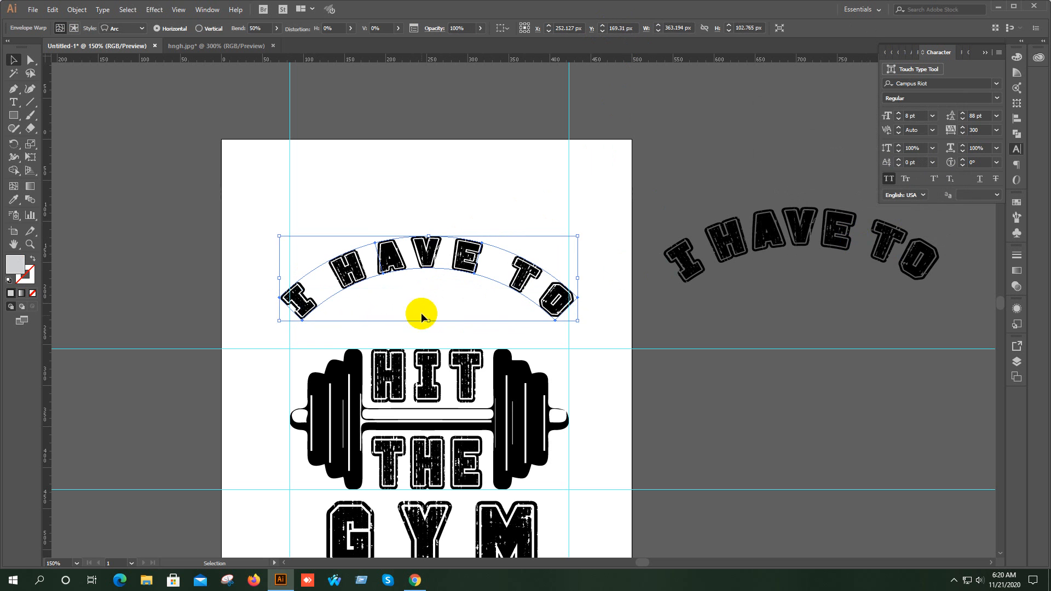
scroll(349, 317, up, 2)
drag(443, 320, 427, 235)
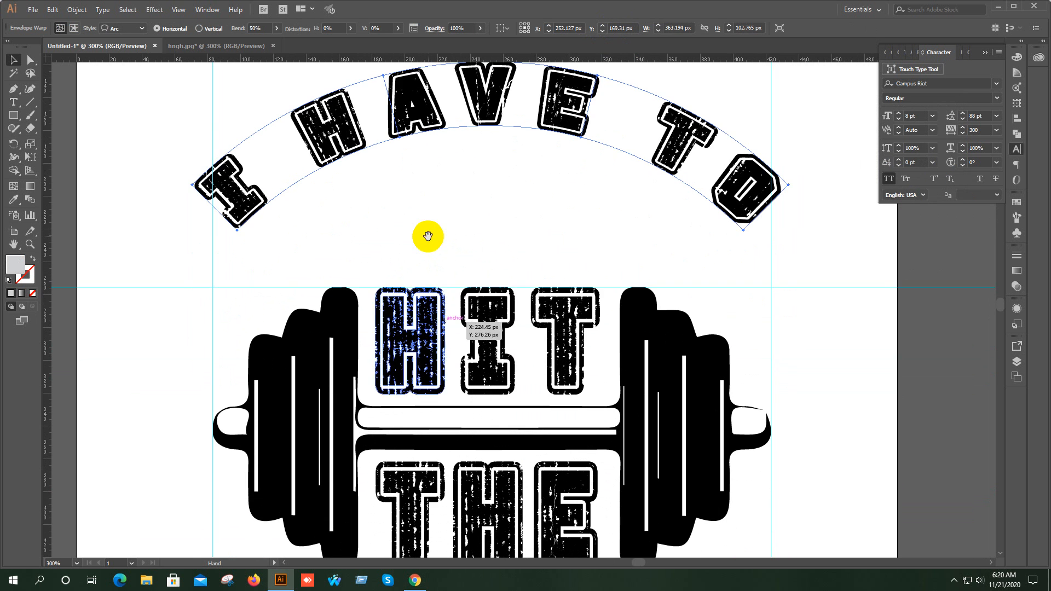
scroll(428, 236, down, 1)
drag(478, 257, 469, 318)
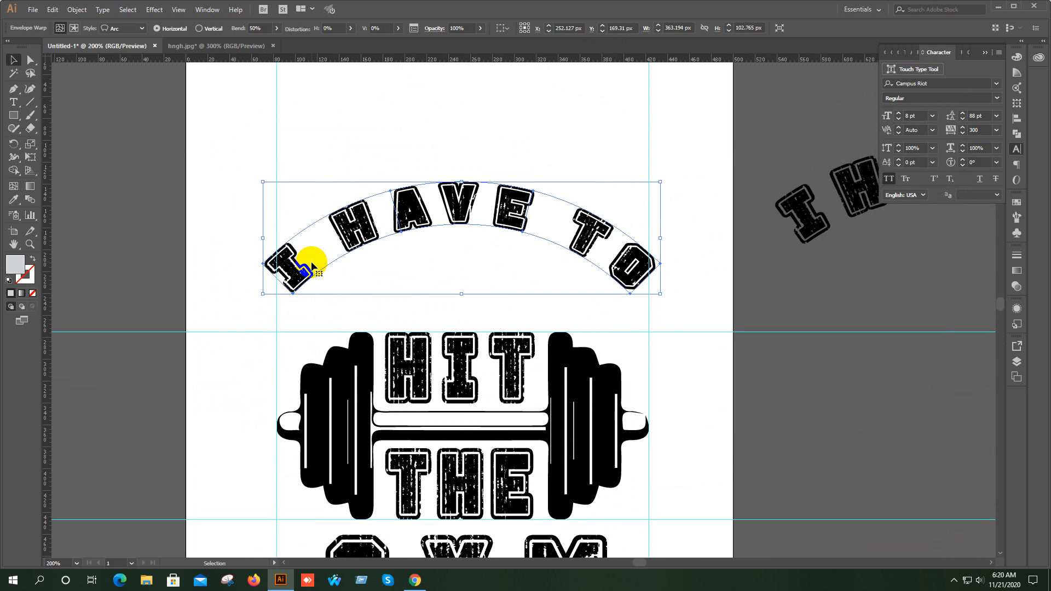
key(ctrl+z)
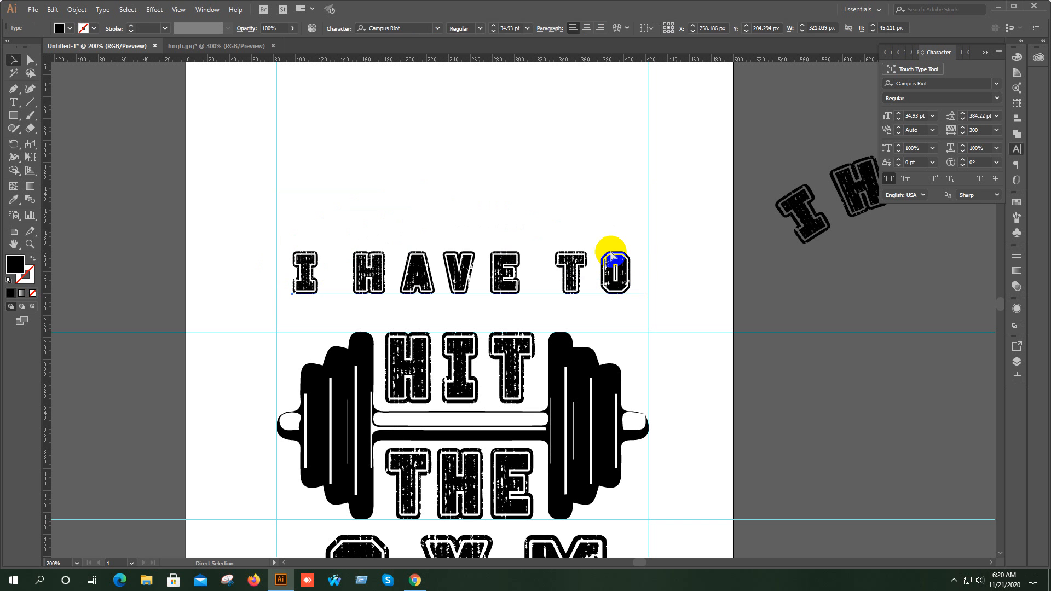
- Set the I HAVE TO text's tracking to 150 and enlarge it proportionally to about 39 pt
click(972, 147)
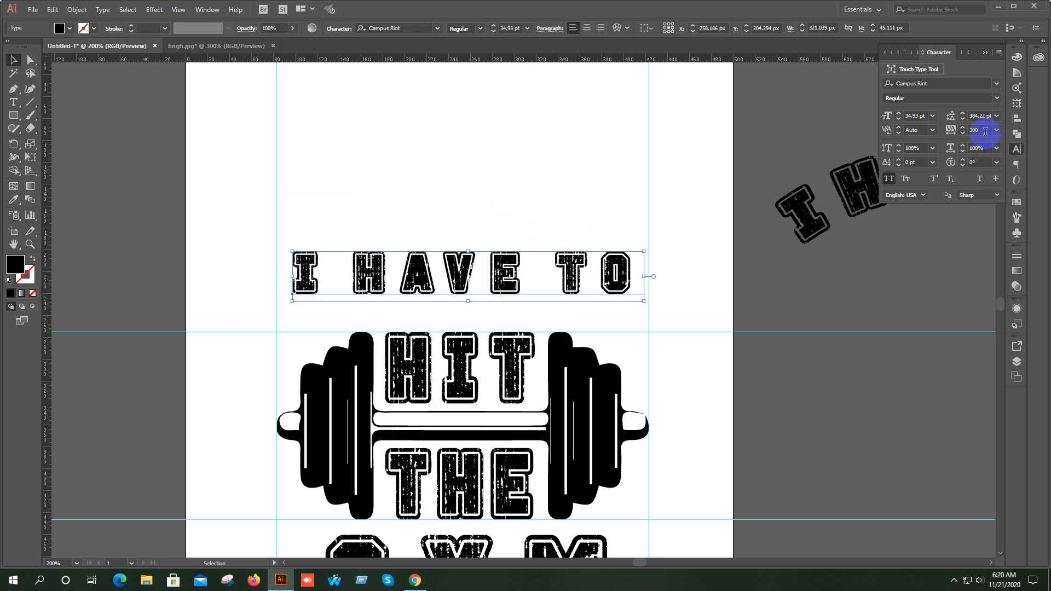
click(986, 132)
text(1)
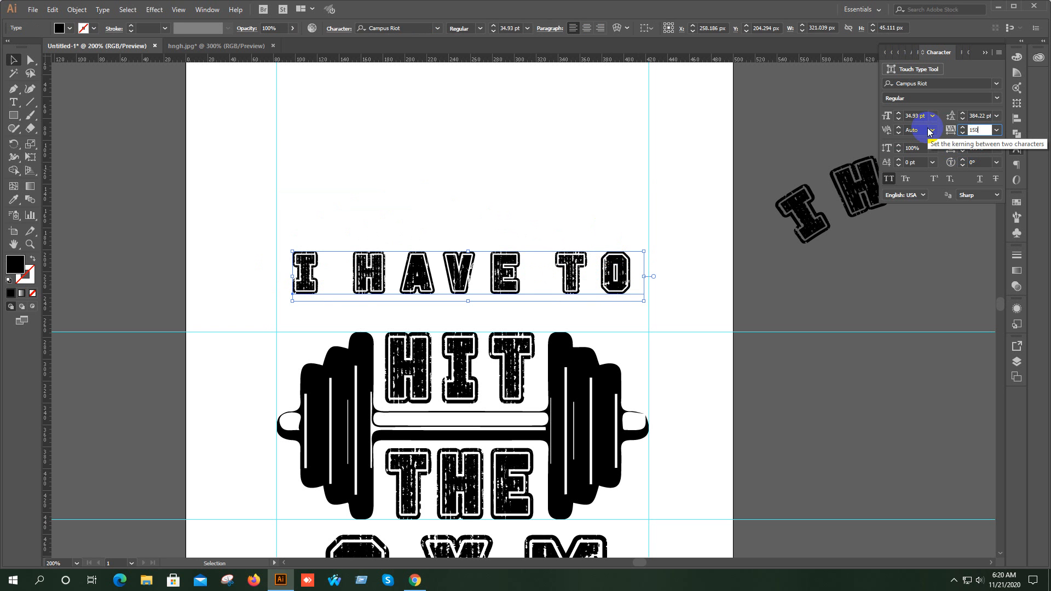
text(50)
key(Return)
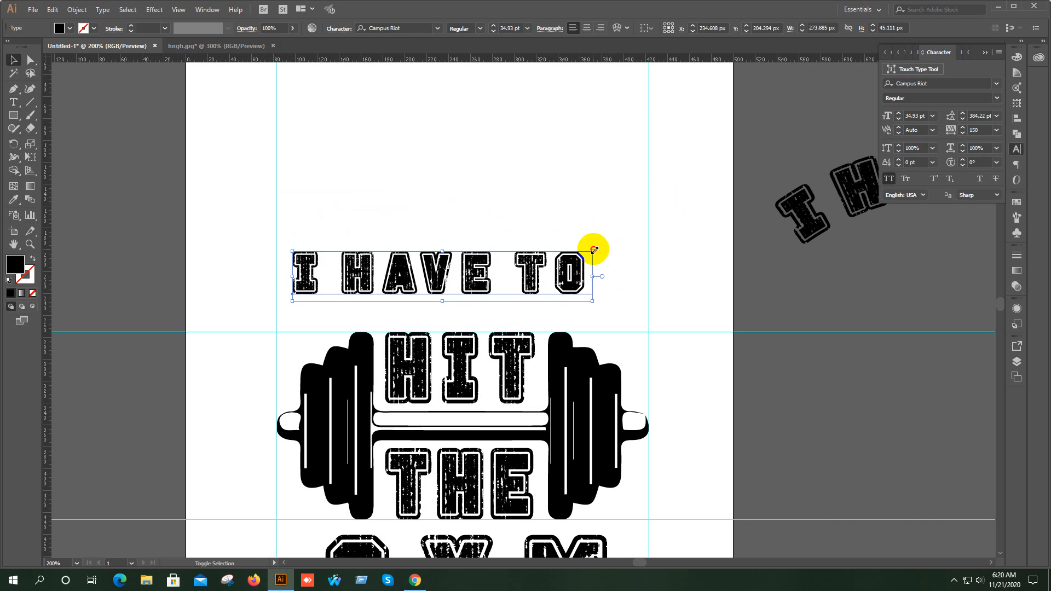
drag(594, 250, 628, 246)
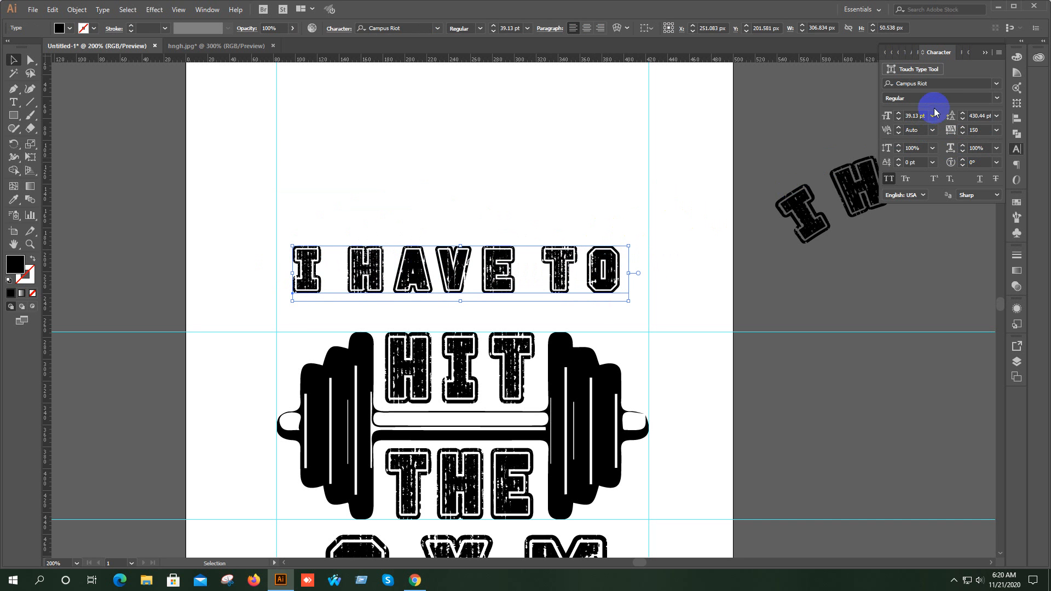
- Apply a horizontal Arc warp with 50% bend to I HAVE TO and move it down onto the upper horizontal guide, flush with the left guide
click(617, 28)
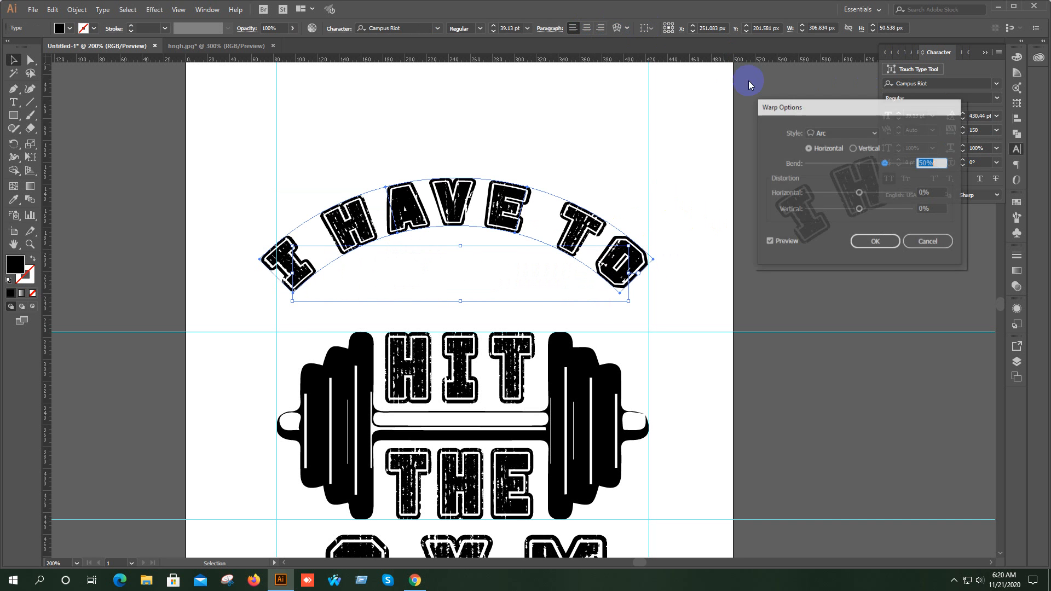
click(876, 241)
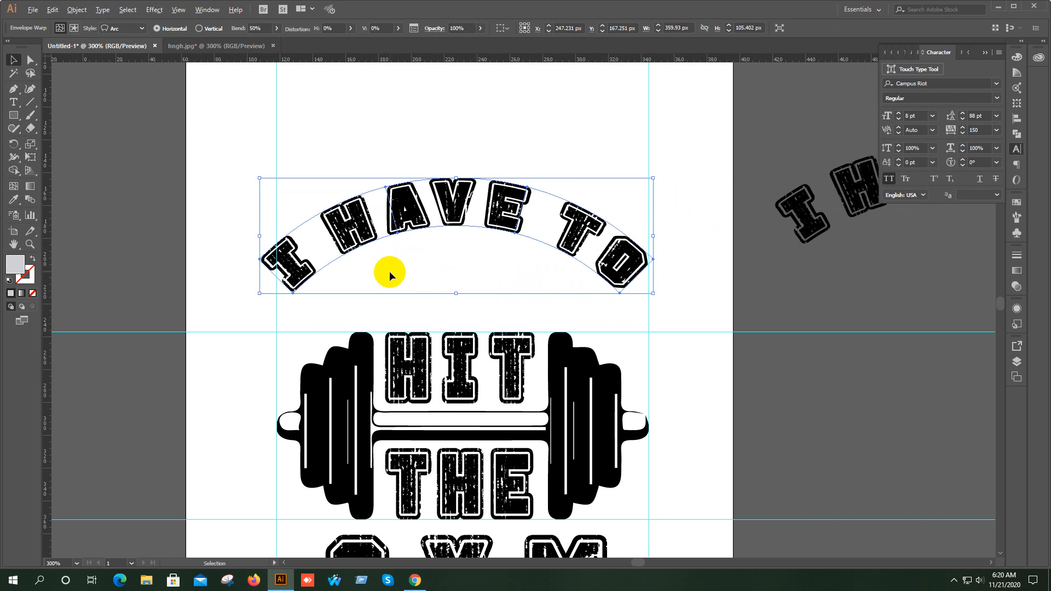
scroll(390, 271, up, 1)
drag(353, 218, 357, 254)
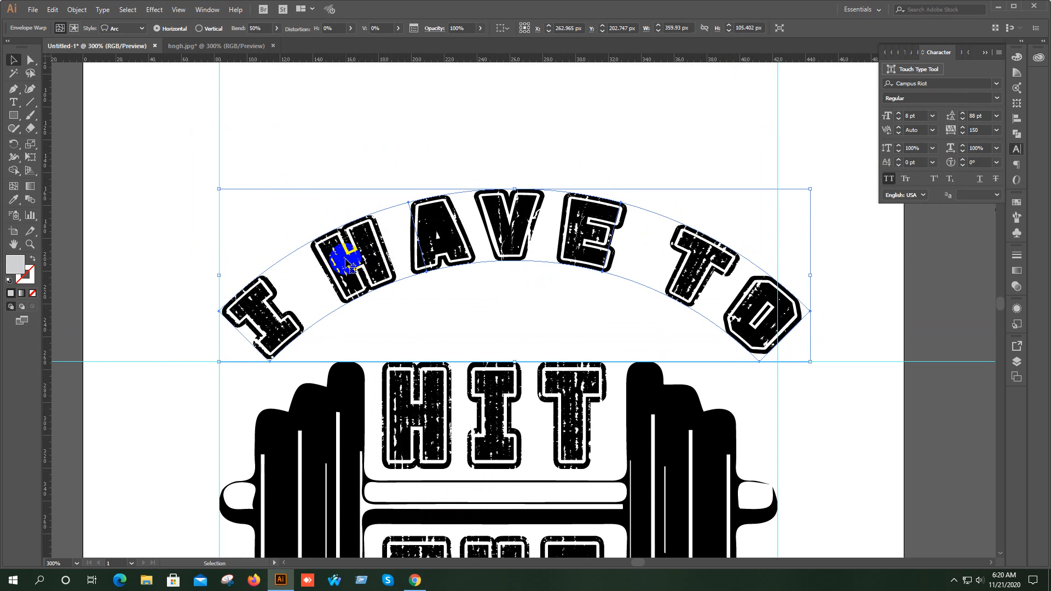
- Scale the arched I HAVE TO text down proportionally so it fits between the two vertical guides
mouse_move(816, 194)
mouse_down()
mouse_move(805, 188)
mouse_move(803, 199)
mouse_up()
click(824, 241)
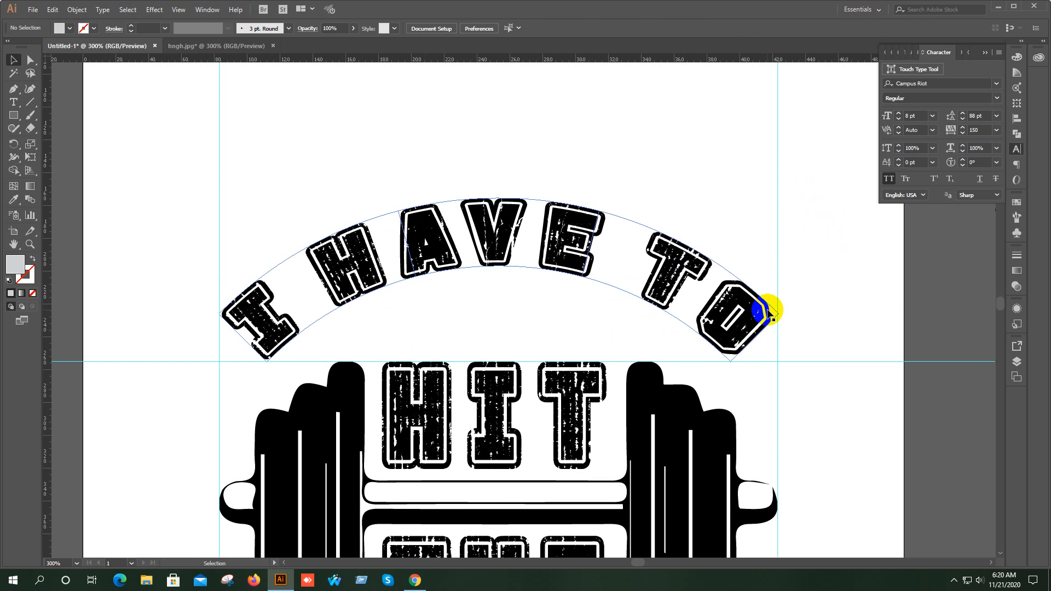
key(ctrl+minus)
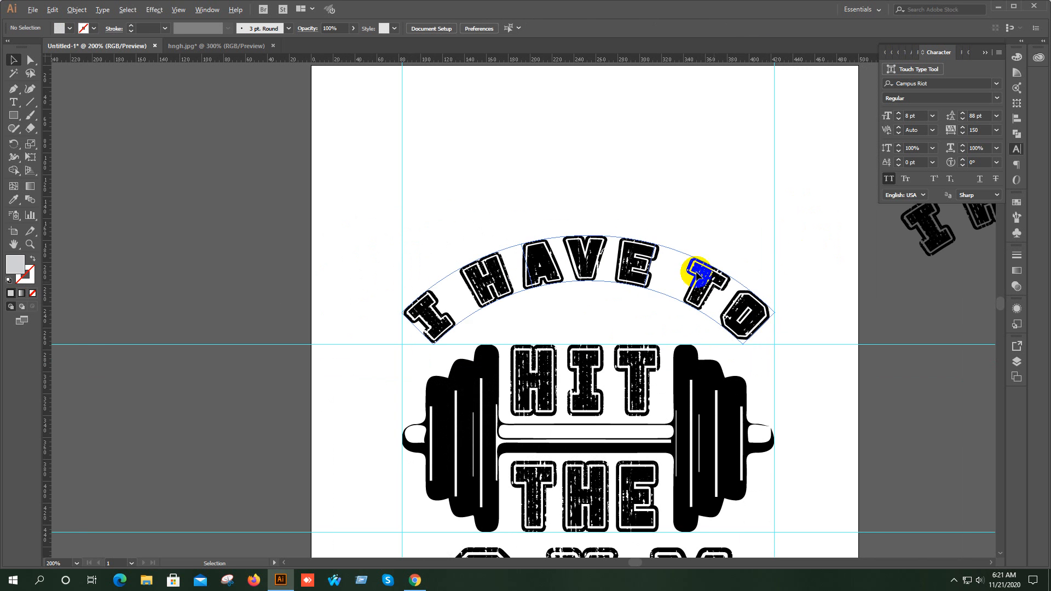
- Expand the warped I HAVE TO text into plain vector shapes
click(629, 265)
click(88, 18)
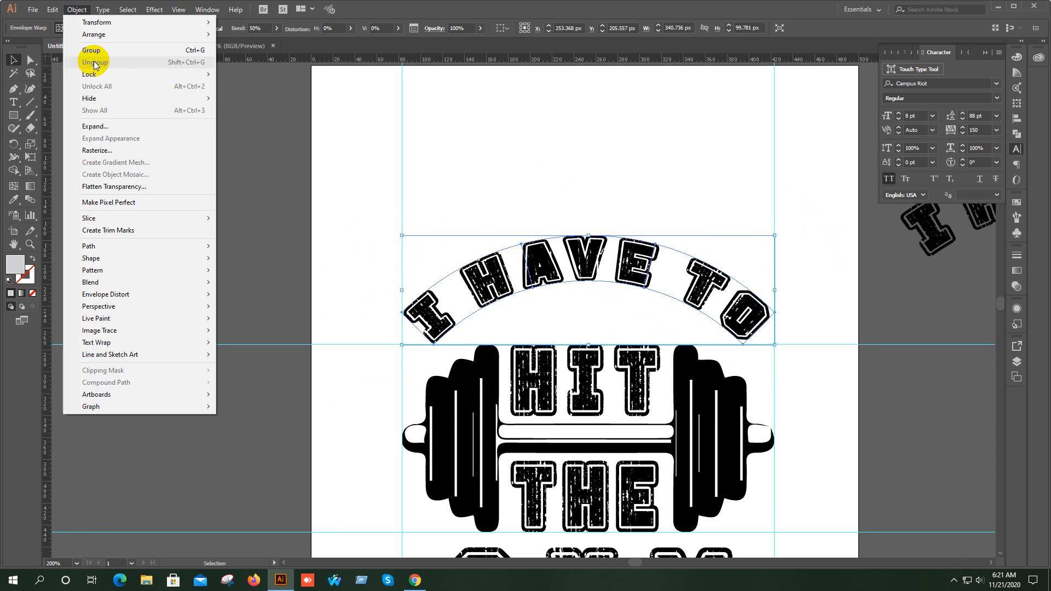
click(112, 127)
click(620, 337)
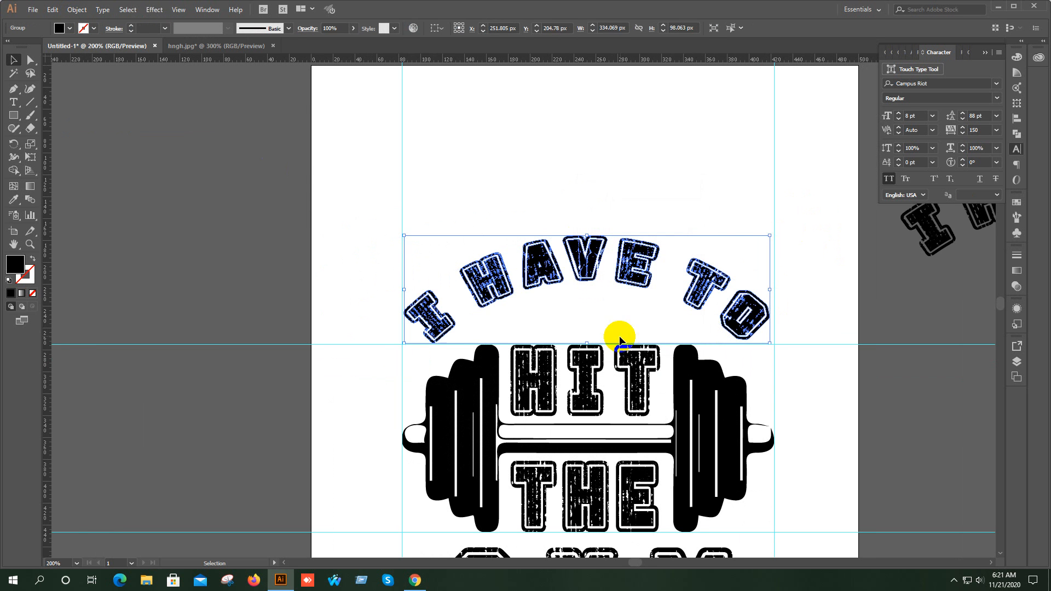
click(625, 176)
- Scale the expanded I HAVE TO arch proportionally to about 340 px wide so its outer edges touch both vertical guides
scroll(772, 310, up, 4)
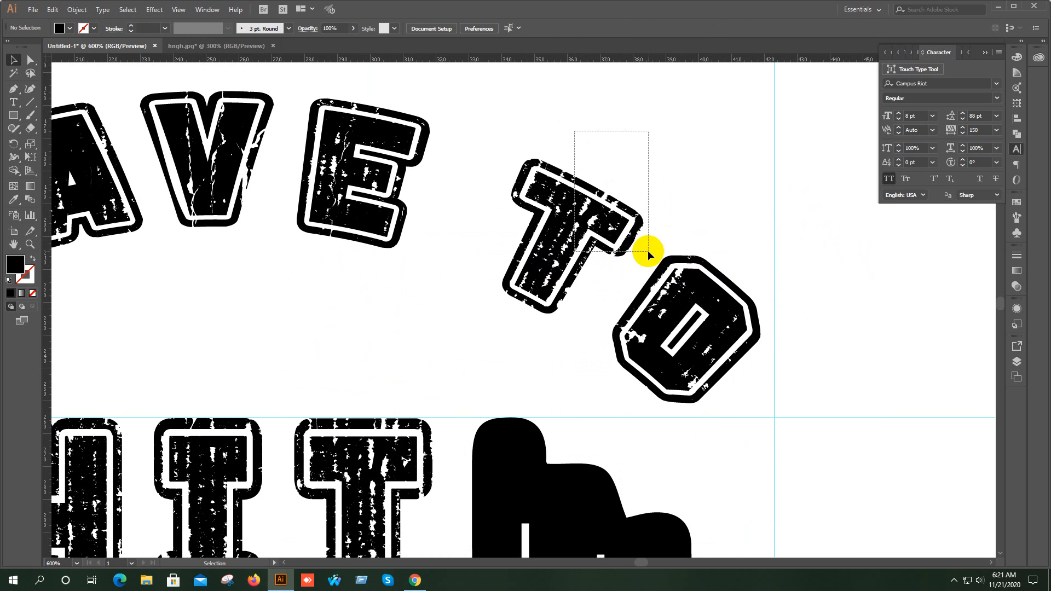
click(739, 302)
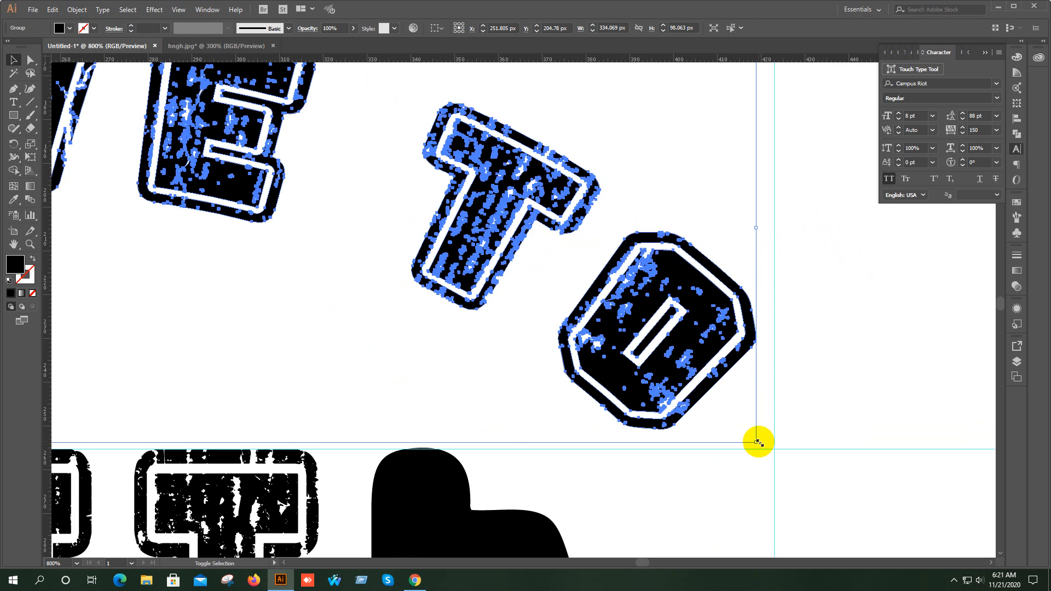
drag(757, 442, 775, 449)
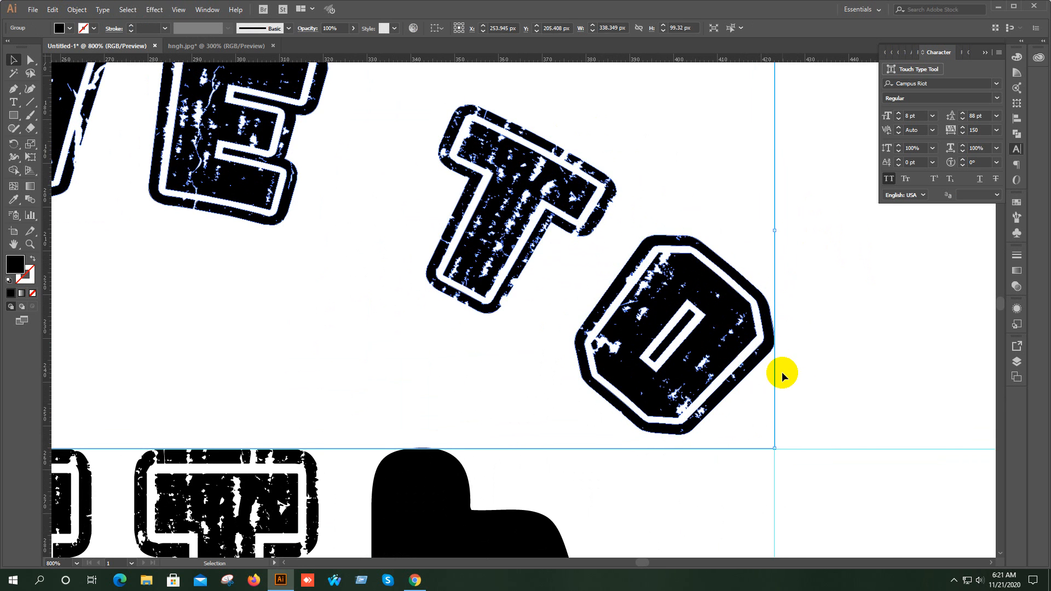
scroll(782, 372, down, 4)
scroll(641, 364, left, 3)
scroll(389, 403, up, 3)
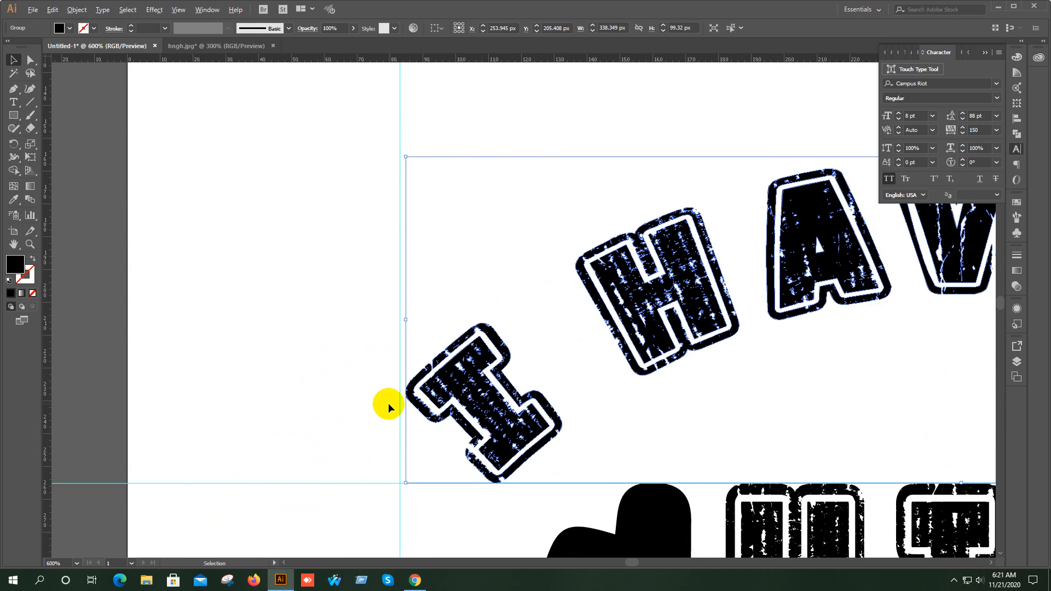
scroll(389, 403, up, 1)
scroll(457, 435, down, 2)
mouse_move(406, 448)
mouse_down()
mouse_move(399, 456)
mouse_move(402, 448)
mouse_up()
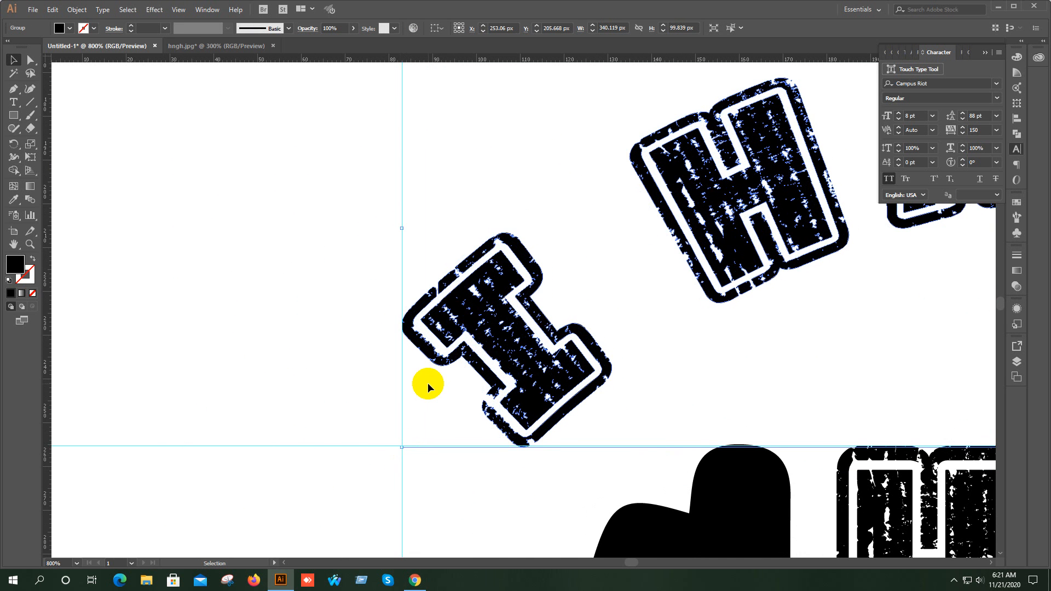
scroll(428, 383, down, 5)
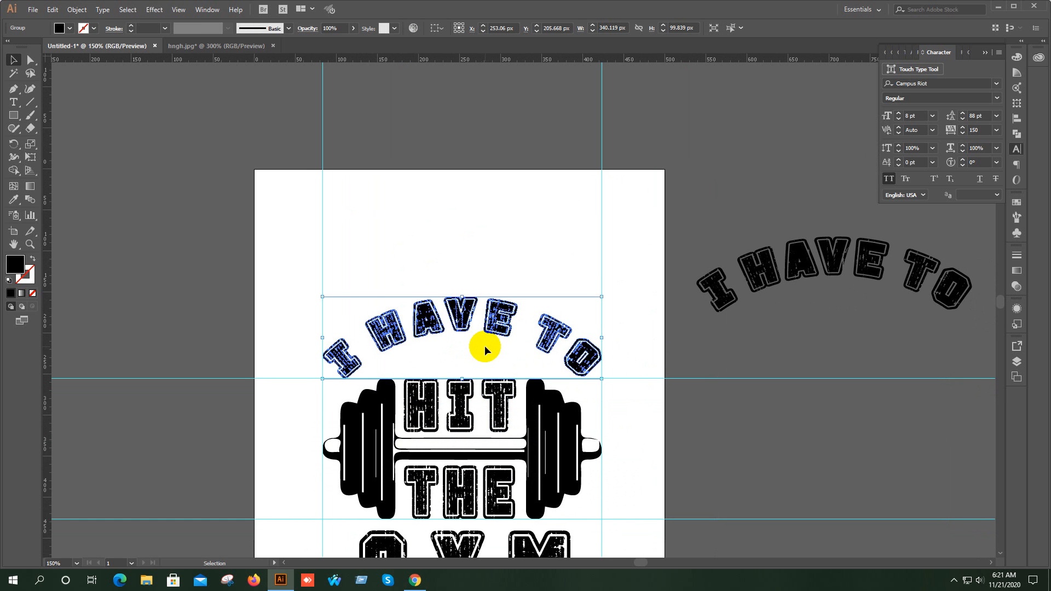
click(619, 359)
- Try nudging the I HAVE TO arch down 9 px, closer to the barbell
click(482, 327)
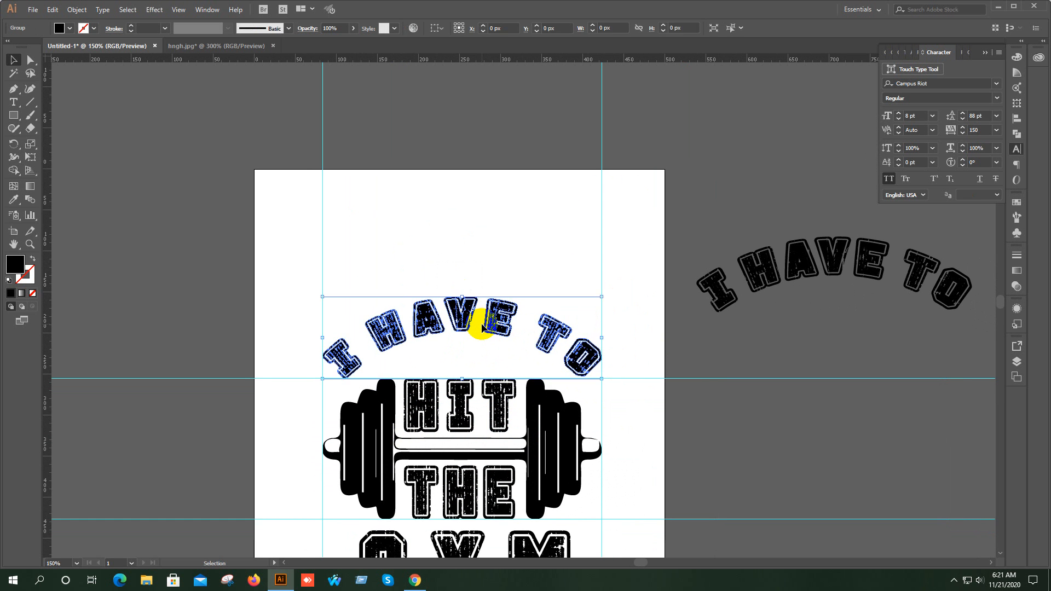
key(Down)
key(Down)
key(Down)
key(Down)
key(Down)
key(Down)
key(Down)
key(Down)
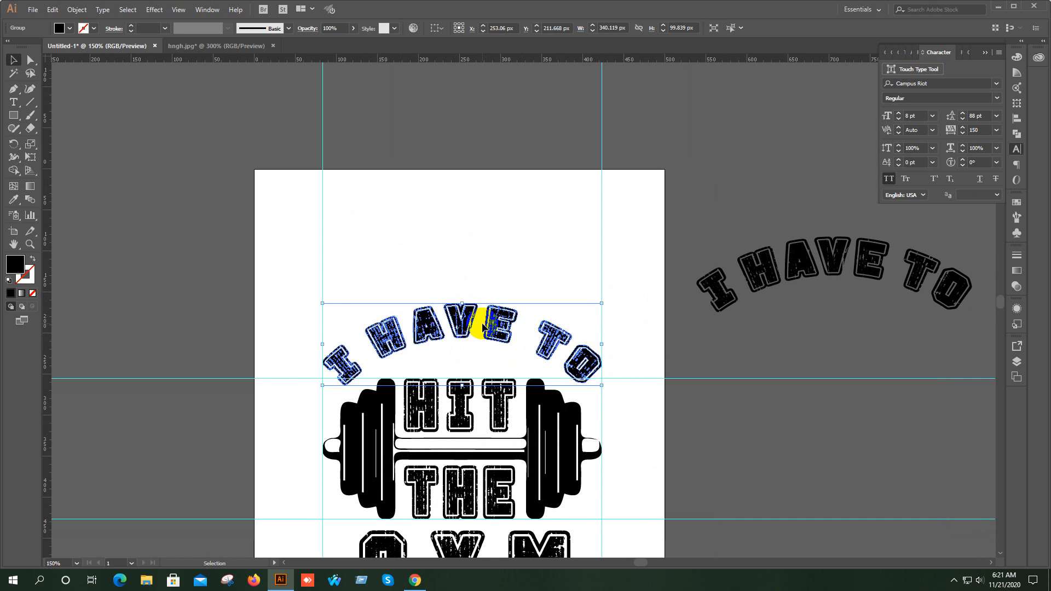
key(Down)
key(Down)
click(459, 215)
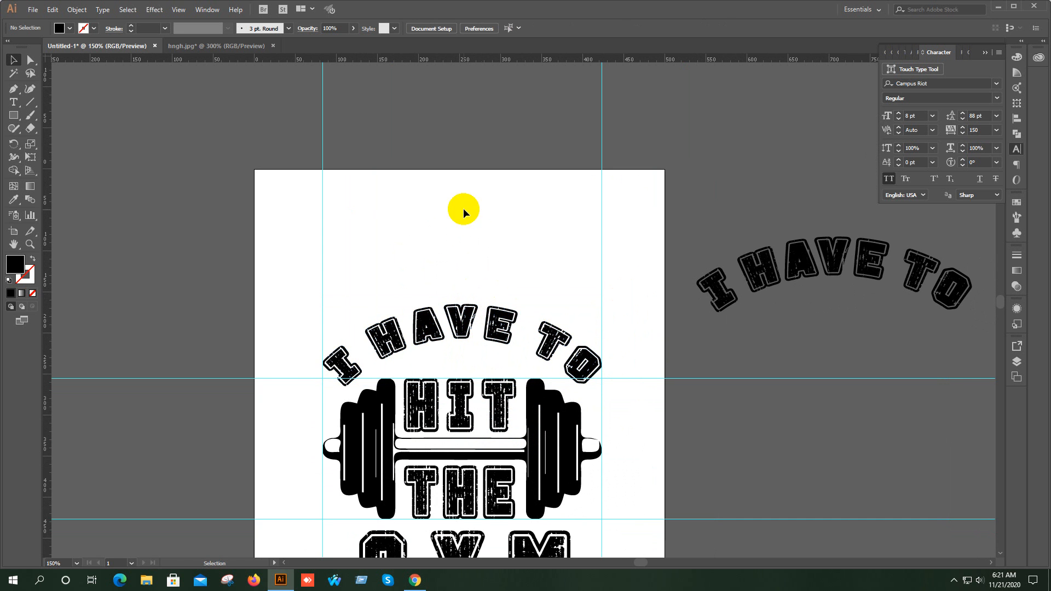
- Move the I HAVE TO arch back up 9 px so it rests on the upper horizontal guide
scroll(554, 409, up, 2)
drag(555, 410, 586, 359)
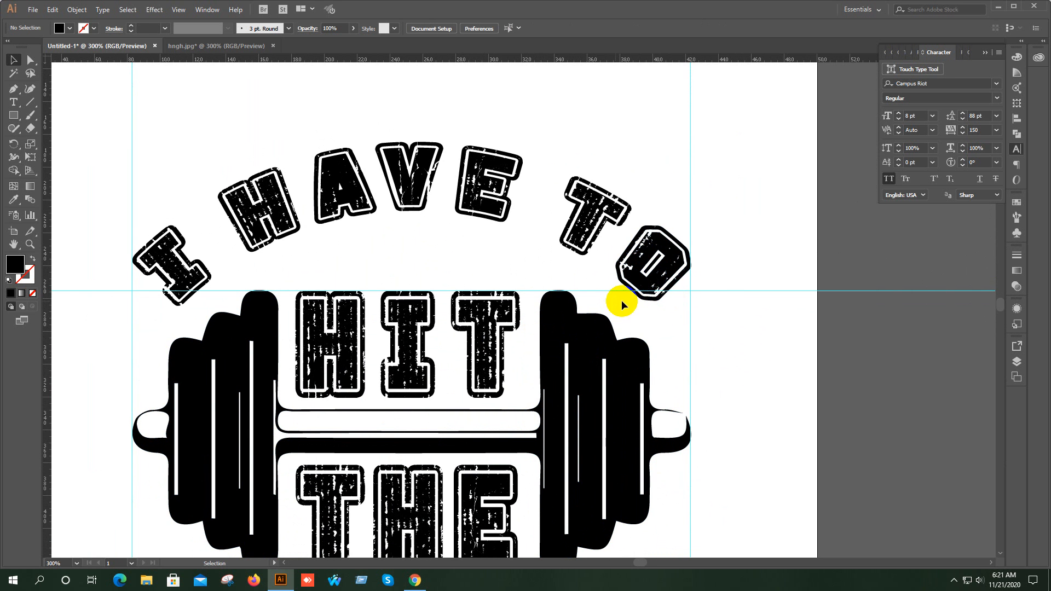
scroll(589, 300, up, 1)
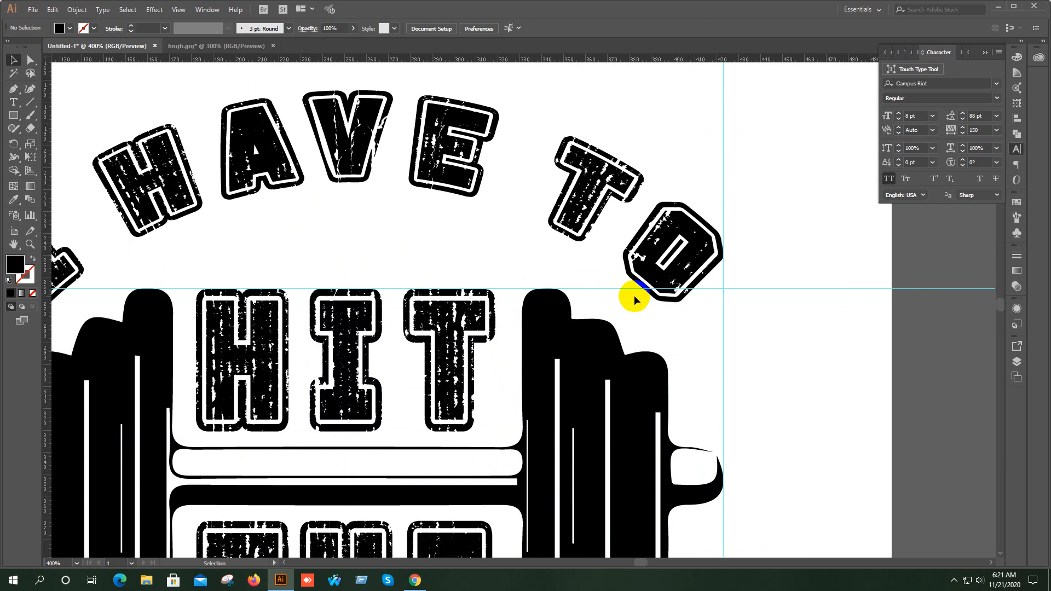
click(668, 229)
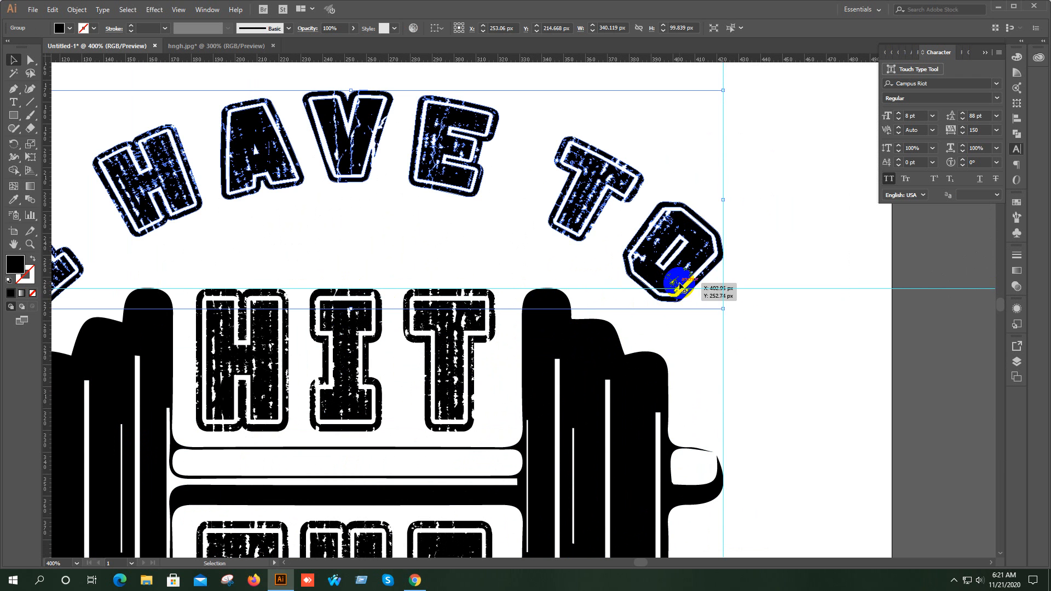
key(shift+Up)
key(Down)
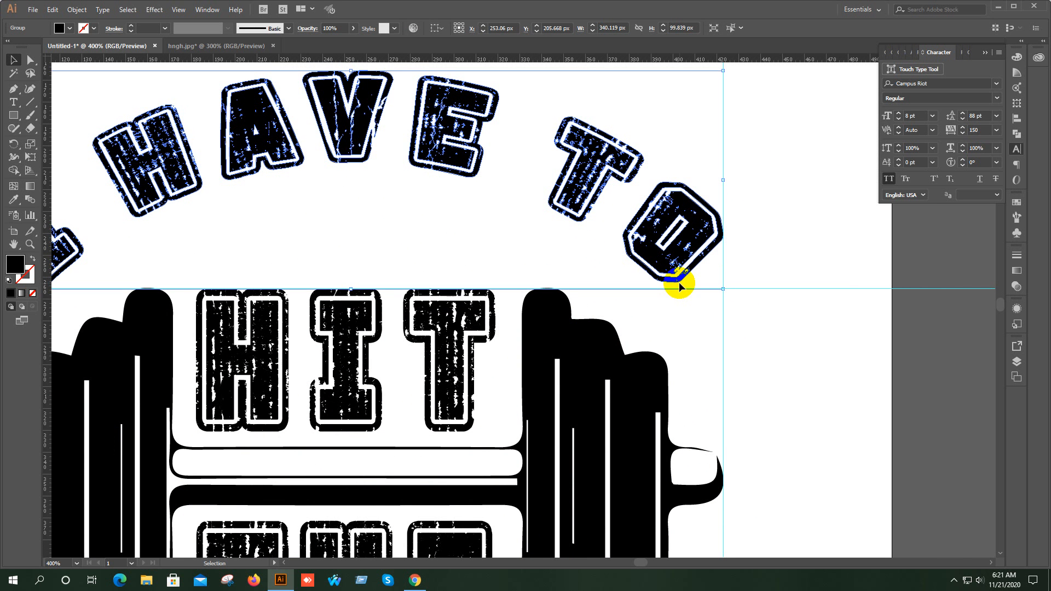
click(764, 334)
scroll(764, 334, down, 3)
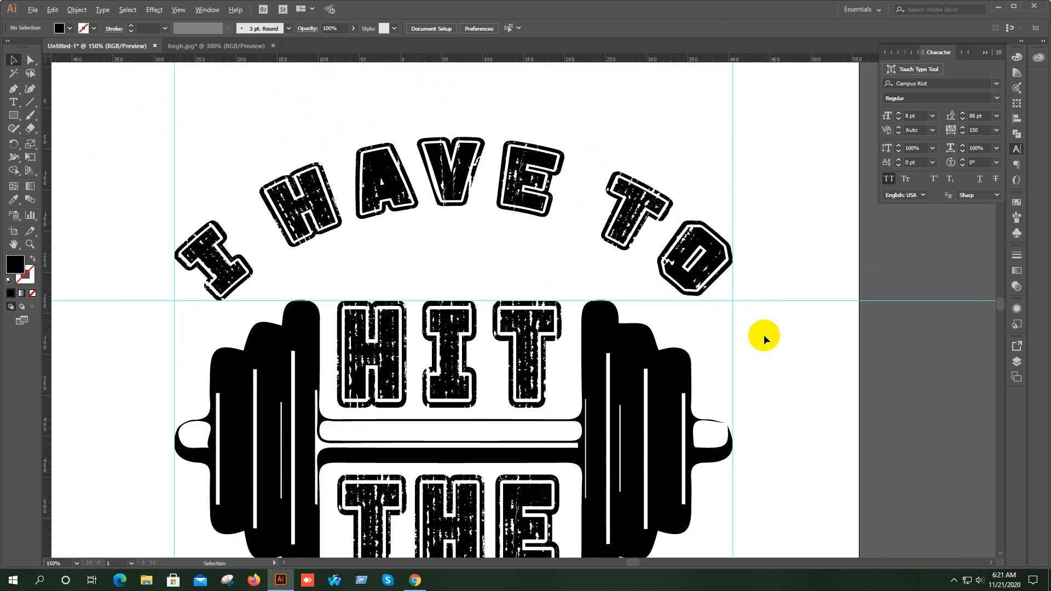
- Copy the round-headed dumbbell from hngh.jpg into Untitled-1 and place it between the I HAVE TO arch and HIT
drag(708, 303, 526, 233)
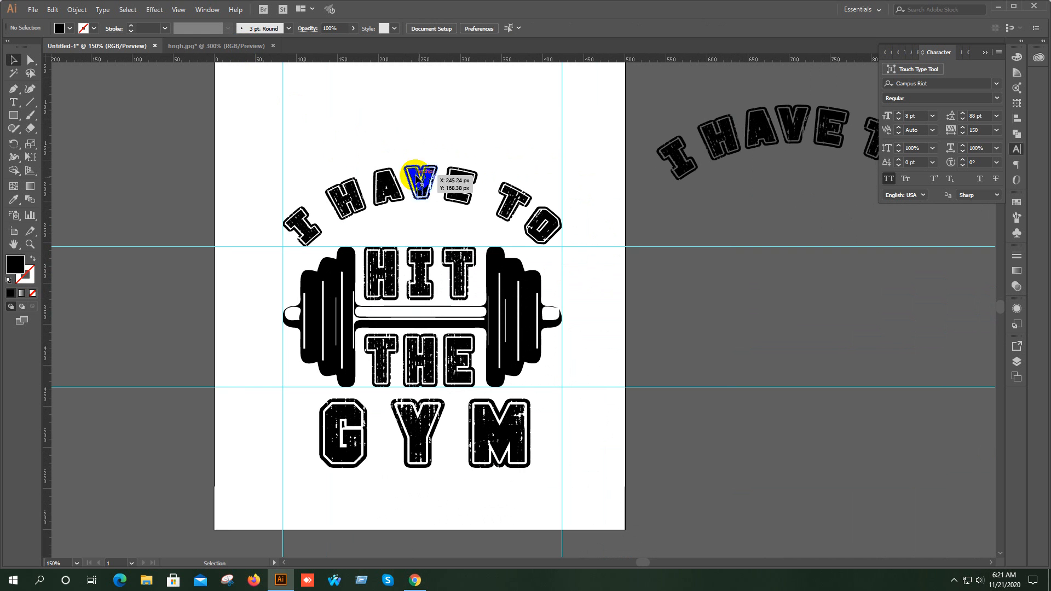
click(222, 48)
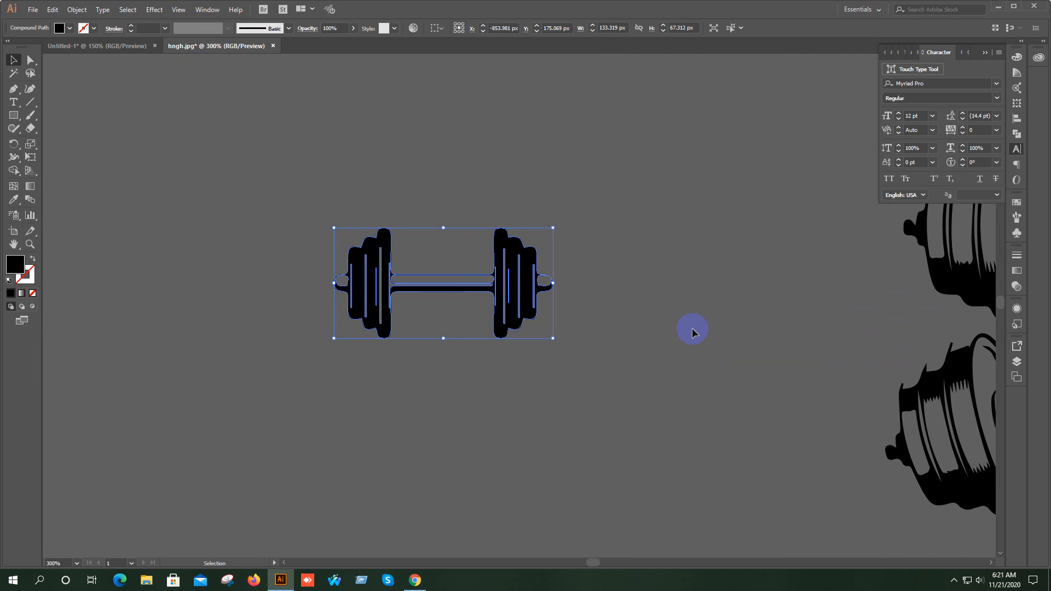
scroll(692, 327, down, 2)
drag(732, 320, 425, 322)
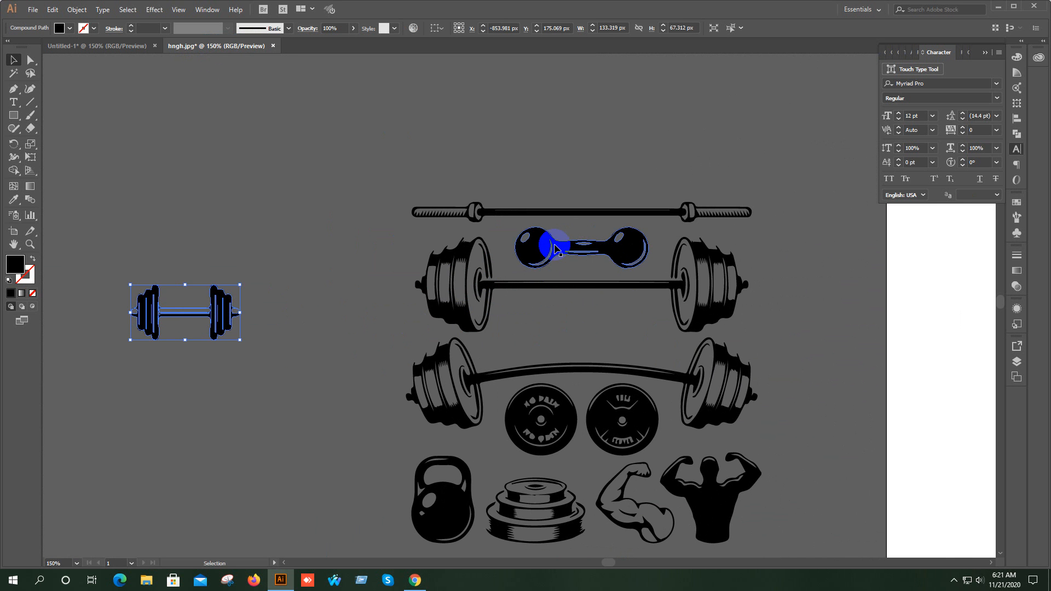
drag(549, 248, 446, 122)
drag(515, 132, 470, 225)
scroll(470, 225, up, 3)
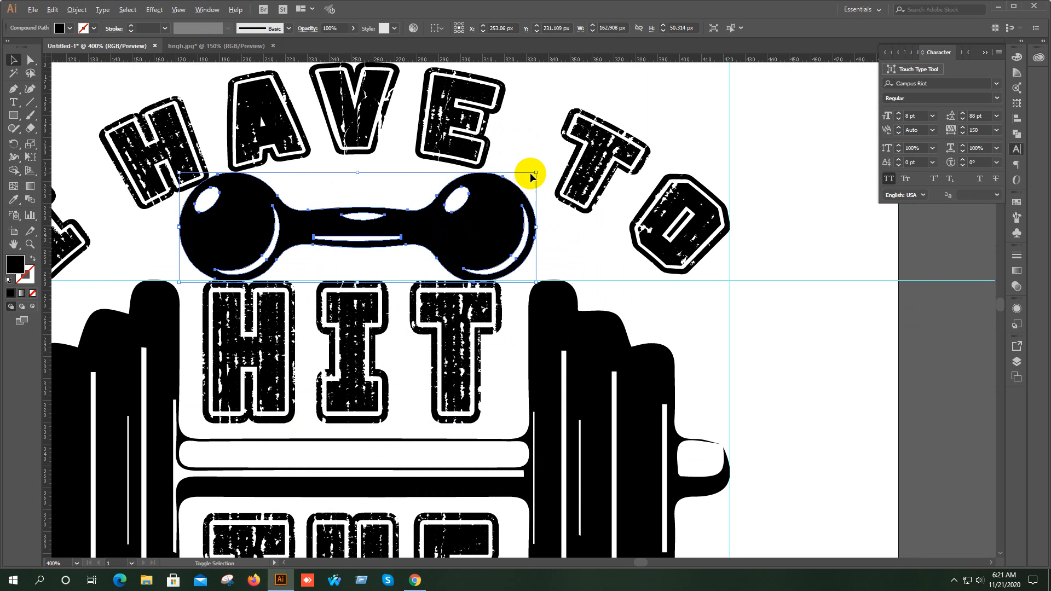
- Scale the round-headed dumbbell down proportionally to about 105 px wide and reposition it beneath the I HAVE TO arch
drag(536, 173, 480, 192)
scroll(497, 201, down, 1)
drag(460, 231, 509, 226)
scroll(503, 230, up, 1)
scroll(547, 228, down, 2)
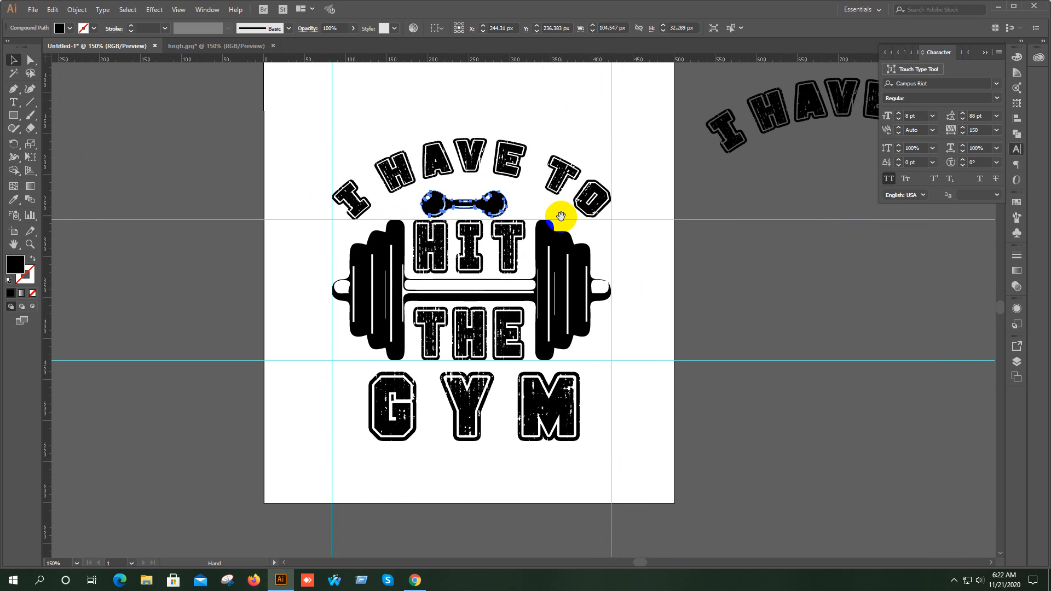
- Align the horizontal centers of all lettering, barbell and small dumbbell, and shift the design 1 px right onto the vertical guides
drag(468, 100, 551, 445)
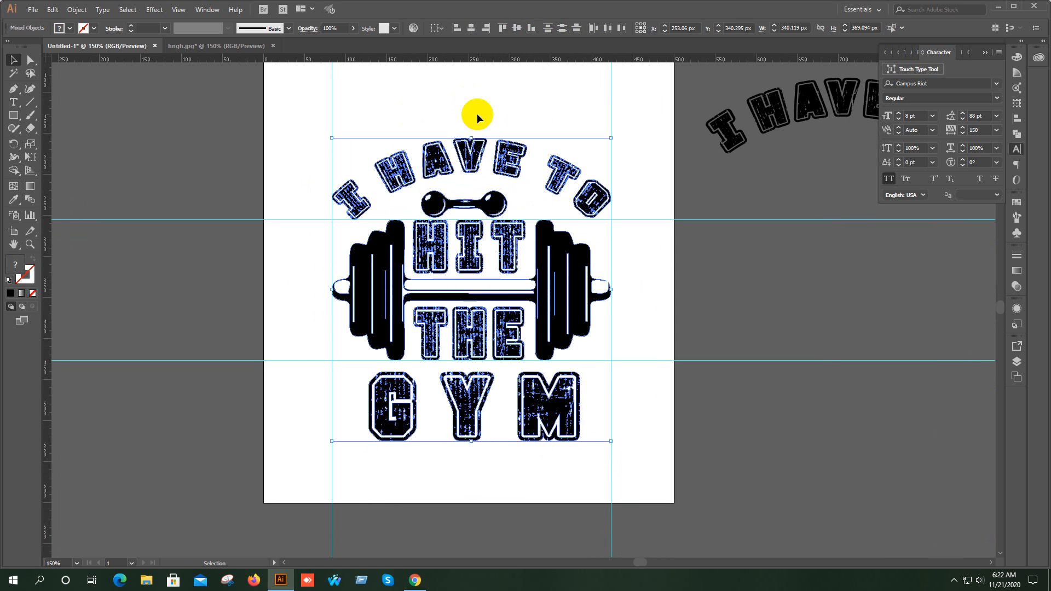
click(471, 28)
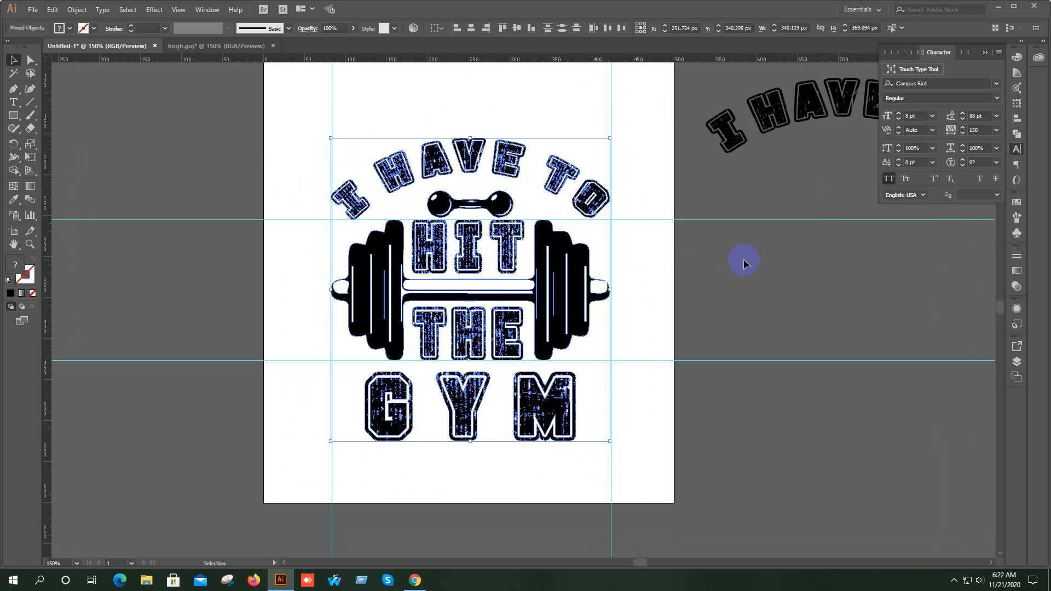
scroll(603, 281, up, 3)
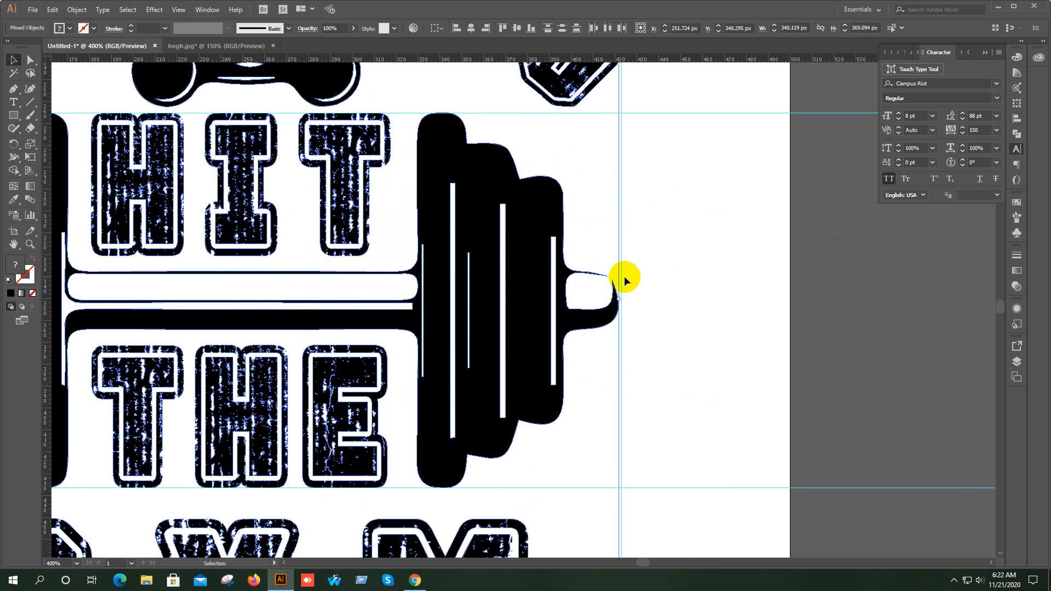
click(690, 240)
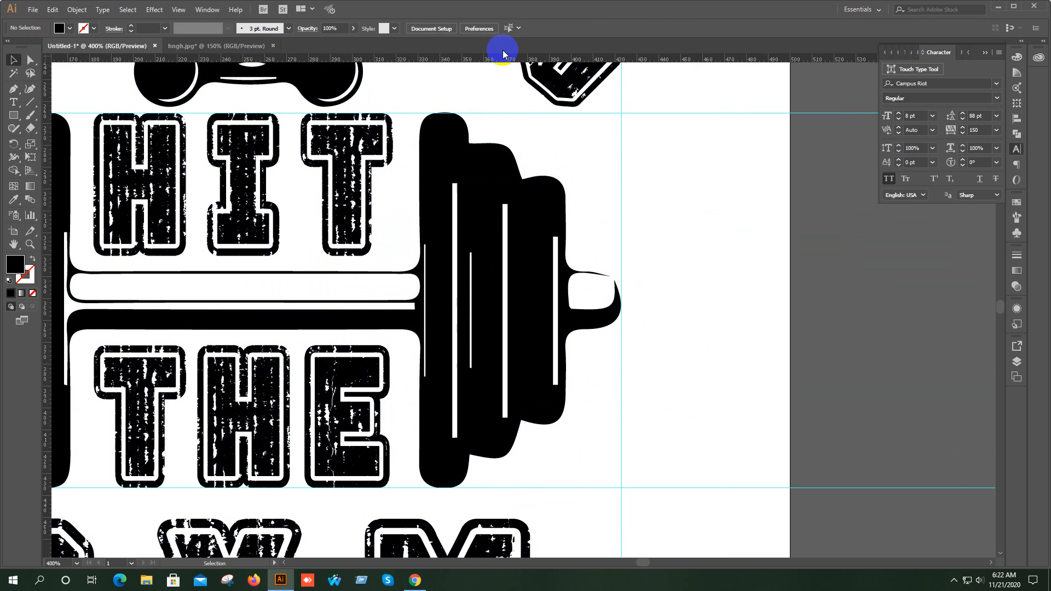
- Select the barbell group together with the I HAVE TO arch and set the alignment reference to the artboard
drag(705, 175, 251, 517)
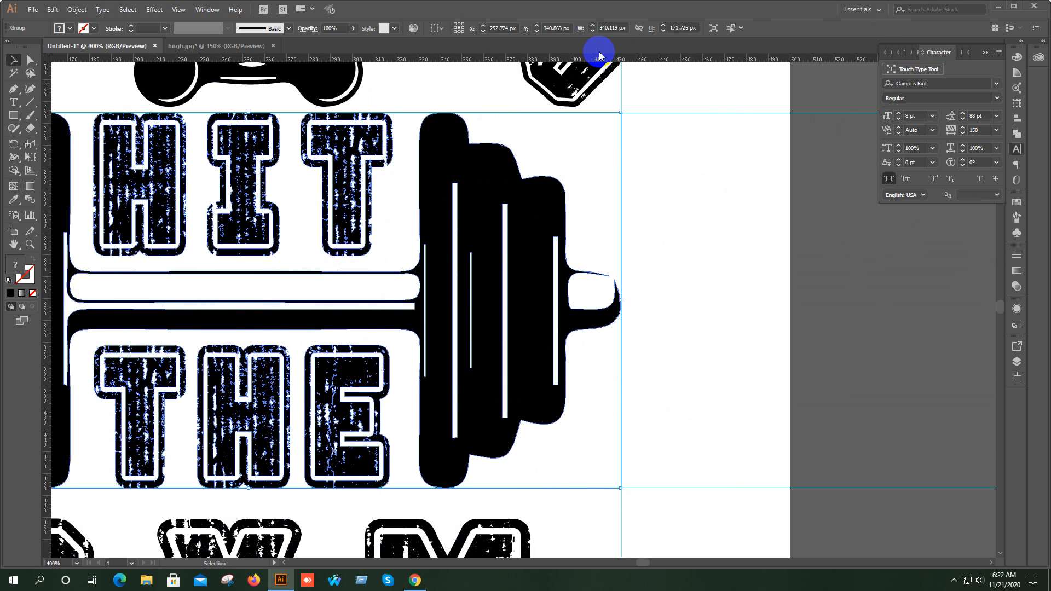
scroll(574, 196, down, 3)
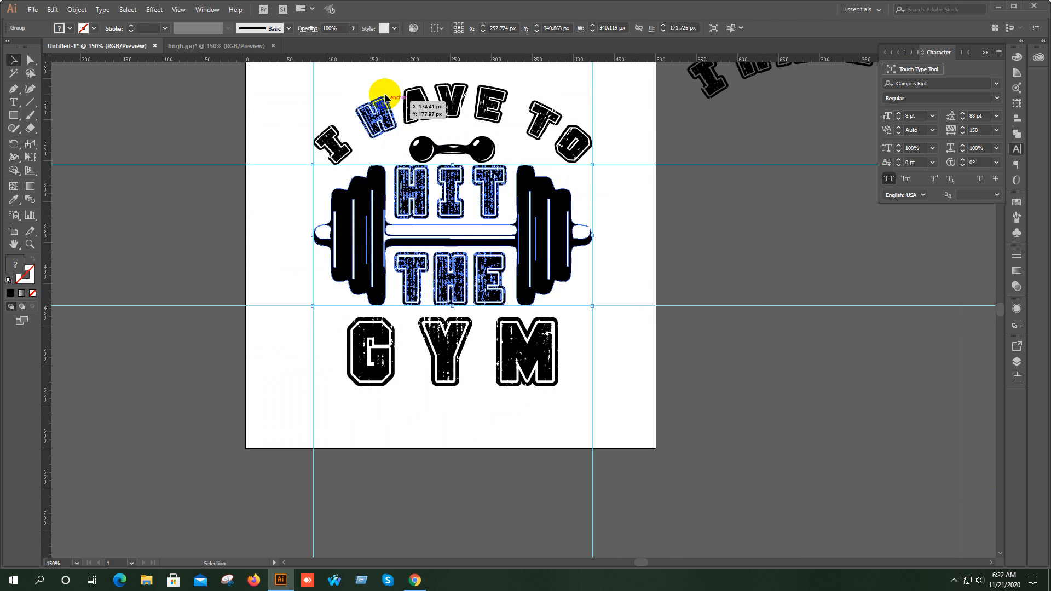
shift+click(489, 259)
click(436, 28)
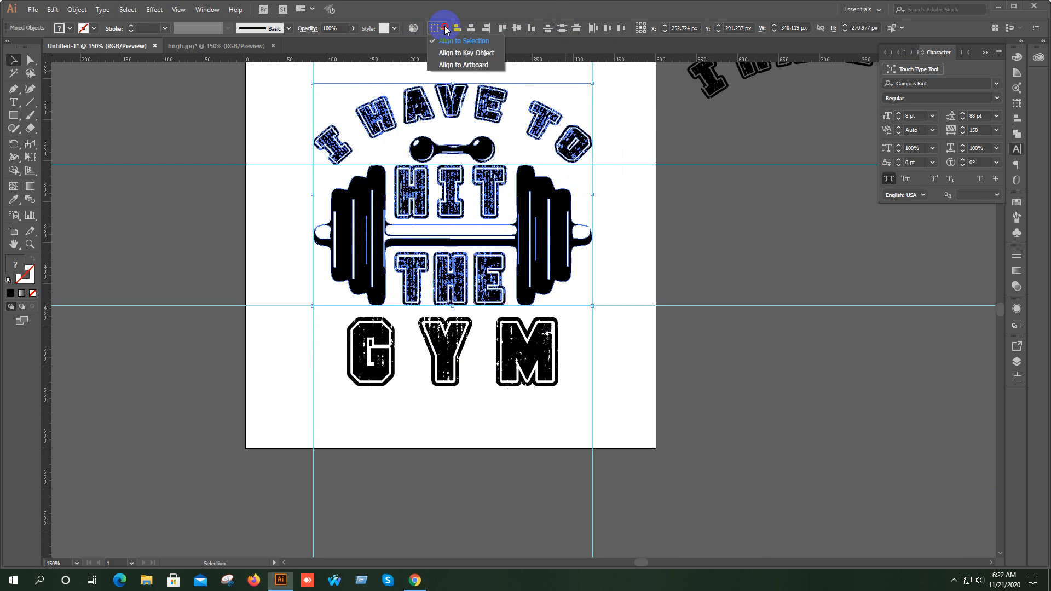
click(438, 65)
click(785, 210)
- Nudge the small round-headed dumbbell up 5 px, widening the gap above HIT
scroll(464, 118, up, 3)
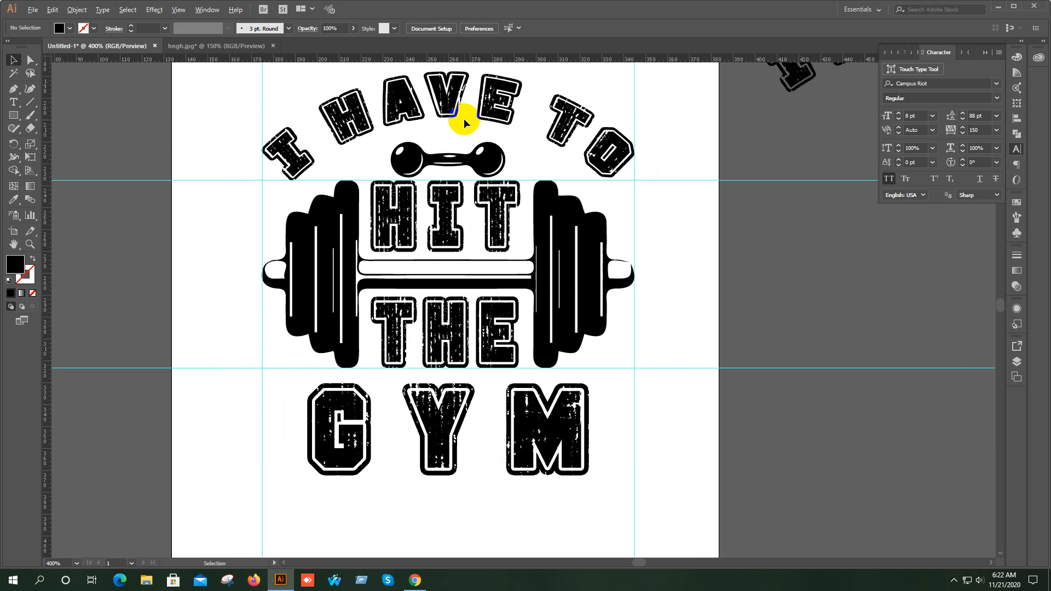
drag(489, 204, 565, 185)
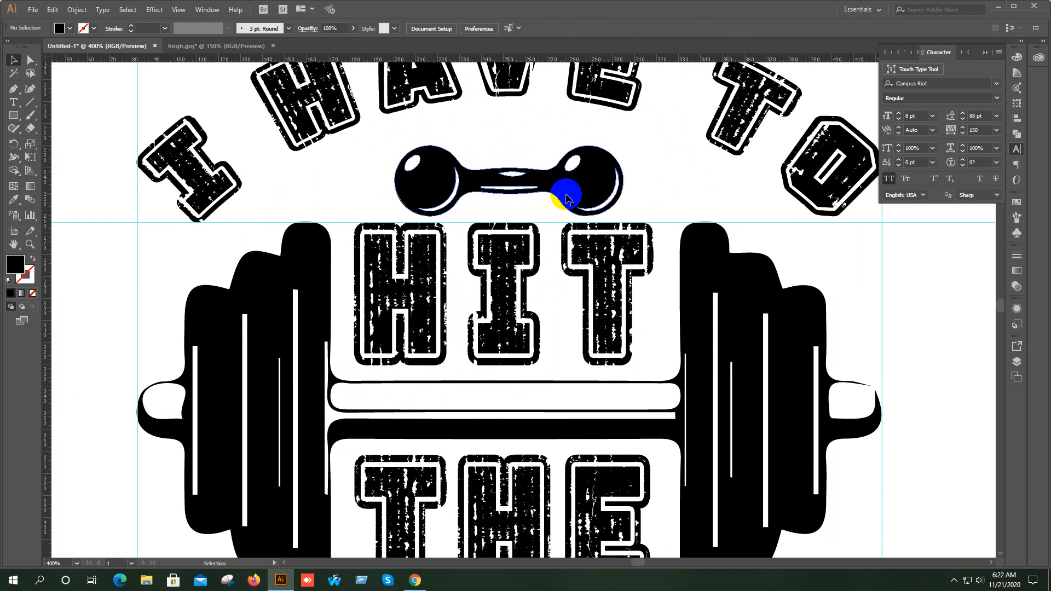
click(509, 179)
key(Up)
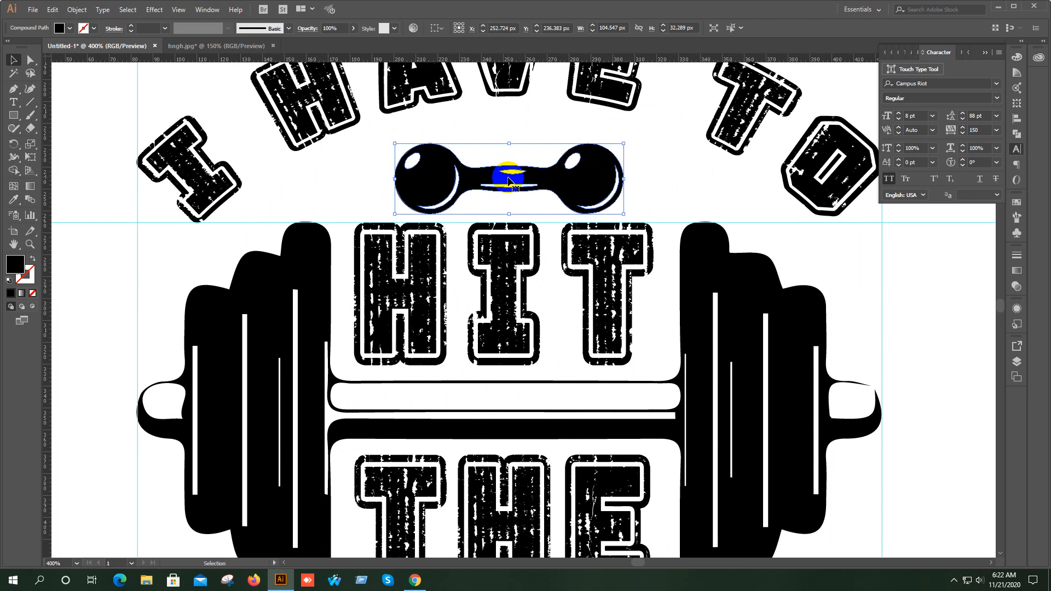
key(Up)
key(Up)
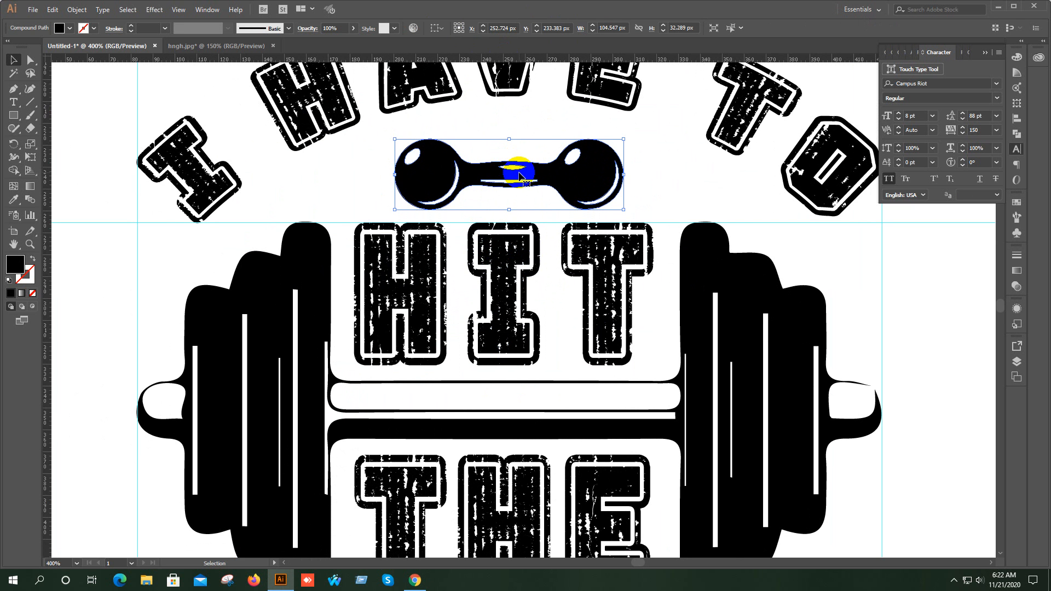
key(Up)
key(Up)
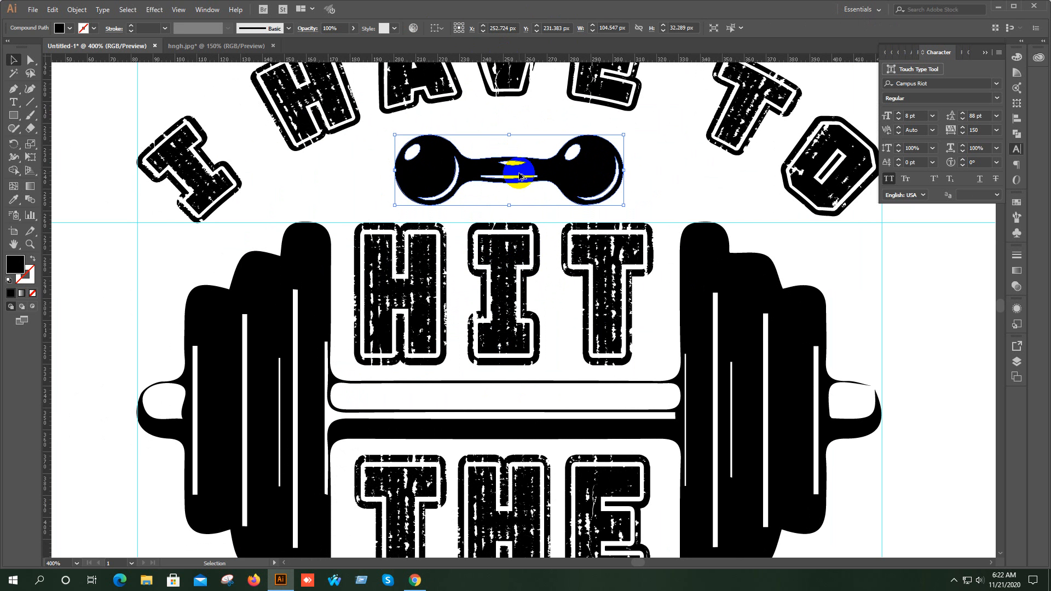
scroll(520, 174, down, 4)
drag(704, 271, 610, 260)
click(599, 226)
scroll(515, 188, up, 2)
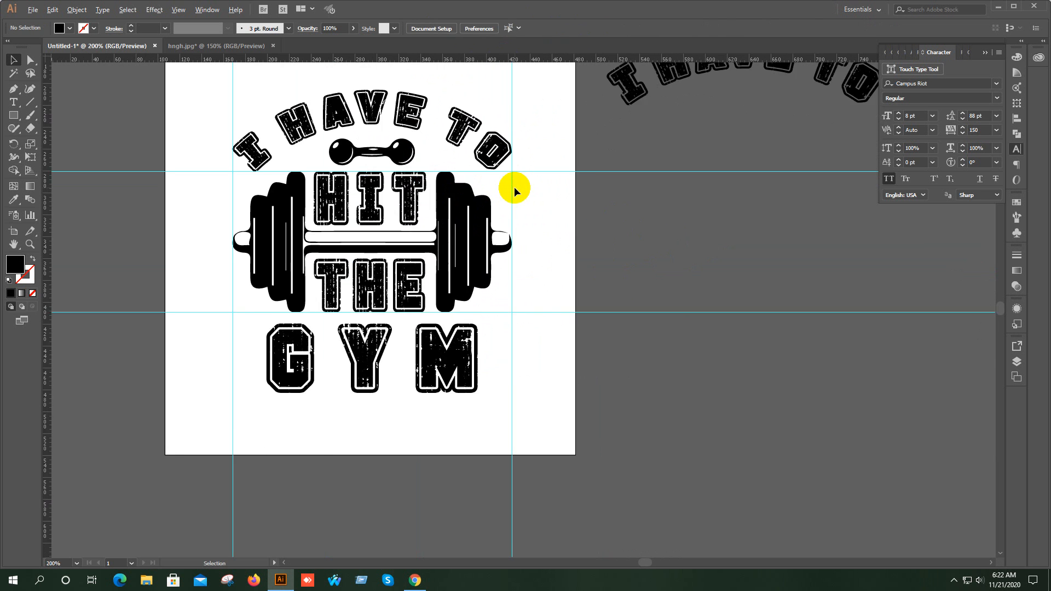
scroll(515, 186, down, 2)
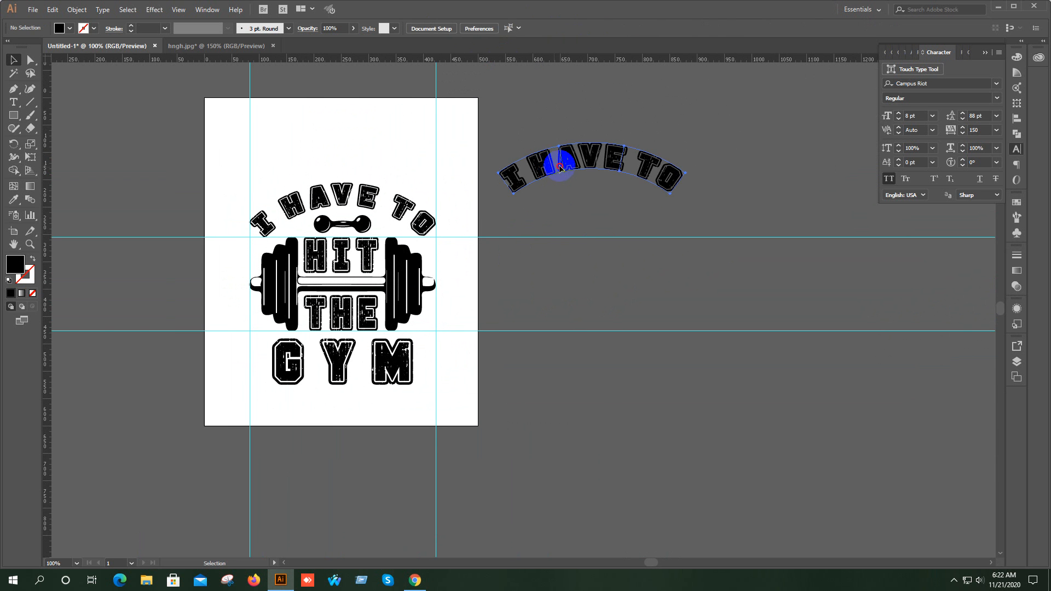
- Delete the spare I HAVE TO arch beside the artboard and group all the design artwork on the artboard
click(560, 167)
key(Delete)
drag(216, 154, 463, 412)
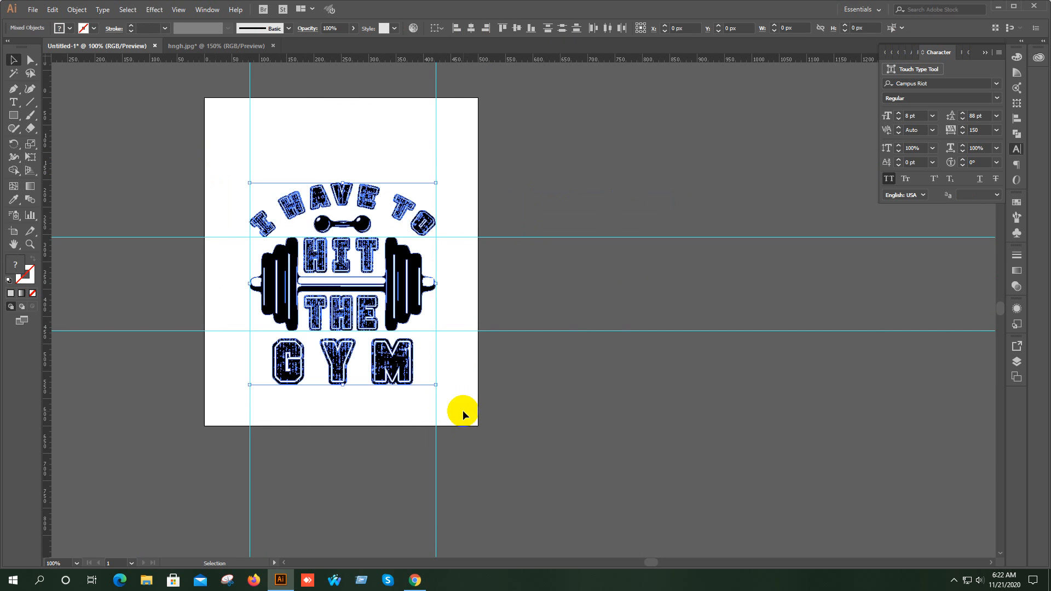
key(ctrl+g)
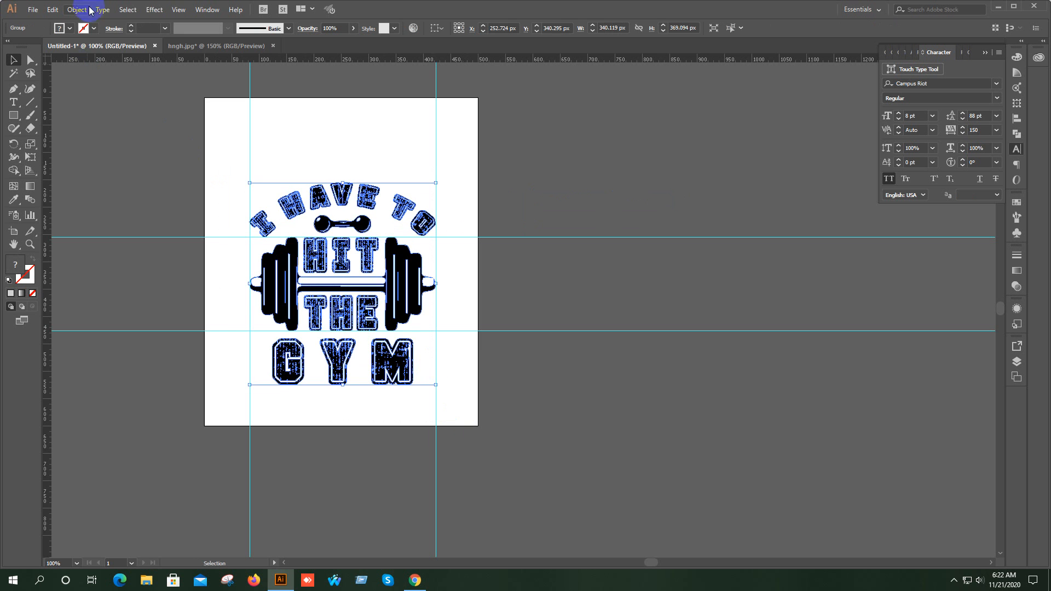
click(91, 10)
click(110, 127)
click(551, 298)
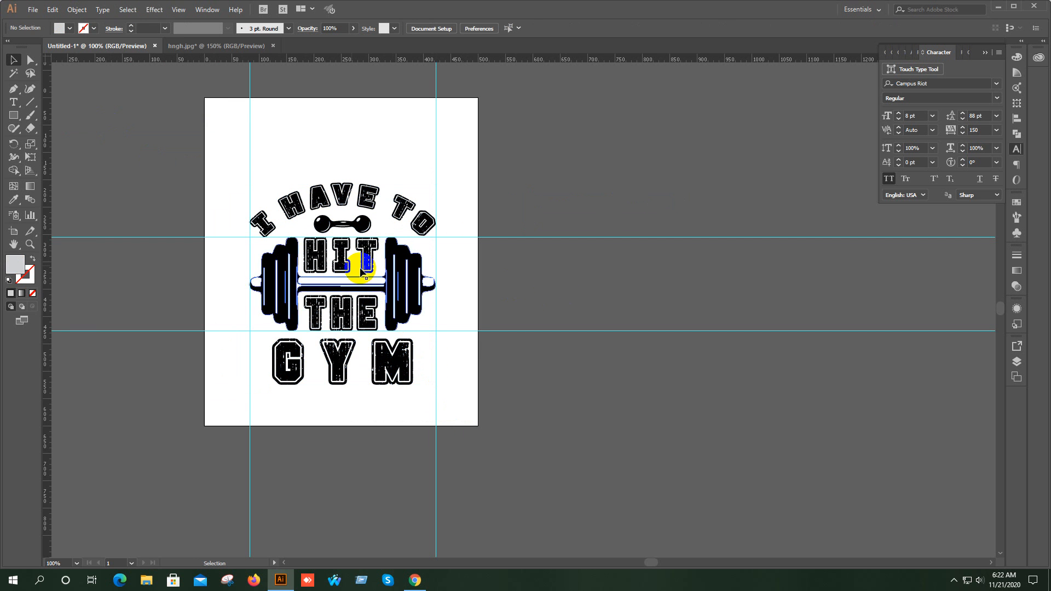
- Draw a rectangle of about 424 × 486 px over the whole gym design and fill it with black
click(6, 120)
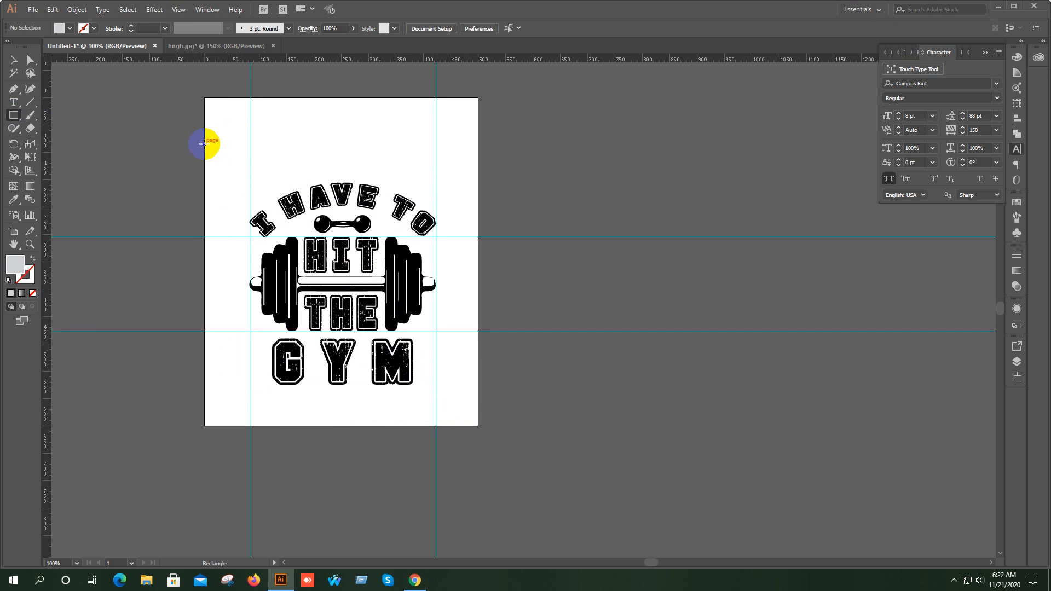
drag(223, 146, 454, 411)
click(14, 60)
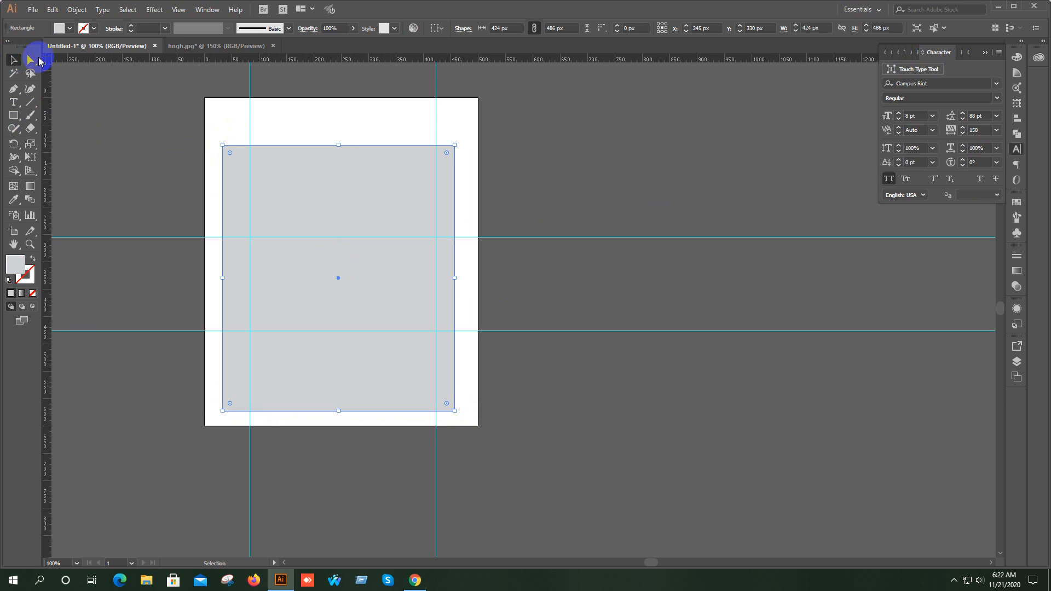
click(70, 28)
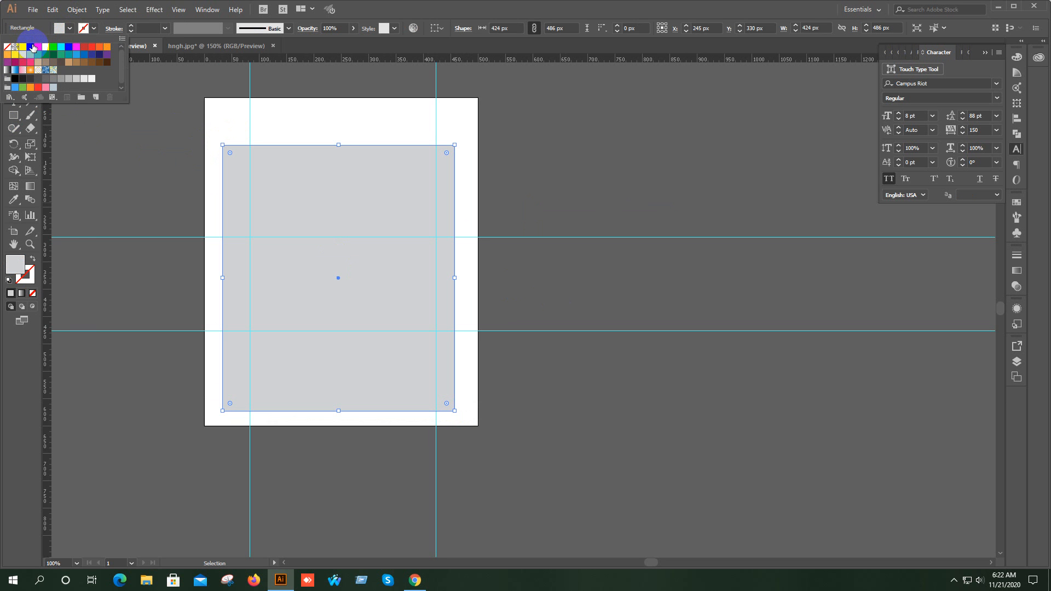
click(32, 48)
click(102, 117)
- Duplicate the black rectangle just beyond the artboard's right edge and fill the copy with dark blue R=46 G=49 B=146
drag(324, 191, 584, 201)
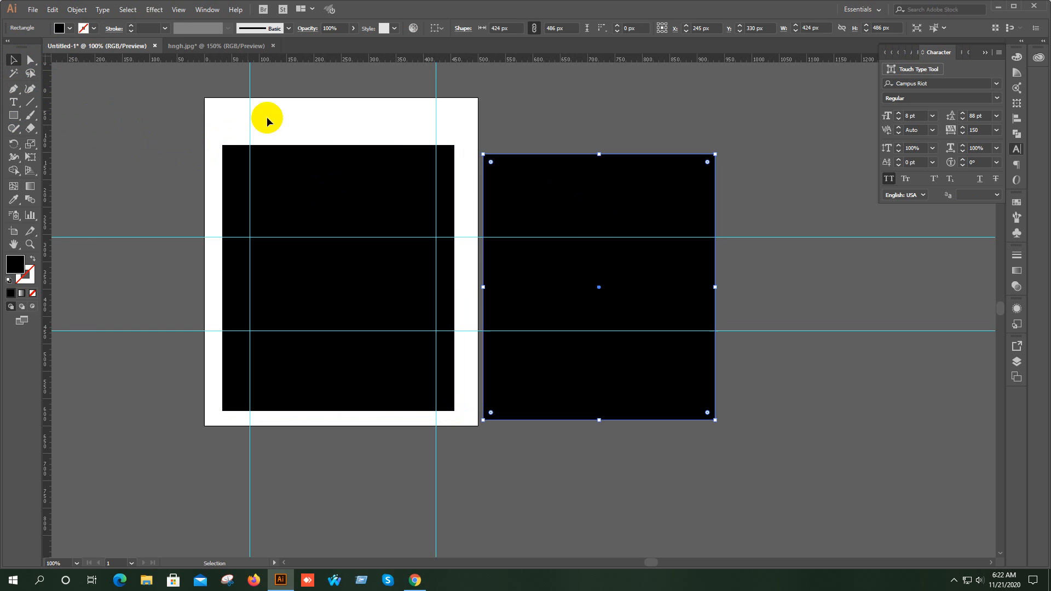
click(64, 29)
click(85, 54)
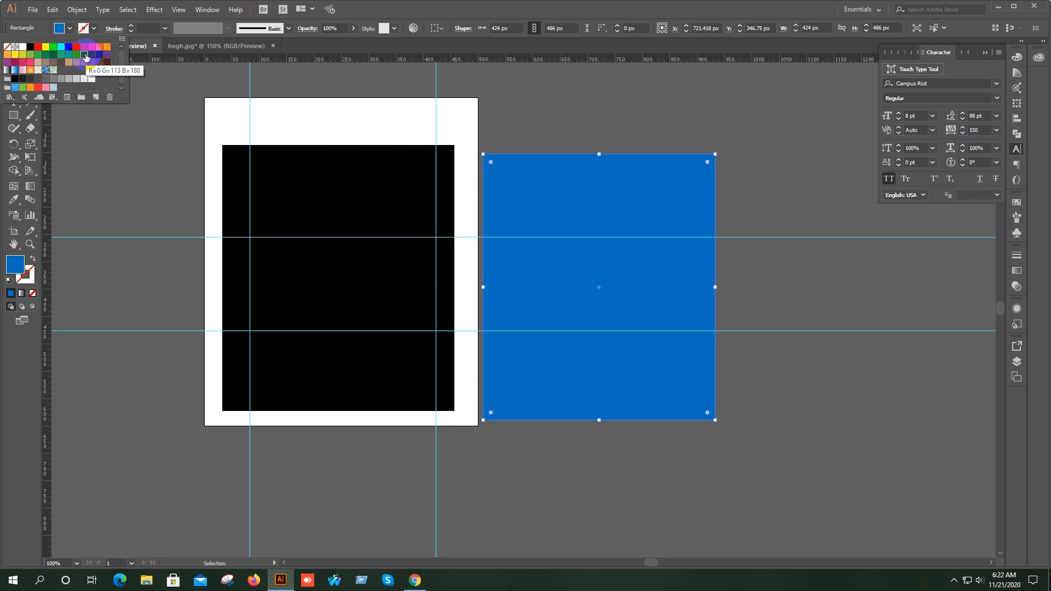
click(92, 54)
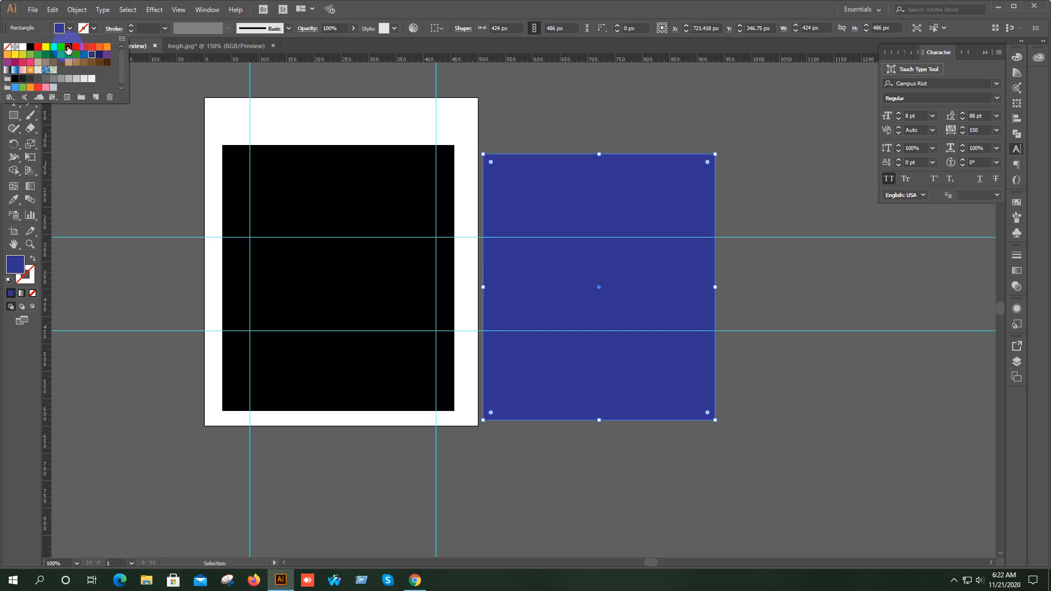
click(67, 48)
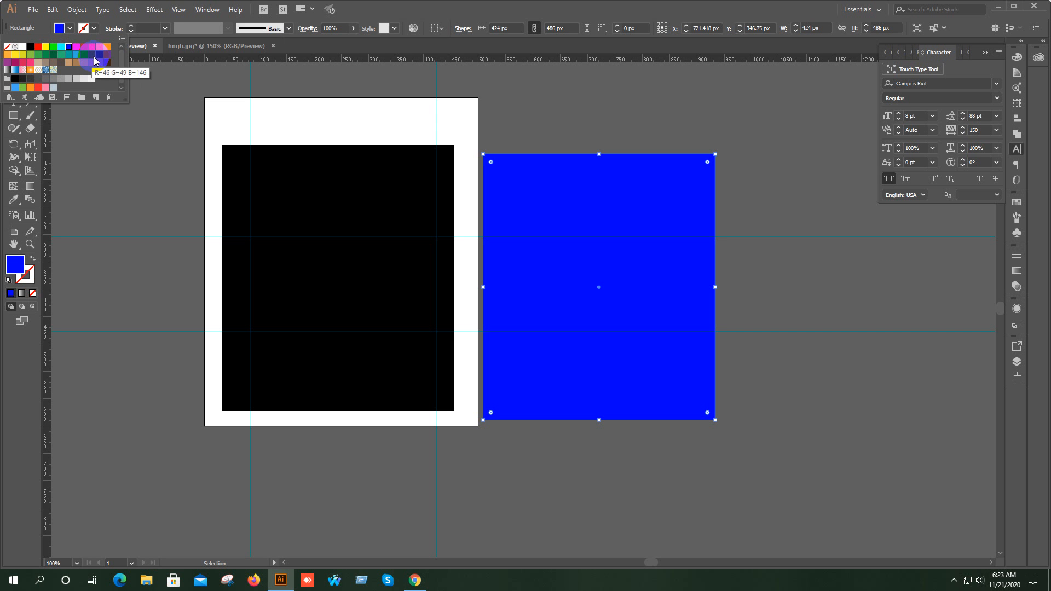
click(91, 56)
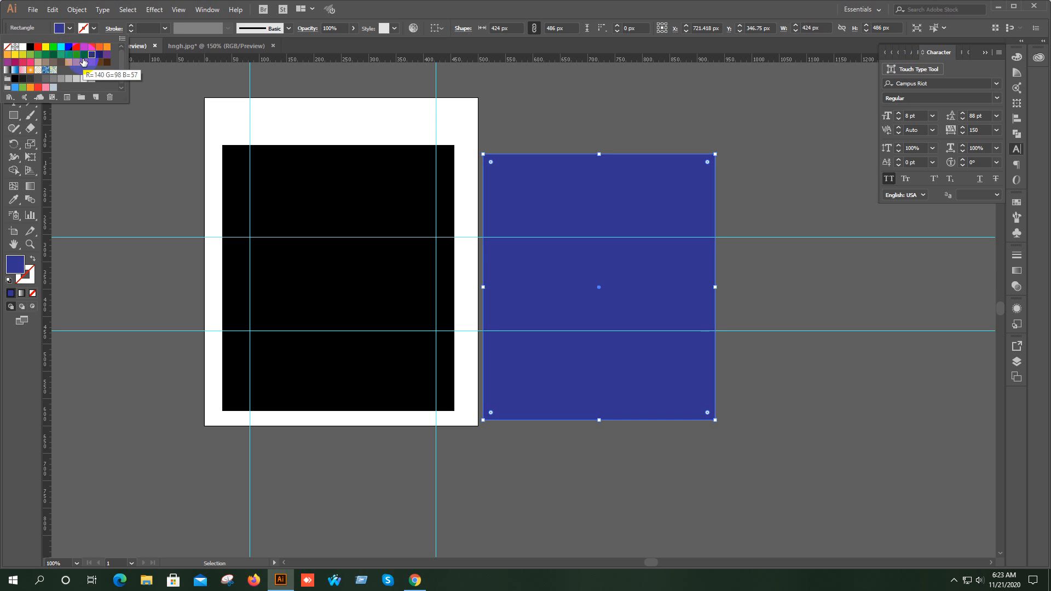
click(126, 109)
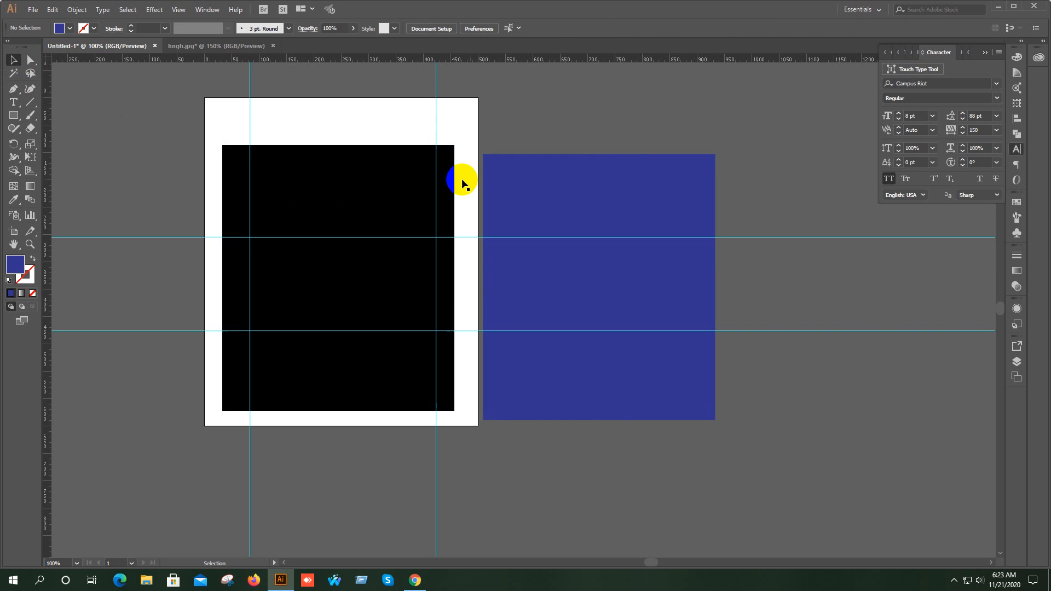
- Select the black and blue rectangles together and send both to the back
click(607, 156)
shift+click(411, 171)
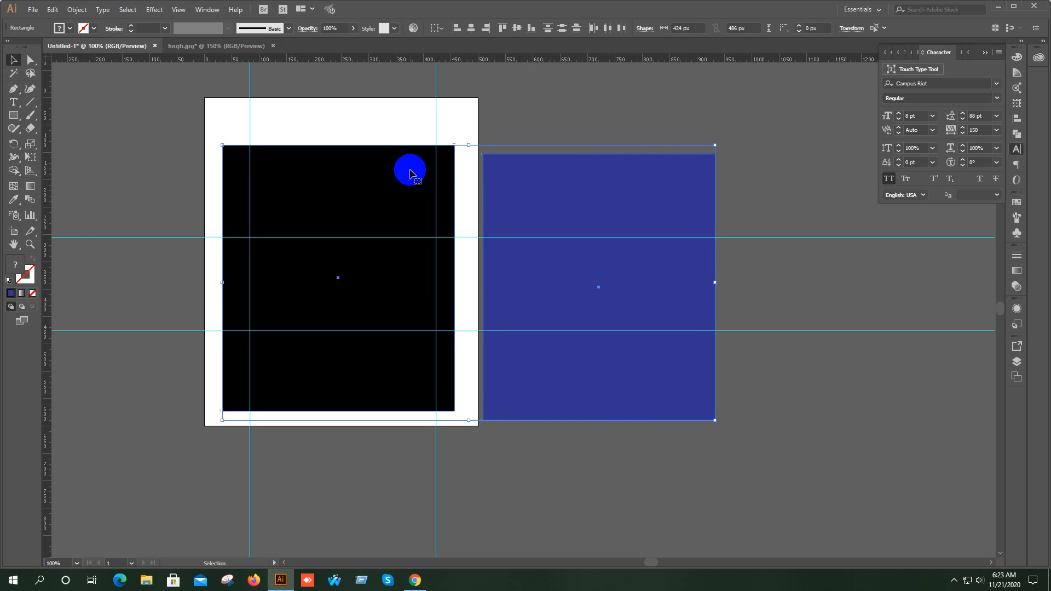
key(a)
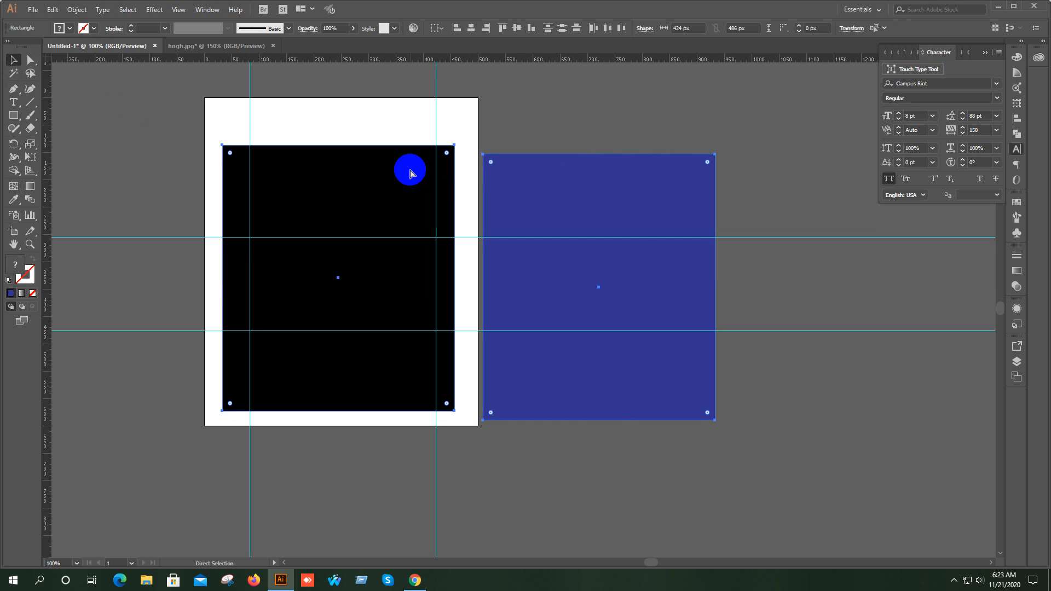
key(v)
right_click(534, 184)
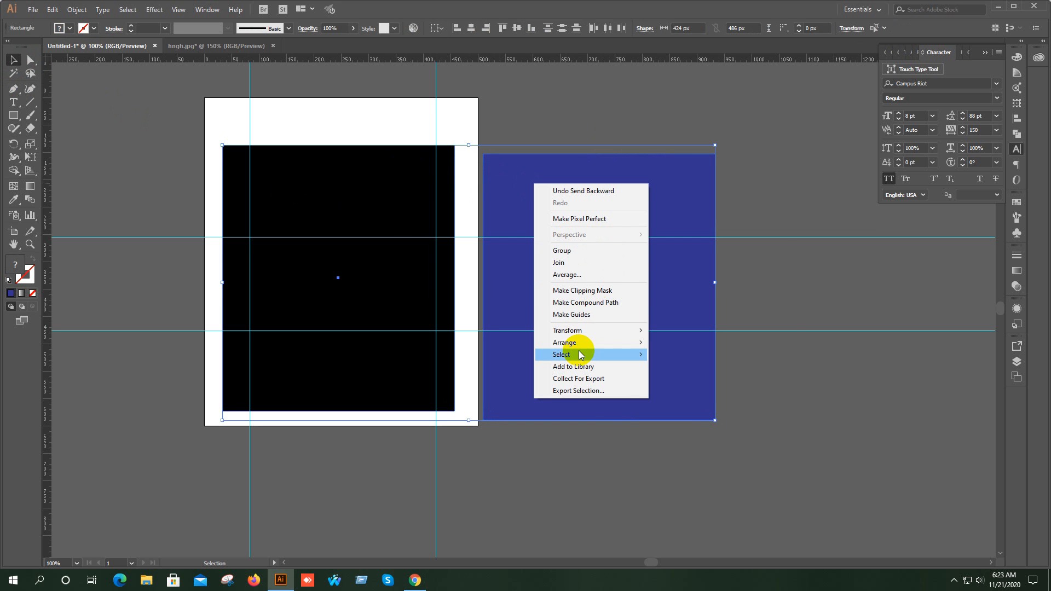
mouse_move(587, 342)
click(671, 378)
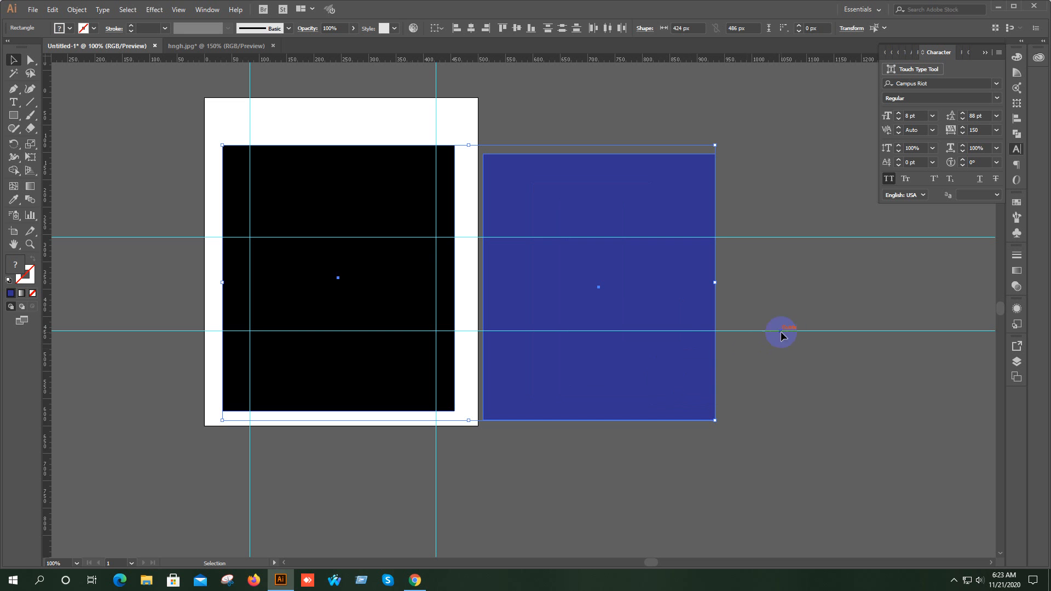
click(803, 281)
- Send the black rectangle alone to the very back of the stacking order and lock it
click(399, 155)
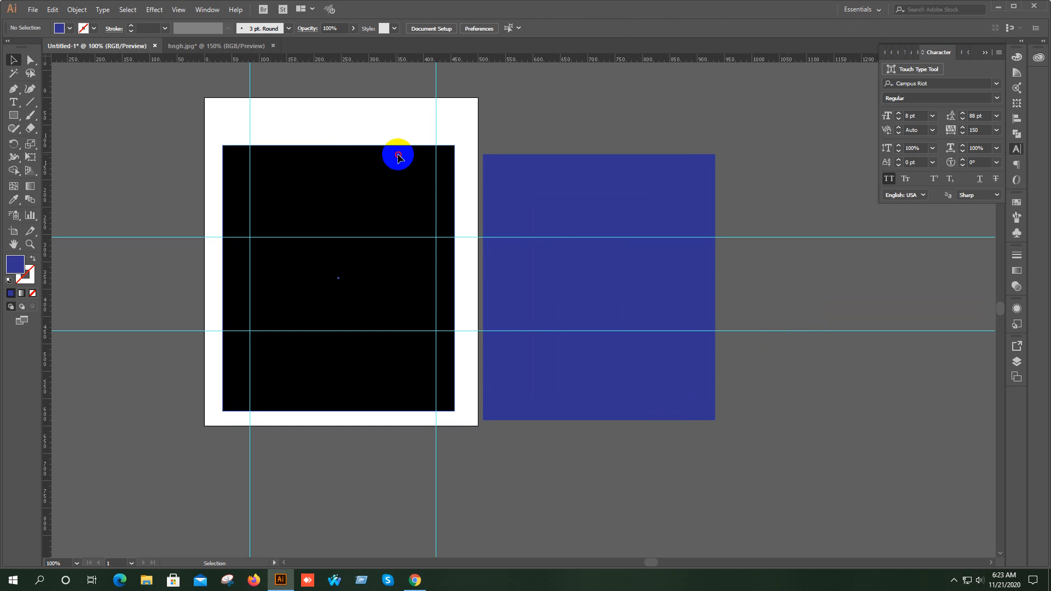
right_click(385, 168)
mouse_move(435, 336)
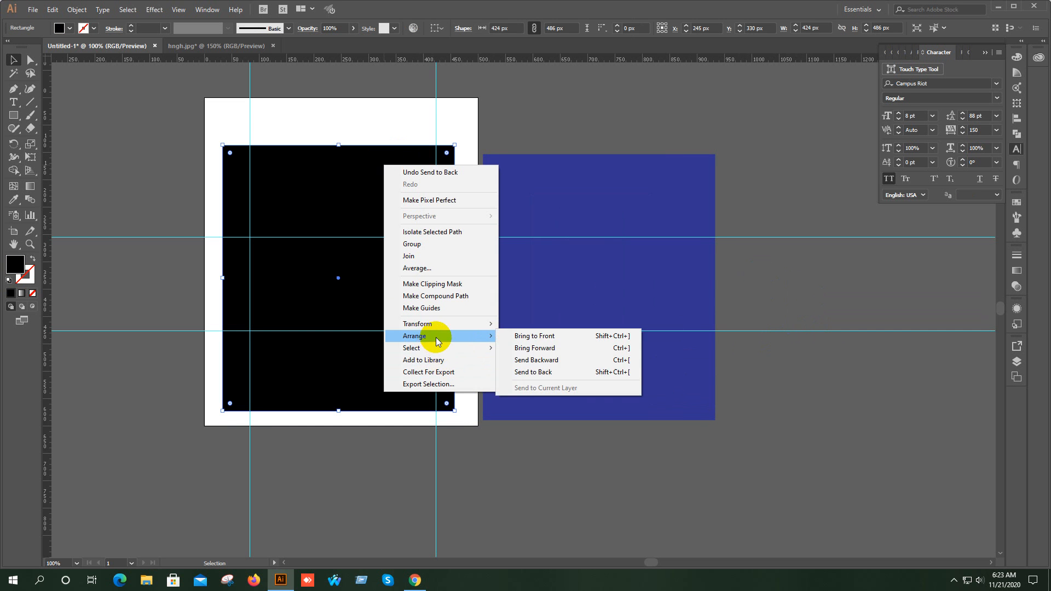
click(528, 370)
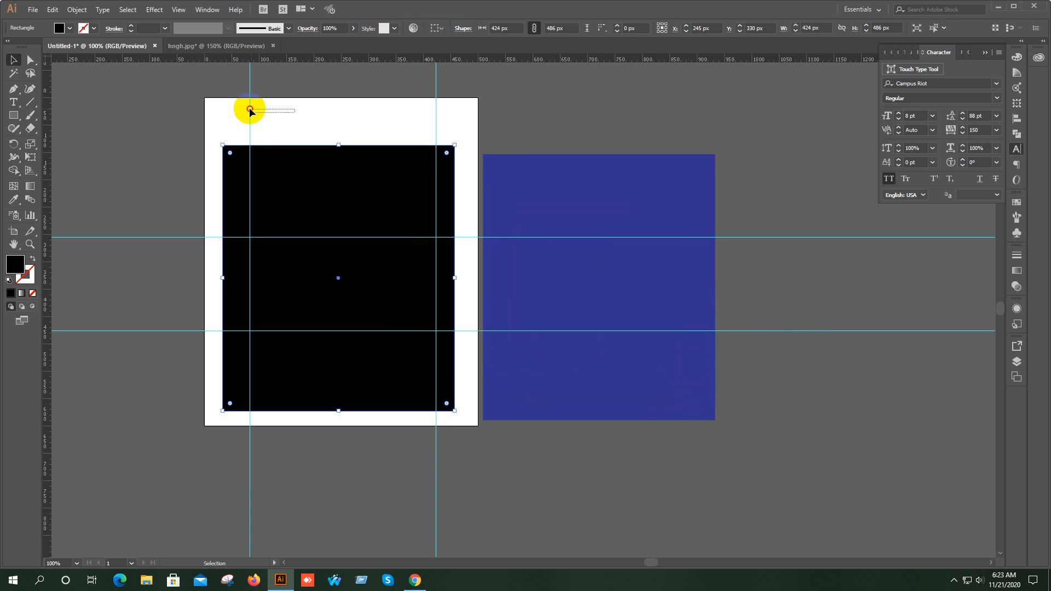
drag(296, 188, 371, 198)
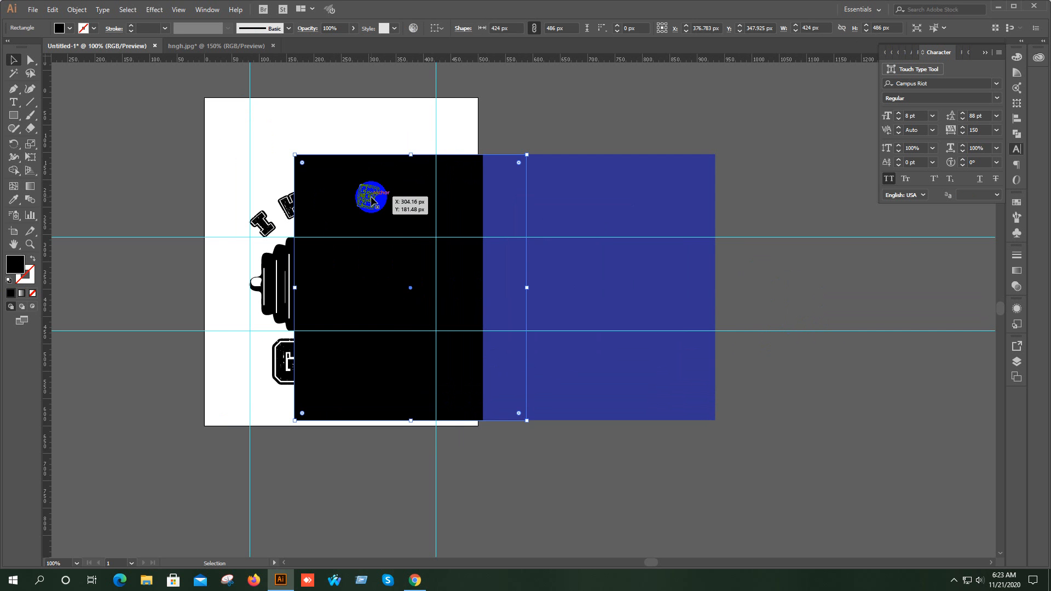
key(ctrl+z)
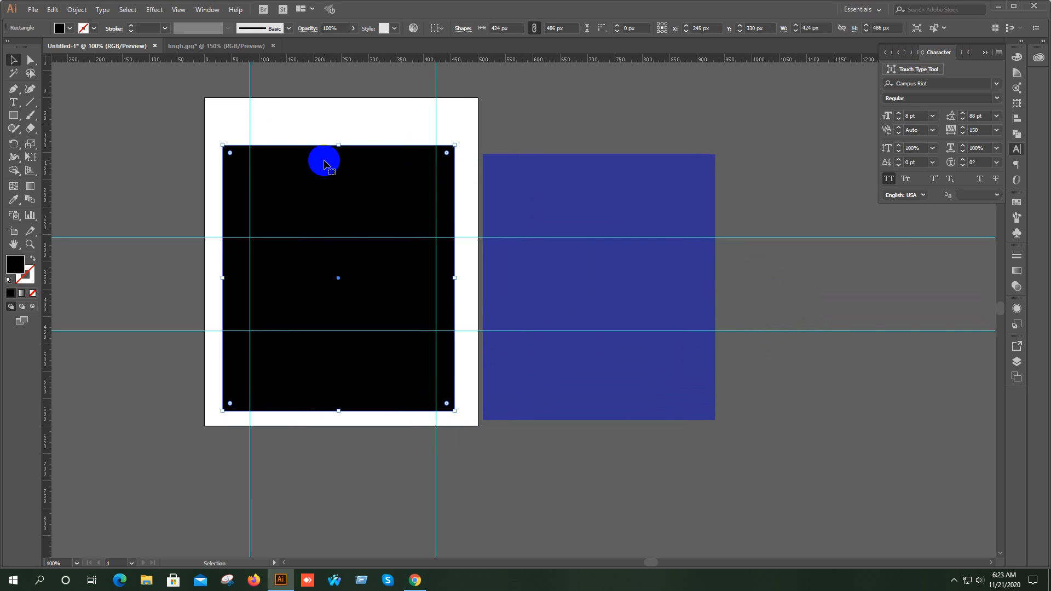
key(ctrl+2)
- Fill the grouped gym design on the black rectangle with white
click(376, 262)
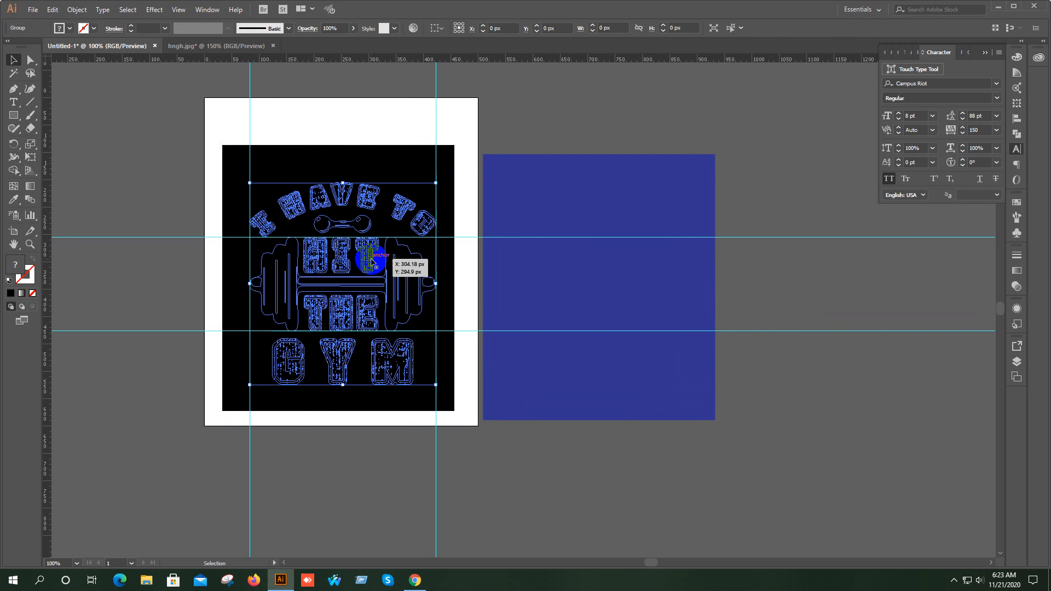
click(69, 28)
click(22, 48)
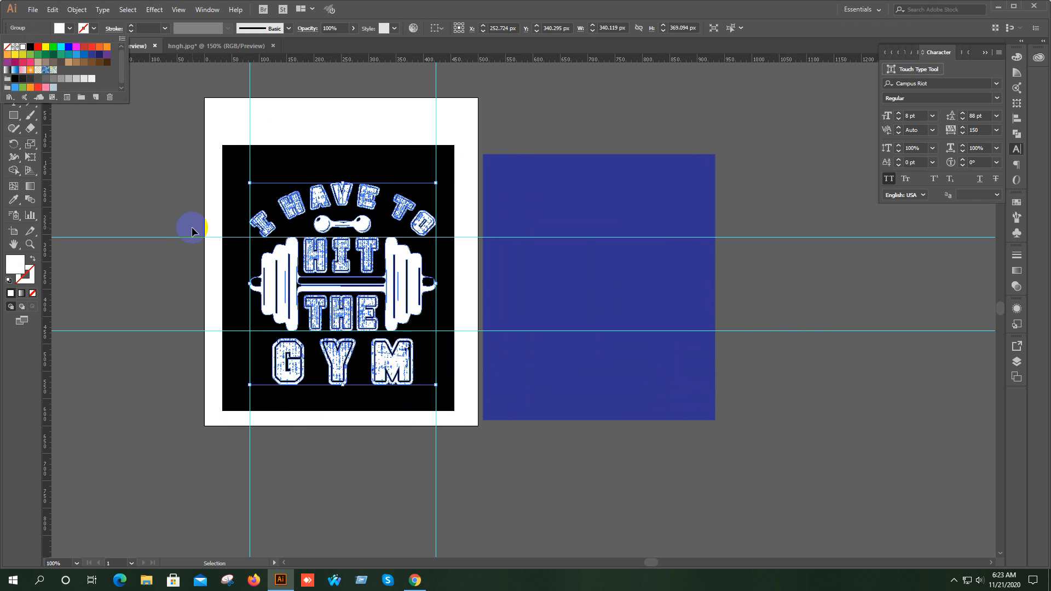
click(141, 176)
click(141, 176)
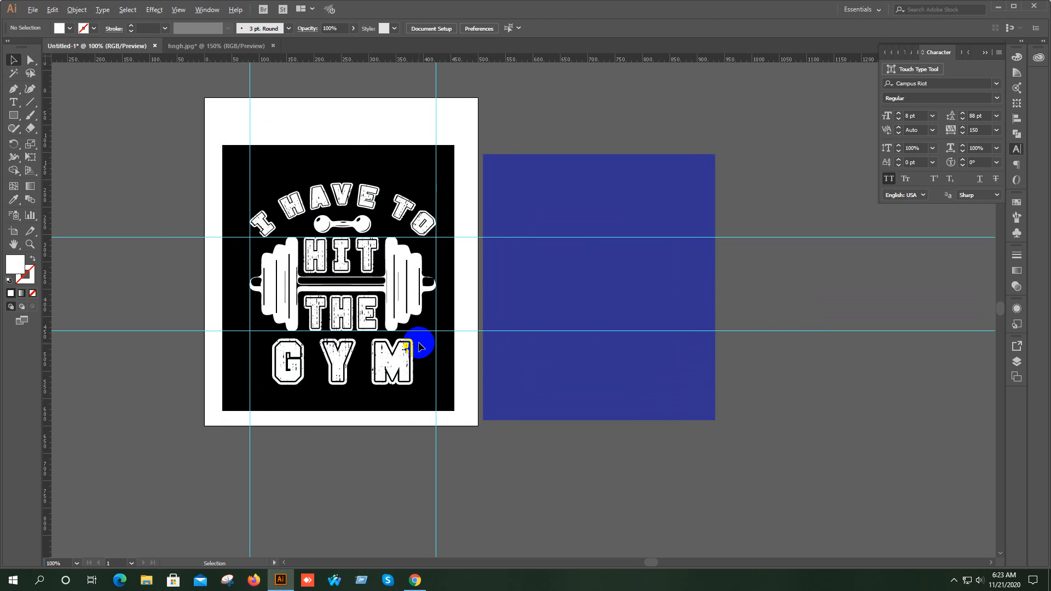
- Duplicate the white gym design horizontally onto the blue rectangle
scroll(421, 346, up, 2)
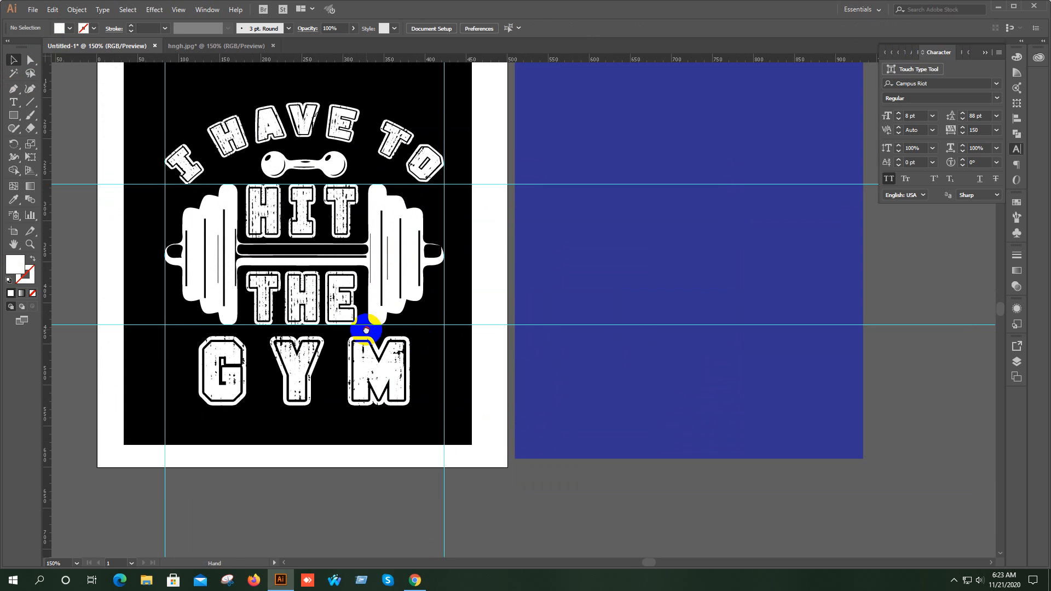
drag(366, 328, 402, 321)
scroll(387, 322, down, 1)
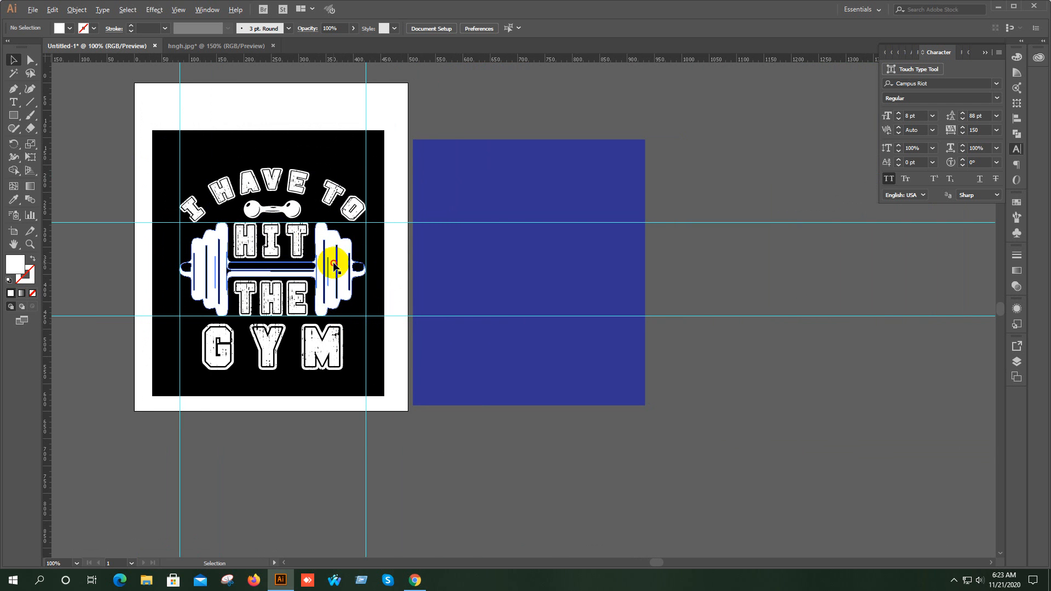
drag(334, 266, 585, 266)
click(690, 253)
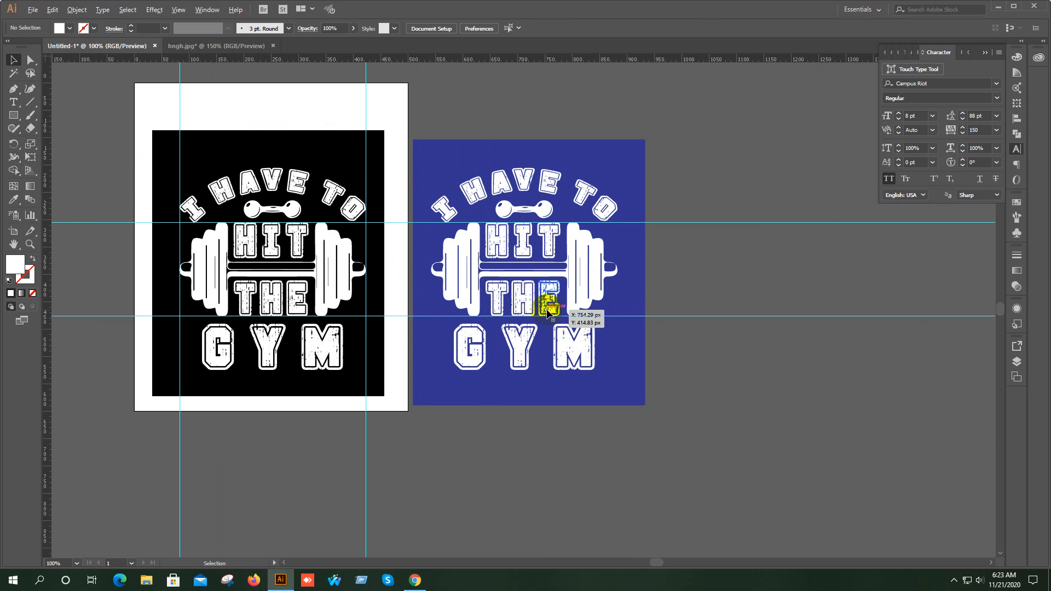
- Fill the copy of the gym design on the blue rectangle with orange
scroll(576, 294, up, 1)
drag(632, 282, 594, 299)
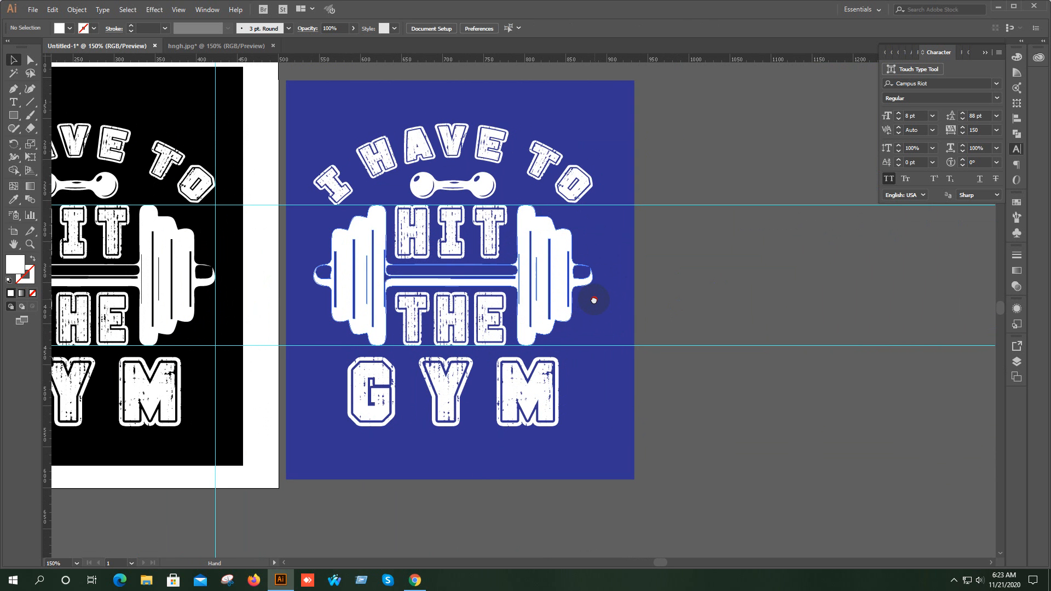
click(541, 249)
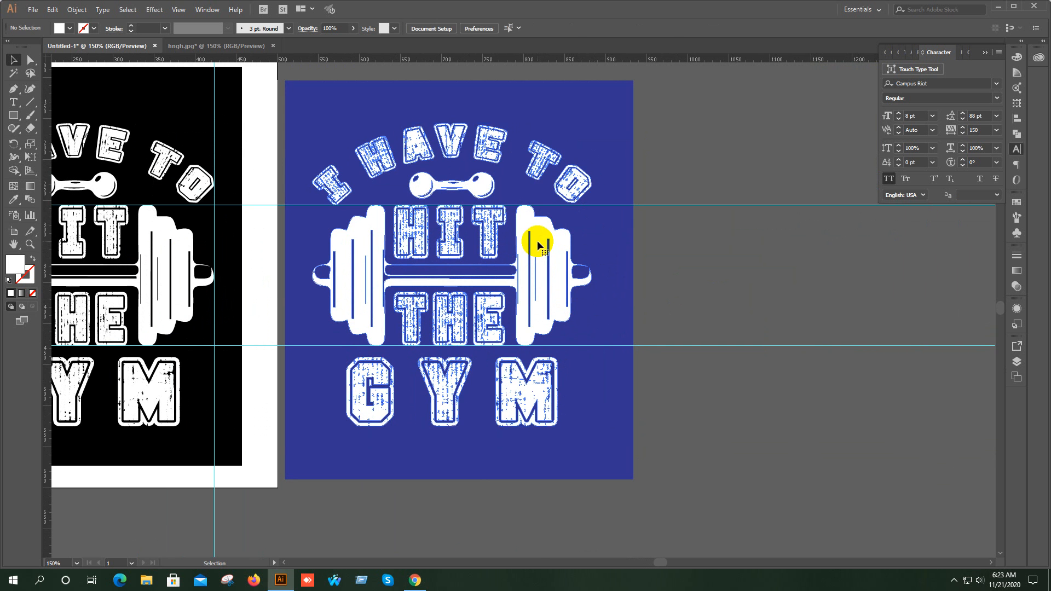
click(70, 29)
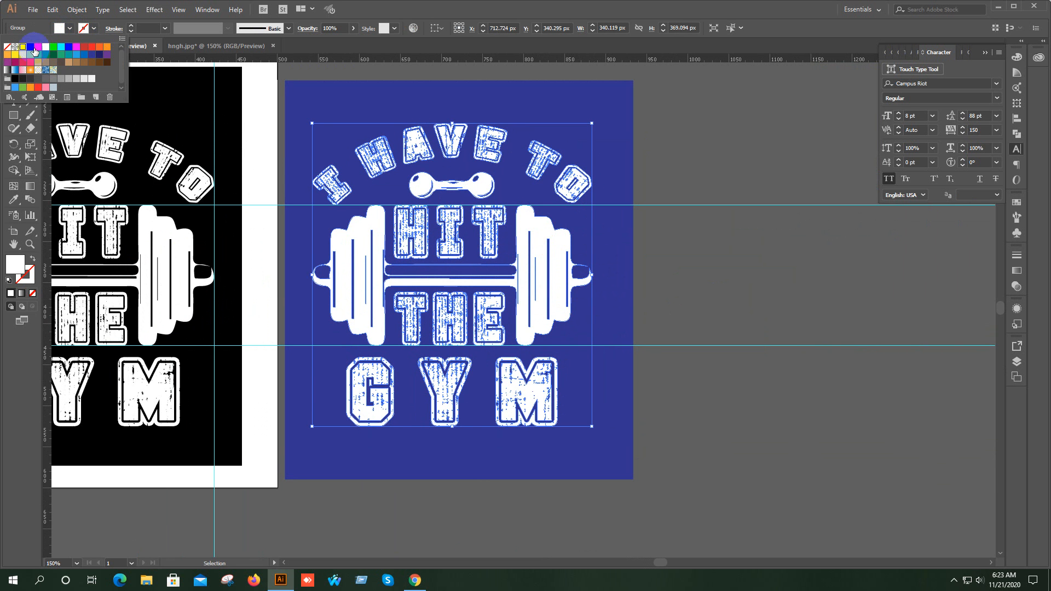
click(107, 51)
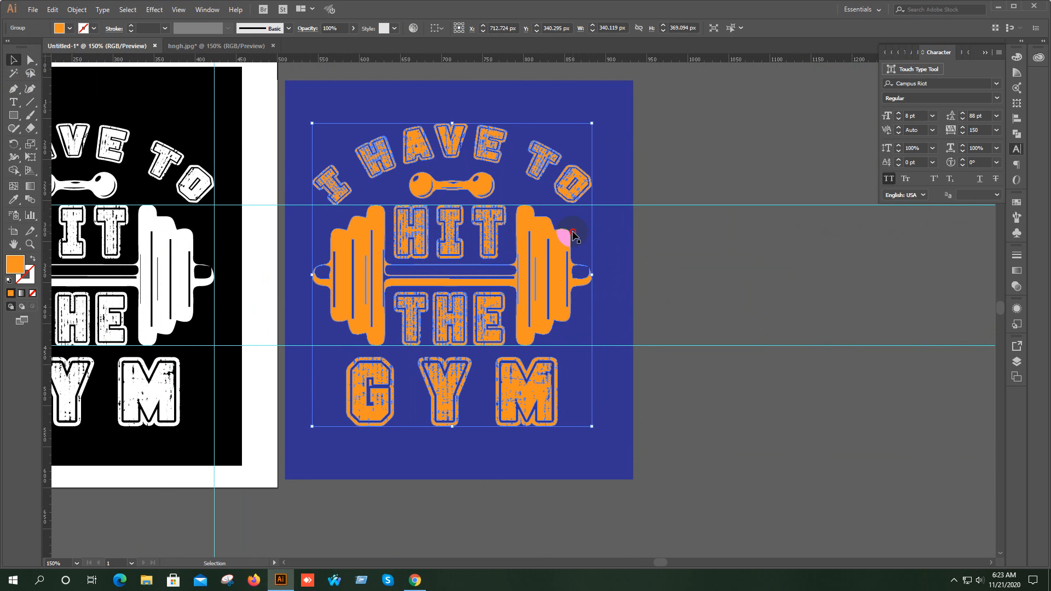
click(649, 247)
- Ungroup the orange design and its nested barbell group, and select the word THE on its own
right_click(485, 307)
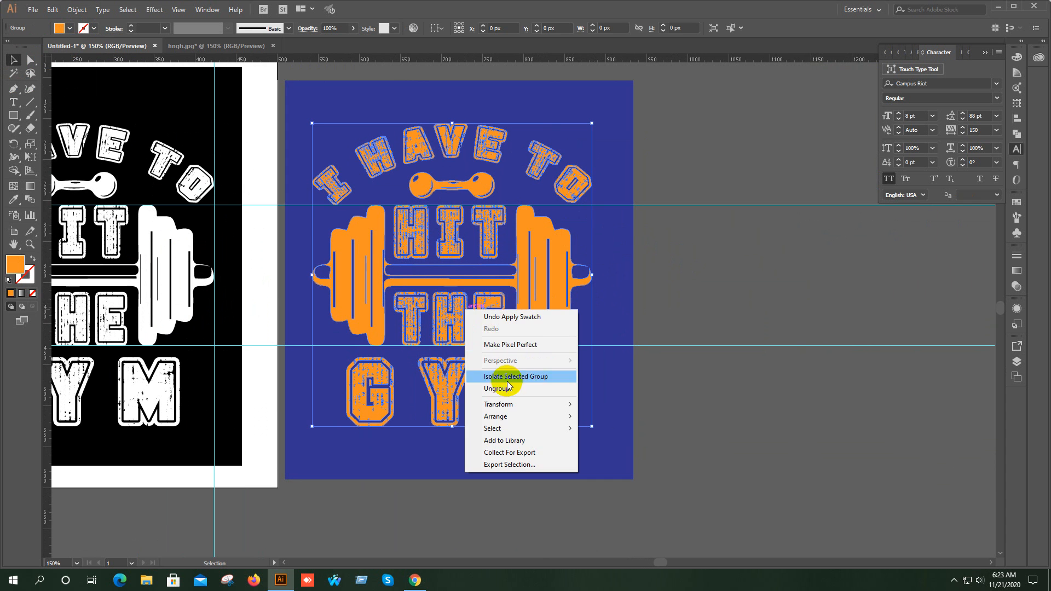
click(507, 390)
click(707, 302)
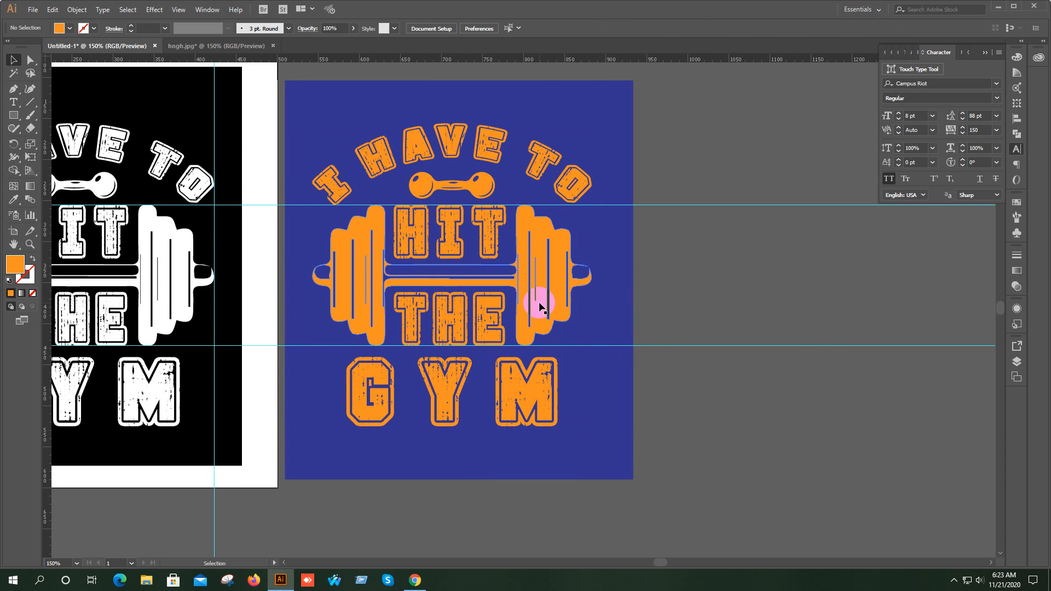
right_click(550, 265)
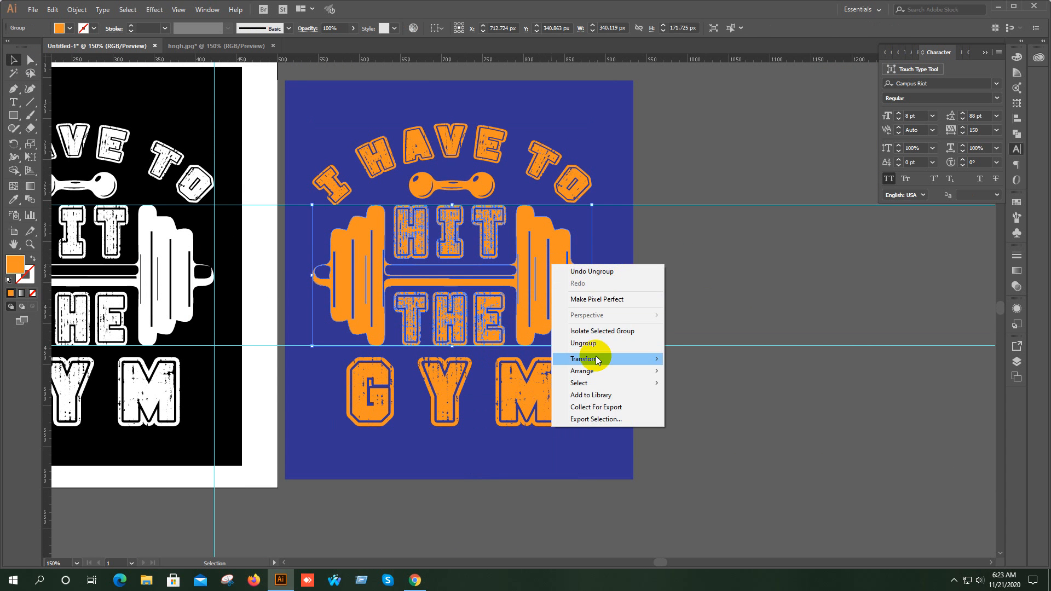
click(593, 344)
click(705, 289)
click(489, 314)
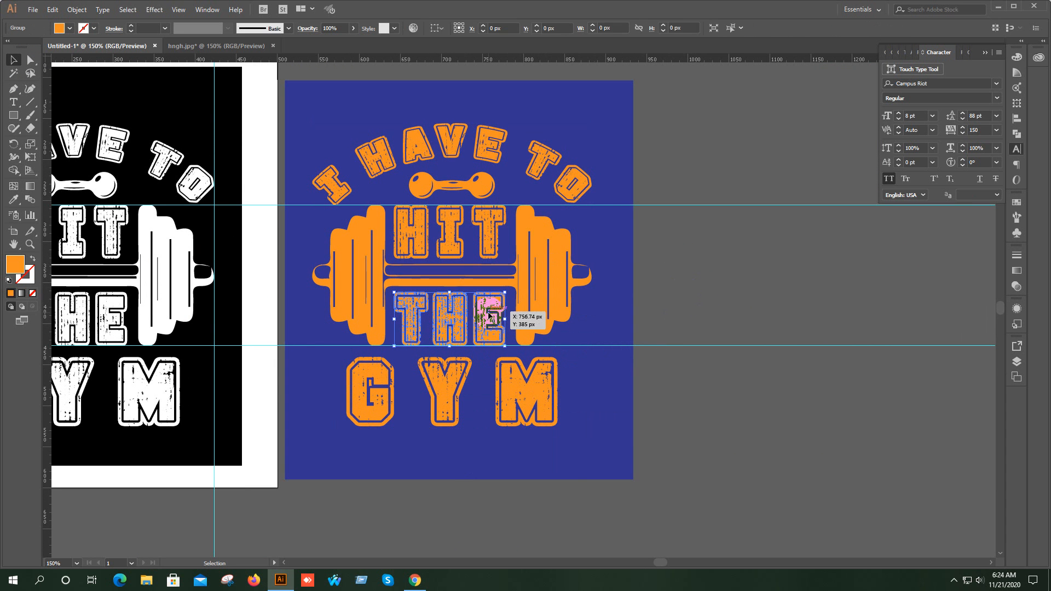
- Add the word HIT to the selected THE on the blue rectangle and fill both words with white
shift+click(489, 230)
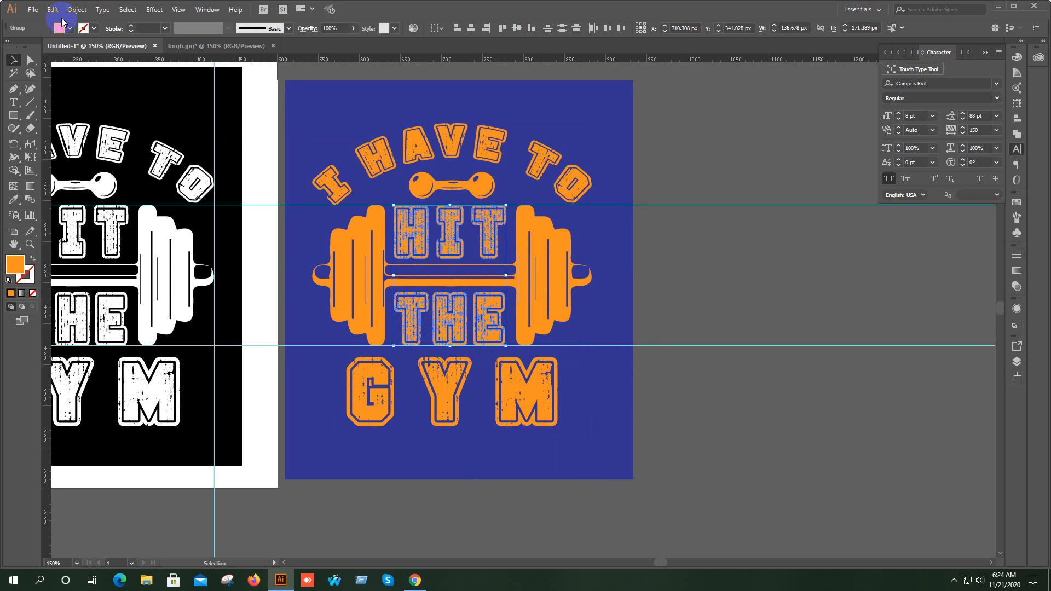
click(56, 30)
click(24, 50)
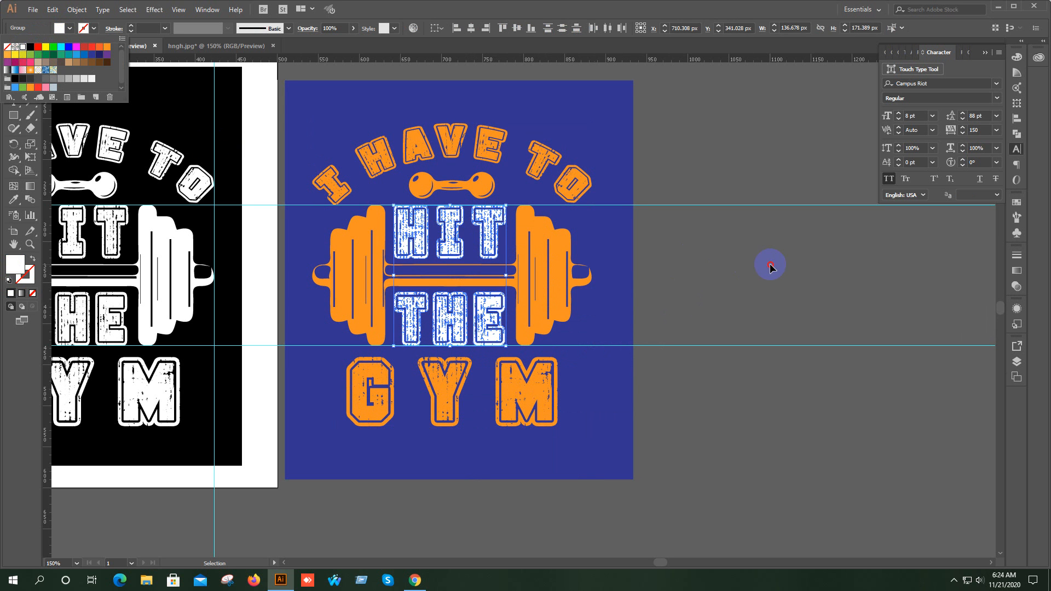
click(761, 268)
- Fill the small dumbbell above HIT on the blue rectangle with white
scroll(675, 262, down, 1)
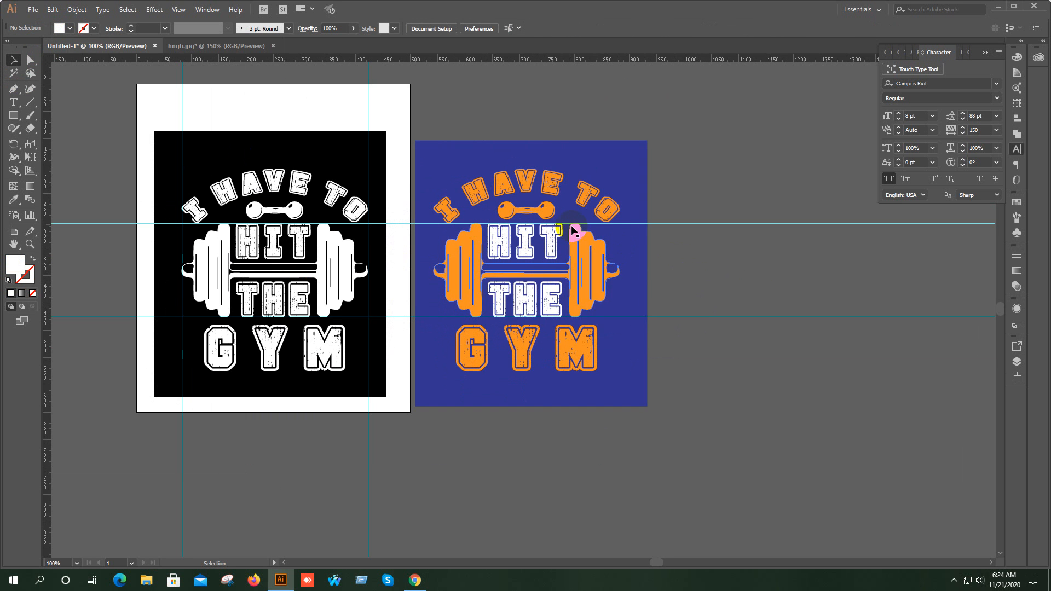
scroll(539, 186, up, 2)
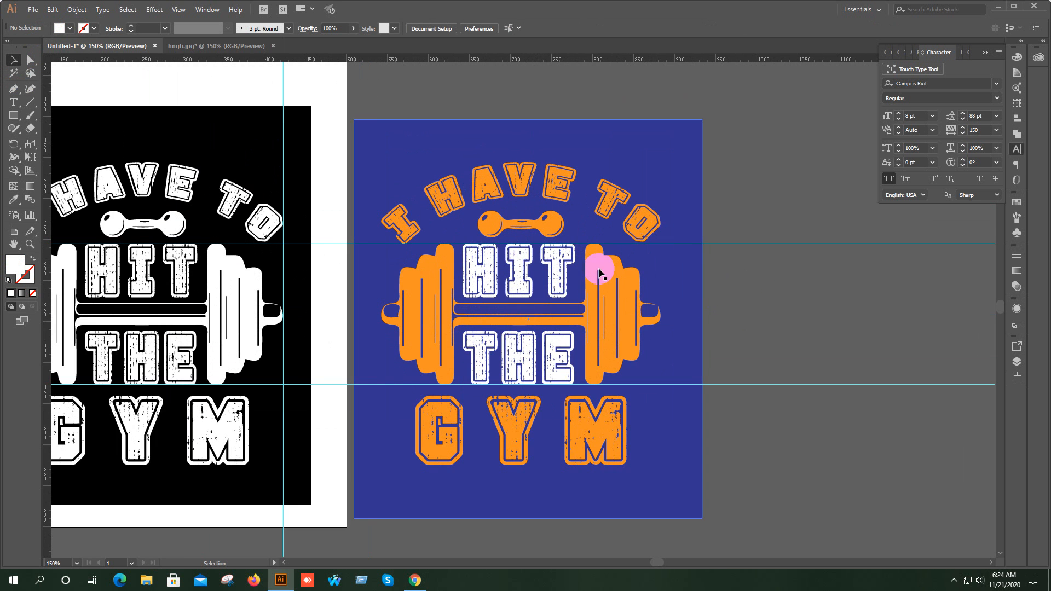
scroll(732, 321, right, 2)
click(481, 227)
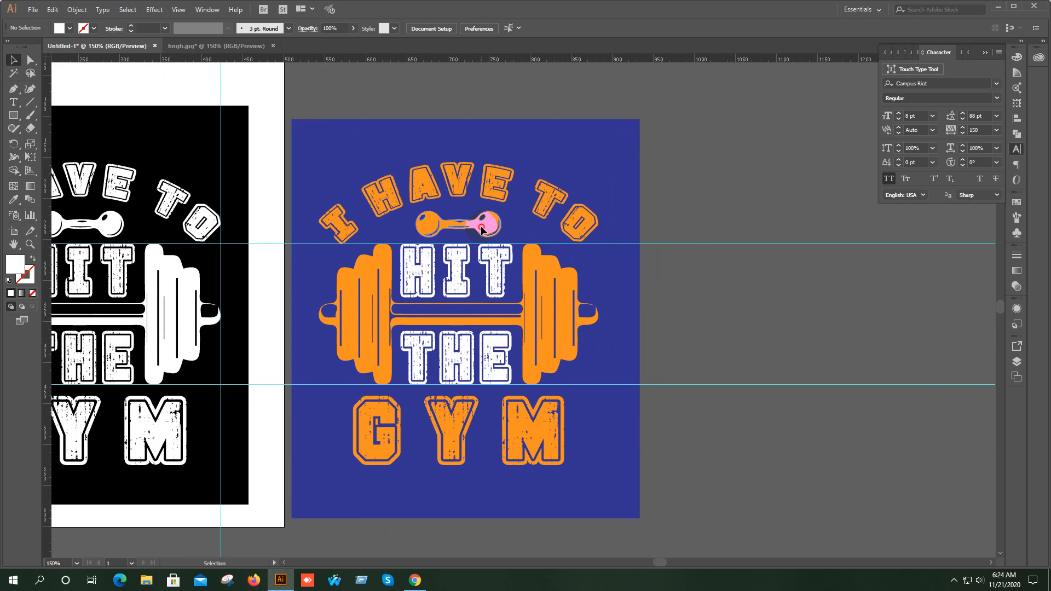
click(60, 28)
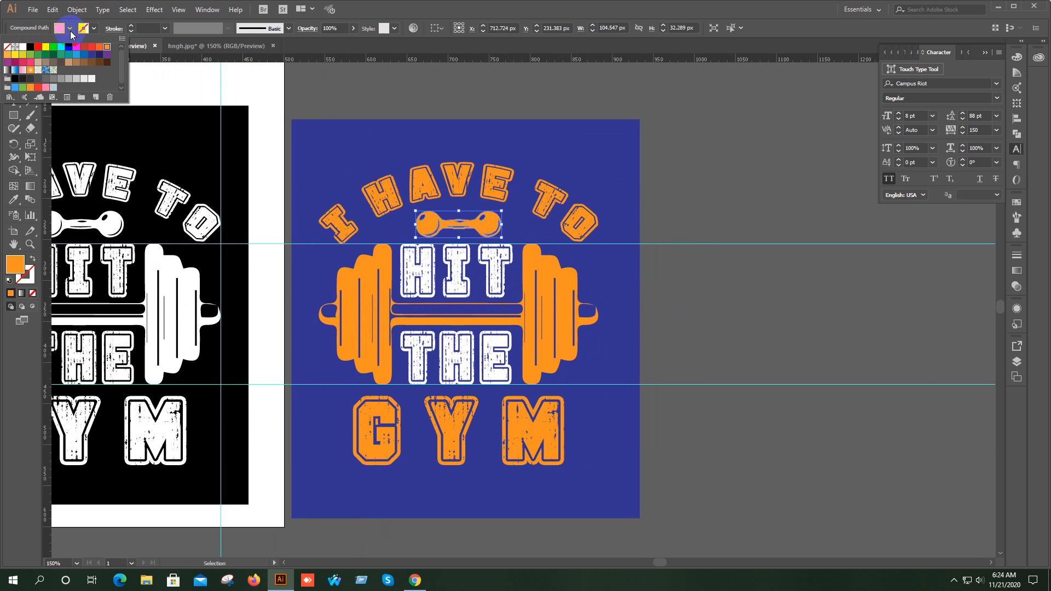
click(23, 47)
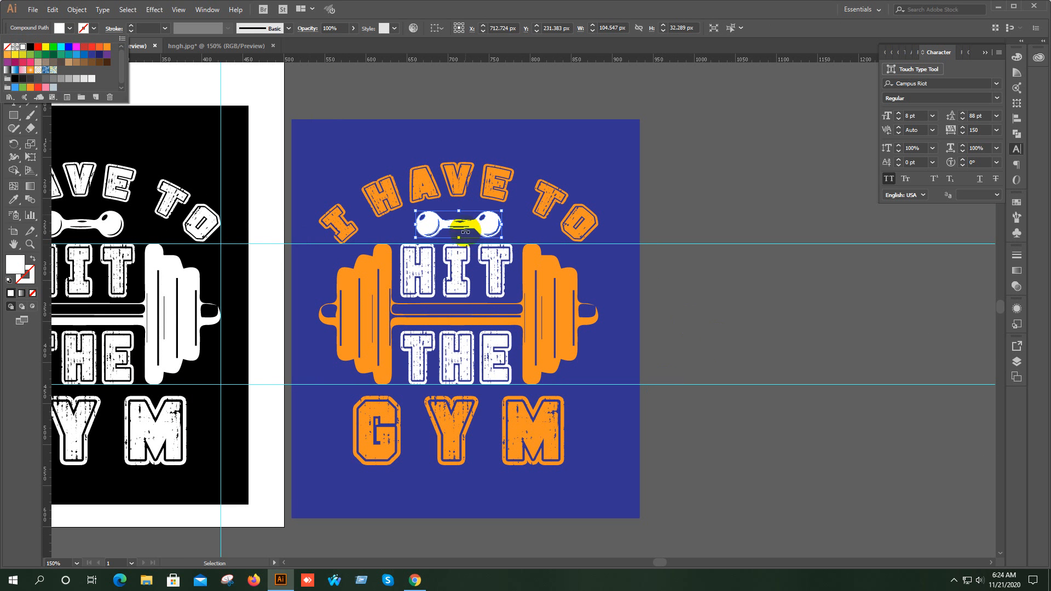
click(509, 311)
drag(509, 302, 526, 271)
click(754, 290)
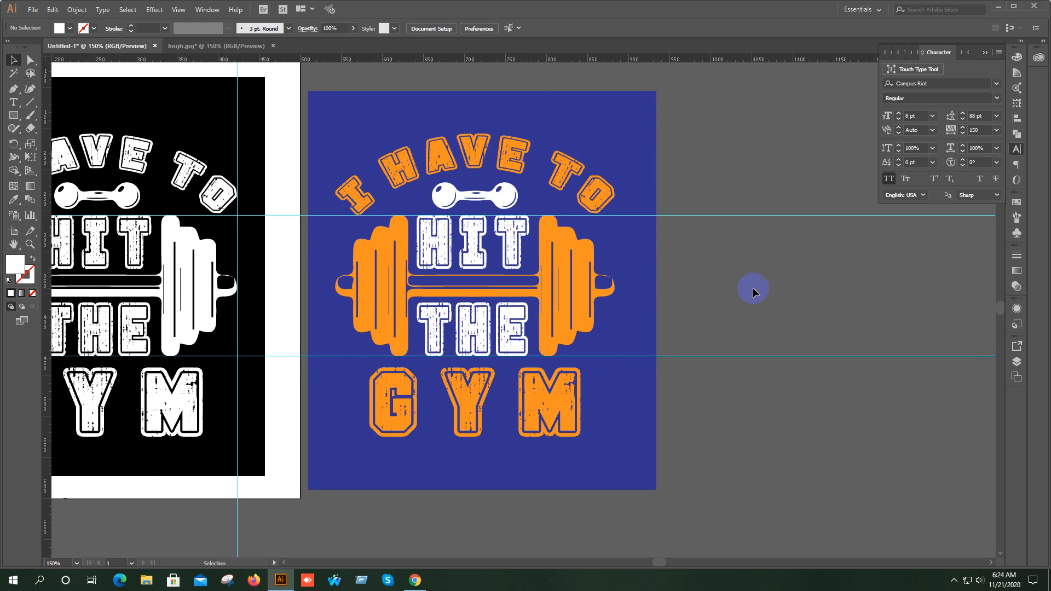
- Align the small dumbbell and the words HIT and THE on their horizontal centers in the blue variant
scroll(527, 275, up, 2)
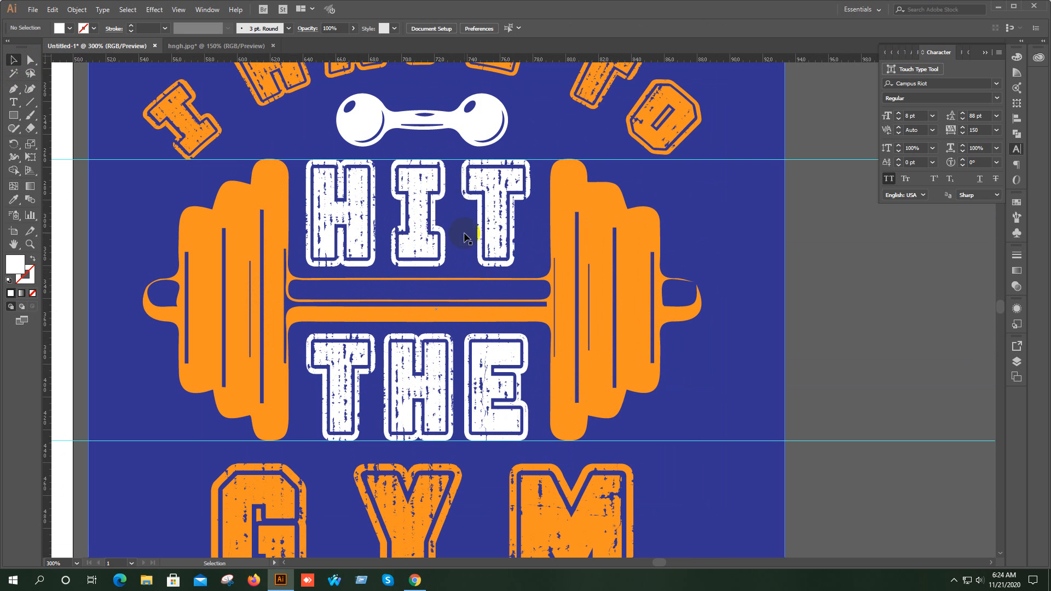
click(409, 117)
shift+click(422, 179)
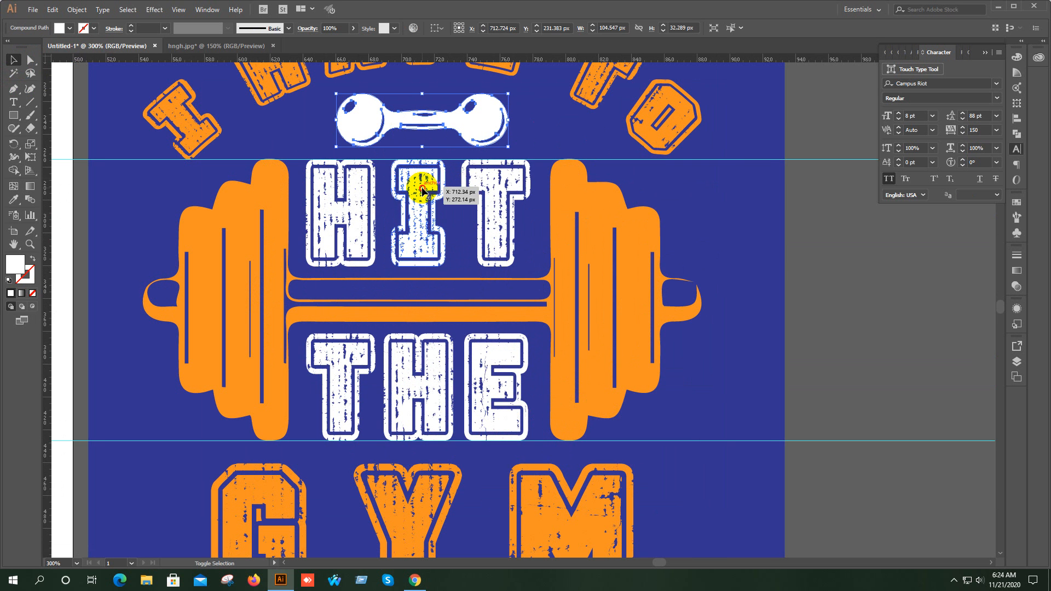
click(474, 32)
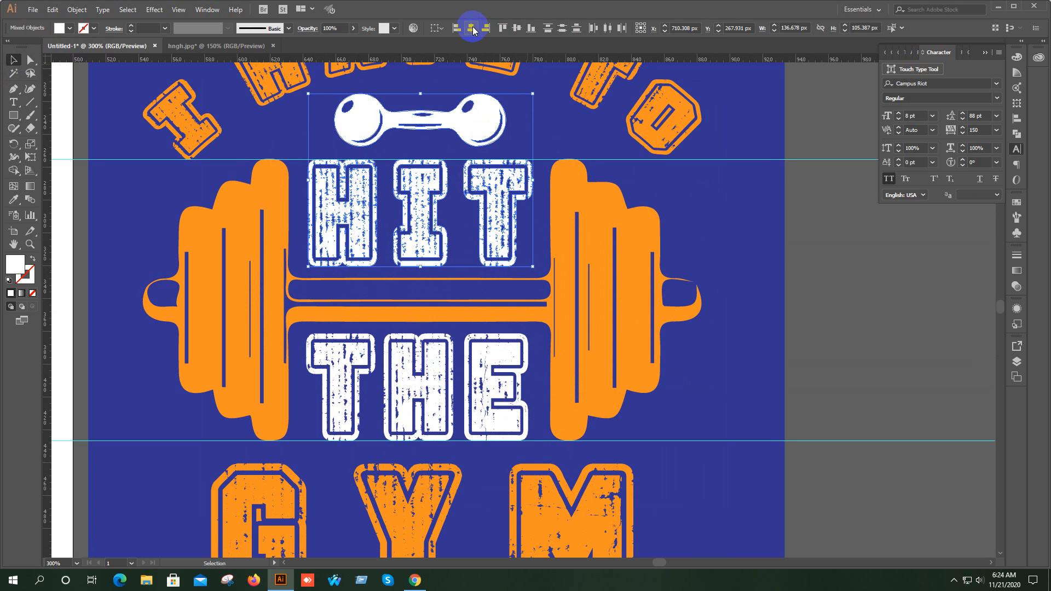
click(471, 174)
shift+click(417, 385)
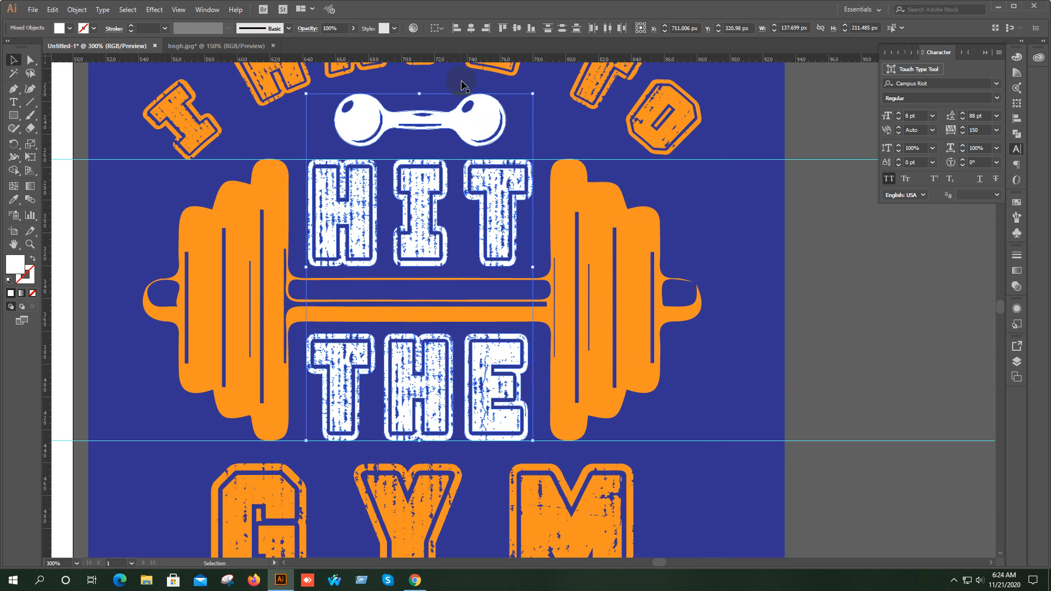
click(475, 33)
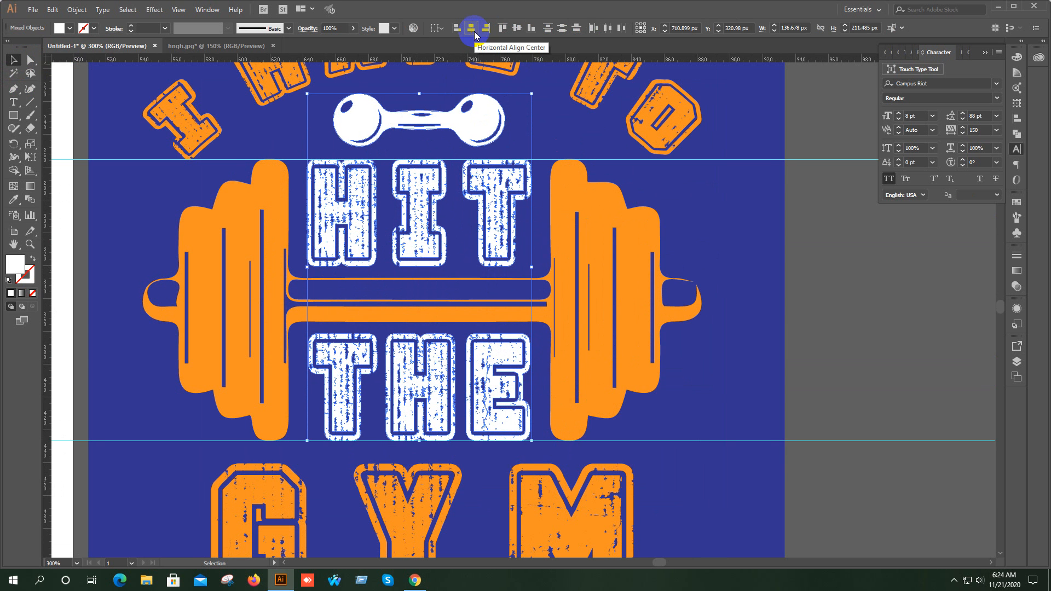
click(867, 272)
- Lock the blue background rectangle so that only the gym artwork on it can be selected
scroll(547, 287, down, 2)
drag(785, 332, 736, 325)
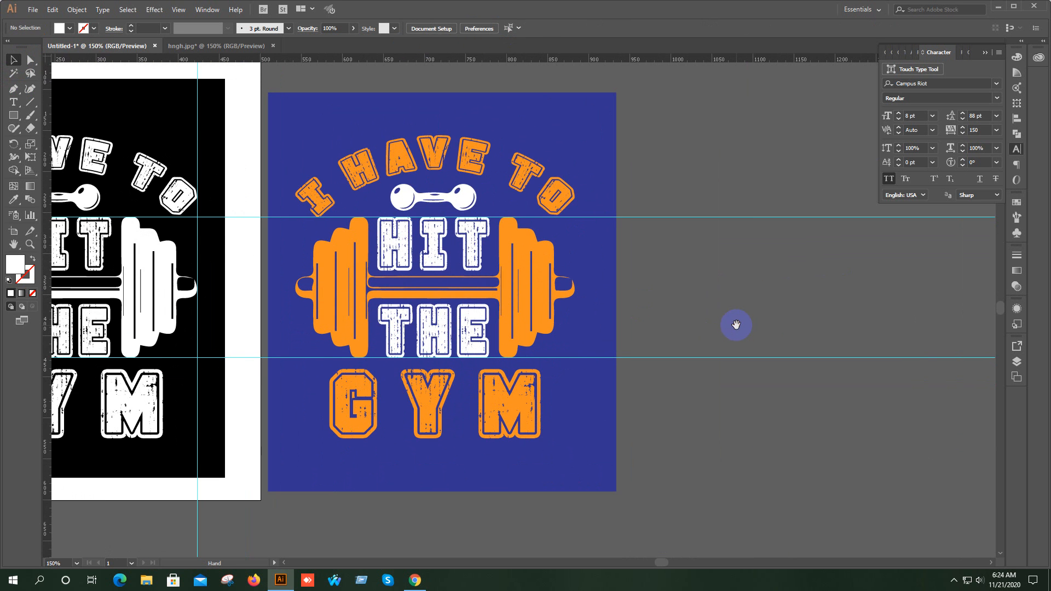
click(582, 171)
key(ctrl+2)
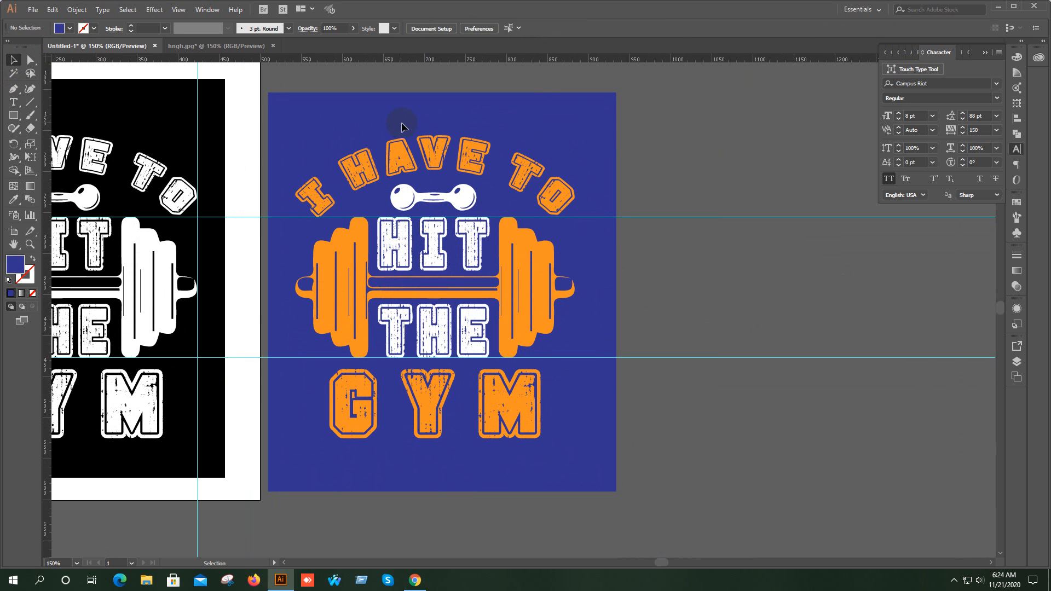
drag(351, 120, 556, 465)
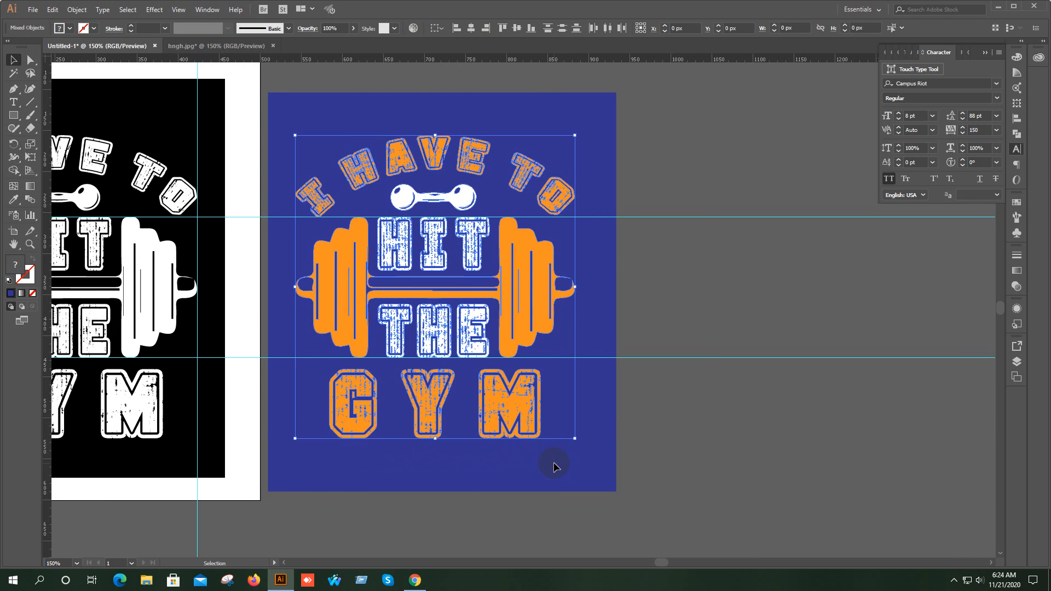
click(700, 357)
scroll(690, 376, down, 1)
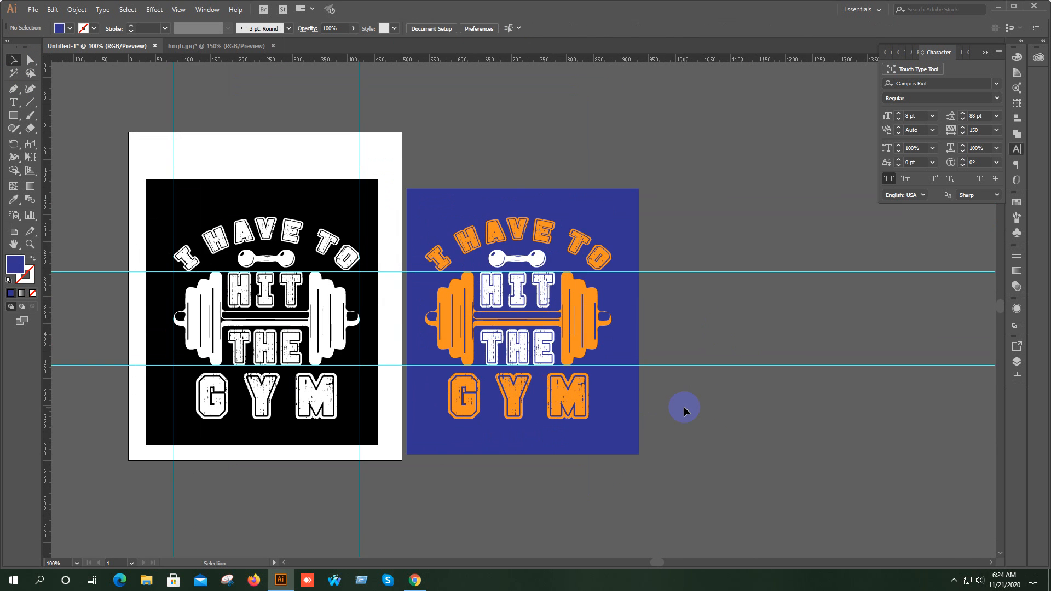
drag(765, 423, 800, 371)
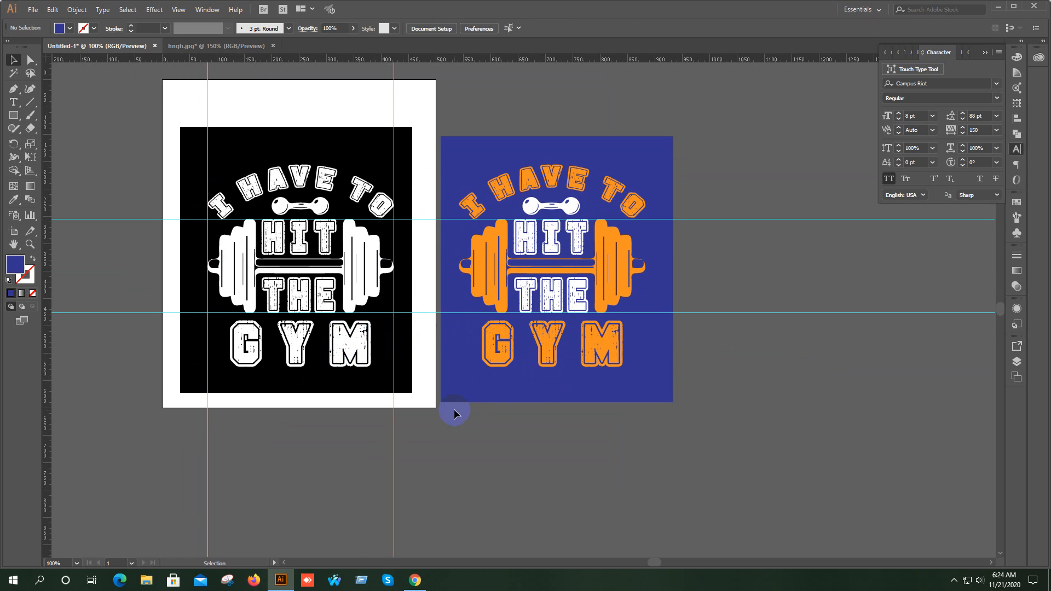
- Minimize the open windows, refresh the desktop and launch Adobe Photoshop CS6 (64 Bit)
click(998, 7)
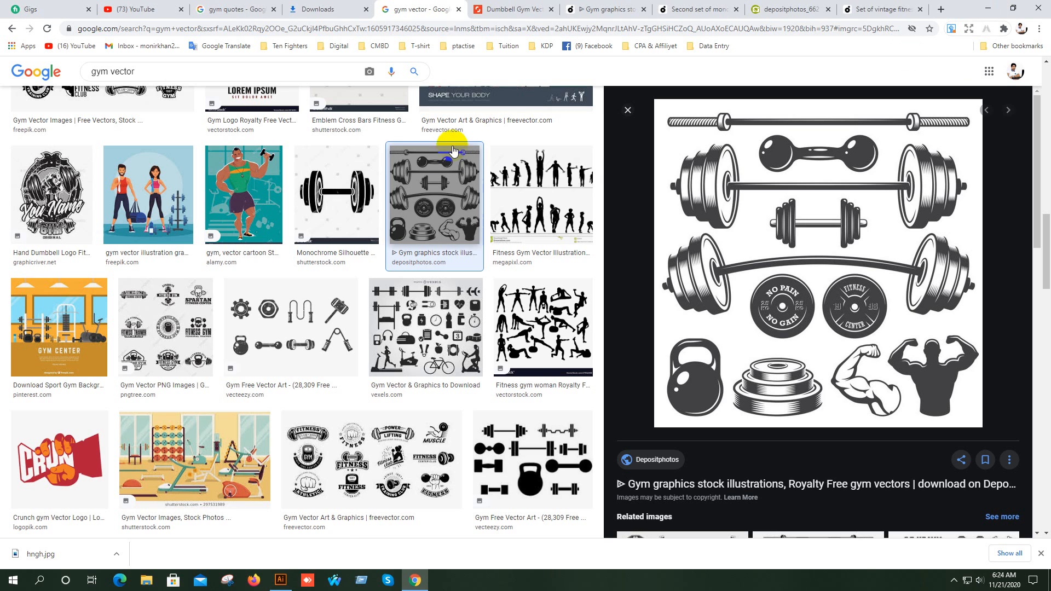
click(984, 6)
right_click(337, 215)
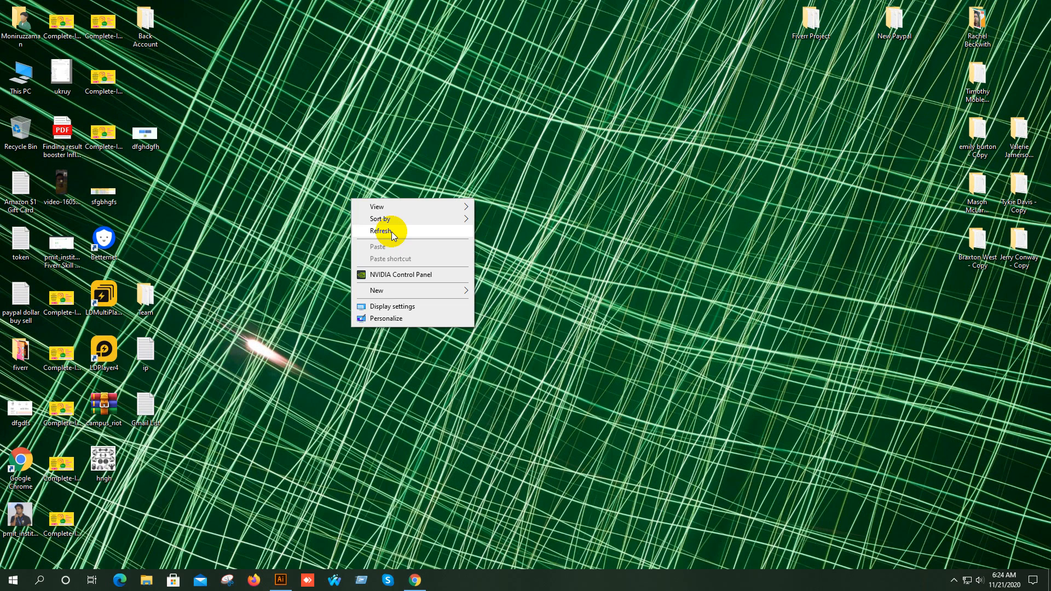
click(223, 352)
click(13, 580)
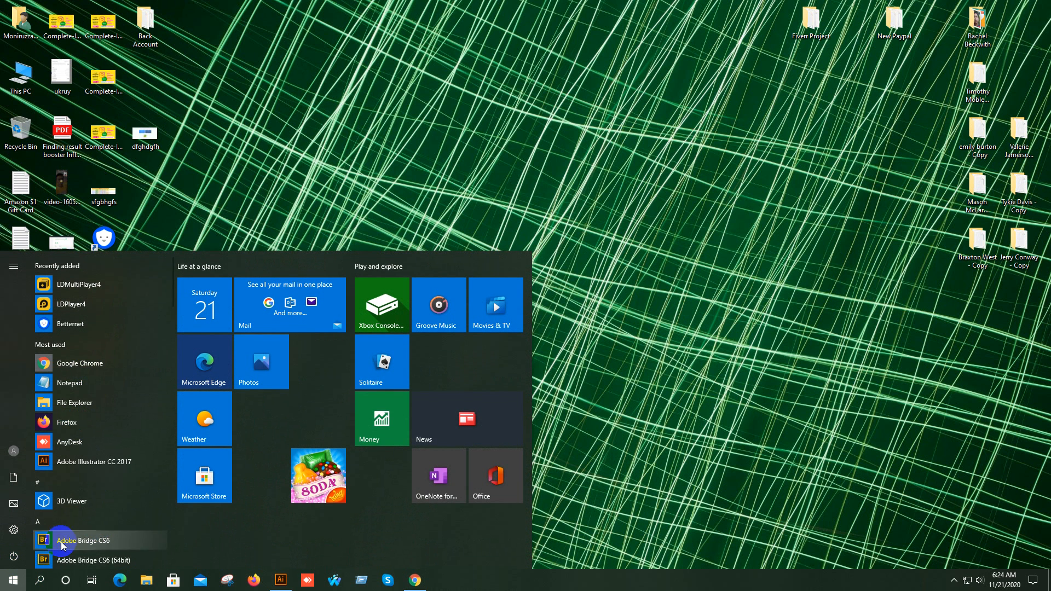
scroll(94, 535, down, 5)
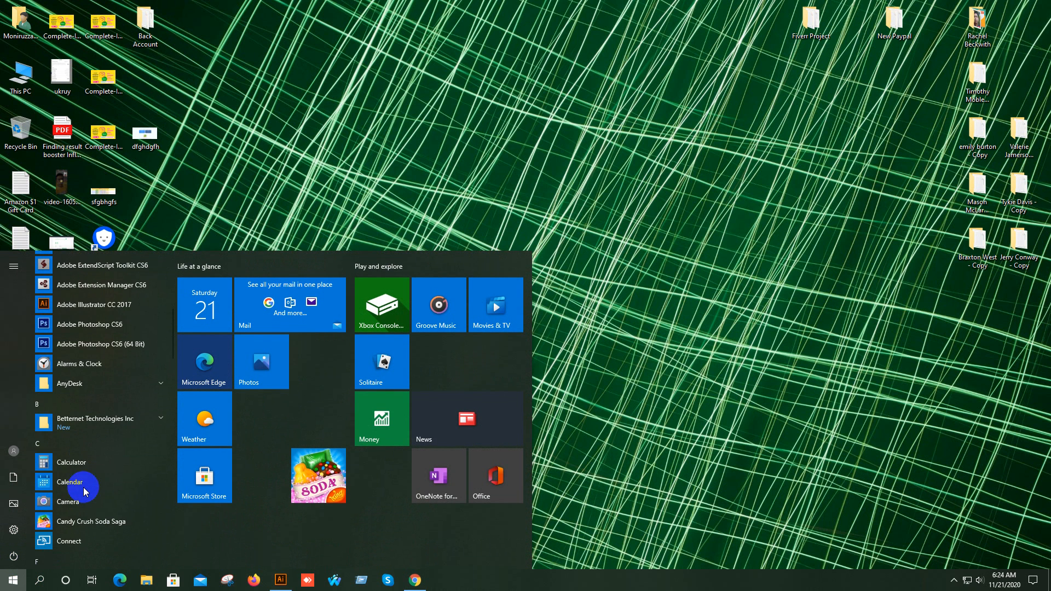
click(126, 346)
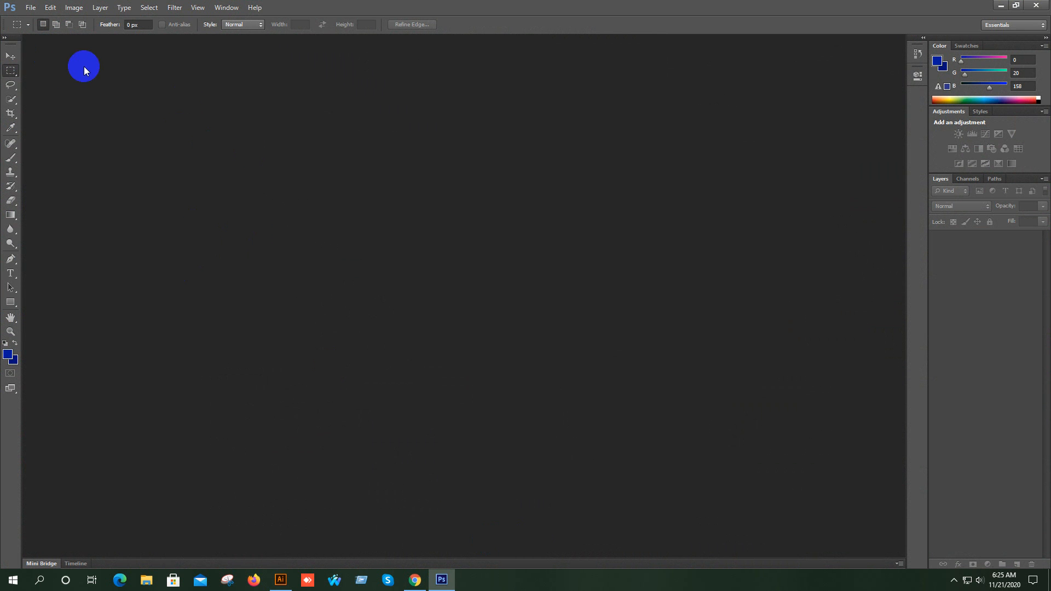
click(31, 8)
click(39, 27)
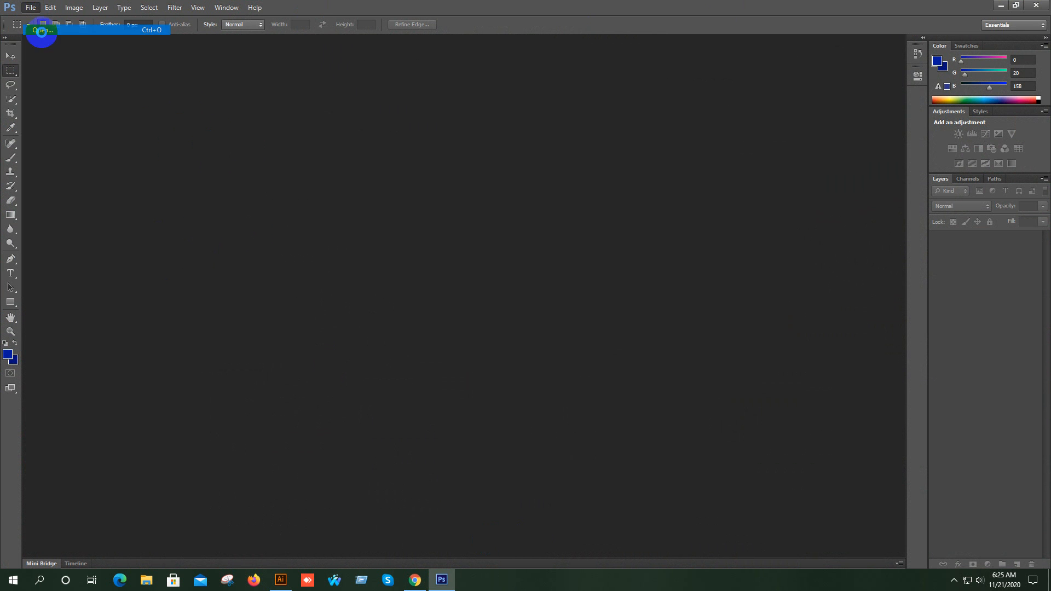
click(405, 225)
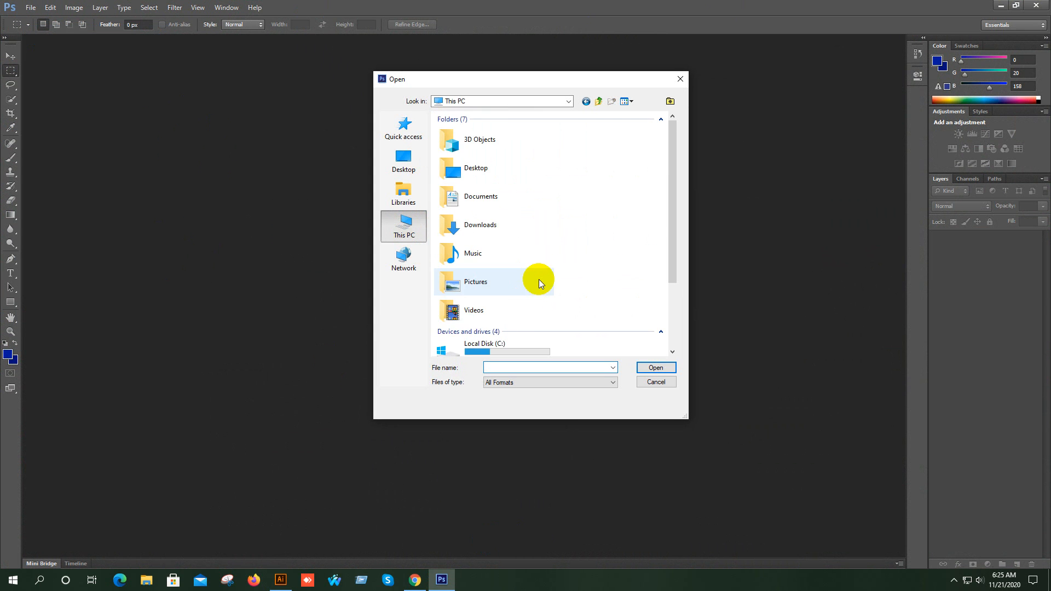
click(504, 332)
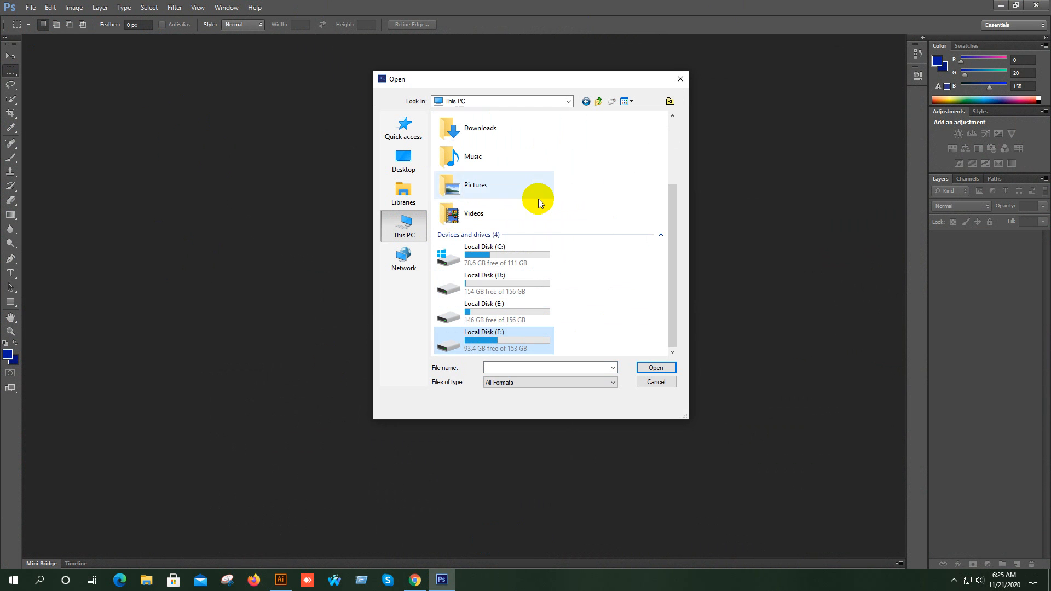
double_click(527, 349)
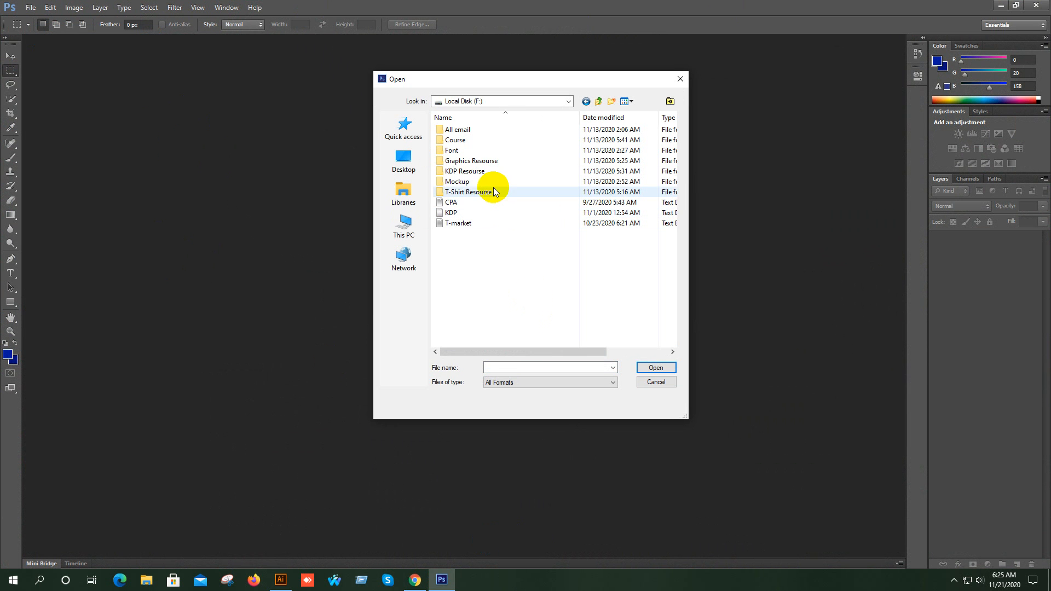
double_click(465, 181)
double_click(462, 150)
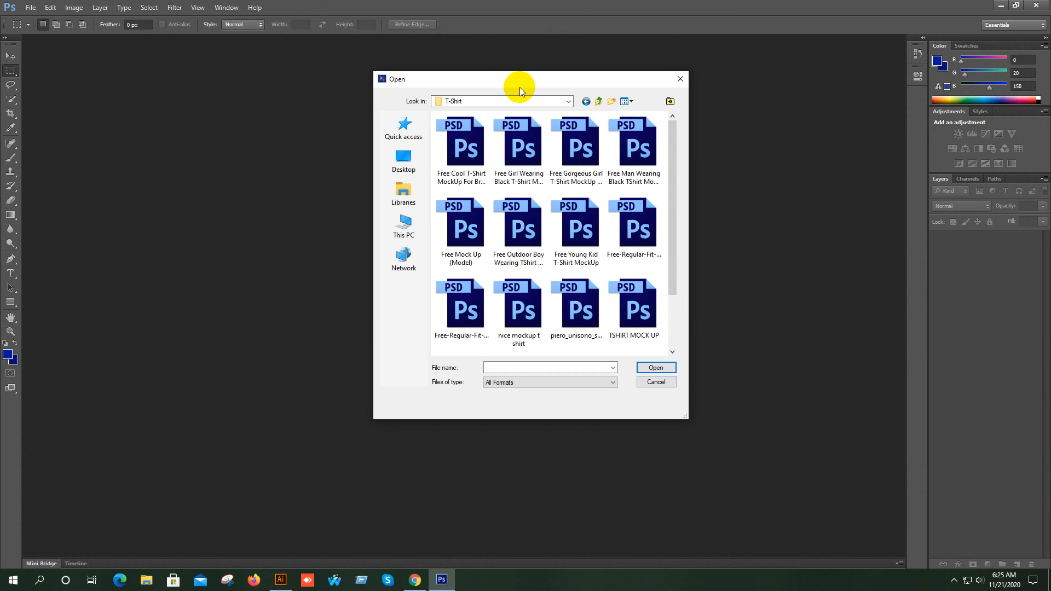
double_click(575, 78)
right_click(404, 246)
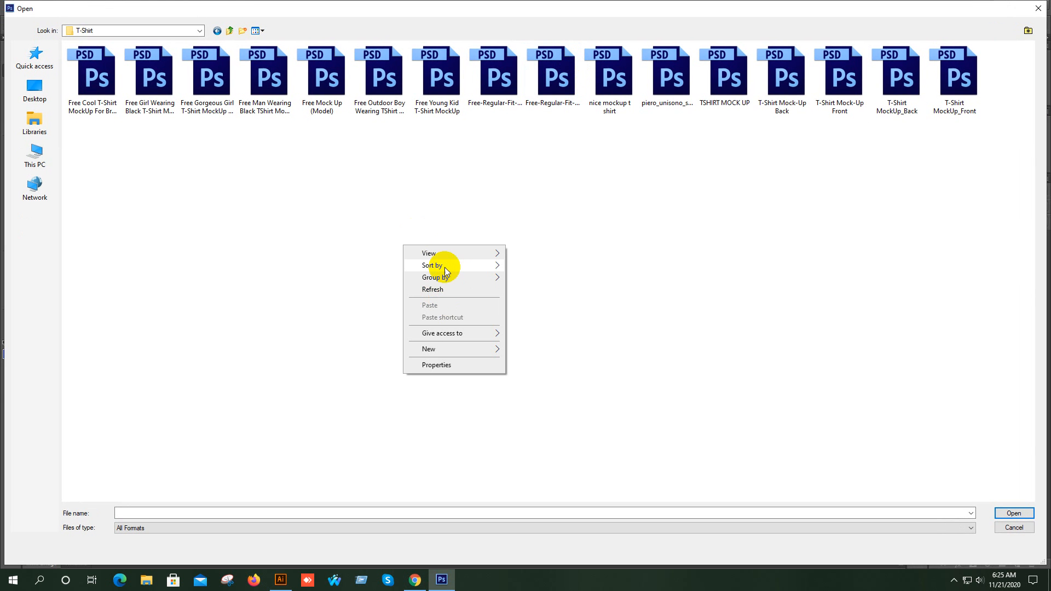
mouse_move(442, 256)
click(540, 263)
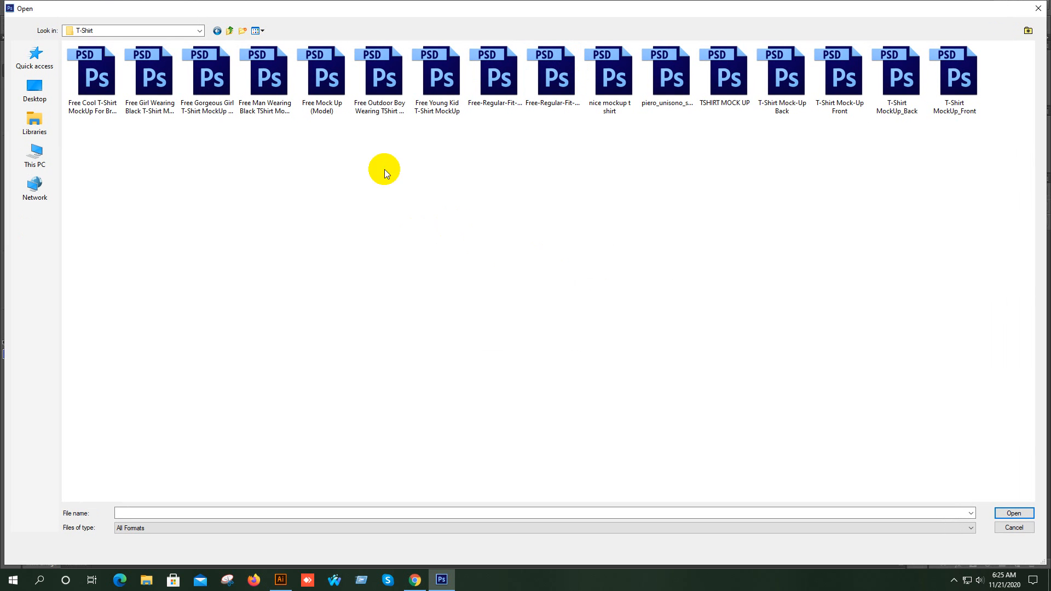
right_click(384, 170)
click(429, 215)
click(1037, 8)
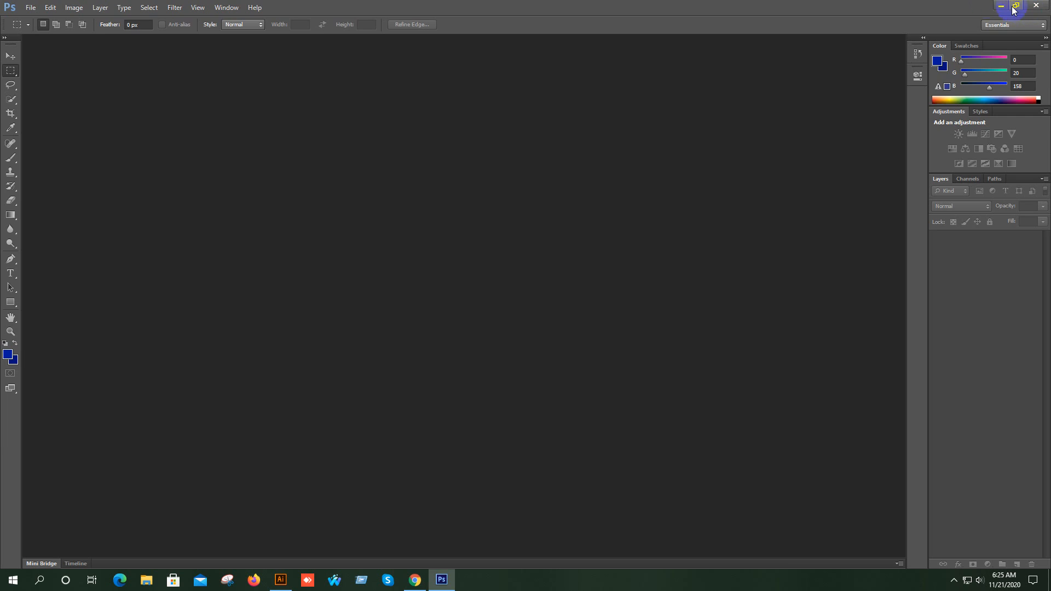
- Minimize Photoshop and open the Mockup > T-Shirt folder on Local Disk (F:) in File Explorer
click(1002, 6)
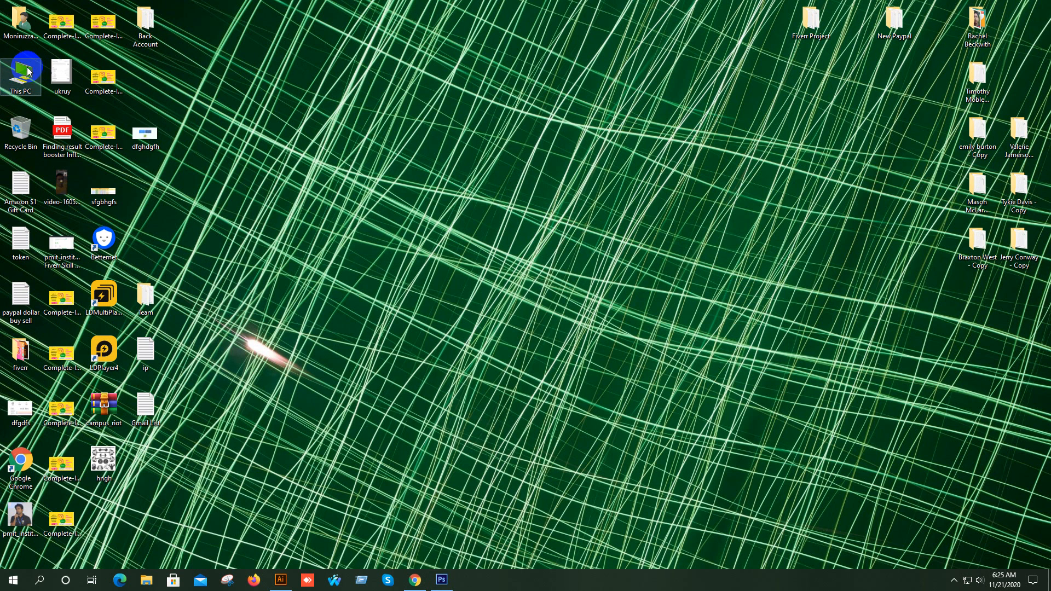
double_click(25, 74)
double_click(572, 206)
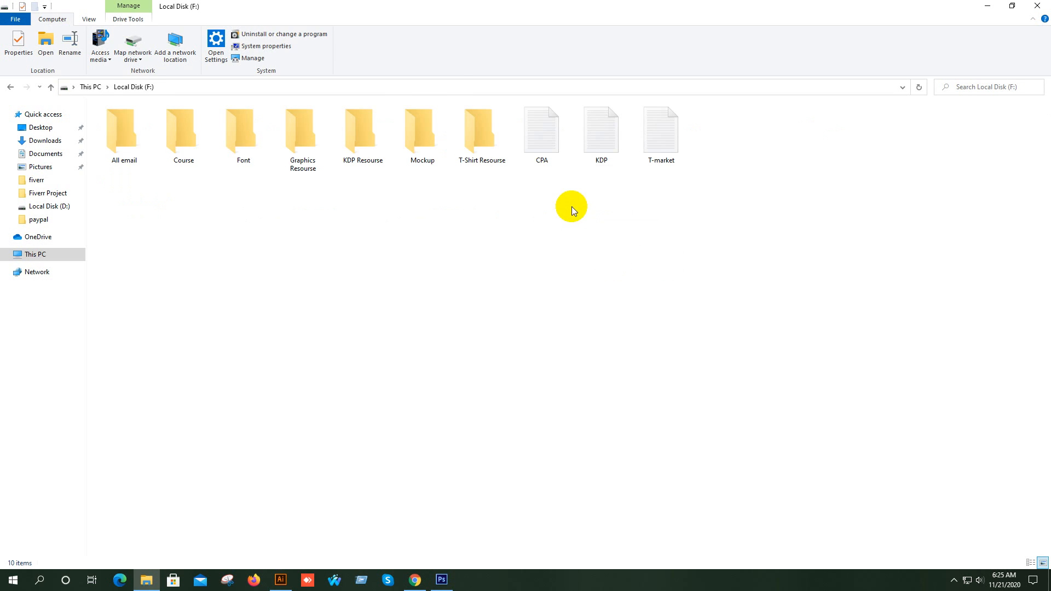
right_click(558, 248)
click(590, 292)
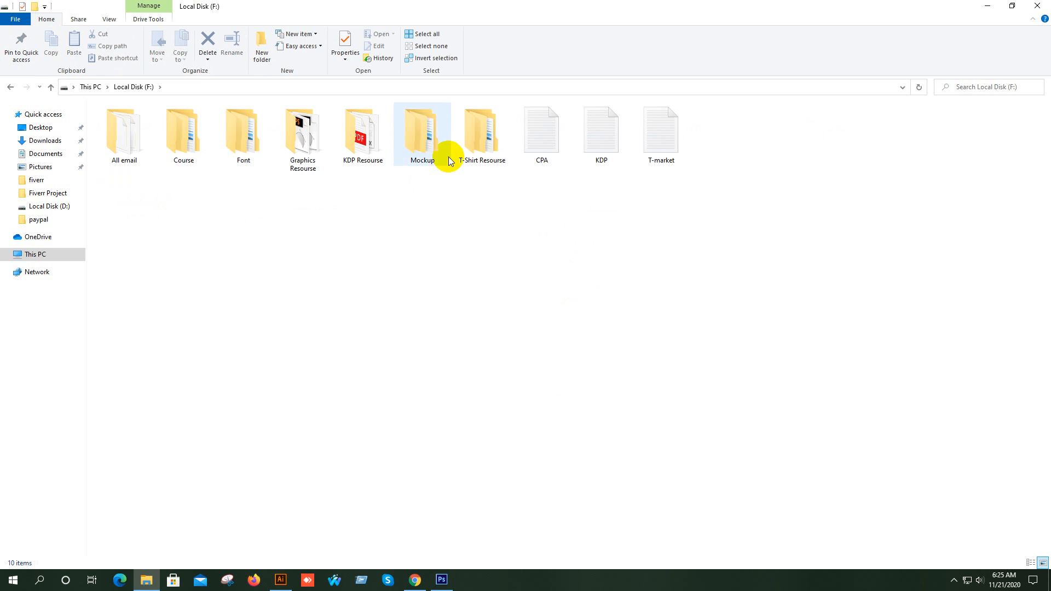
double_click(437, 138)
double_click(132, 145)
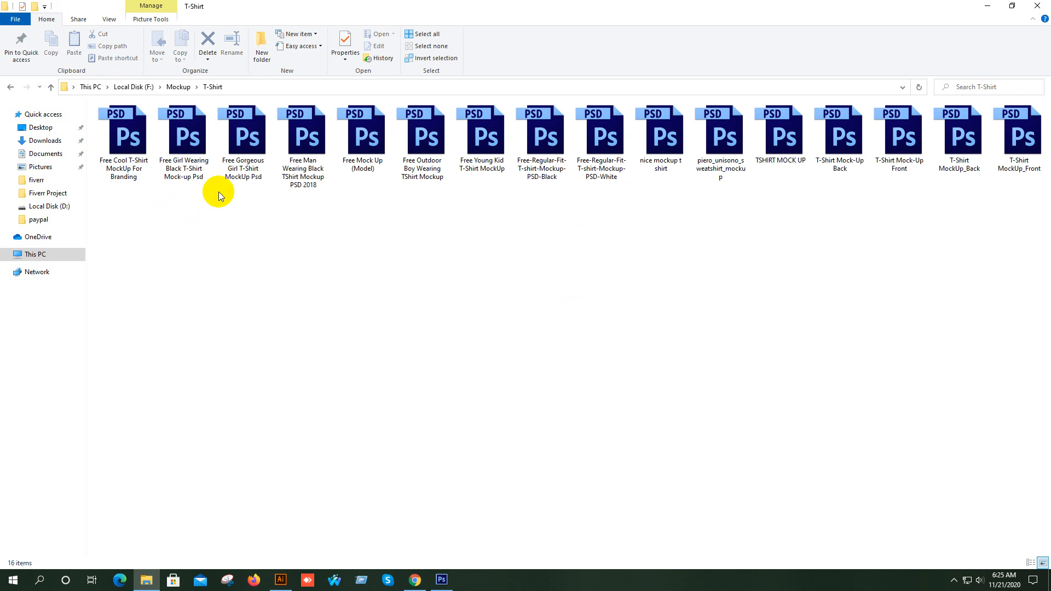
- Open the Free-Regular-Fit-T-shirt-Mockup-PSD-White file from the T-Shirt folder in Photoshop and dismiss the missing fonts warning
right_click(283, 252)
click(334, 297)
double_click(606, 142)
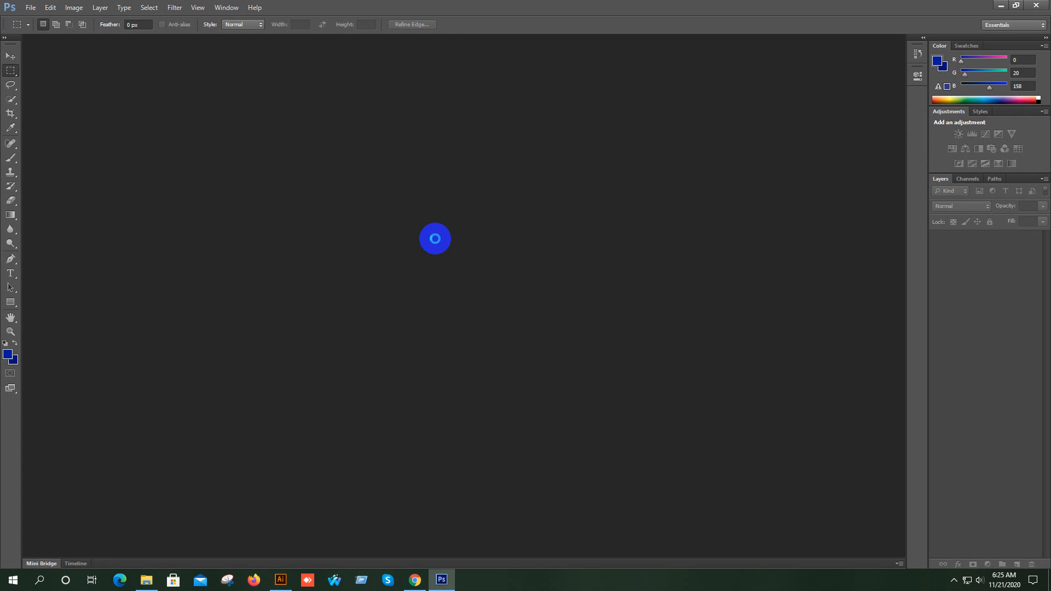
click(528, 222)
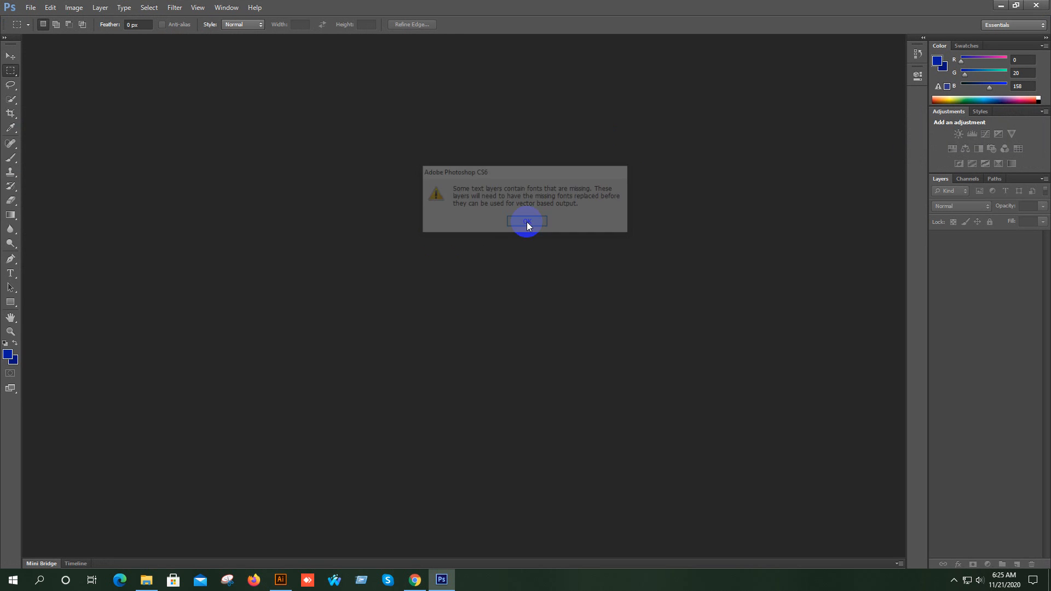
scroll(530, 292, up, 1)
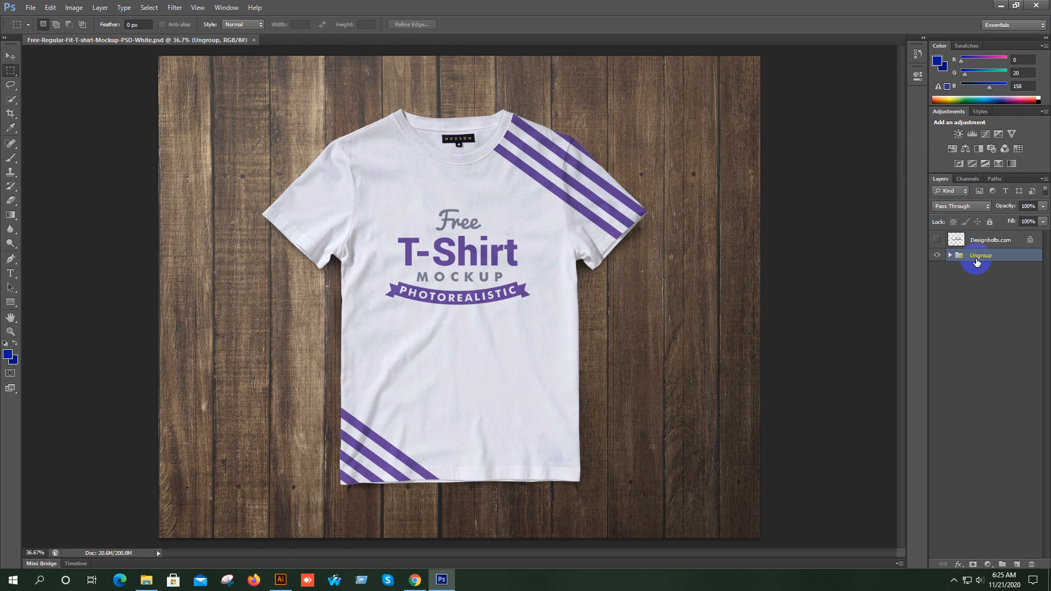
- Expand the Ungroup group and set the fill of the Change color layer to black (000000)
click(950, 256)
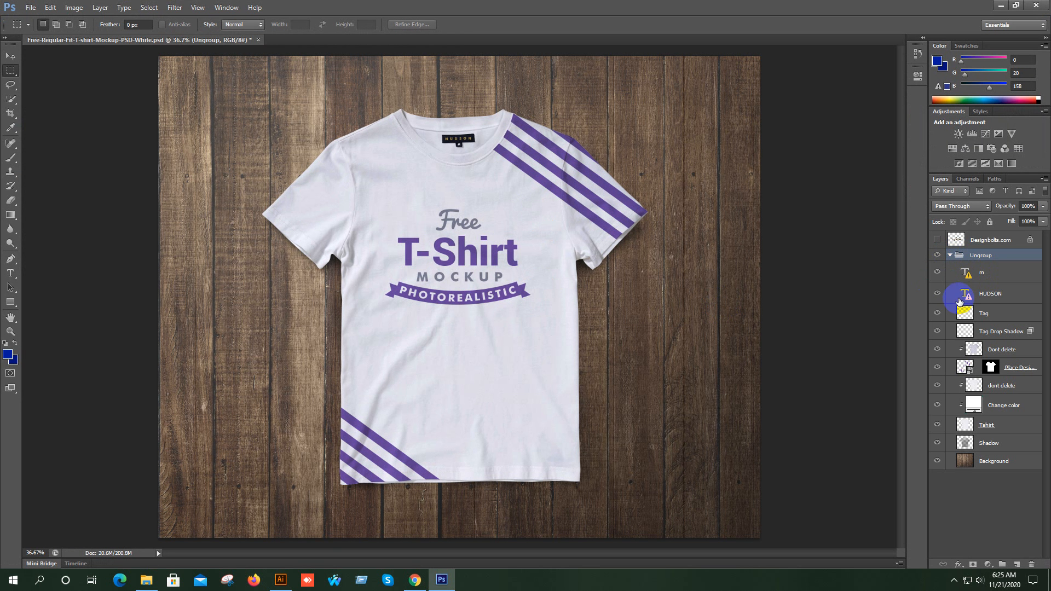
click(938, 368)
click(938, 368)
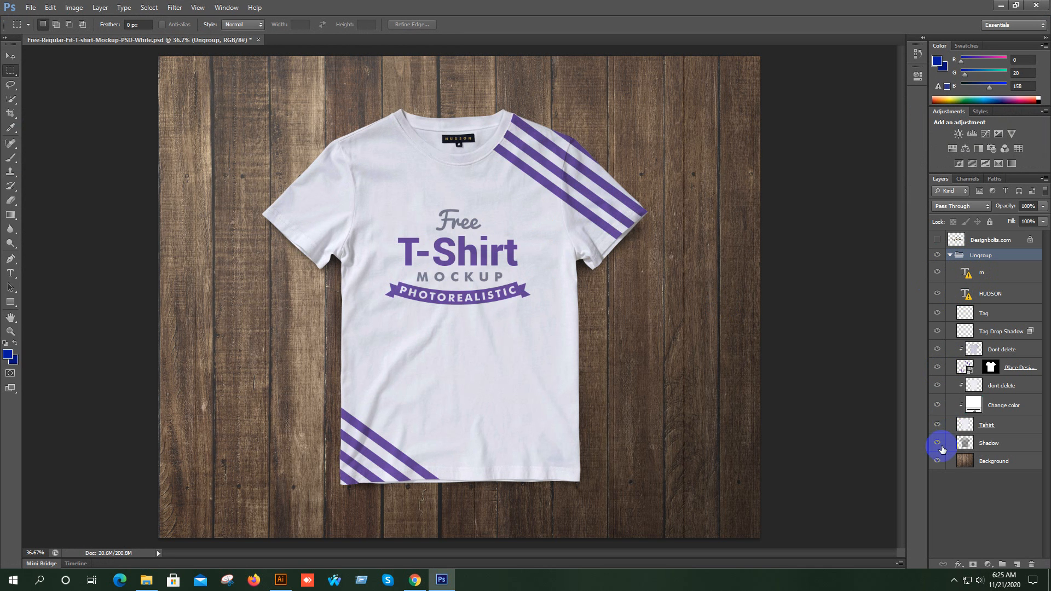
click(938, 406)
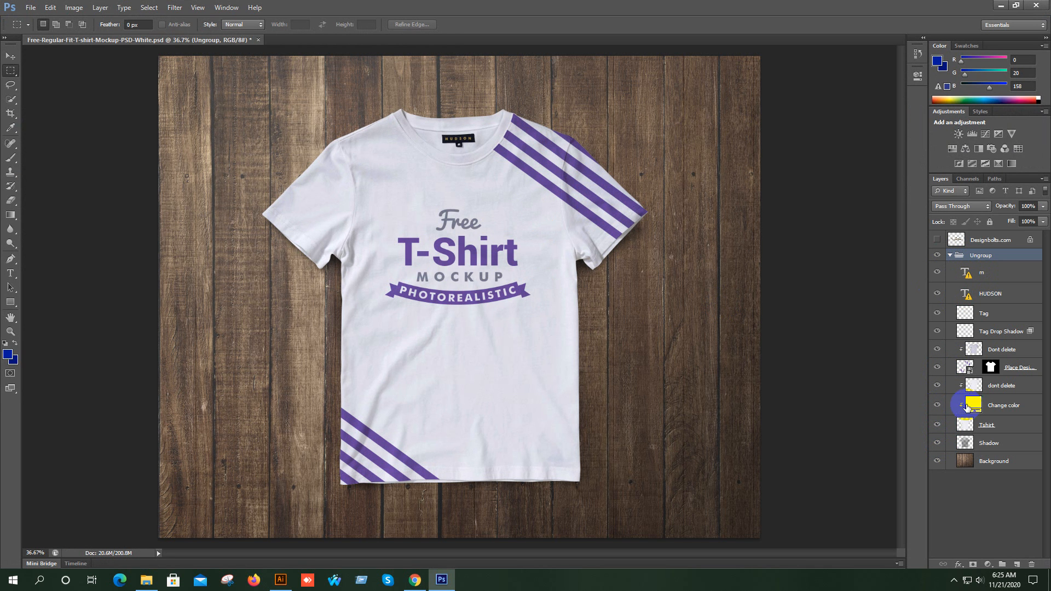
double_click(974, 405)
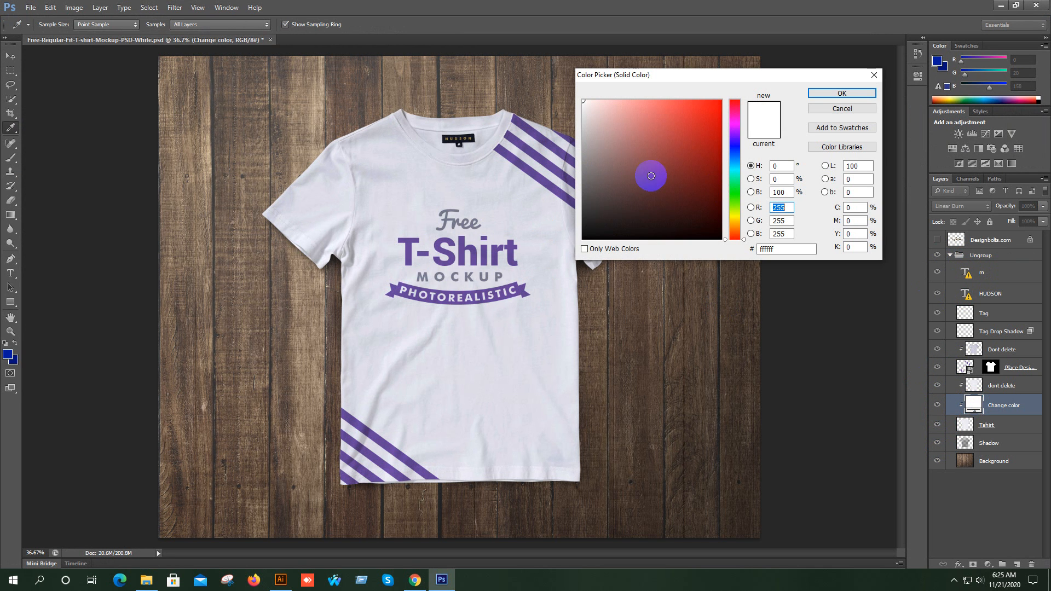
drag(652, 172, 554, 277)
click(841, 93)
key(m)
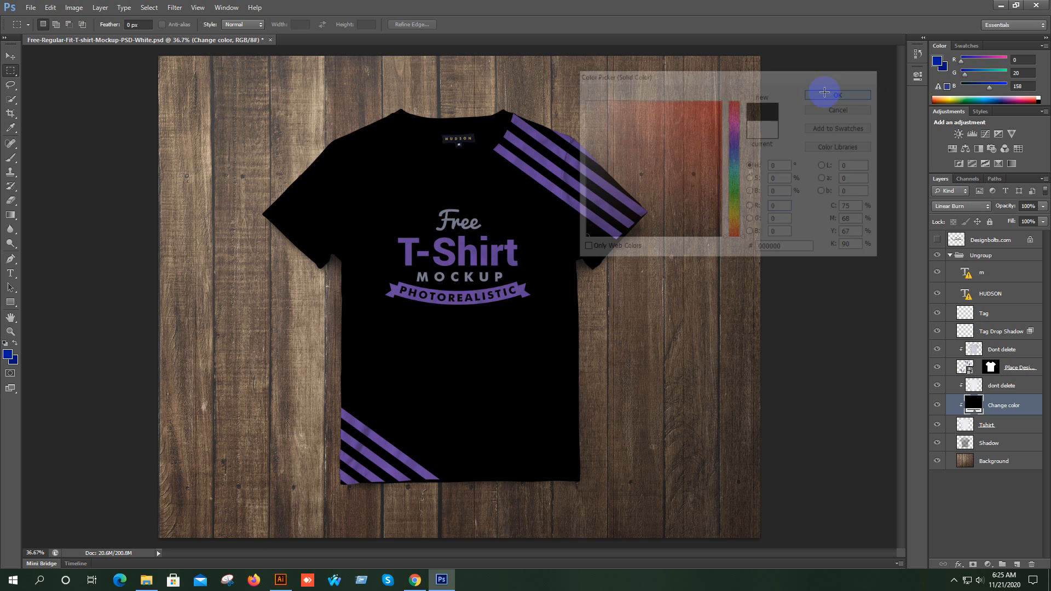
- Toggle the visibility of the tag, tag shadow and upper shading layers to examine what each one affects on the shirt
scroll(628, 213, up, 2)
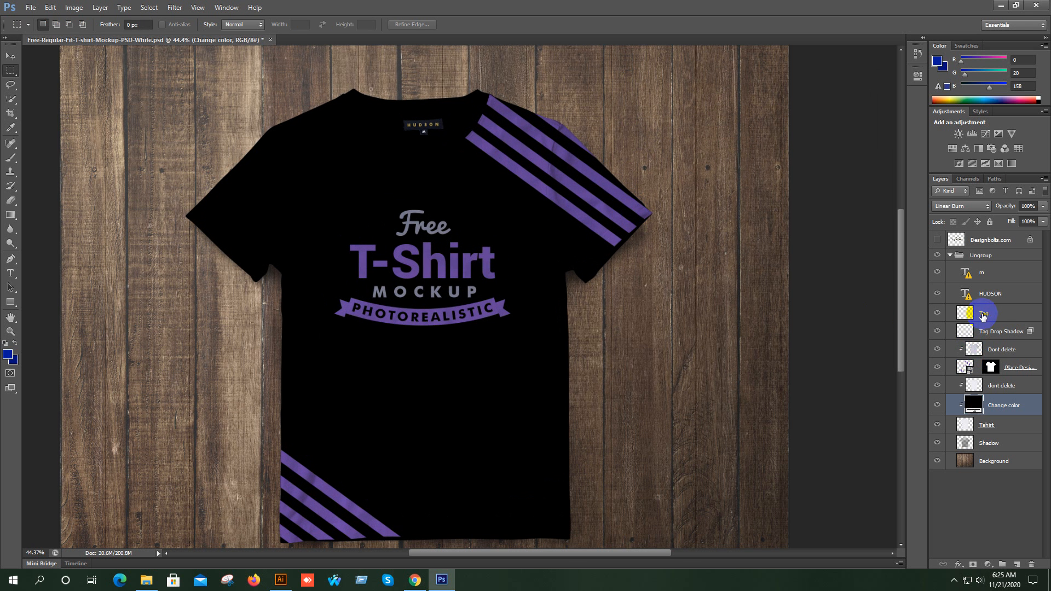
click(1002, 332)
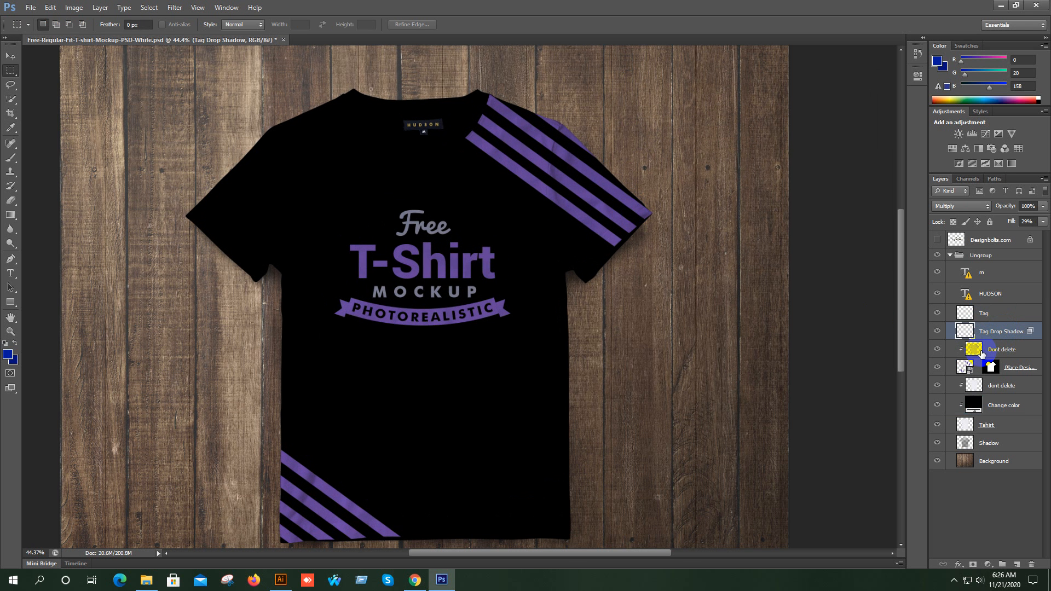
click(938, 350)
click(938, 349)
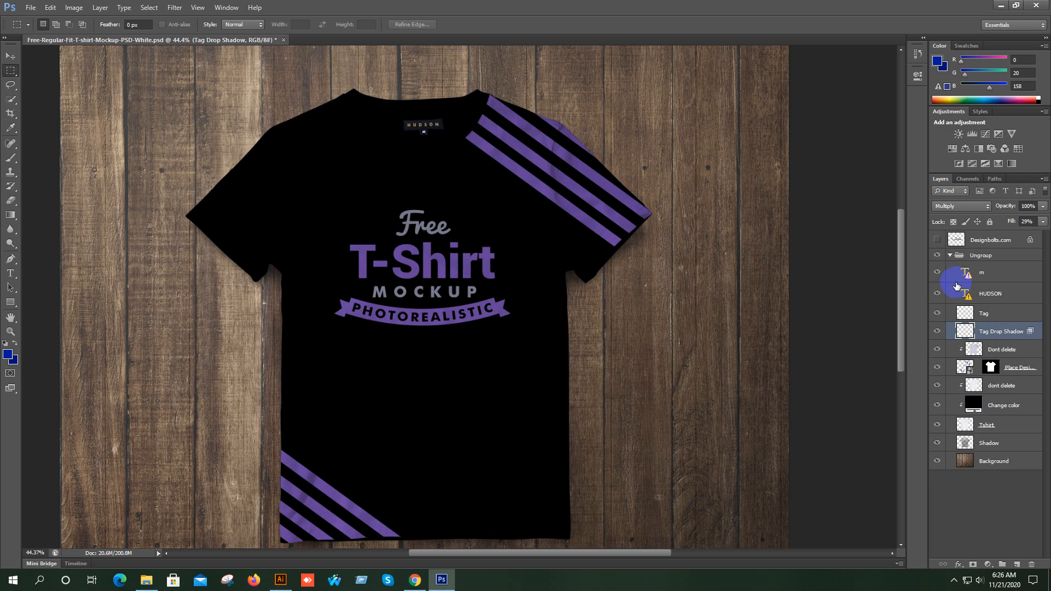
click(938, 313)
click(938, 331)
click(938, 331)
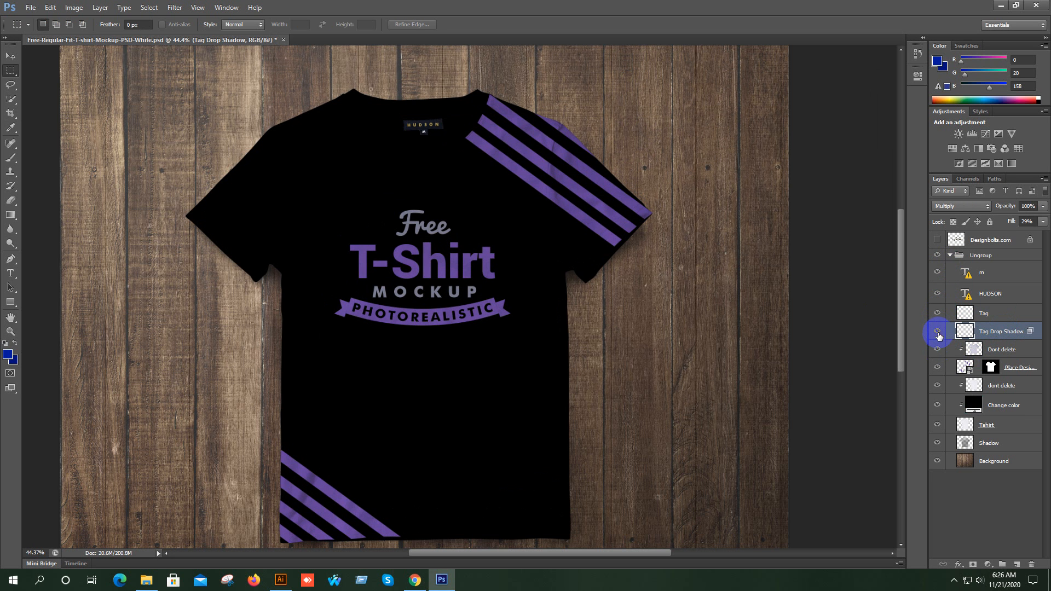
- Check the design layer on the shirt and open the Place Design smart object's contents for editing
click(937, 386)
click(938, 367)
click(938, 367)
double_click(971, 368)
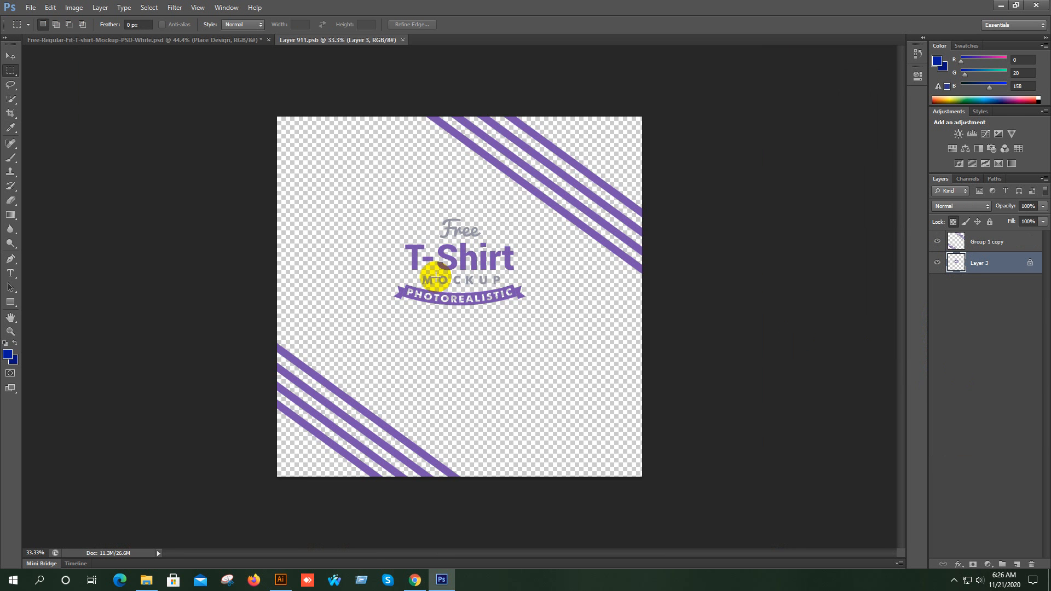
scroll(435, 276, down, 2)
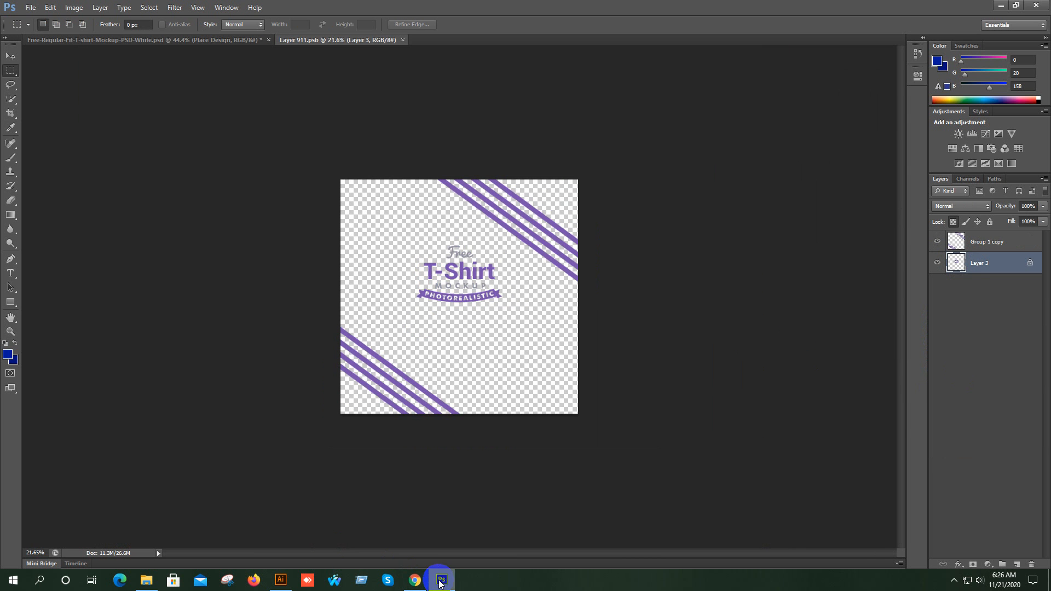
click(280, 580)
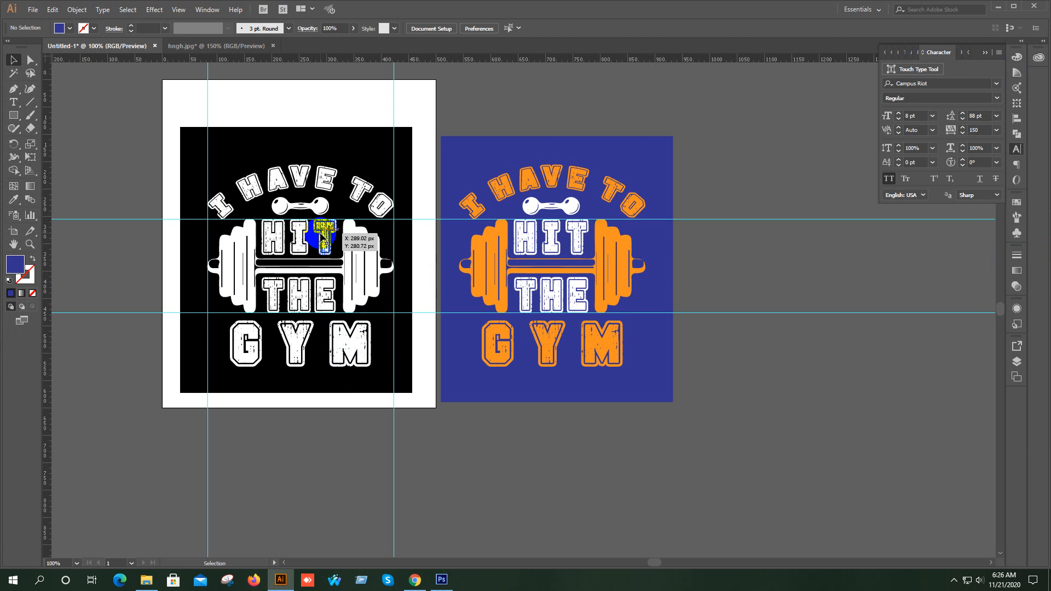
click(323, 237)
drag(324, 238, 496, 312)
scroll(494, 309, up, 3)
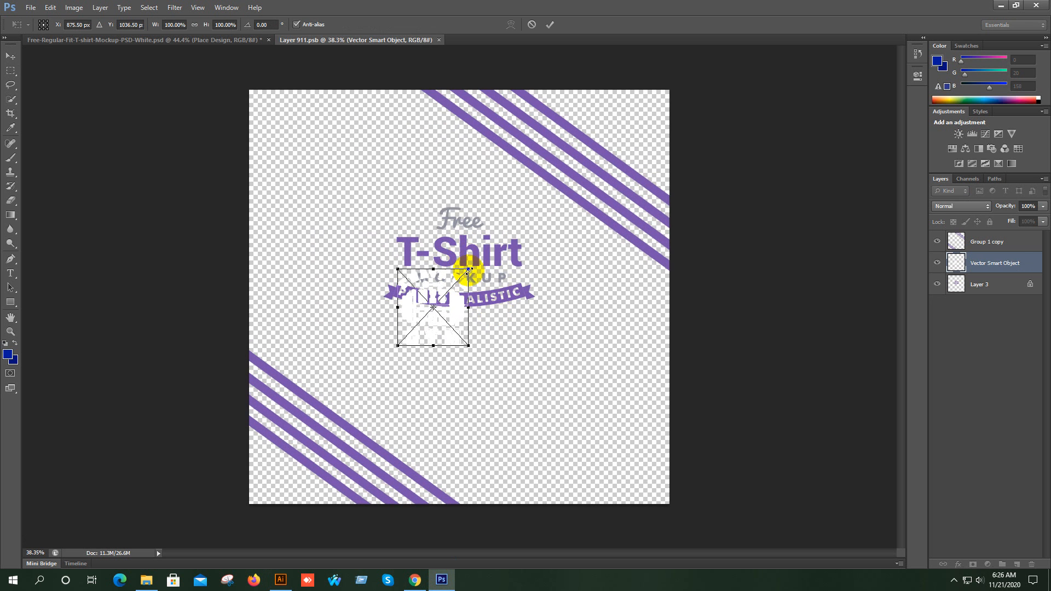
drag(470, 267, 657, 108)
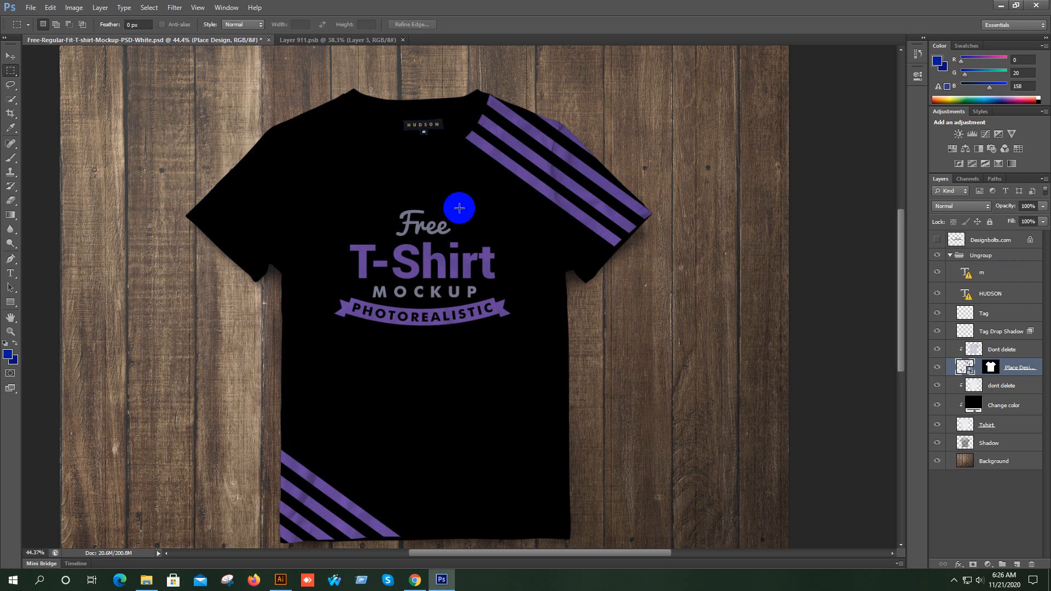
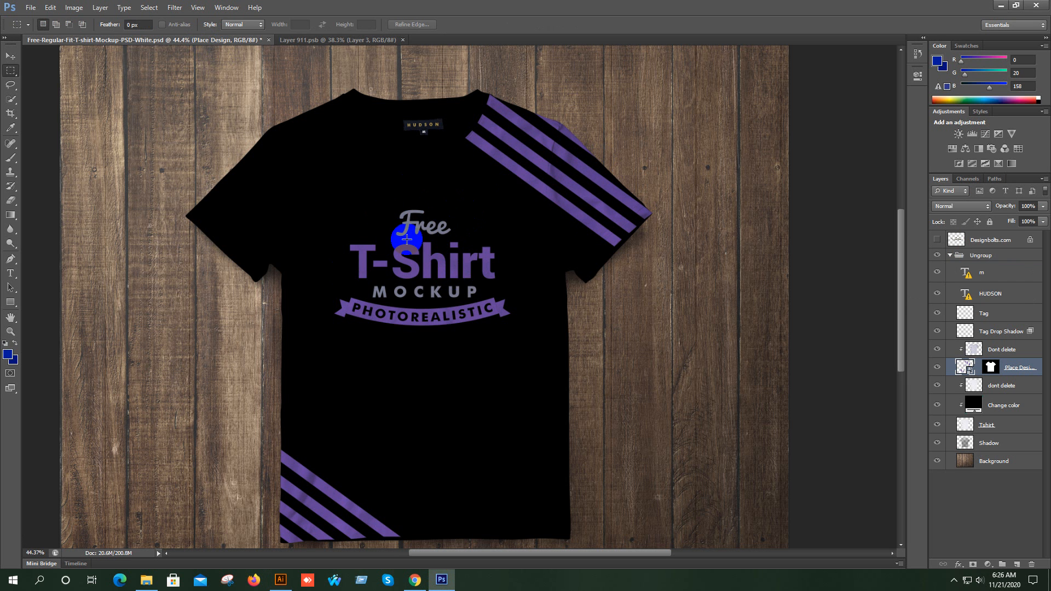
- Place the white gym artwork from Illustrator into Layer 911.psb as a smart object above the Group 1 copy layer
click(322, 43)
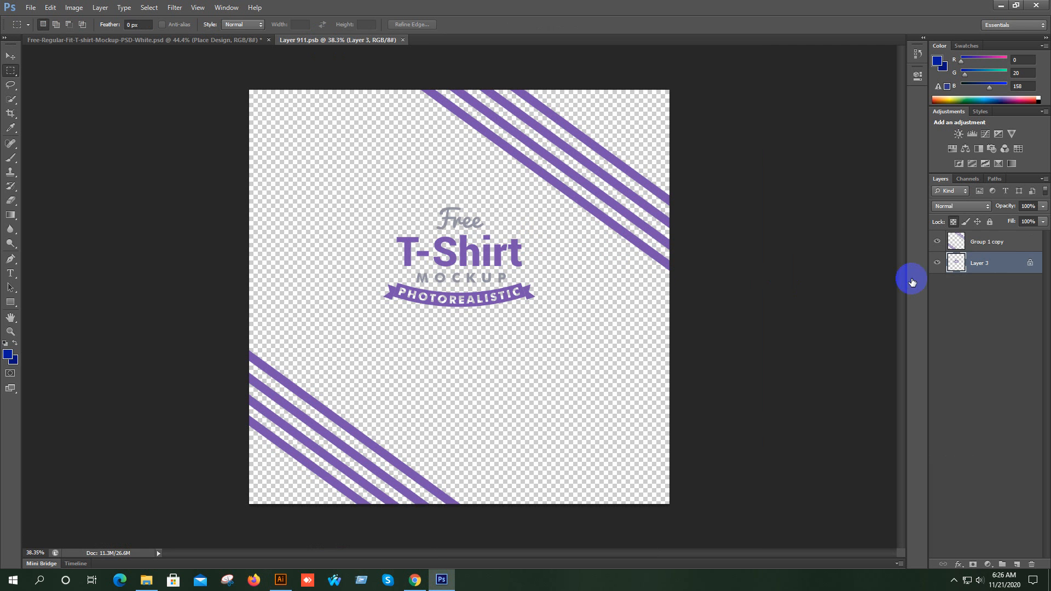
click(992, 246)
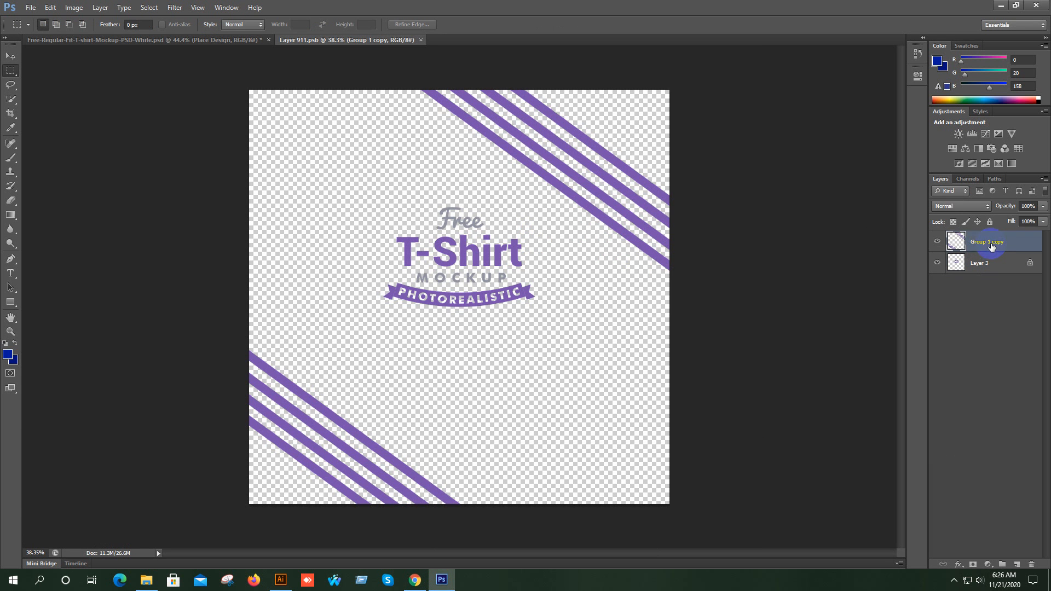
click(938, 241)
click(938, 242)
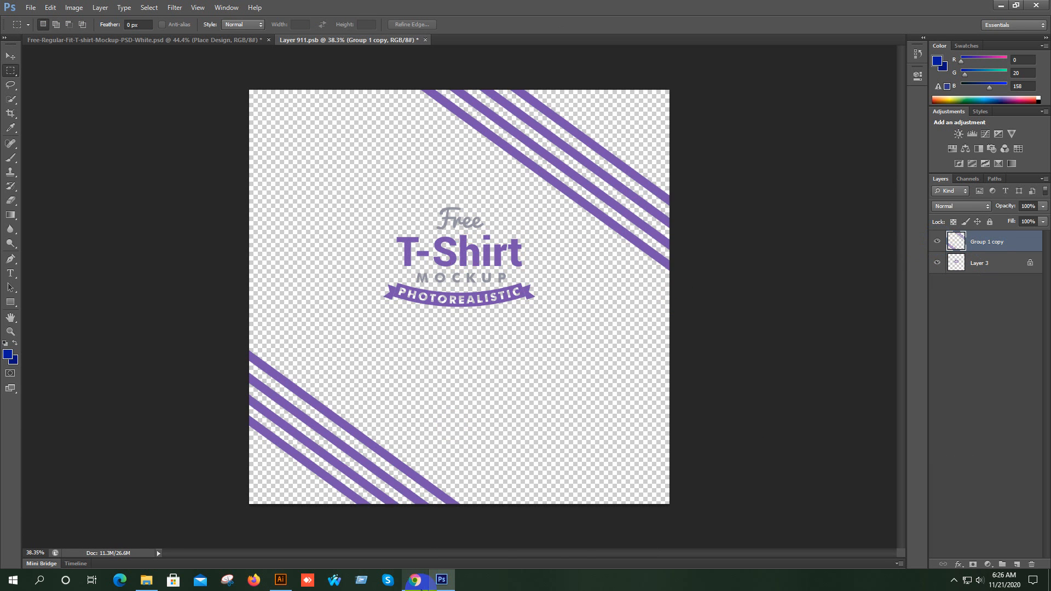
click(280, 580)
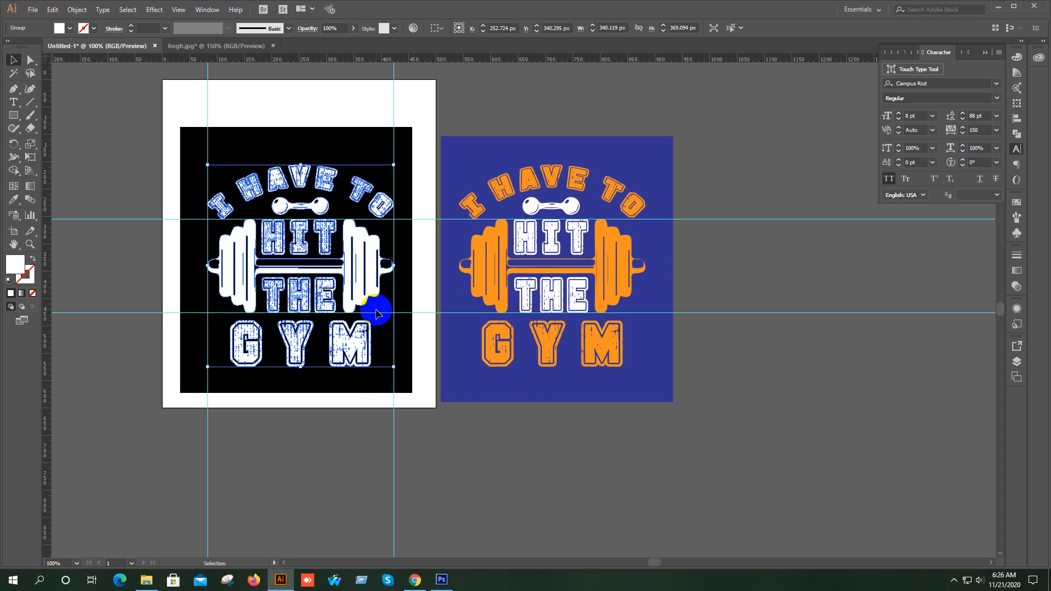
drag(376, 313, 484, 287)
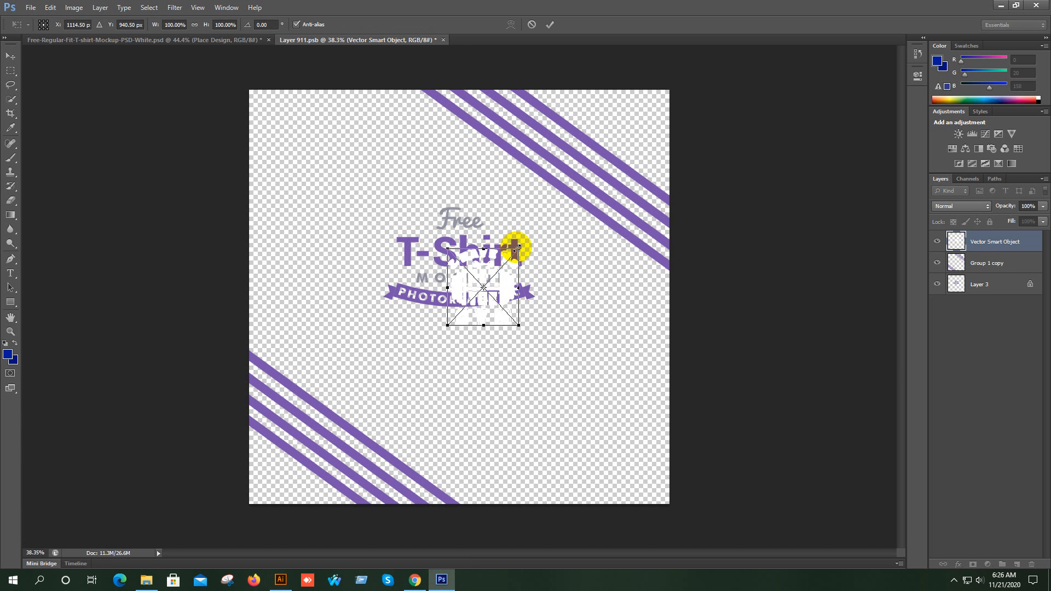
- Scale the placed gym artwork to about 190%, center it horizontally over the sample T-Shirt lettering and commit the placement
drag(515, 249, 544, 211)
drag(521, 290, 497, 271)
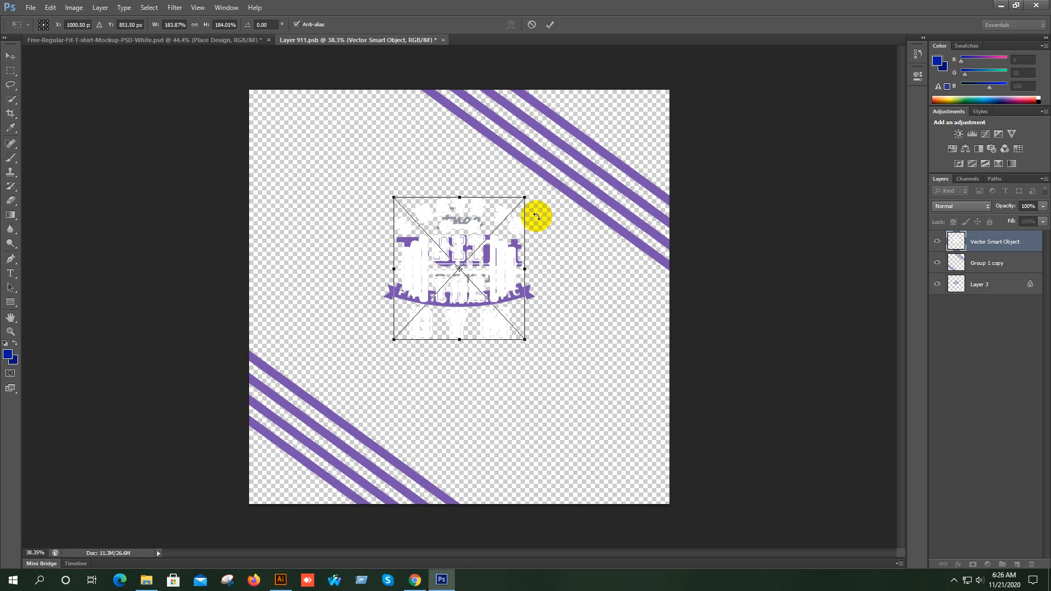
drag(524, 197, 527, 195)
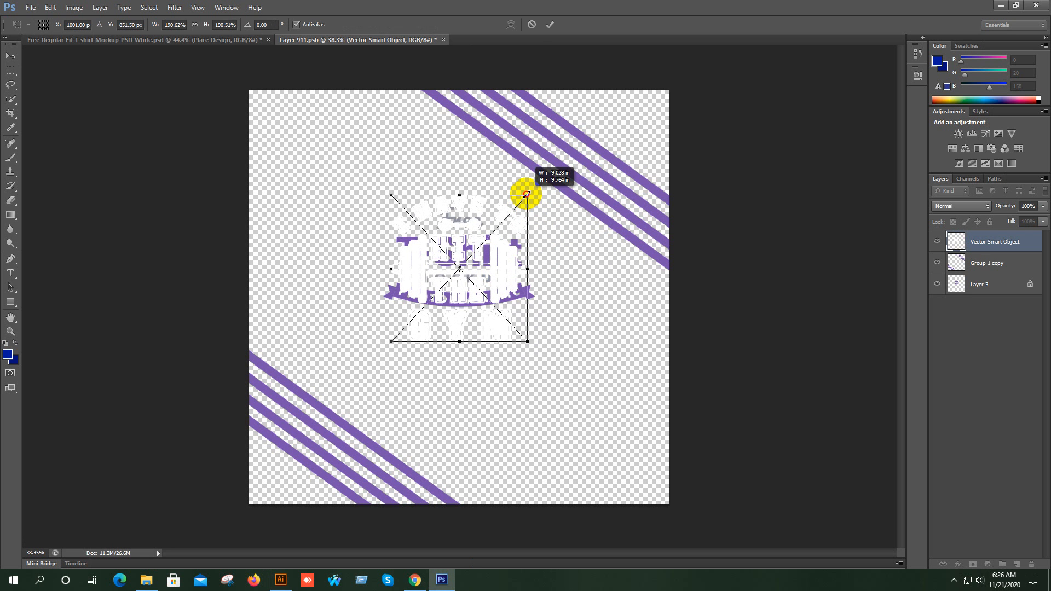
click(549, 26)
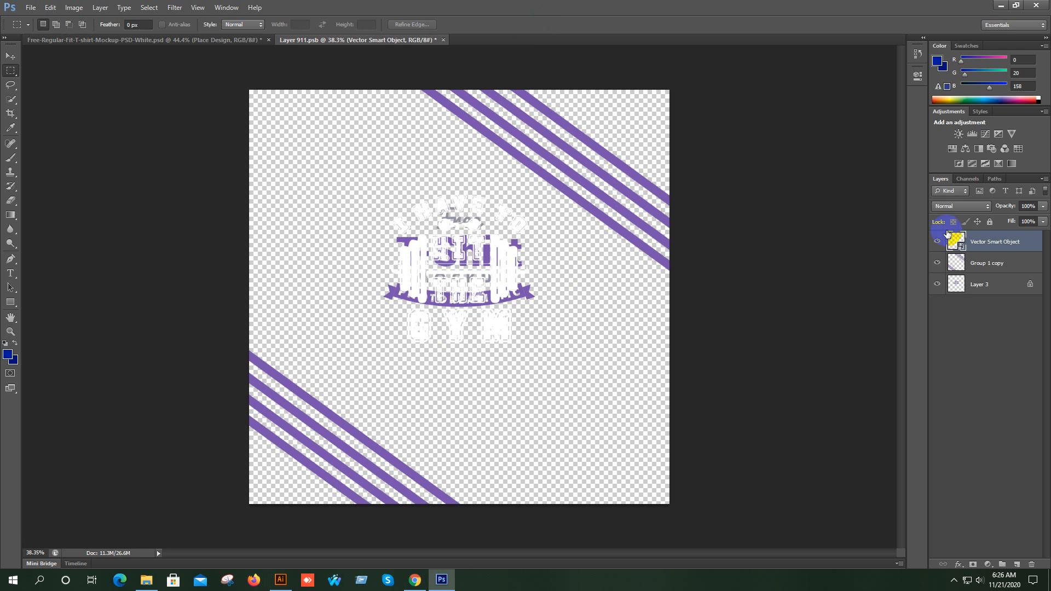
- Hide the Group 1 copy and Layer 3 layers, save the smart object and return to the T-shirt mockup document
click(940, 262)
click(938, 284)
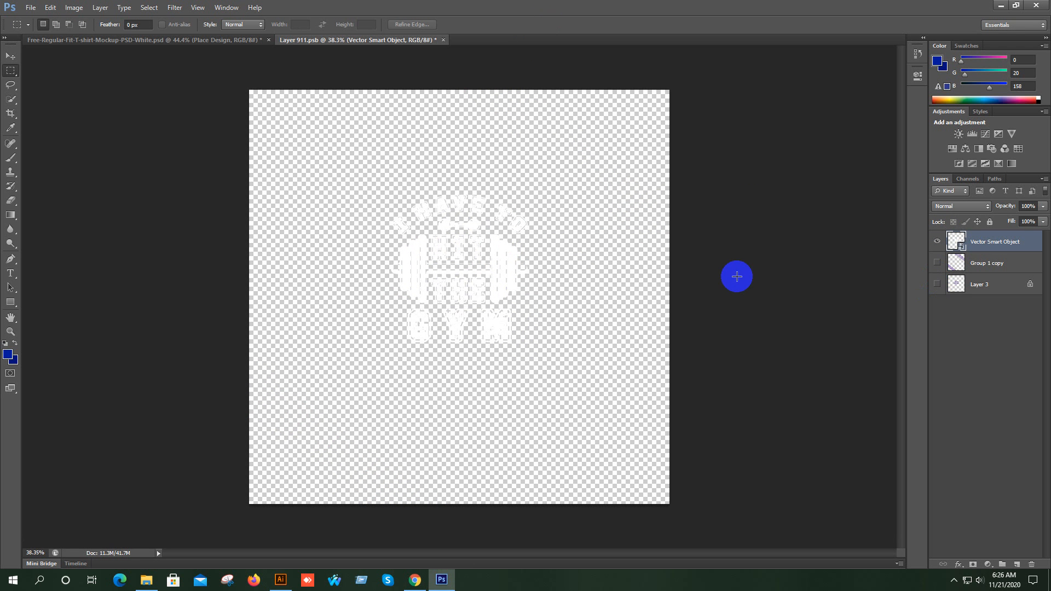
click(199, 40)
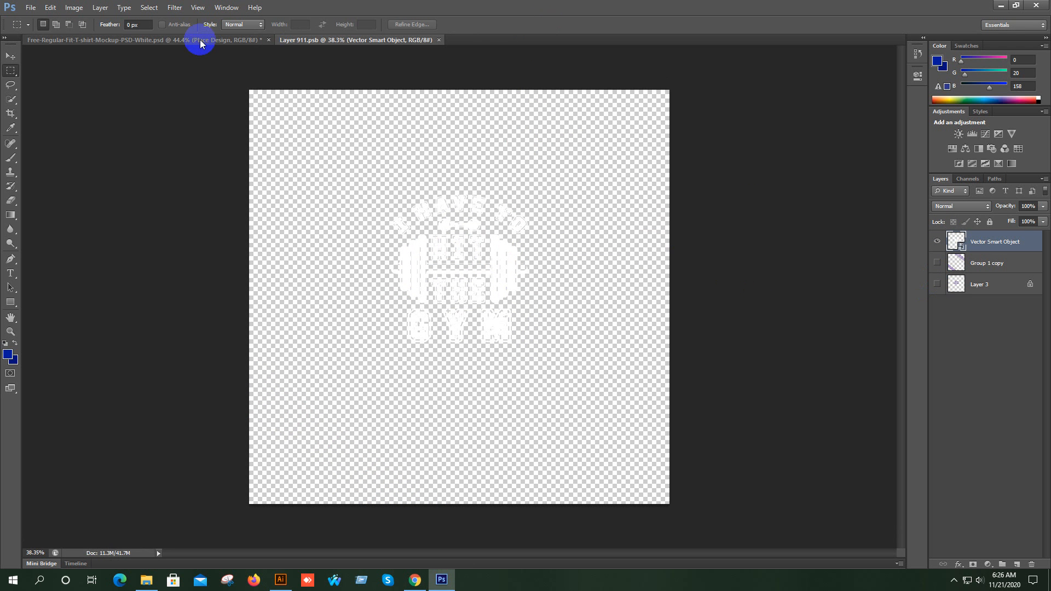
- Inspect the gym artwork on the black T-shirt up close and as a whole, and close the Layer 911.psb document
scroll(400, 199, up, 2)
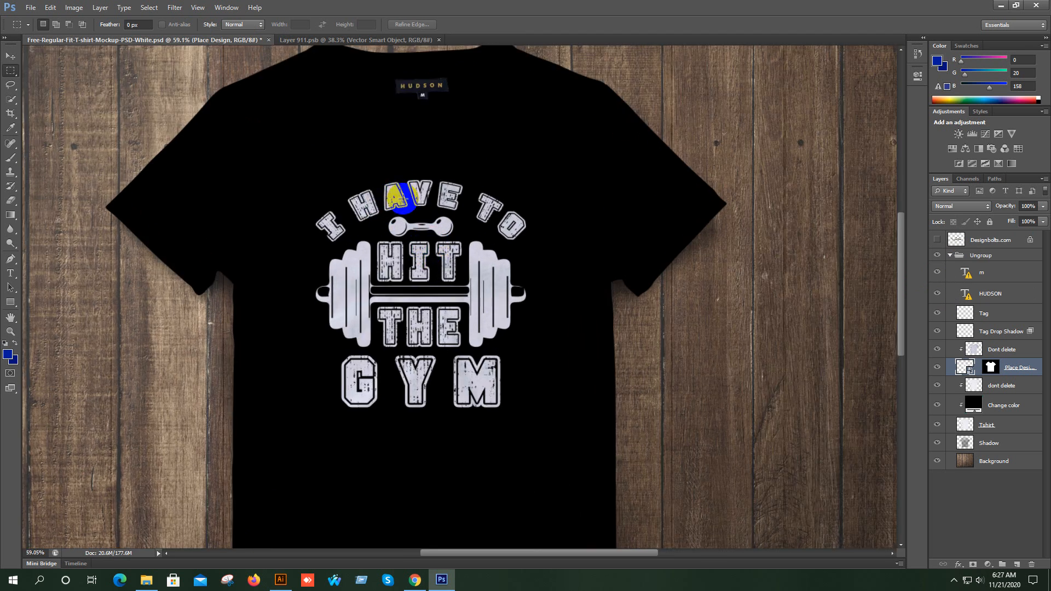
scroll(427, 193, down, 3)
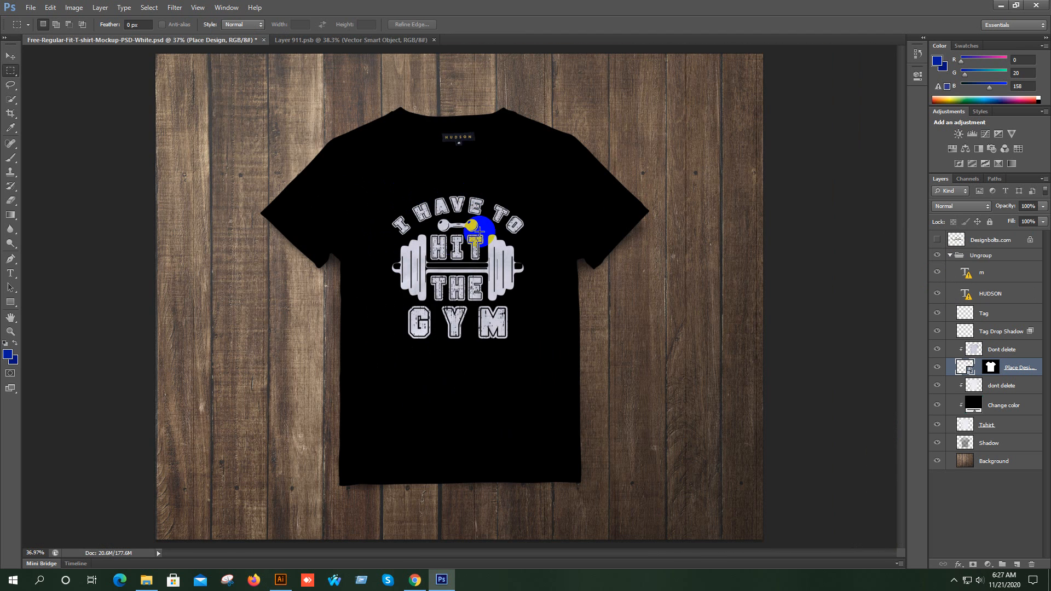
scroll(467, 237, up, 2)
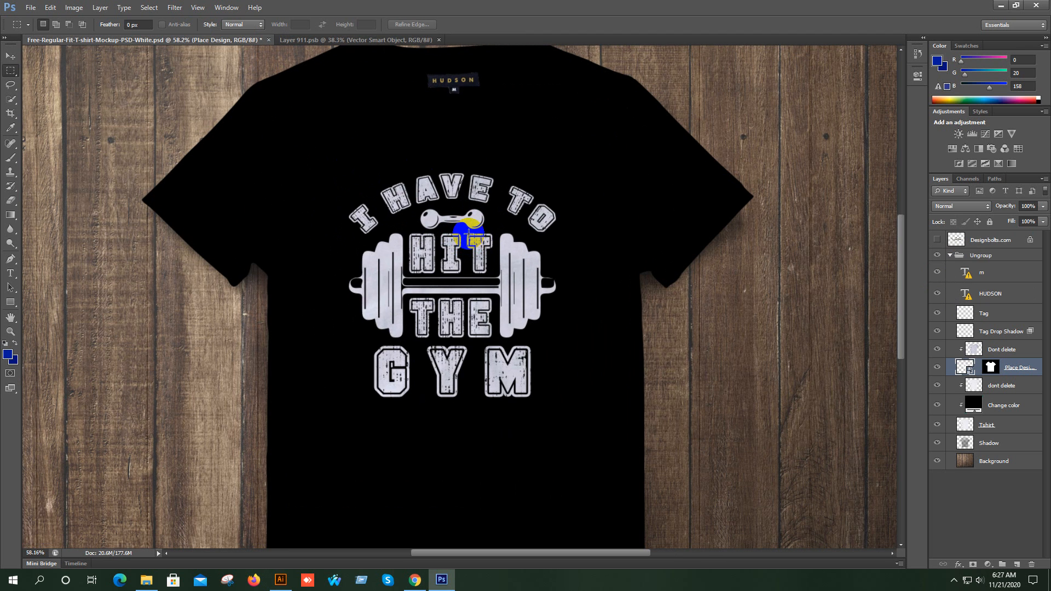
scroll(466, 234, down, 2)
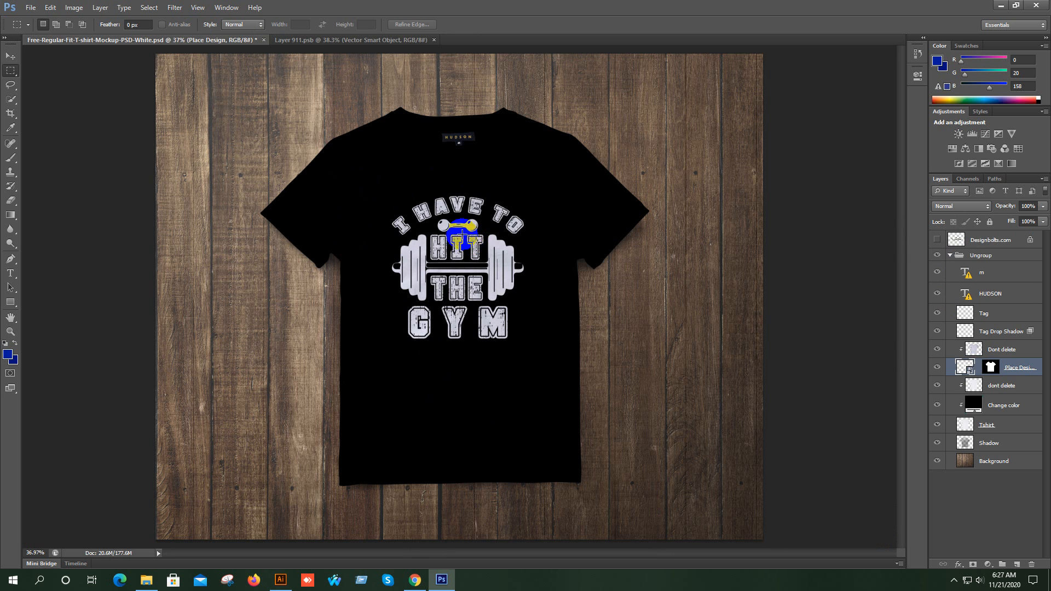
click(356, 40)
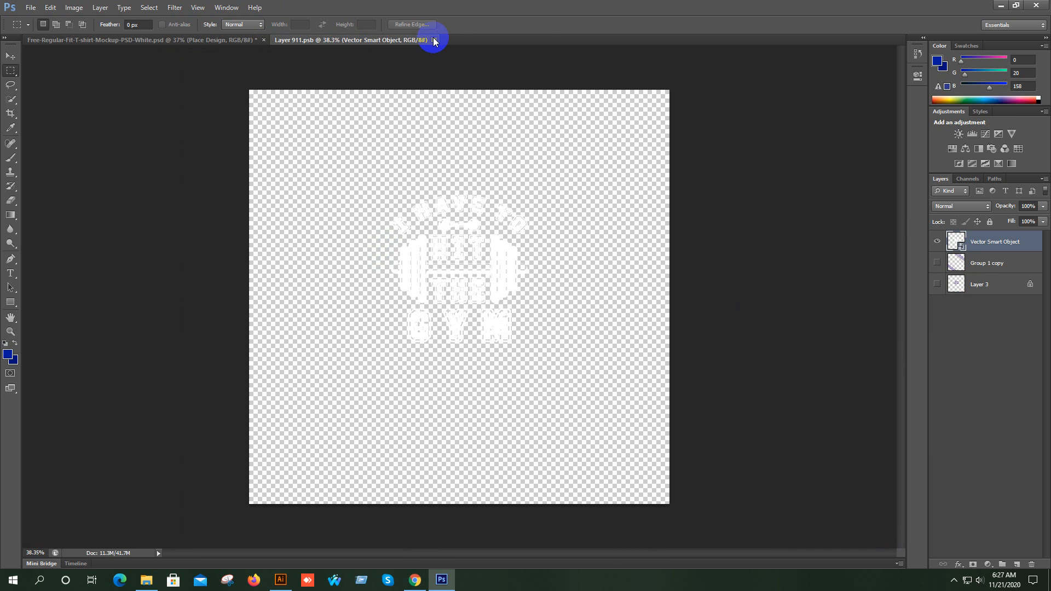
click(436, 40)
- Save the black T-shirt mockup to the Desktop as a JPEG at quality 12 Maximum, Baseline ("Standard"), and close the mockup document
click(32, 8)
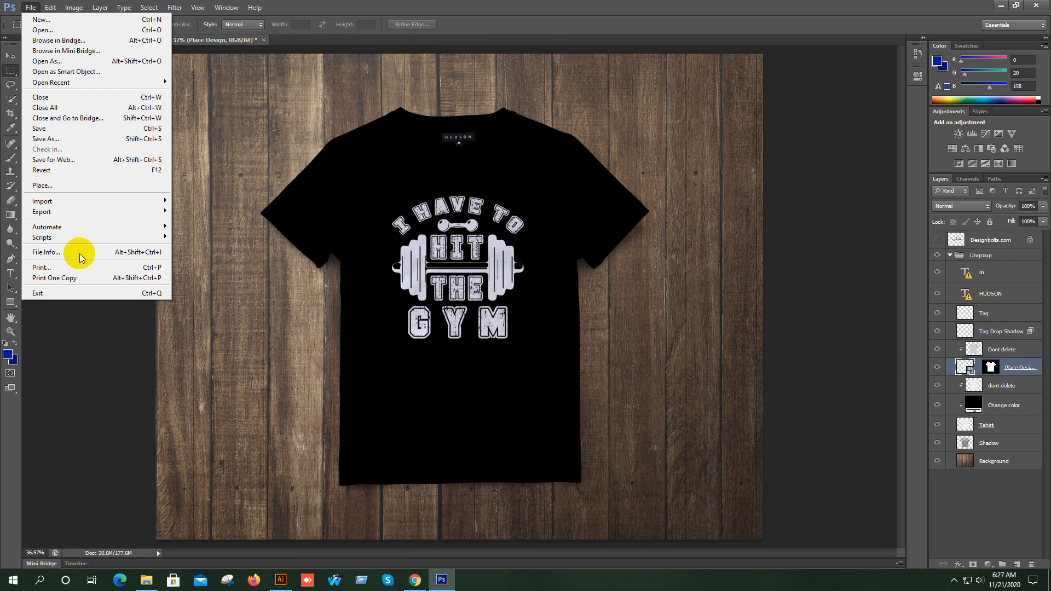
click(65, 139)
click(270, 434)
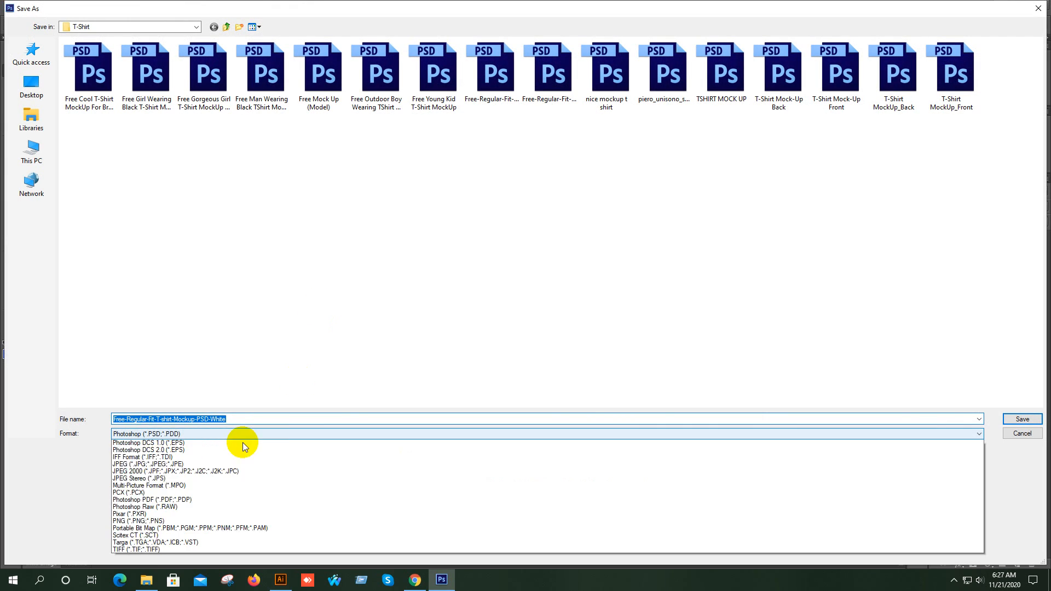
click(190, 501)
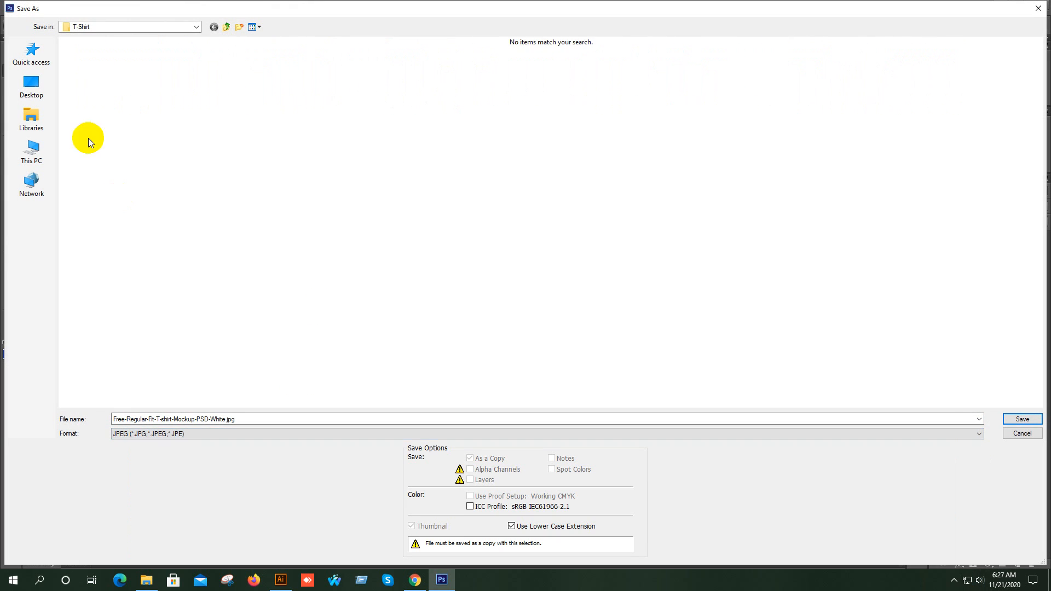
click(38, 91)
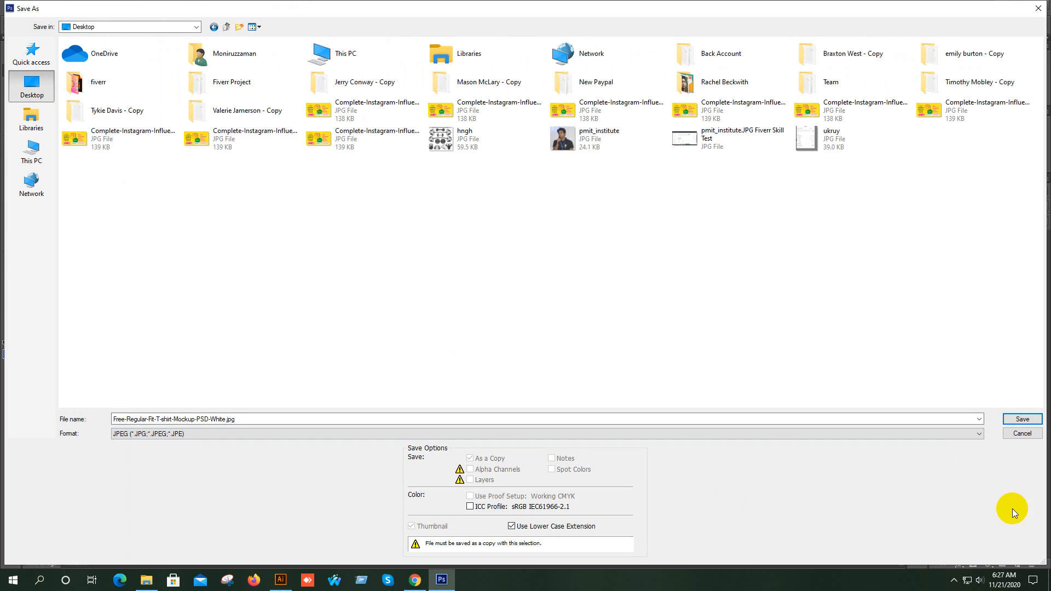
click(1016, 421)
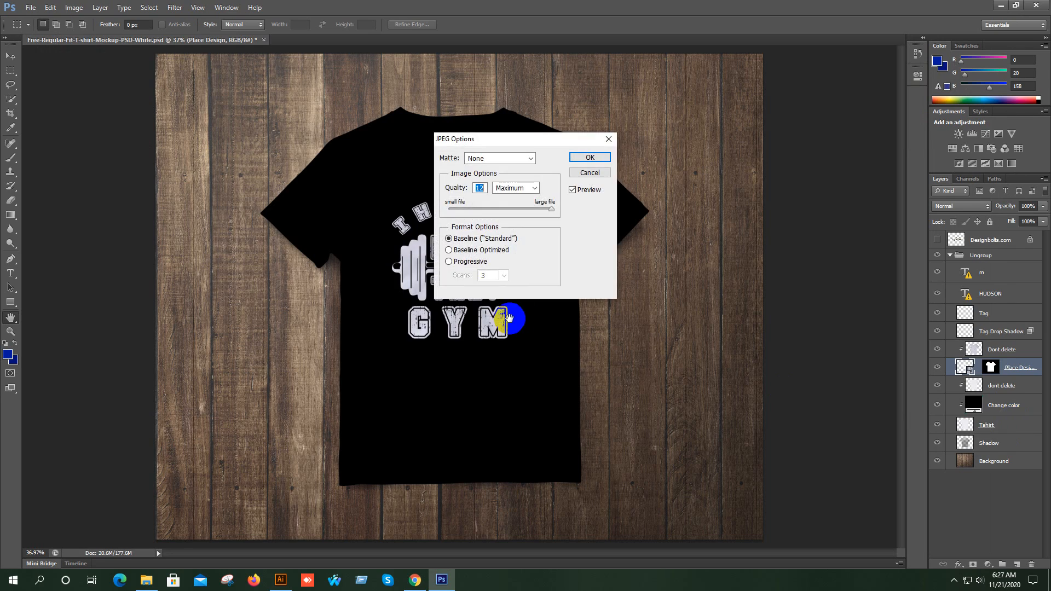
click(590, 158)
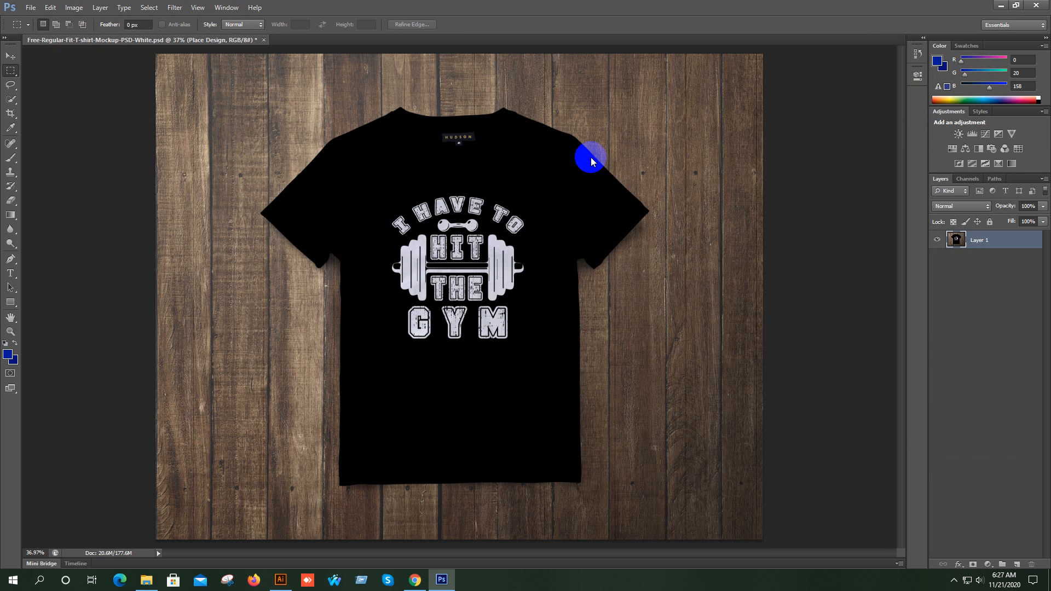
click(266, 42)
click(514, 218)
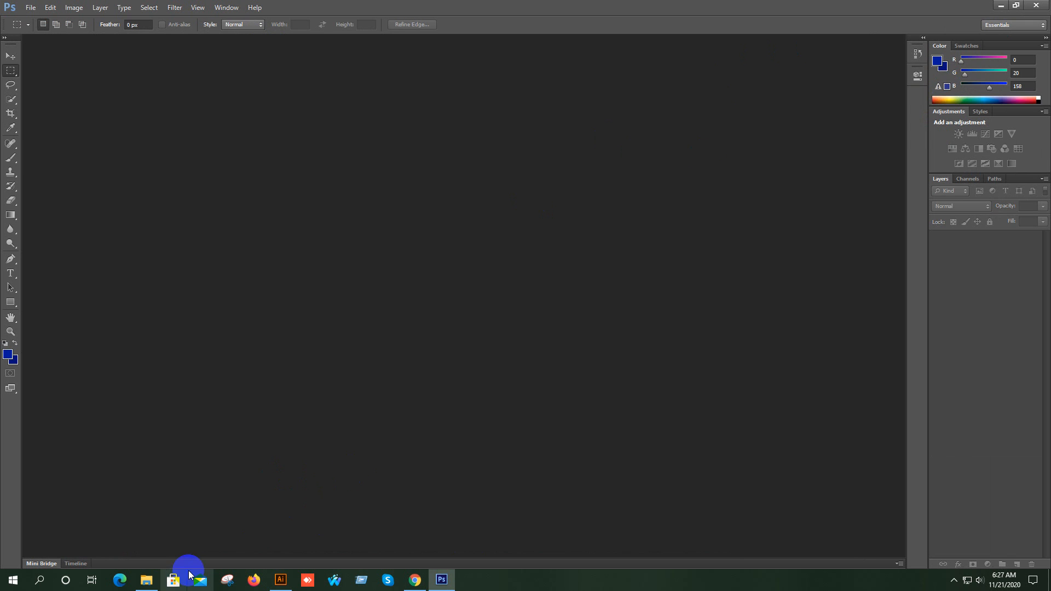
- Preview the Free-Regular-Fit-T-shirt-Mockup-PSD-Black and Free Young Kid T-Shirt MockUp files from the T-Shirt folder, closing each one
click(146, 580)
double_click(543, 136)
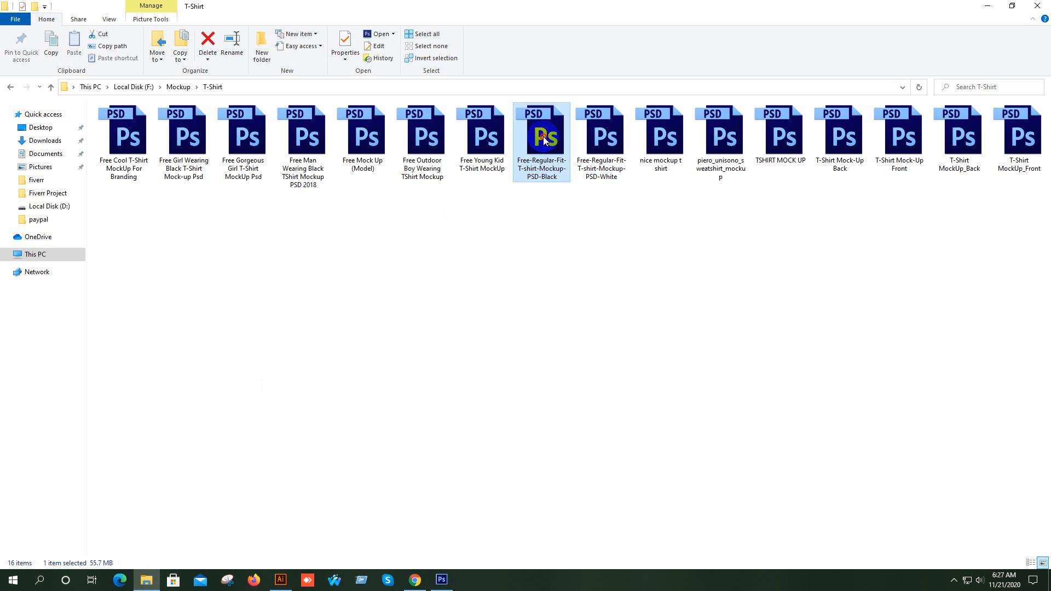
click(534, 223)
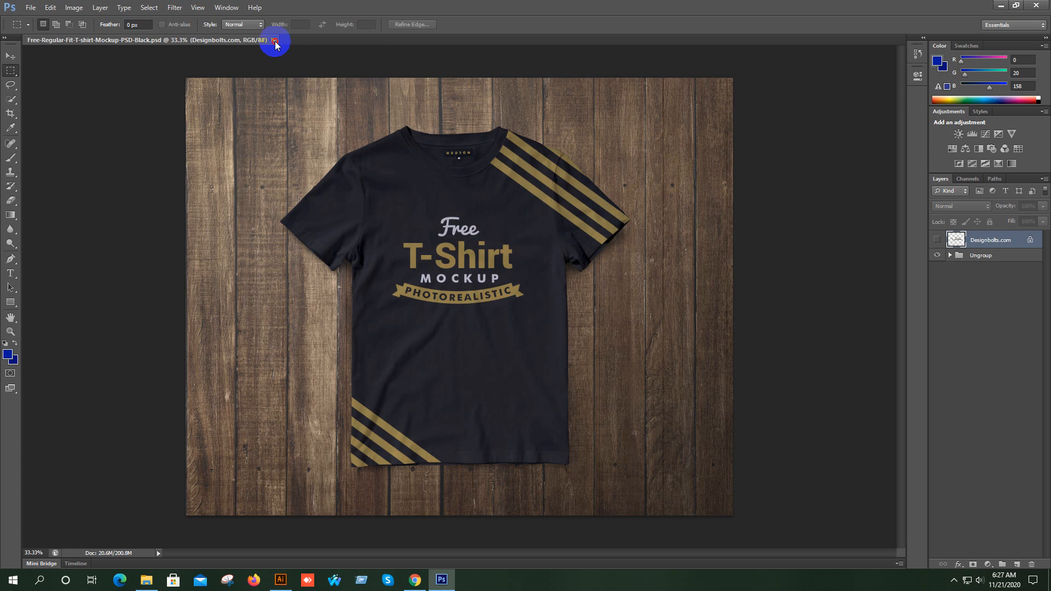
click(274, 41)
click(147, 580)
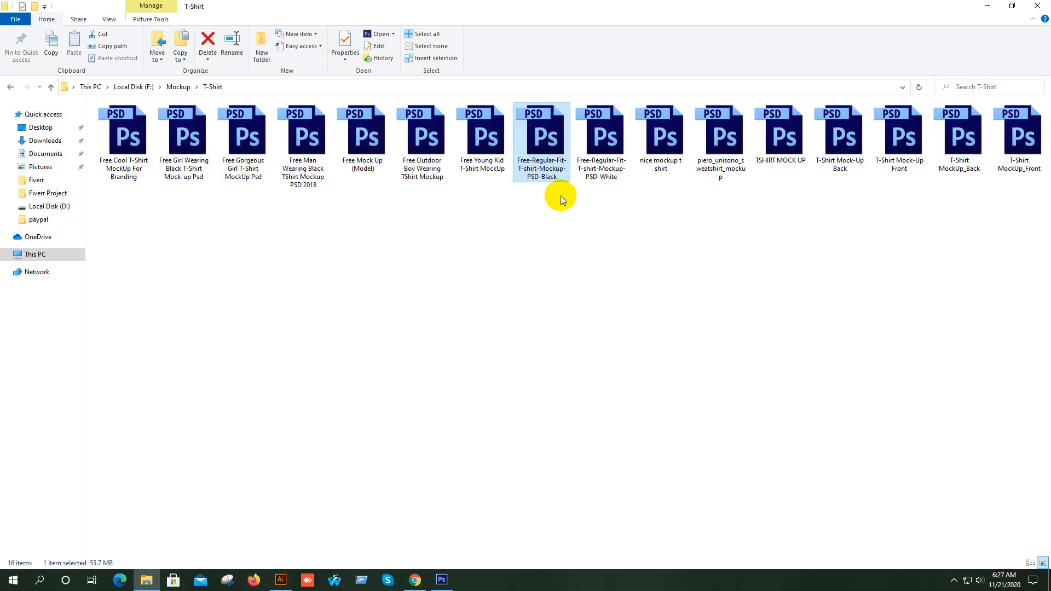
click(603, 141)
double_click(478, 140)
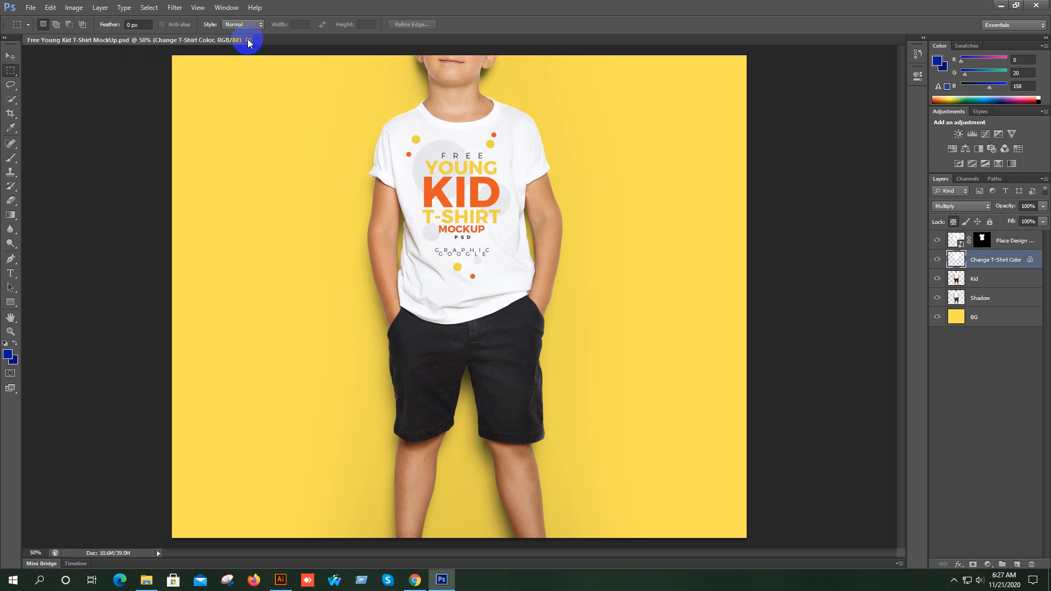
click(248, 40)
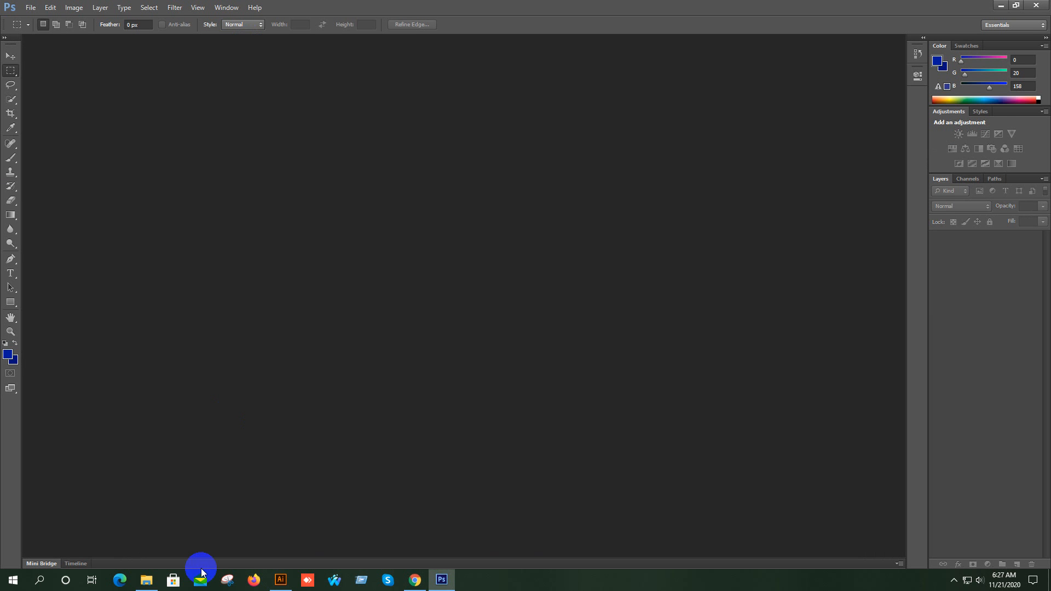
- Open the nice mockup t shirt file from the T-Shirt folder and set its Change Color fill layer to blue 122fe1
click(147, 580)
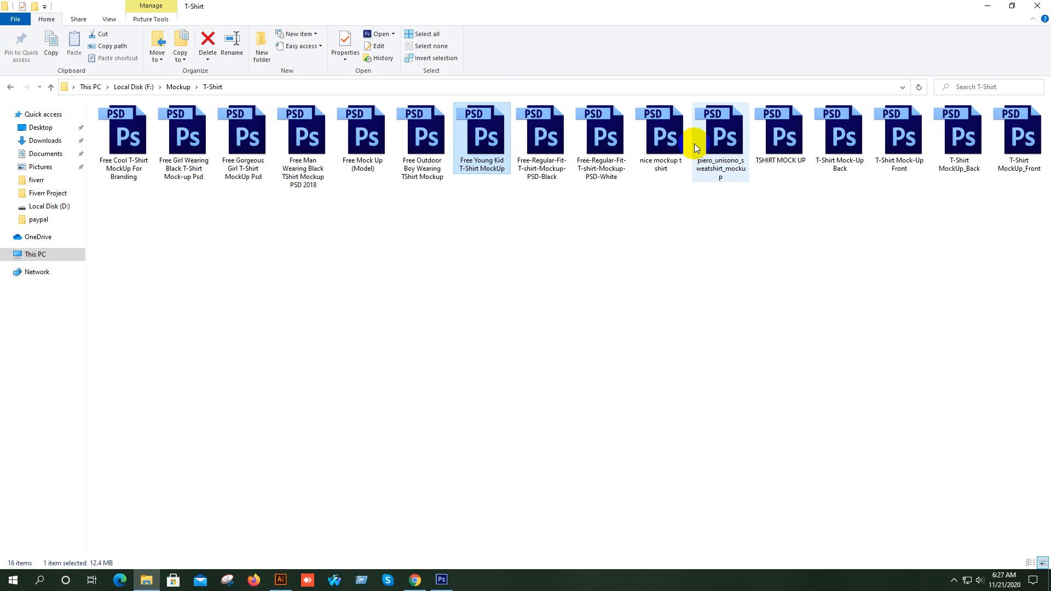
double_click(671, 134)
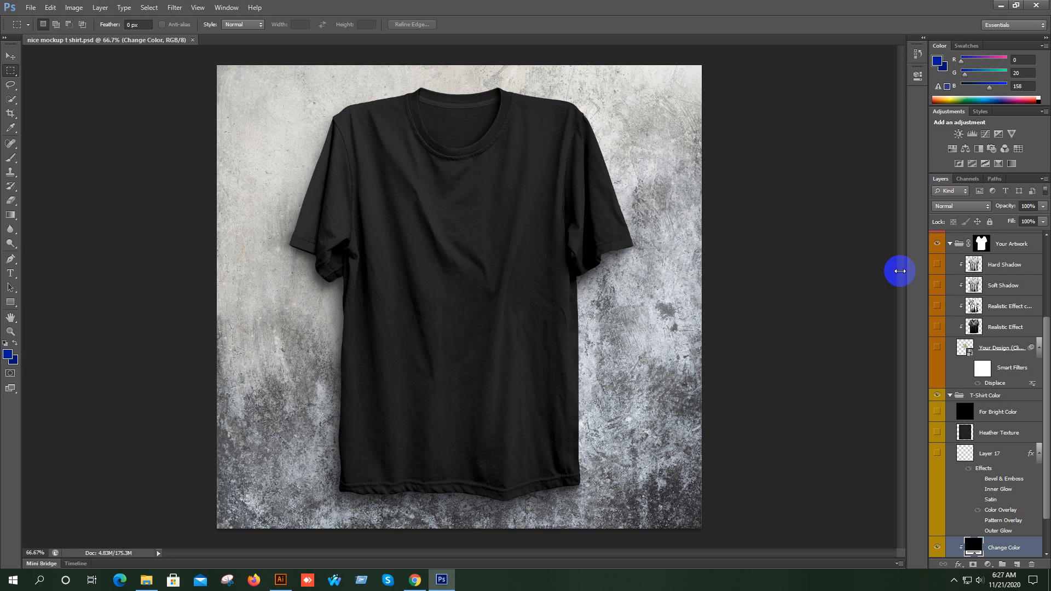
scroll(997, 338, down, 2)
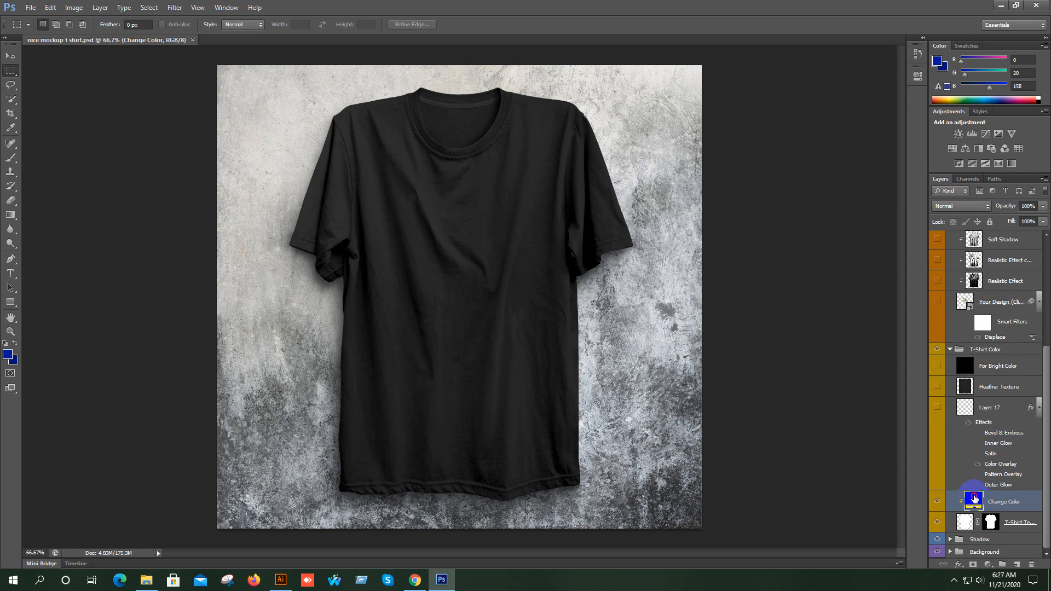
double_click(974, 499)
drag(735, 147, 739, 154)
click(716, 144)
click(739, 158)
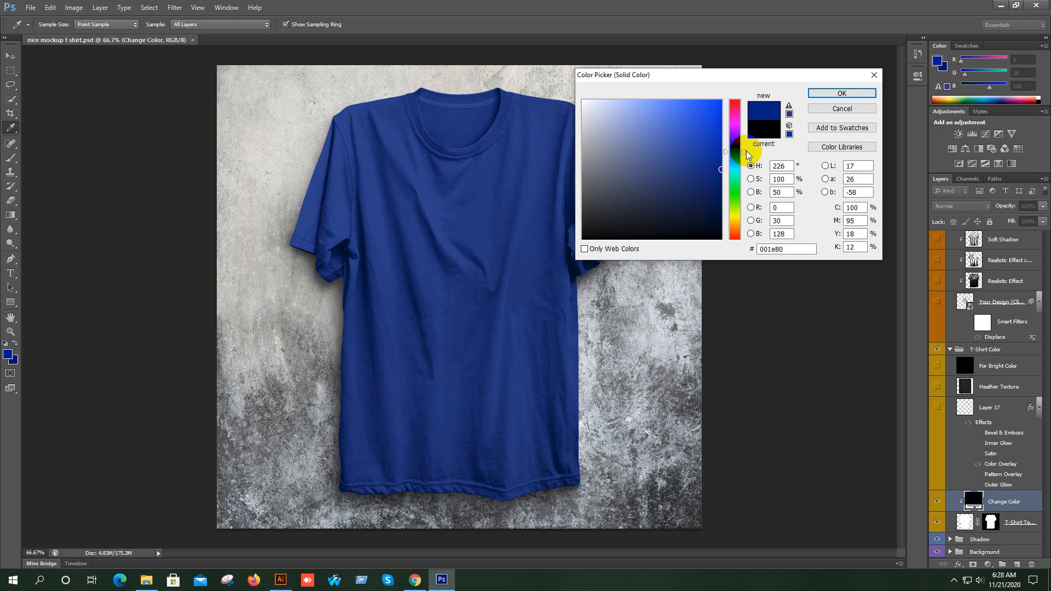
drag(745, 153, 749, 153)
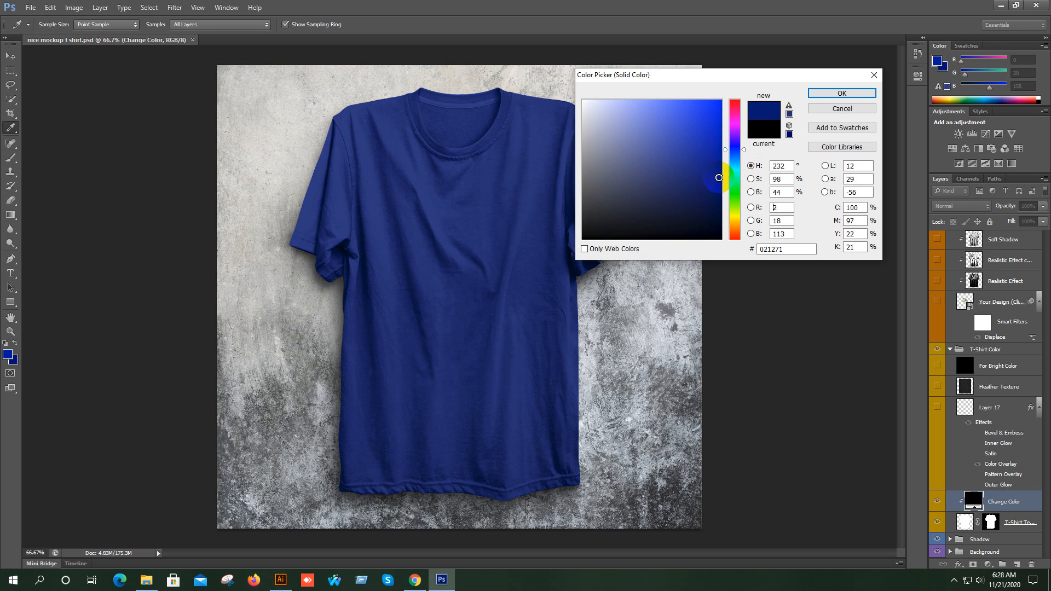
mouse_move(720, 169)
mouse_down()
mouse_move(703, 122)
mouse_move(717, 121)
mouse_up()
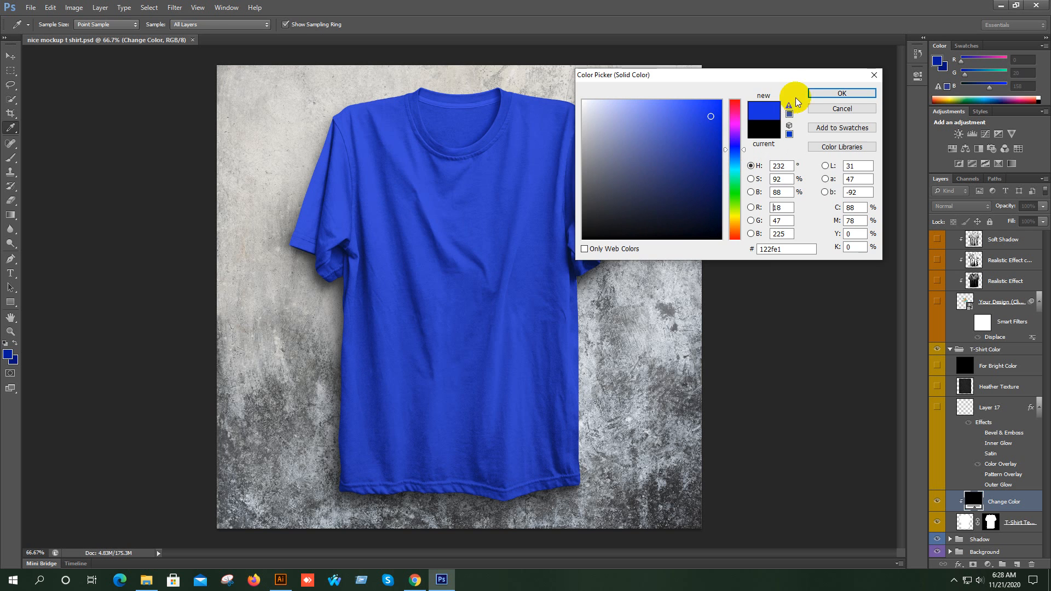
click(813, 93)
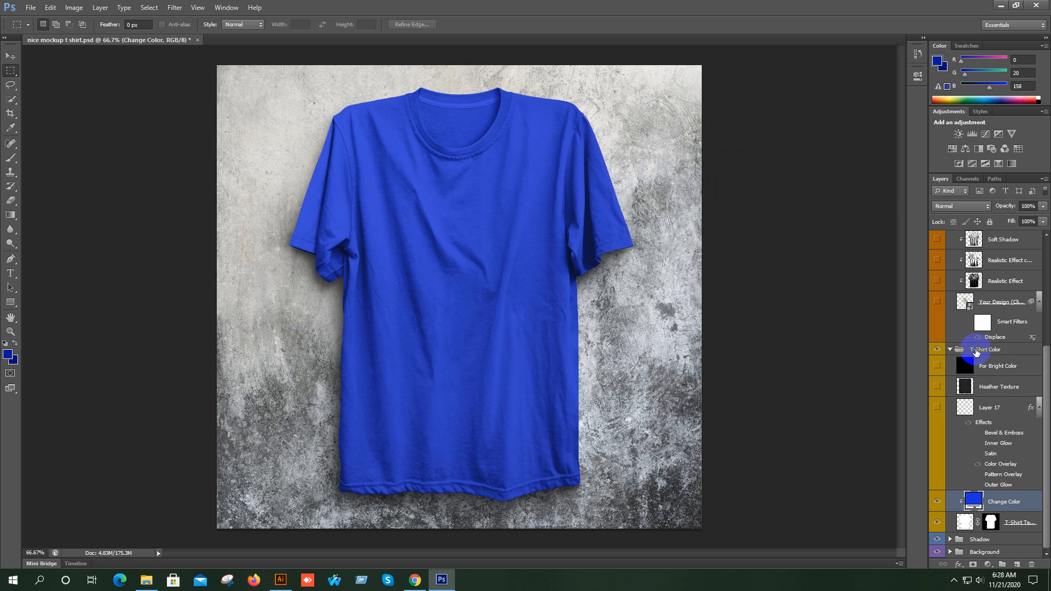
- Compare the blue T-shirt with and without the Super Light Shadow group in T-Shirt Effect
scroll(986, 383, up, 4)
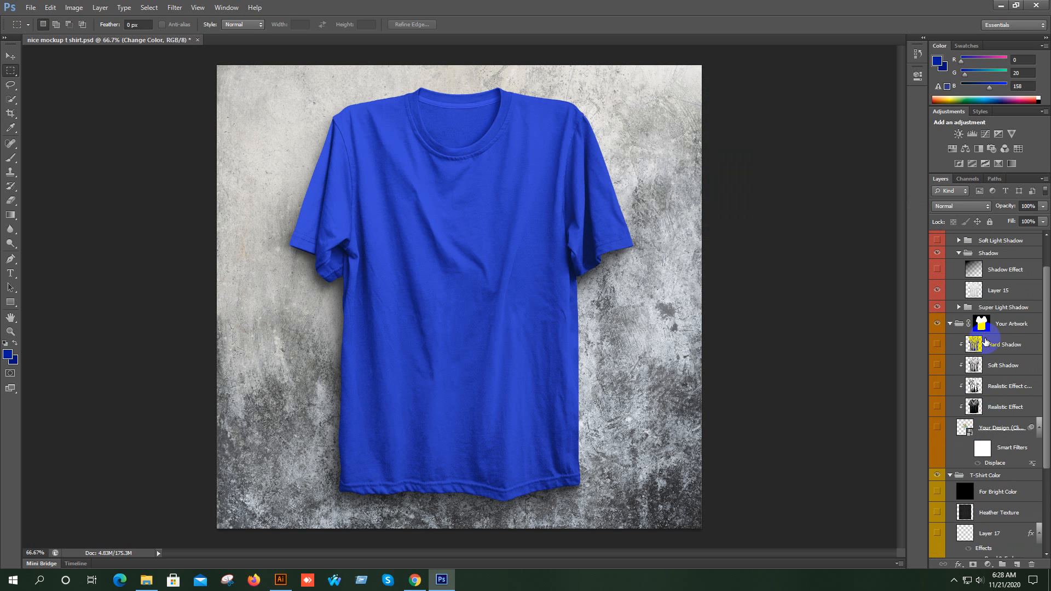
scroll(985, 342, up, 2)
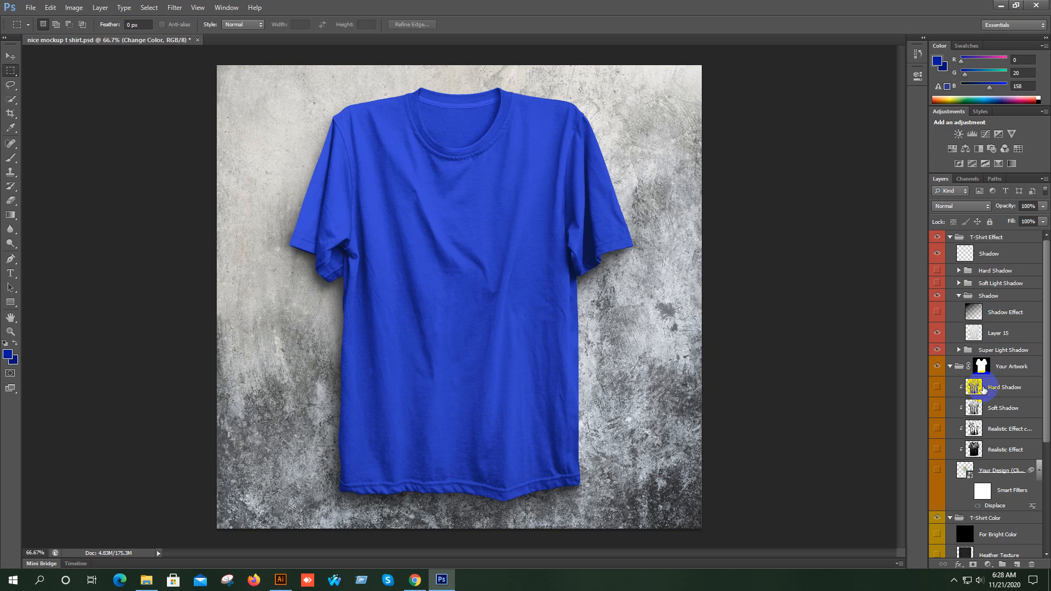
click(938, 350)
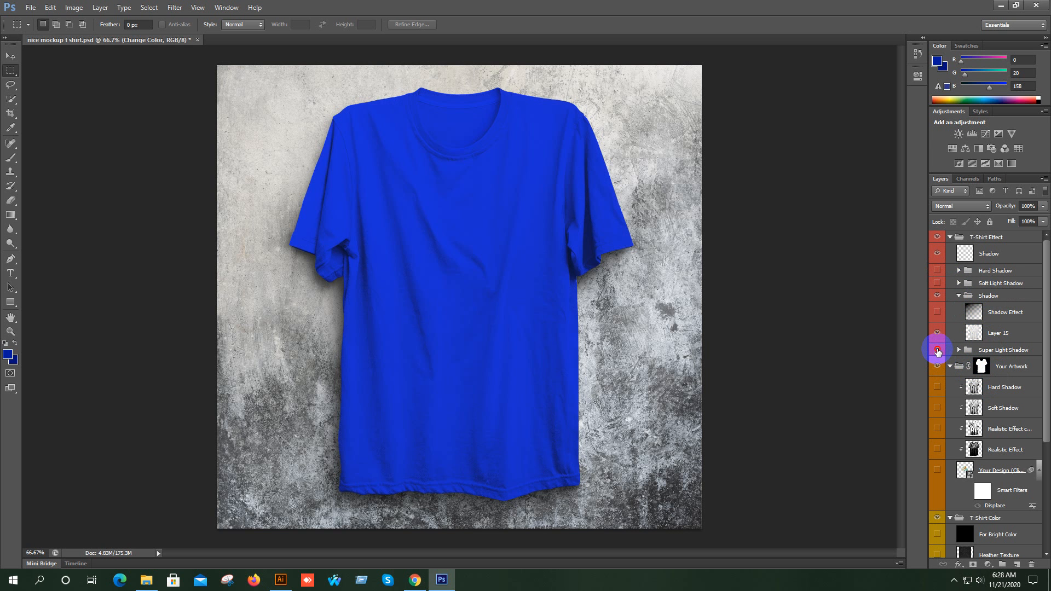
click(938, 351)
click(938, 350)
click(938, 350)
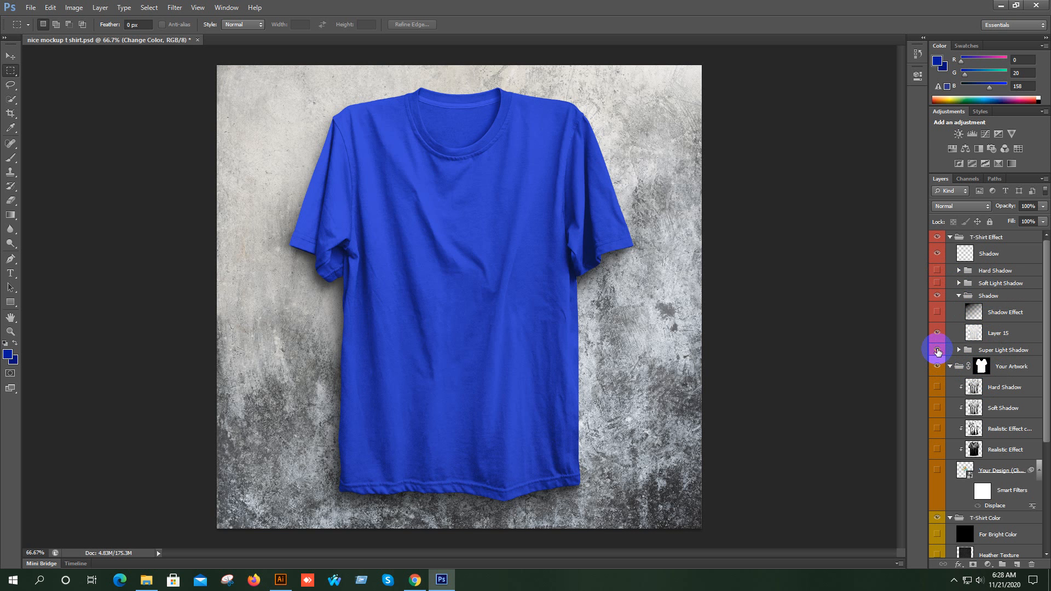
- Show the Hard Shadow and Your Design layers of the Your Artwork group and open the Your Design smart object
scroll(985, 364, down, 5)
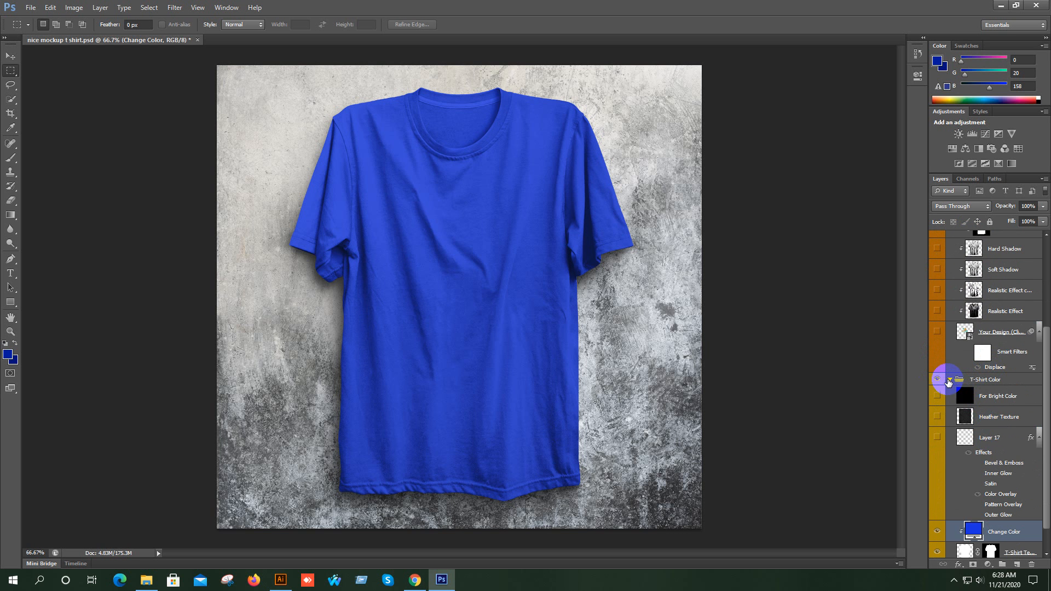
click(949, 381)
click(980, 521)
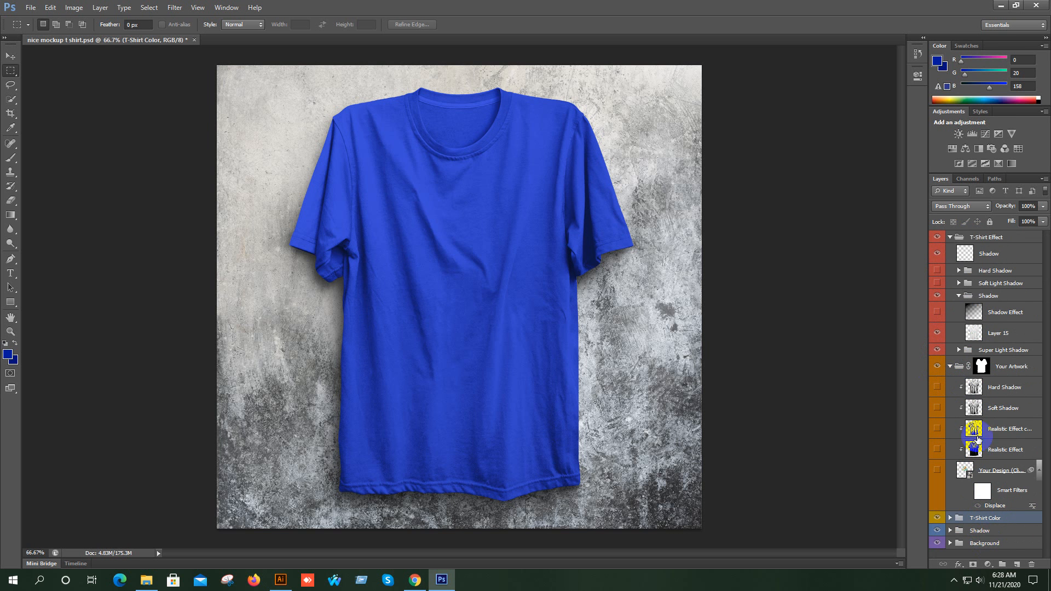
click(939, 386)
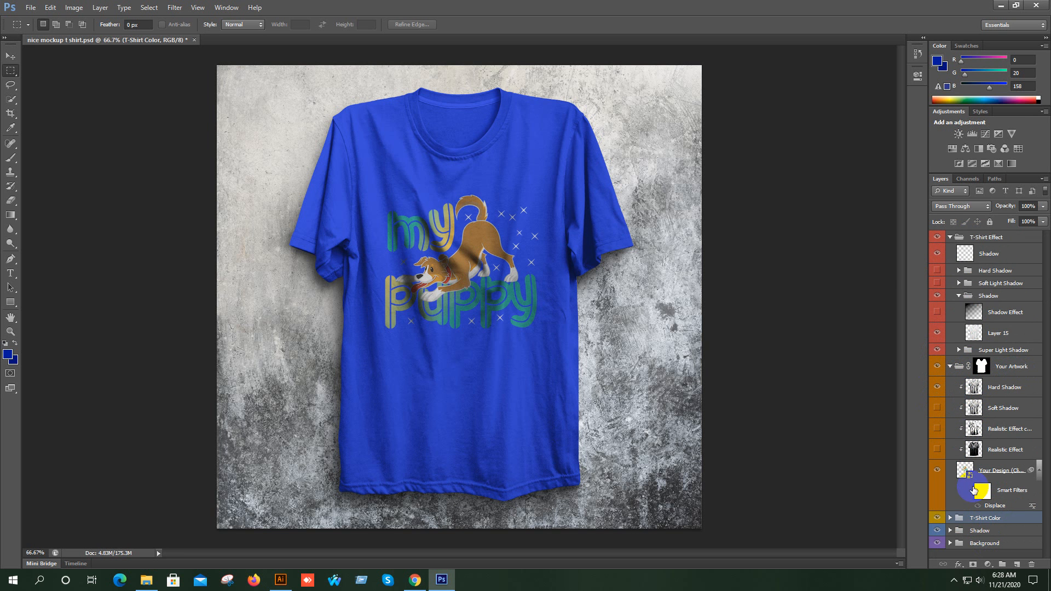
double_click(966, 470)
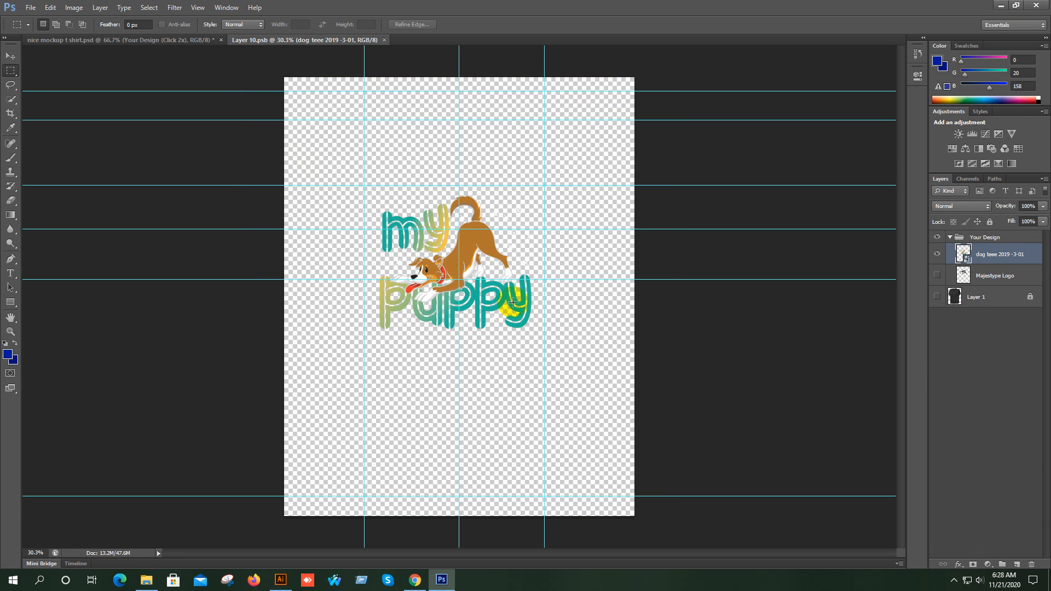
- Place the orange and white gym artwork from Illustrator into Layer 10.psb as a smart object, scaled to about 75%
click(281, 579)
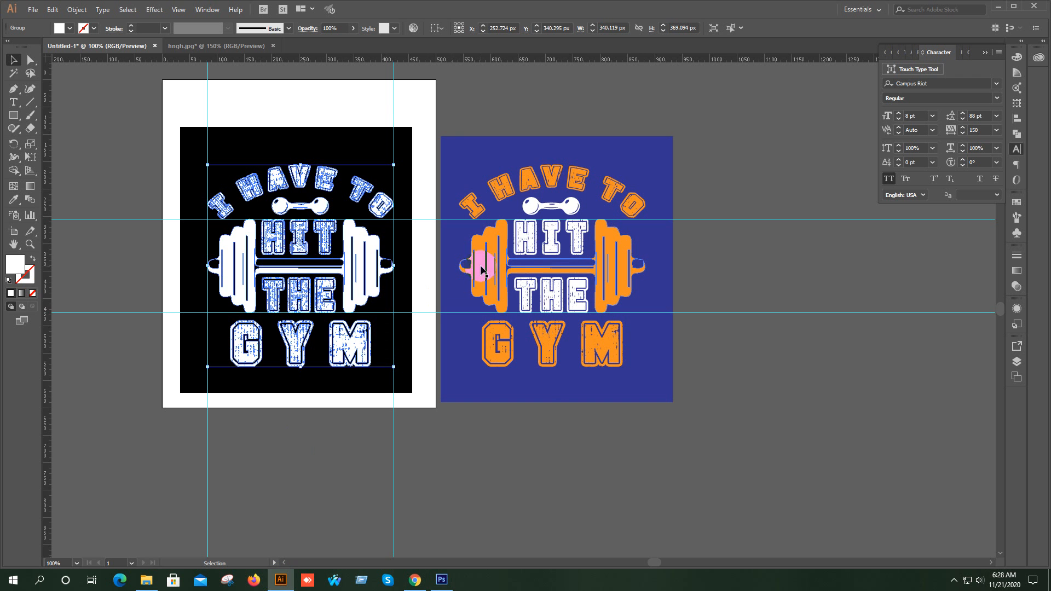
click(494, 250)
drag(495, 249, 469, 288)
scroll(470, 289, up, 3)
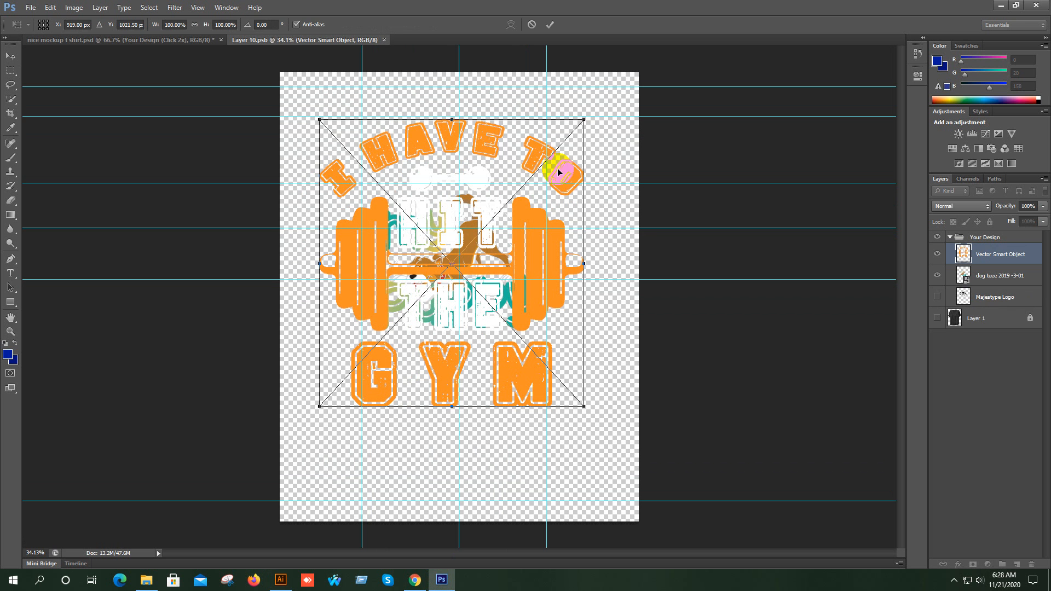
drag(585, 119, 566, 169)
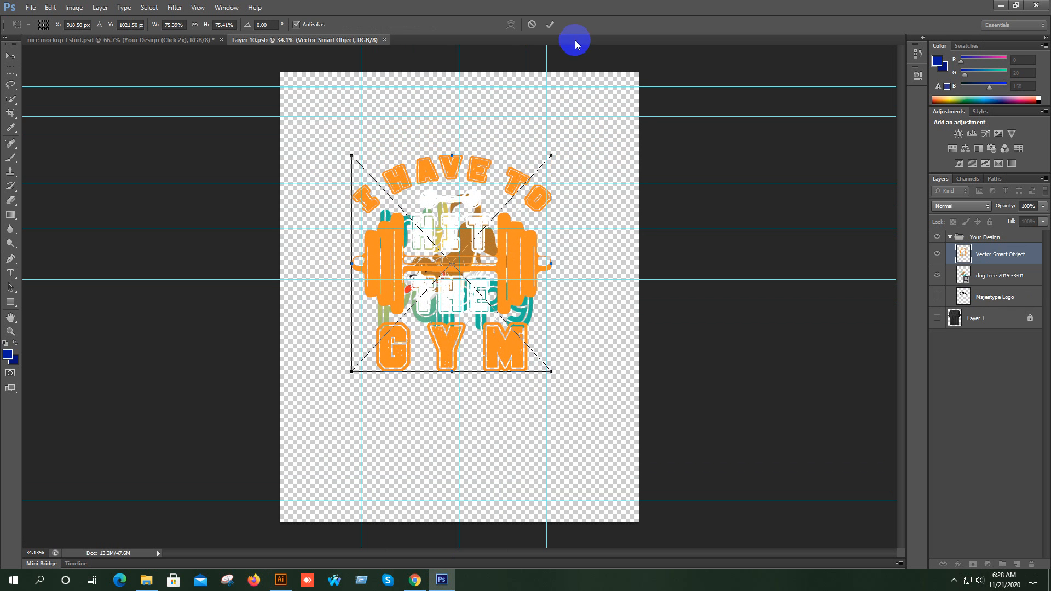
click(551, 25)
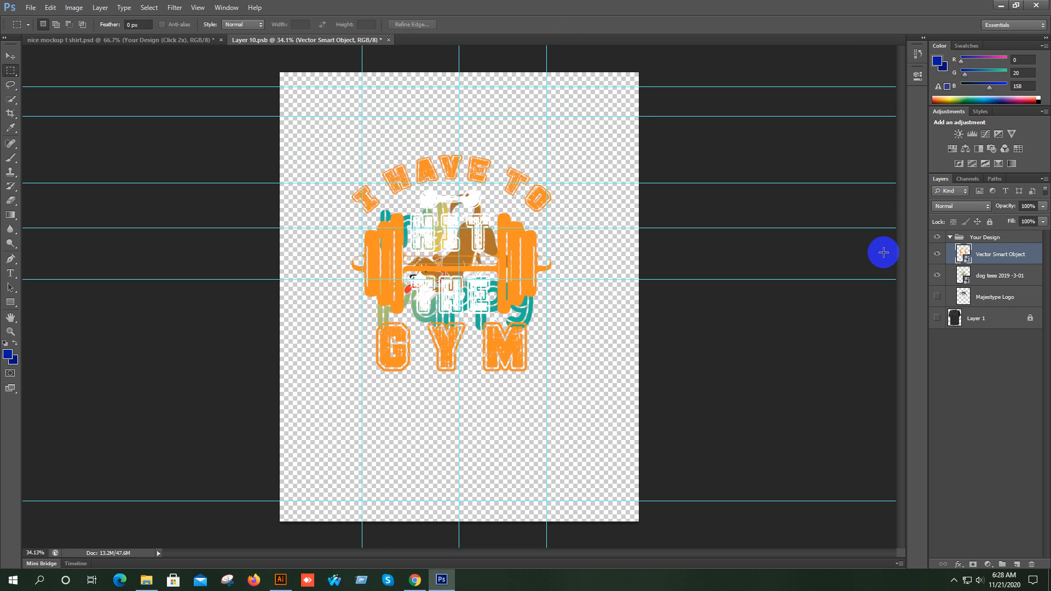
- Hide the dog teee 2019 -3-01 layer, save the smart object and return to the nice mockup t shirt document
click(937, 276)
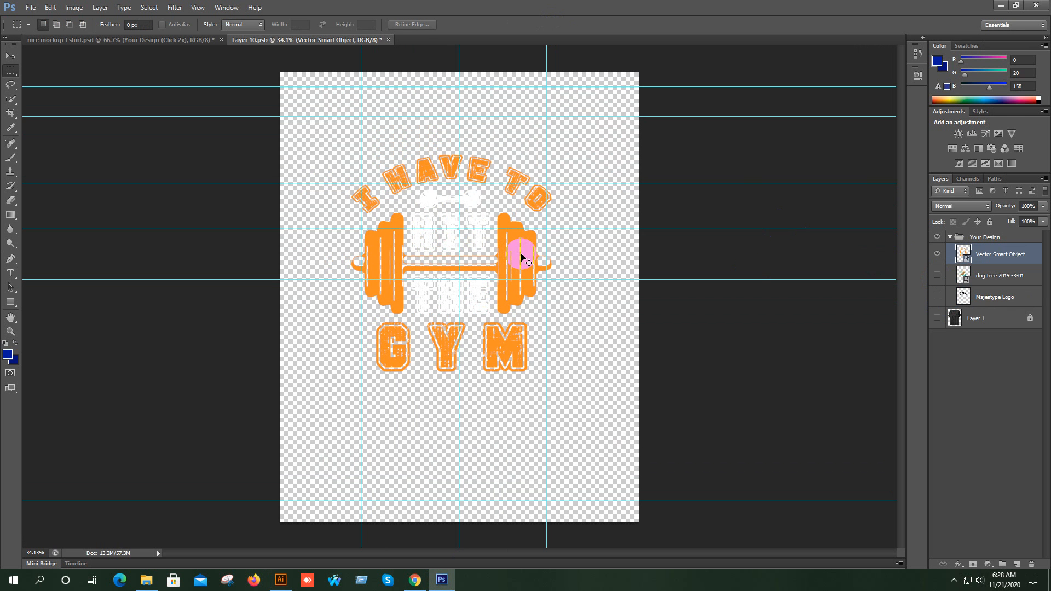
key(ctrl+s)
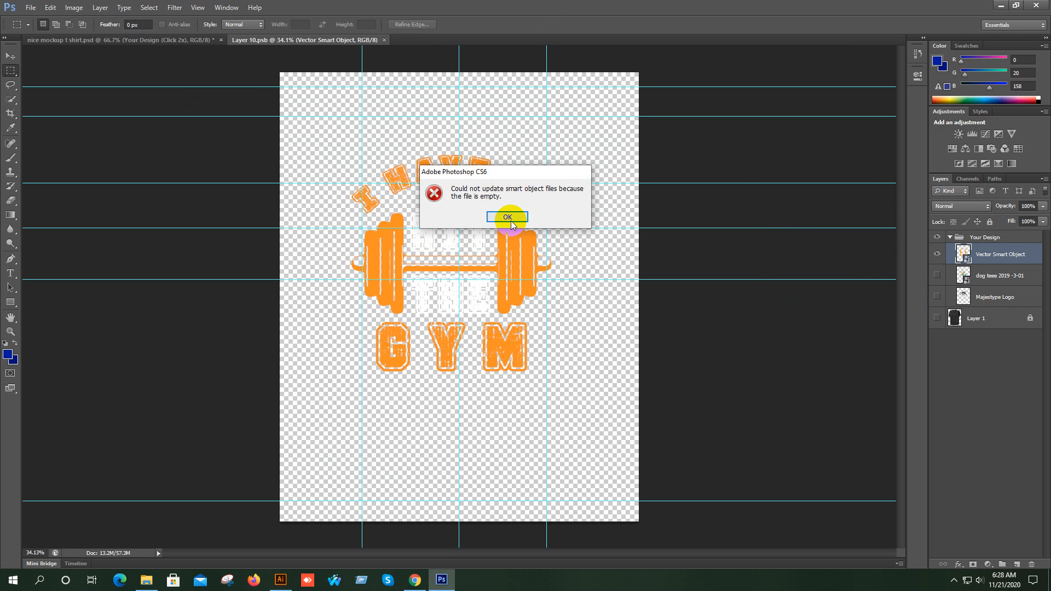
click(508, 217)
click(156, 39)
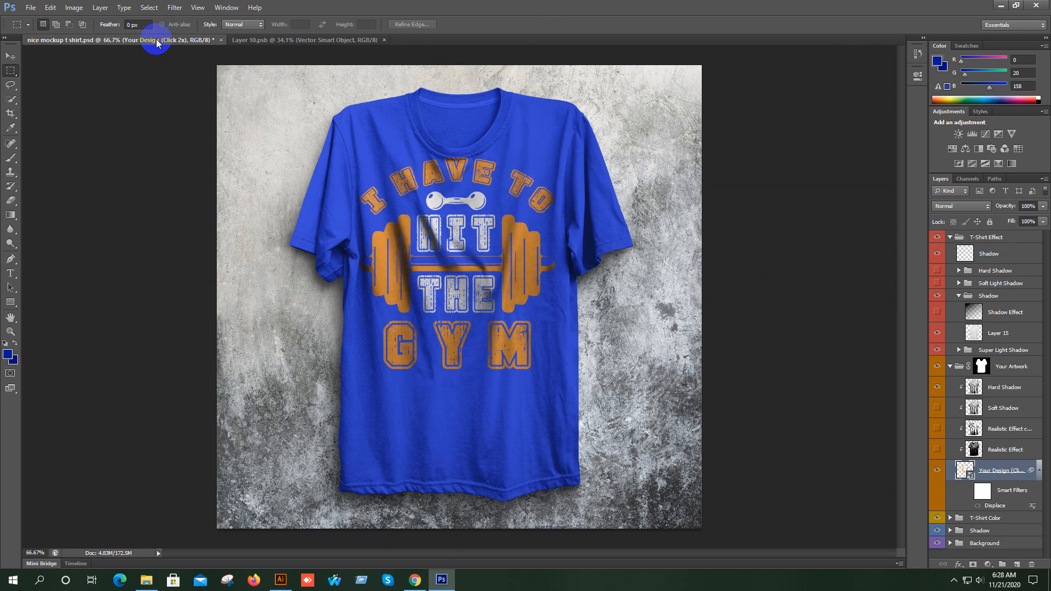
- Scale the gym artwork in Layer 10.psb down to about 59.5%, save the smart object and return to the nice mockup t shirt document
click(268, 40)
key(ctrl+t)
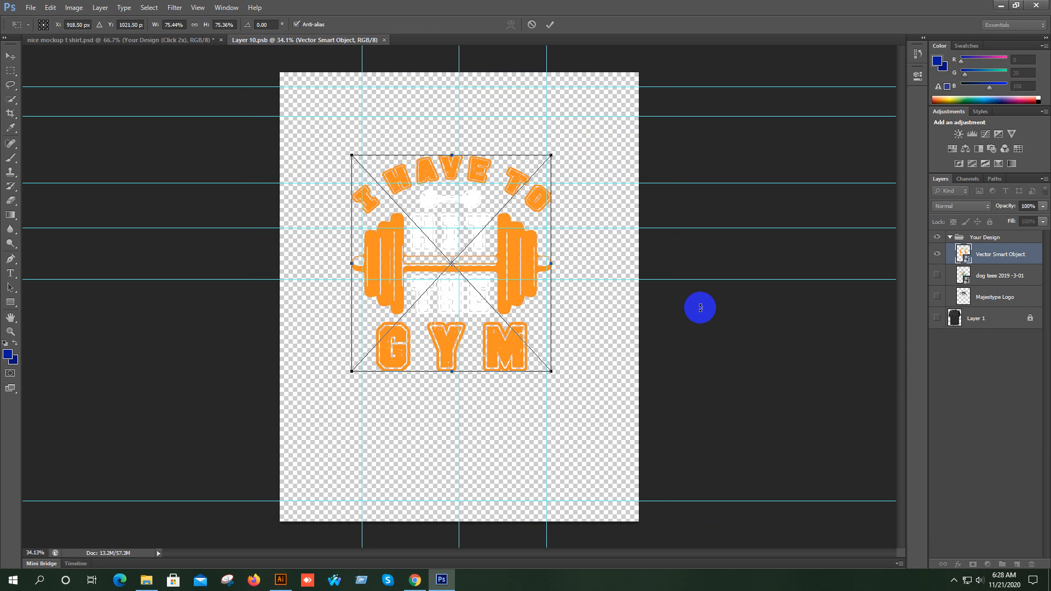
drag(551, 155, 538, 181)
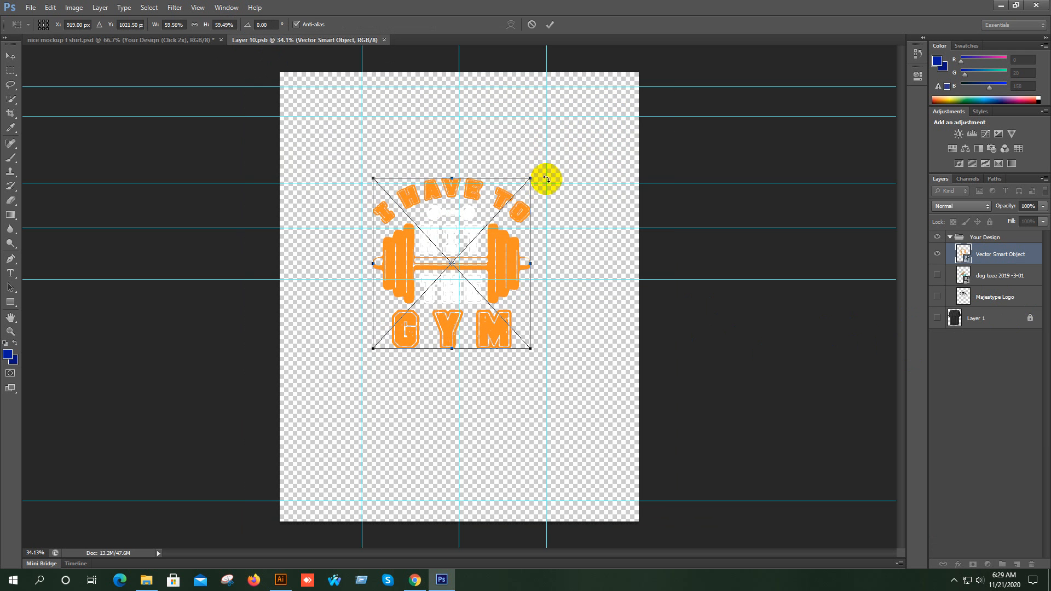
click(551, 24)
key(ctrl+s)
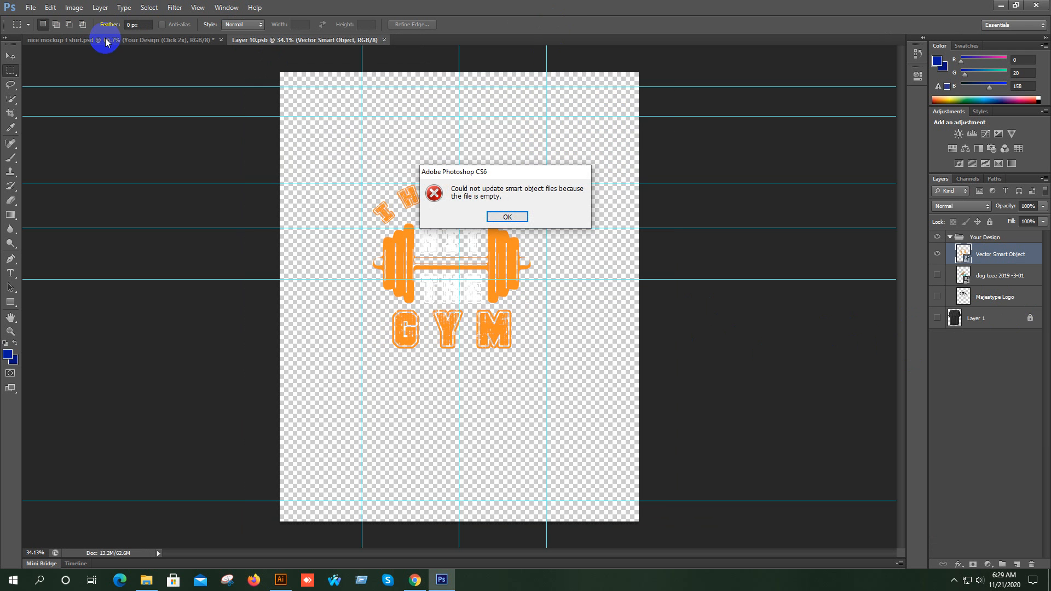
click(504, 217)
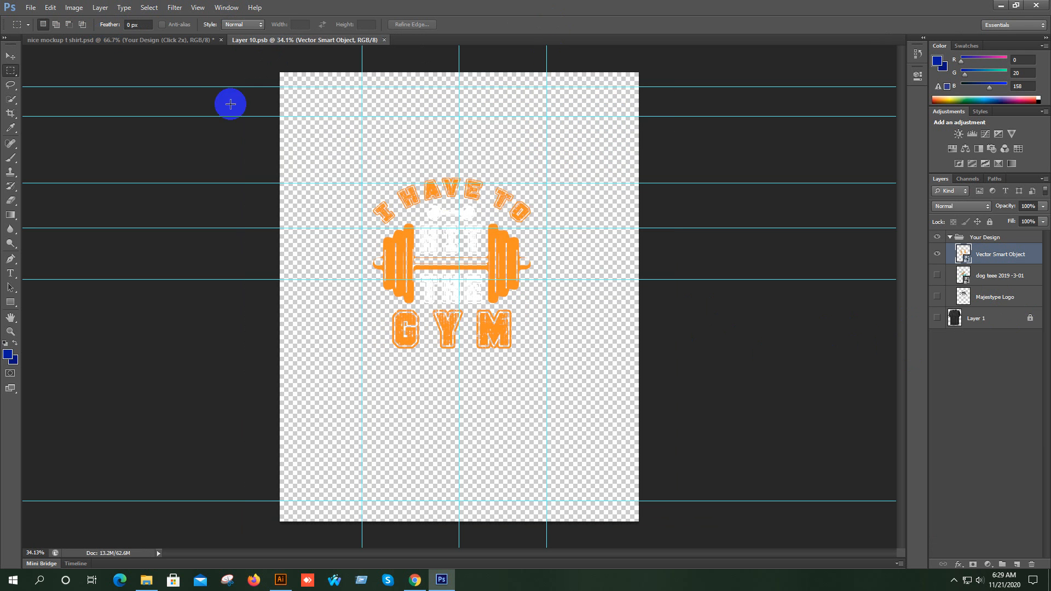
click(132, 40)
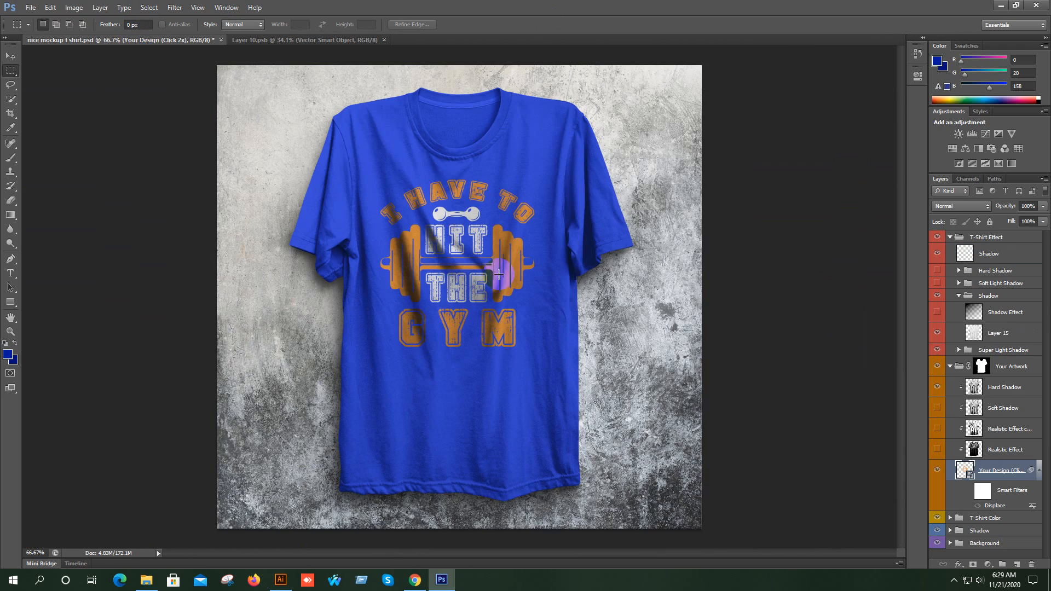
- Set the Change Color fill layer in the T-Shirt Color group to the darker blue 001192
scroll(485, 287, up, 3)
scroll(488, 286, down, 3)
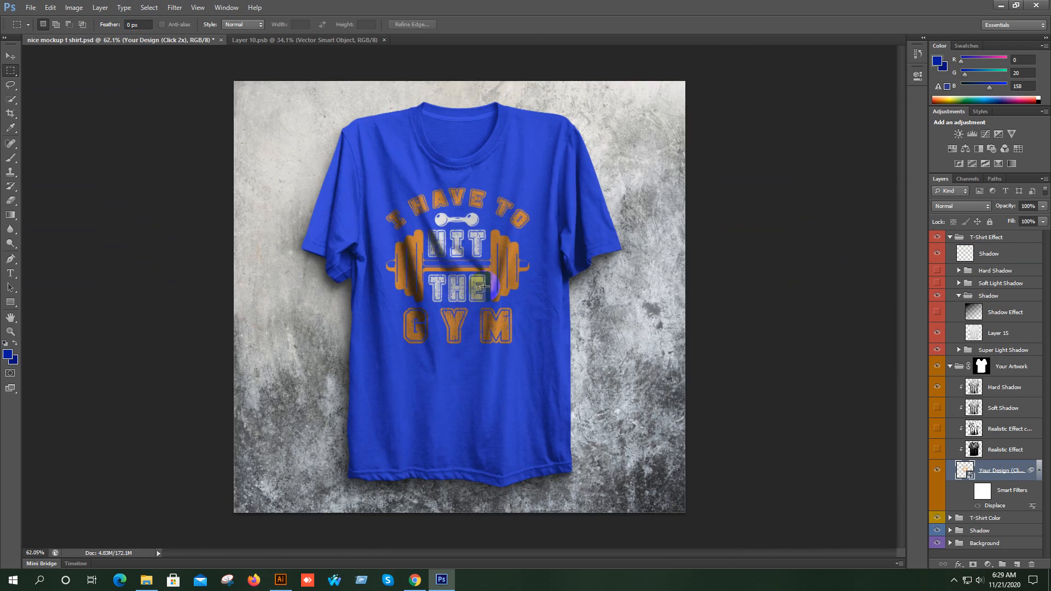
scroll(489, 265, up, 3)
scroll(594, 340, down, 2)
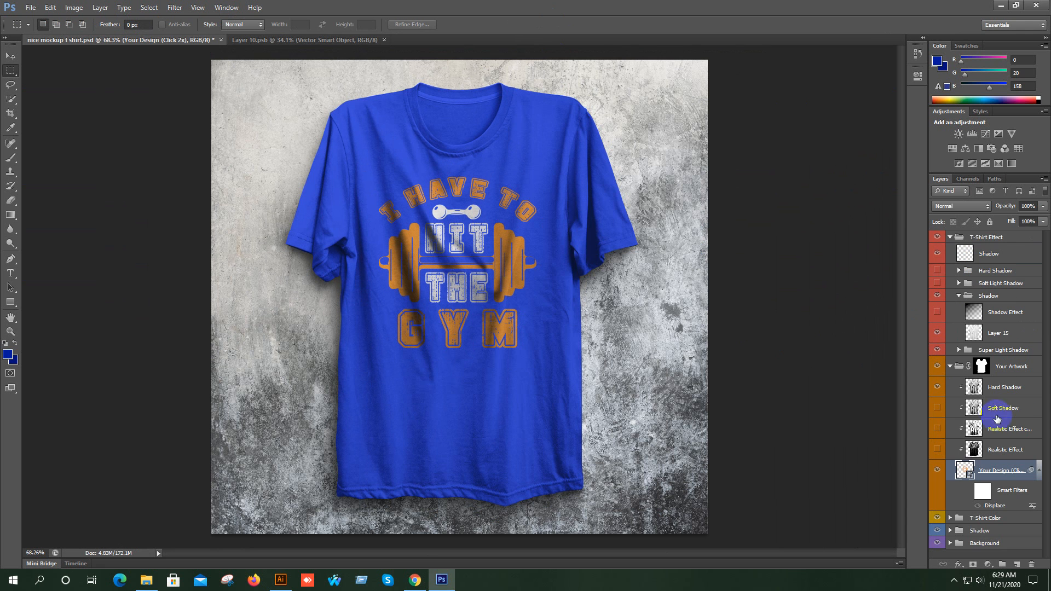
click(951, 518)
scroll(980, 481, down, 4)
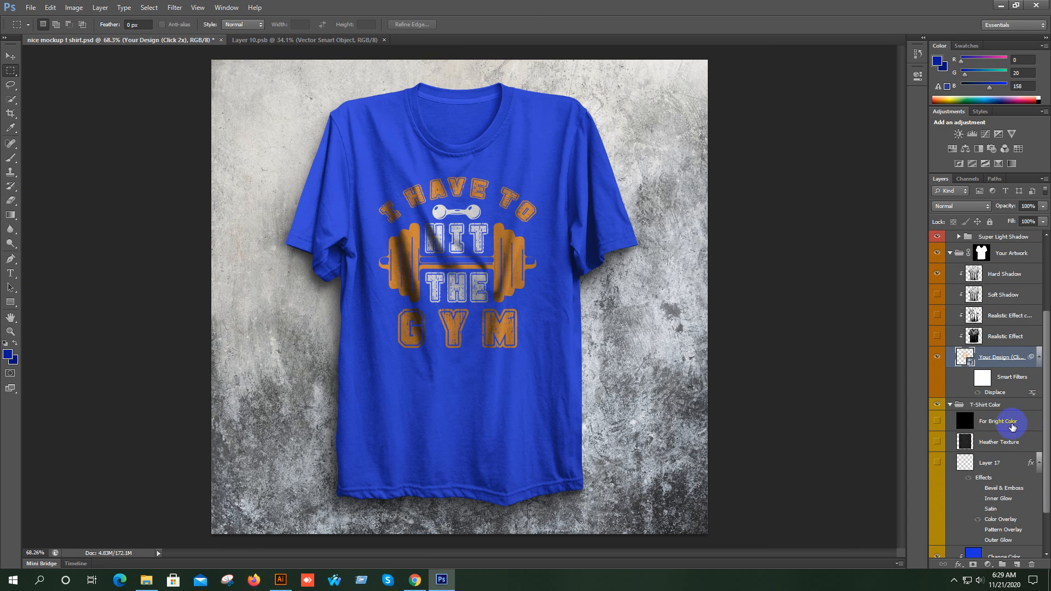
scroll(994, 496, down, 2)
click(974, 500)
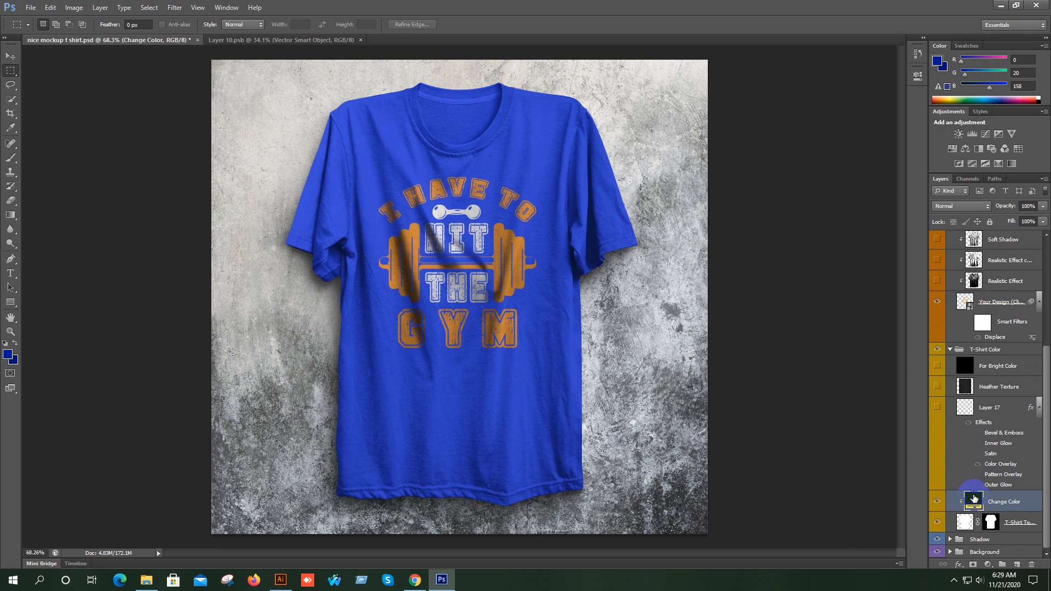
double_click(973, 500)
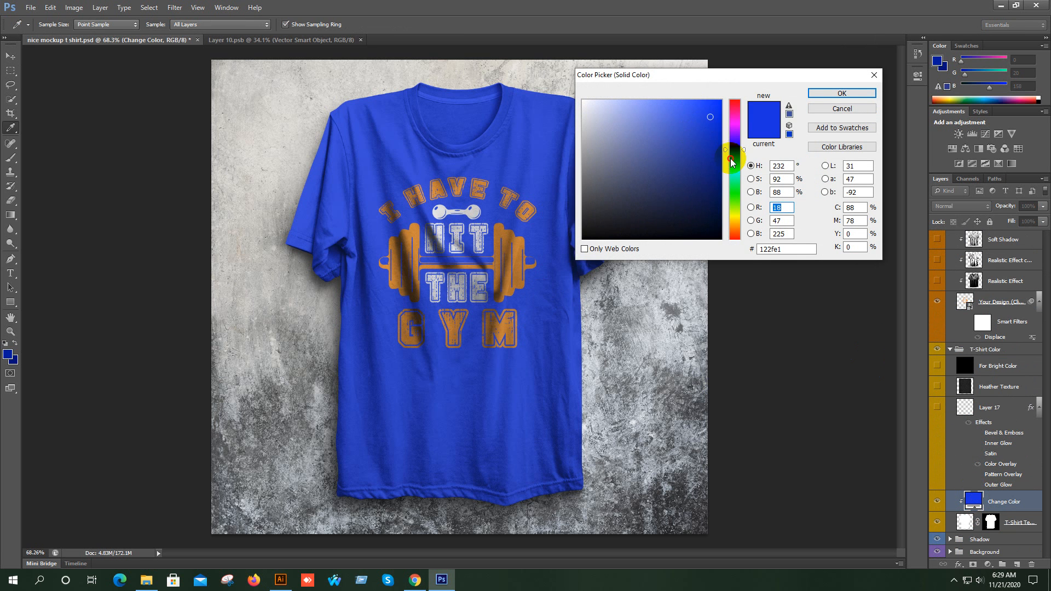
click(735, 159)
mouse_move(718, 150)
mouse_down()
mouse_move(735, 175)
mouse_move(724, 191)
mouse_up()
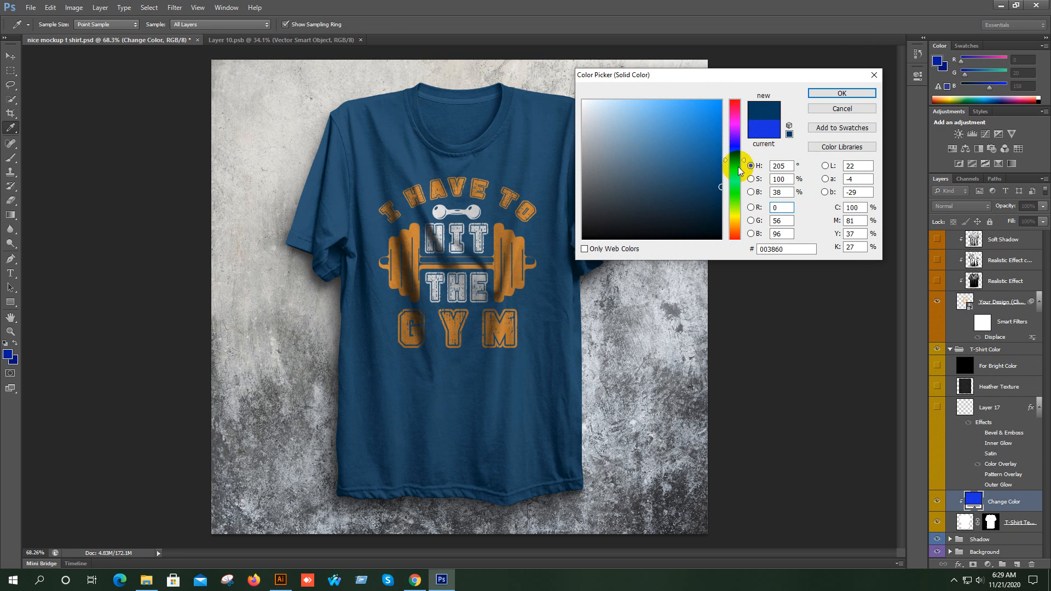
mouse_move(745, 159)
mouse_down()
mouse_move(745, 151)
mouse_move(708, 158)
mouse_move(730, 163)
mouse_up()
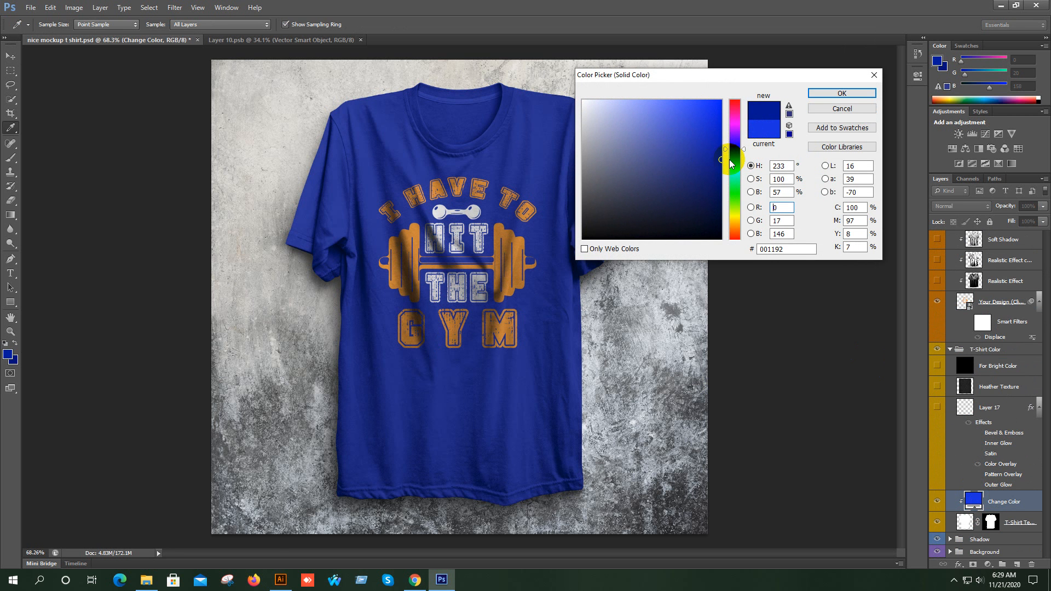
click(842, 93)
key(m)
- Save the T-shirt mockup to the Desktop as the JPEG file nice mockup t shirt.jpg
scroll(449, 206, up, 3)
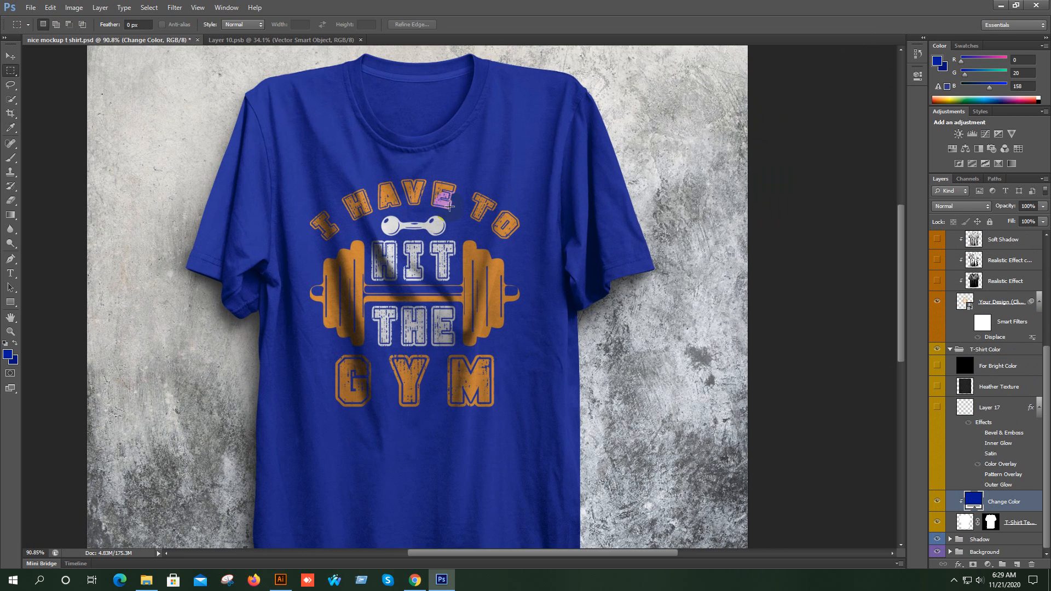
click(25, 9)
click(65, 138)
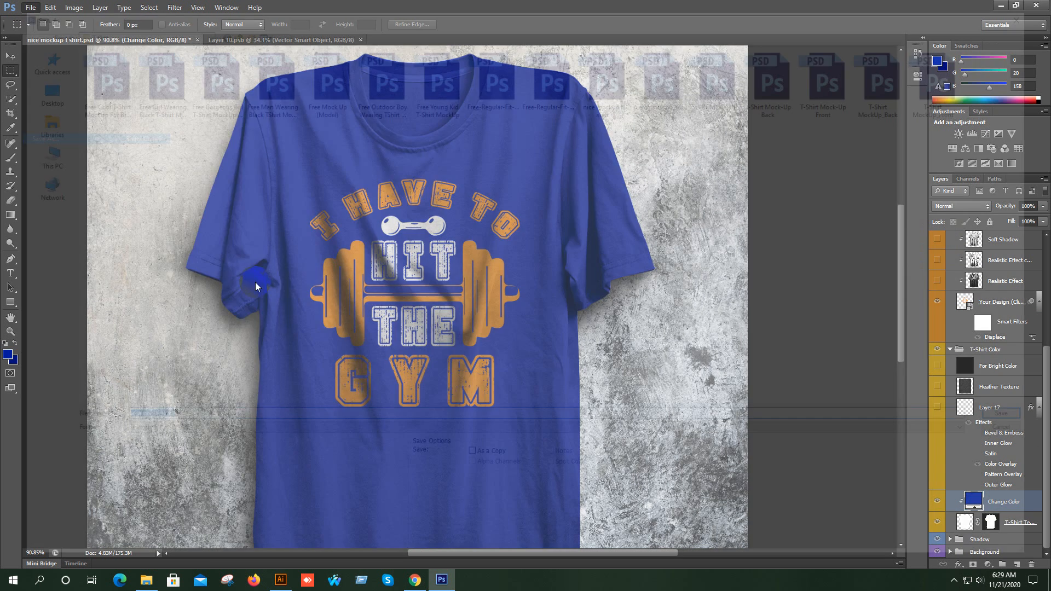
click(182, 438)
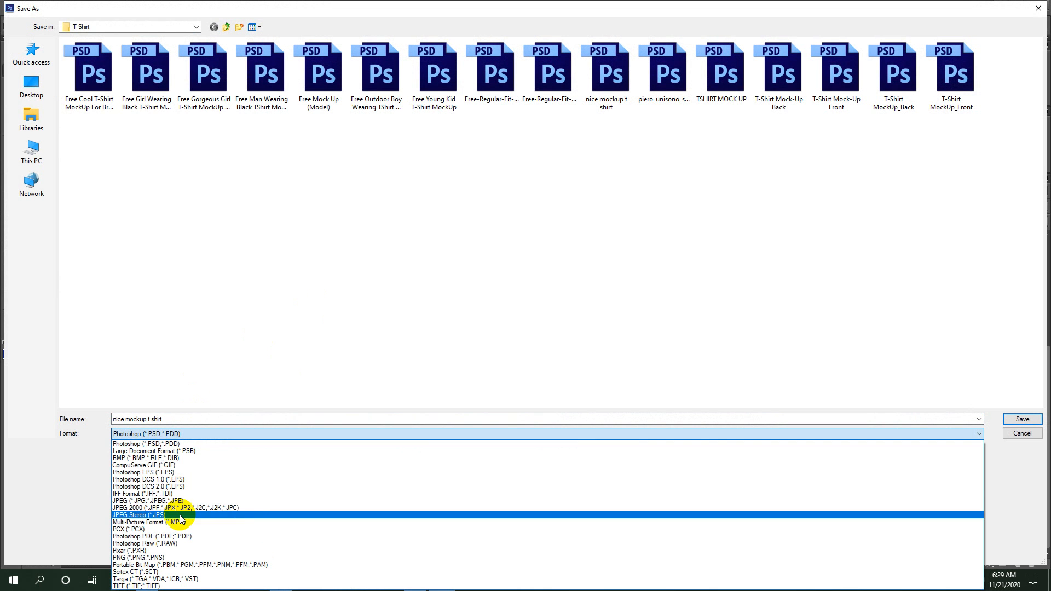
click(180, 501)
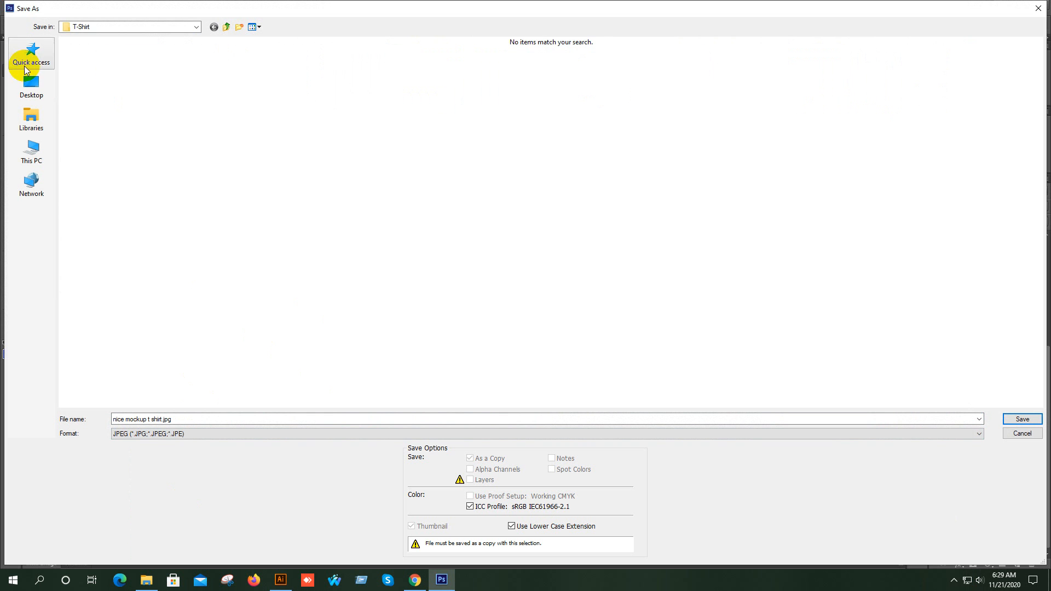
click(31, 83)
click(1017, 413)
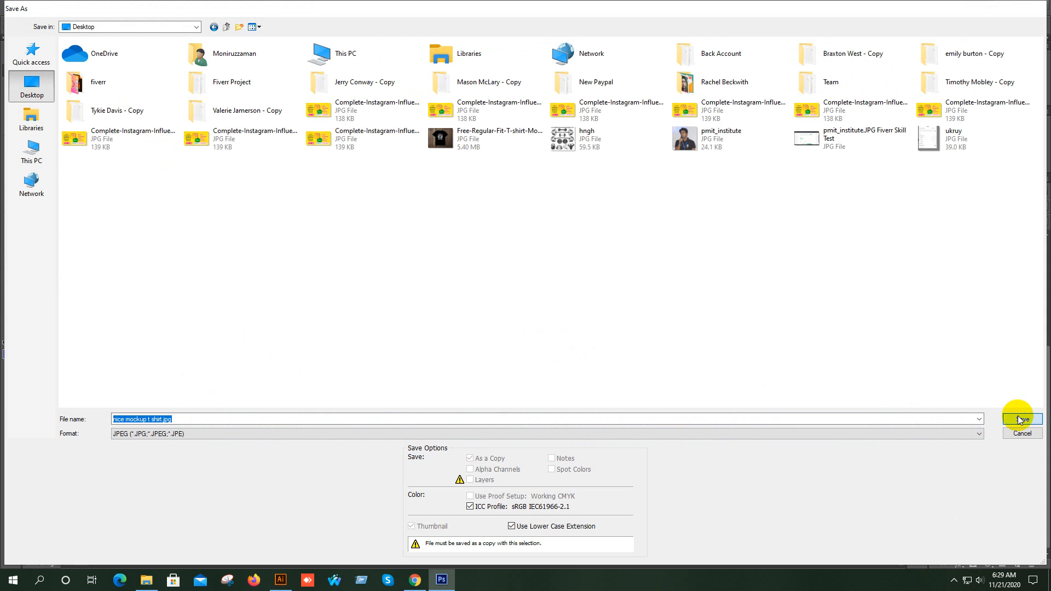
click(587, 159)
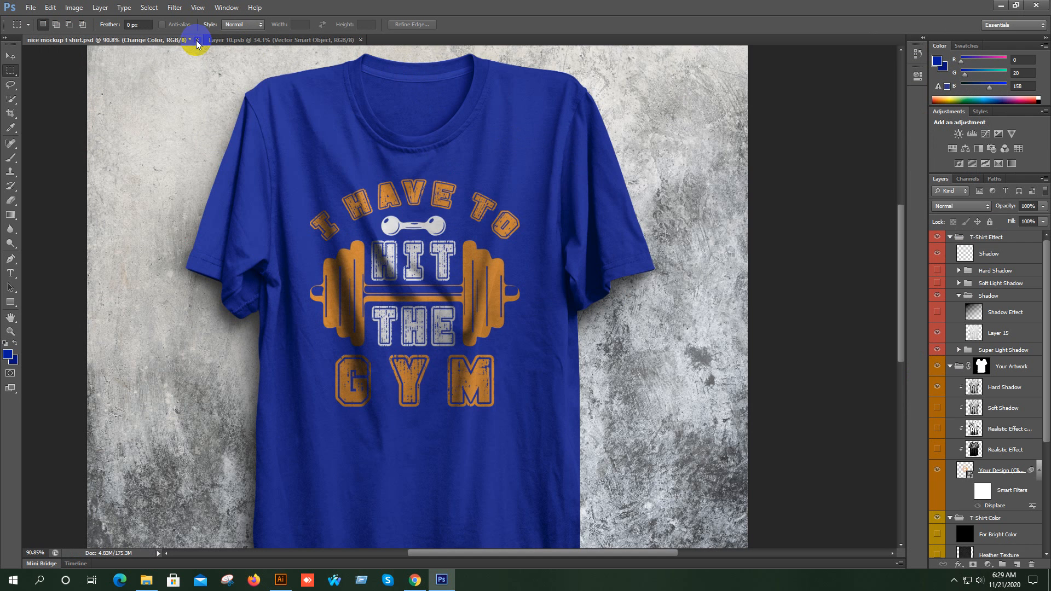
- Close the nice mockup t shirt and Layer 10.psb documents and quit Photoshop
click(197, 40)
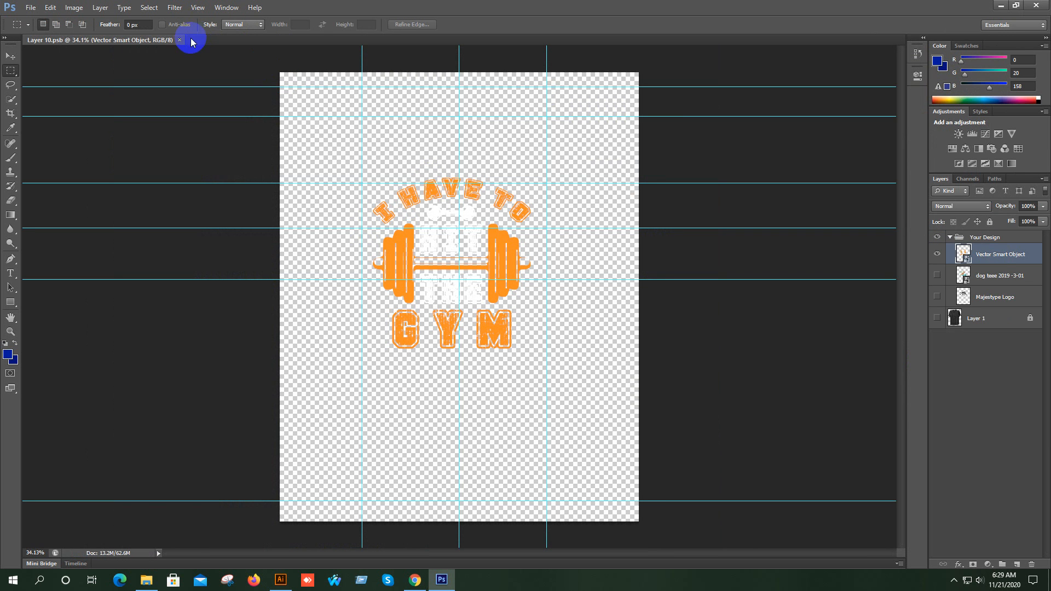
click(181, 40)
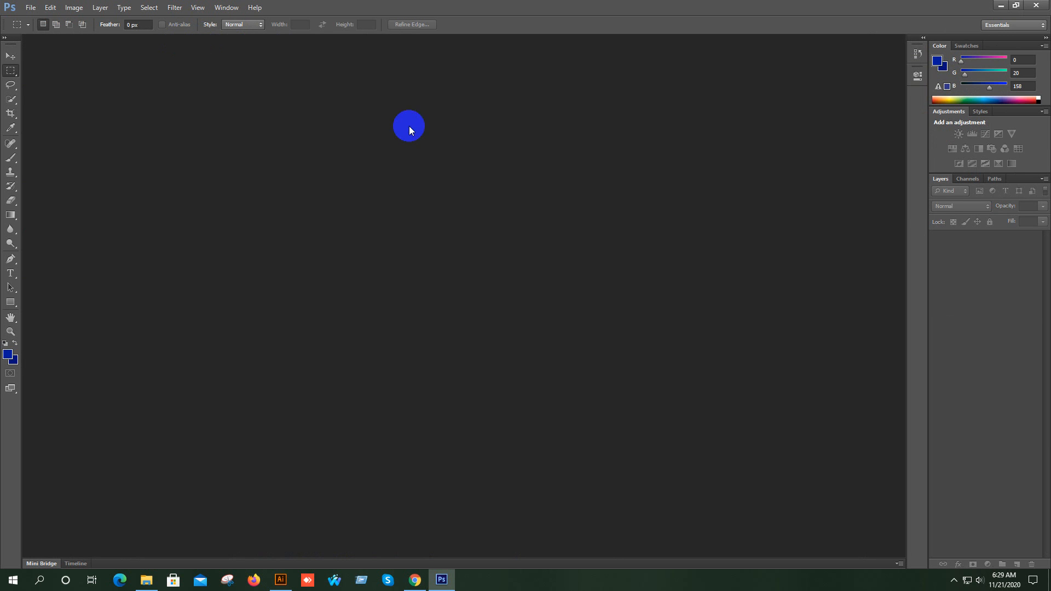
click(1036, 6)
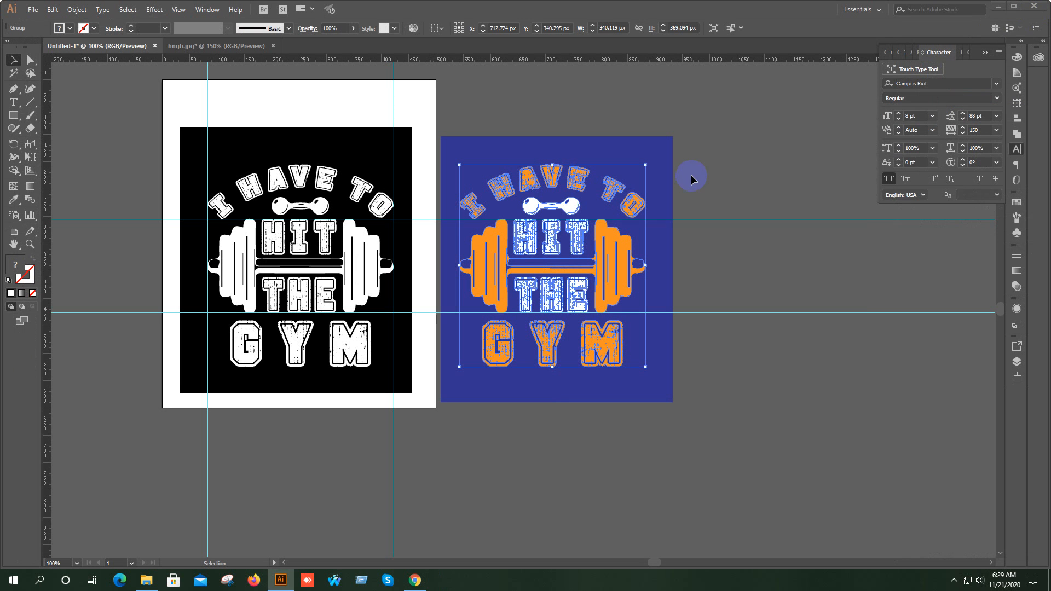
- Clear the remaining windows from the desktop and refresh it
click(1000, 7)
click(1039, 7)
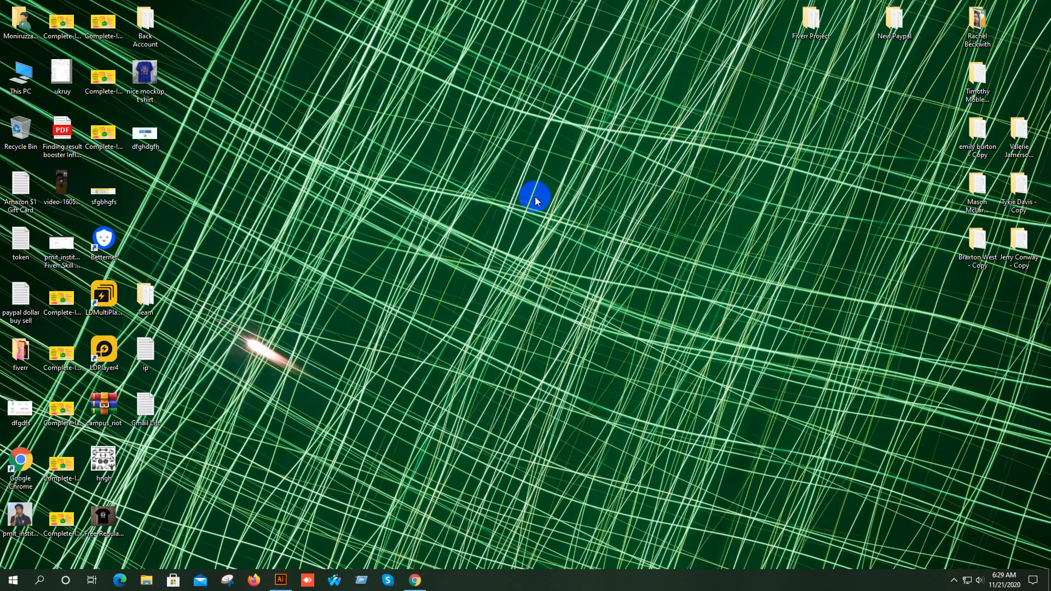
right_click(481, 158)
click(527, 192)
right_click(403, 153)
click(444, 185)
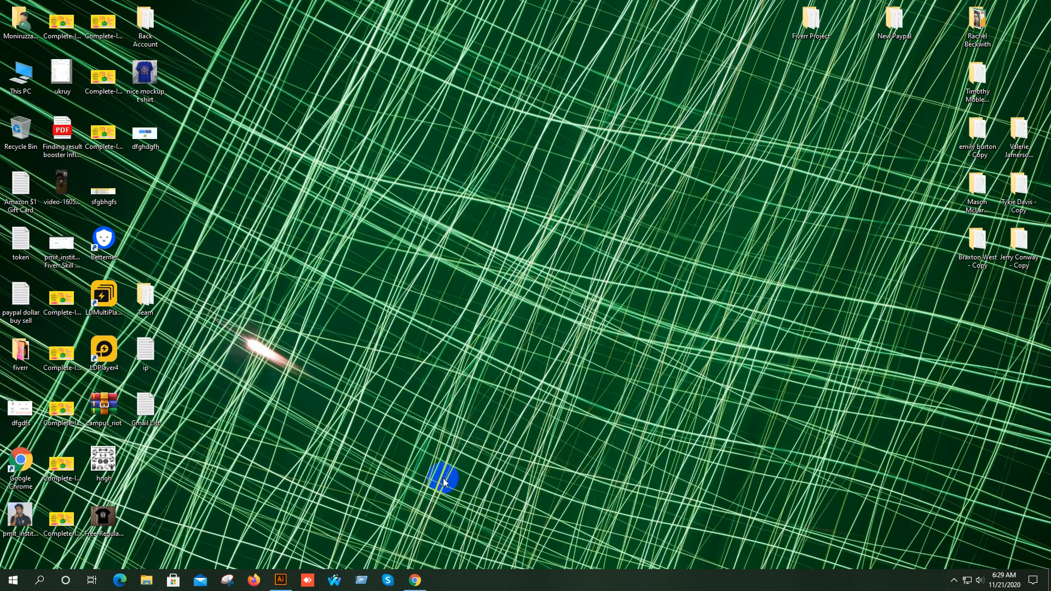
- Switch to Chrome and close the Downloads, gym vector, Shutterstock and Depositphotos tabs, keeping the gym quotes search open
click(415, 579)
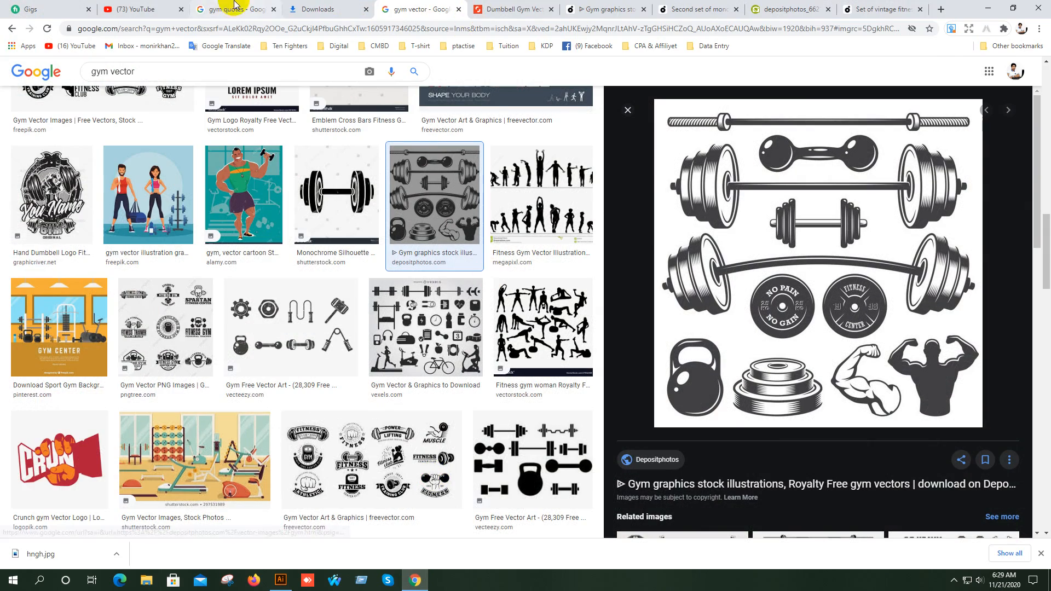
click(208, 9)
scroll(191, 178, up, 8)
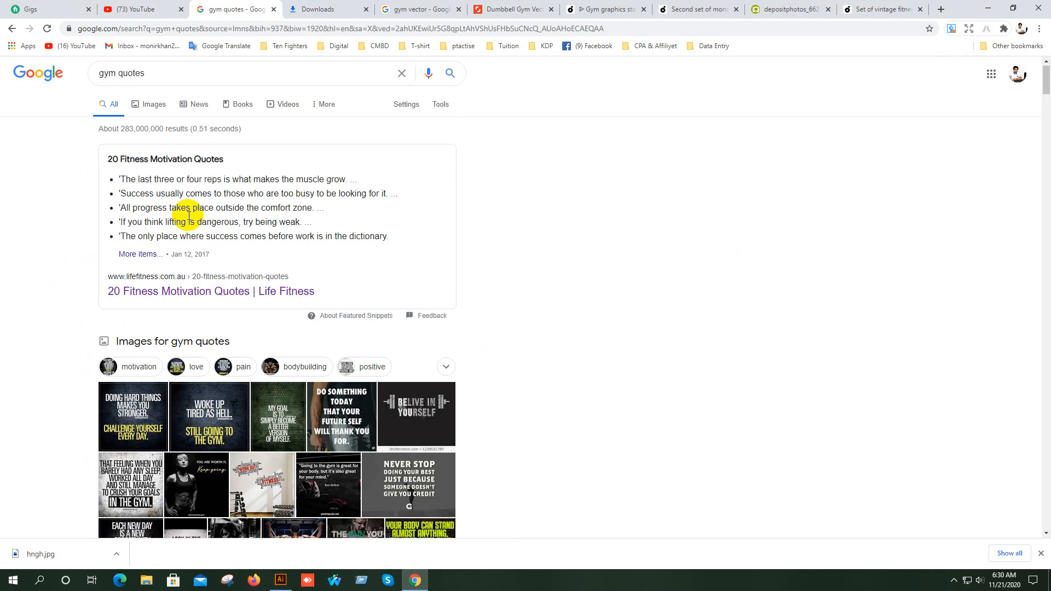
click(325, 7)
click(365, 9)
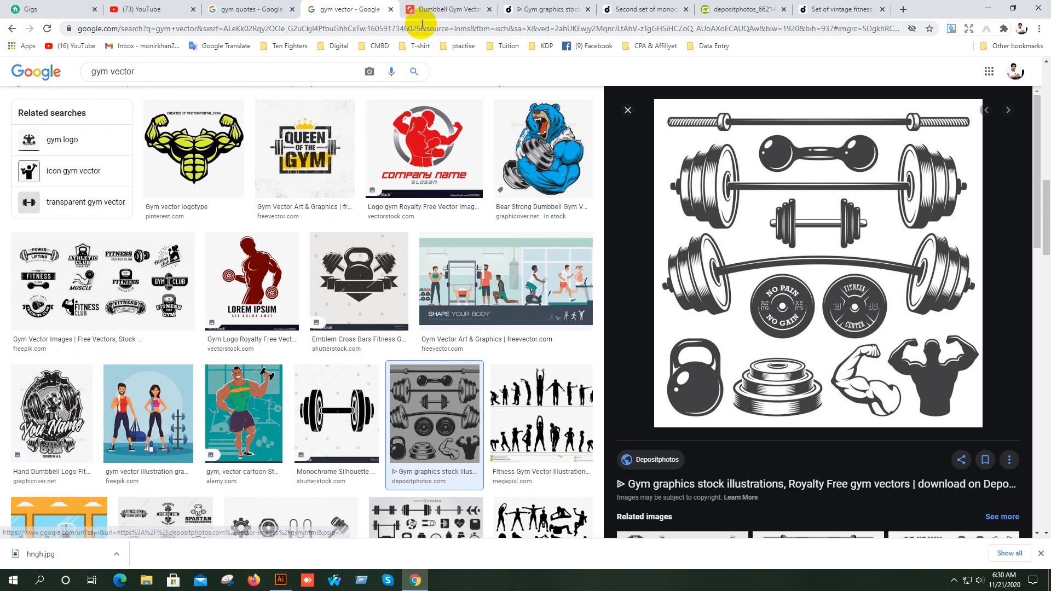
click(464, 6)
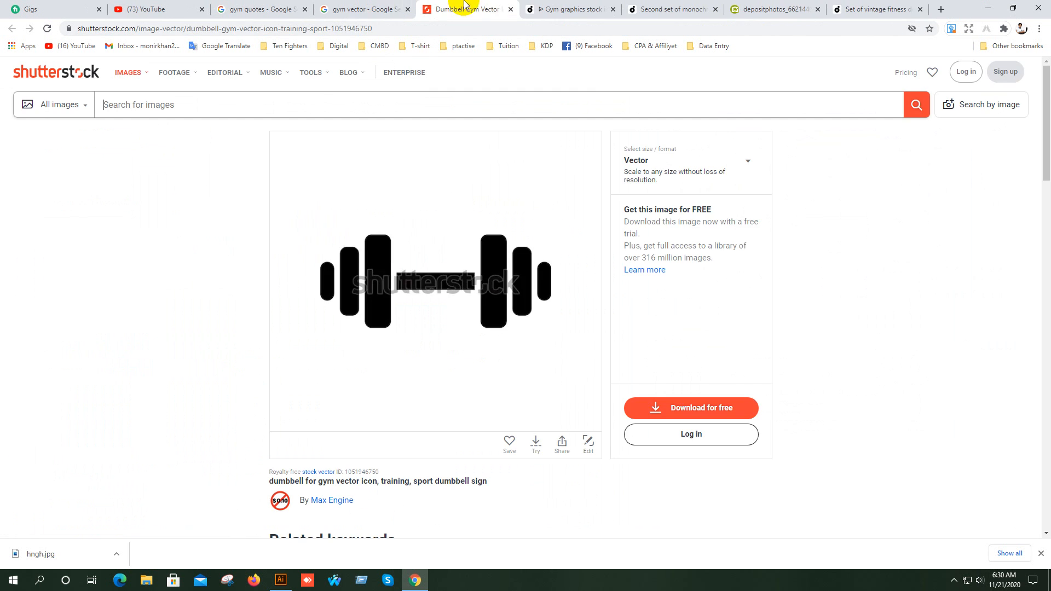
click(510, 9)
click(404, 9)
click(406, 9)
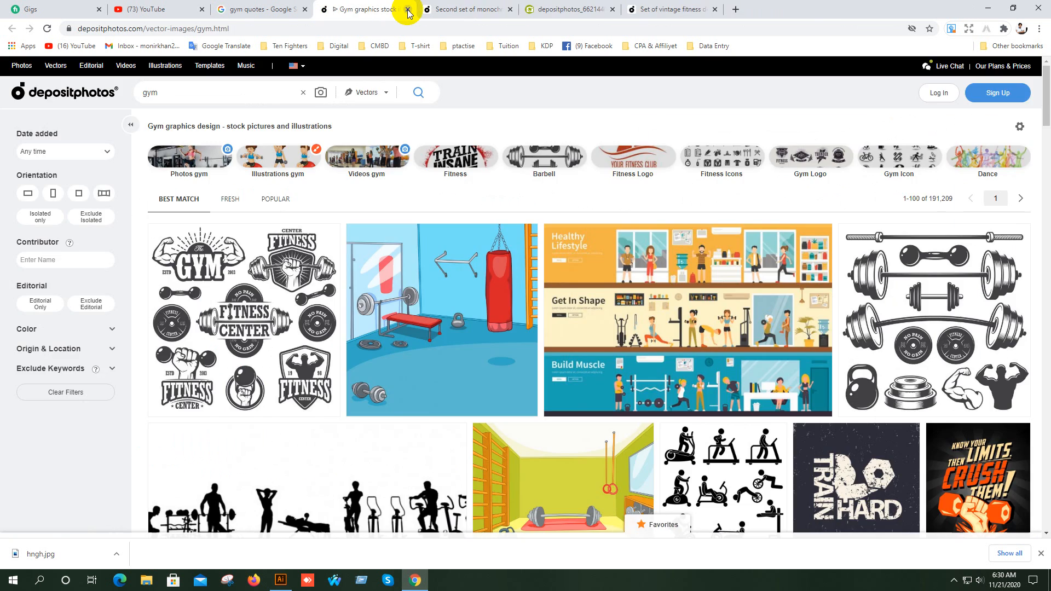
click(407, 9)
click(408, 9)
click(408, 9)
click(408, 9)
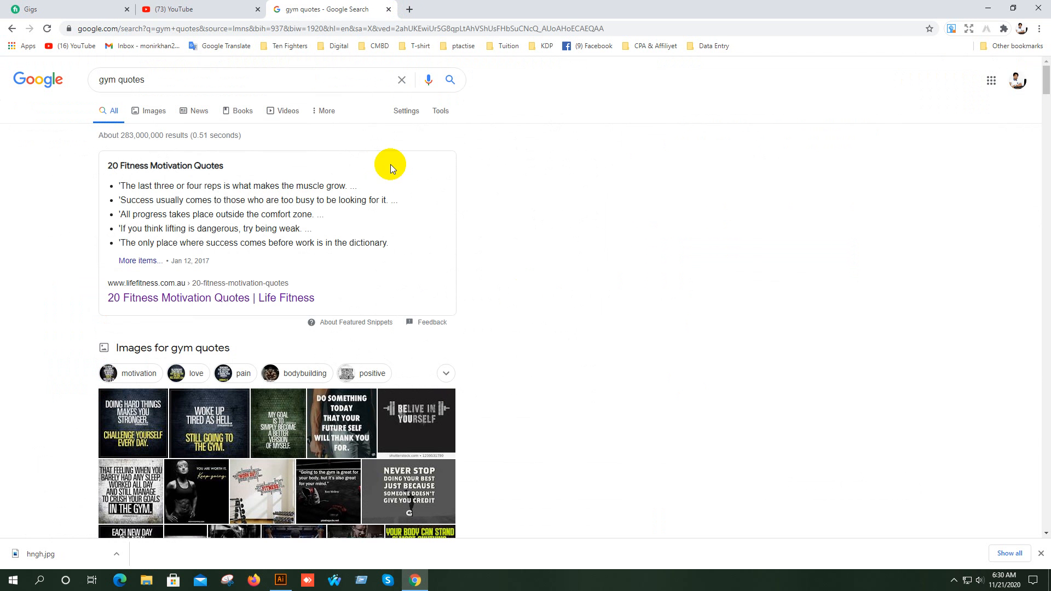
click(43, 8)
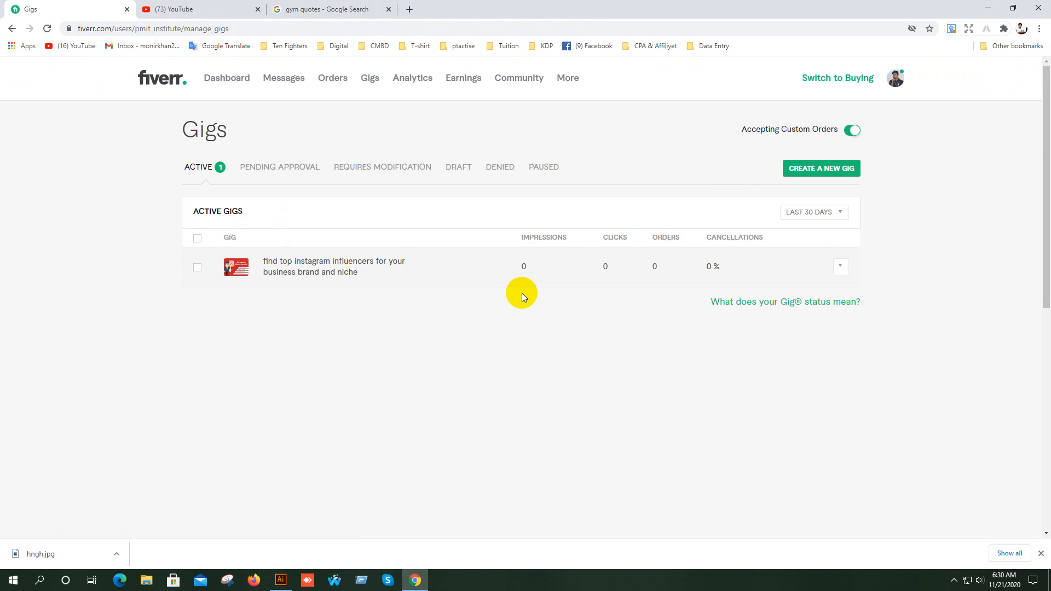
click(340, 6)
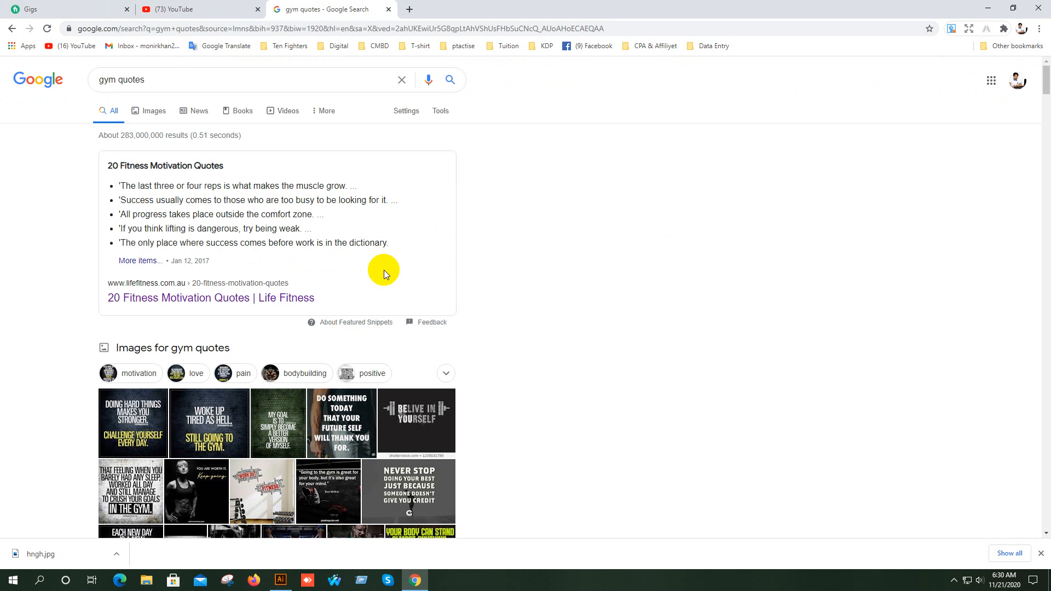